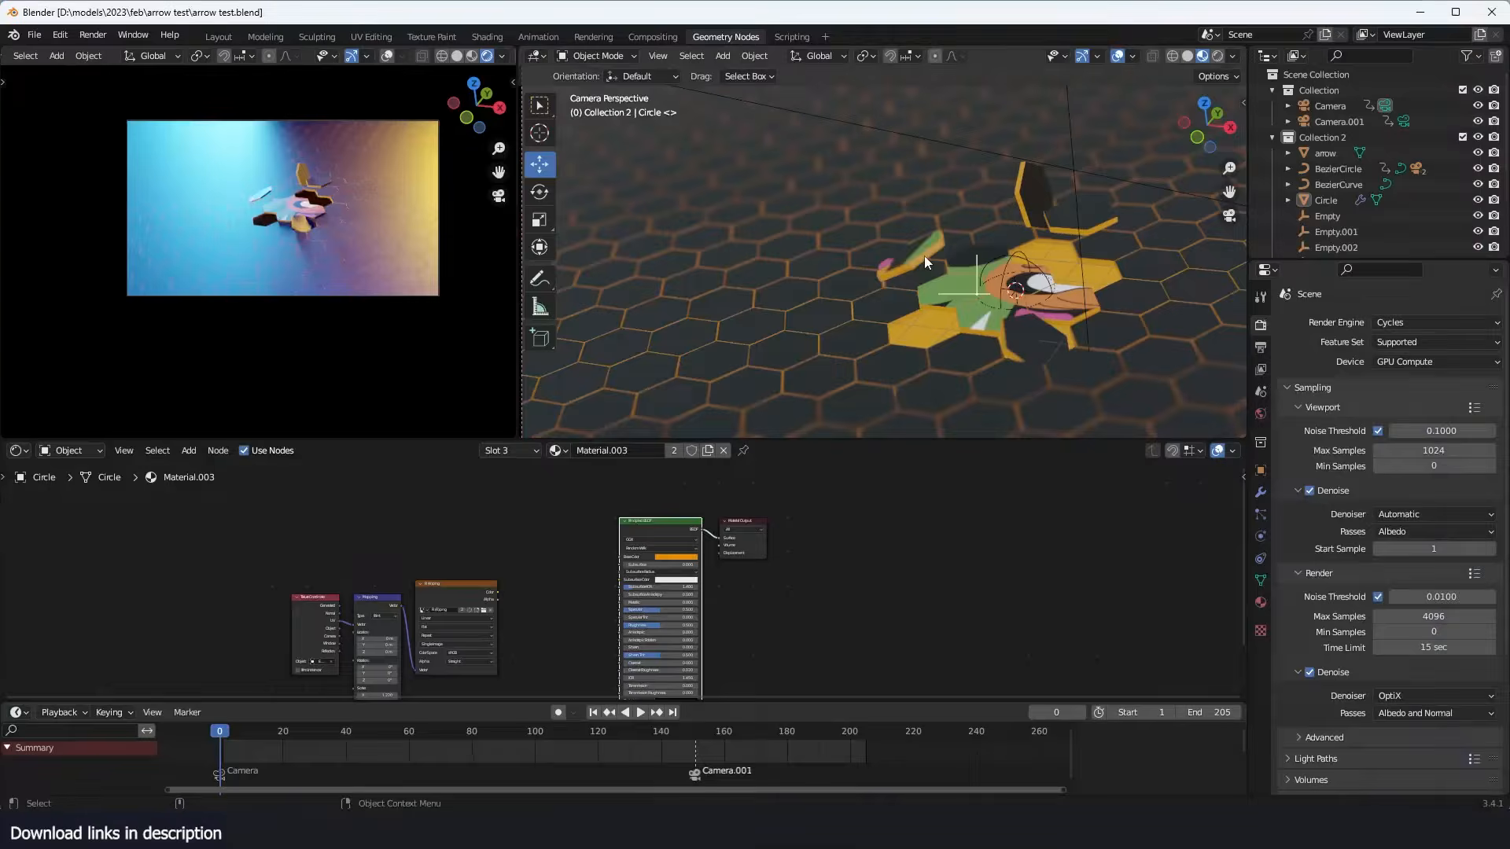
# - Play back the finished hexagon animation to examine how the tiles flip and reveal the artwork
pyautogui.click(923, 256)
pyautogui.click(983, 274)
pyautogui.press('space')
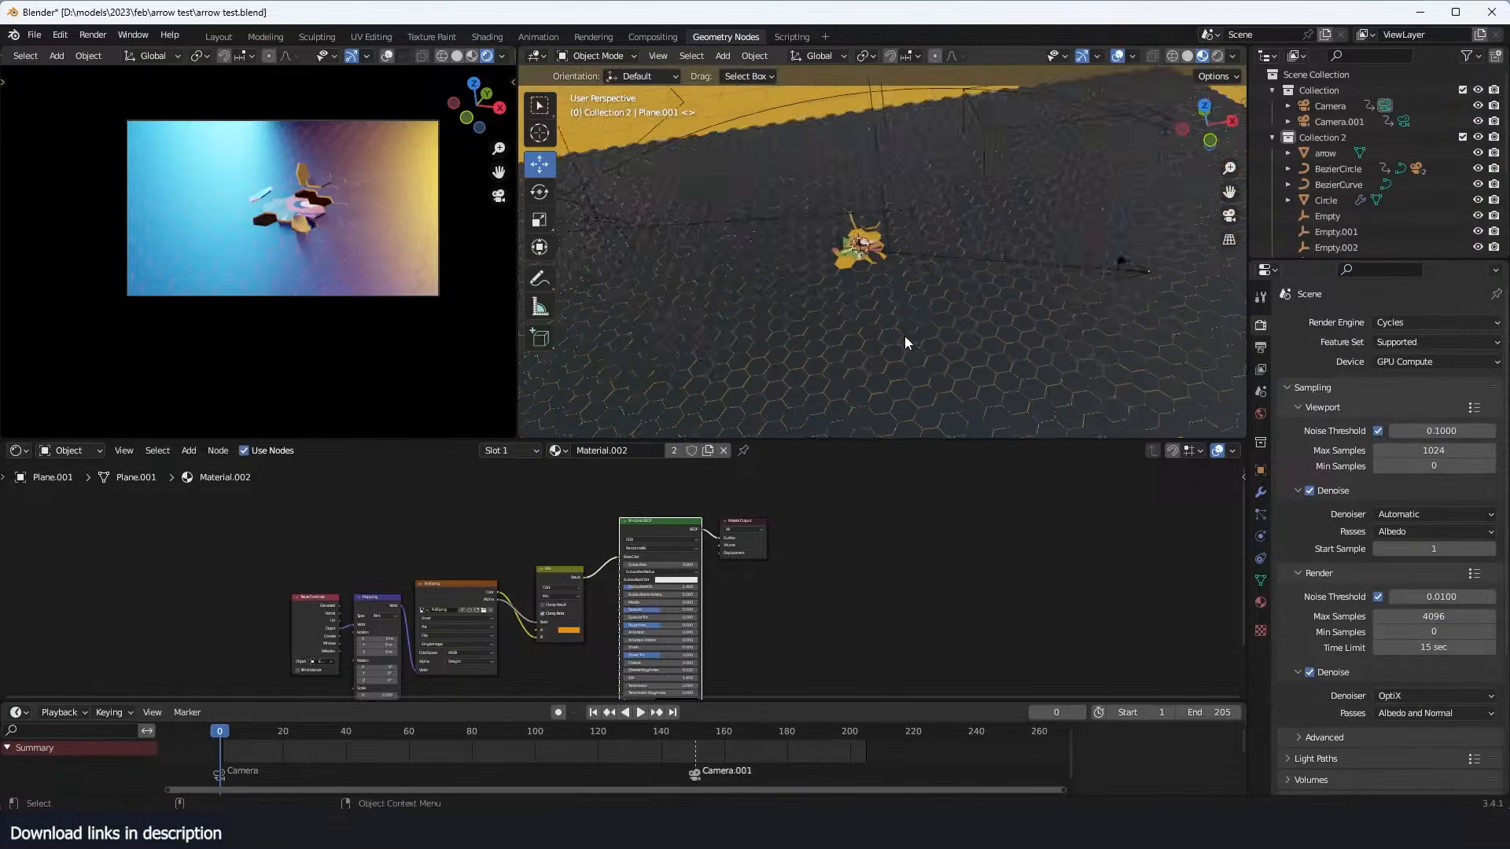
pyautogui.press('space')
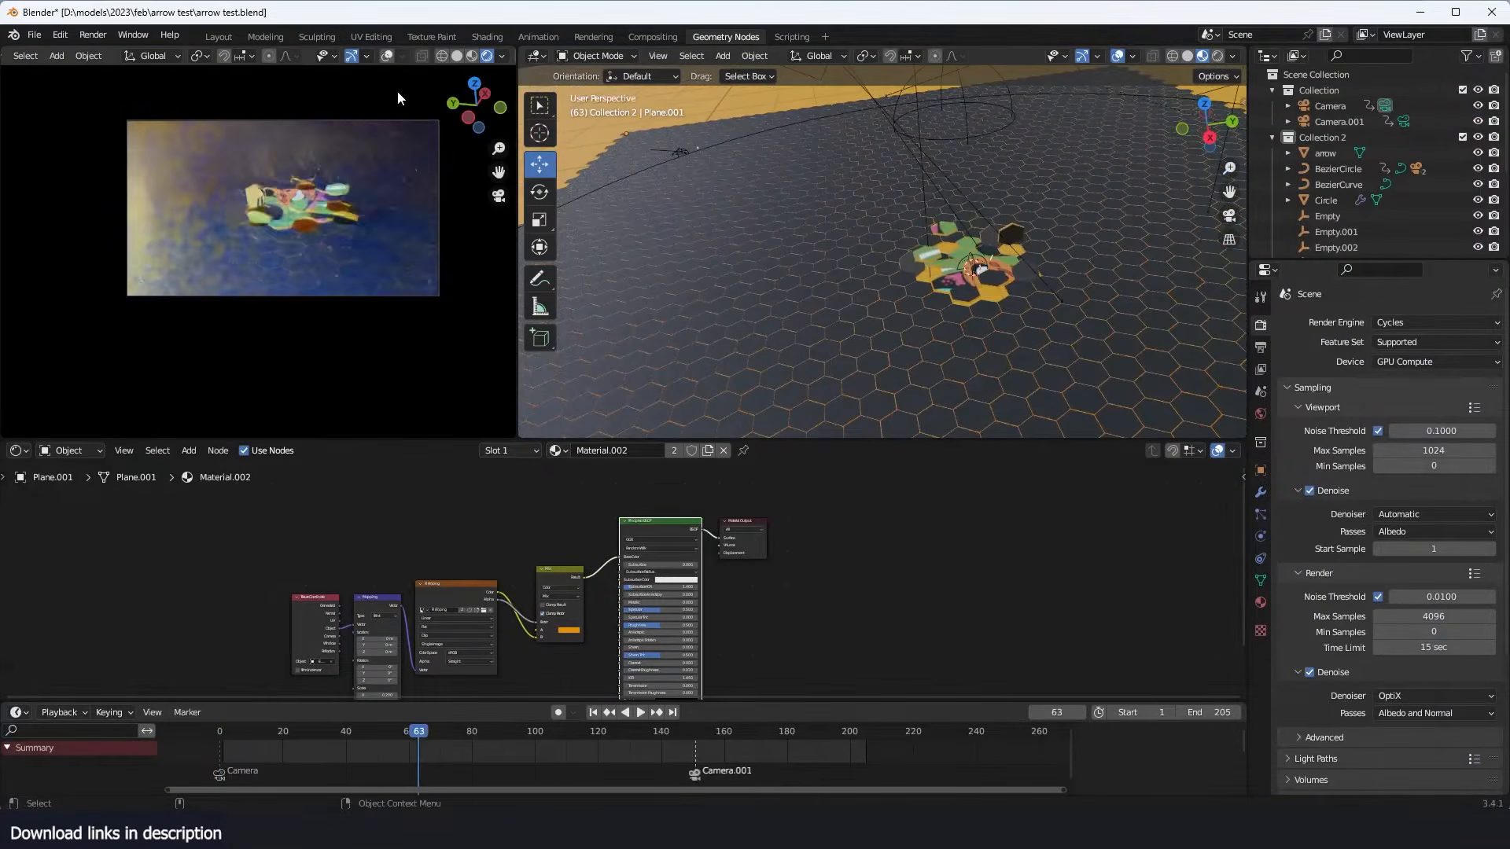
pyautogui.press('space')
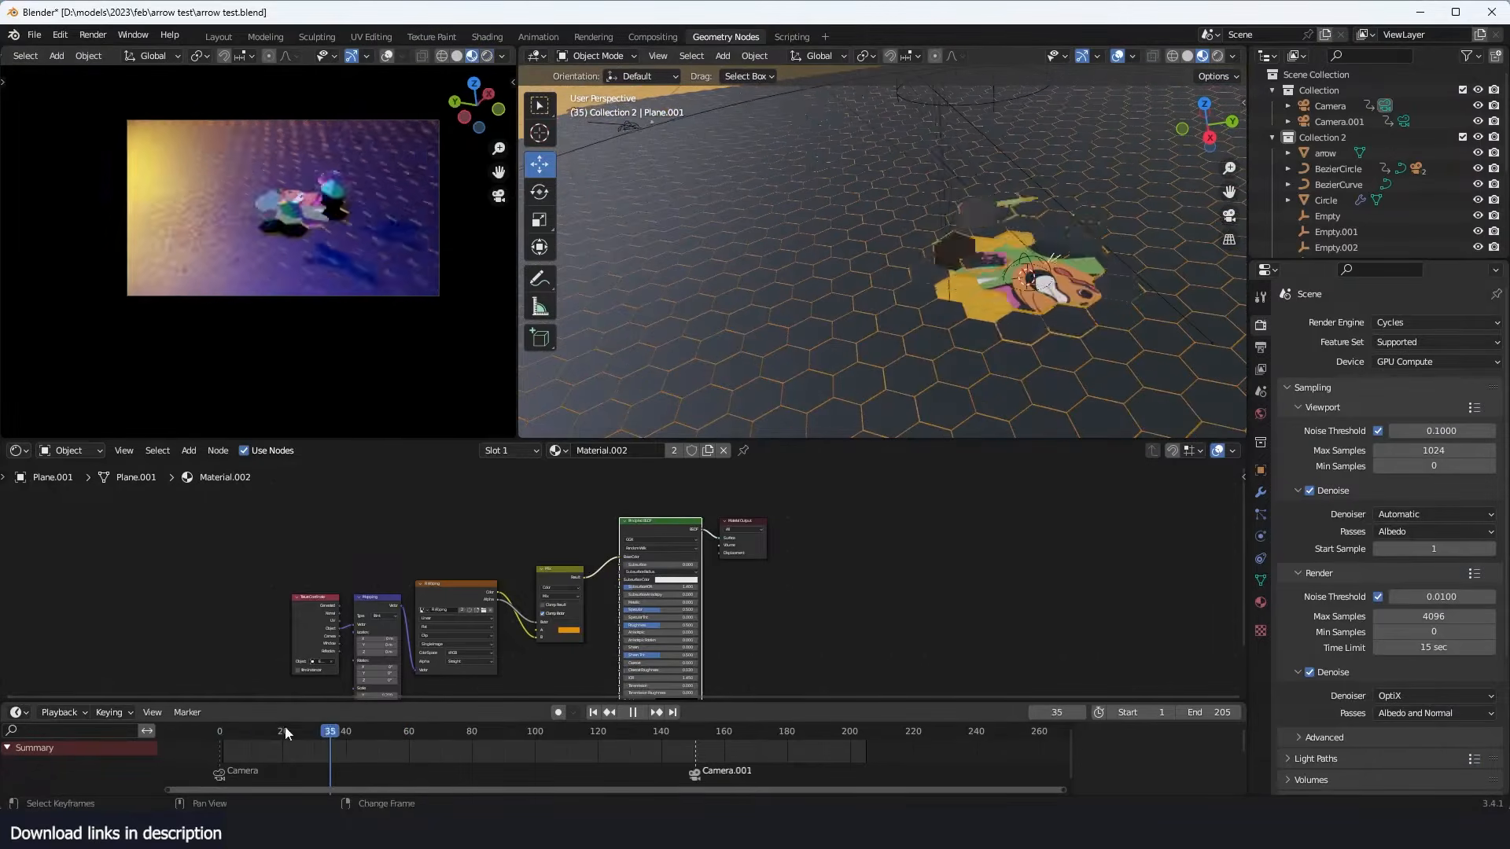
# - Try a different To Max value on the plane's Geometry Nodes modifier and replay the animation
pyautogui.click(1261, 492)
pyautogui.press('space')
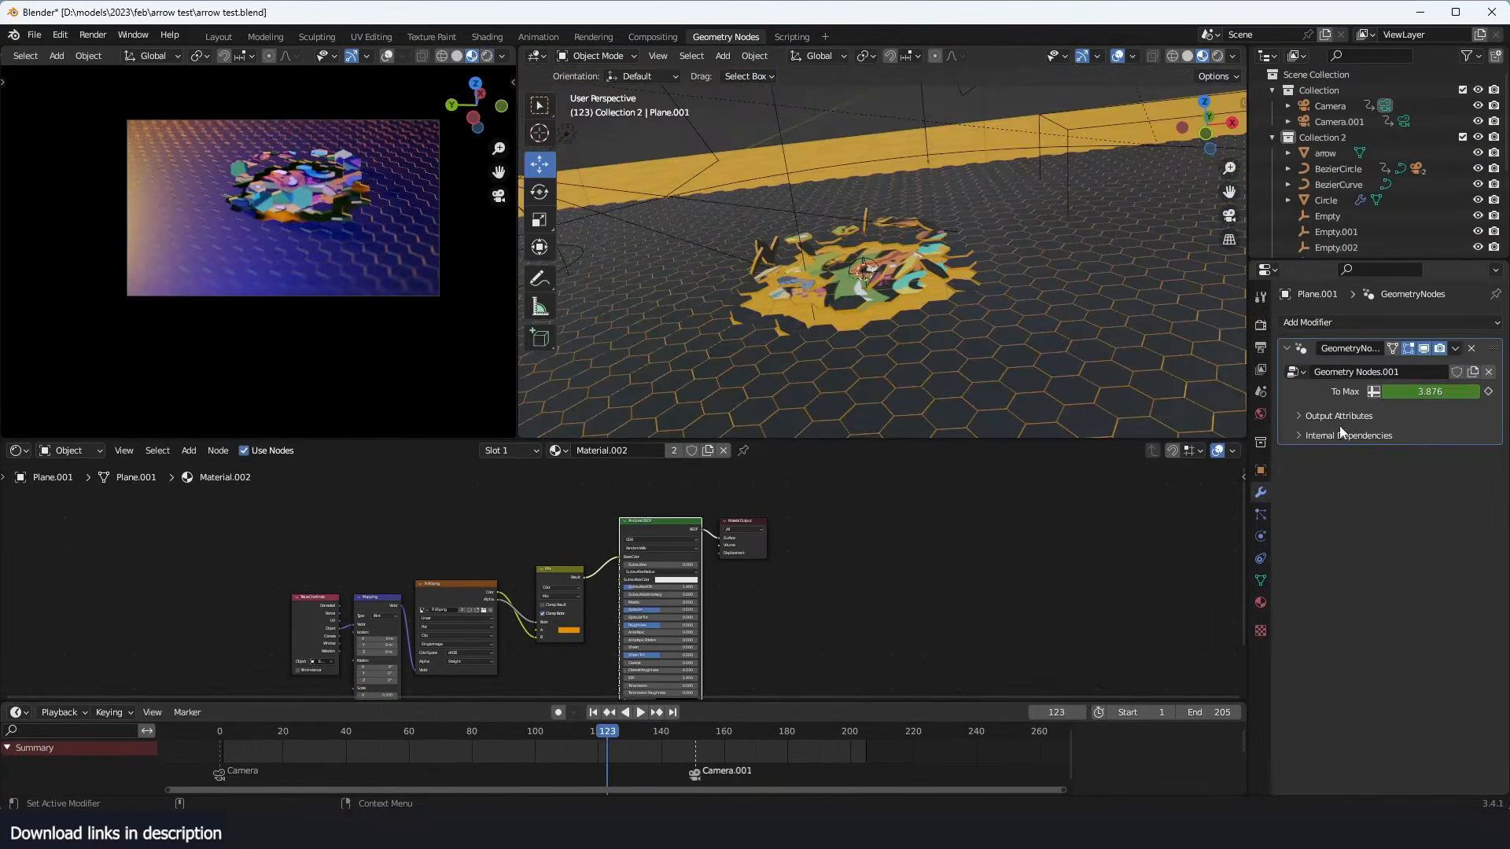
pyautogui.moveTo(1419, 391); pyautogui.dragTo(1474, 391)
pyautogui.press('space')
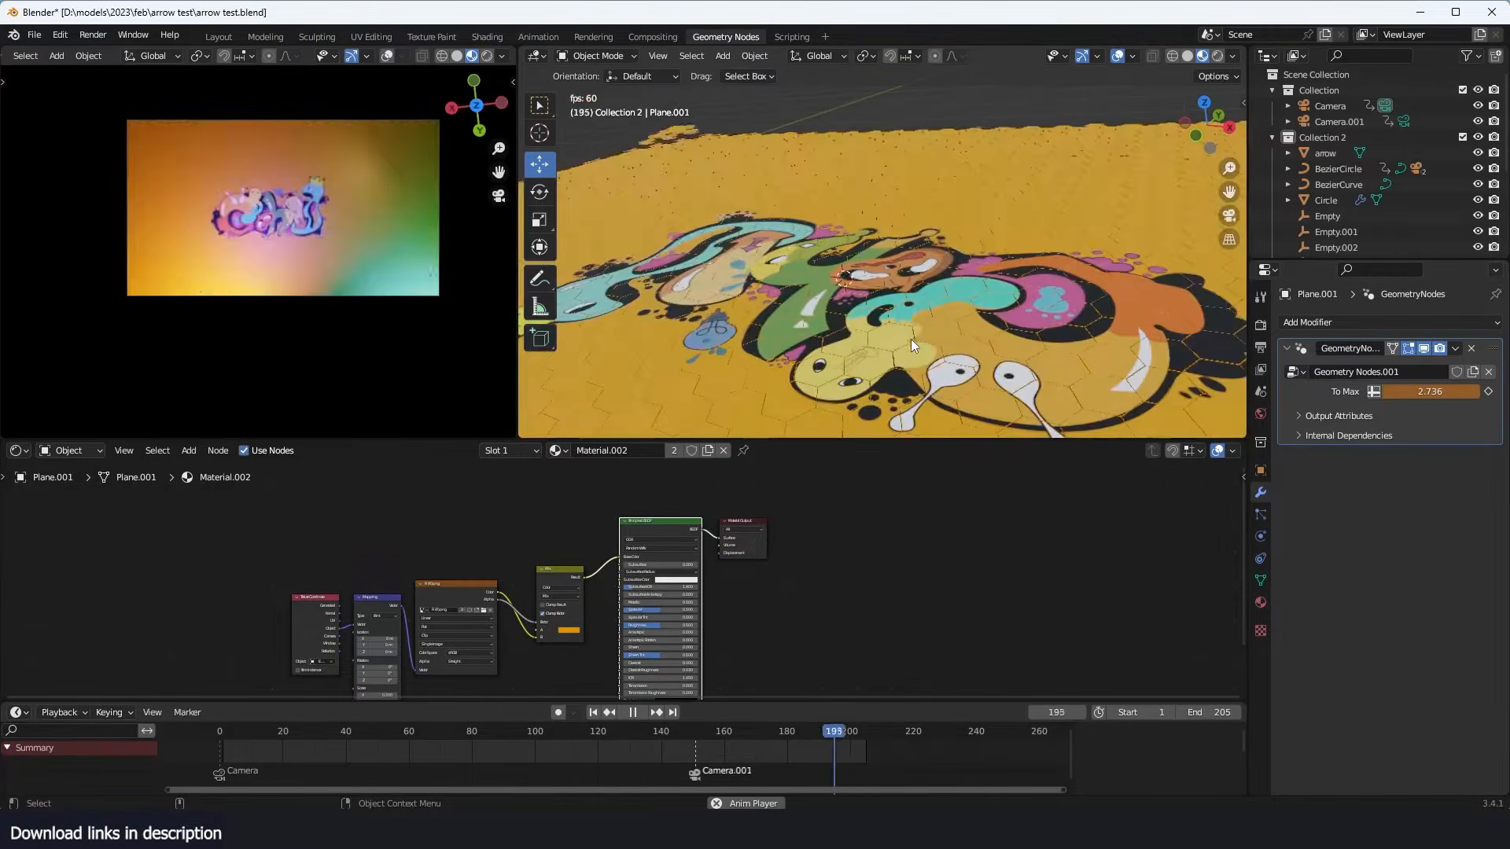
pyautogui.press('space')
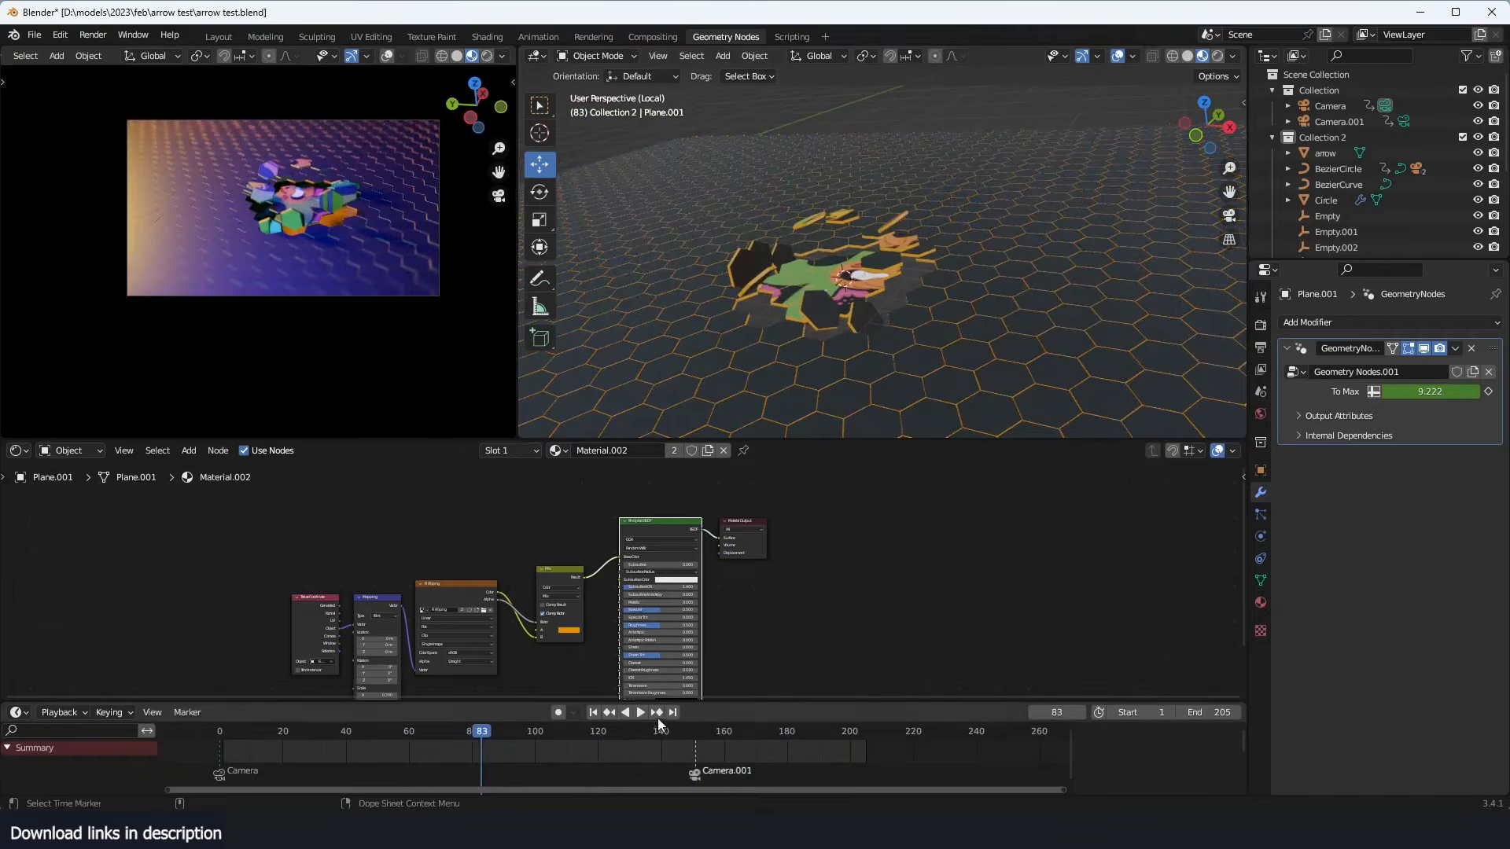
# - Open a new Blender window and add a mesh circle with 6 vertices
pyautogui.rightClick(406, 835)
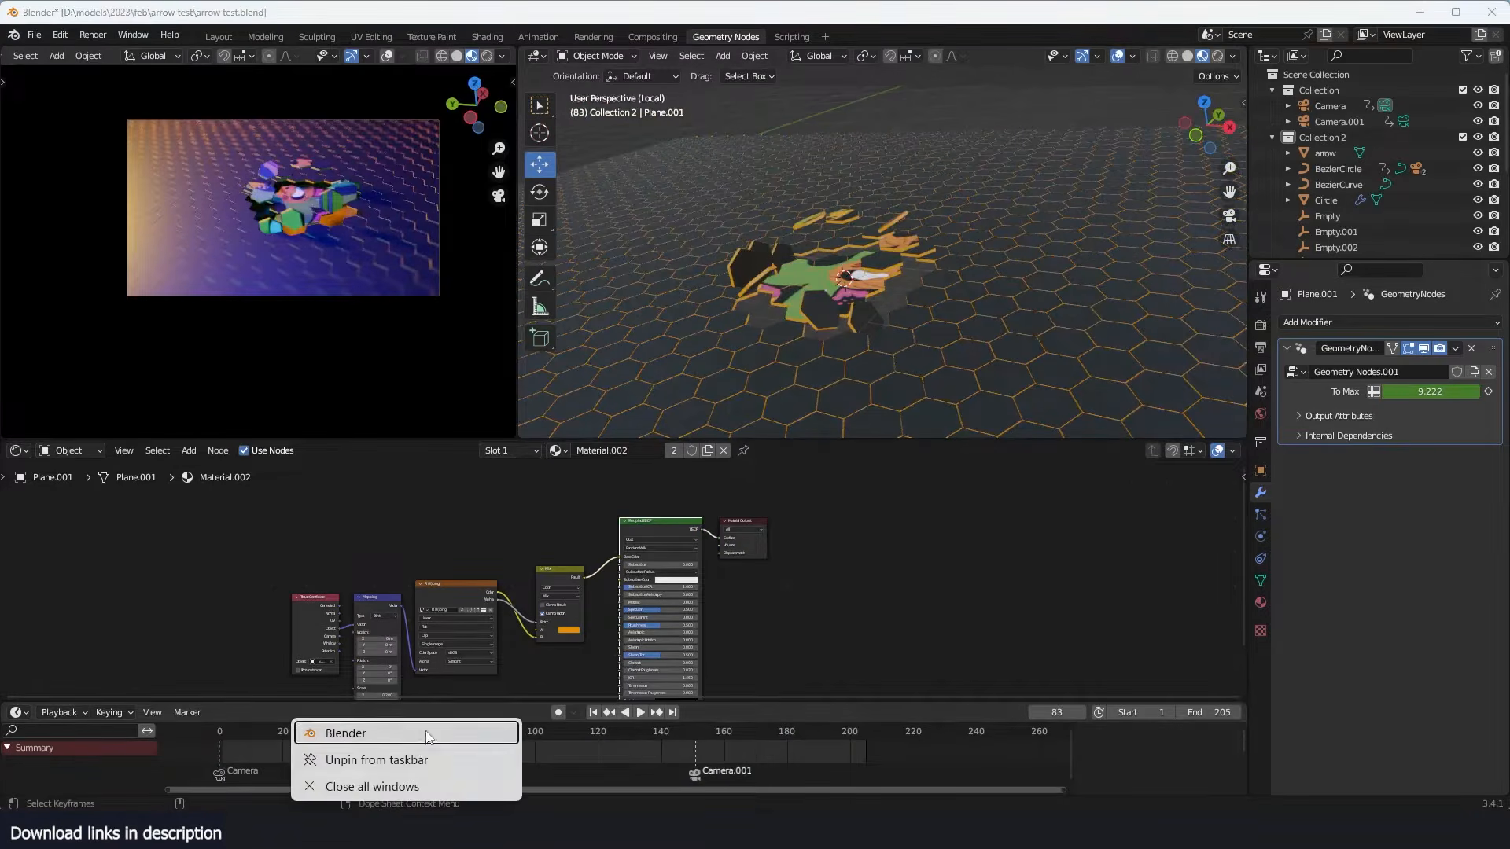
pyautogui.click(427, 733)
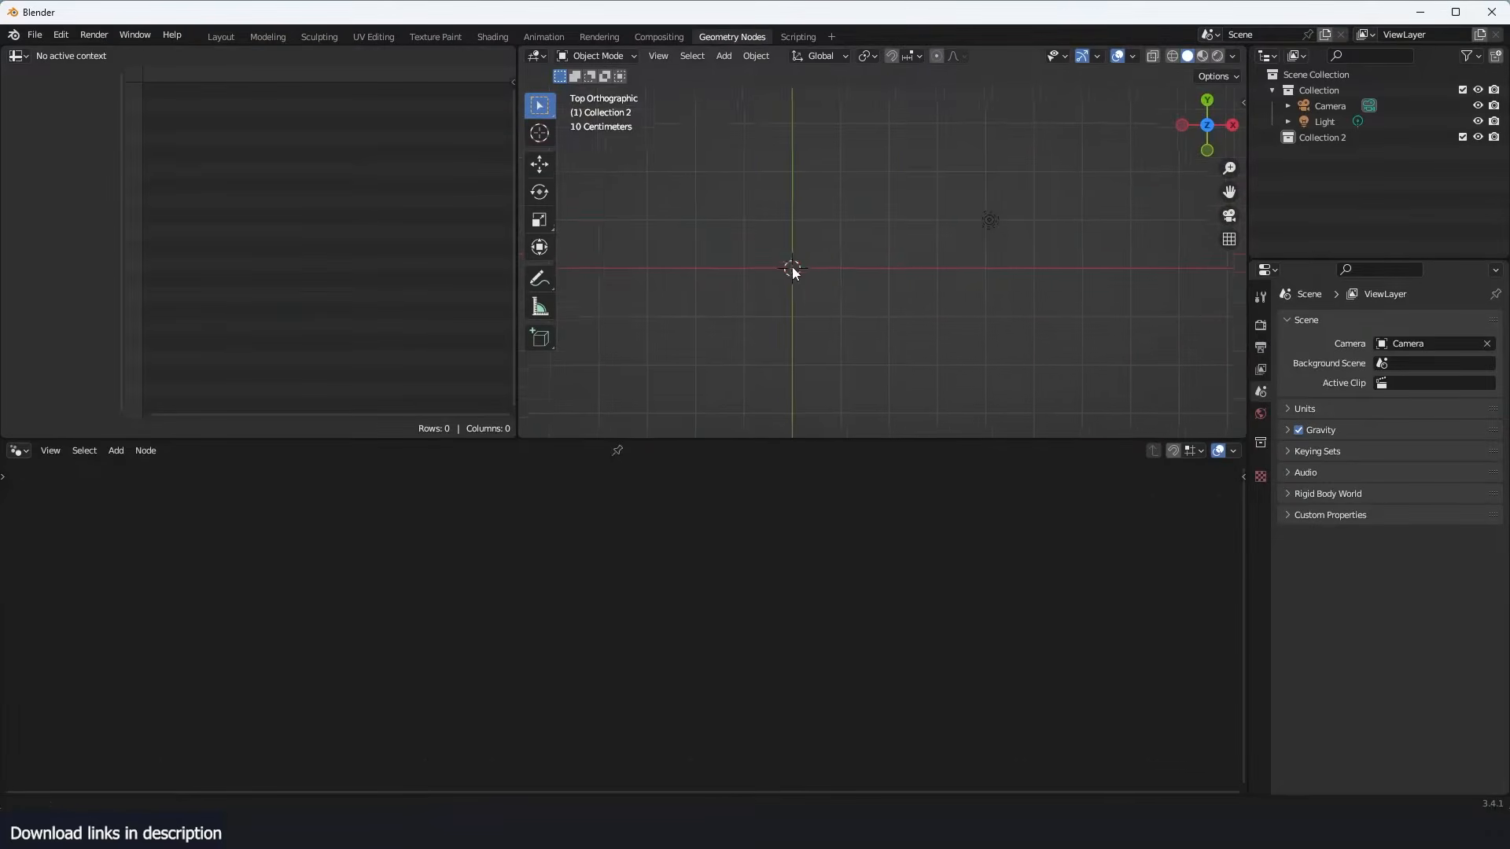
pyautogui.hotkey('shift', 'a')
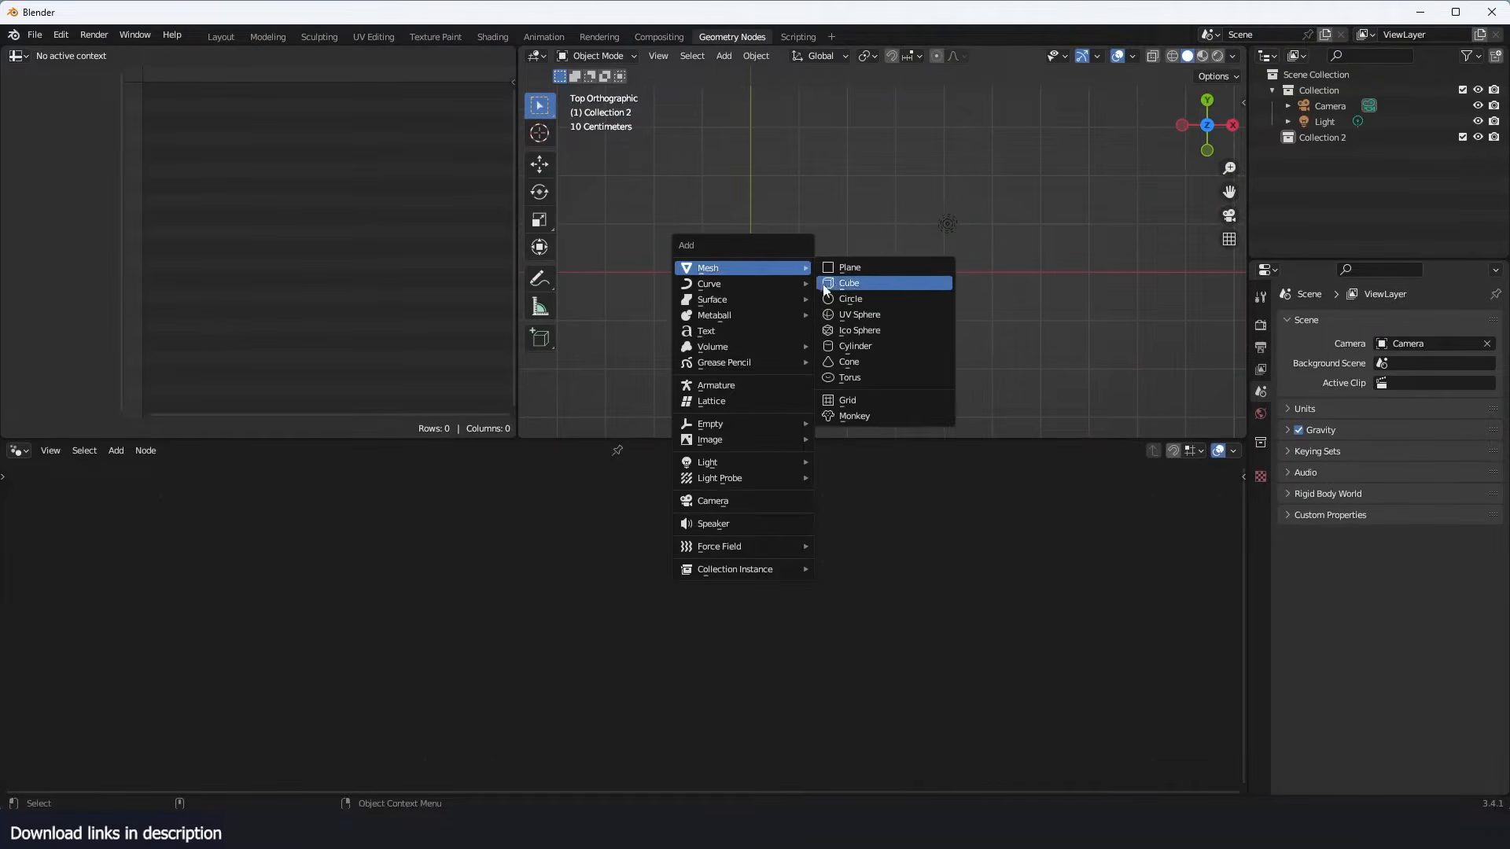
pyautogui.click(835, 306)
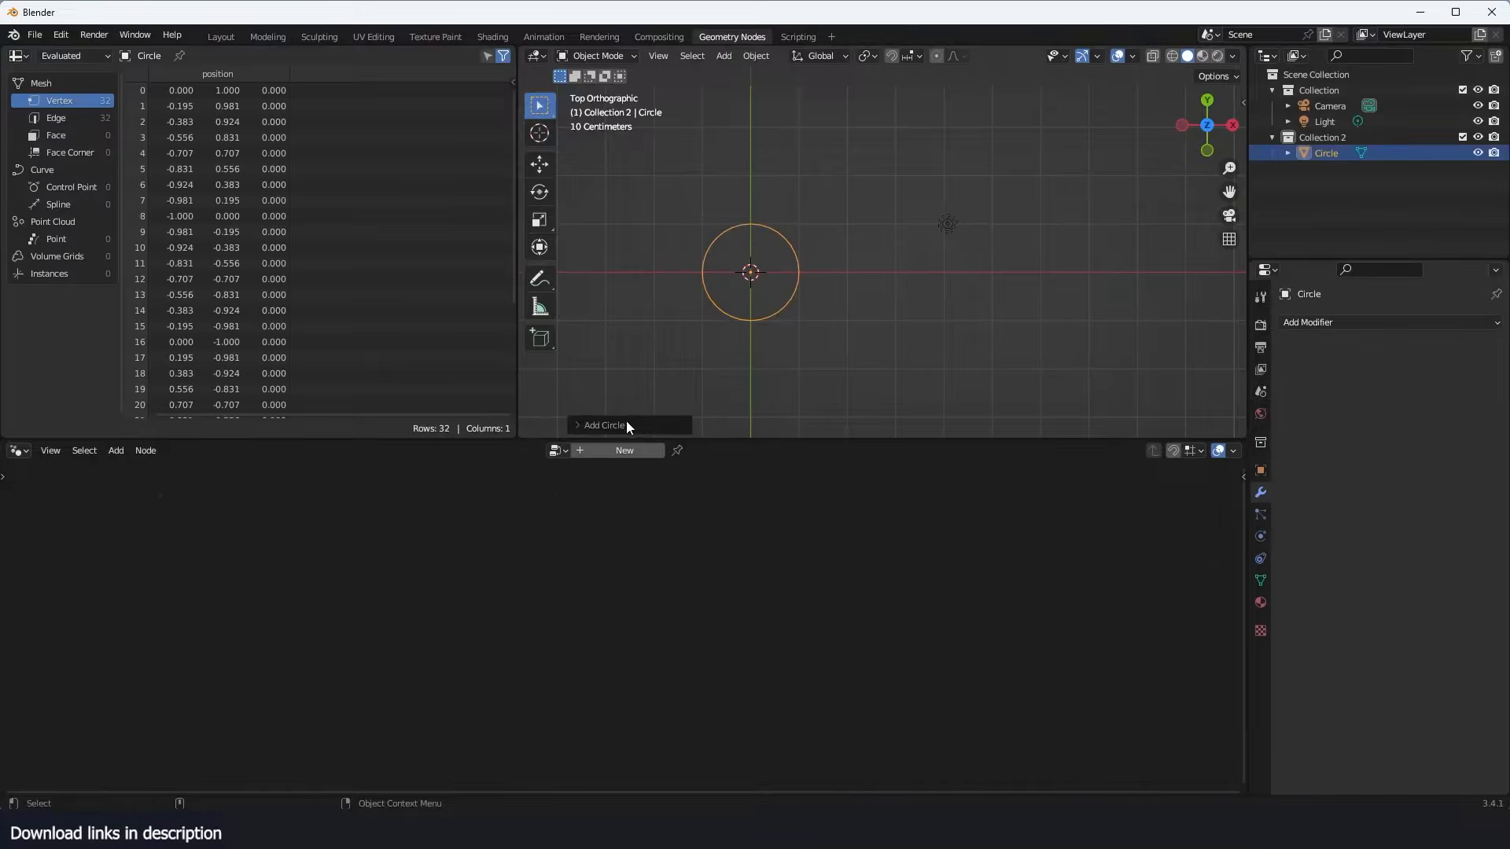
pyautogui.click(626, 419)
pyautogui.click(731, 254)
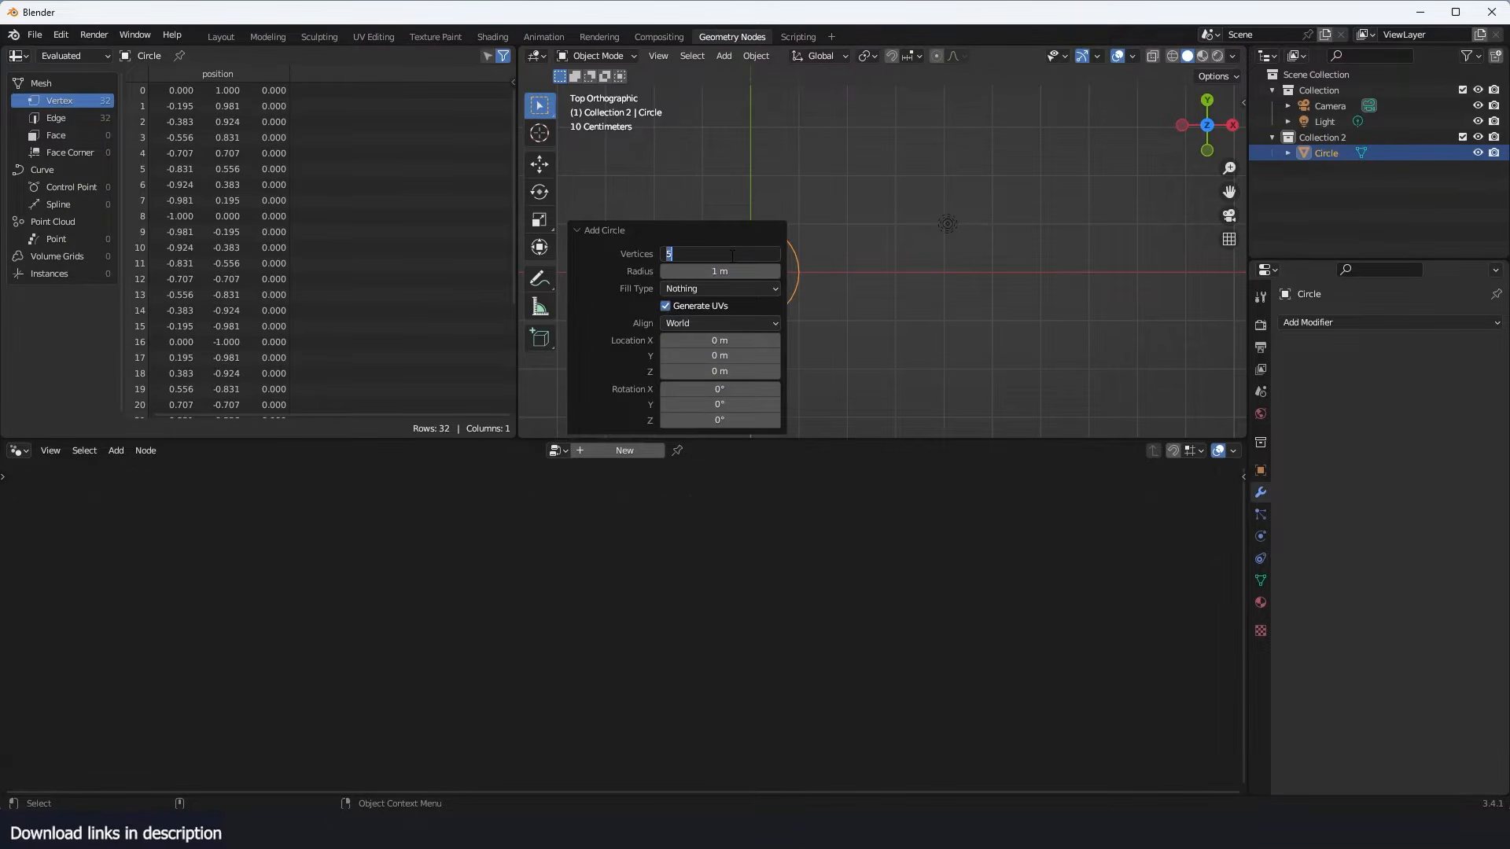
pyautogui.press('Return')
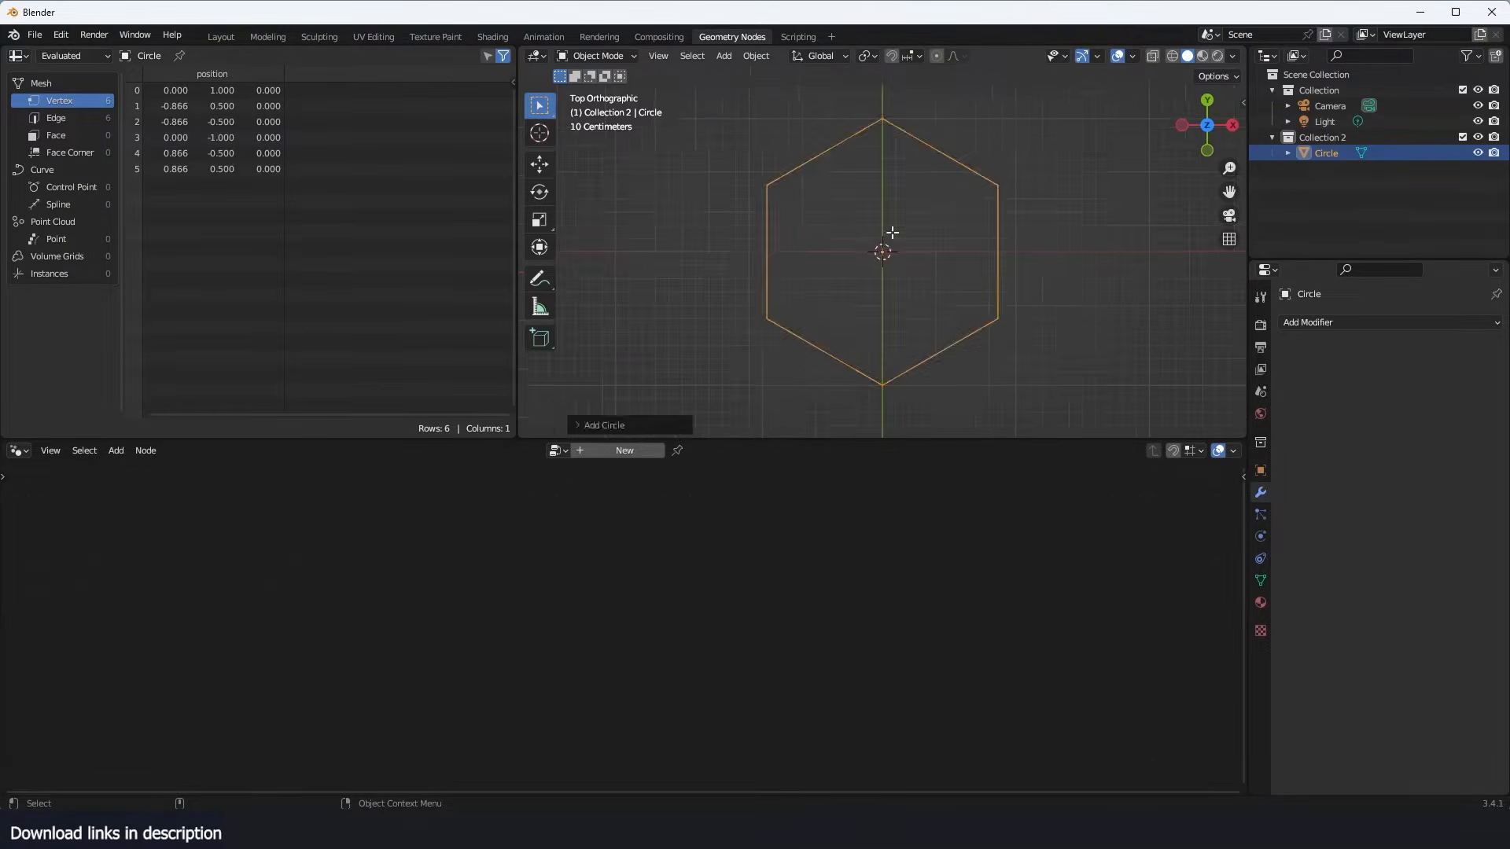
# - Fill the hexagon with a face and extrude it about 0.105 m downward along Z
pyautogui.press('Tab')
pyautogui.press('f')
pyautogui.moveTo(894, 236); pyautogui.dragTo(983, 199, button='middle')
pyautogui.press('e')
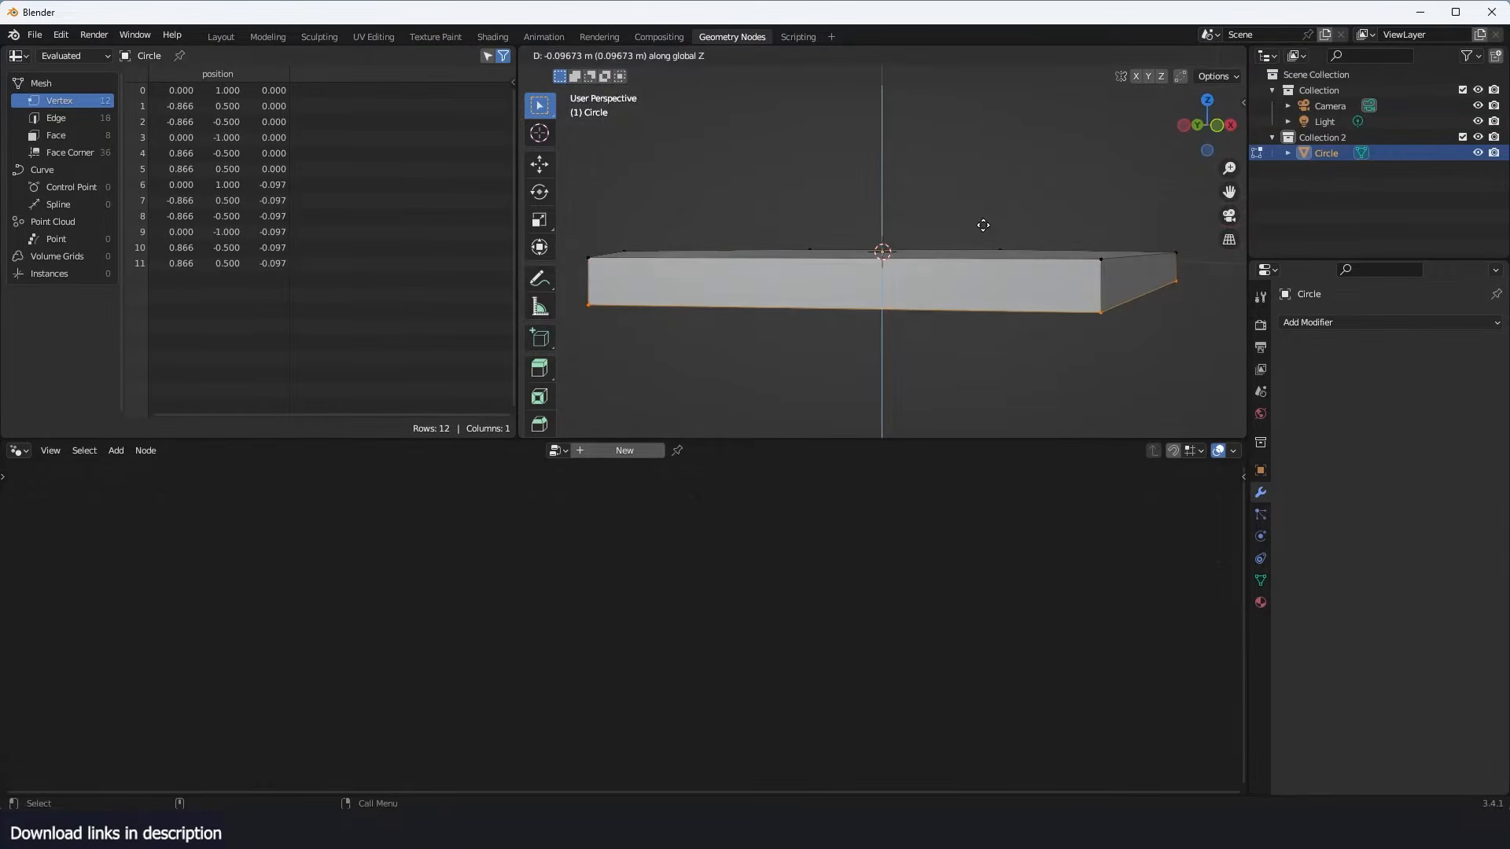
pyautogui.click(987, 228)
pyautogui.press('Tab')
# - Add a Bevel modifier to the hexagon with a 0.01 m amount and Harden Normals enabled
pyautogui.click(1369, 322)
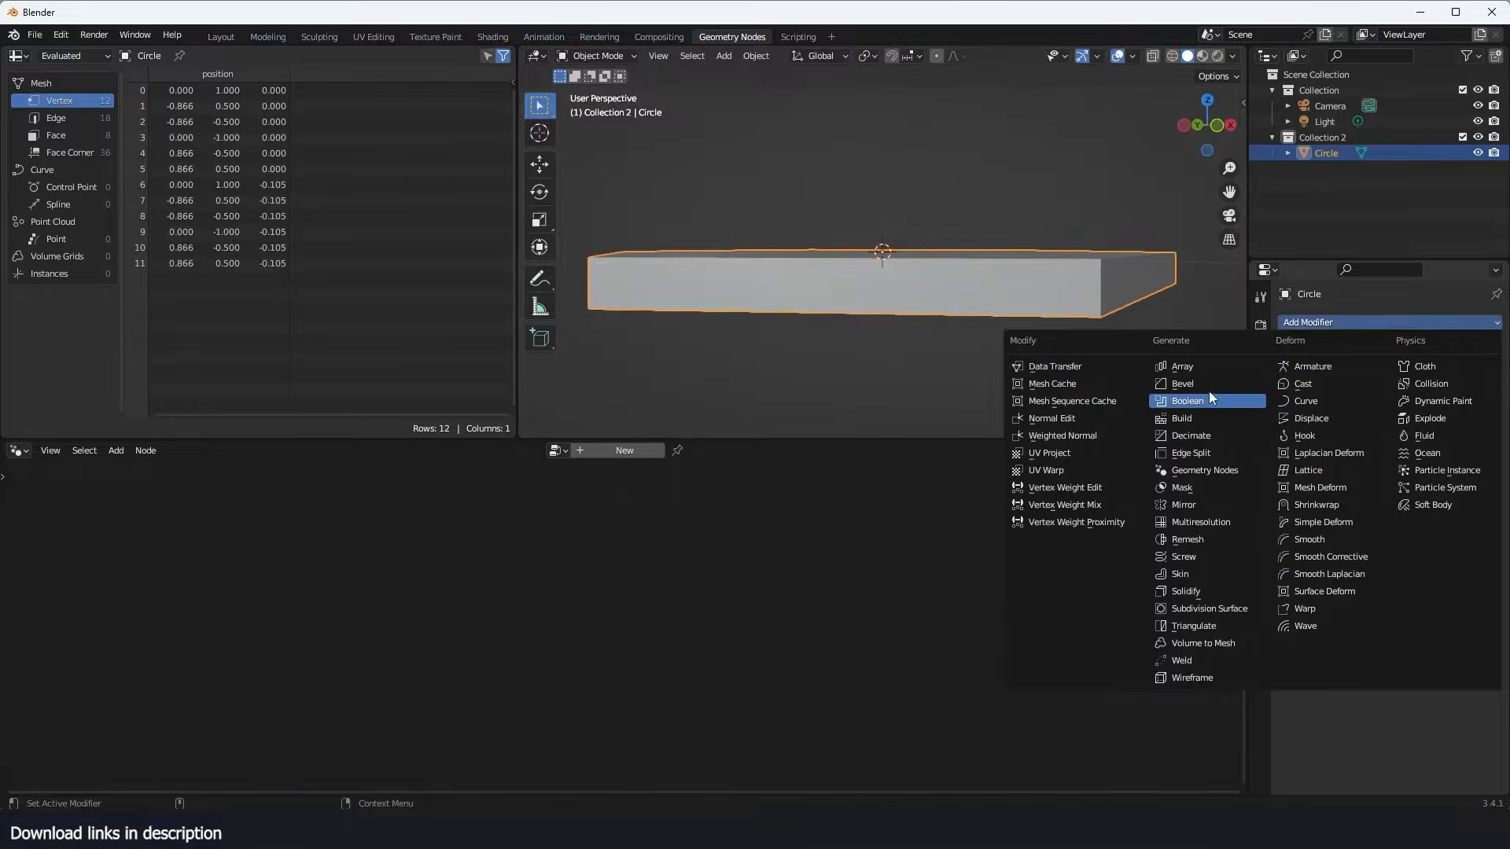
pyautogui.click(1210, 385)
pyautogui.moveTo(1422, 409); pyautogui.dragTo(1430, 409)
pyautogui.click(1378, 542)
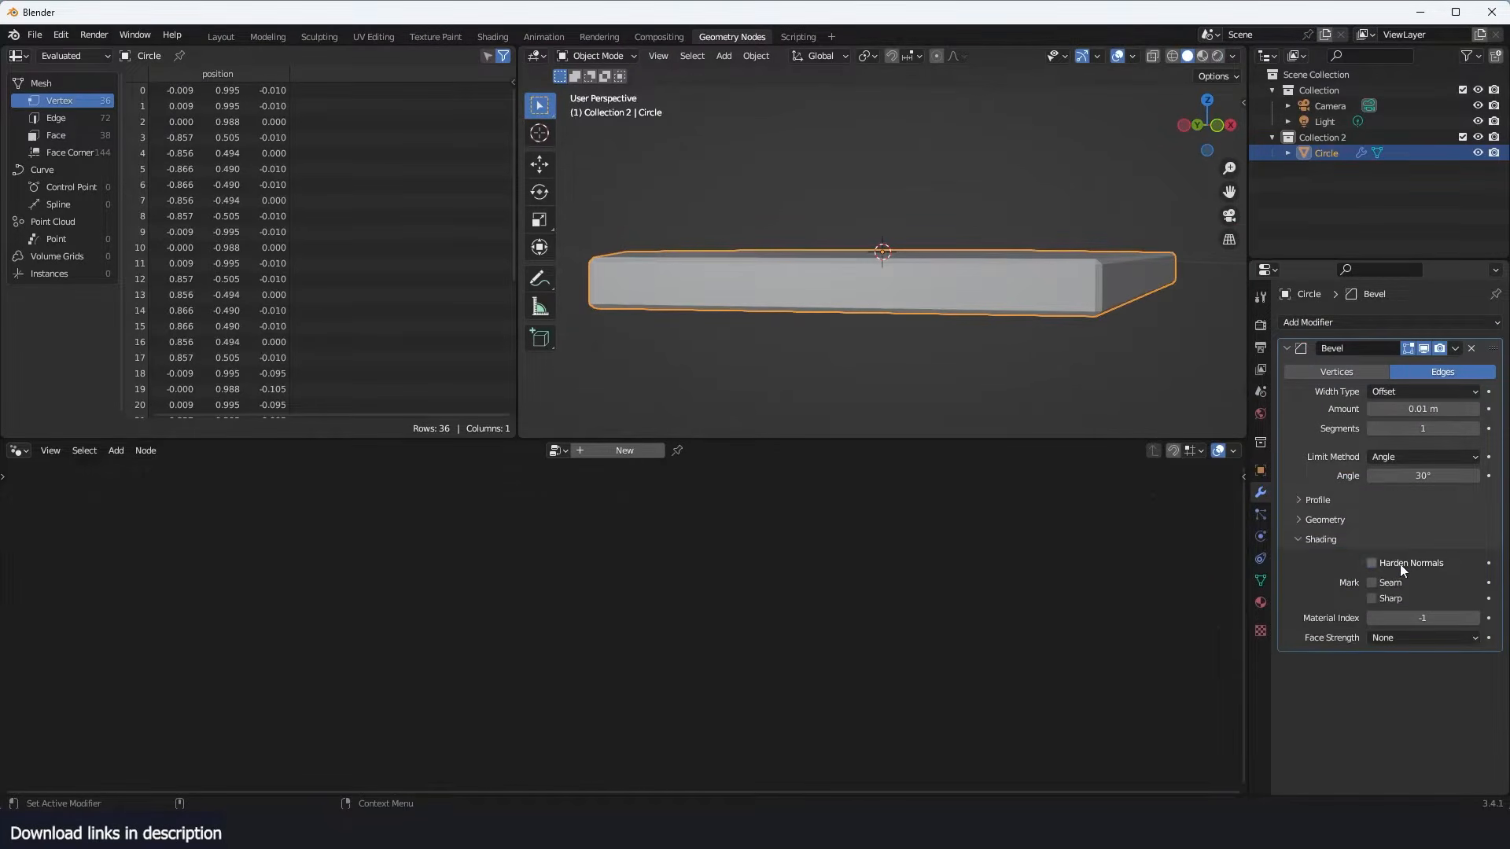
pyautogui.click(1400, 564)
# - Apply smooth shading to the beveled hexagon and check its edges from several angles
pyautogui.rightClick(932, 318)
pyautogui.click(903, 372)
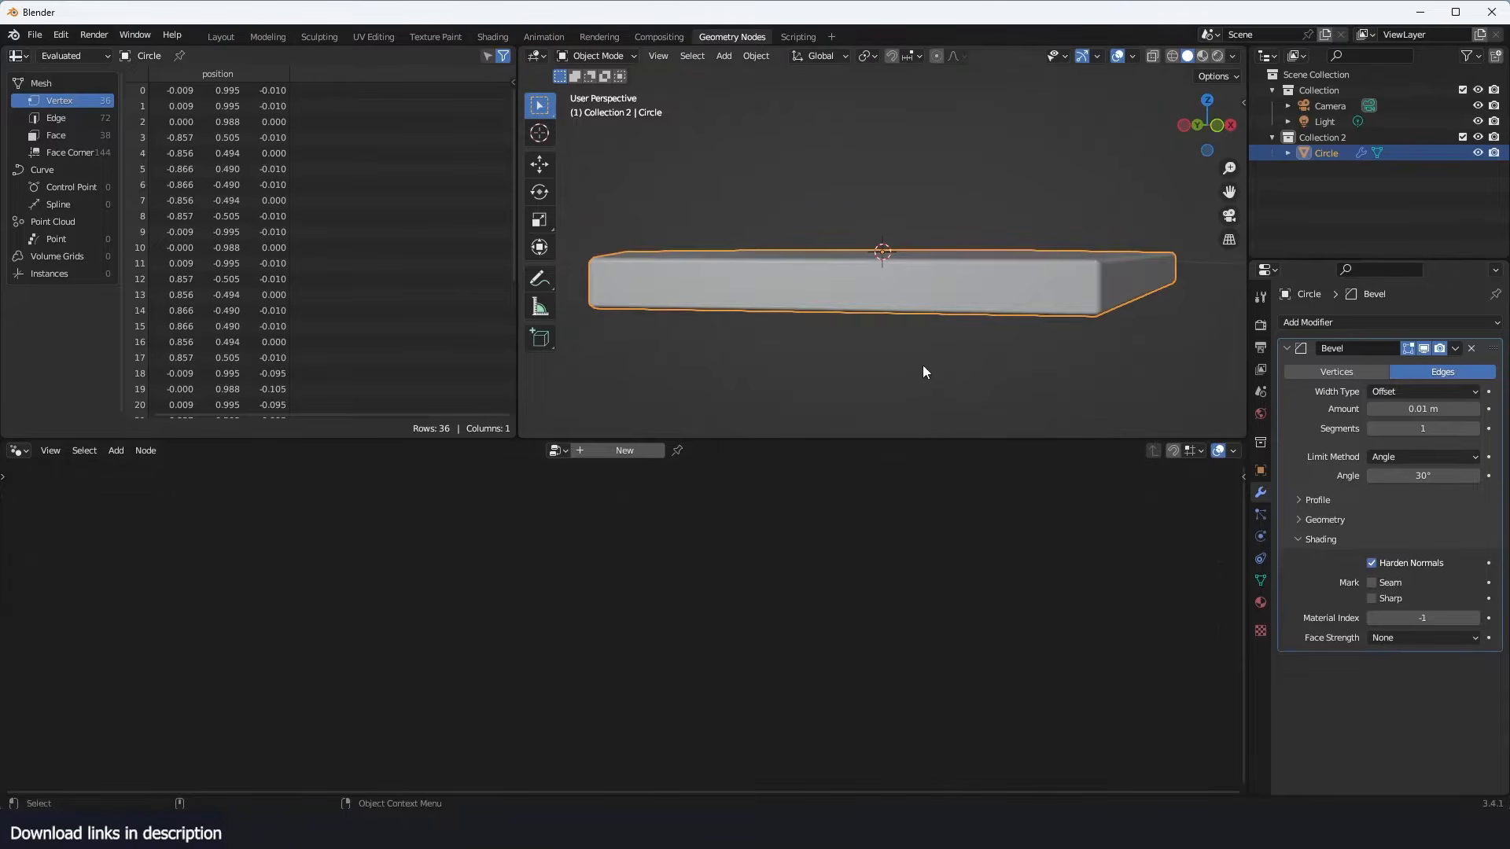
pyautogui.moveTo(923, 365)
pyautogui.mouseDown(button='middle')
pyautogui.moveTo(1026, 319)
pyautogui.moveTo(931, 310)
pyautogui.mouseUp(button='middle')
pyautogui.moveTo(1045, 338); pyautogui.dragTo(1093, 308, button='middle')
# - Create three material slots on the hexagon, naming the first material top and the second yello
pyautogui.click(1261, 603)
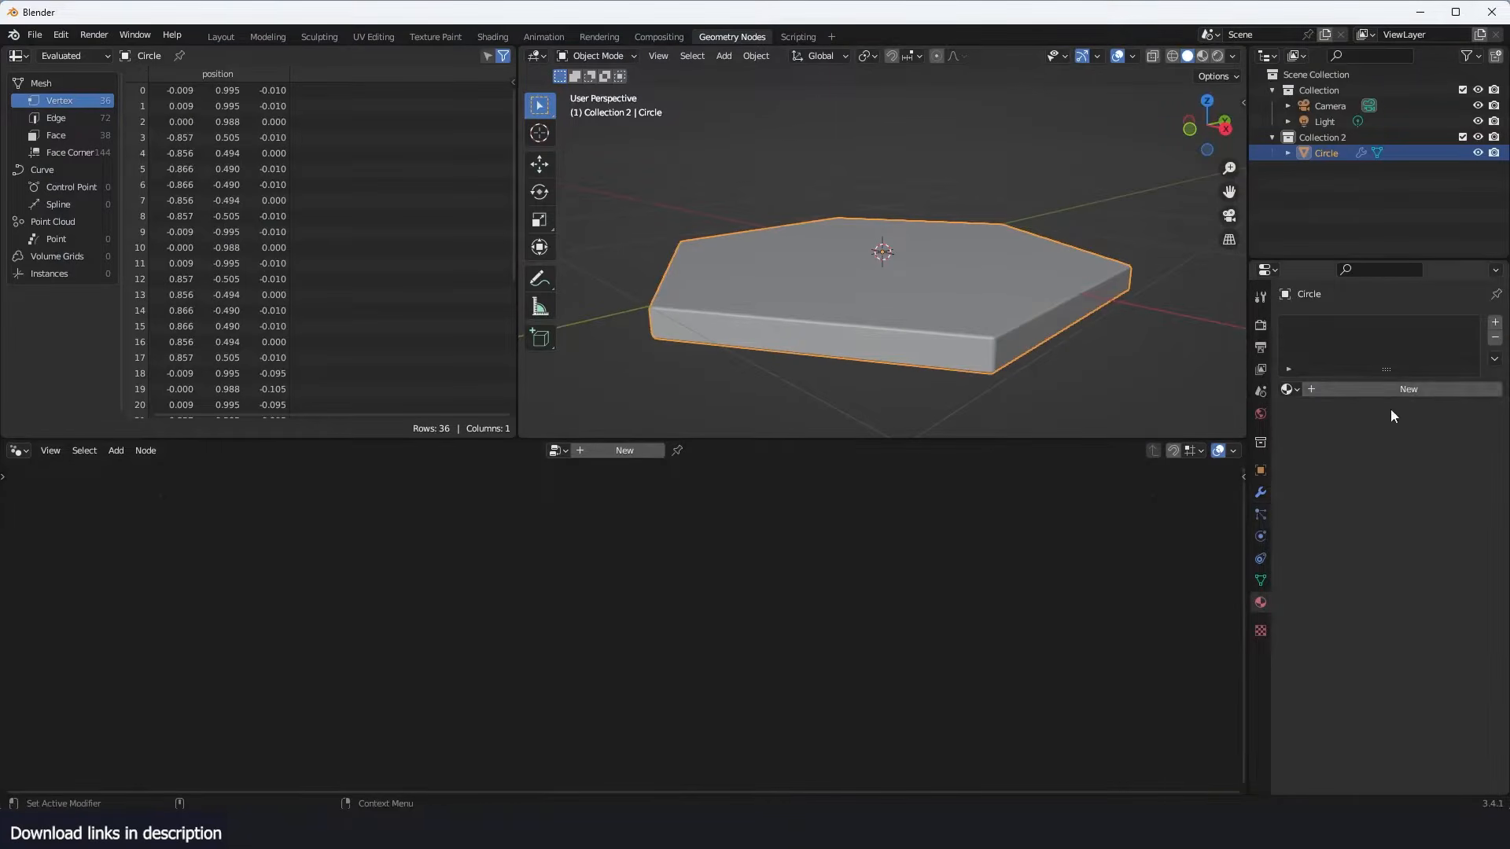
pyautogui.click(1365, 391)
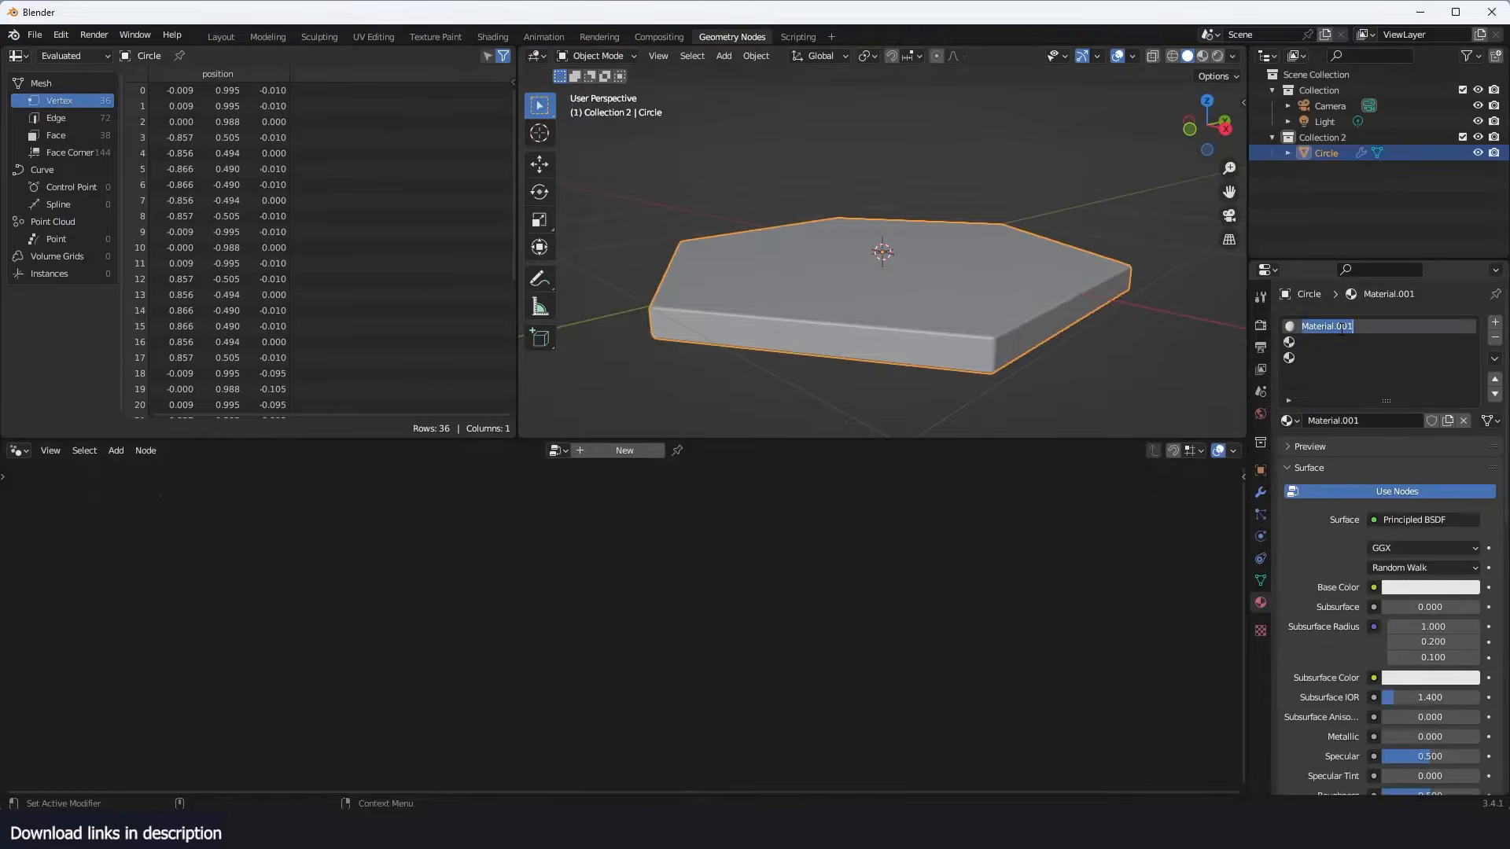
pyautogui.click(1341, 328)
pyautogui.write('to')
pyautogui.write('p')
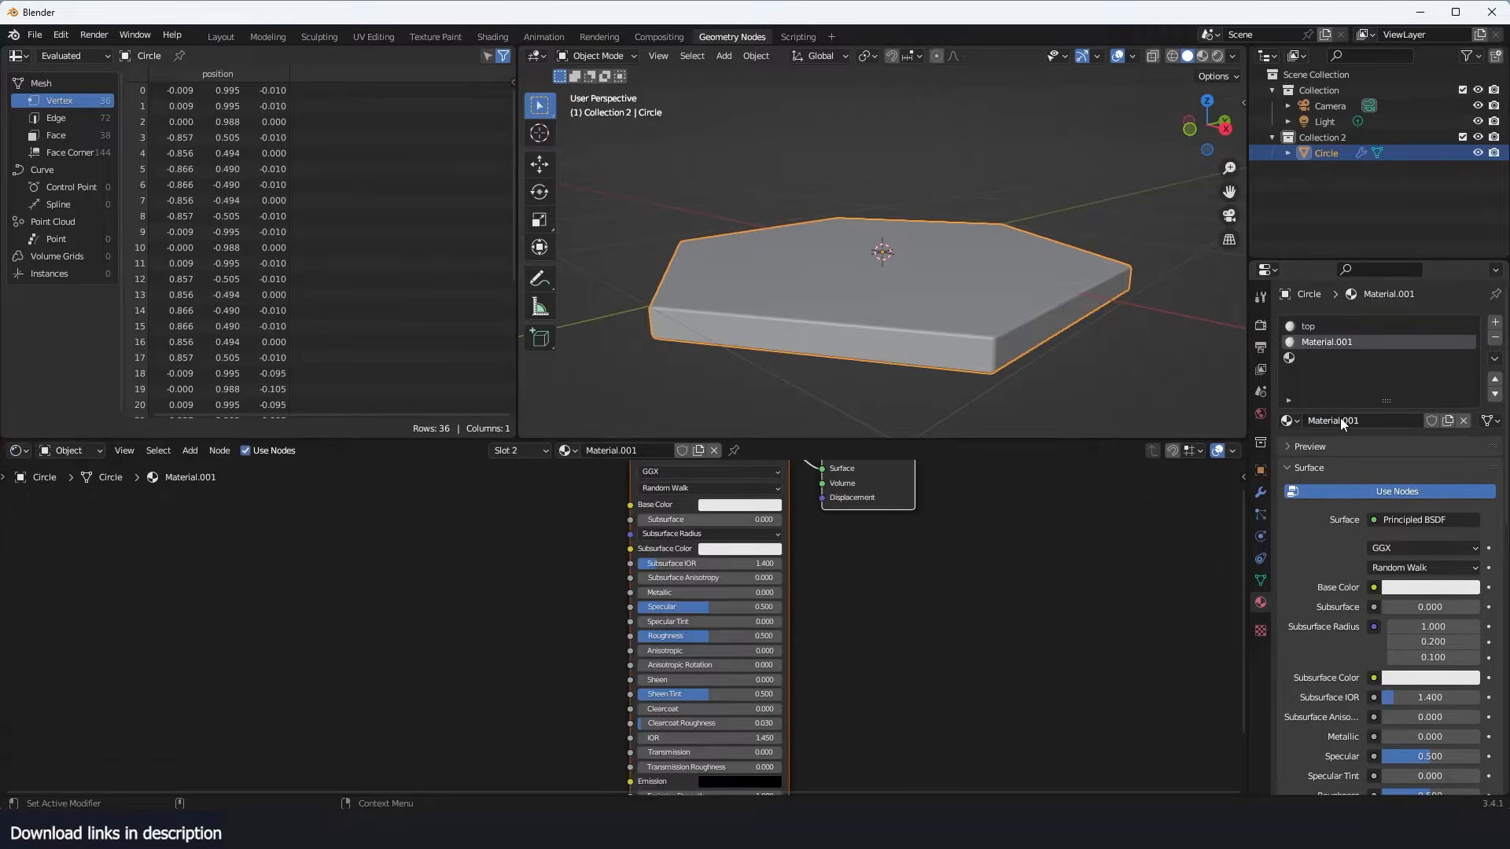
pyautogui.click(1330, 358)
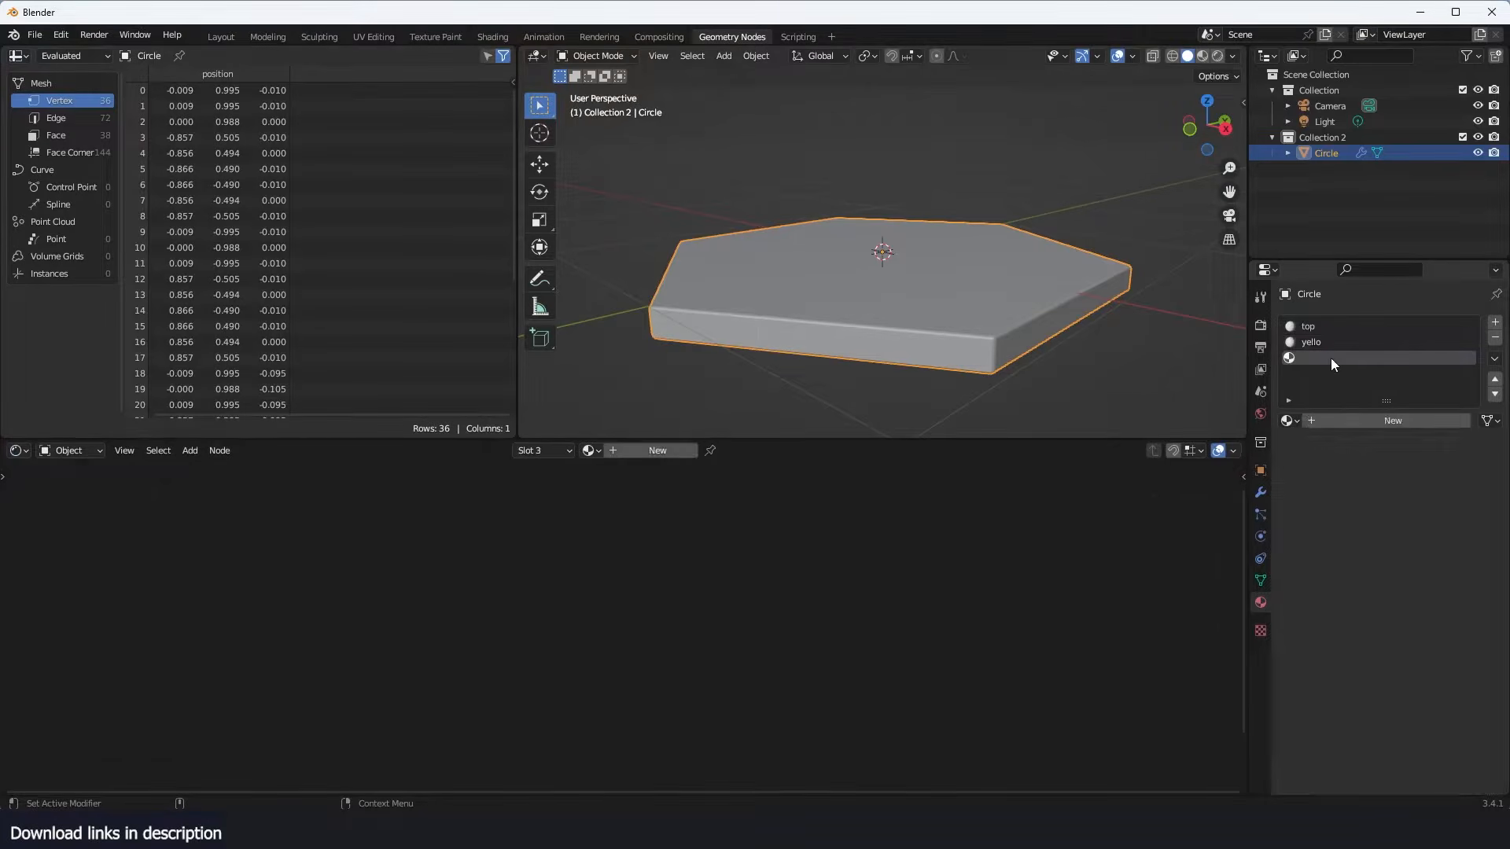
# - Set the yello material's base color to orange with hue 0.036, saturation 1.000 and value 0.800
pyautogui.click(1329, 344)
pyautogui.moveTo(747, 516); pyautogui.dragTo(804, 536, button='middle')
pyautogui.click(797, 526)
pyautogui.click(857, 460)
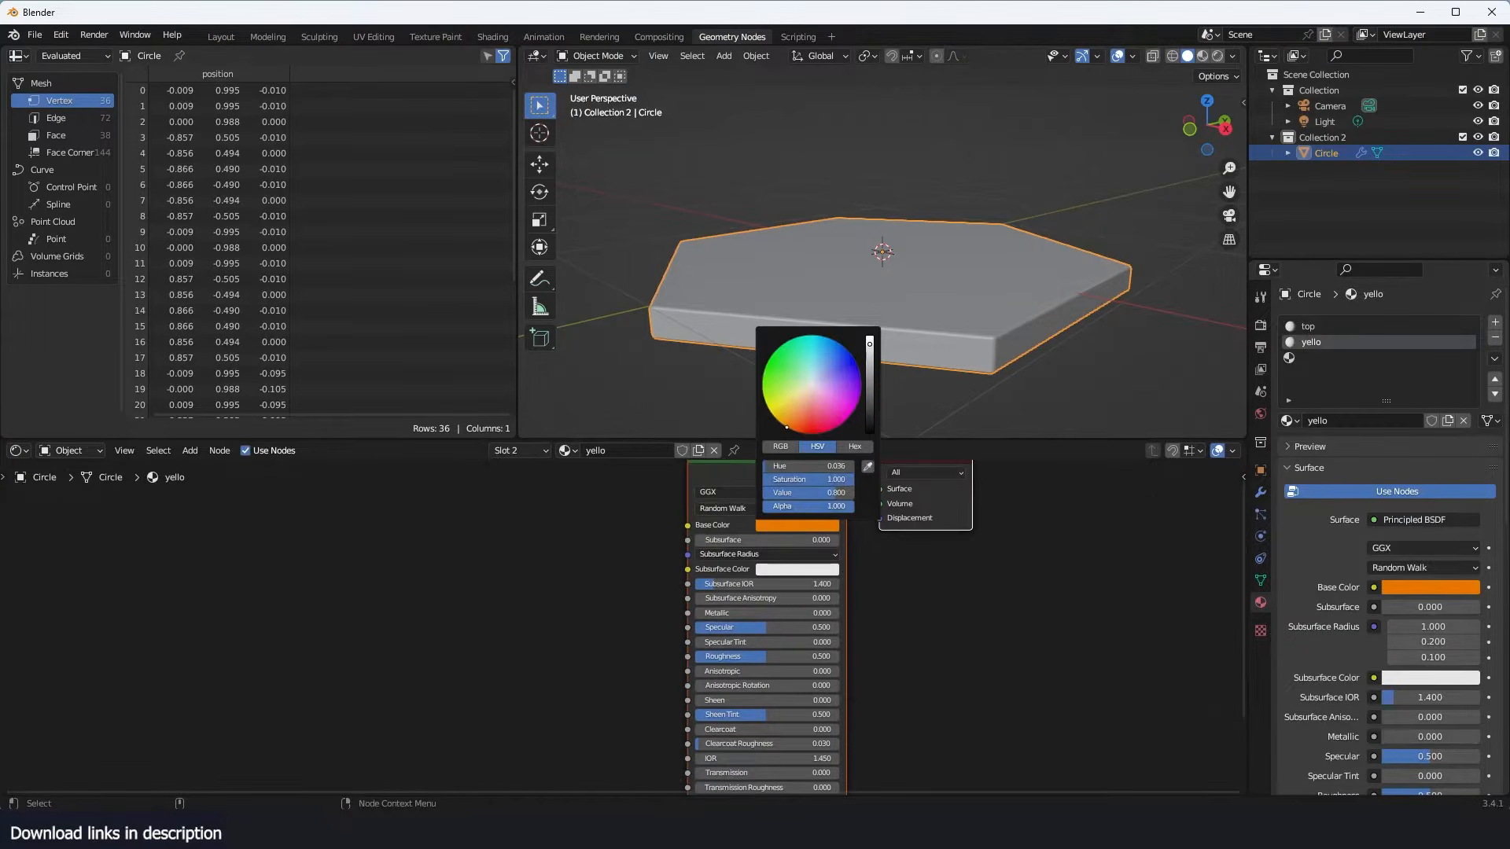
# - Darken the top material's base color to near black
pyautogui.click(1323, 326)
pyautogui.click(813, 526)
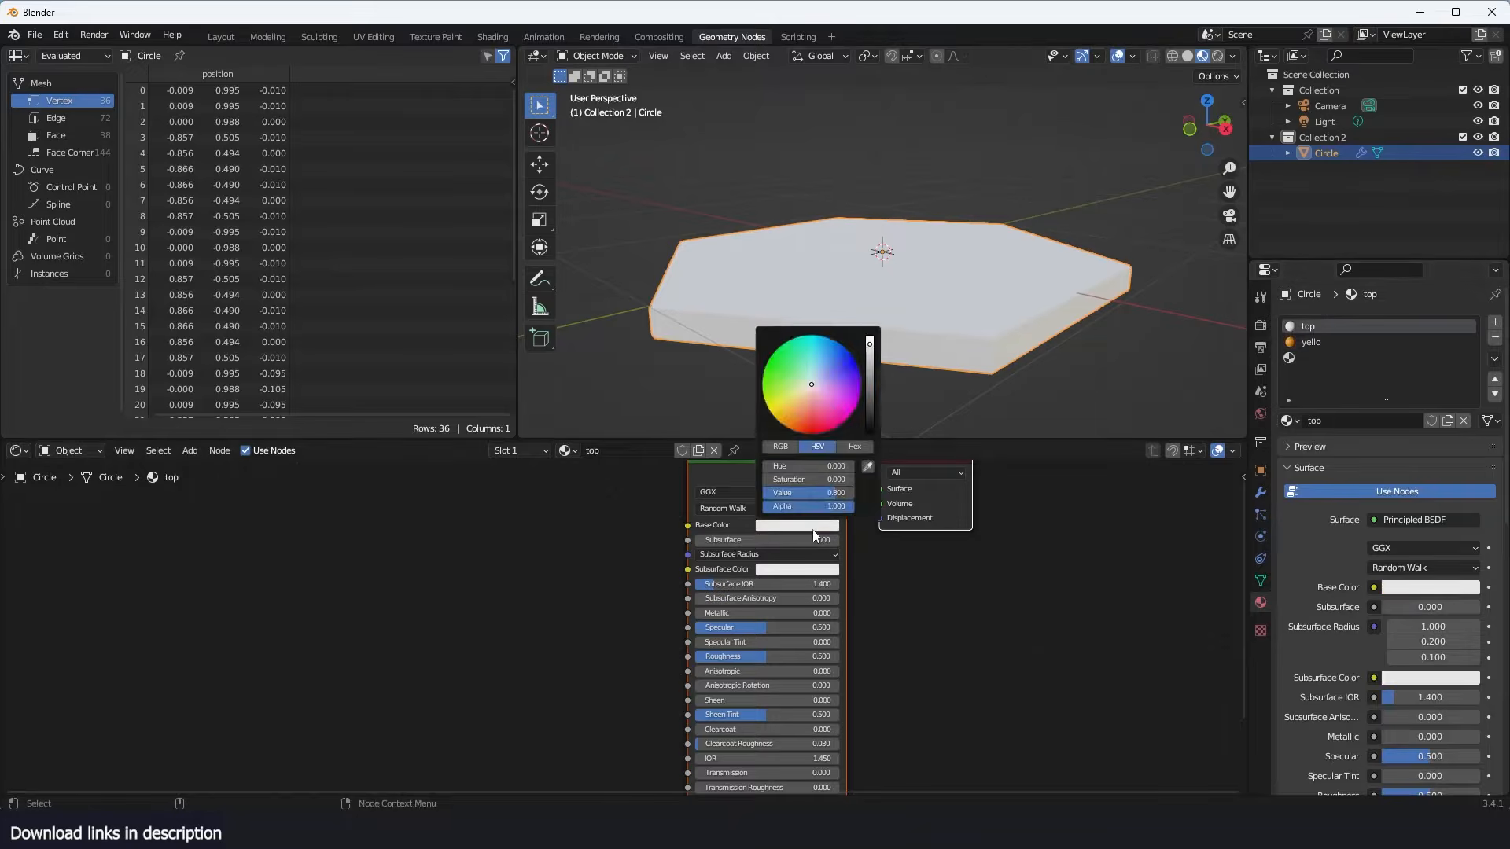
pyautogui.moveTo(872, 413); pyautogui.dragTo(870, 428)
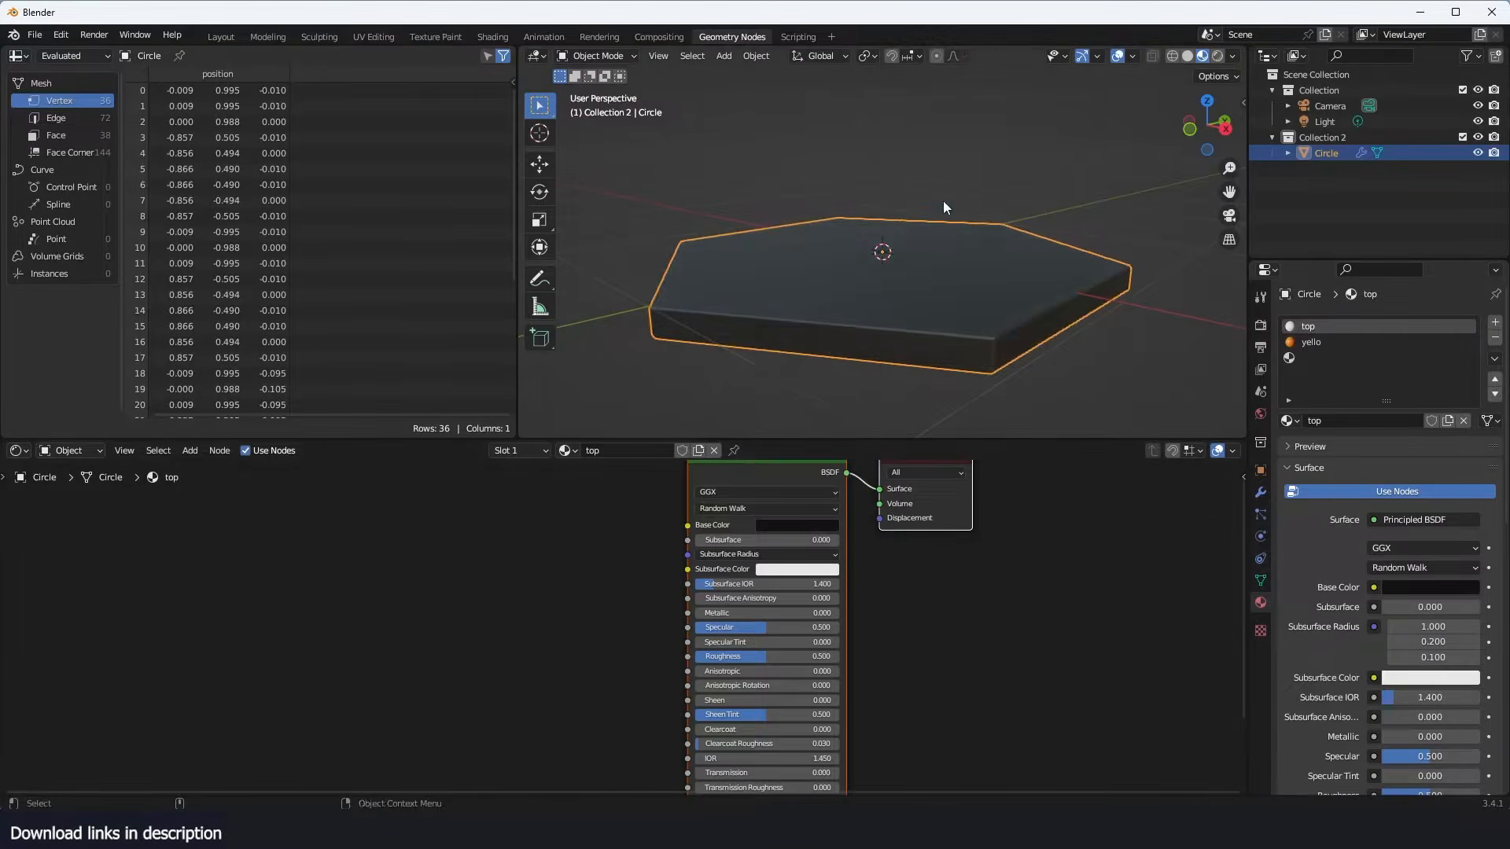
# - Add a Noise Texture to the top material and connect its Fac output to the shader's Roughness
pyautogui.moveTo(942, 201); pyautogui.dragTo(1014, 323, button='middle')
pyautogui.scroll(4, 942, 313)
pyautogui.moveTo(563, 603); pyautogui.dragTo(713, 593, button='middle')
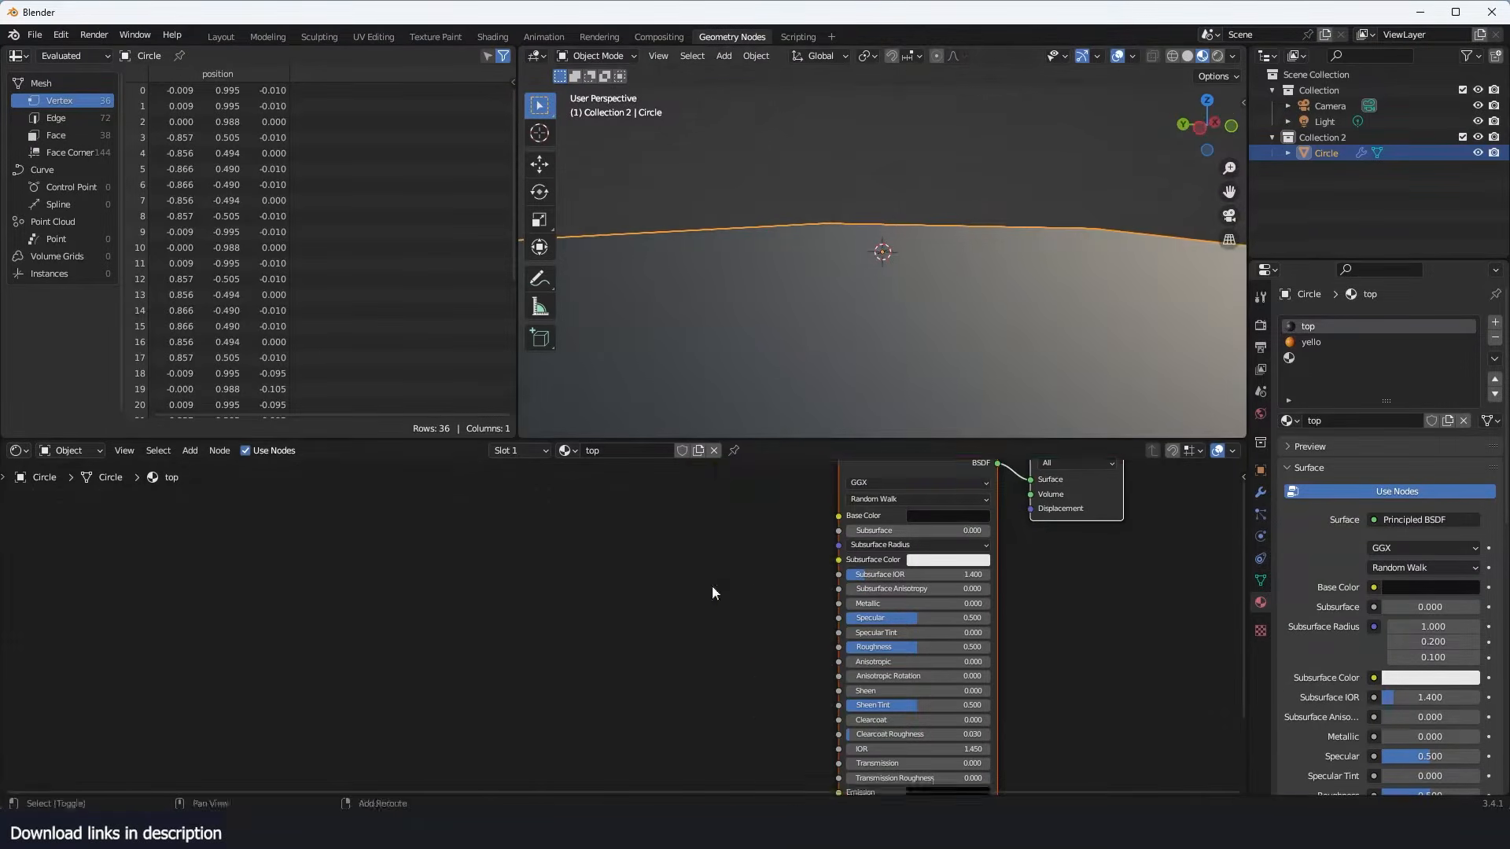
pyautogui.hotkey('shift', 'a')
pyautogui.write('onis')
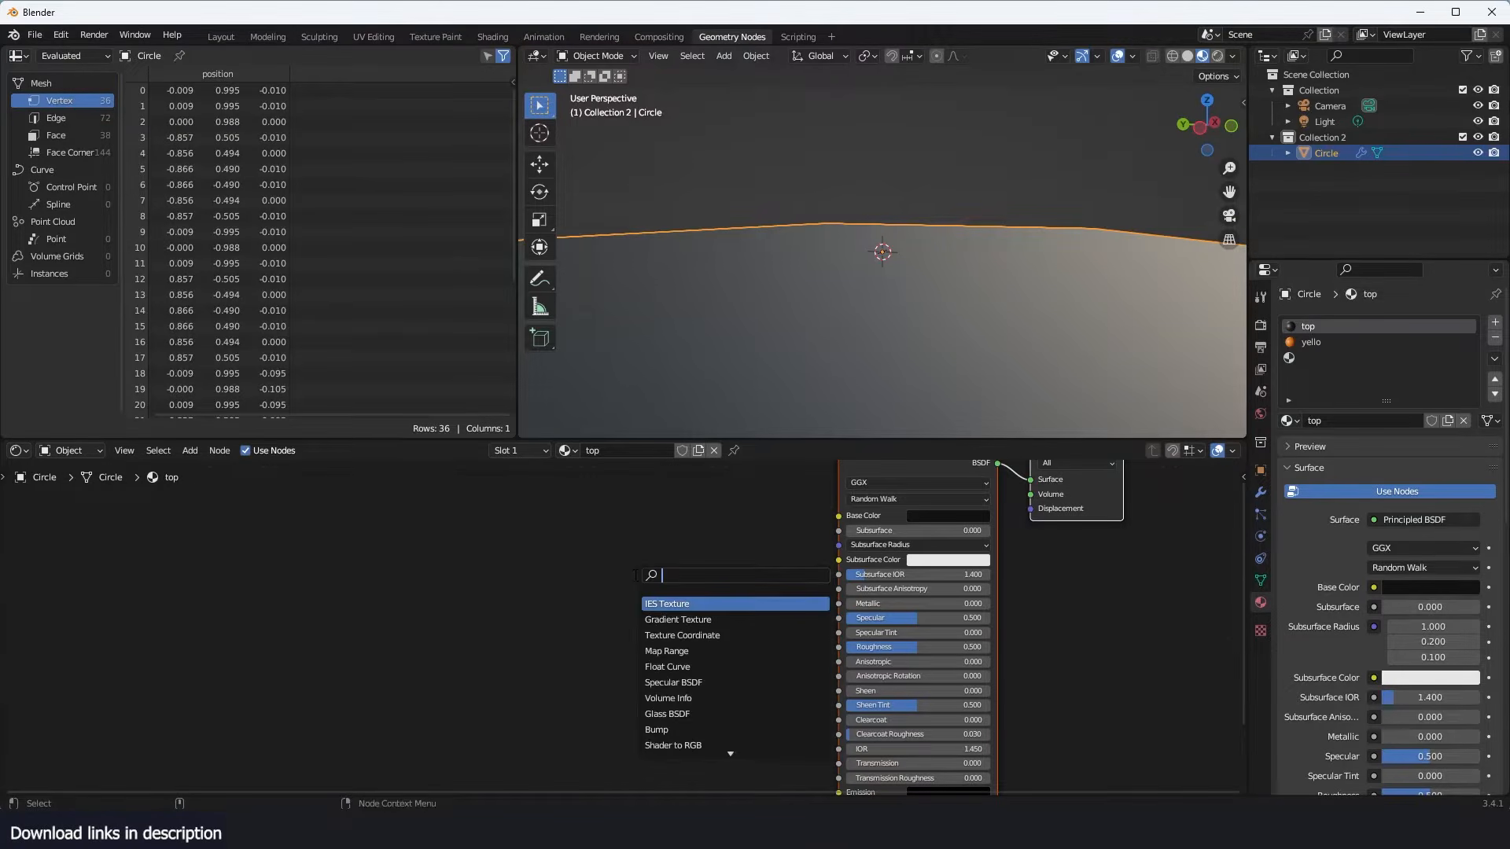
pyautogui.click(692, 604)
pyautogui.click(486, 583)
pyautogui.moveTo(522, 579); pyautogui.dragTo(838, 647)
# - Set the Noise Texture's Scale to 181.900, Detail to 8.700 and Roughness to 0.458
pyautogui.scroll(4, 623, 628)
pyautogui.moveTo(421, 652); pyautogui.dragTo(1227, 652)
pyautogui.moveTo(421, 672); pyautogui.dragTo(598, 672)
pyautogui.moveTo(422, 692); pyautogui.dragTo(417, 692)
pyautogui.scroll(-4, 657, 412)
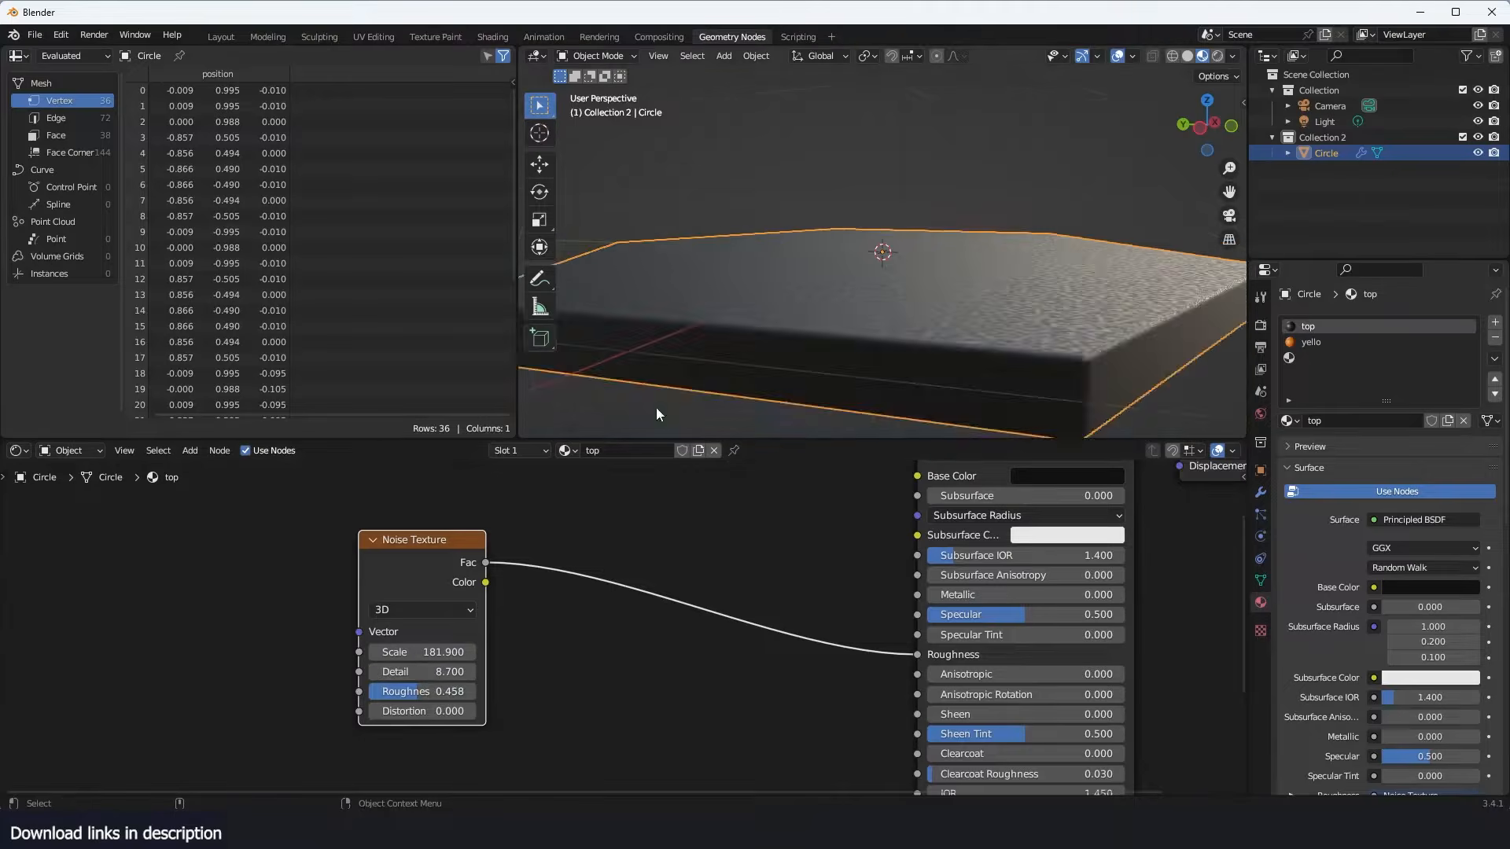
# - Assign the yello material to all faces of the hexagon mesh
pyautogui.moveTo(658, 412); pyautogui.dragTo(565, 81, button='middle')
pyautogui.moveTo(826, 75); pyautogui.dragTo(914, 190, button='middle')
pyautogui.press('Tab')
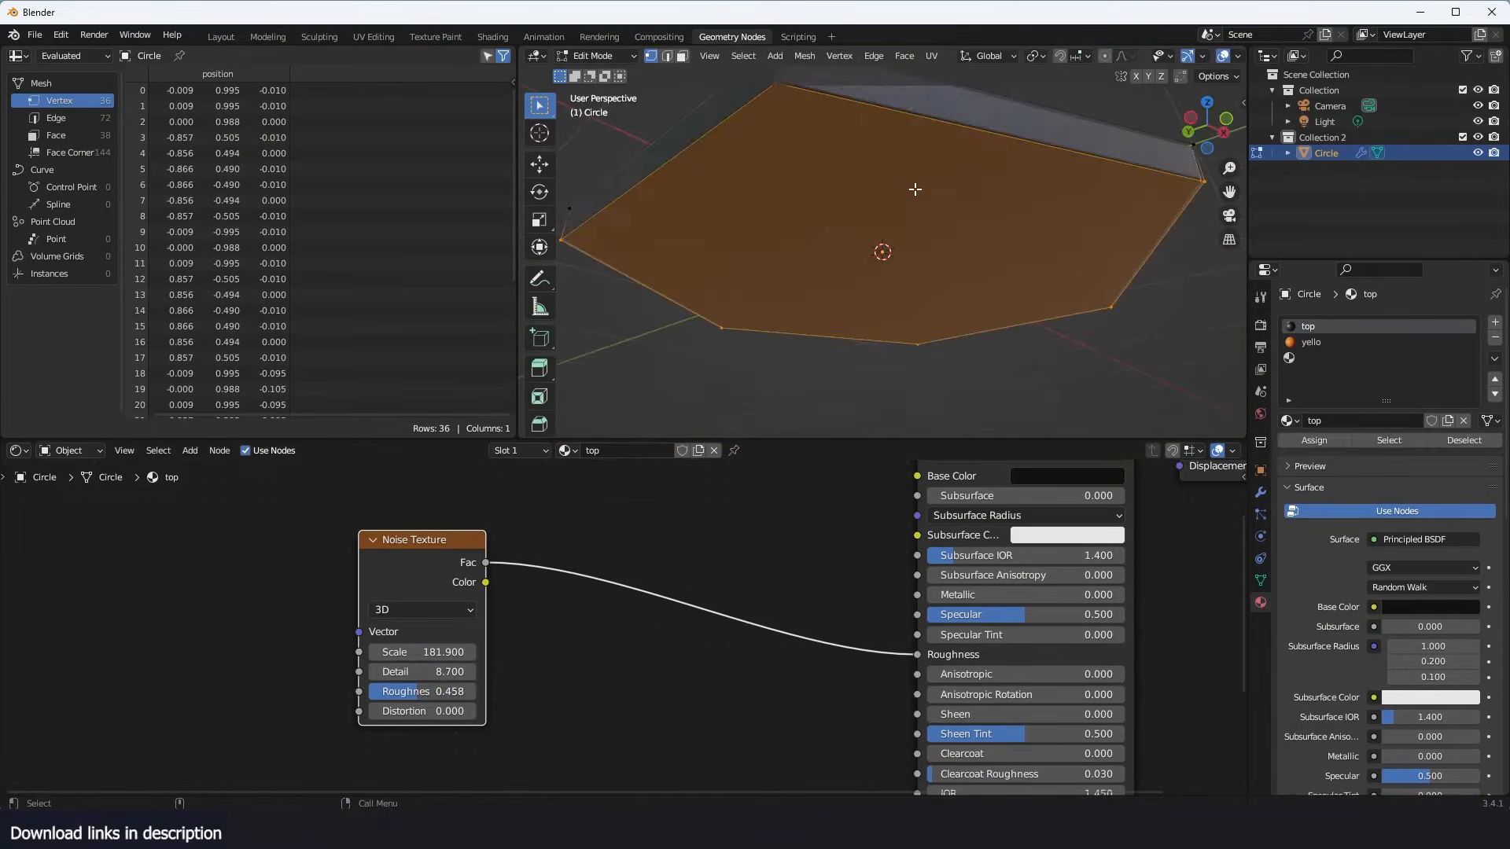
pyautogui.click(1319, 346)
pyautogui.click(1314, 440)
pyautogui.press('Tab')
# - Shift the yello base color toward yellow with a hue of 0.067 and saturation 1.000
pyautogui.moveTo(912, 378)
pyautogui.mouseDown(button='middle')
pyautogui.moveTo(918, 321)
pyautogui.moveTo(917, 341)
pyautogui.mouseUp(button='middle')
pyautogui.click(1096, 479)
pyautogui.moveTo(1057, 338); pyautogui.dragTo(1044, 334)
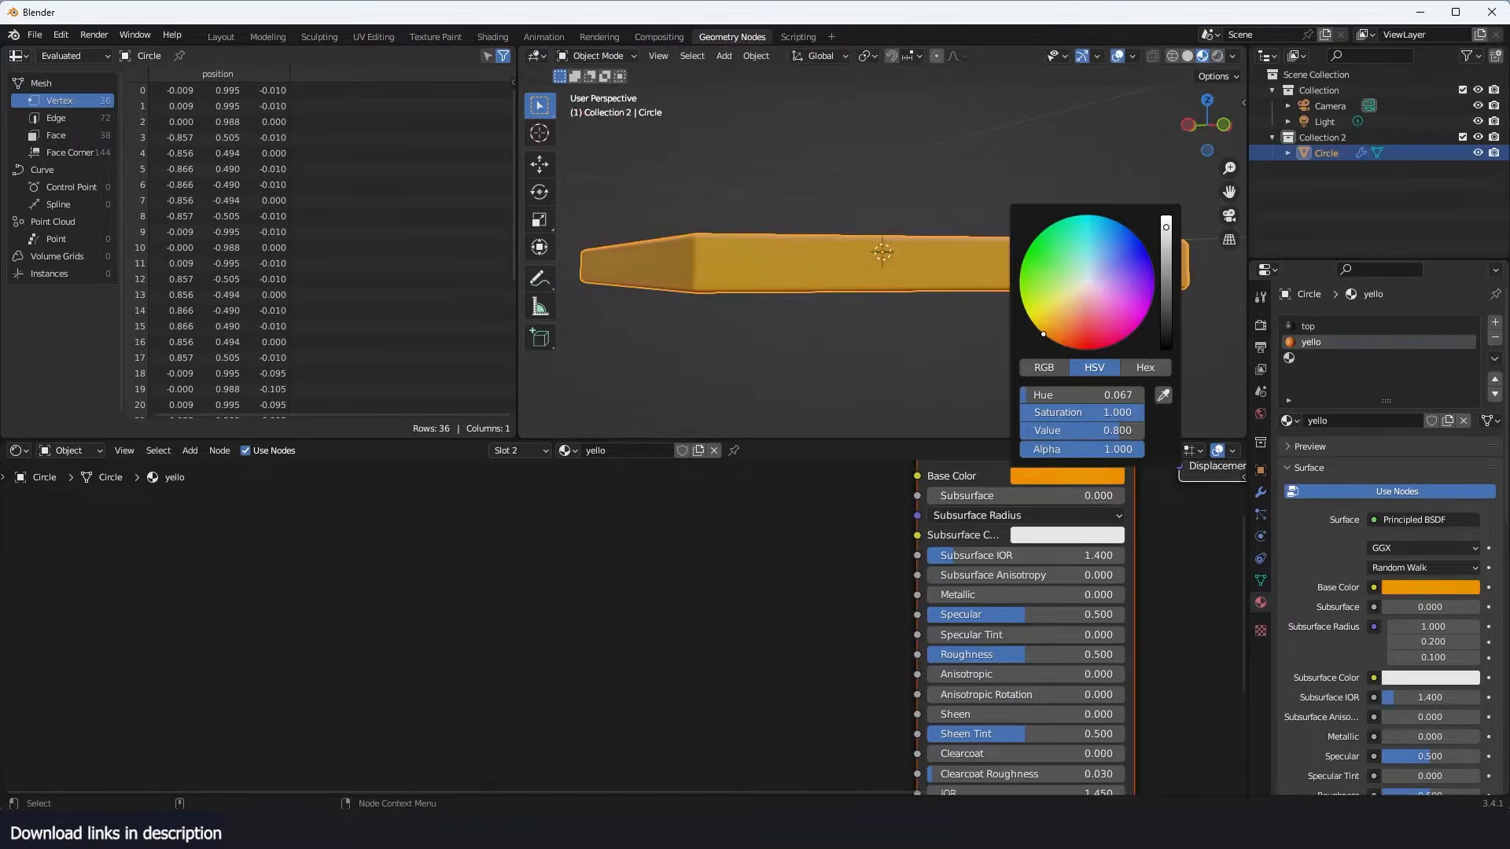
# - Assign the top material to the hexagon's upper face
pyautogui.moveTo(802, 308); pyautogui.dragTo(778, 337, button='middle')
pyautogui.press('Tab')
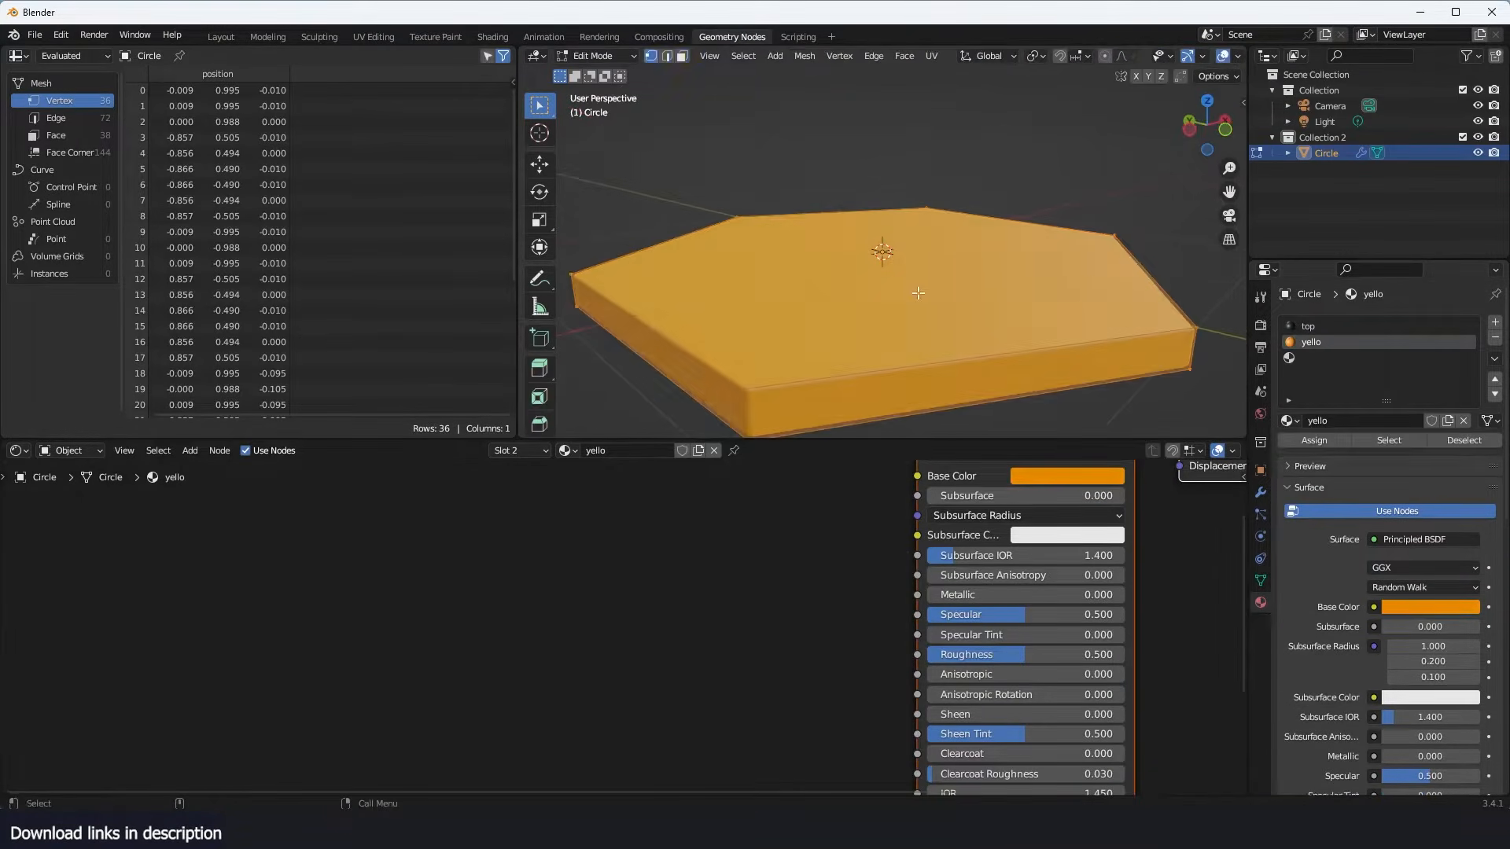
pyautogui.press('3')
pyautogui.click(1308, 326)
pyautogui.click(1314, 440)
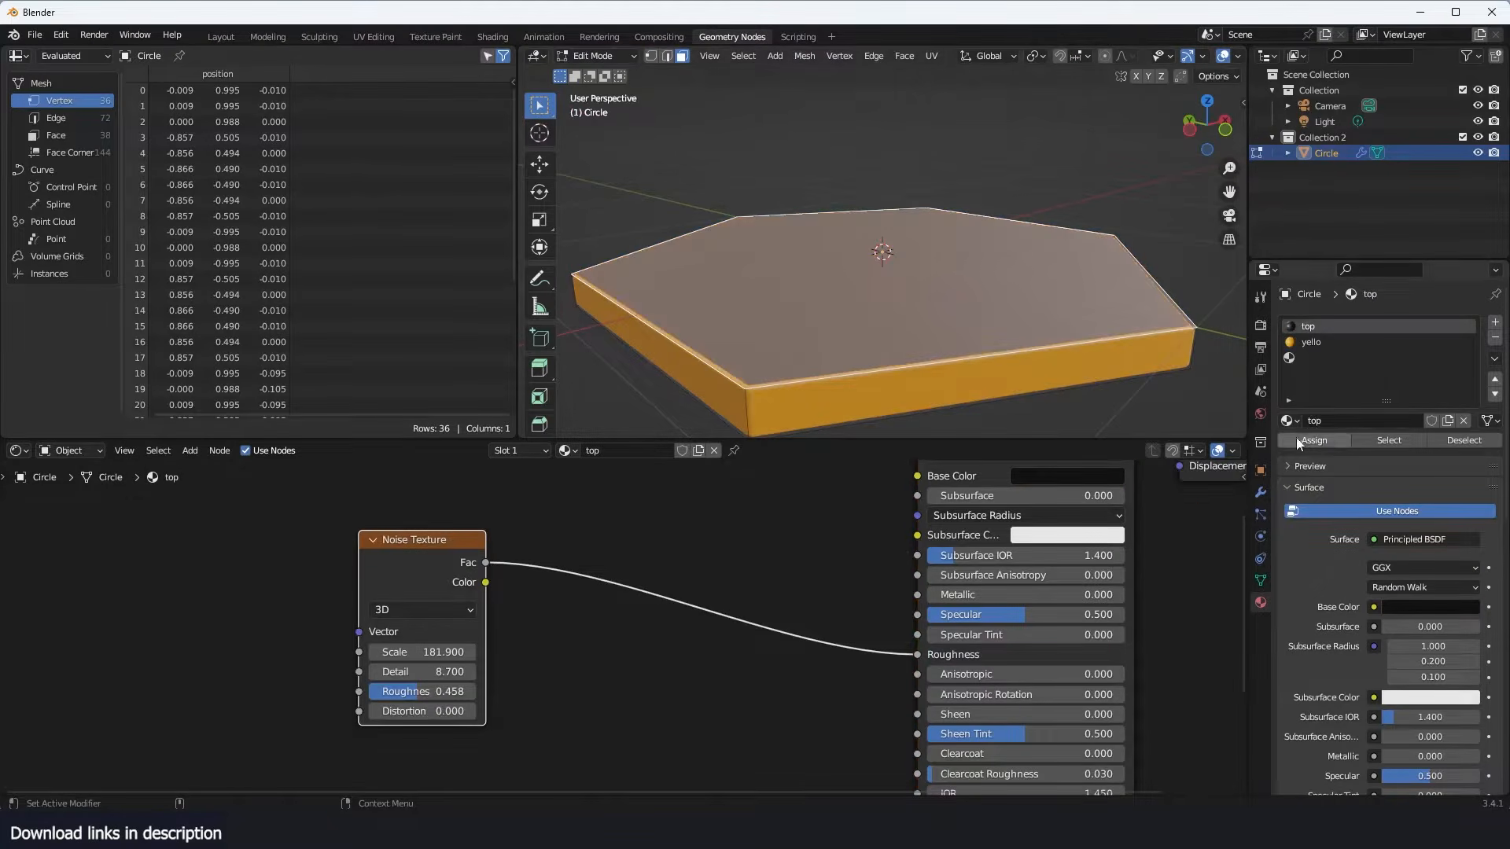
pyautogui.press('Tab')
# - Check which material is assigned to the hexagon's bottom face
pyautogui.moveTo(1023, 297); pyautogui.dragTo(1021, 212, button='middle')
pyautogui.press('Tab')
pyautogui.click(1020, 212)
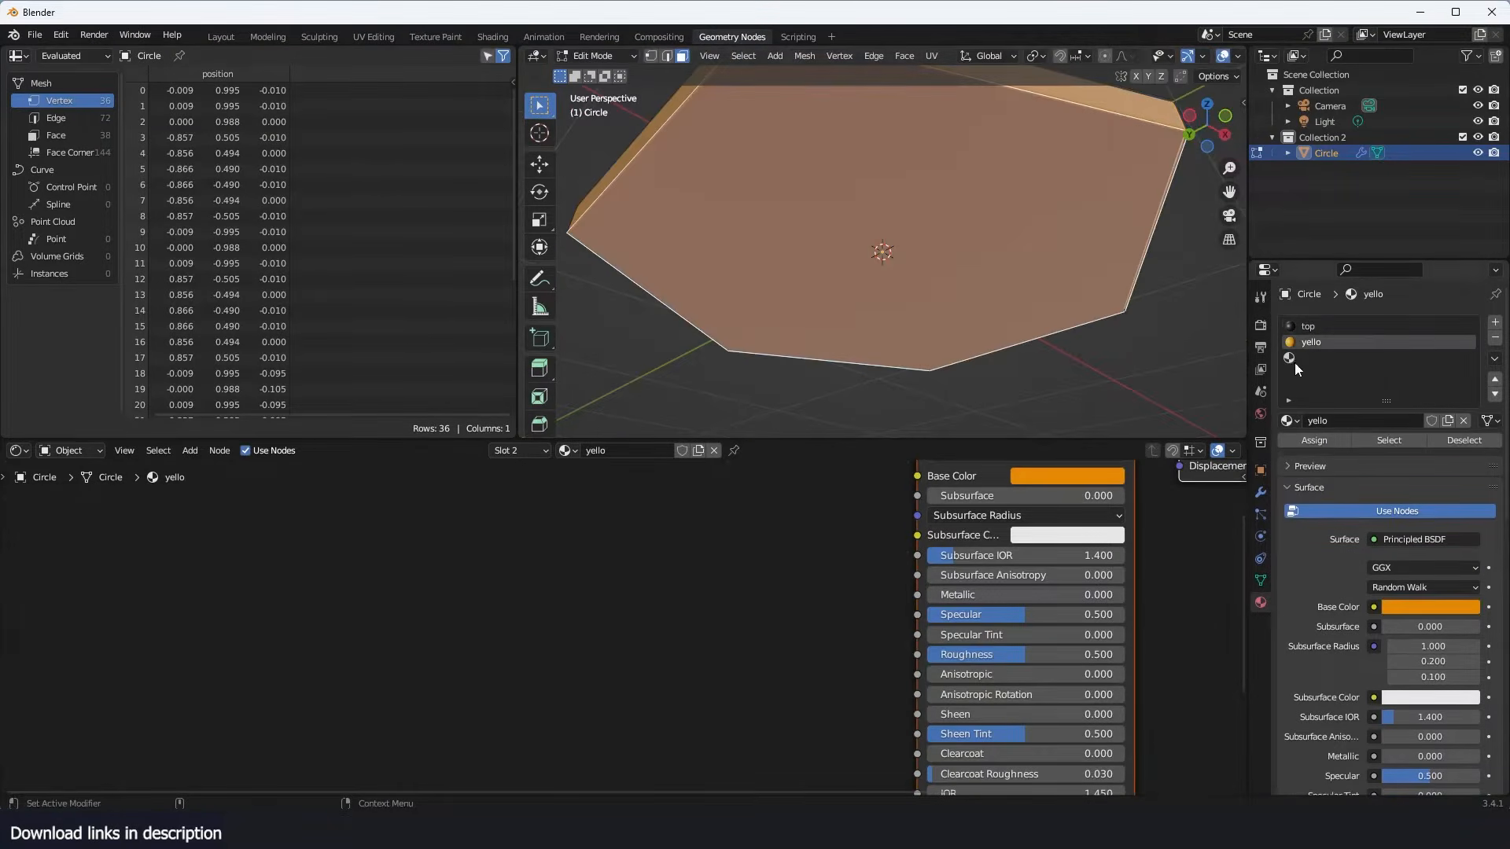
pyautogui.press('Tab')
pyautogui.scroll(-5, 959, 268)
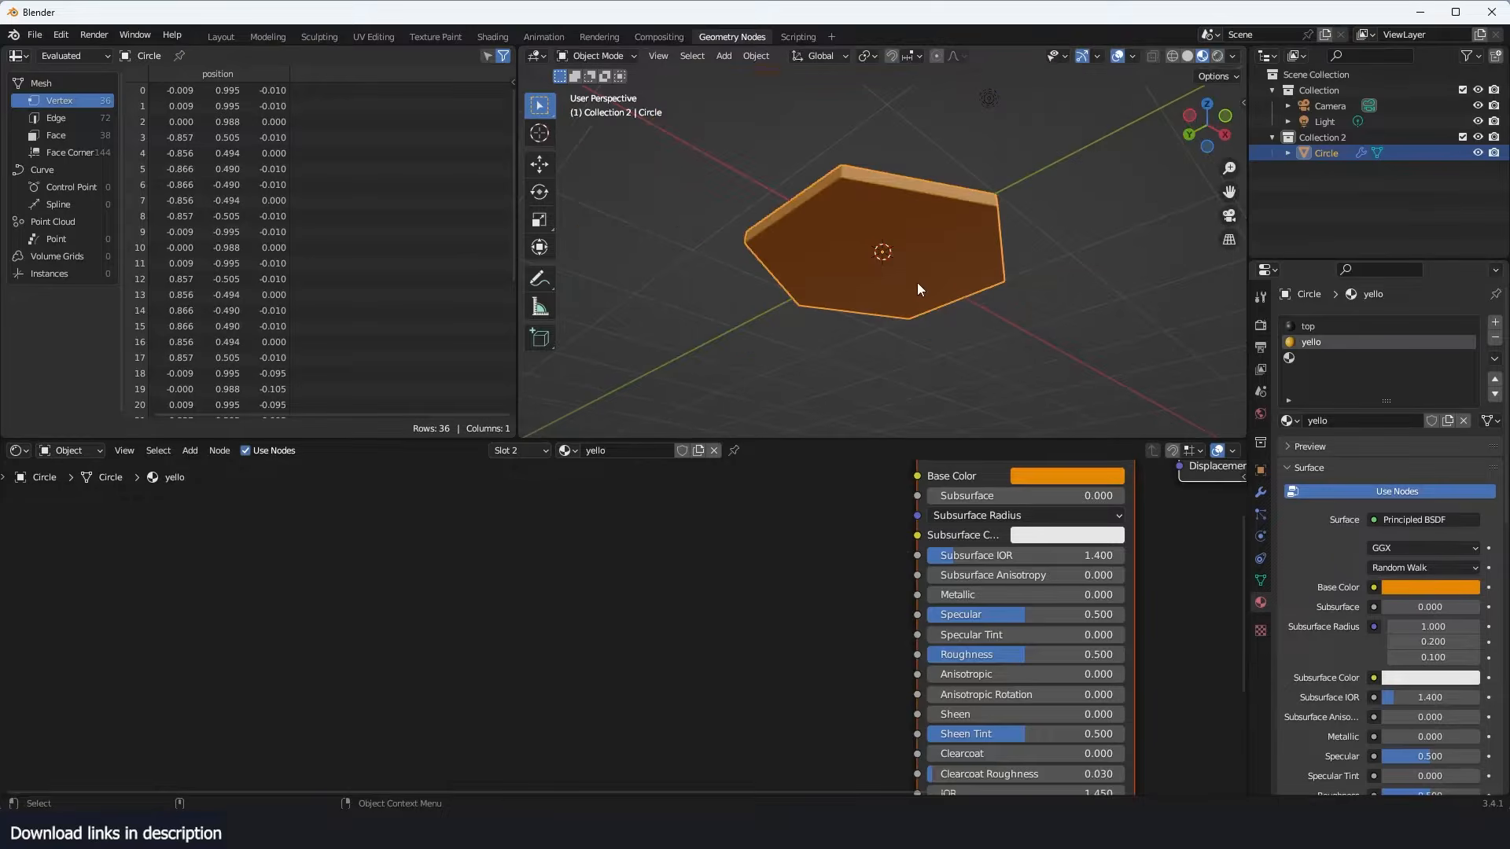
# - Create a folder named 1 inside the arrow test directory and save the file there as 1.blend
pyautogui.hotkey('ctrl', 's')
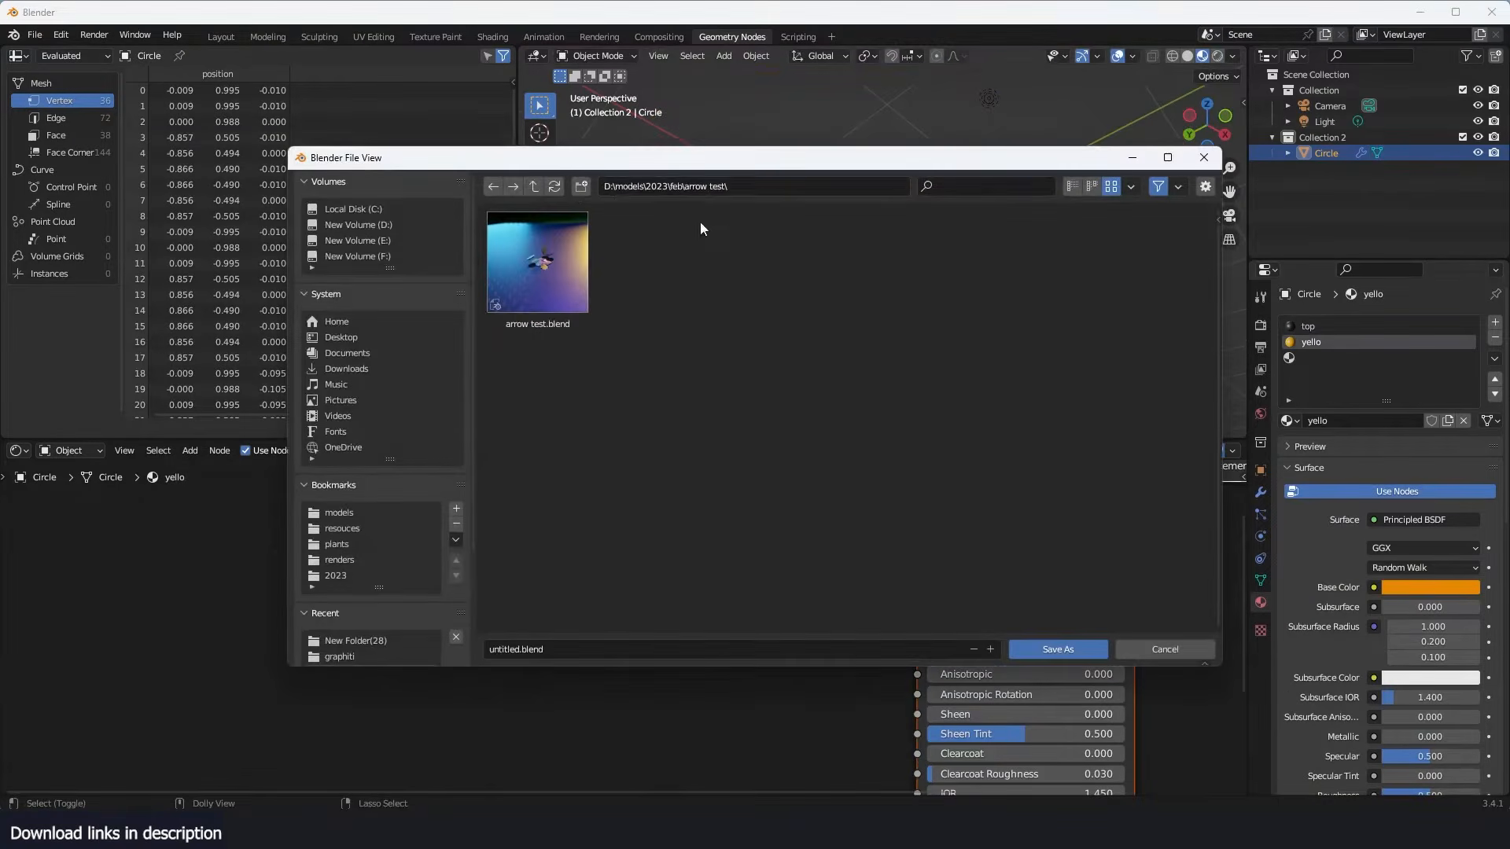
pyautogui.click(581, 187)
pyautogui.write('1')
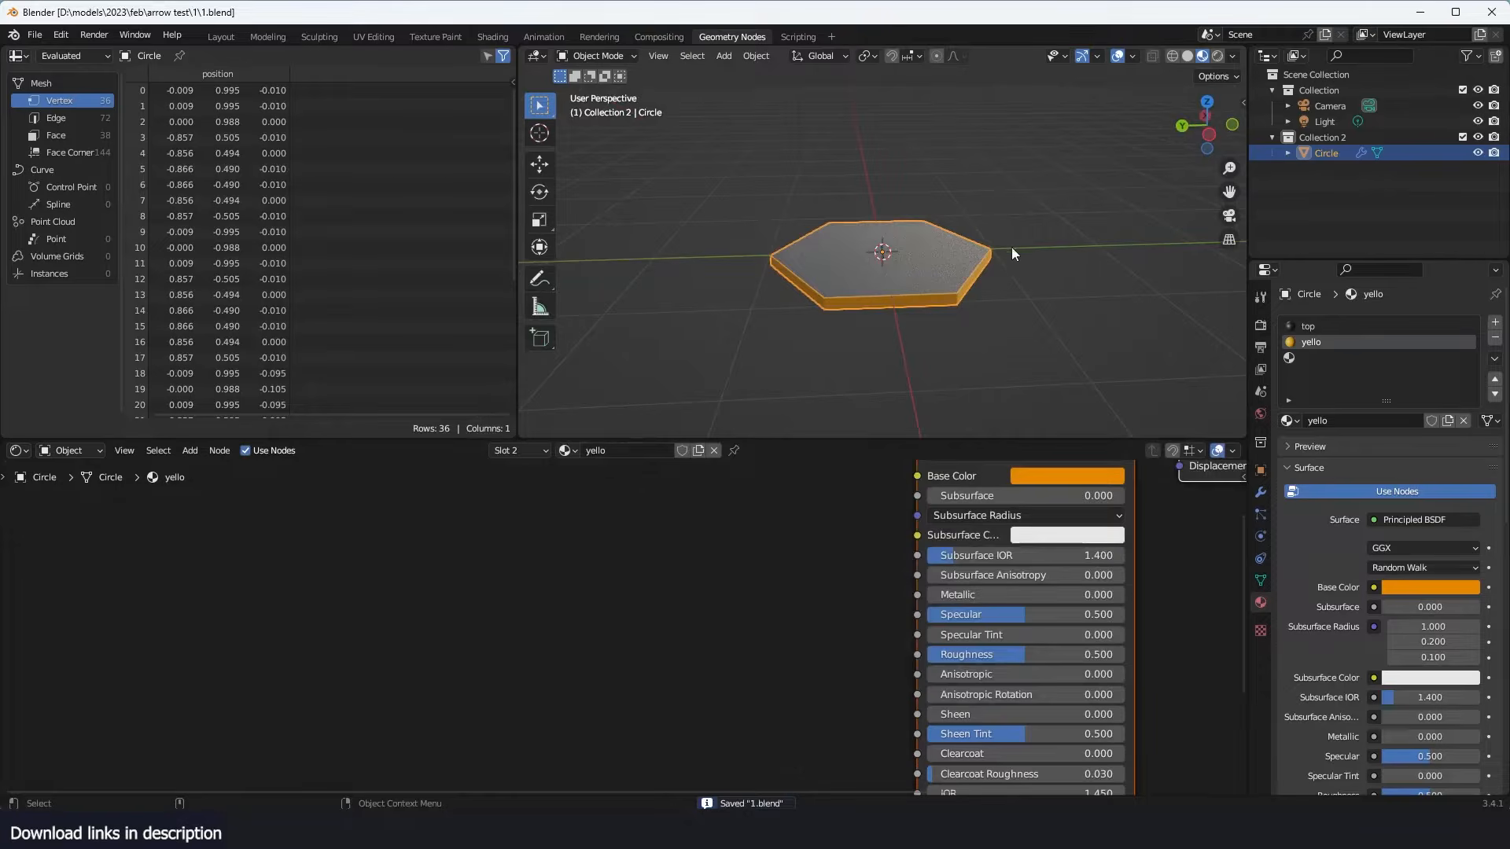
pyautogui.click(1011, 247)
# - Move the hexagon about 7 m along the global X axis, away from the world origin
pyautogui.scroll(-5, 998, 246)
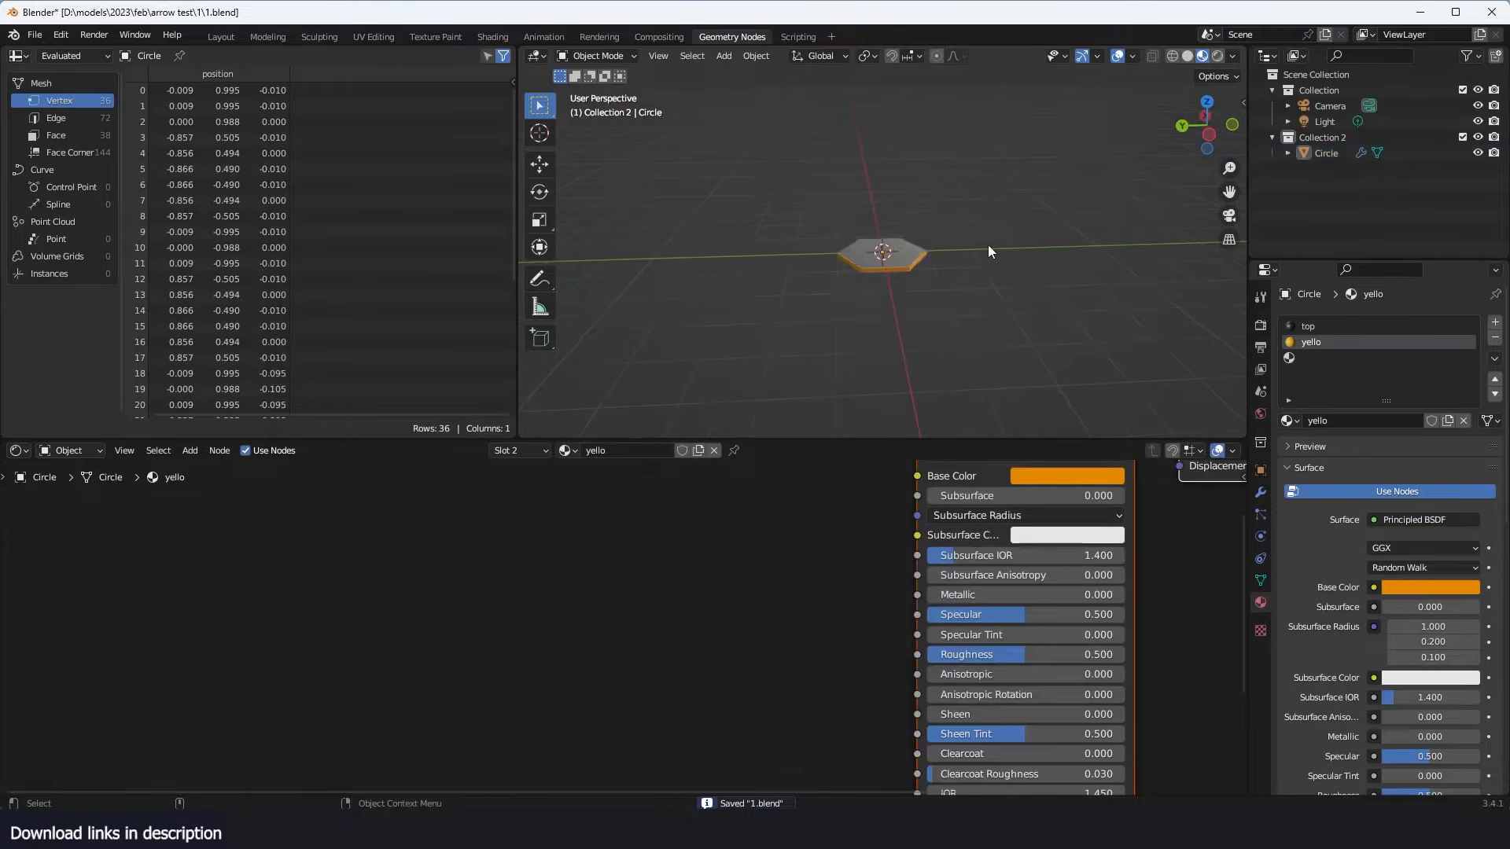
pyautogui.click(920, 248)
pyautogui.press('g')
pyautogui.press('x')
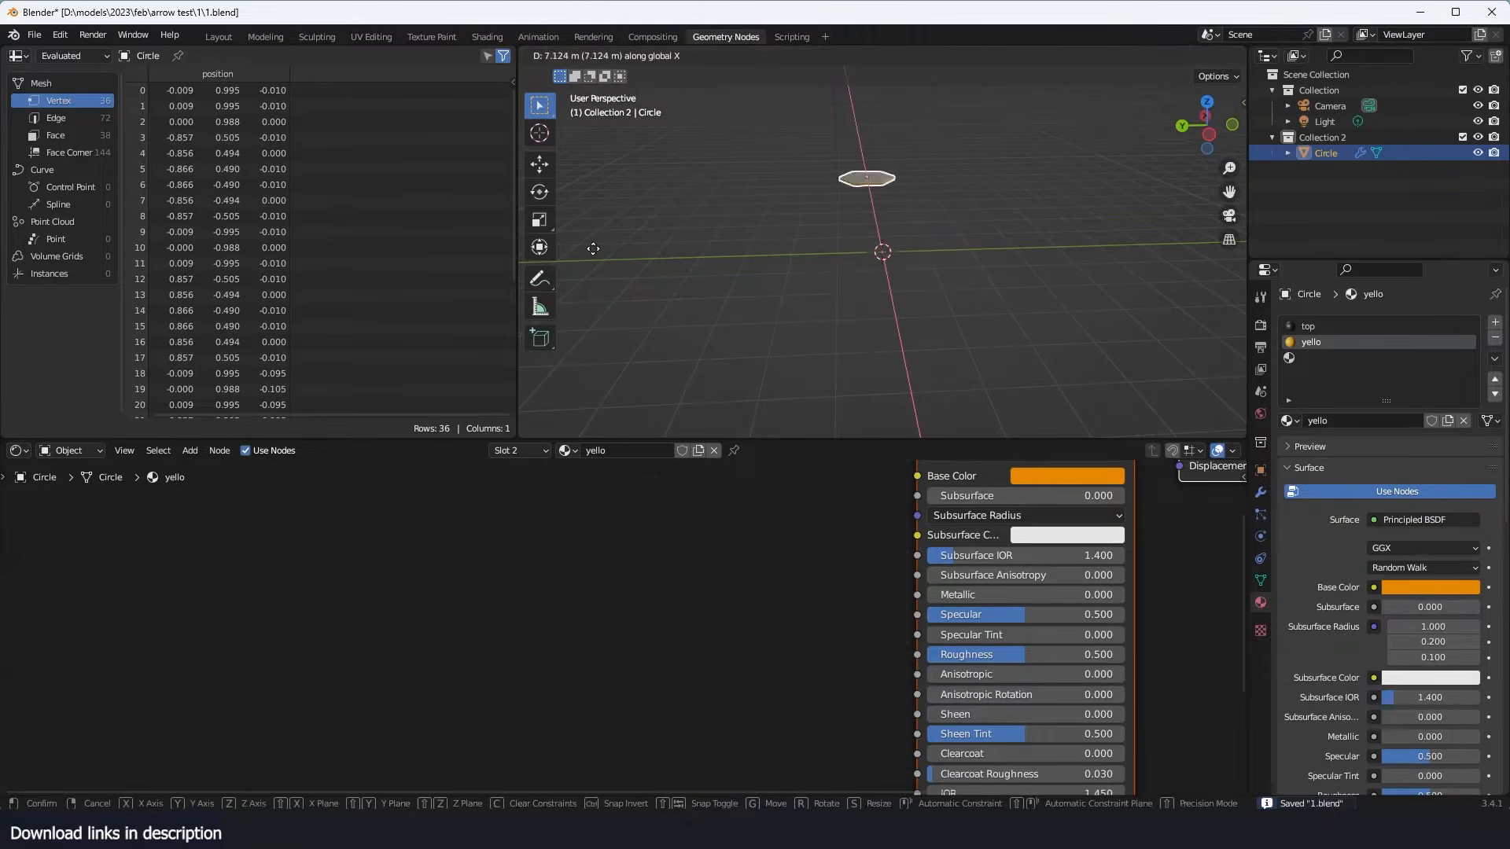
pyautogui.click(967, 176)
# - Add a plane mesh at the world origin and check it from above and at an angle
pyautogui.hotkey('shift', 'a')
pyautogui.moveTo(733, 234)
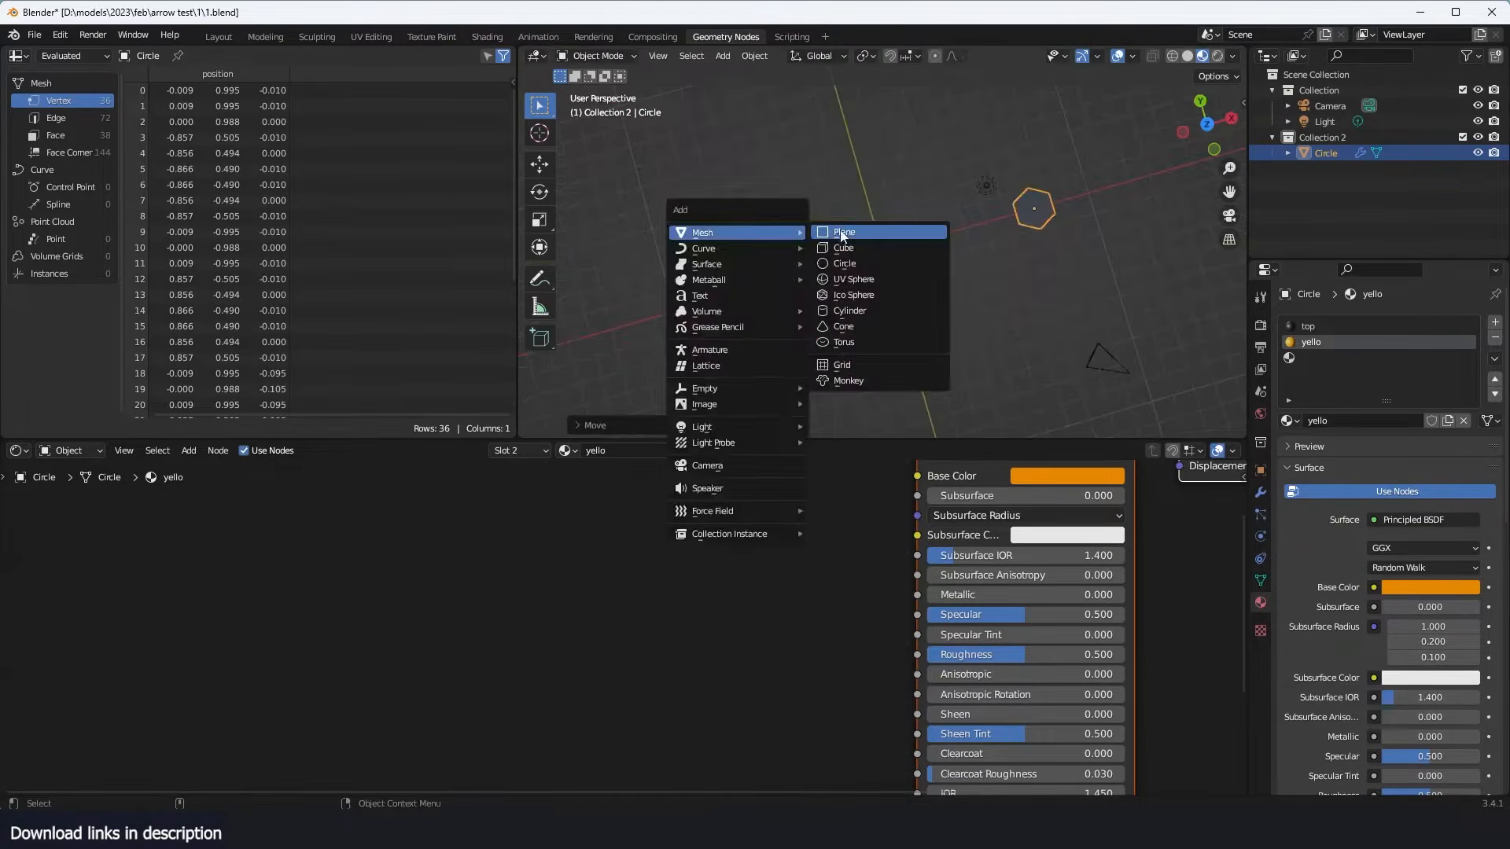
pyautogui.click(838, 238)
pyautogui.press('KP_7')
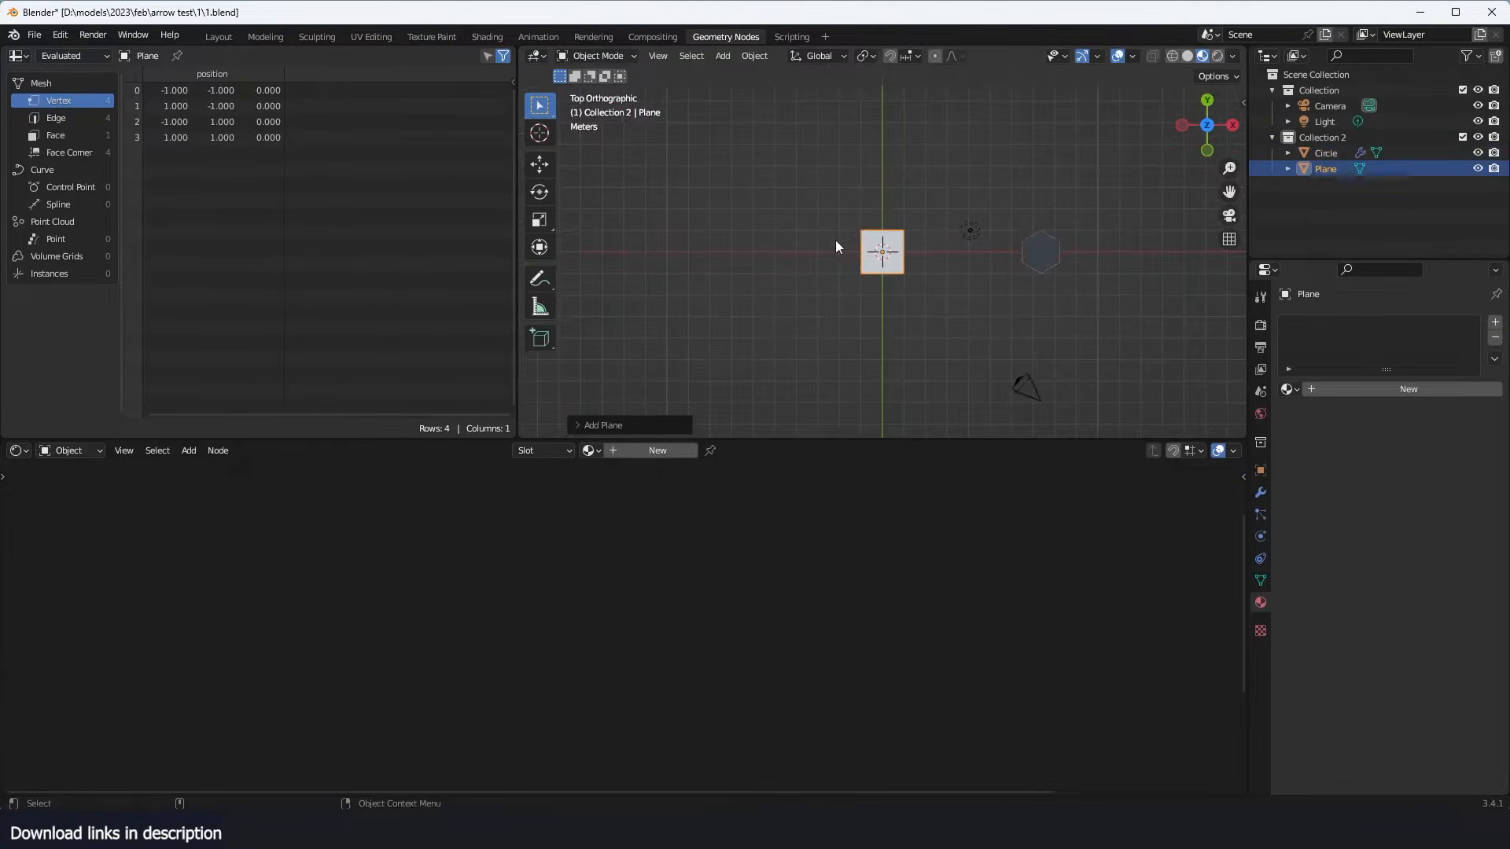
pyautogui.scroll(6, 835, 240)
pyautogui.moveTo(835, 239); pyautogui.dragTo(922, 231, button='middle')
pyautogui.scroll(4, 922, 231)
pyautogui.scroll(-3, 923, 238)
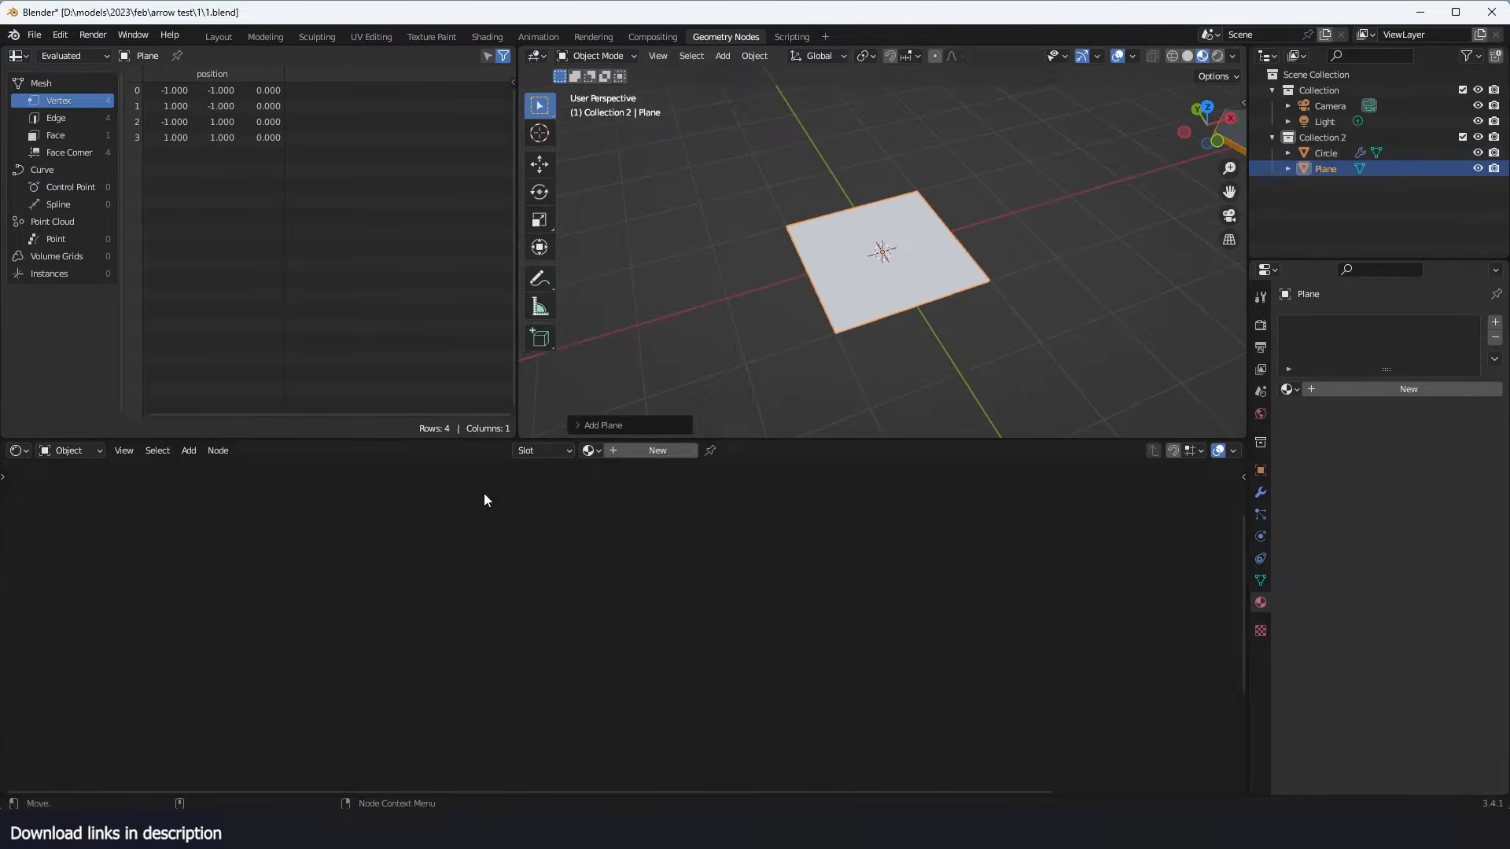
# - Give the plane a new material and switch the shader node area to the Geometry Node Editor
pyautogui.click(642, 452)
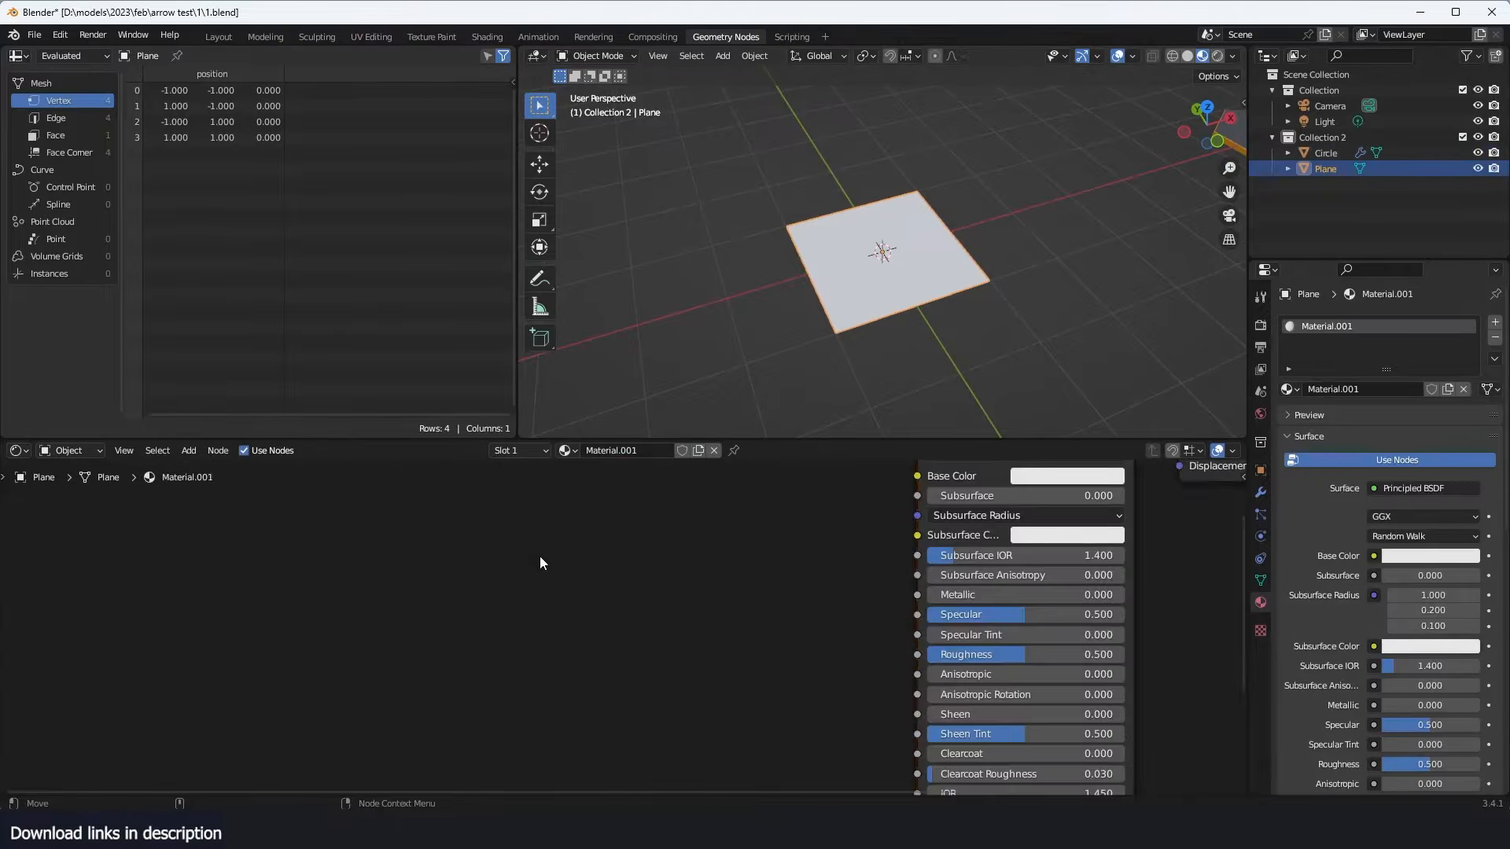
pyautogui.click(15, 453)
pyautogui.click(69, 593)
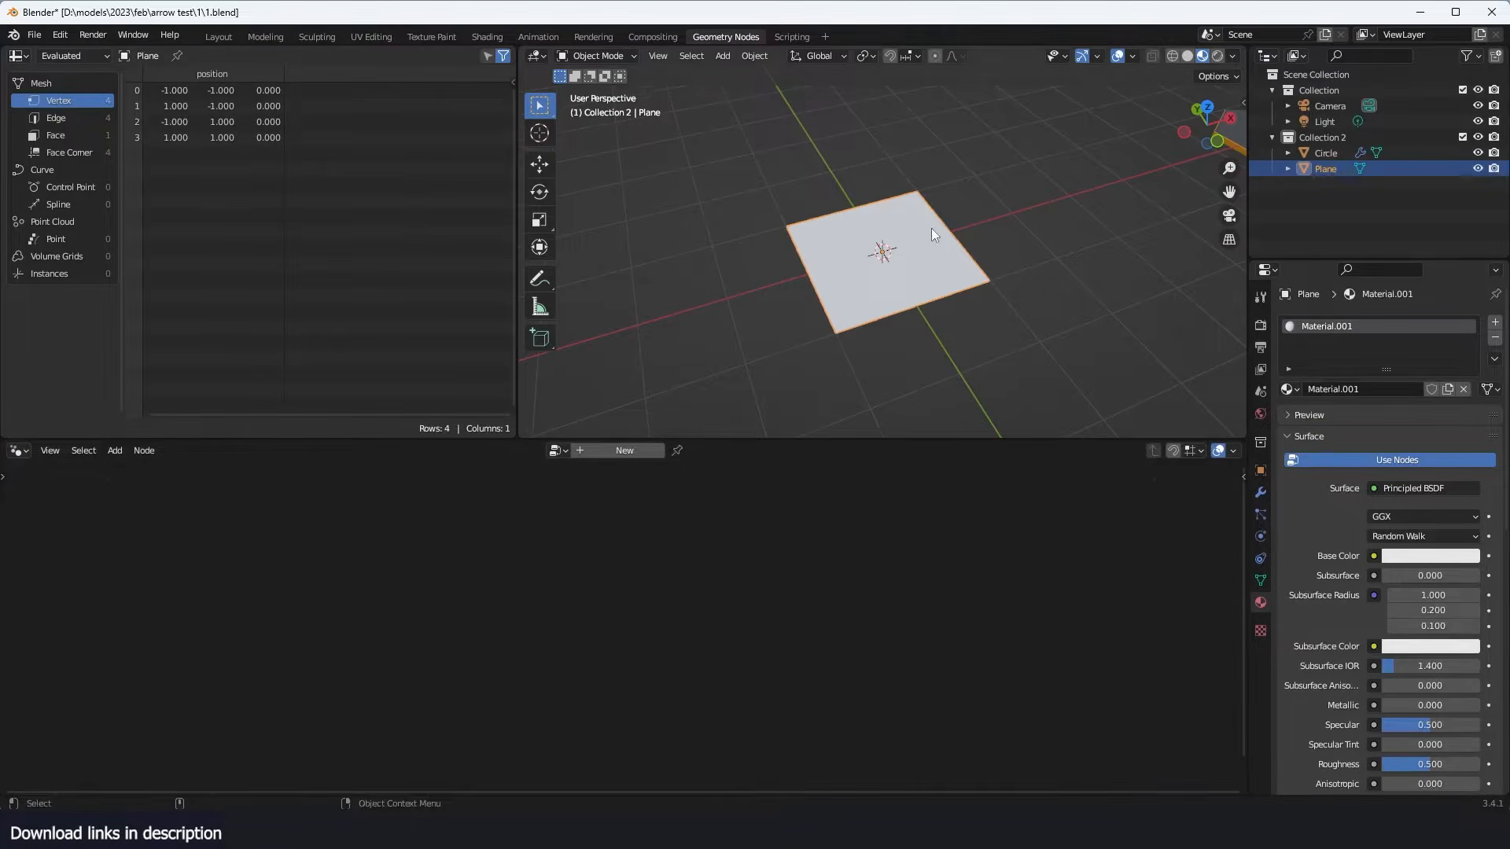
# - Look at the finished hexagon tile animation in the arrow test file, and return to the working file
pyautogui.moveTo(931, 228); pyautogui.dragTo(871, 238, button='middle')
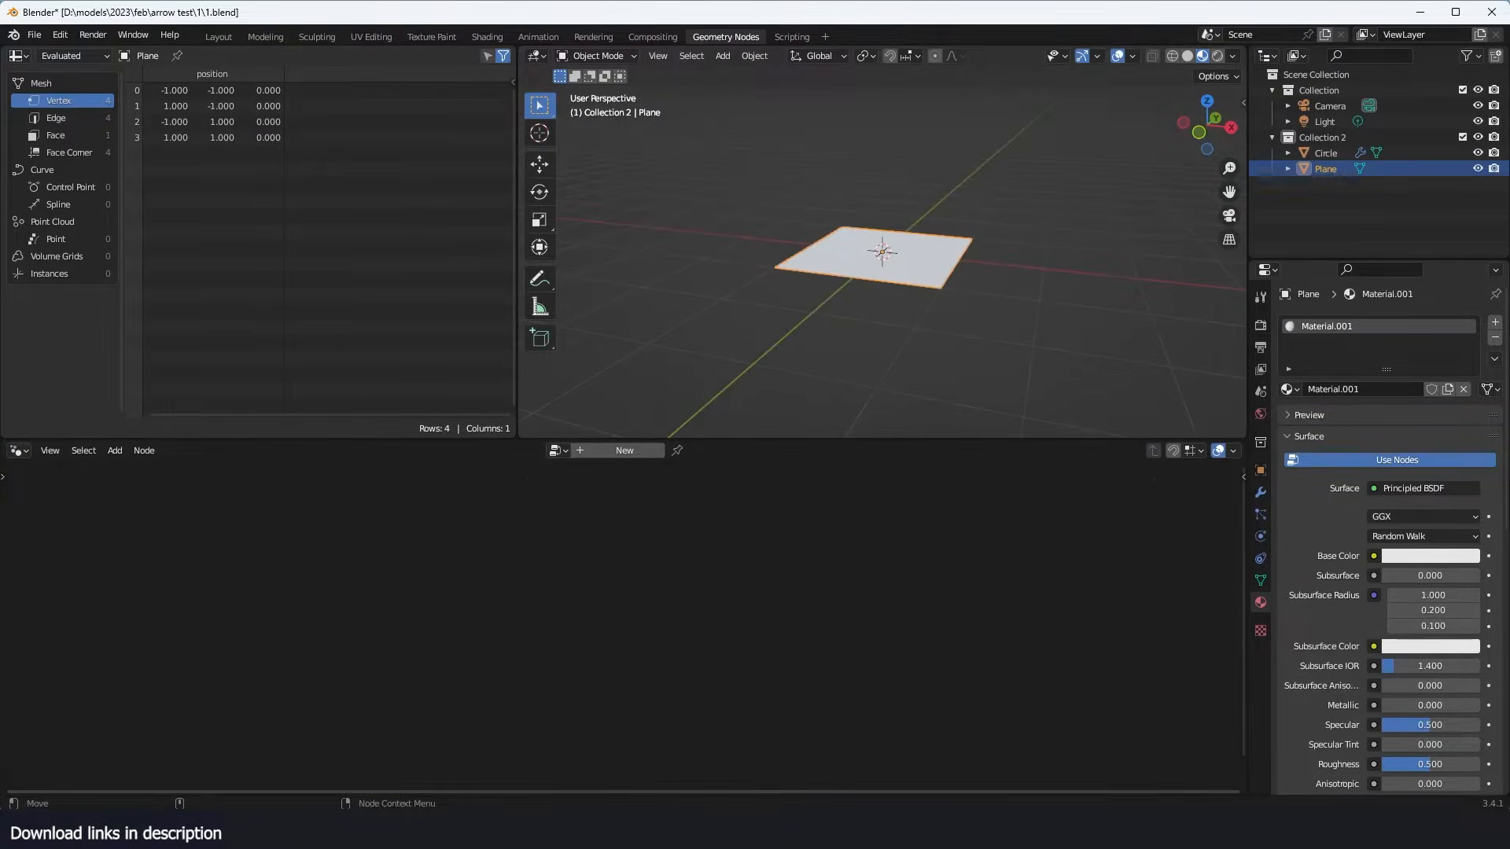
pyautogui.click(354, 772)
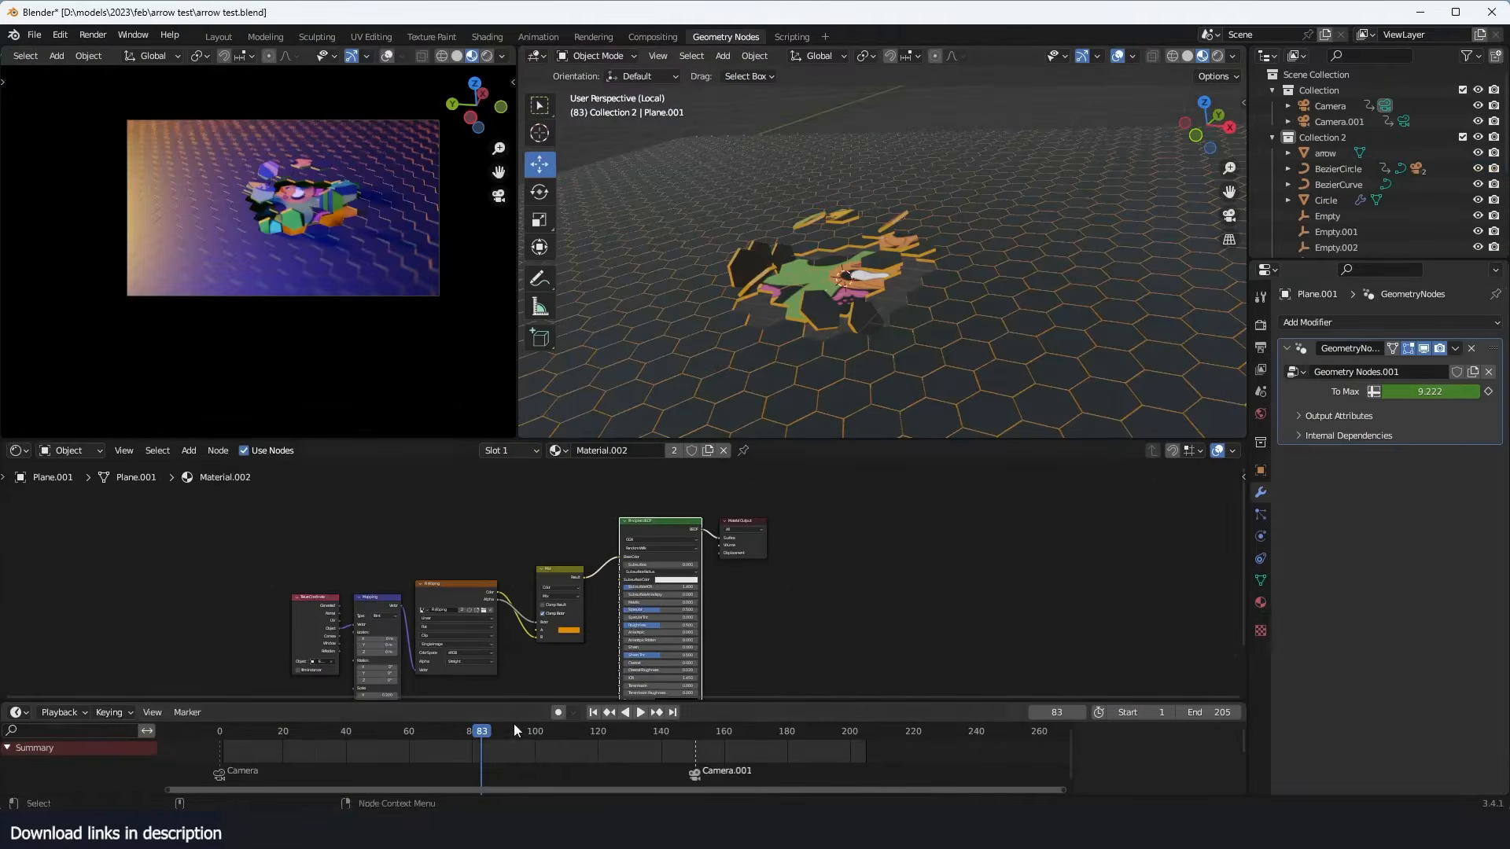
pyautogui.click(538, 760)
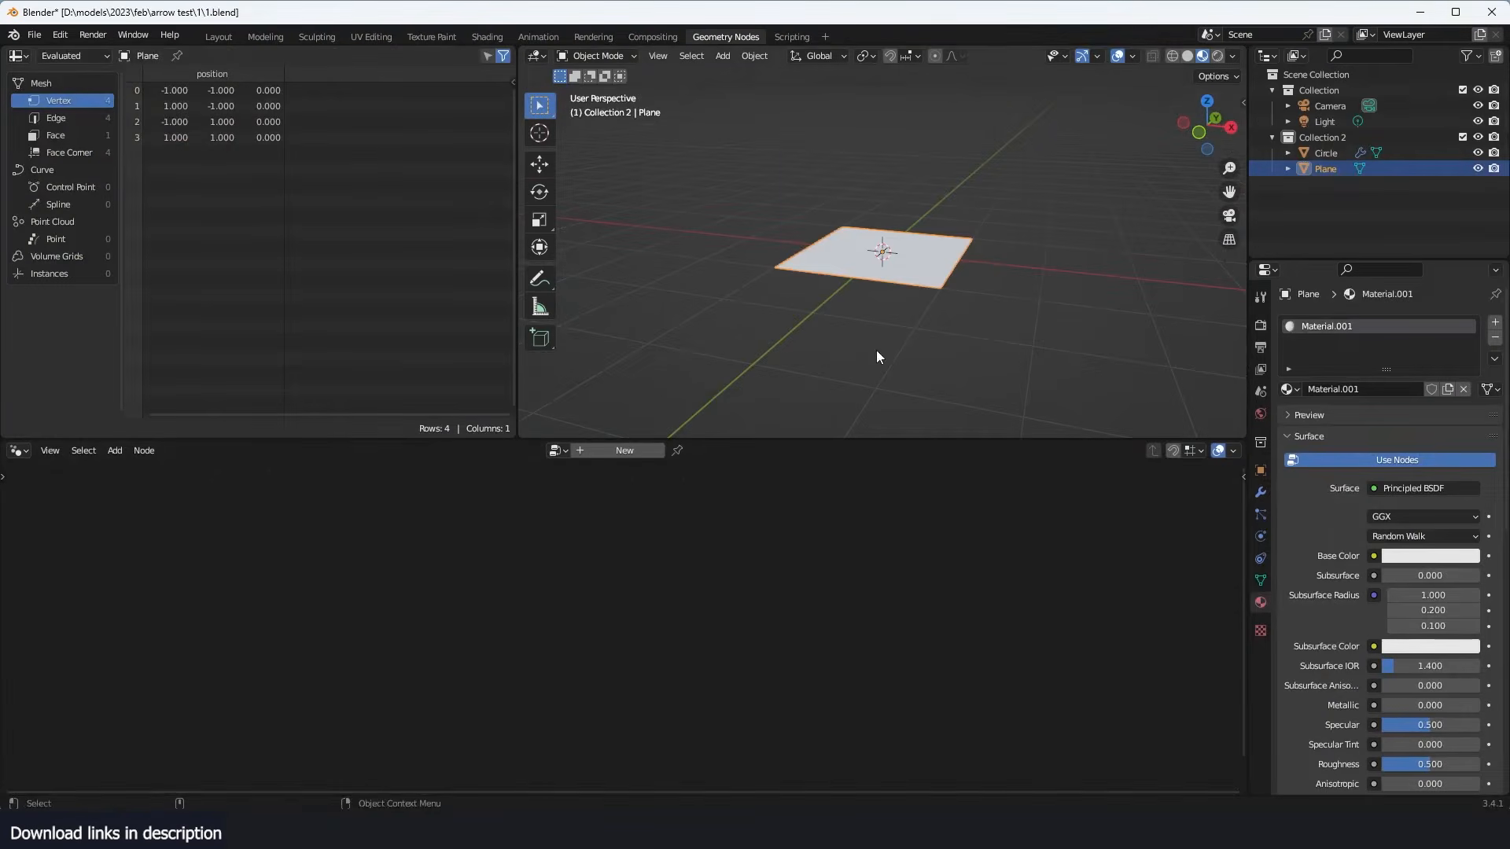
# - Create a geometry node tree on the plane and feed a Mesh Line node into the Group Output
pyautogui.click(617, 456)
pyautogui.hotkey('shift', 'a')
pyautogui.write('line')
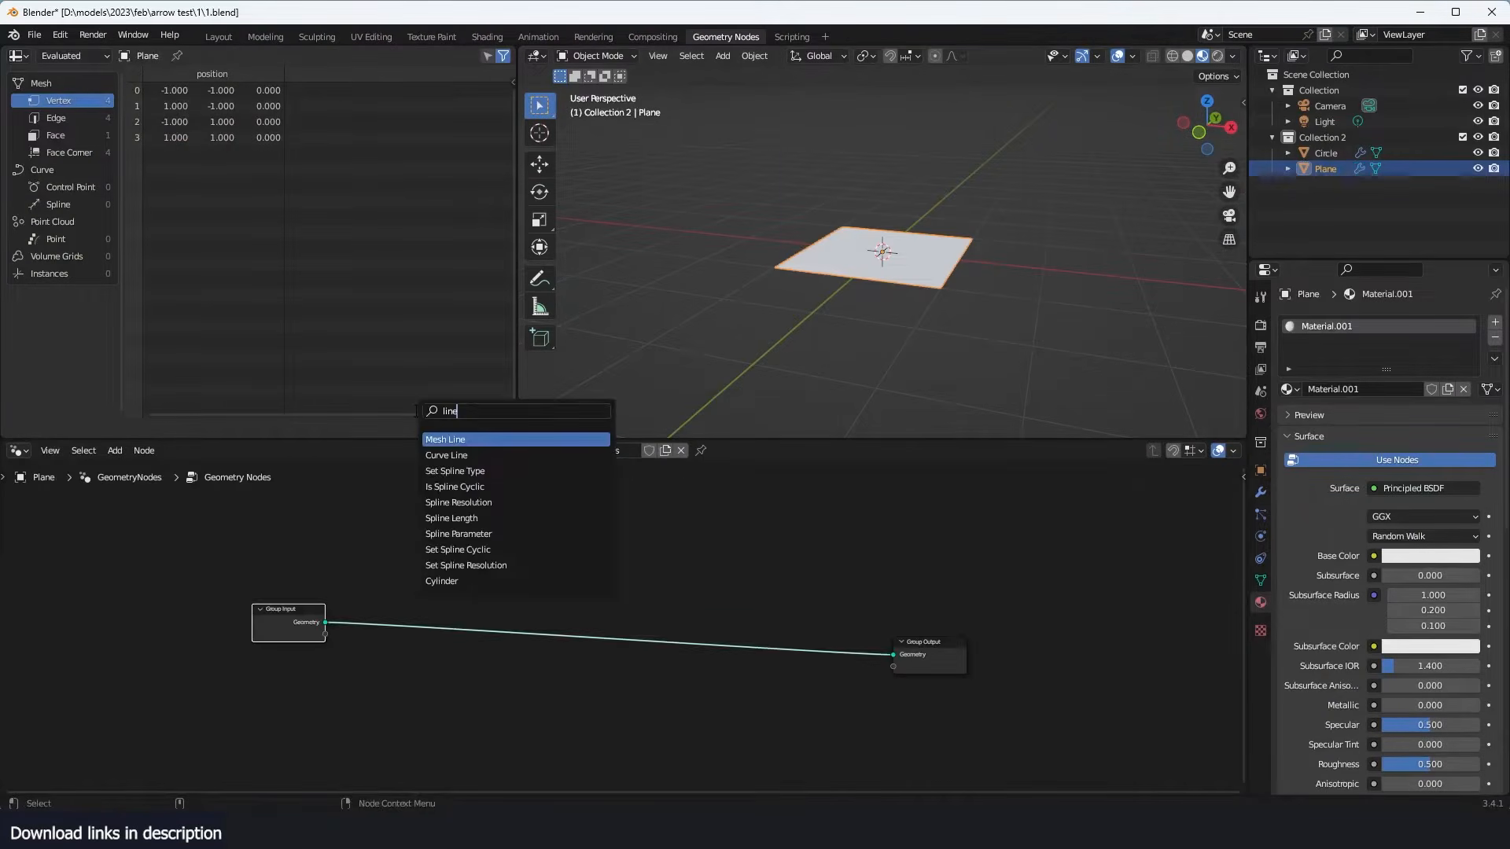
pyautogui.press('Return')
pyautogui.click(409, 485)
pyautogui.keyDown('alt'); pyautogui.keyDown('shift'); pyautogui.click(427, 481); pyautogui.keyUp('shift'); pyautogui.keyUp('alt')
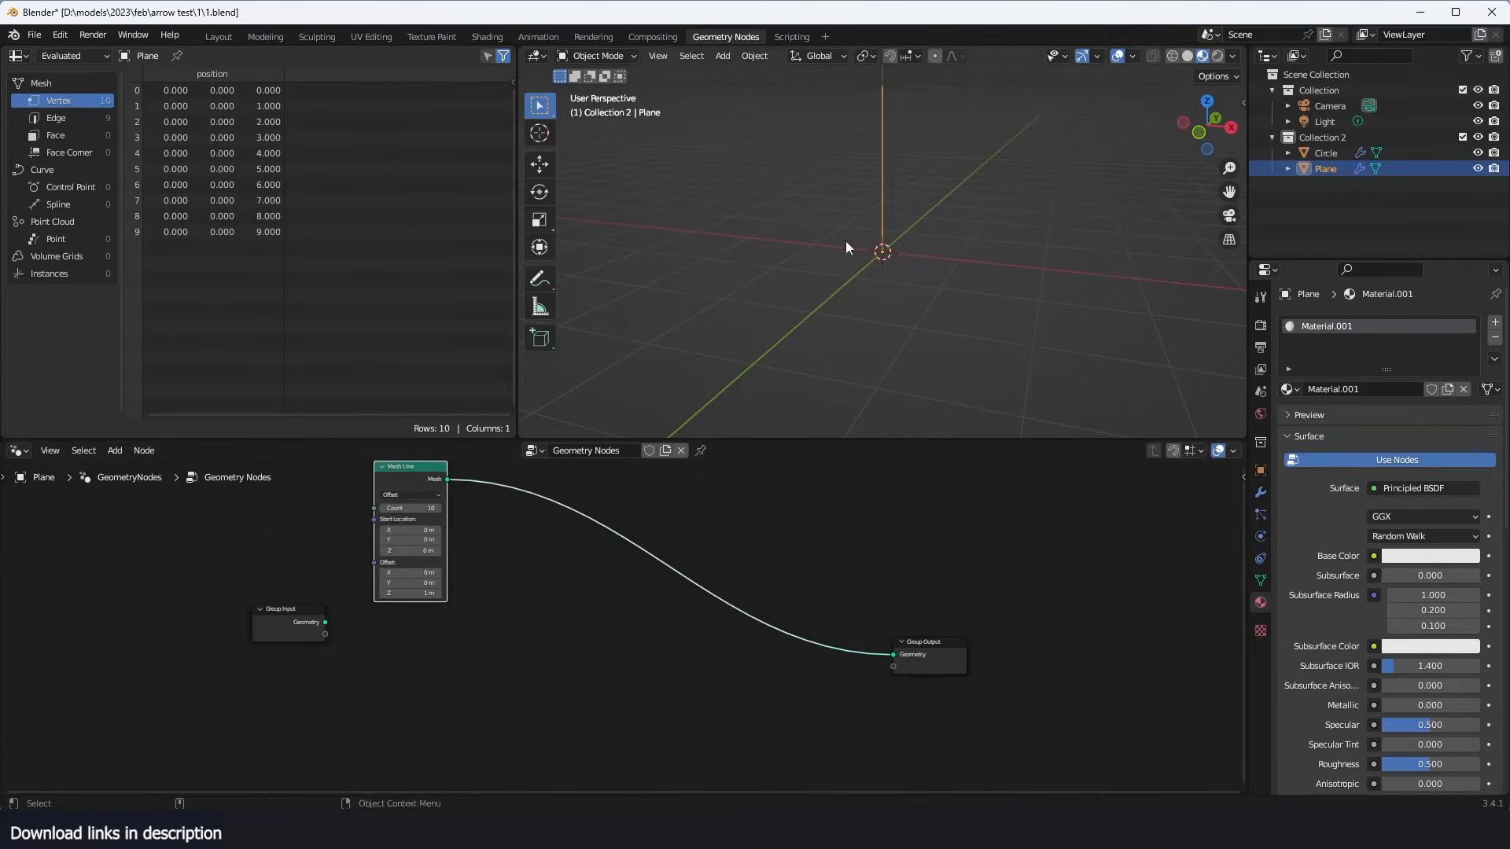
# - Set the Mesh Line offset to 1 m in X and 0 m in Z
pyautogui.scroll(2, 563, 526)
pyautogui.moveTo(376, 559); pyautogui.dragTo(464, 595, button='middle')
pyautogui.scroll(3, 464, 599)
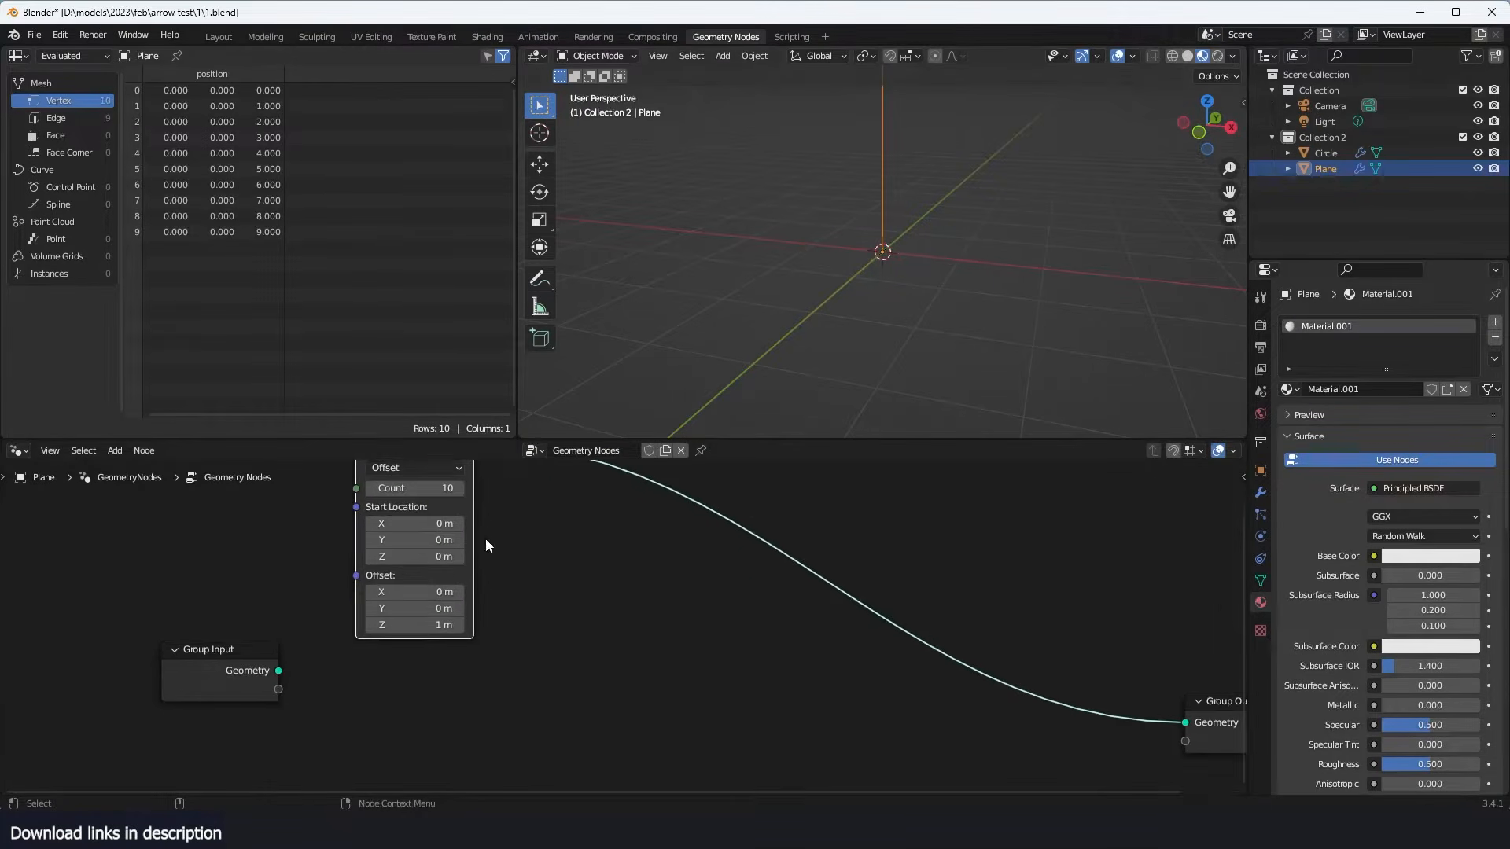
pyautogui.moveTo(485, 542); pyautogui.dragTo(471, 569, button='middle')
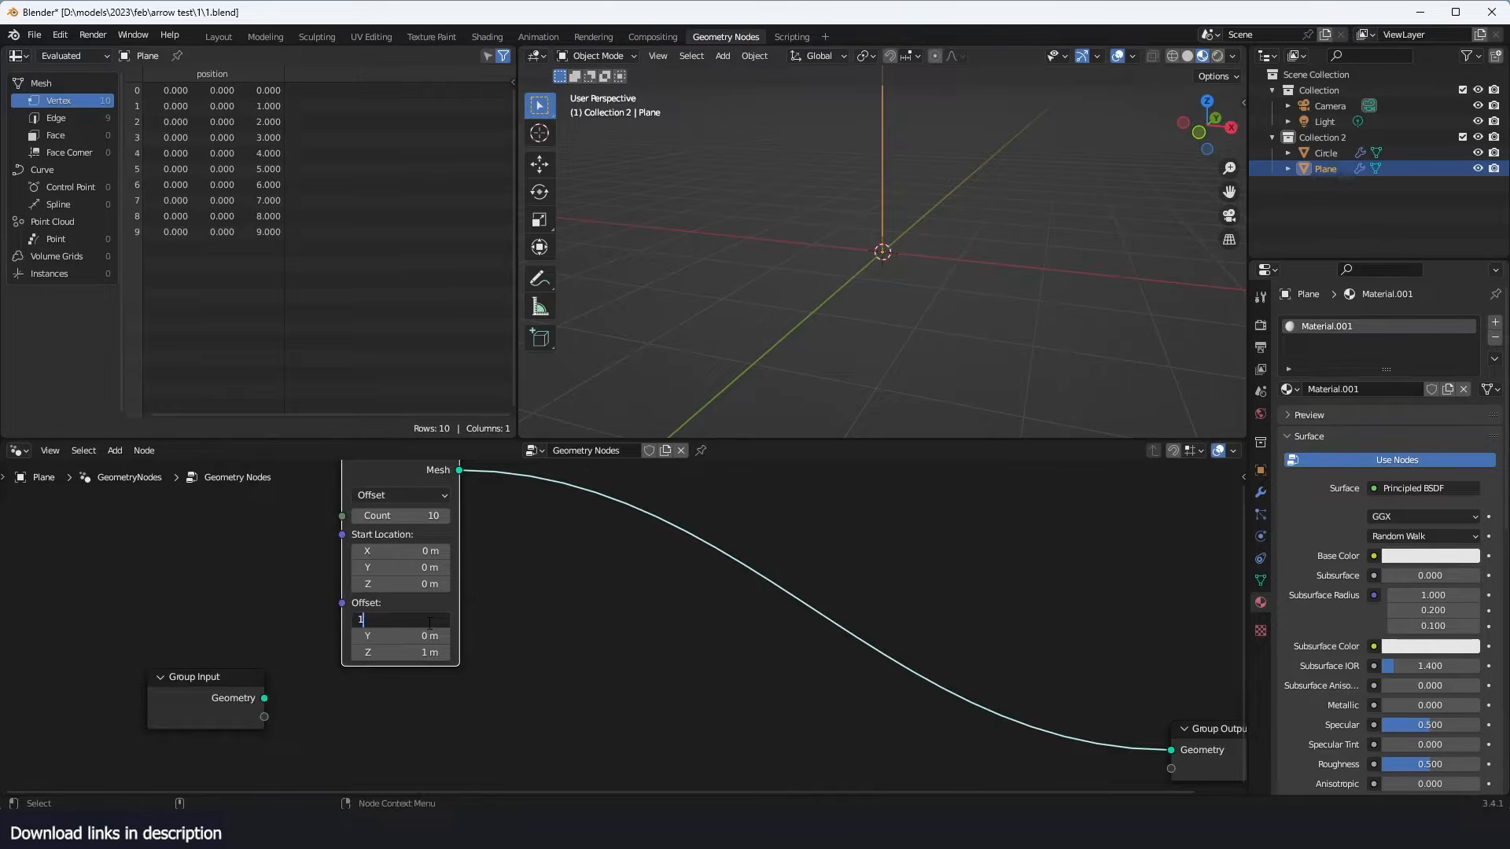
pyautogui.press('Return')
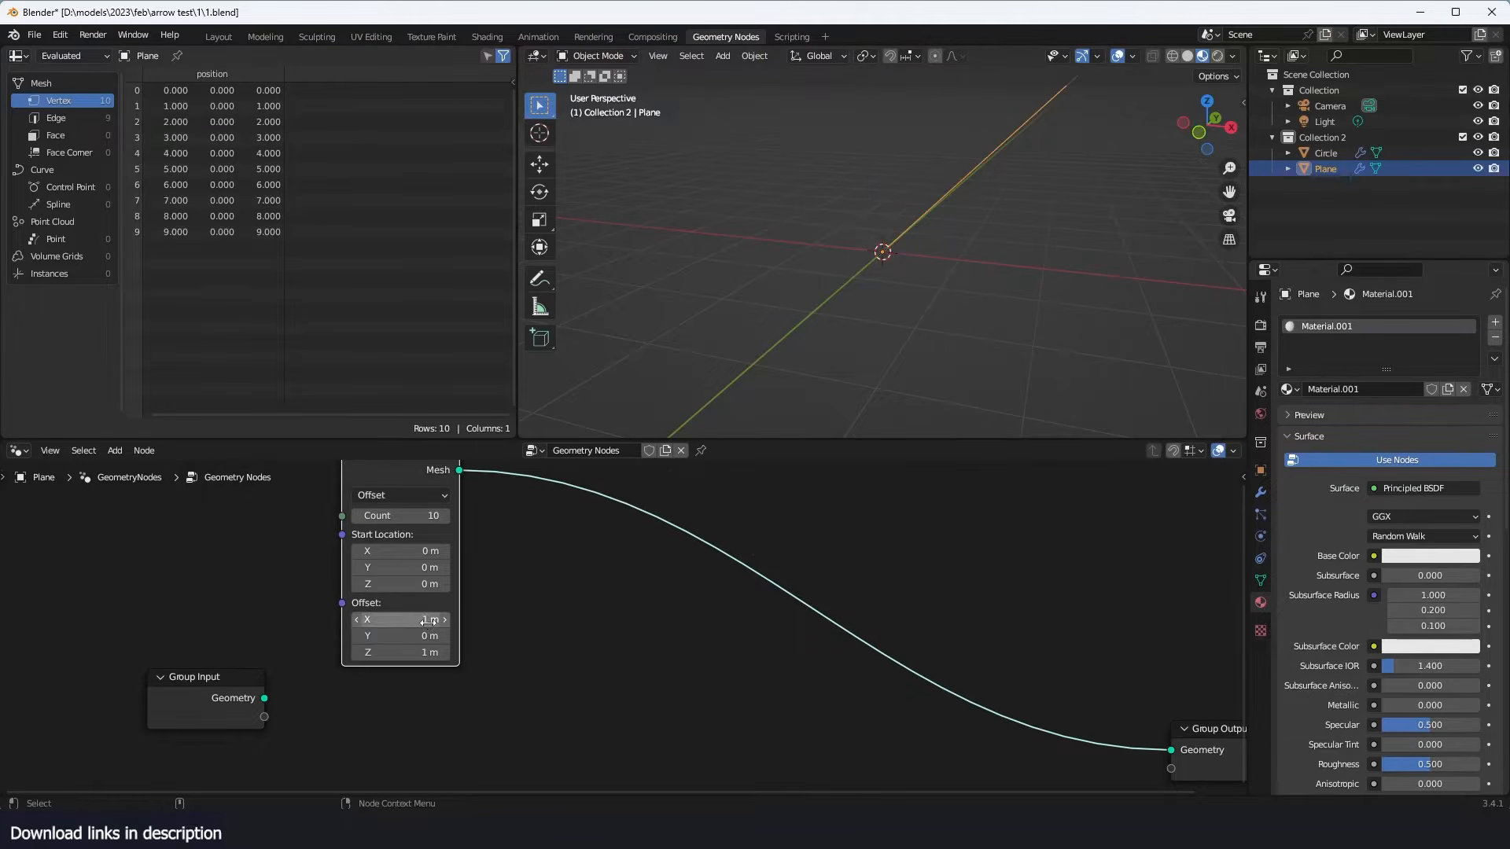
pyautogui.press('Return')
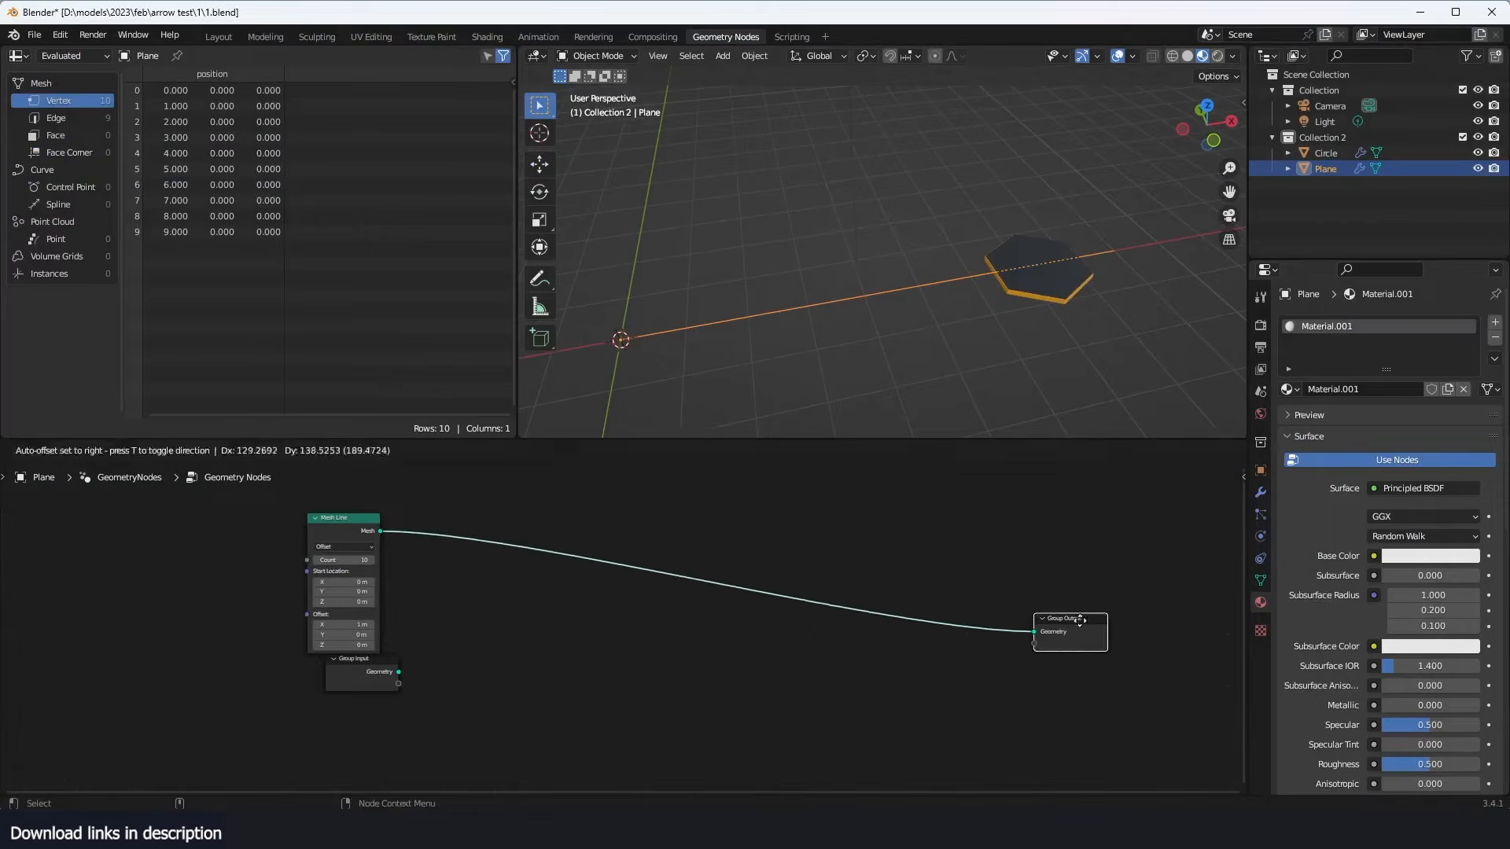
# - Insert an Instance on Points node between the Mesh Line and the Group Output
pyautogui.hotkey('shift', 'a')
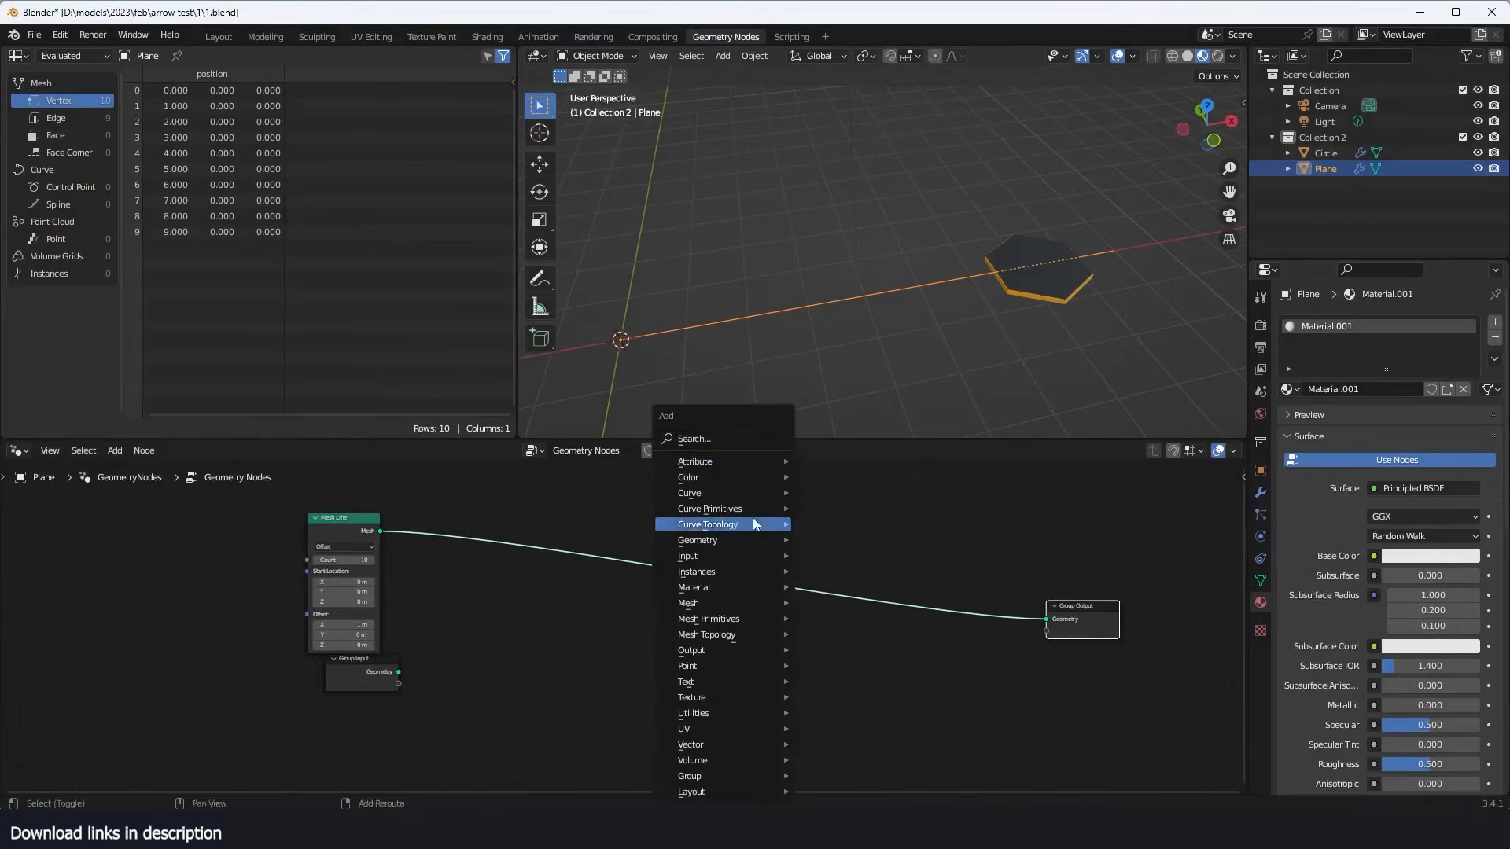
pyautogui.click(763, 438)
pyautogui.write('ins')
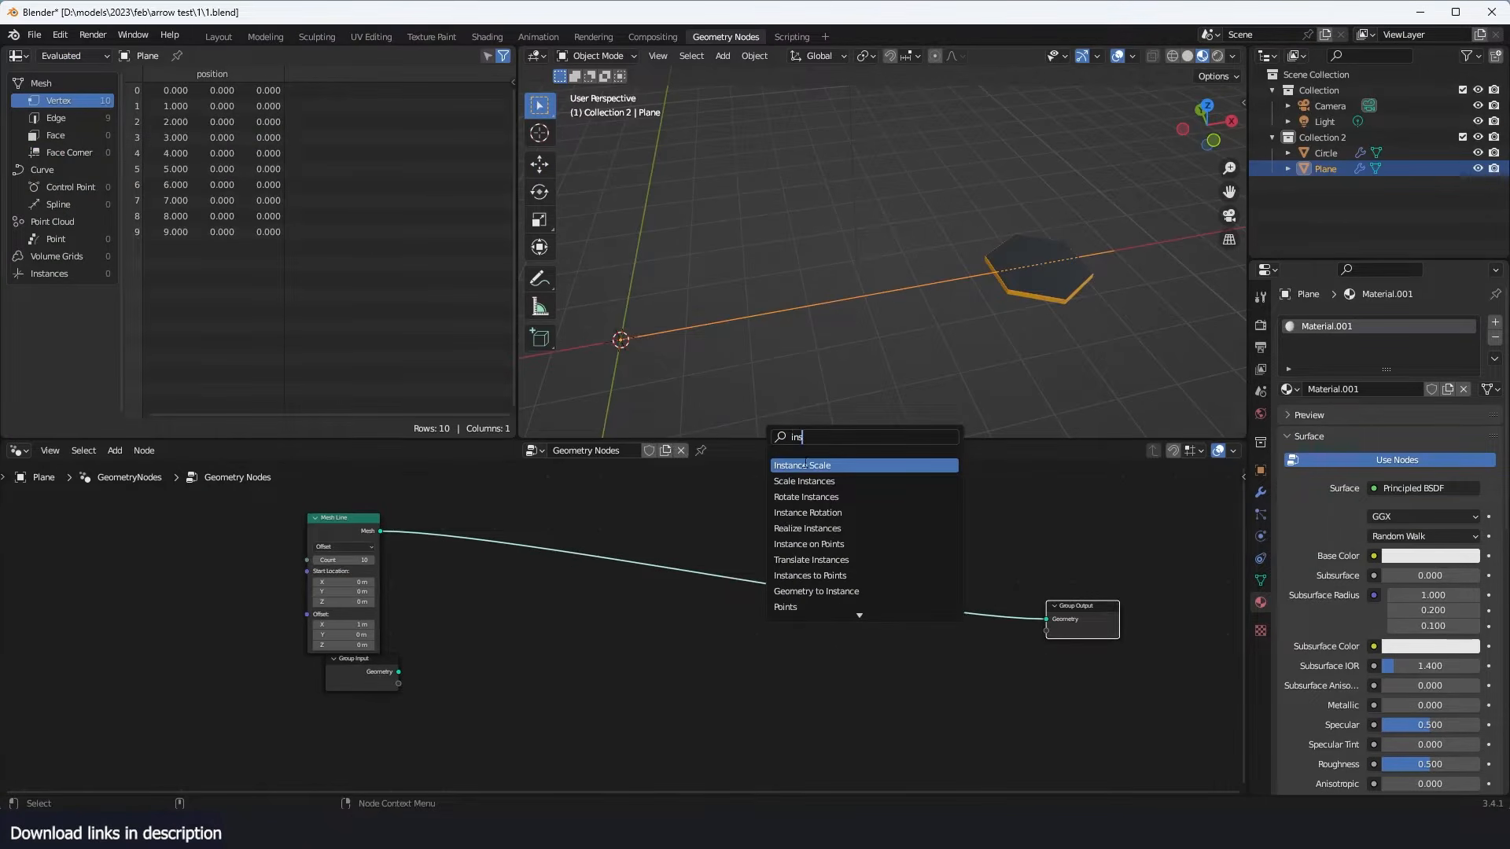
pyautogui.click(854, 545)
pyautogui.click(855, 546)
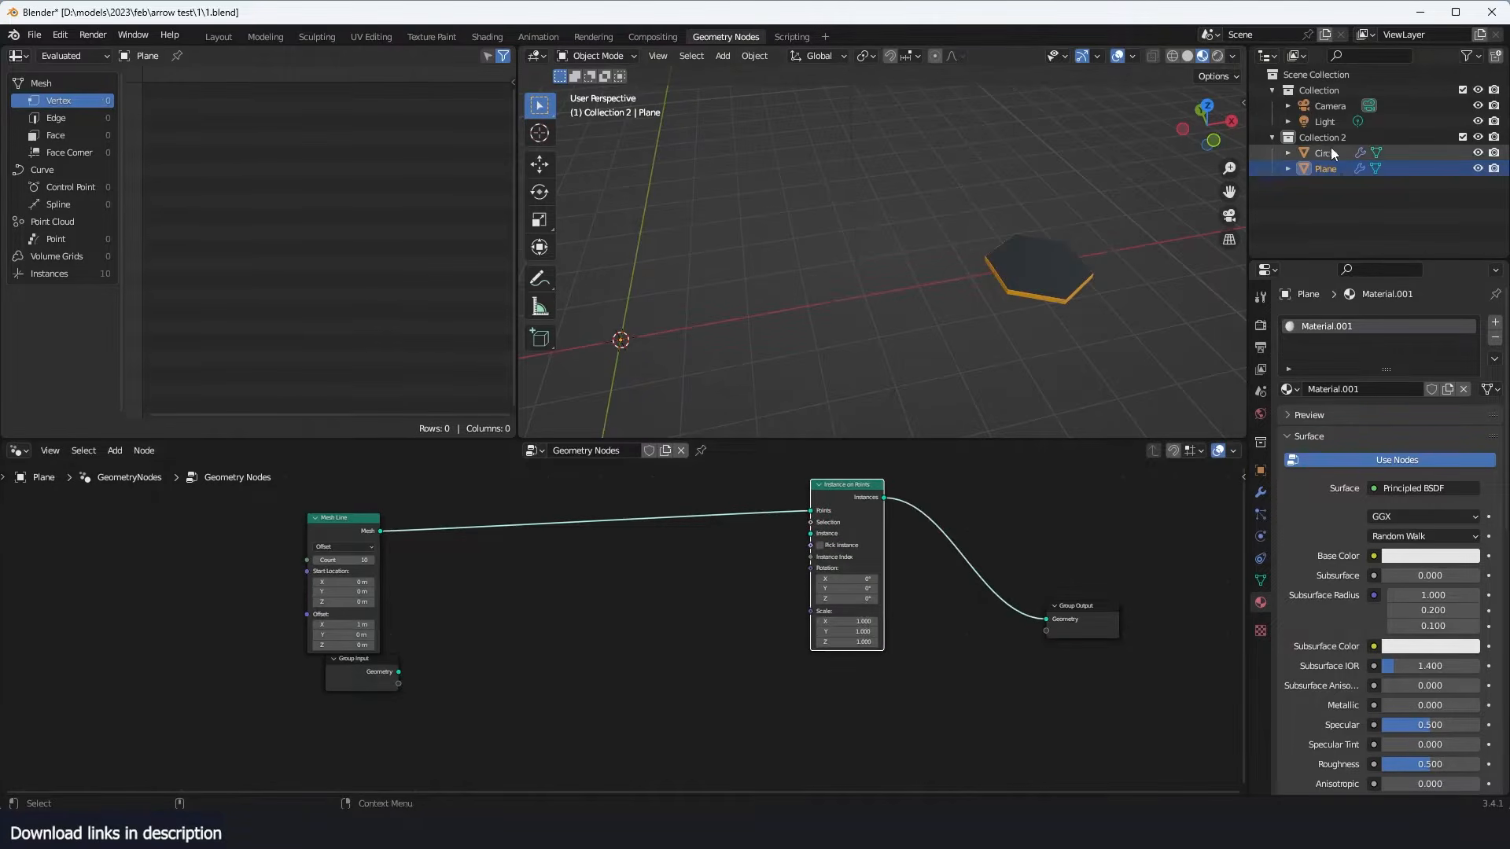
# - Bring the Circle object in as an Object Info node and connect its Geometry to the Instance input
pyautogui.moveTo(1329, 152); pyautogui.dragTo(428, 688)
pyautogui.scroll(2, 447, 721)
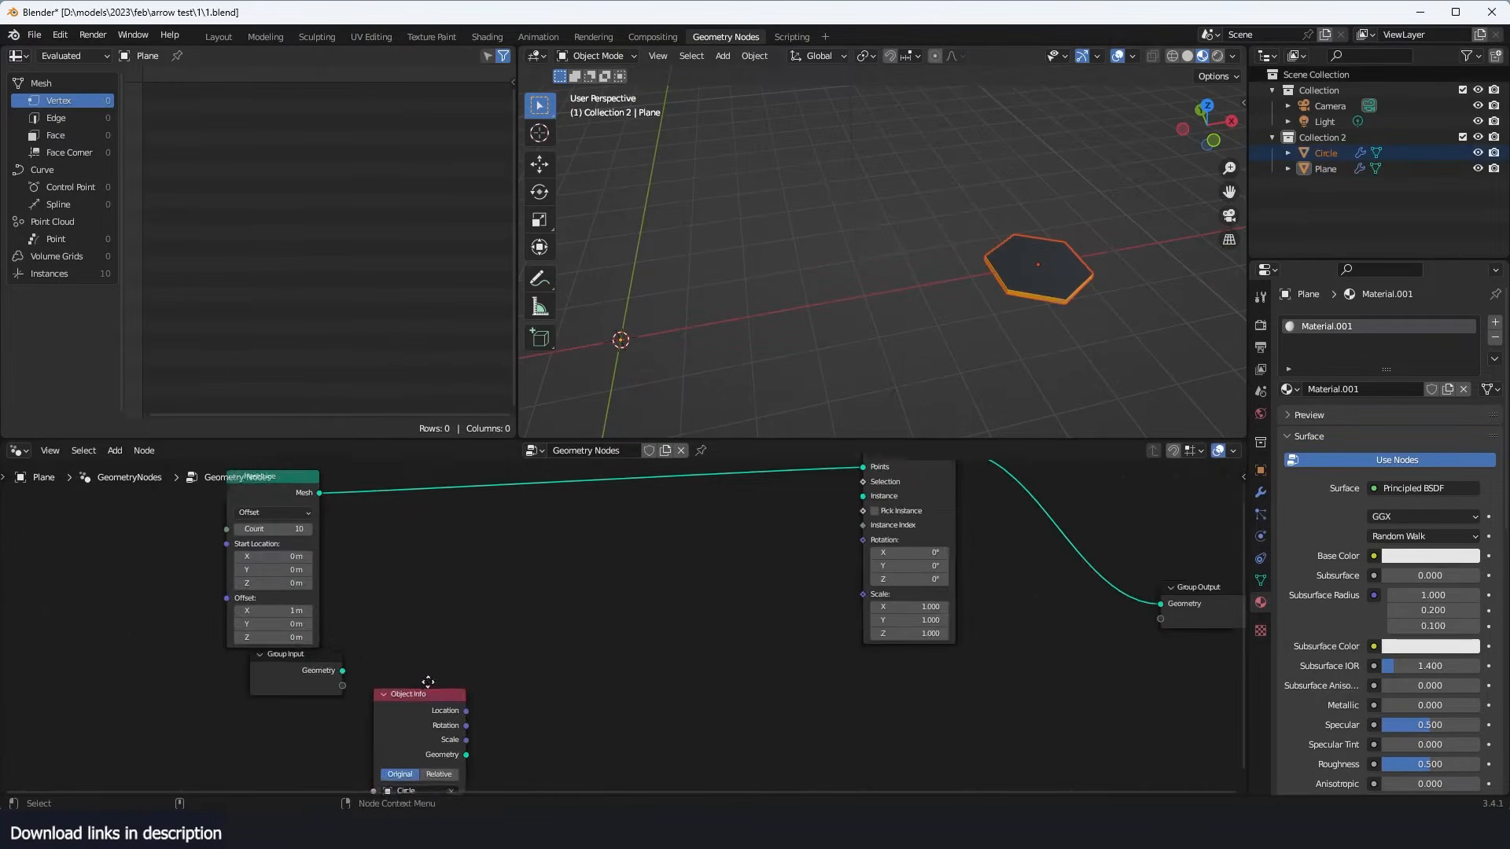
pyautogui.moveTo(486, 732); pyautogui.dragTo(851, 498)
pyautogui.scroll(-2, 997, 358)
pyautogui.moveTo(997, 358); pyautogui.dragTo(918, 406, button='middle')
pyautogui.scroll(2, 918, 406)
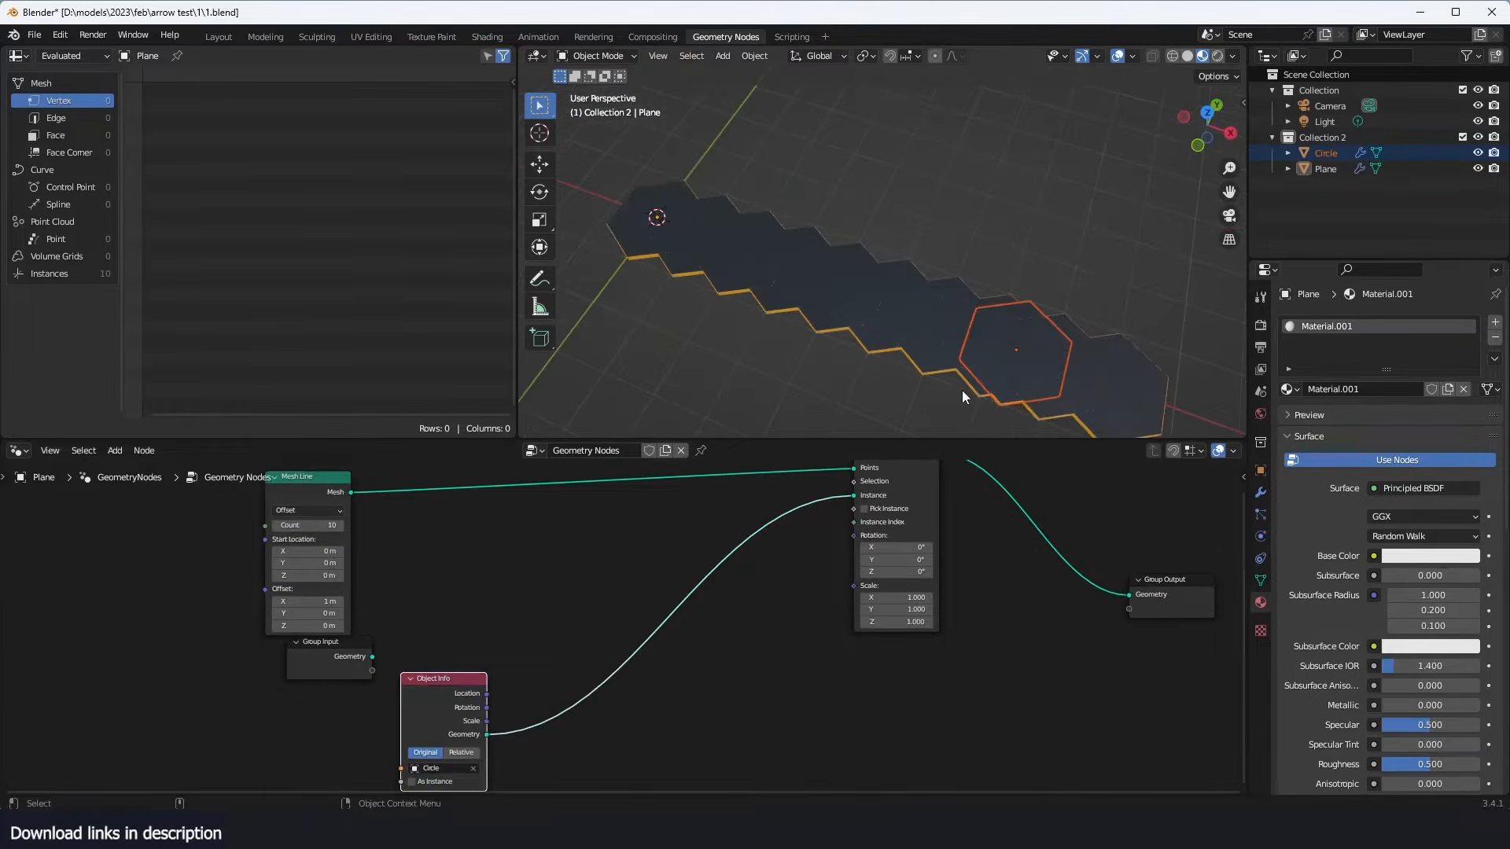
# - View the row of overlapping hexagons from the top in wireframe shading
pyautogui.press('KP_7')
pyautogui.press('z')
pyautogui.click(516, 358)
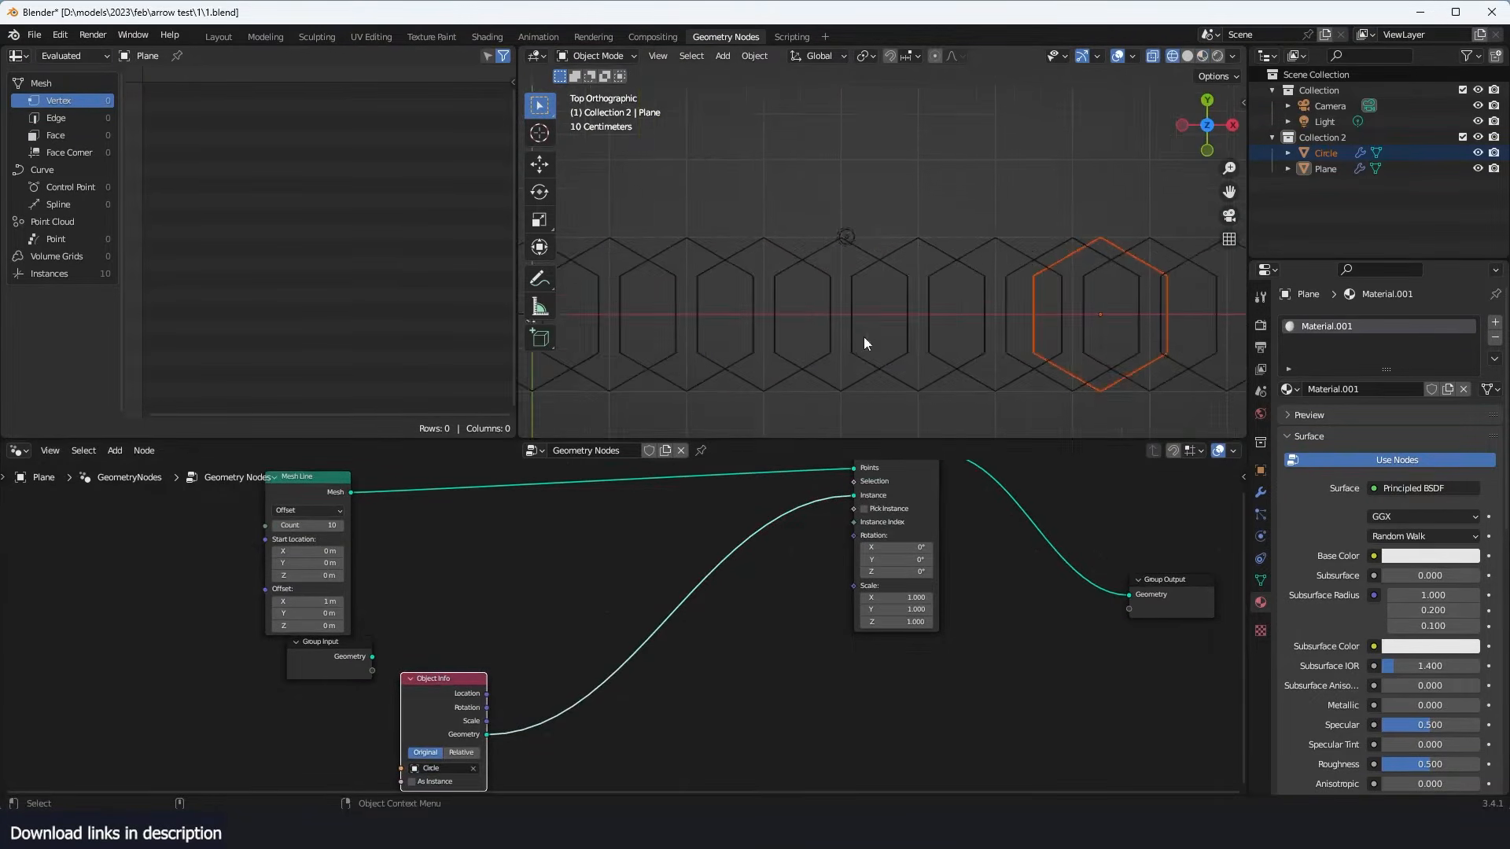
pyautogui.scroll(-2, 817, 334)
pyautogui.keyDown('shift'); pyautogui.moveTo(767, 329); pyautogui.dragTo(899, 317, button='middle'); pyautogui.keyUp('shift')
# - Scale the instances down to 0.540 on all axes in the Instance on Points node
pyautogui.moveTo(841, 529); pyautogui.dragTo(756, 572, button='middle')
pyautogui.moveTo(799, 517); pyautogui.dragTo(853, 518)
pyautogui.moveTo(412, 691); pyautogui.dragTo(561, 625, button='middle')
pyautogui.moveTo(523, 658); pyautogui.dragTo(423, 670)
pyautogui.moveTo(494, 686); pyautogui.dragTo(588, 659, button='middle')
pyautogui.hotkey('shift', 'a')
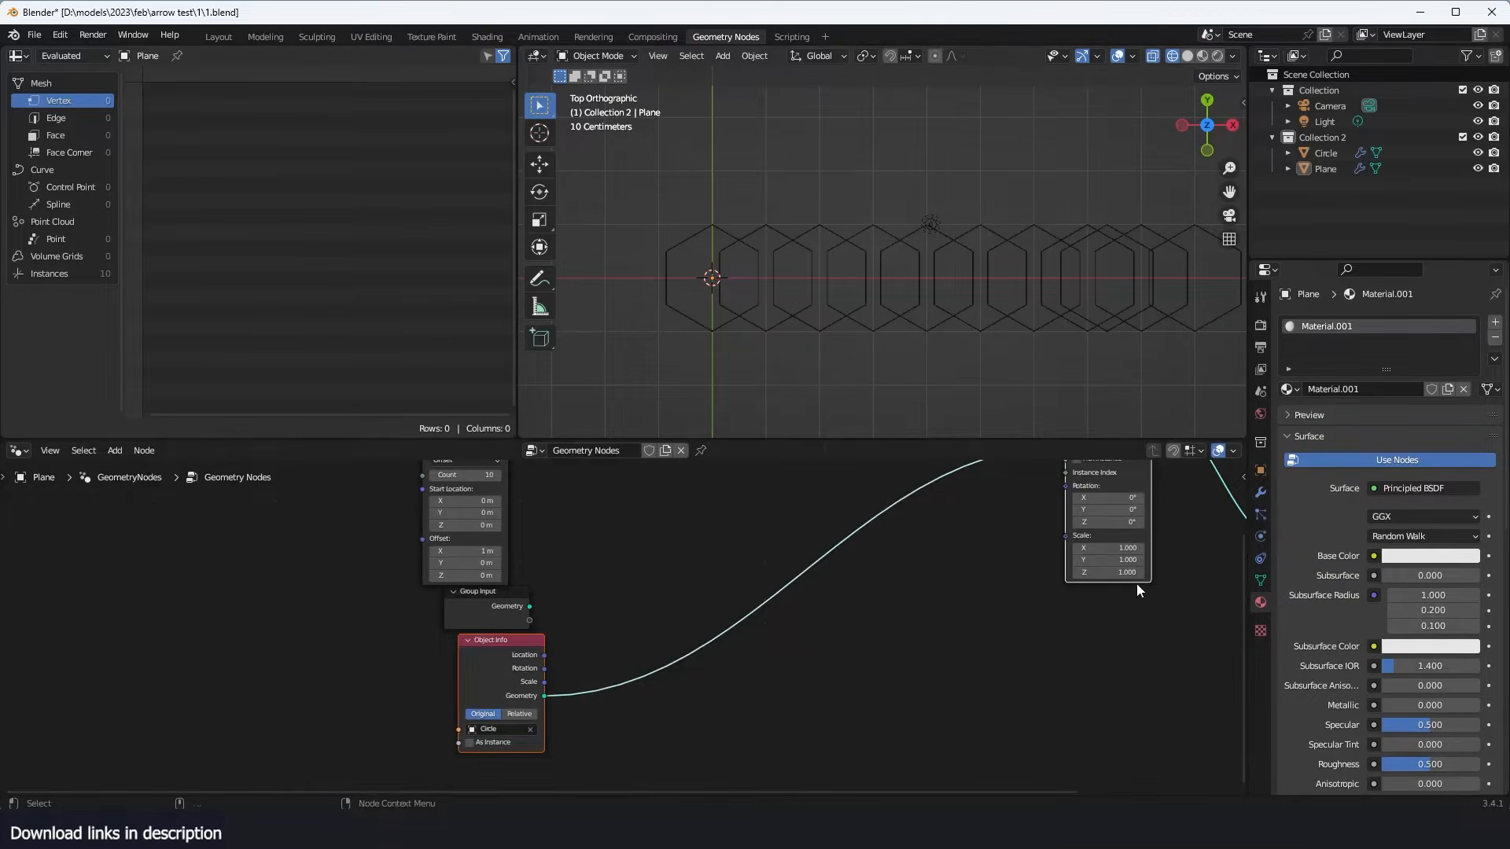
pyautogui.moveTo(1144, 550)
pyautogui.mouseDown()
pyautogui.moveTo(1140, 571)
pyautogui.moveTo(1117, 548)
pyautogui.mouseUp()
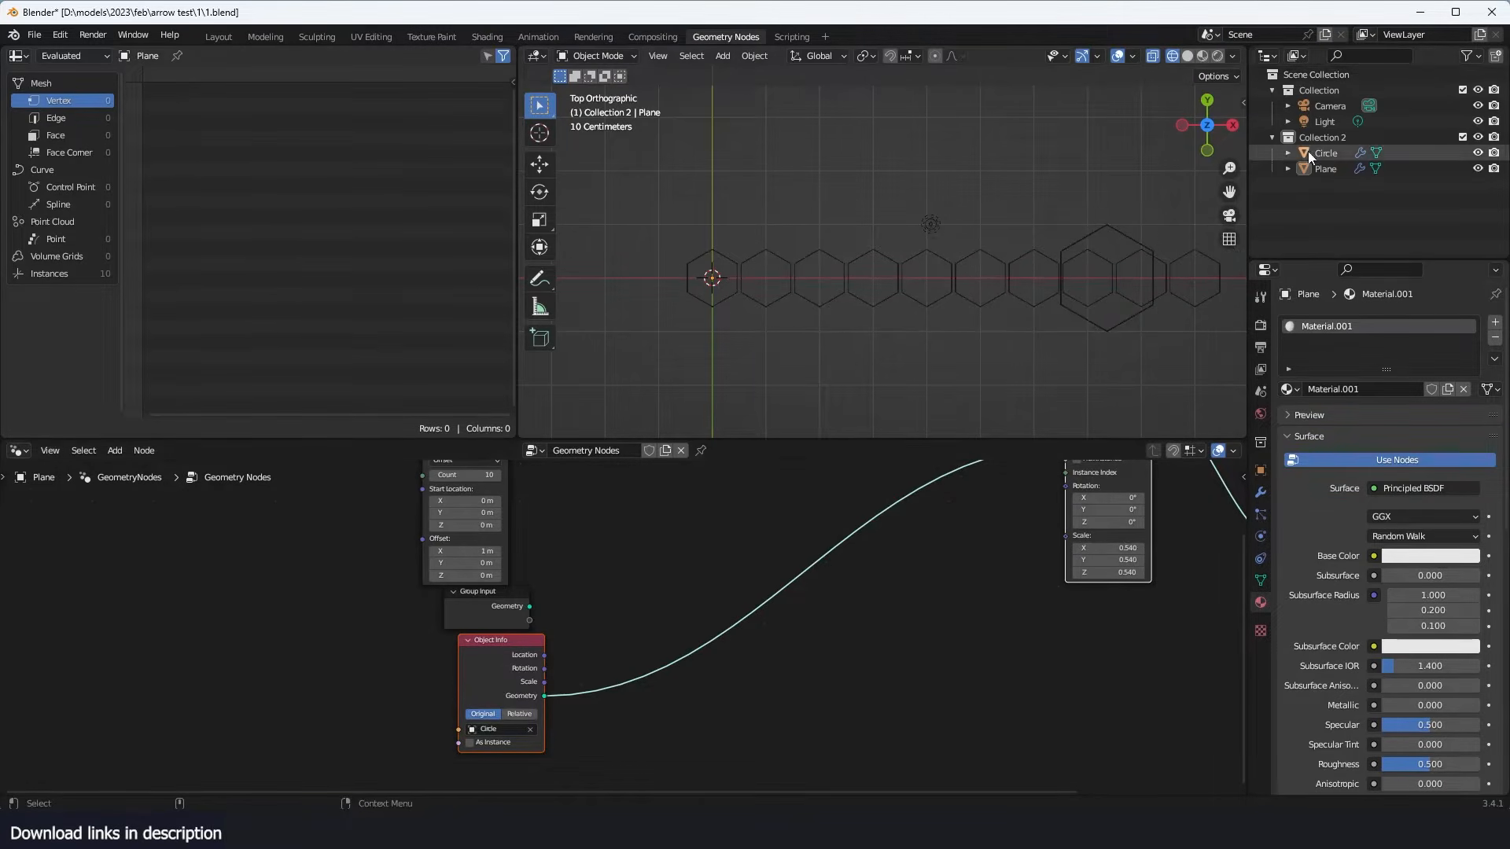
# - Move the original hexagon away from the row of instances and select the plane again
pyautogui.click(1141, 238)
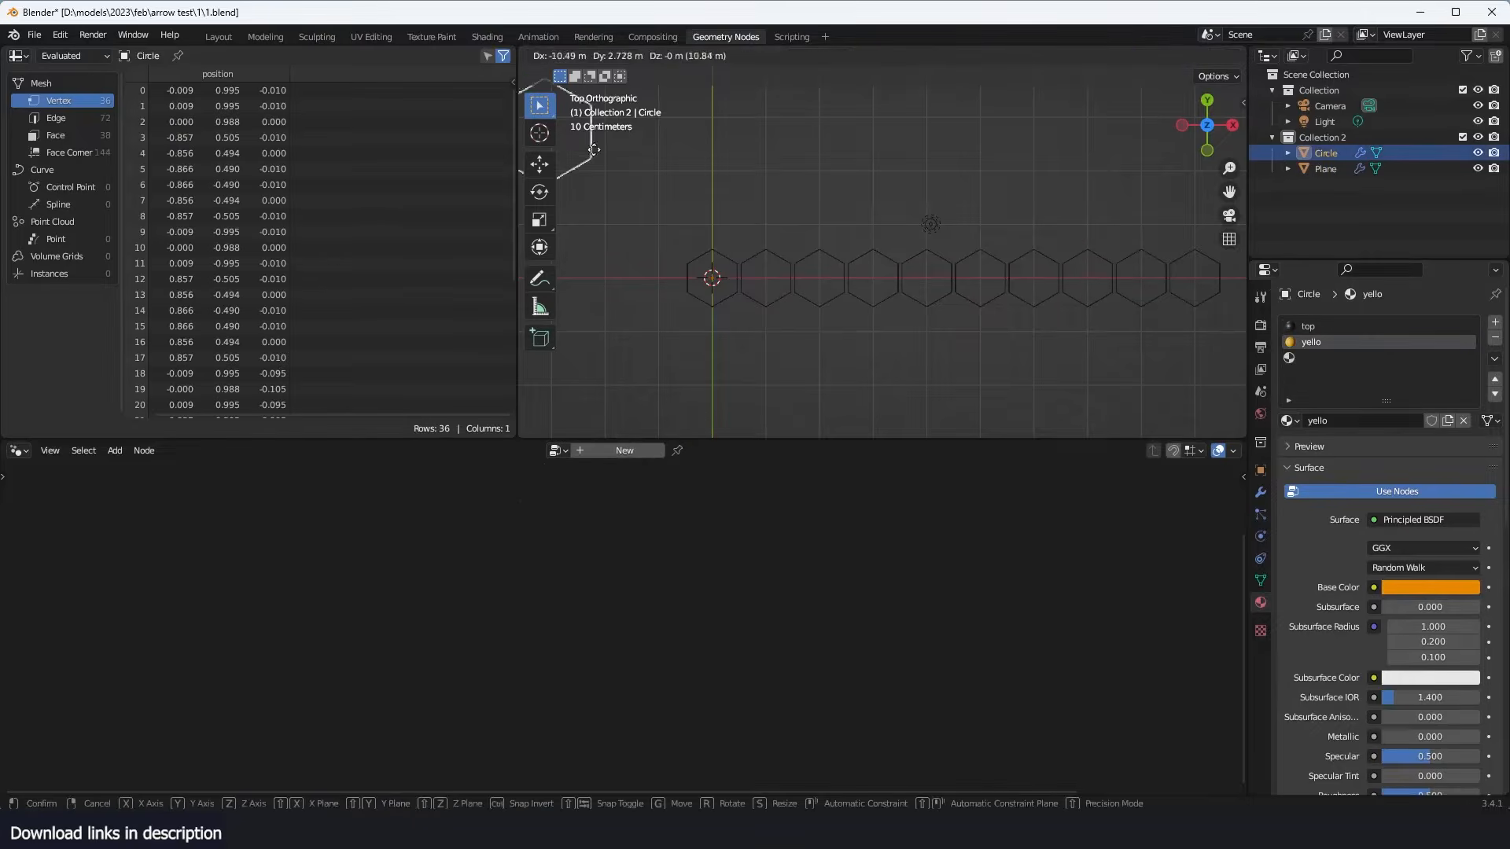
pyautogui.click(946, 290)
pyautogui.scroll(5, 946, 289)
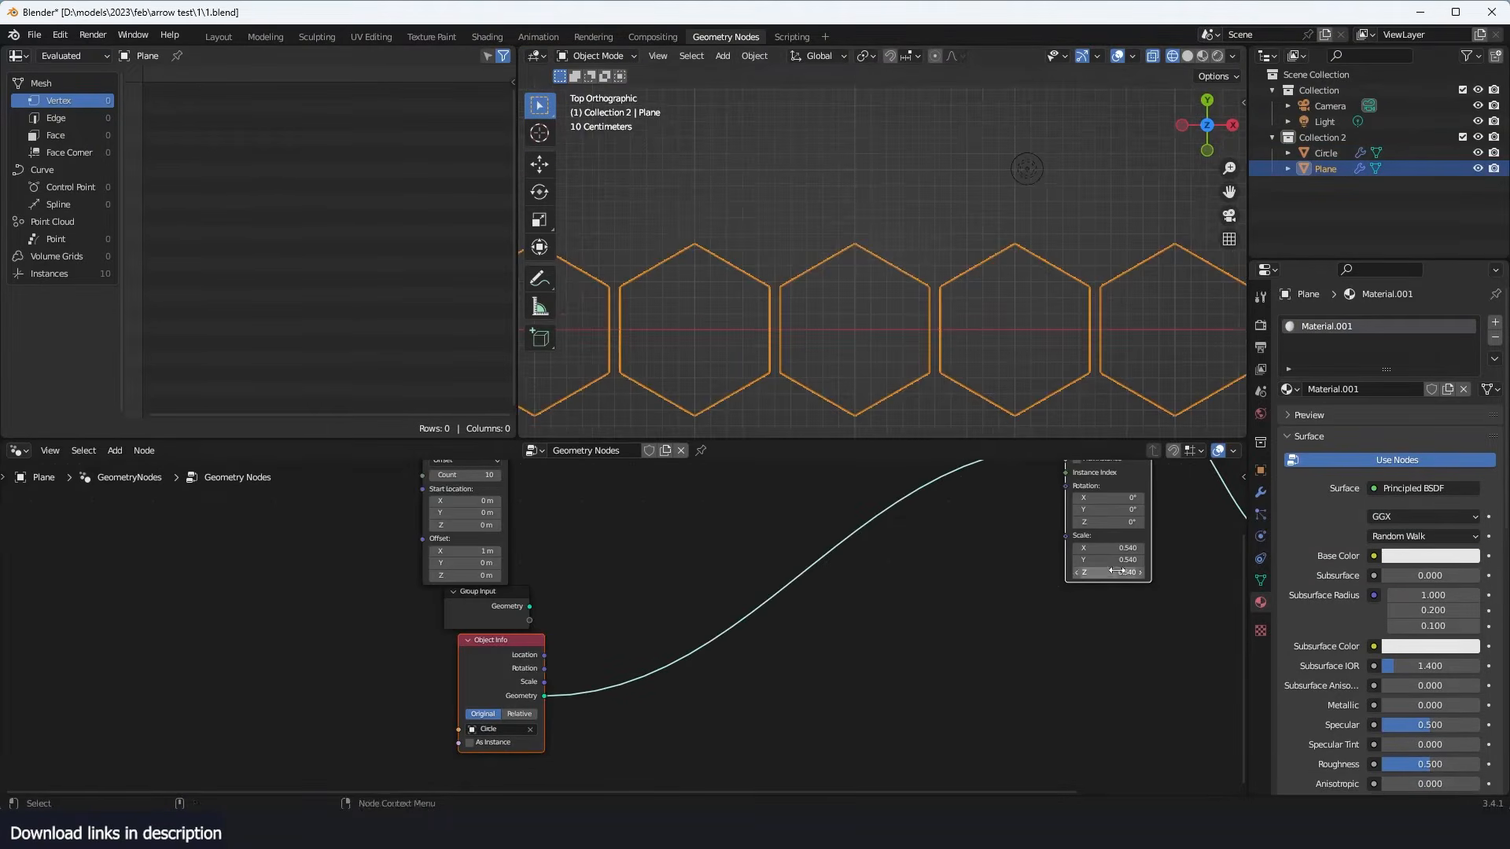
# - Set the Instance on Points scale to 0.570 on all axes to nearly close the gaps between hexagons
pyautogui.scroll(2, 868, 557)
pyautogui.scroll(1, 868, 556)
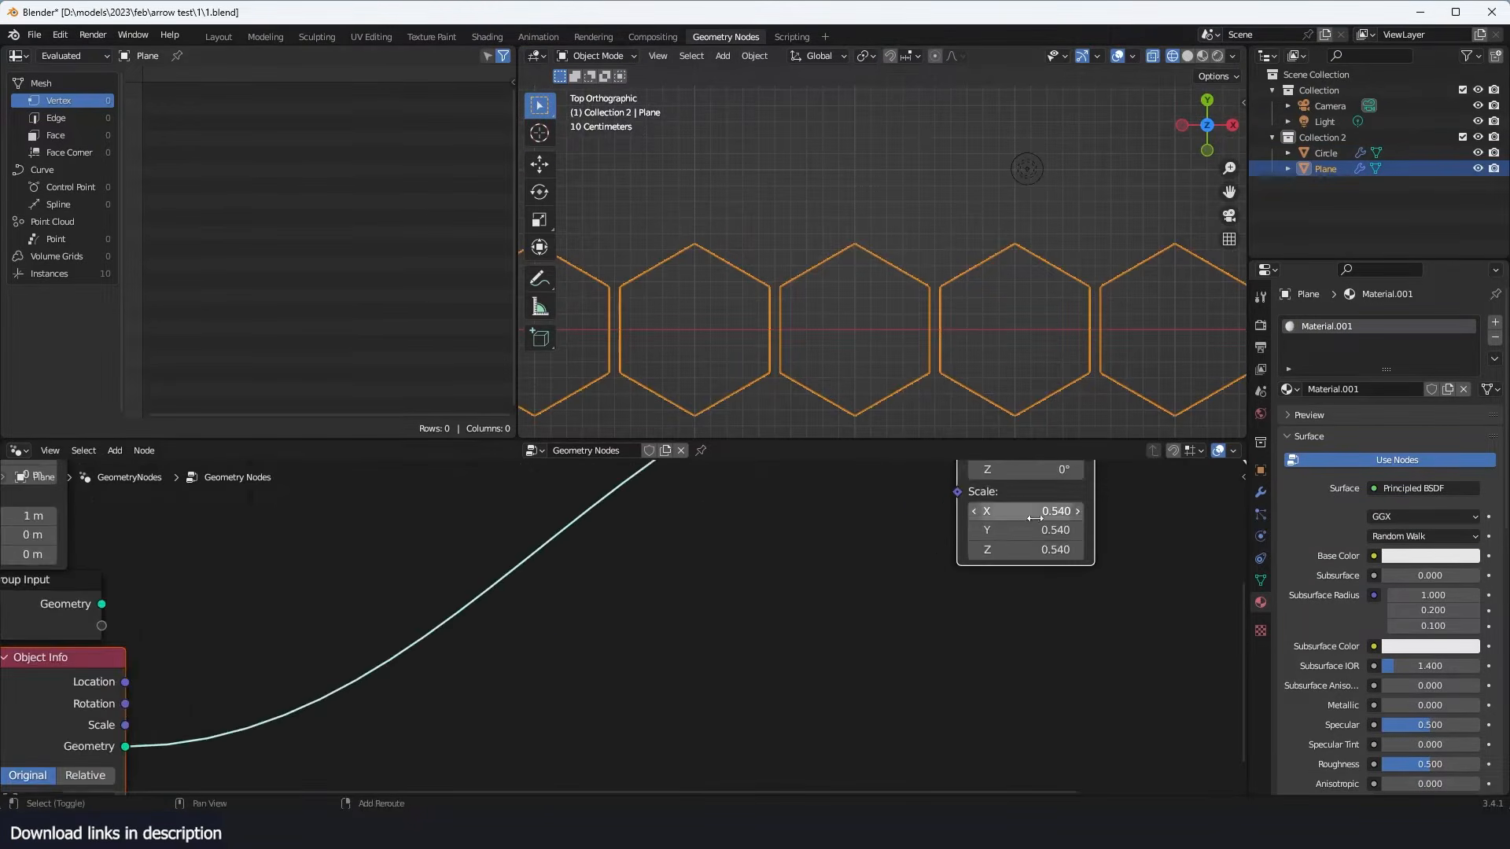
pyautogui.press('Return')
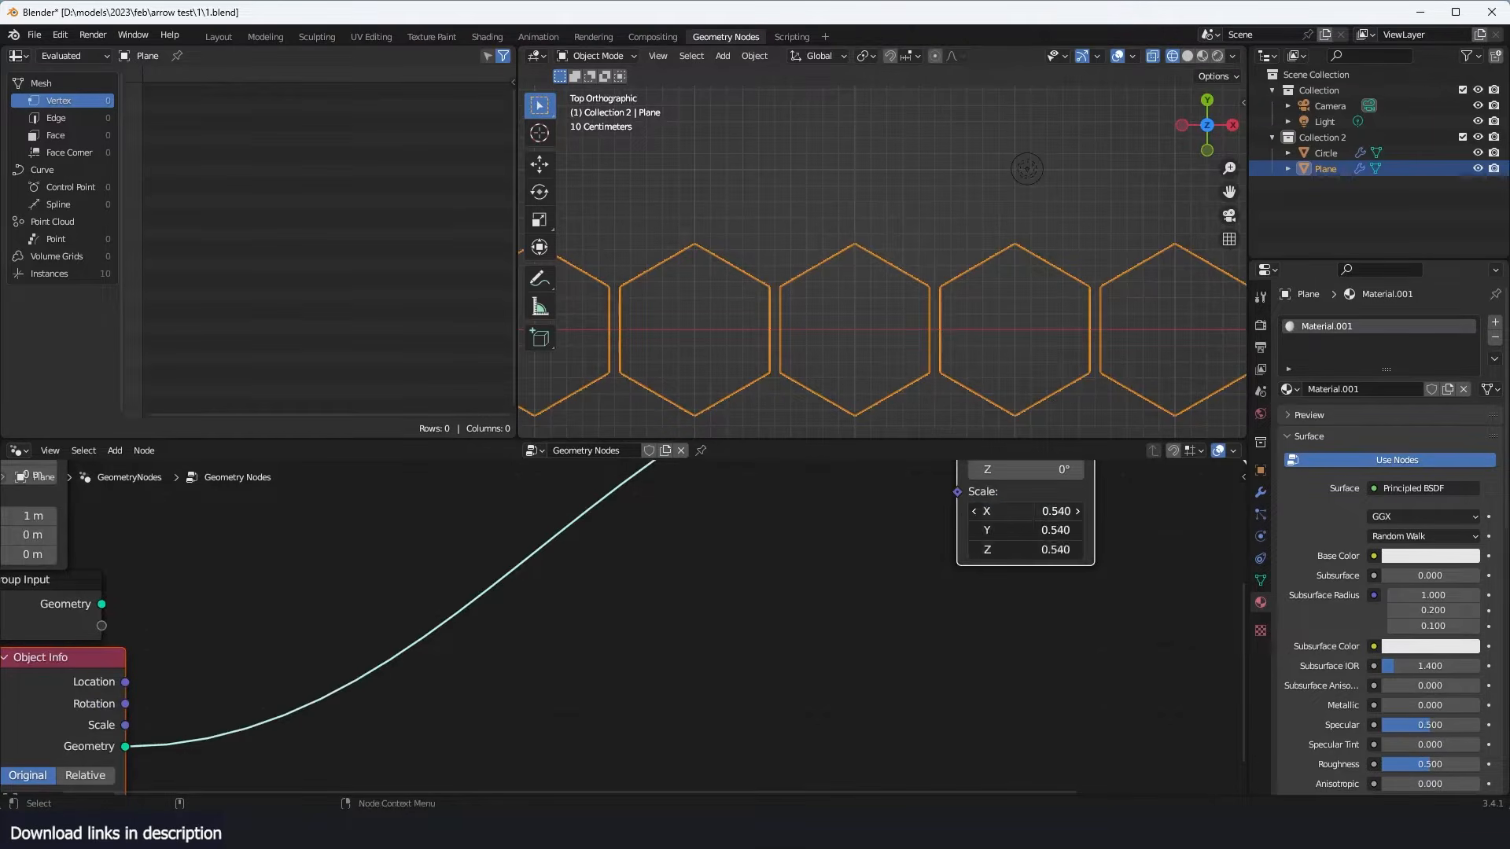
pyautogui.press('Return')
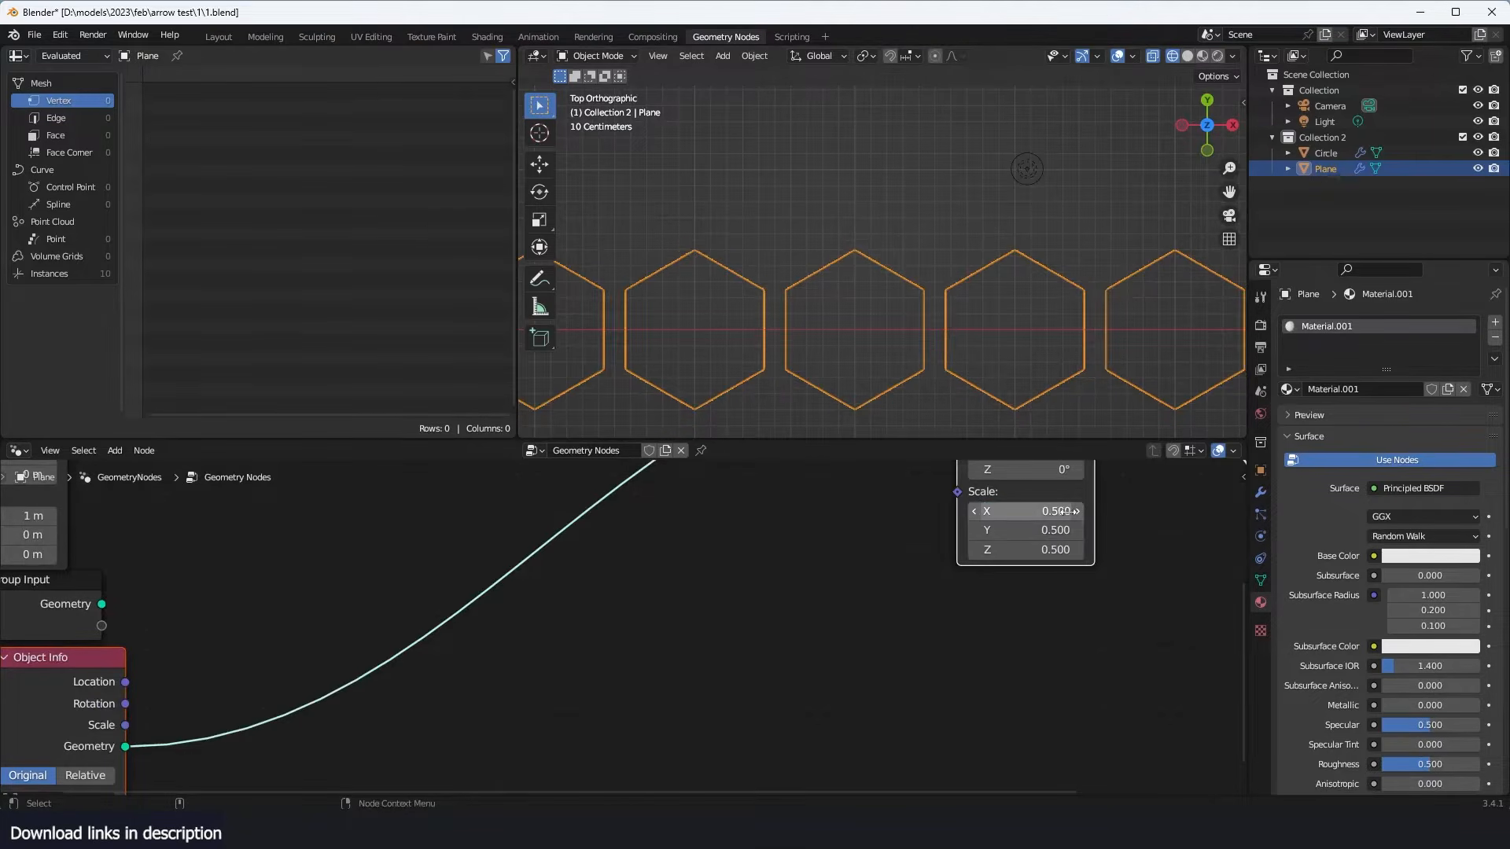
pyautogui.moveTo(1066, 511); pyautogui.dragTo(1049, 483)
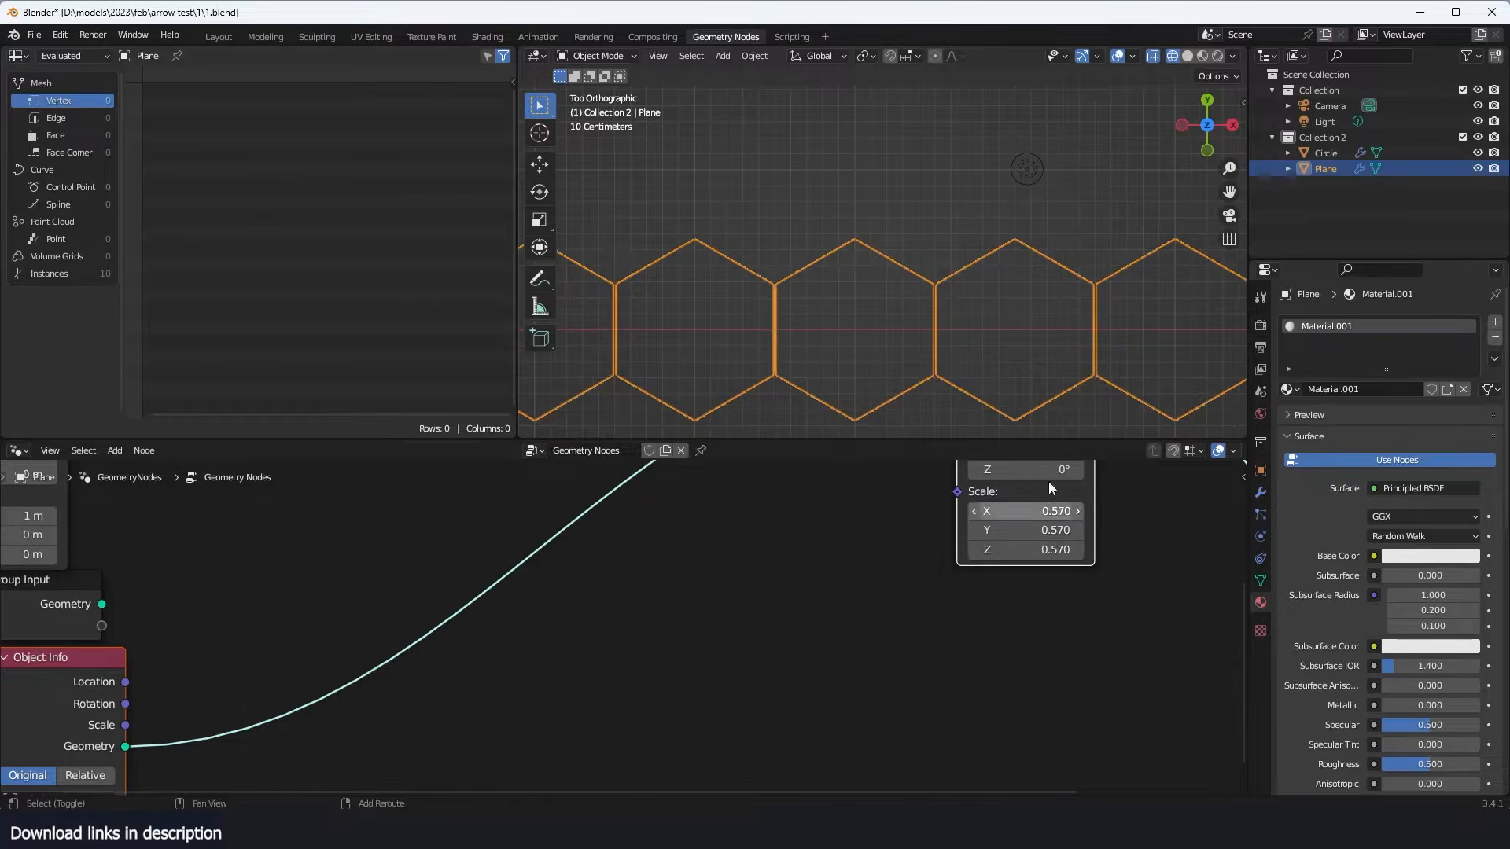
# - Examine the spacing between the hexagons in solid shading, at an angle and from the top
pyautogui.scroll(-3, 890, 324)
pyautogui.hotkey('shift', 'z')
pyautogui.moveTo(890, 323)
pyautogui.mouseDown(button='middle')
pyautogui.moveTo(1065, 285)
pyautogui.moveTo(1077, 257)
pyautogui.mouseUp(button='middle')
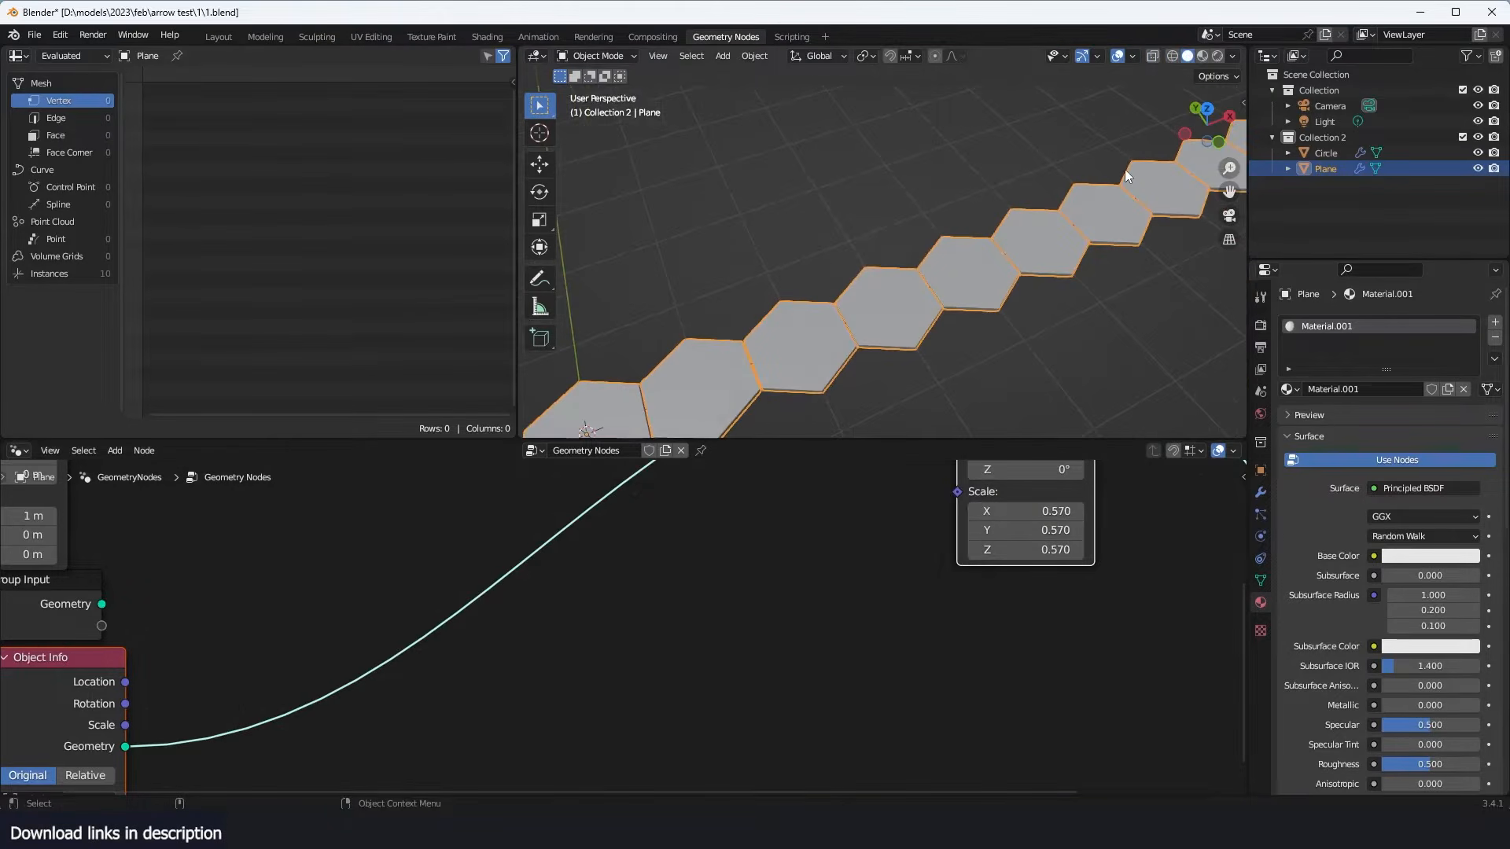
pyautogui.press('KP_7')
pyautogui.scroll(-3, 969, 212)
pyautogui.scroll(2, 817, 275)
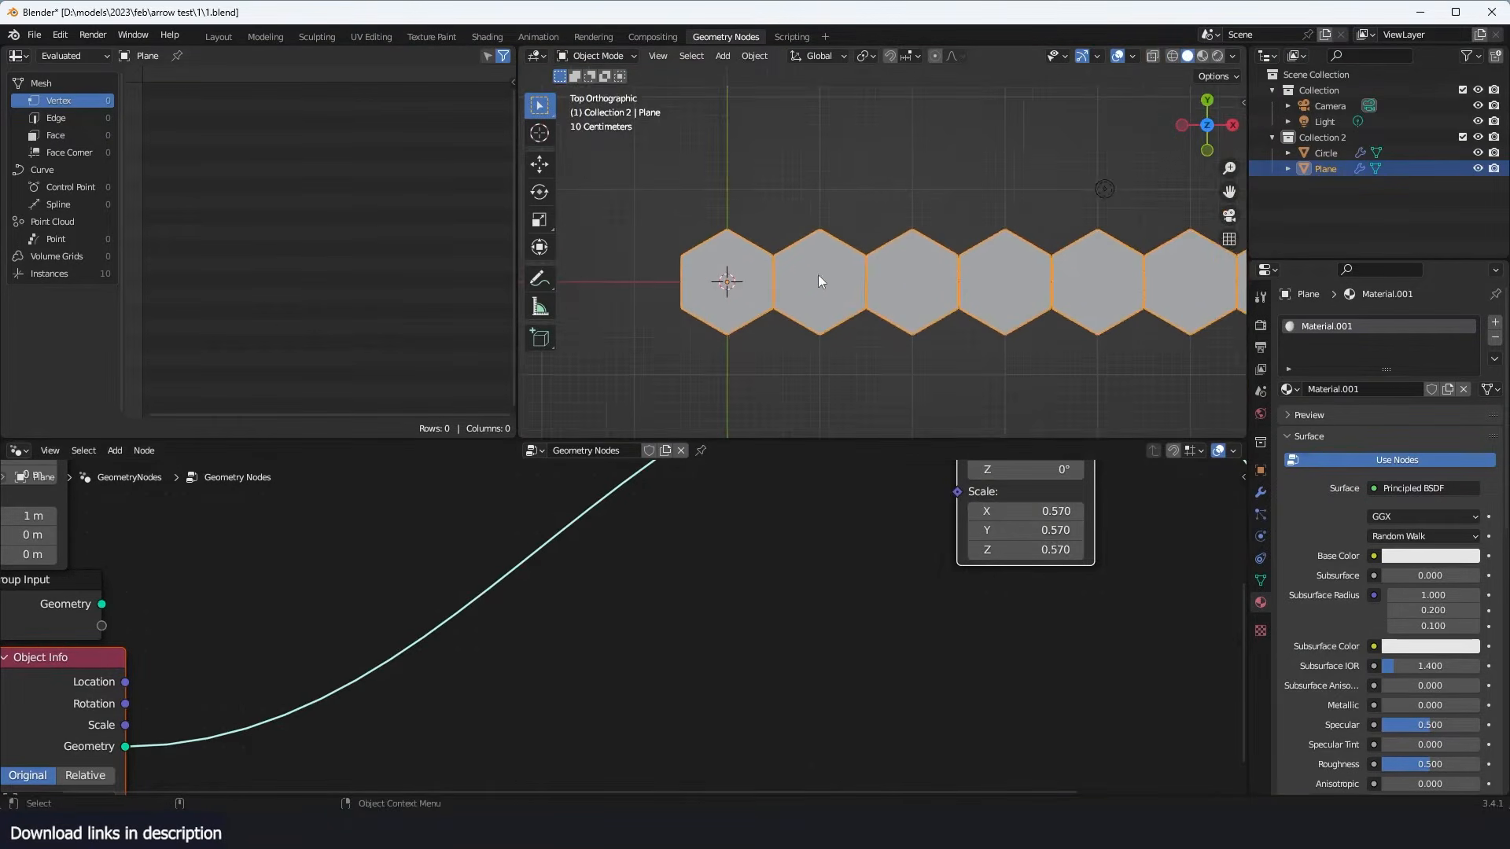
pyautogui.scroll(2, 810, 261)
pyautogui.scroll(-5, 879, 553)
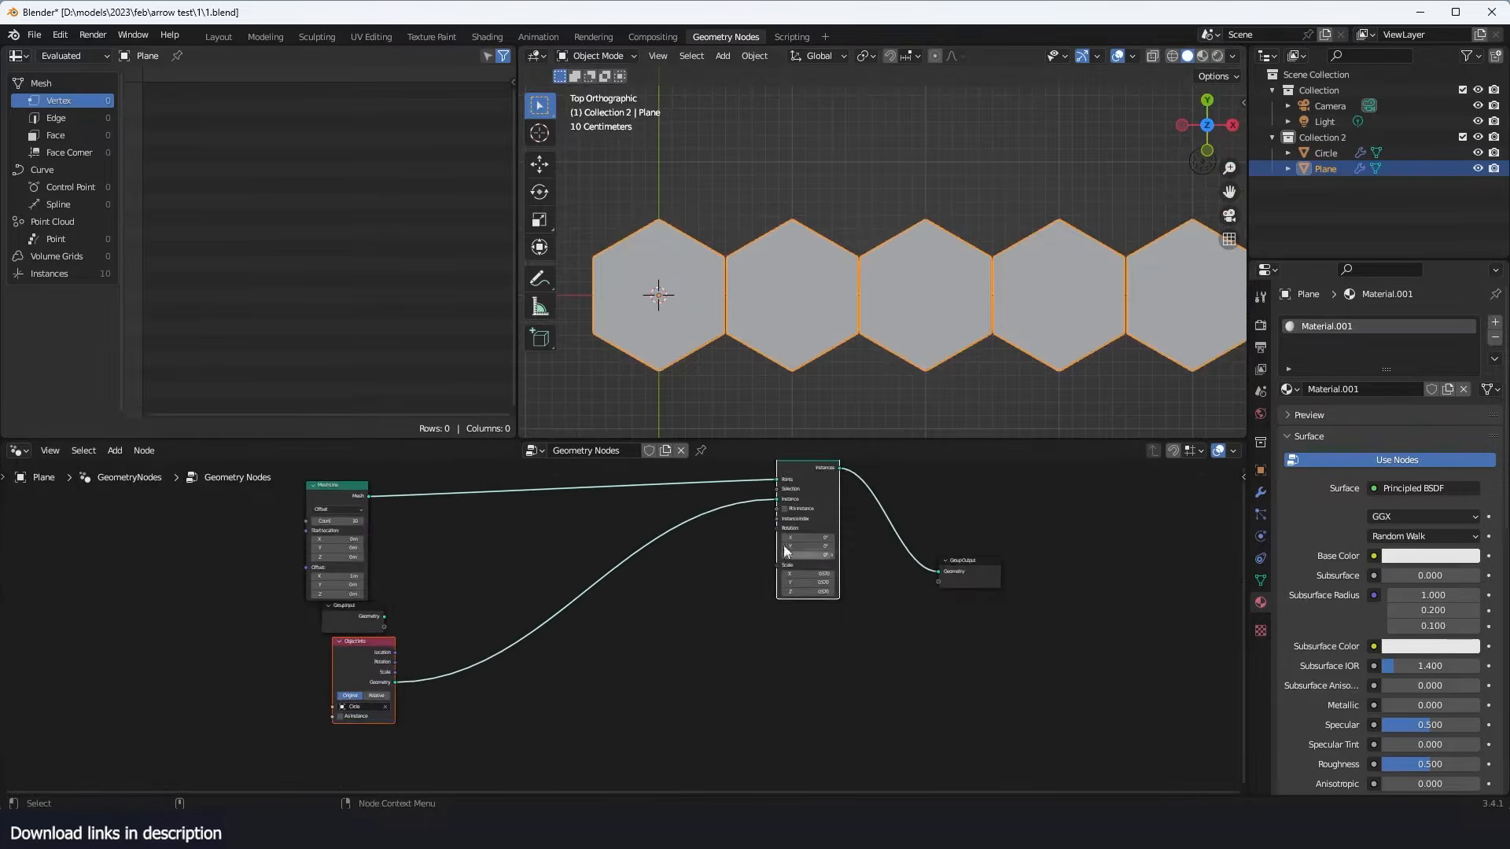
# - Tidy the node tree by placing Object Info below Instance on Points and Group Input below Mesh Line
pyautogui.moveTo(623, 528); pyautogui.dragTo(795, 582, button='middle')
pyautogui.scroll(1, 795, 582)
pyautogui.moveTo(486, 534); pyautogui.dragTo(444, 503)
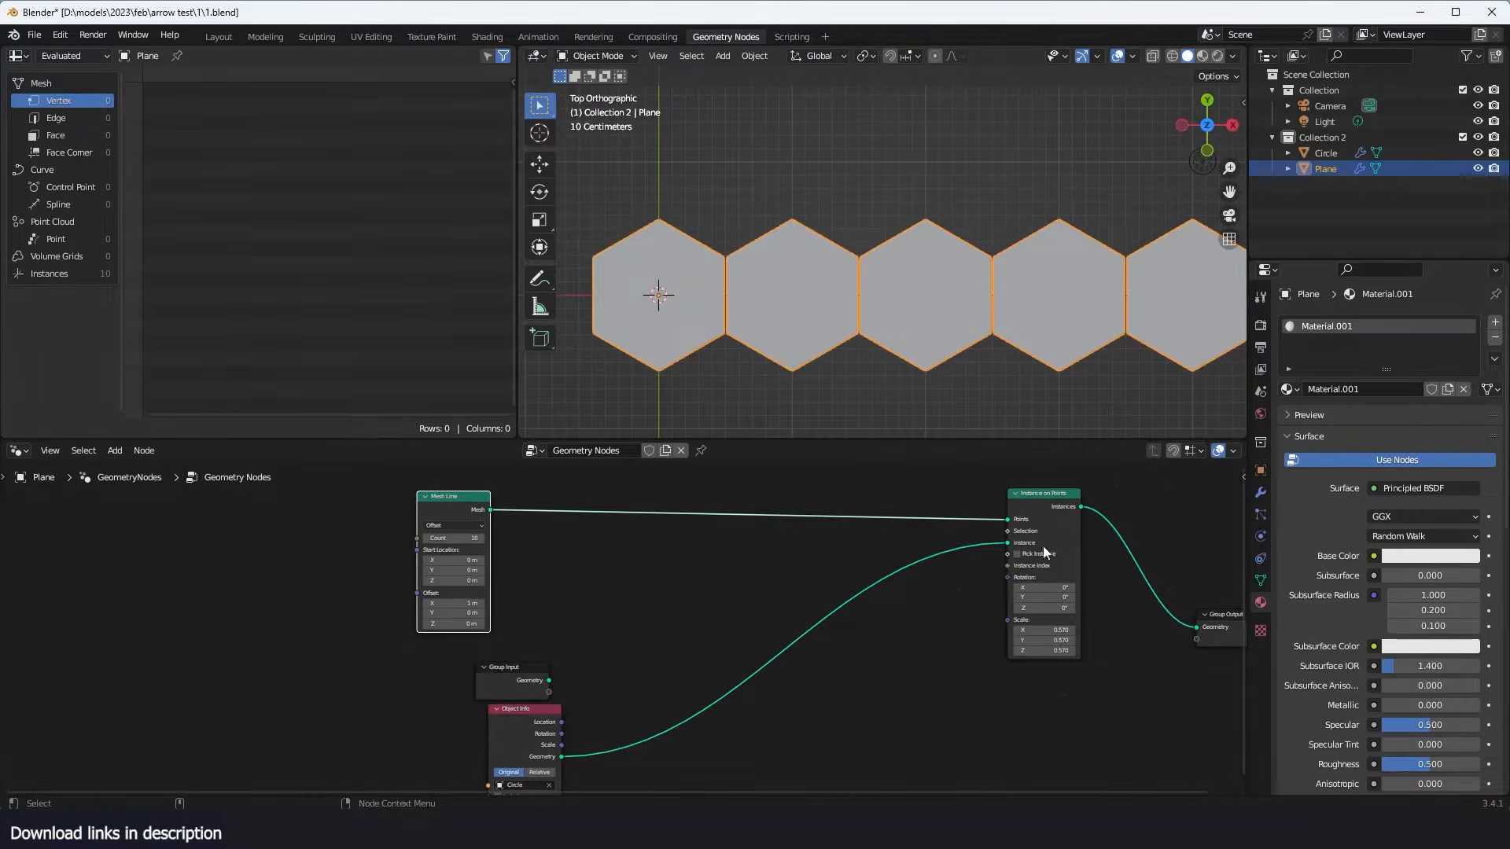
pyautogui.moveTo(519, 708); pyautogui.dragTo(341, 708)
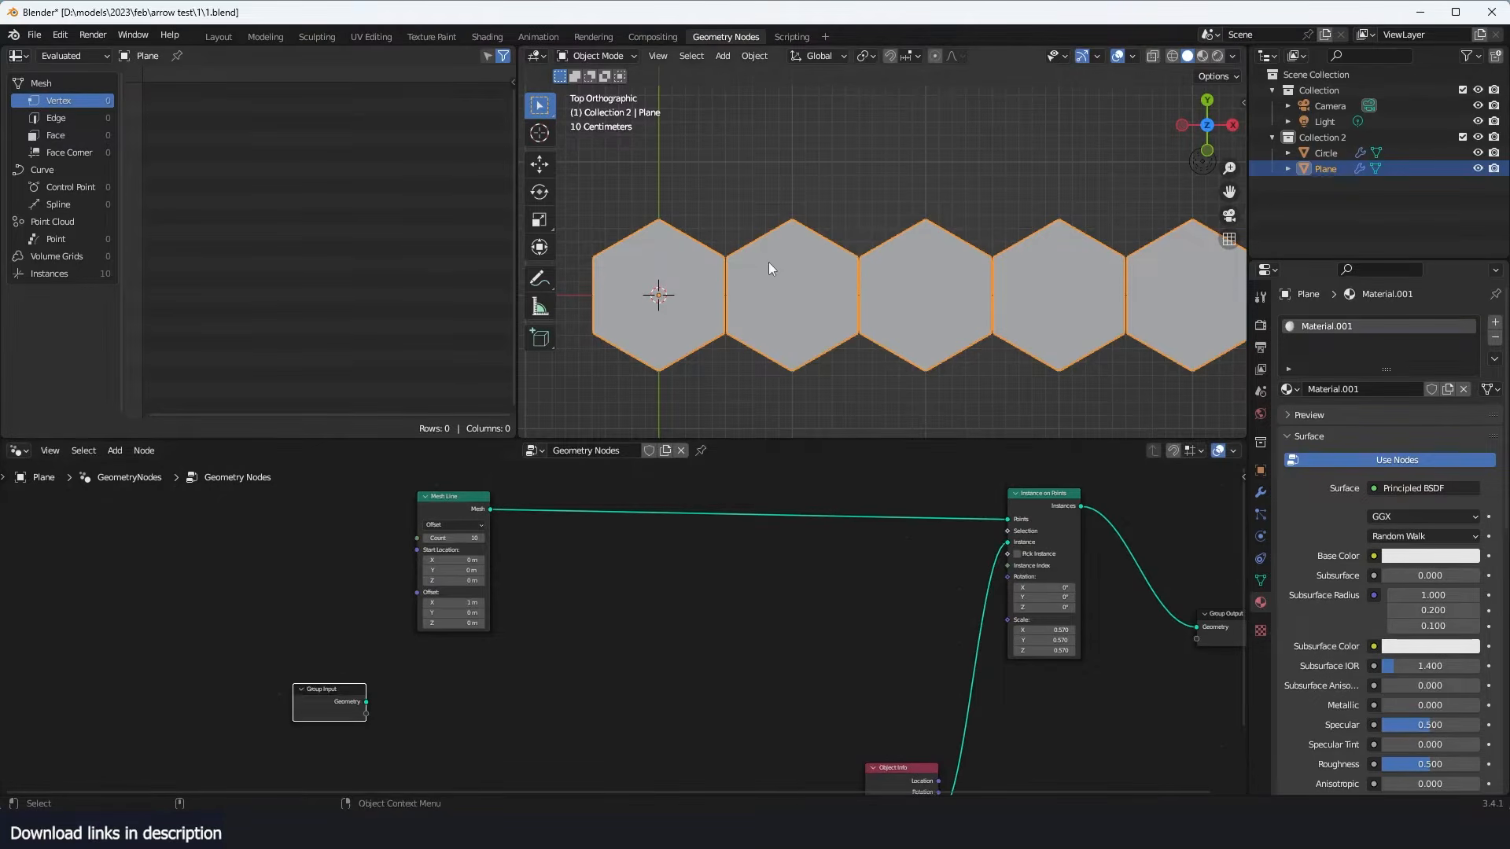
# - Return the top view of the hexagon row to wireframe shading and check the row
pyautogui.press('z')
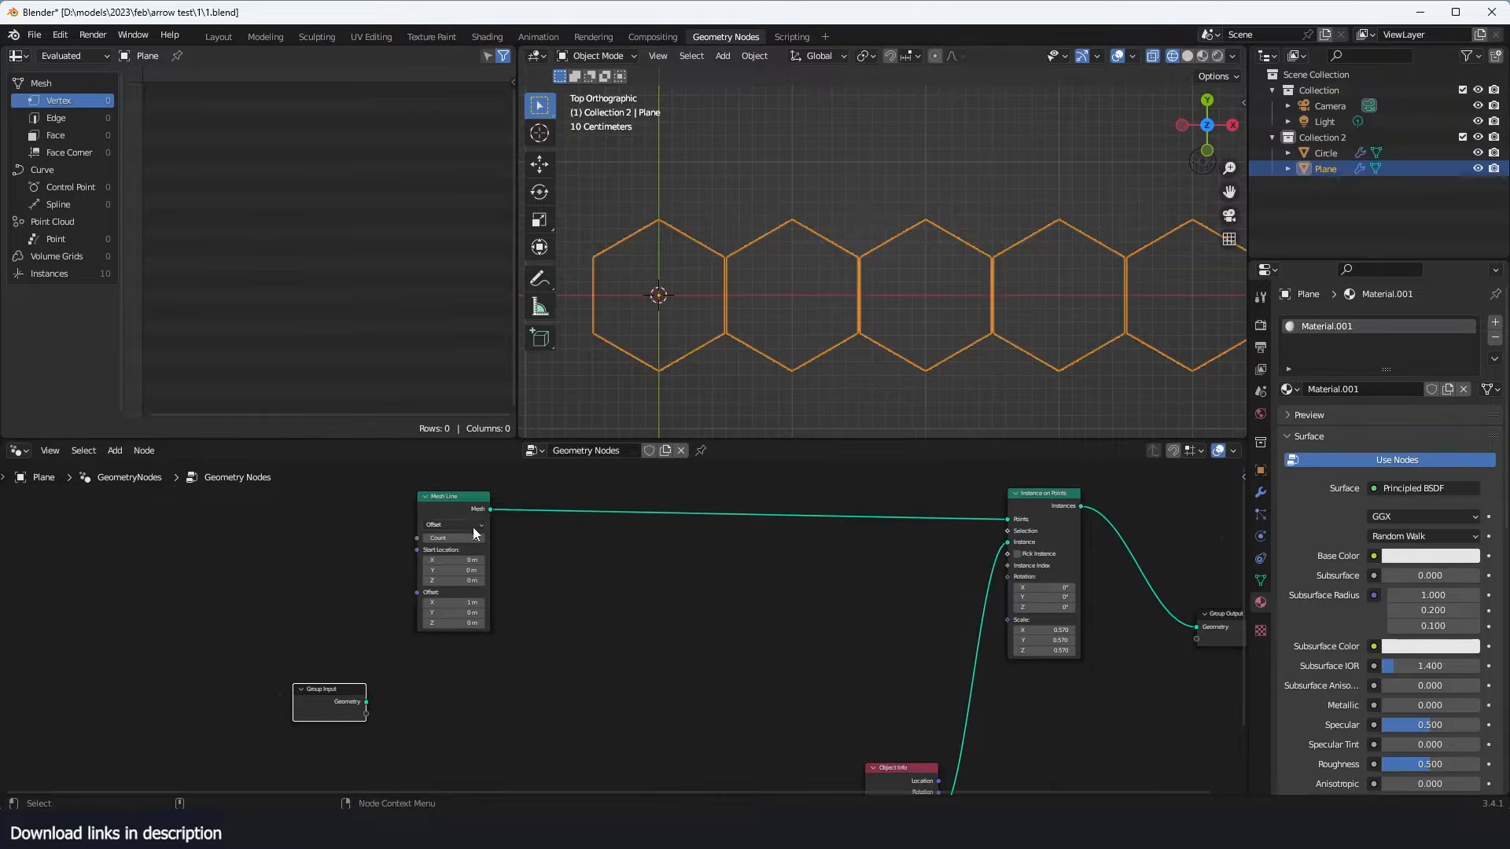
pyautogui.scroll(-5, 729, 322)
pyautogui.scroll(2, 751, 370)
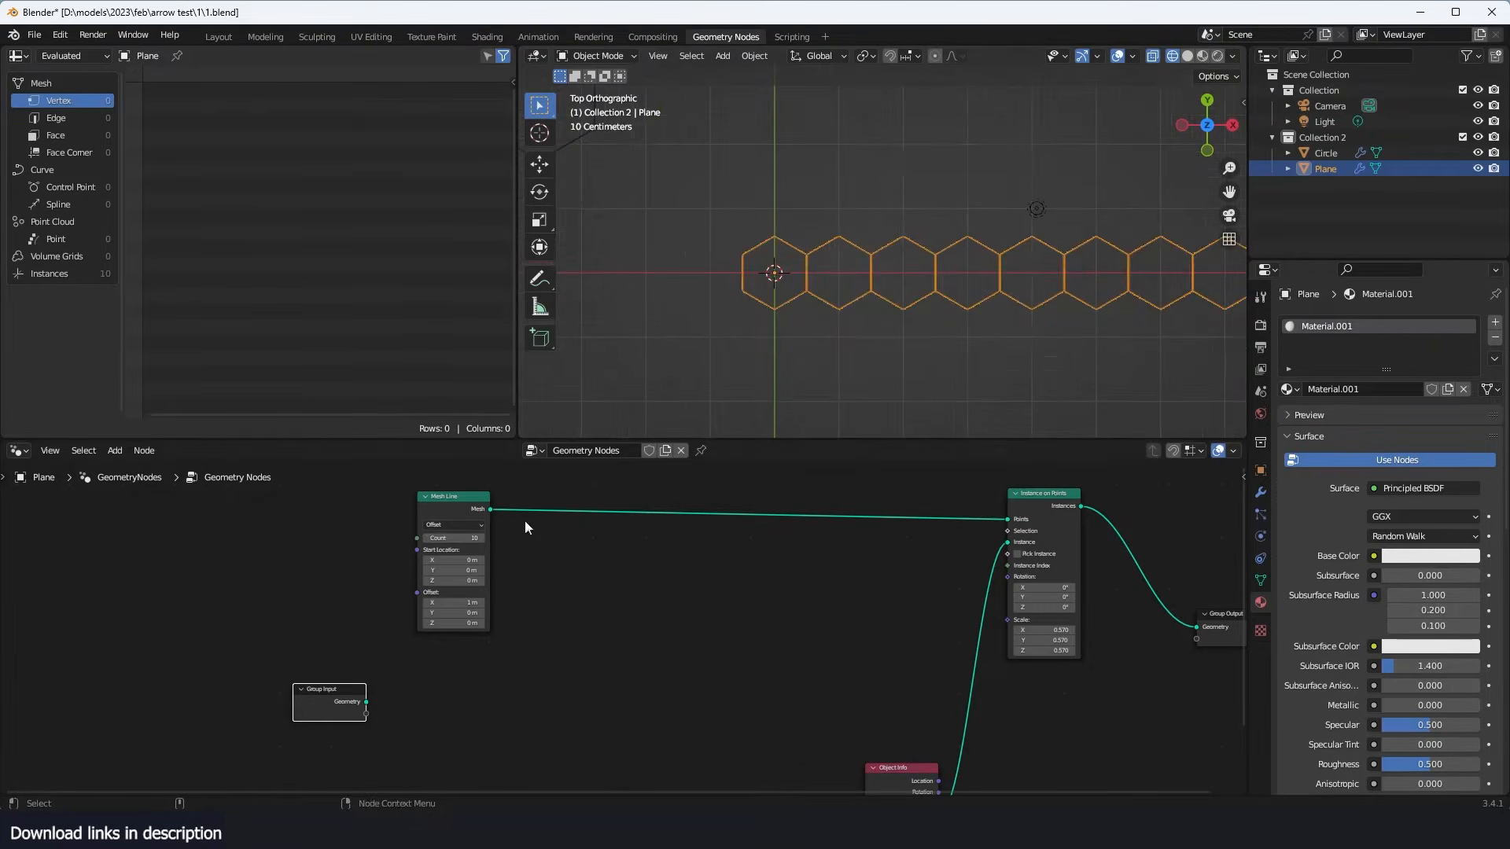
pyautogui.scroll(-3, 810, 379)
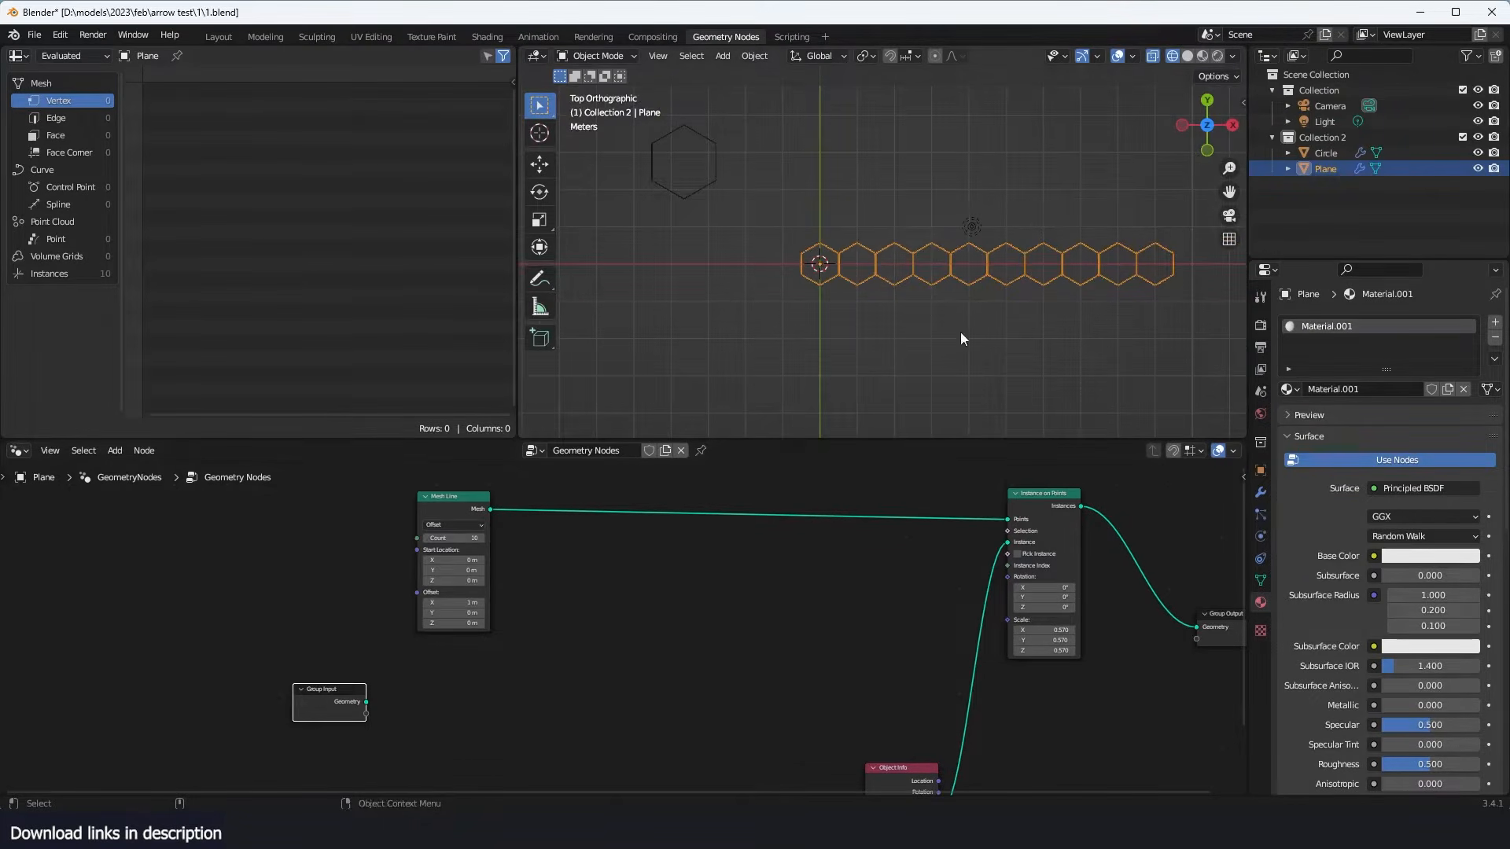
pyautogui.moveTo(463, 538)
pyautogui.mouseDown()
pyautogui.moveTo(440, 538)
pyautogui.moveTo(454, 538)
pyautogui.mouseUp()
pyautogui.press('Return')
pyautogui.scroll(5, 912, 304)
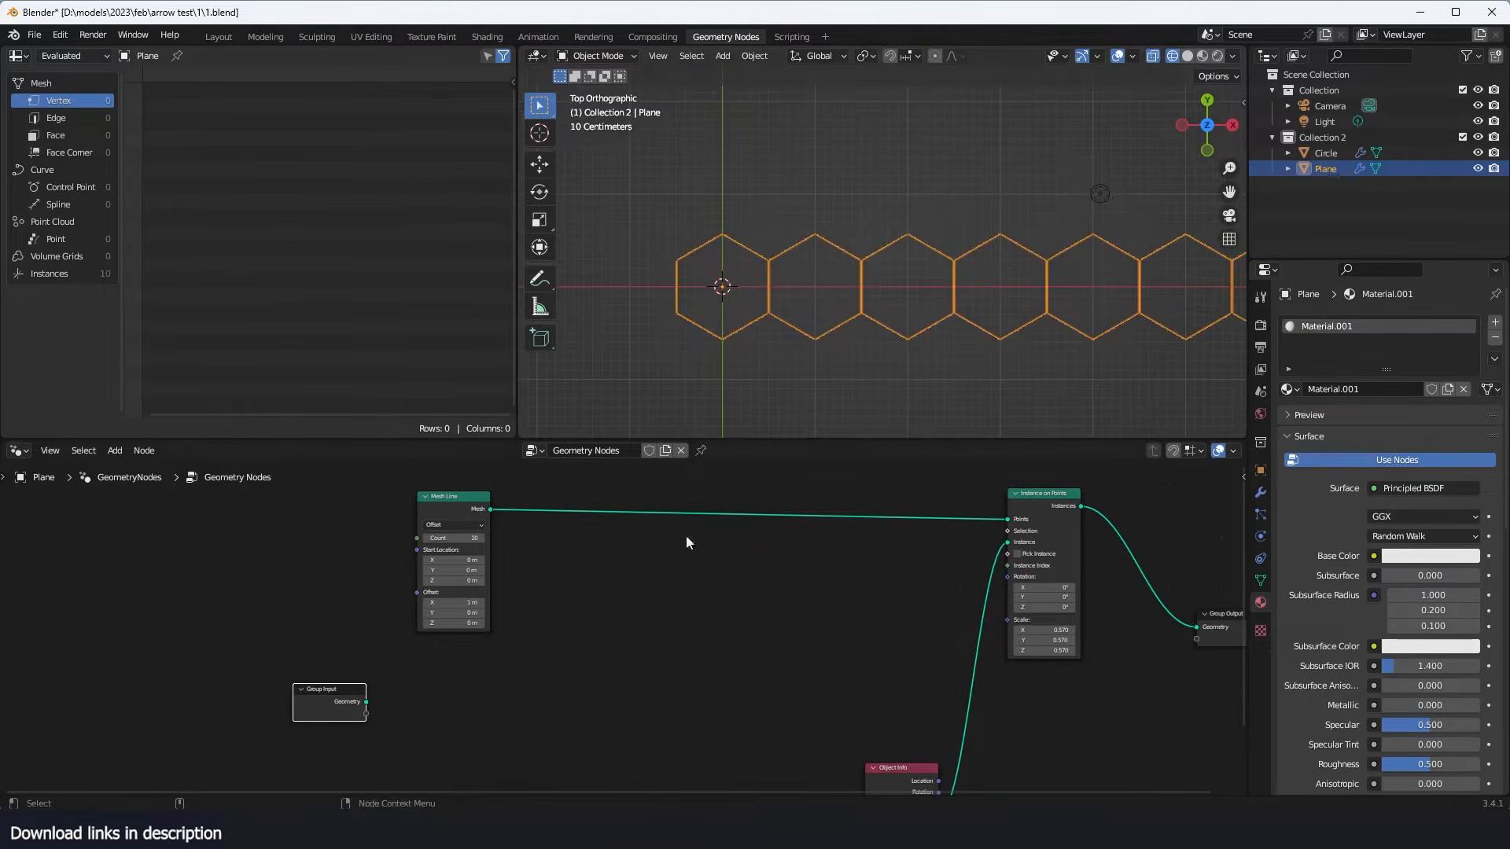
pyautogui.scroll(2, 818, 255)
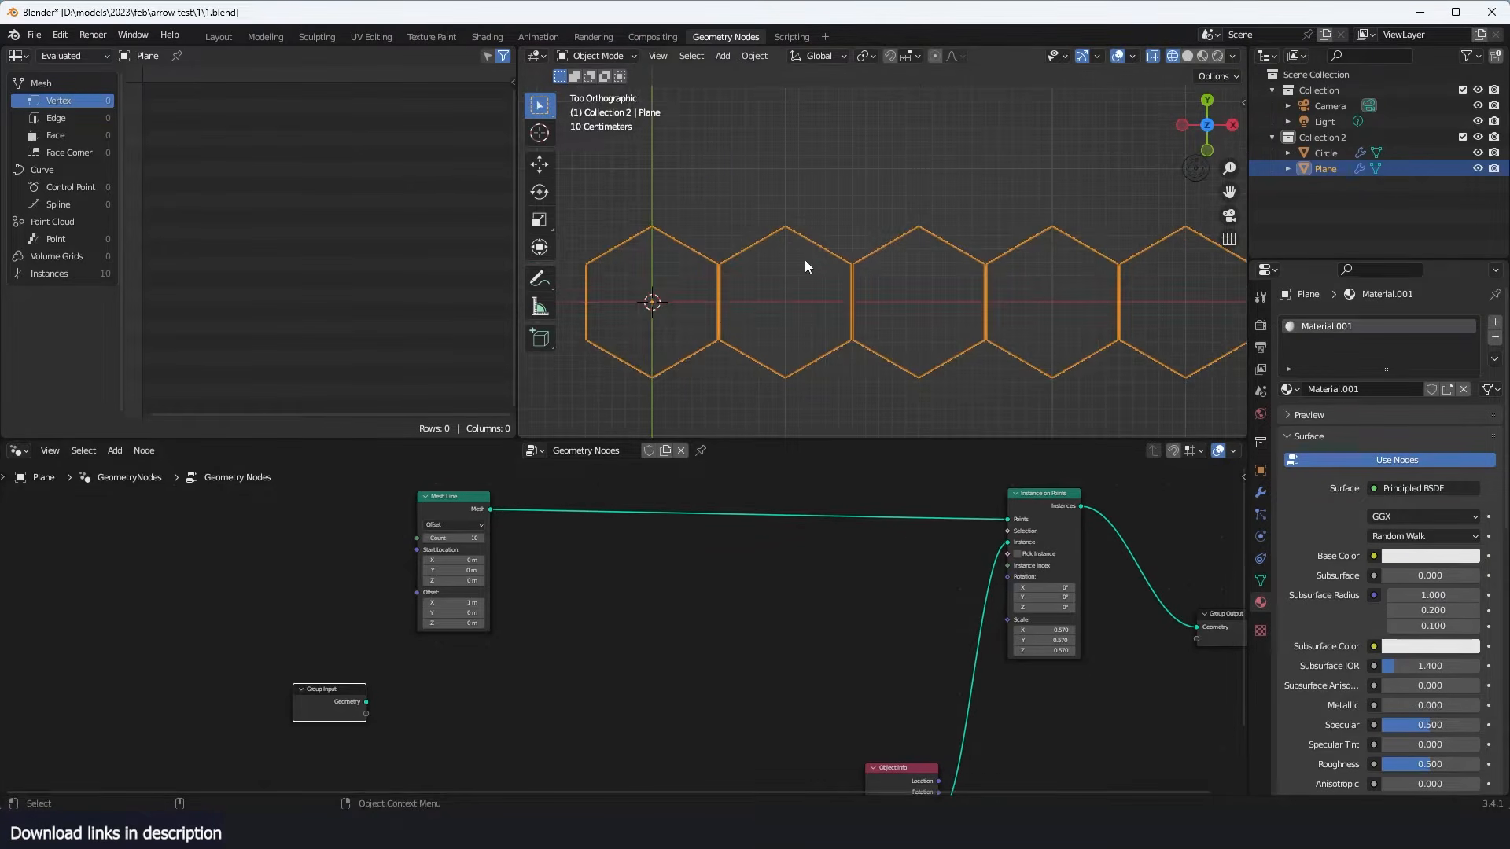
# - Sketch annotation strokes over the first two hexagons of the row, starting from their centres, and return to the Move tool
pyautogui.click(540, 280)
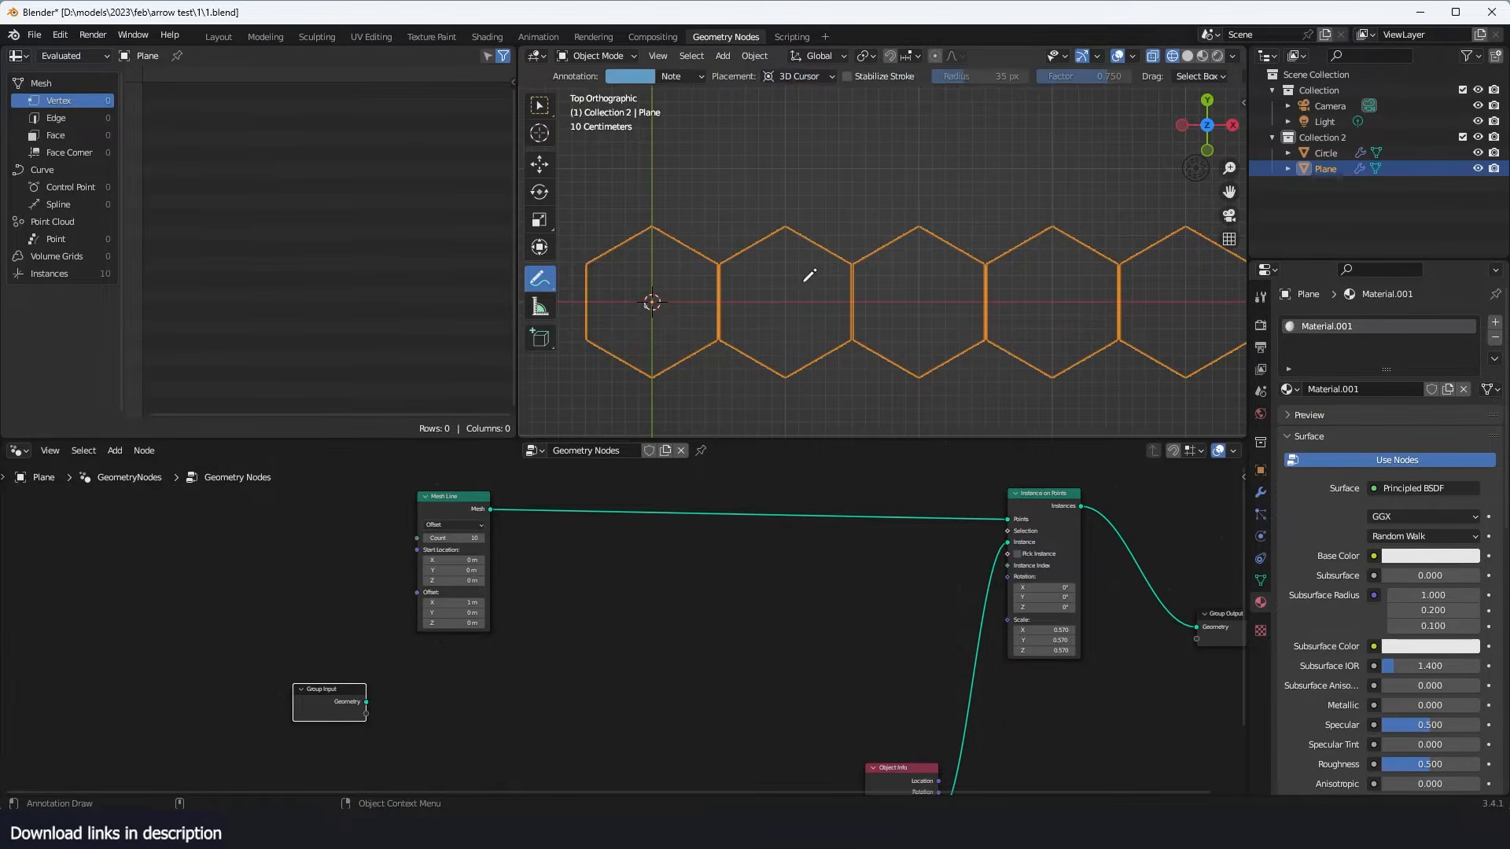
pyautogui.moveTo(781, 290); pyautogui.dragTo(769, 298)
pyautogui.moveTo(655, 301); pyautogui.dragTo(714, 194)
pyautogui.click(539, 164)
pyautogui.scroll(-3, 800, 210)
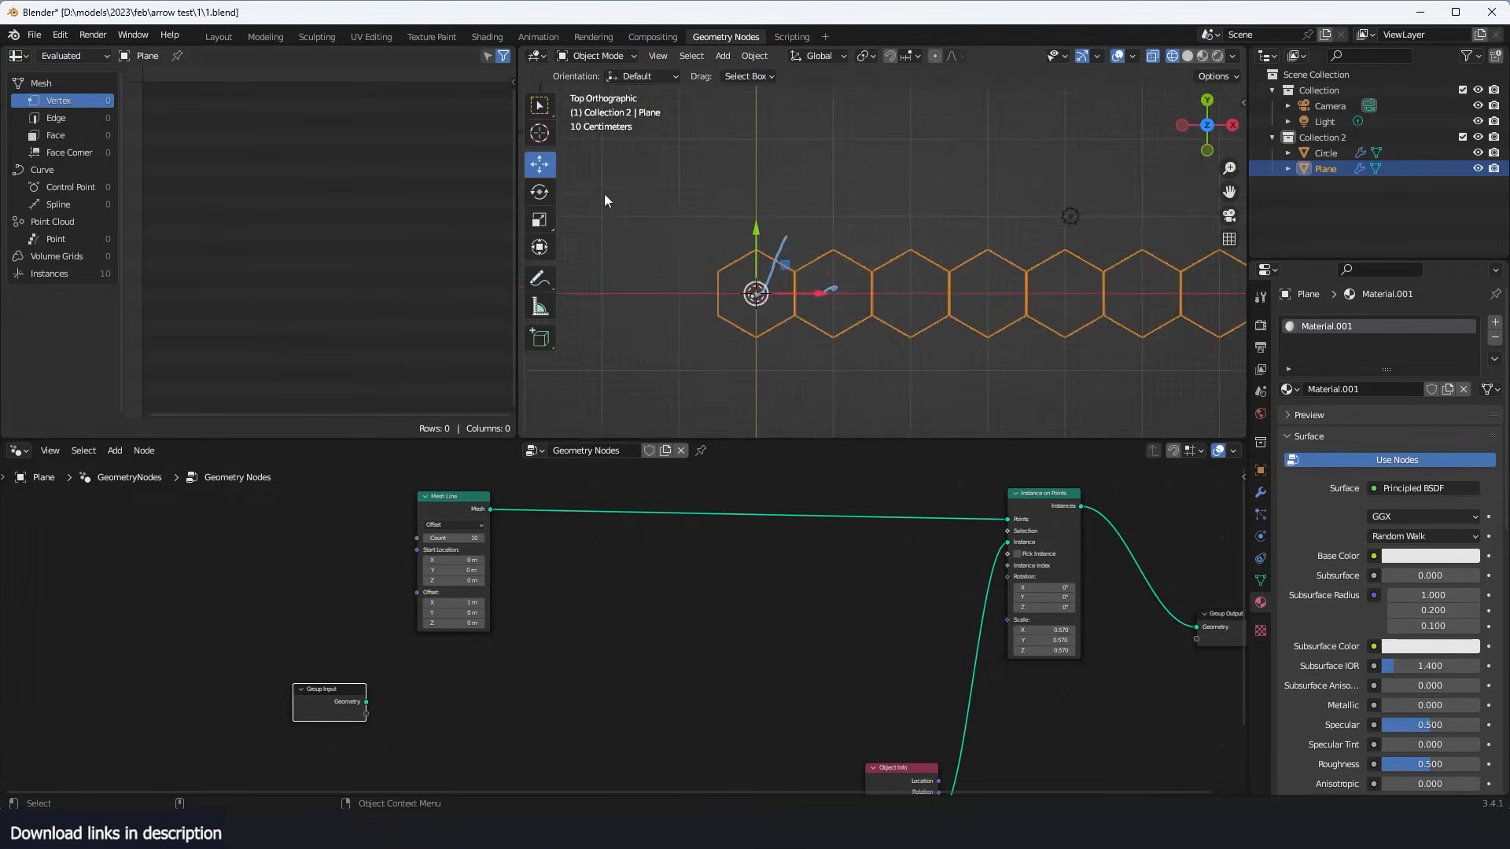
pyautogui.scroll(-1, 664, 230)
pyautogui.click(1477, 153)
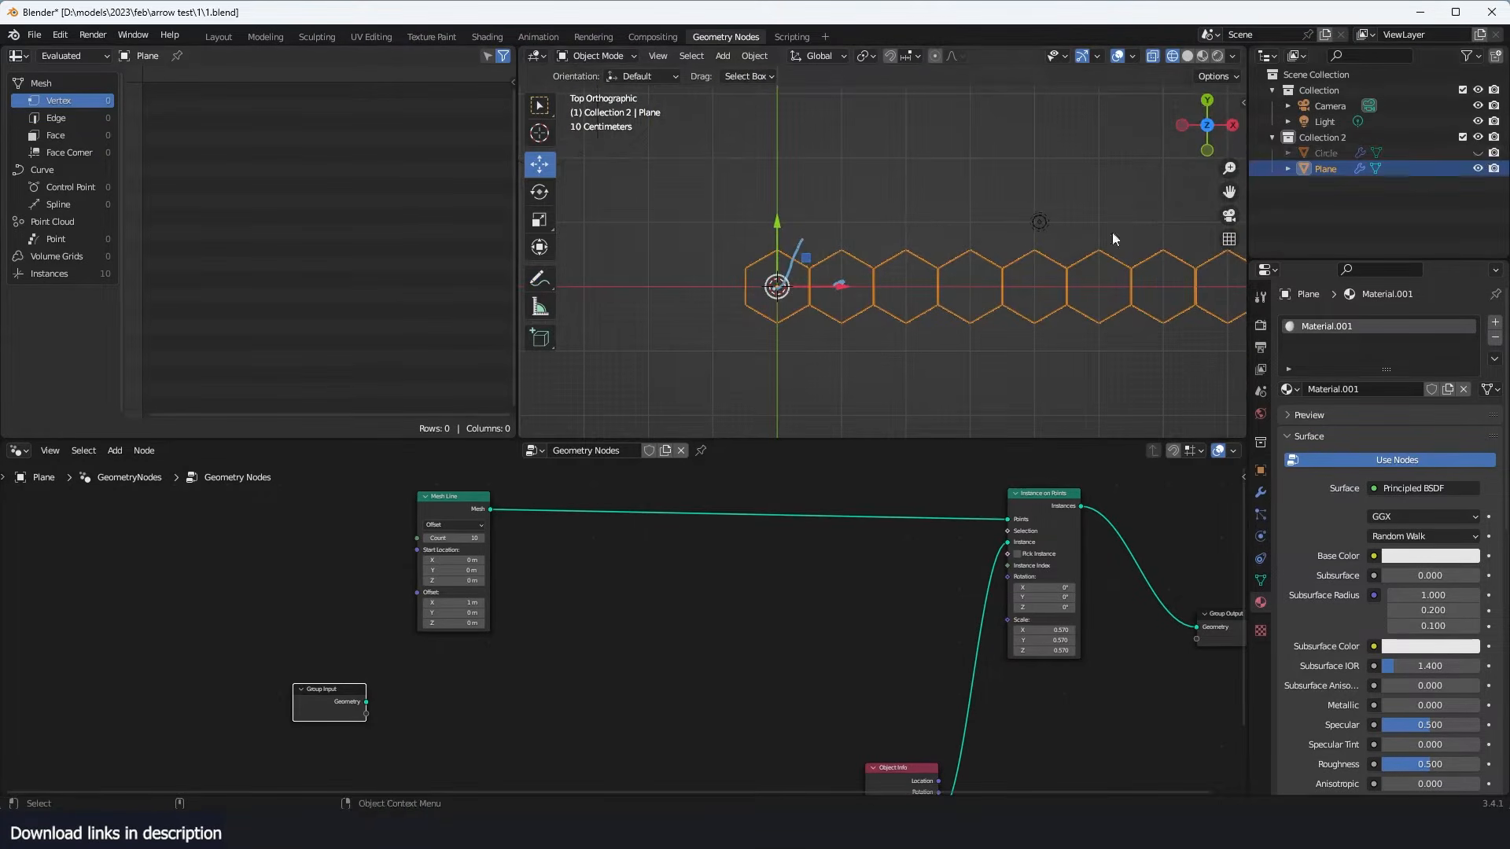
pyautogui.keyDown('shift'); pyautogui.moveTo(893, 269); pyautogui.dragTo(934, 280, button='middle'); pyautogui.keyUp('shift')
pyautogui.click(1477, 153)
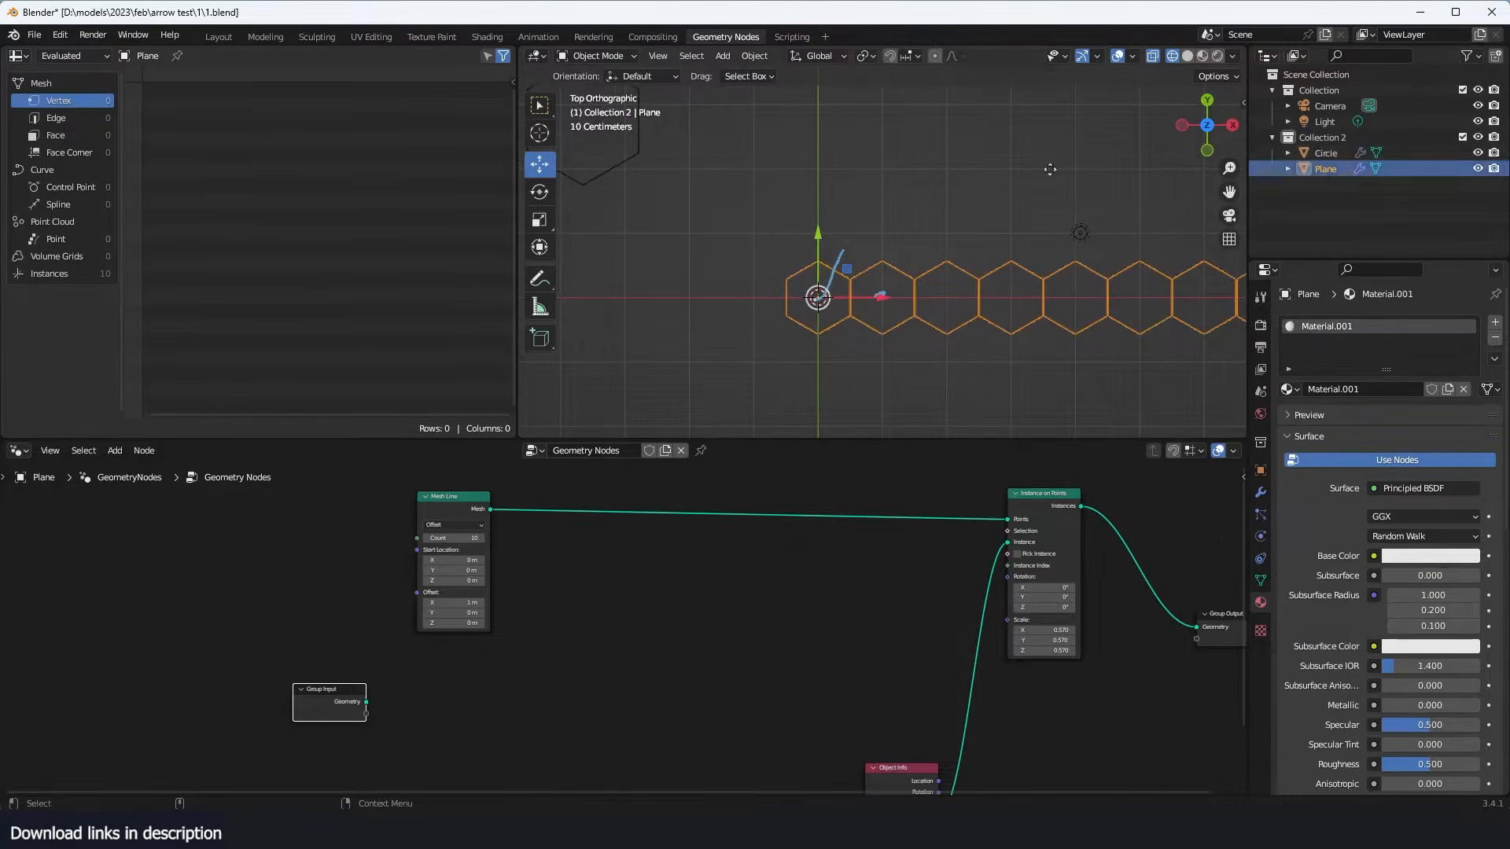
# - Duplicate the source hexagon twice, nesting one copy diagonally above it and placing the other directly beside it
pyautogui.click(654, 155)
pyautogui.keyDown('shift'); pyautogui.moveTo(613, 199); pyautogui.dragTo(690, 309, button='middle'); pyautogui.keyUp('shift')
pyautogui.hotkey('shift', 'd')
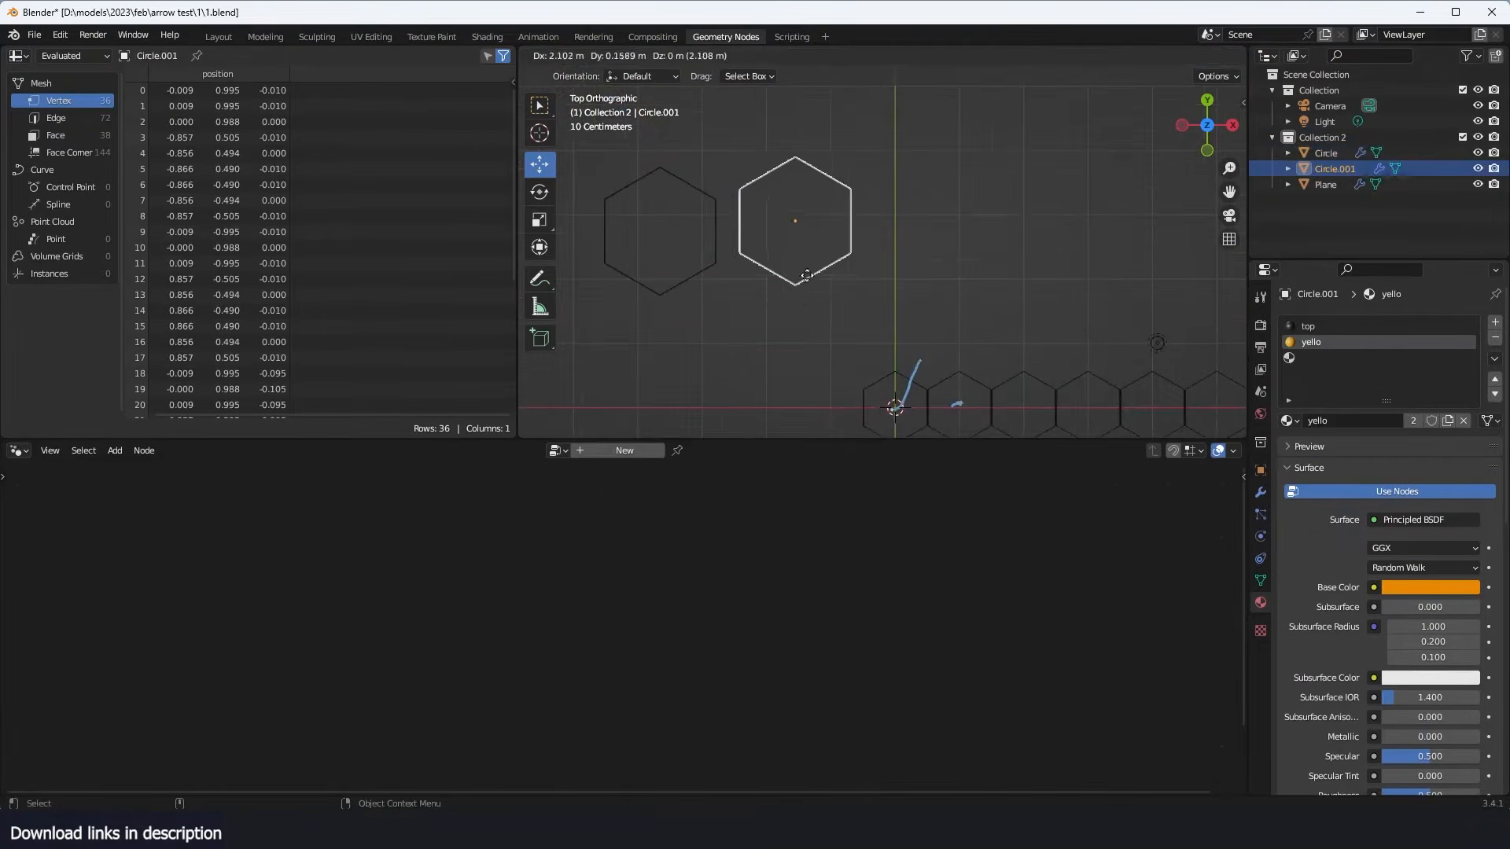
pyautogui.click(736, 211)
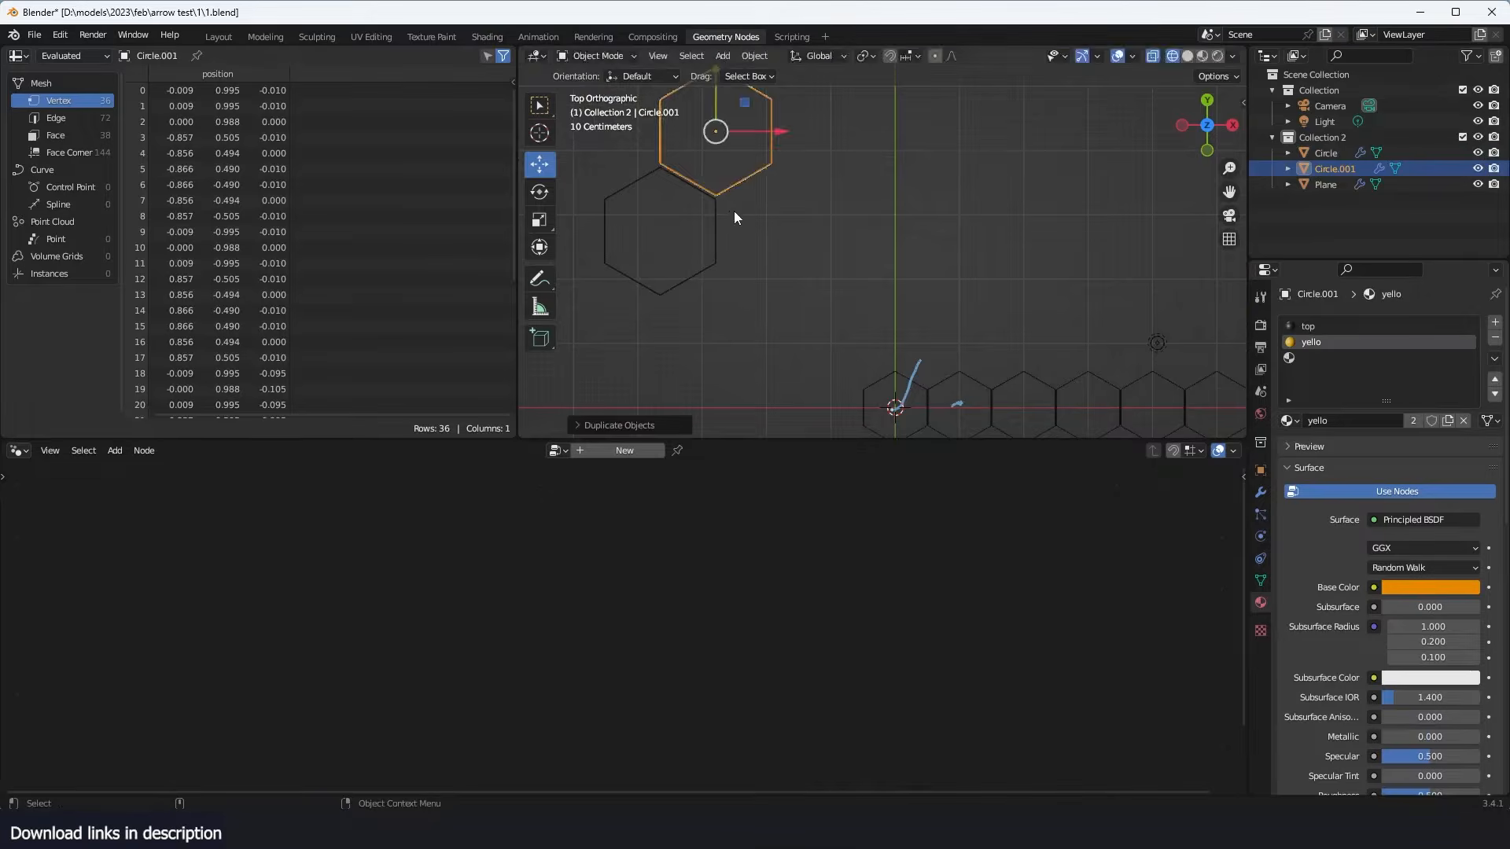
pyautogui.hotkey('shift', 'd')
pyautogui.click(791, 308)
pyautogui.scroll(-2, 815, 305)
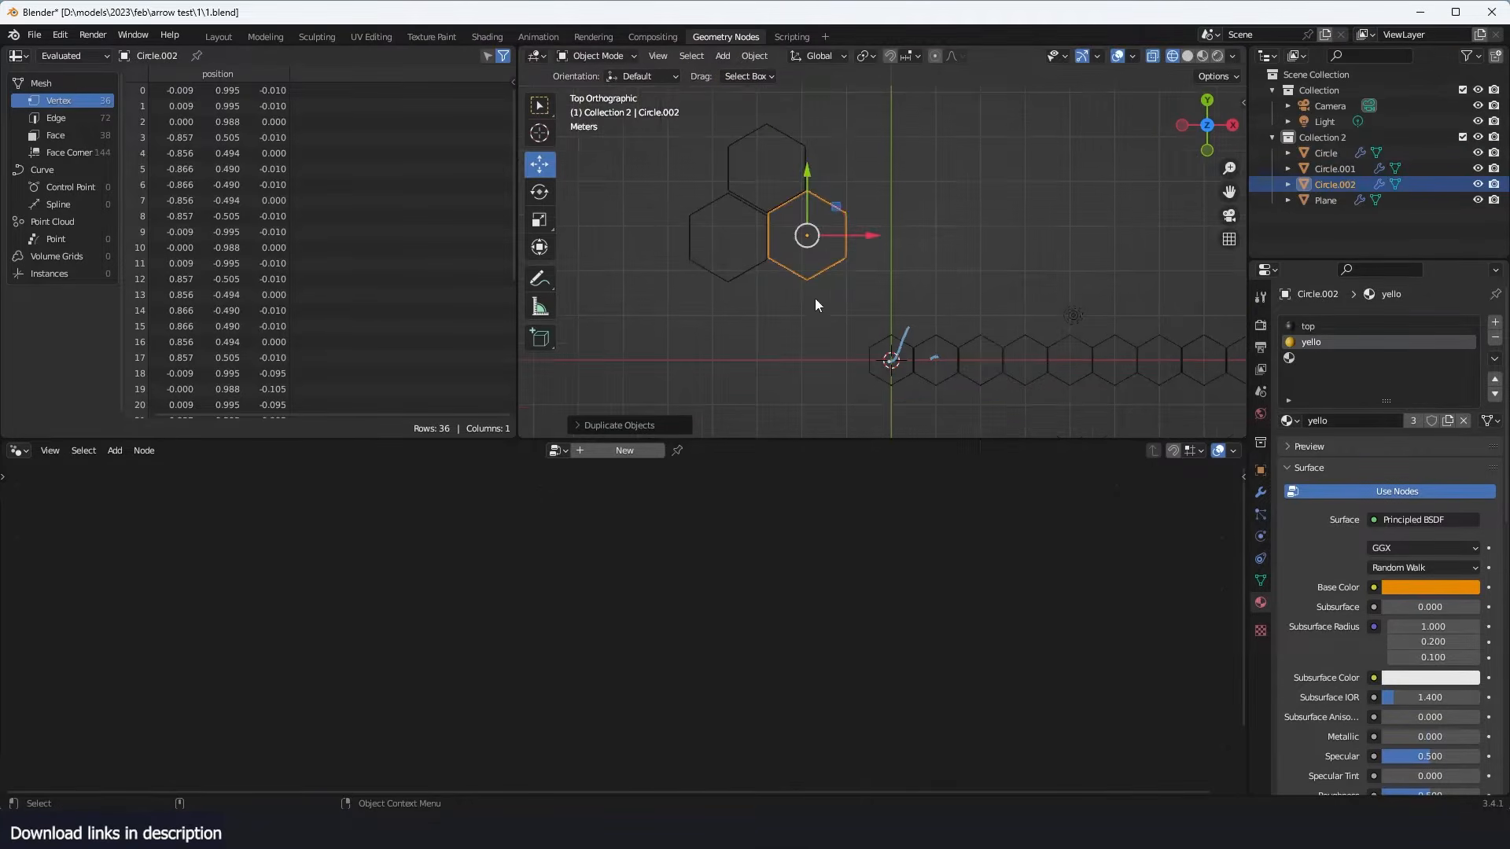
# - Duplicate both hexagon copies together and place the new pair alongside to extend the honeycomb pattern
pyautogui.moveTo(778, 157); pyautogui.dragTo(840, 228)
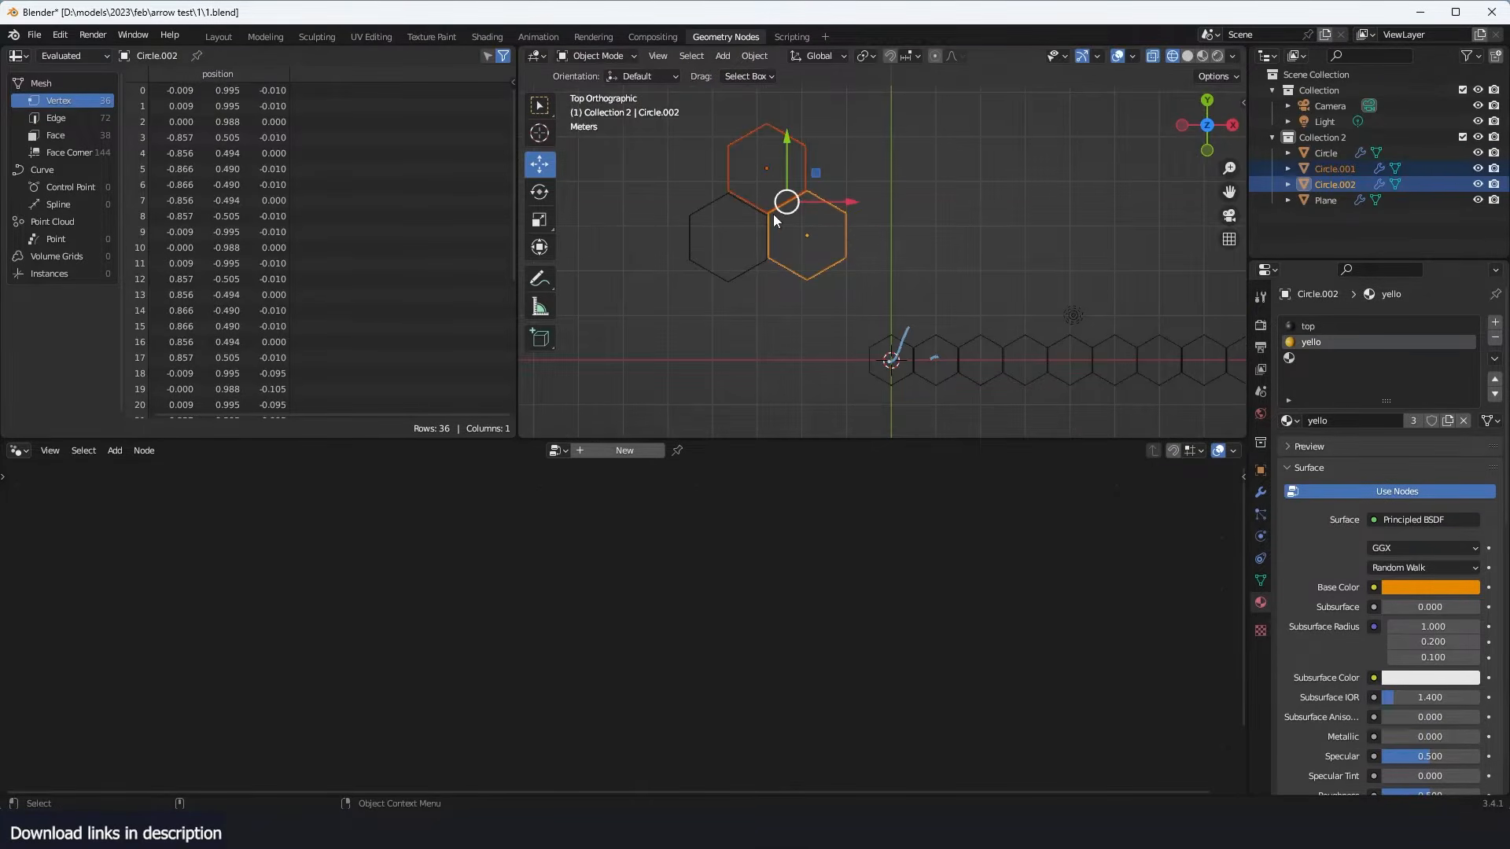
pyautogui.hotkey('shift', 'd')
pyautogui.click(852, 211)
# - Delete the four duplicated hexagons, keeping only the original source hexagon
pyautogui.moveTo(977, 139); pyautogui.dragTo(797, 211)
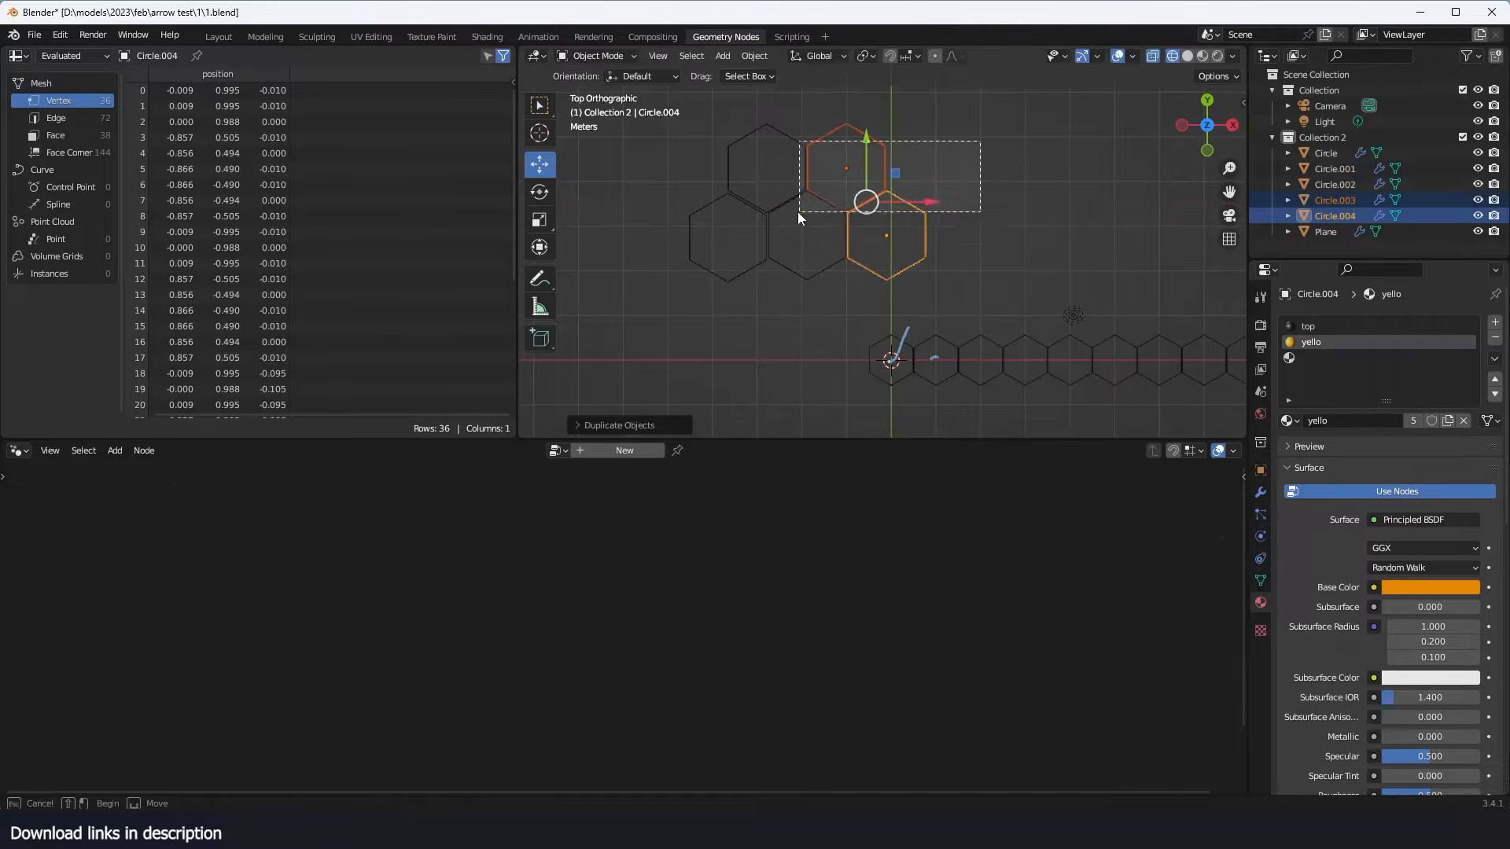
pyautogui.press('Delete')
pyautogui.keyDown('shift'); pyautogui.moveTo(923, 339); pyautogui.dragTo(748, 235, button='middle'); pyautogui.keyUp('shift')
# - Select the Plane hexagon row and preview the Mesh Line node's output in the viewport
pyautogui.scroll(3, 794, 213)
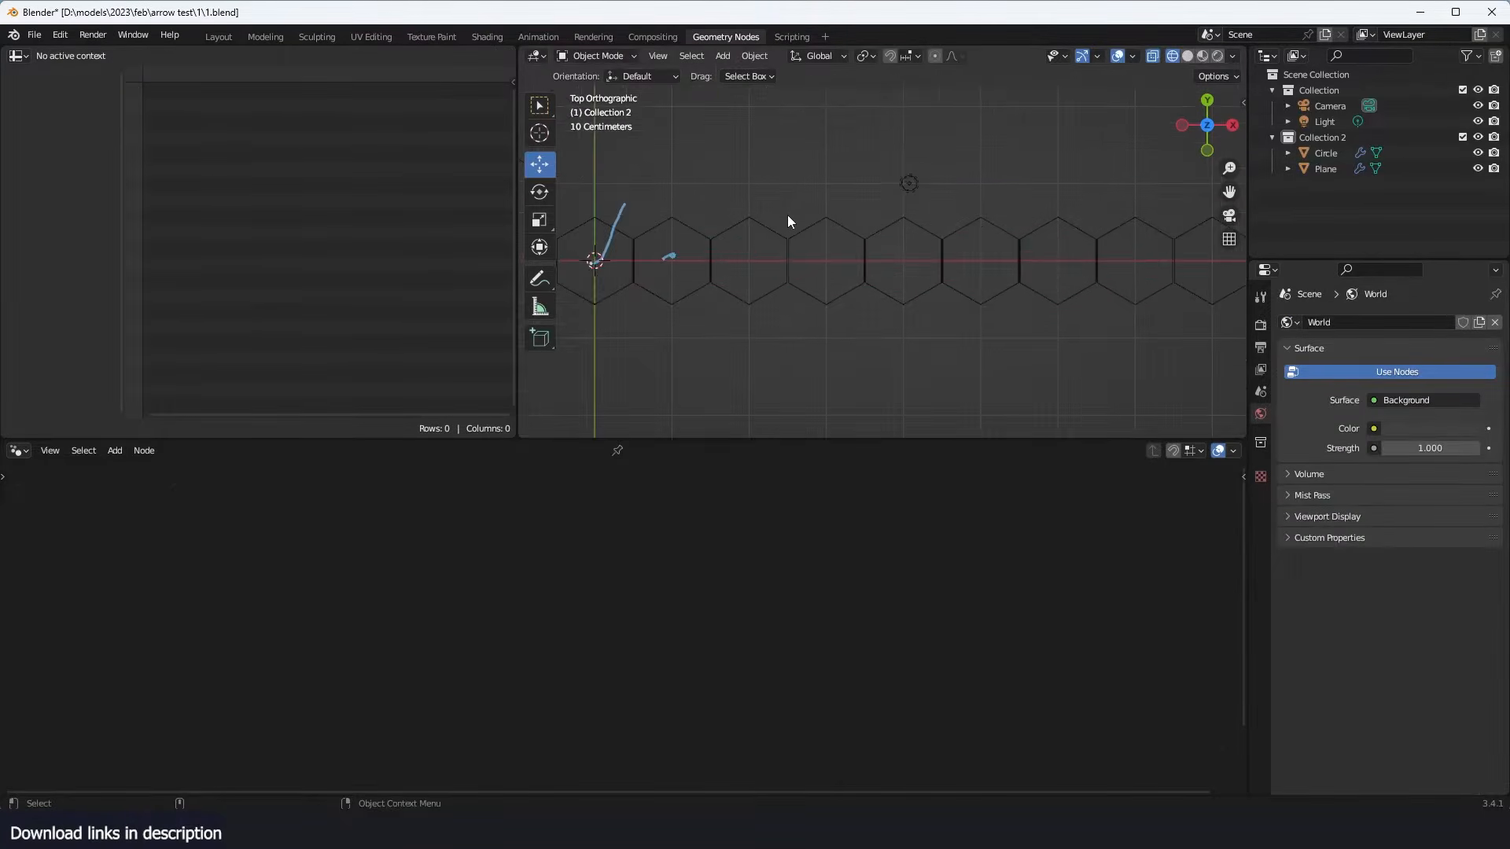
pyautogui.click(787, 215)
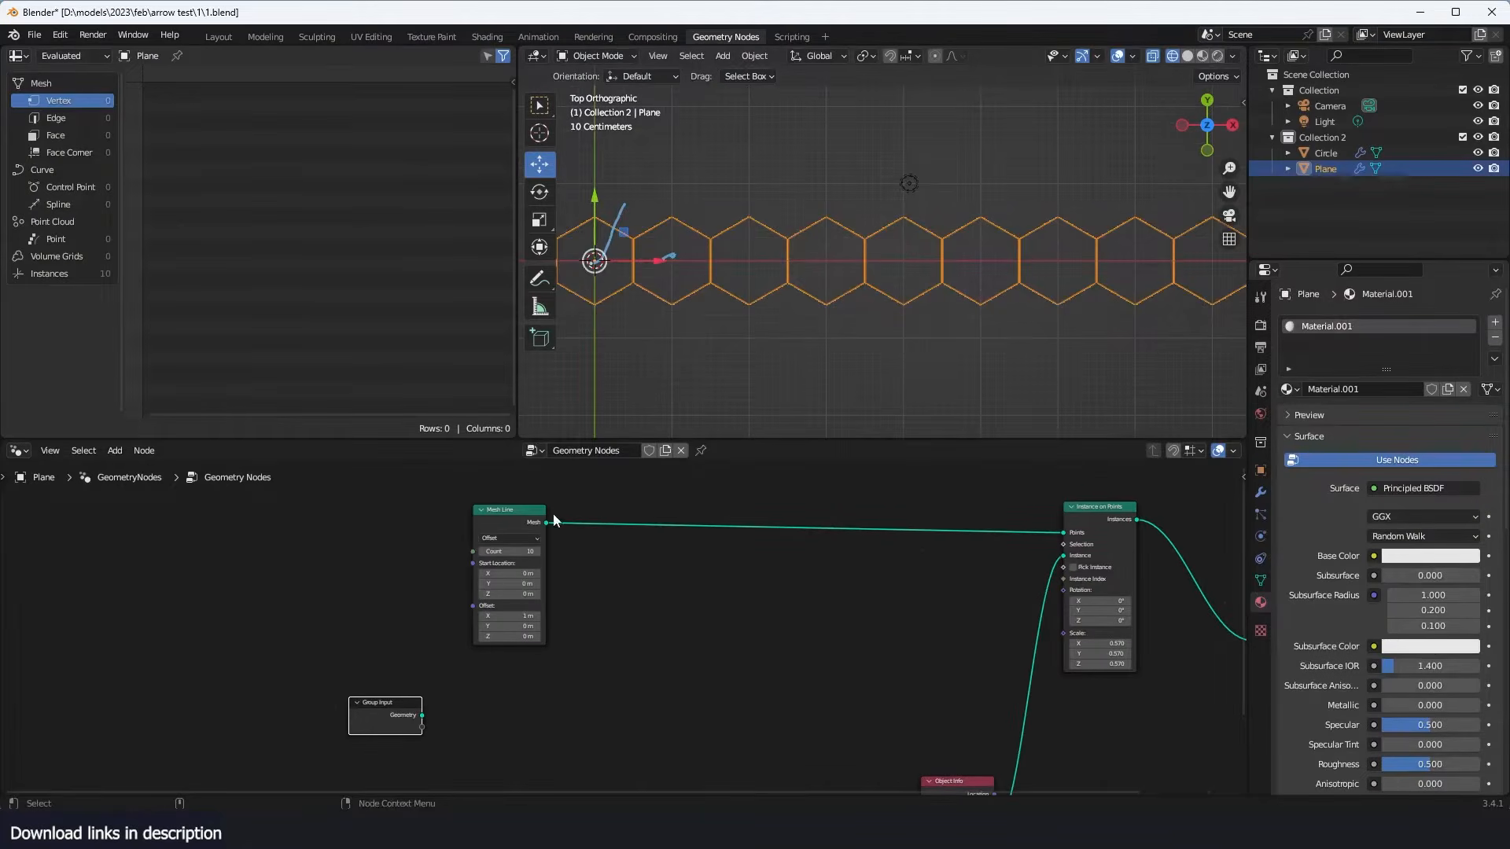
pyautogui.keyDown('ctrl'); pyautogui.keyDown('shift'); pyautogui.click(513, 522); pyautogui.keyUp('shift'); pyautogui.keyUp('ctrl')
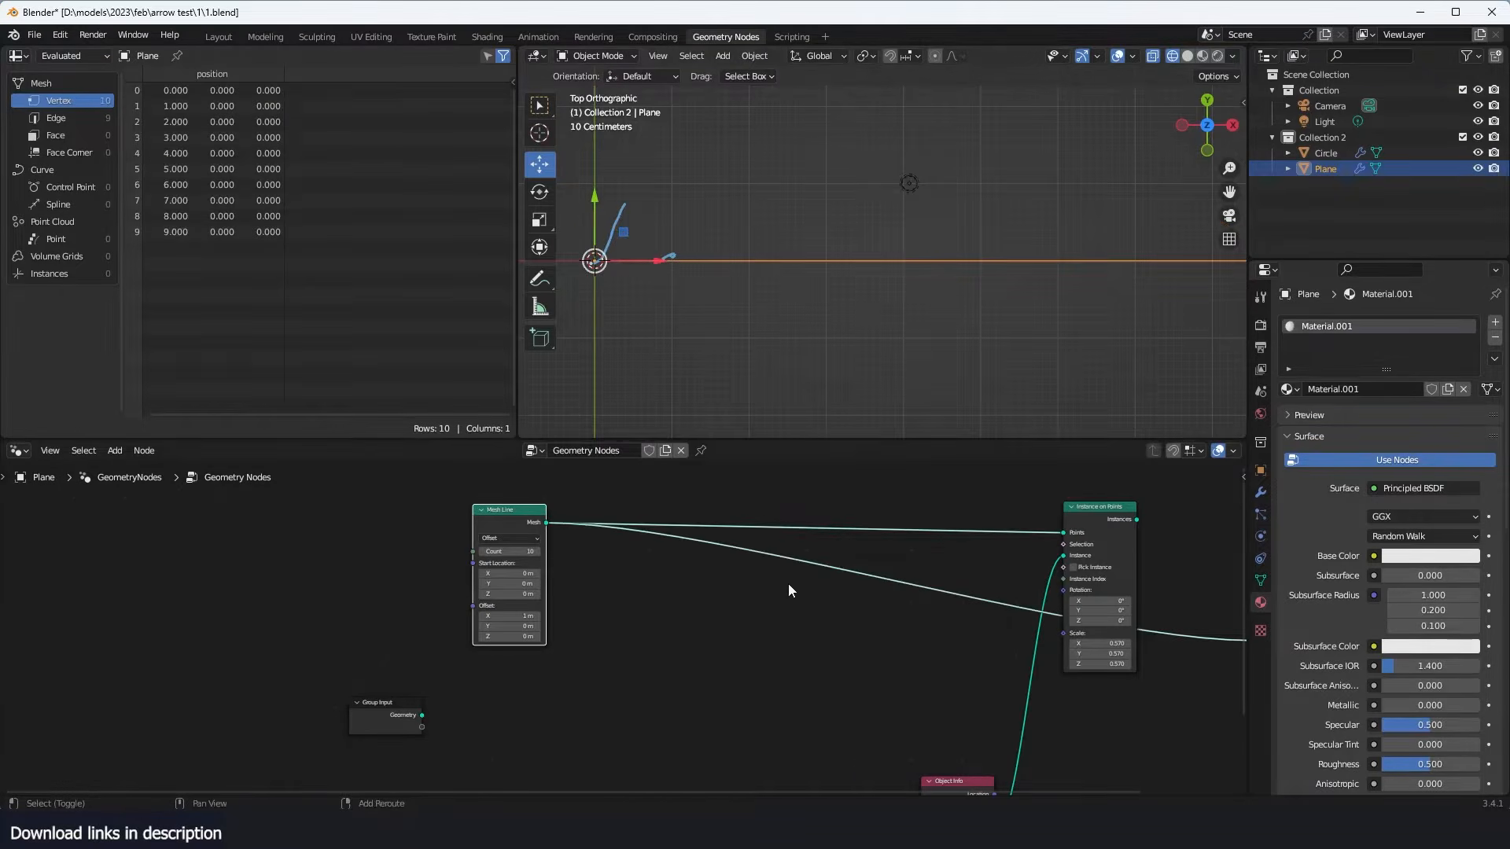
# - Add a Mesh to Points node on the preview link between Mesh Line and the group output
pyautogui.hotkey('shift', 'a')
pyautogui.click(728, 451)
pyautogui.write('to po')
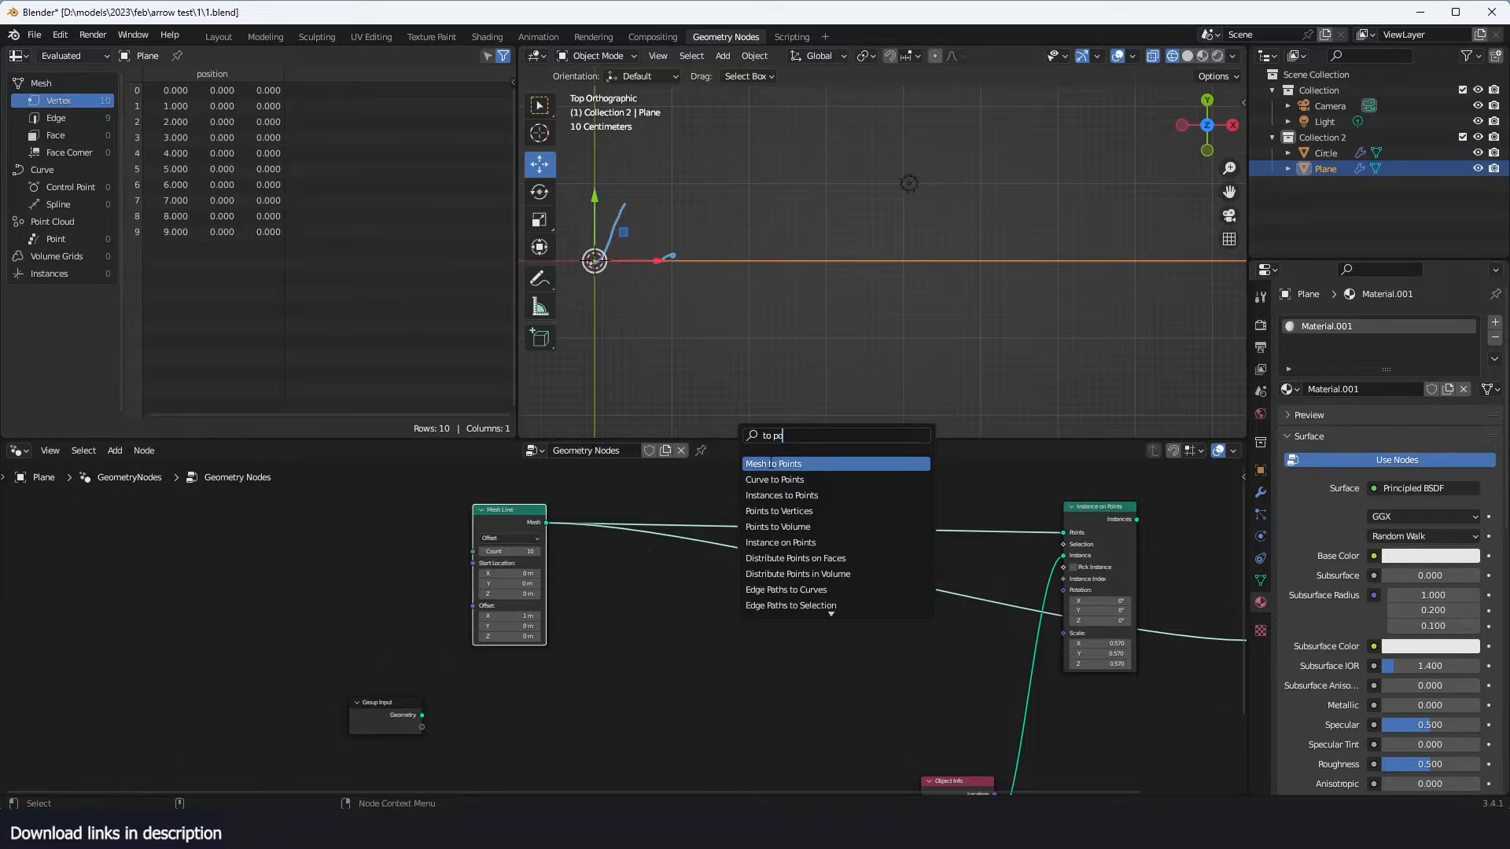
pyautogui.click(771, 464)
pyautogui.click(810, 574)
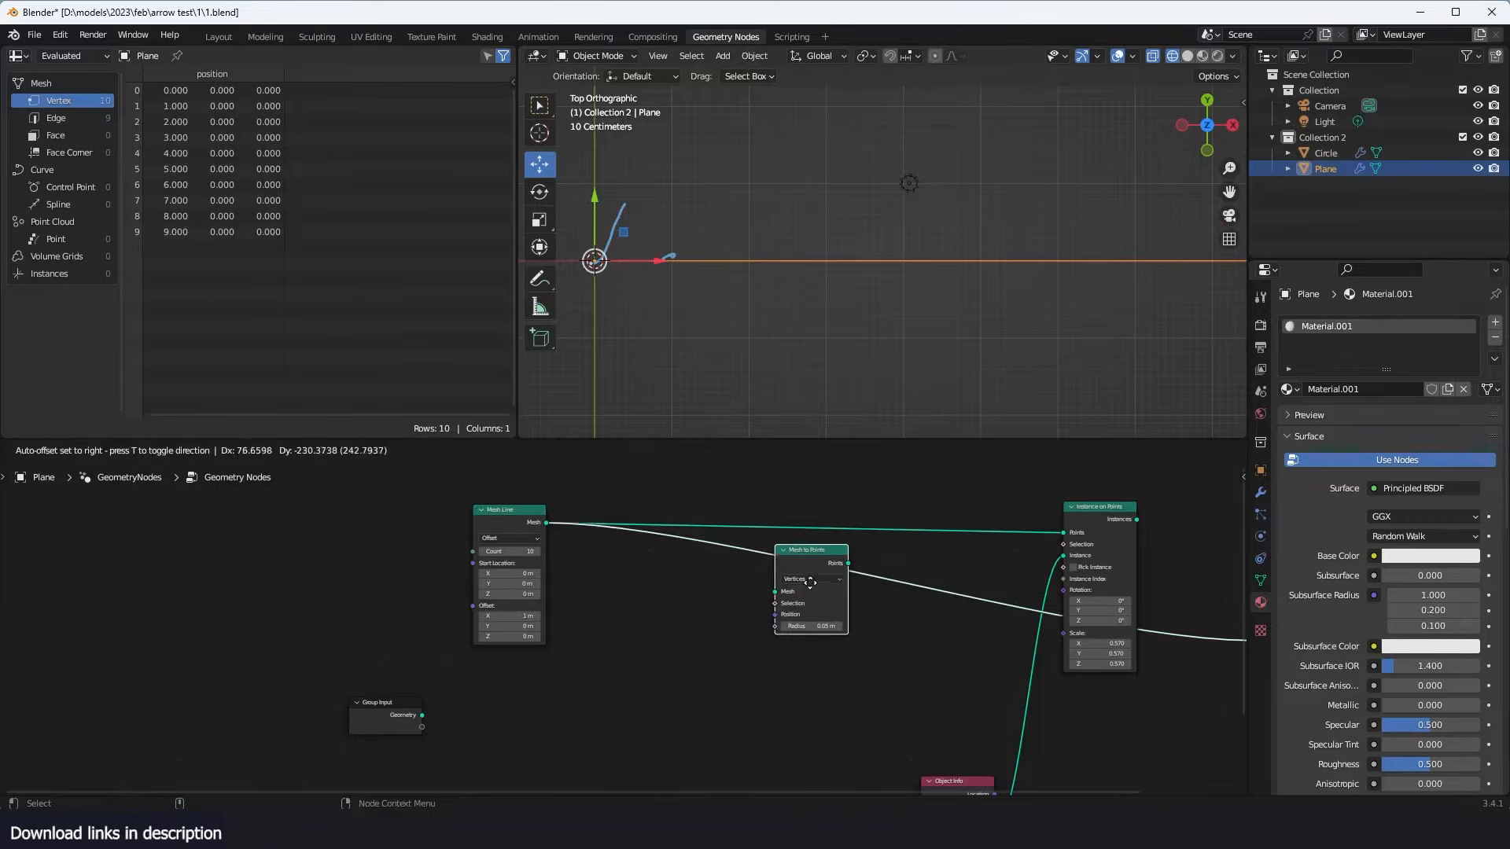
pyautogui.scroll(3, 742, 252)
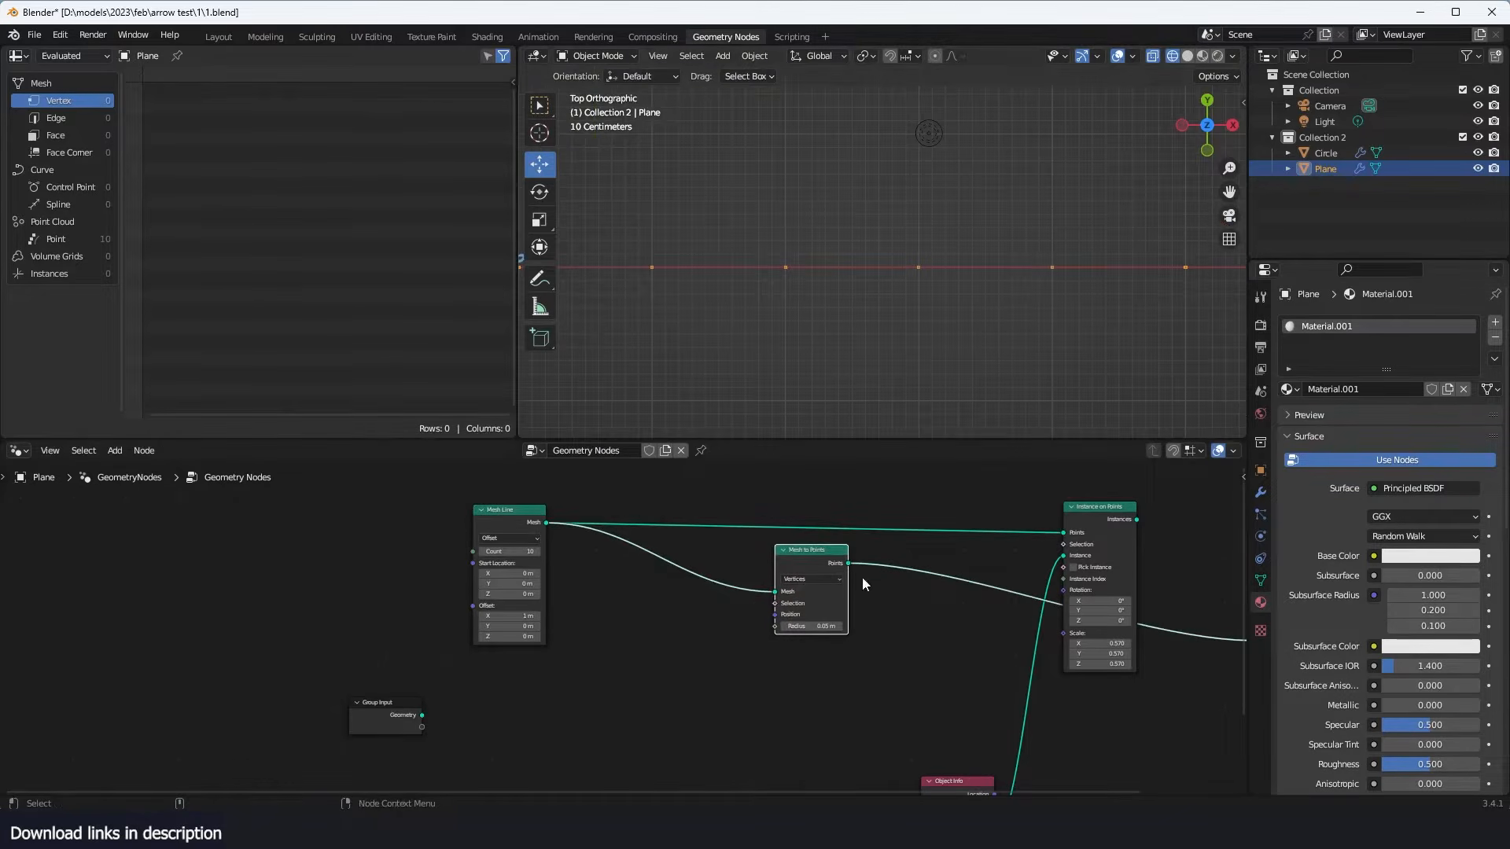
# - Merge the Mesh to Points and Instance on Points outputs with Join Geometry, and run both Mesh Line links through one reroute
pyautogui.keyDown('ctrl'); pyautogui.keyDown('shift'); pyautogui.moveTo(824, 560); pyautogui.dragTo(1085, 517, button='right'); pyautogui.keyUp('shift'); pyautogui.keyUp('ctrl')
pyautogui.scroll(-3, 909, 384)
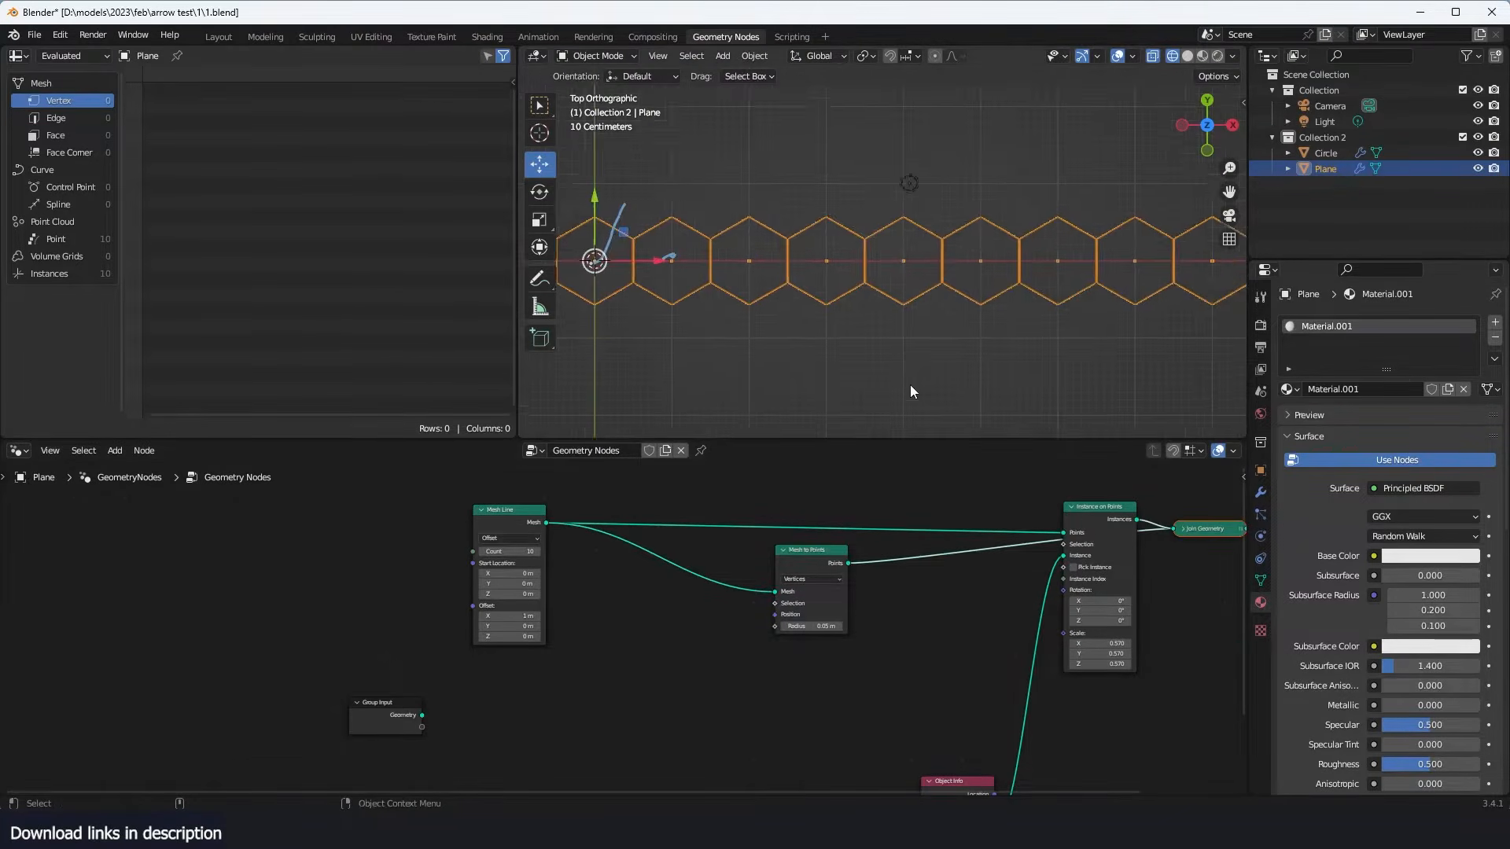
pyautogui.keyDown('shift'); pyautogui.moveTo(909, 386); pyautogui.dragTo(977, 376, button='middle'); pyautogui.keyUp('shift')
pyautogui.click(839, 302)
pyautogui.moveTo(823, 550); pyautogui.dragTo(913, 539)
pyautogui.keyDown('shift'); pyautogui.moveTo(787, 598); pyautogui.dragTo(847, 467, button='right'); pyautogui.keyUp('shift')
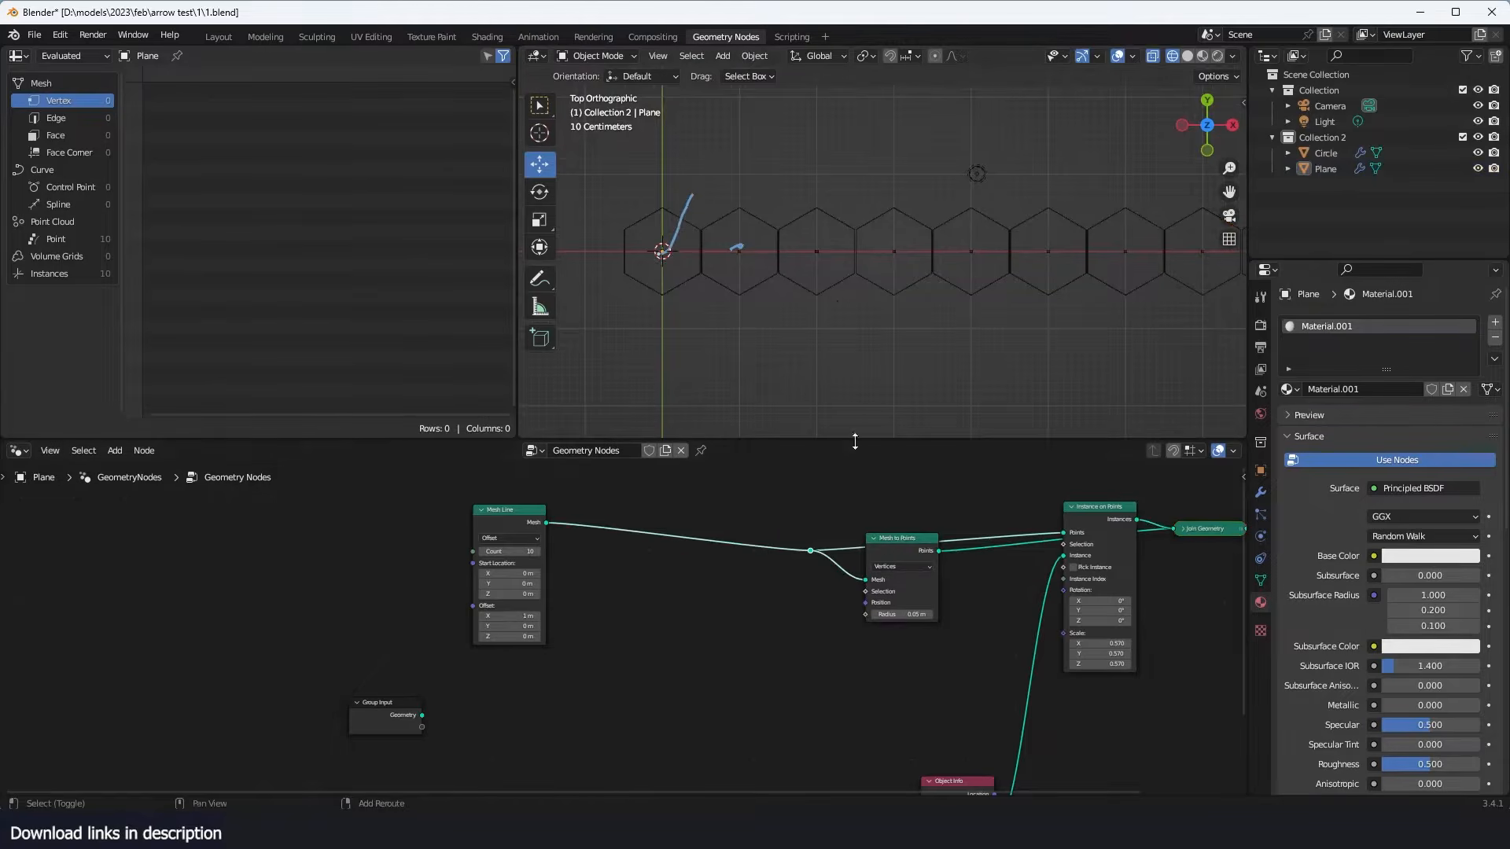
# - Erase the annotation strokes drawn over the hexagons and return to the Move tool
pyautogui.scroll(2, 720, 240)
pyautogui.press('b')
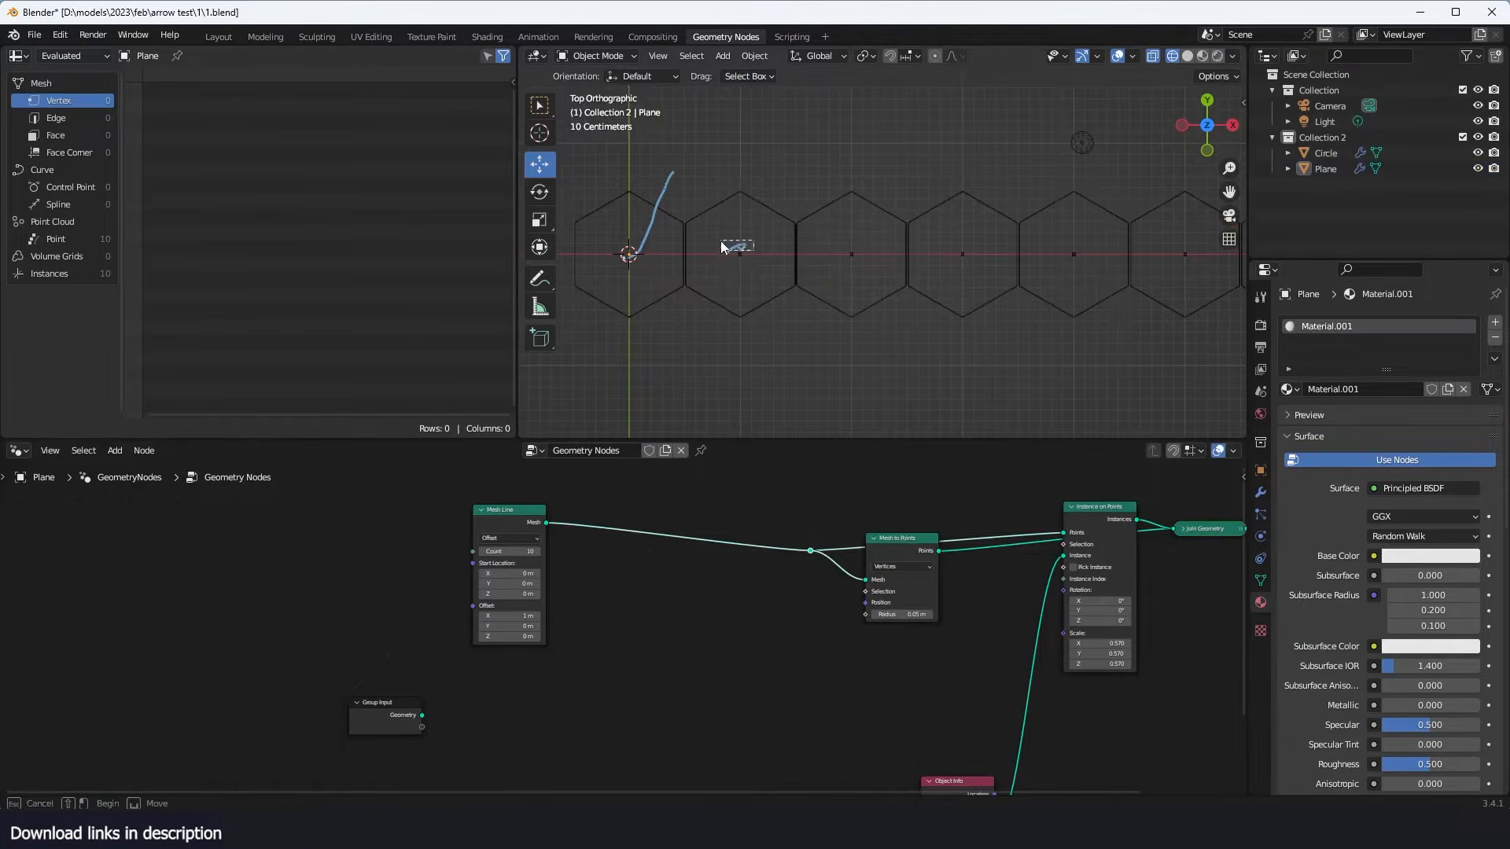
pyautogui.moveTo(720, 240); pyautogui.dragTo(714, 238)
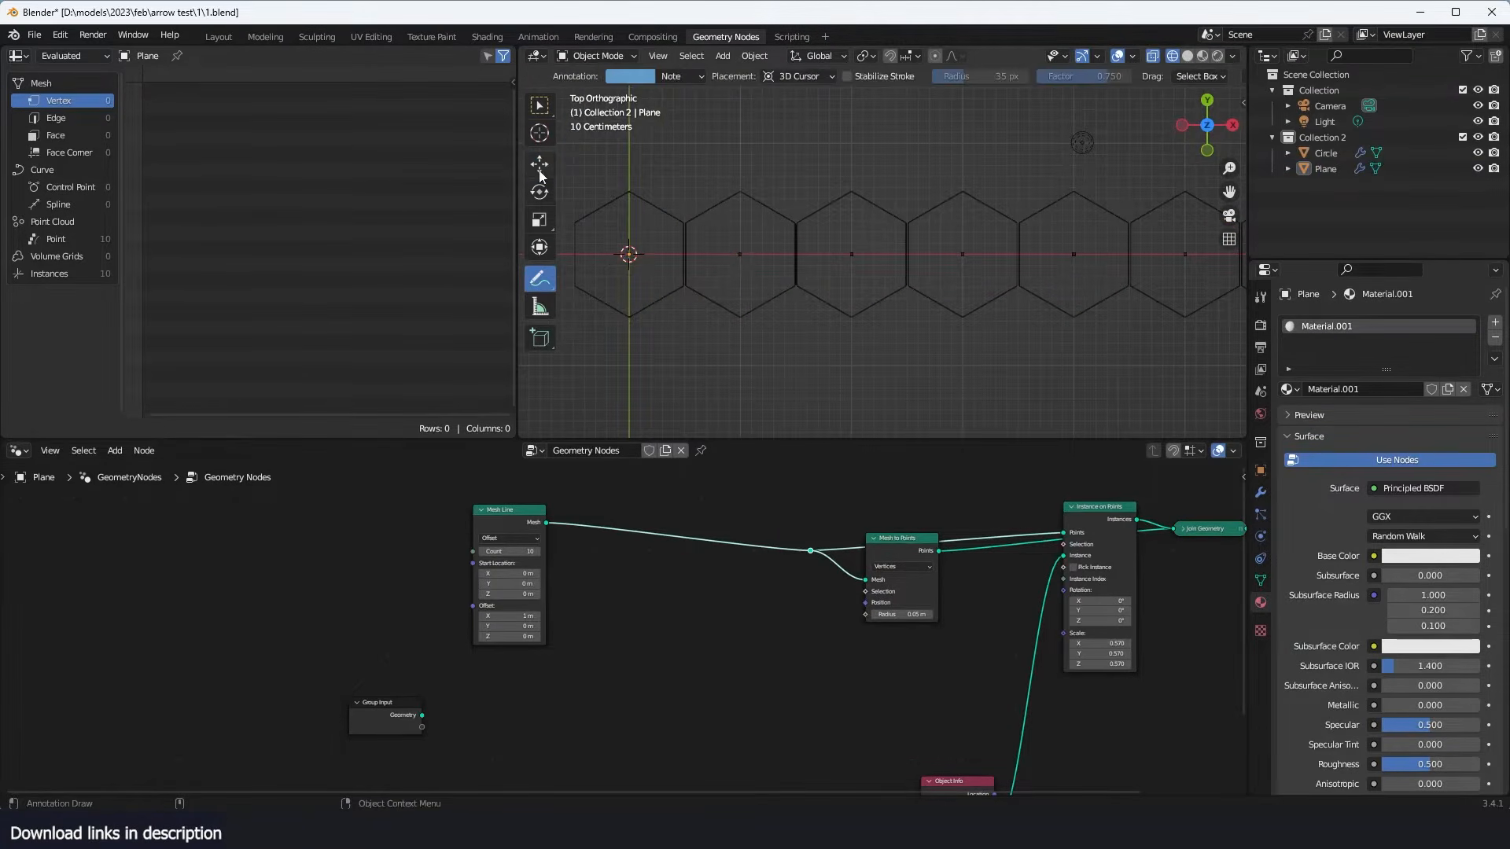
pyautogui.click(539, 171)
# - Insert a Set Position node on the link between Mesh Line and the reroute
pyautogui.scroll(1, 790, 550)
pyautogui.hotkey('shift', 'a')
pyautogui.write('se')
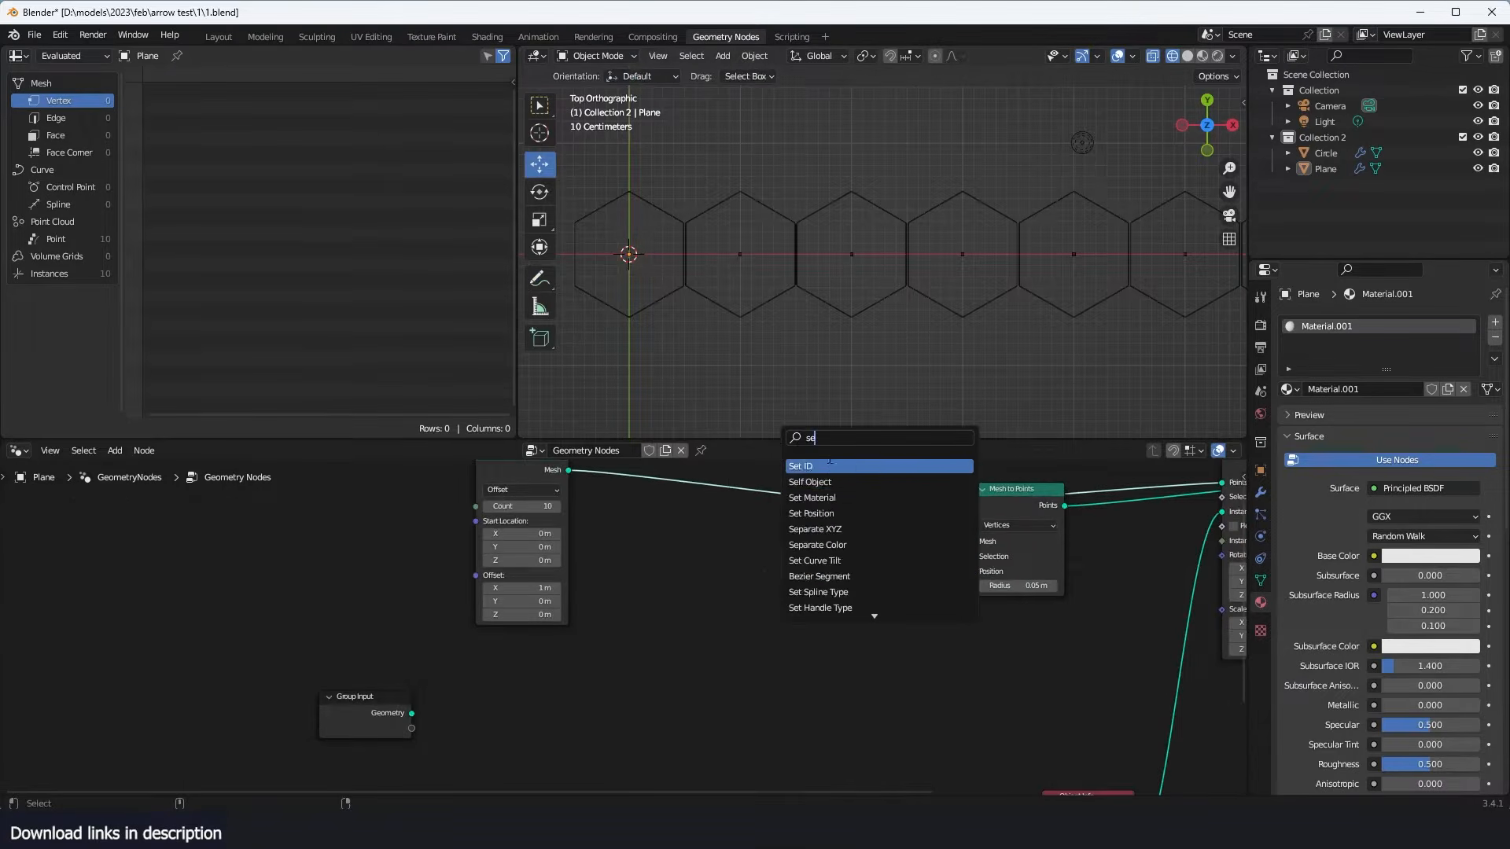
pyautogui.click(818, 514)
pyautogui.click(825, 530)
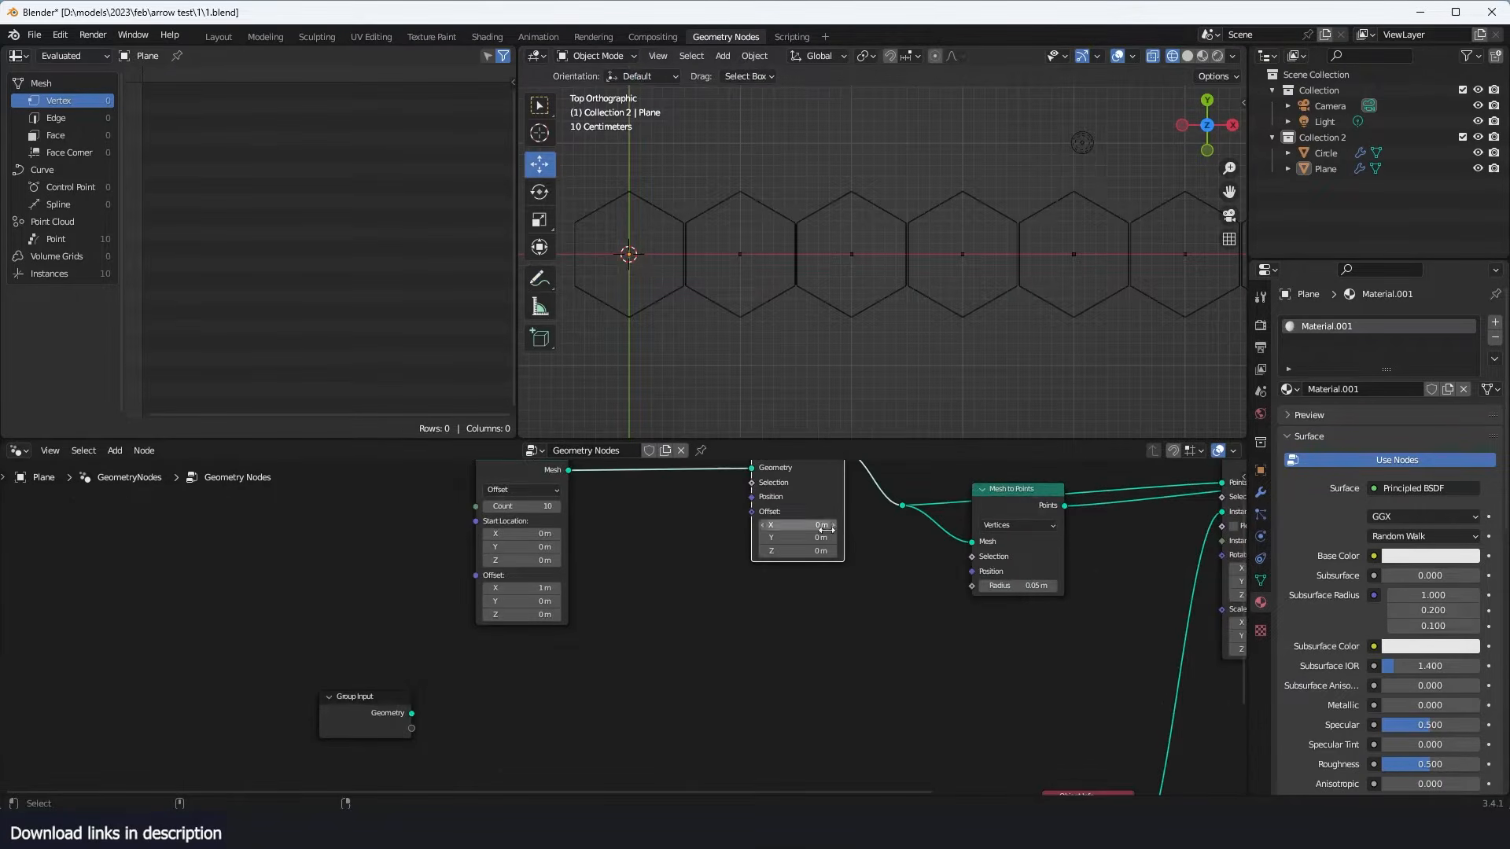
# - Try a Set Position Y offset of 0.25 m on the hexagon row and reset it to 0
pyautogui.moveTo(826, 528); pyautogui.dragTo(832, 620, button='middle')
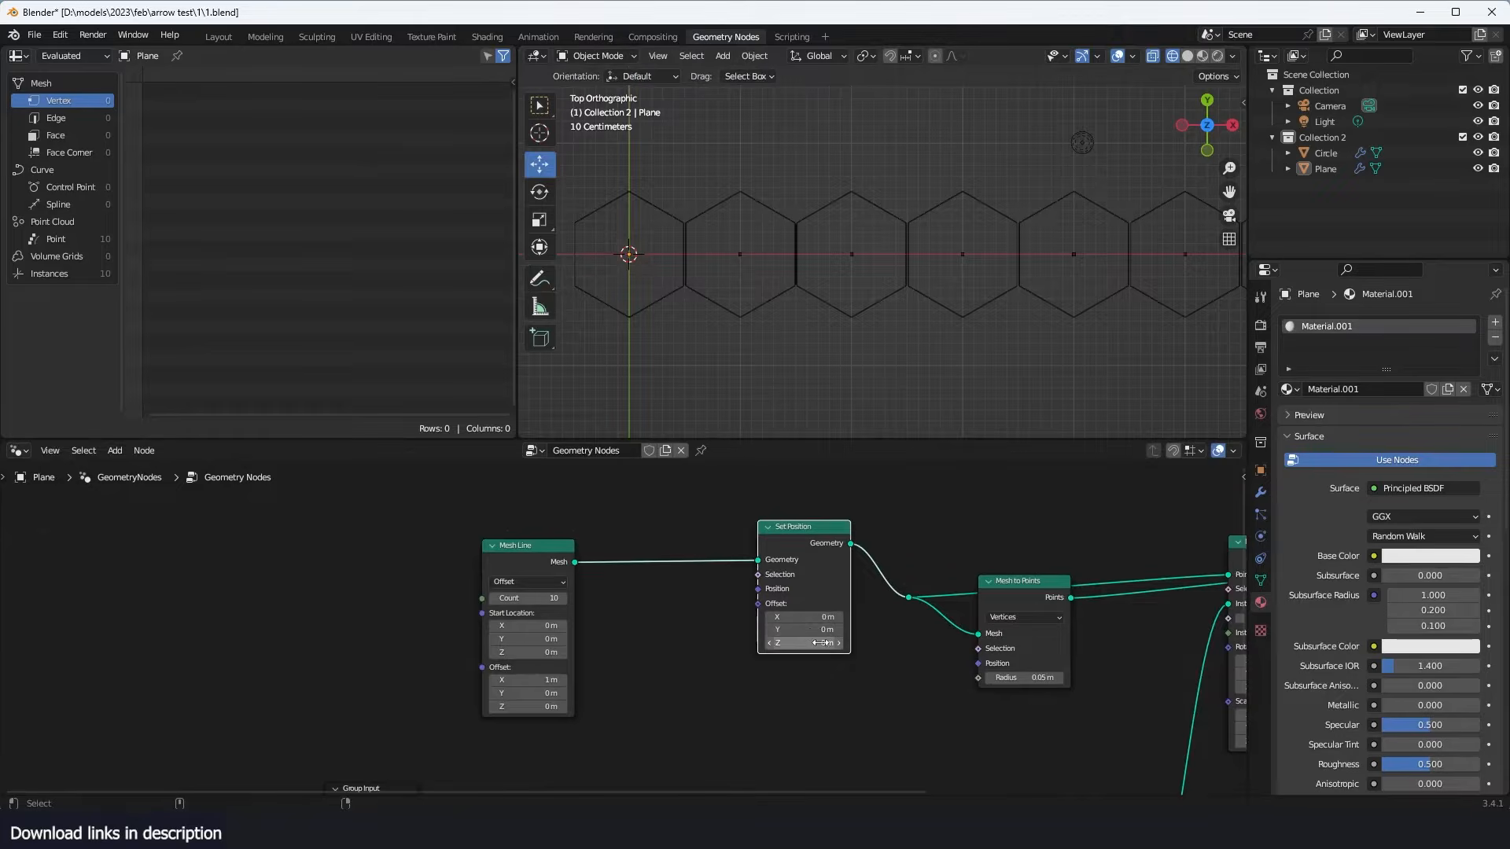
pyautogui.moveTo(818, 629)
pyautogui.mouseDown()
pyautogui.moveTo(845, 629)
pyautogui.moveTo(824, 612)
pyautogui.mouseUp()
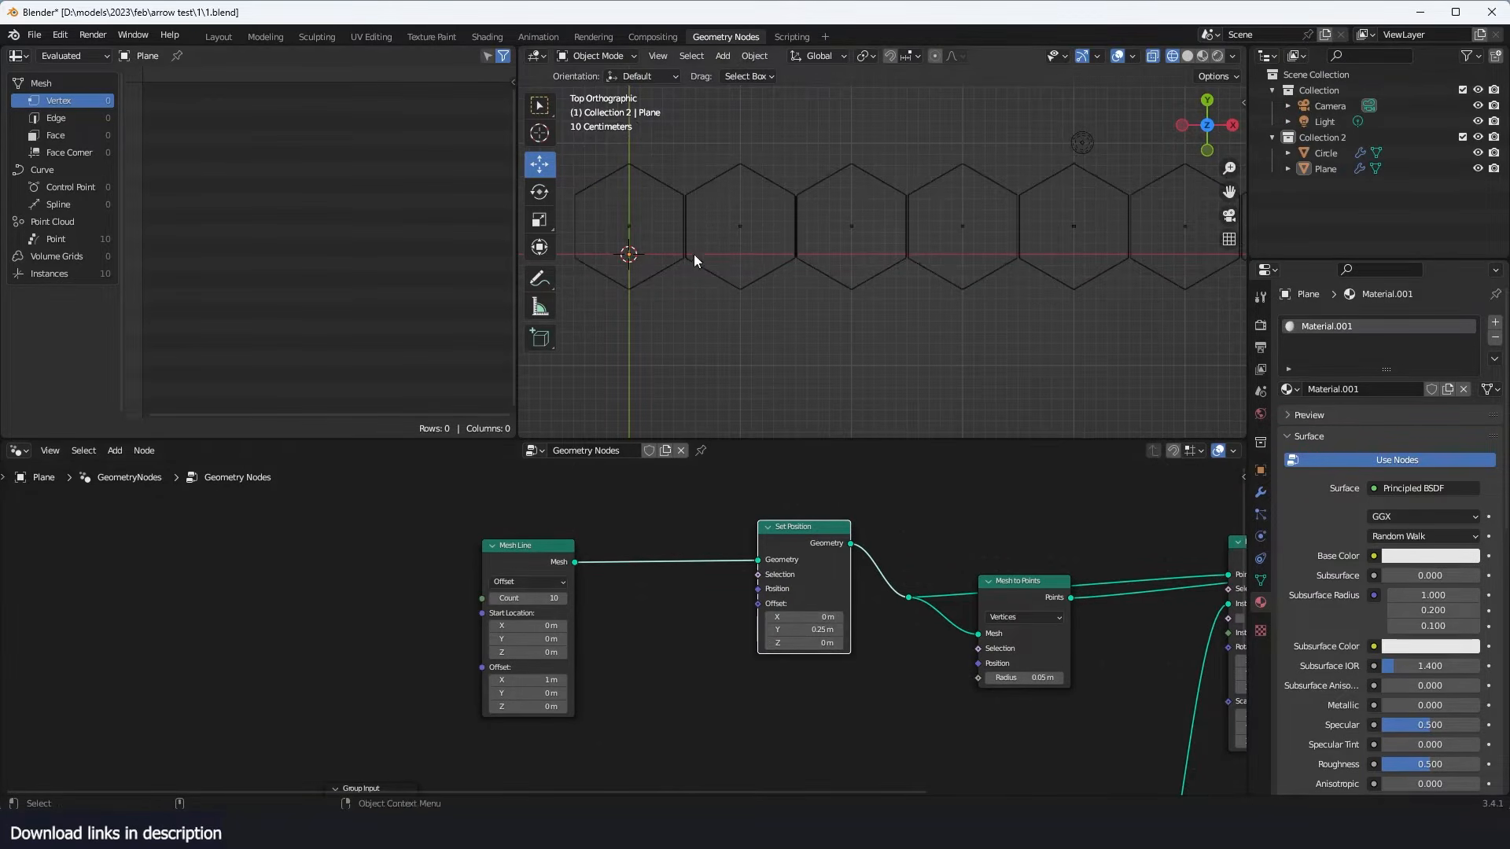
pyautogui.click(841, 630)
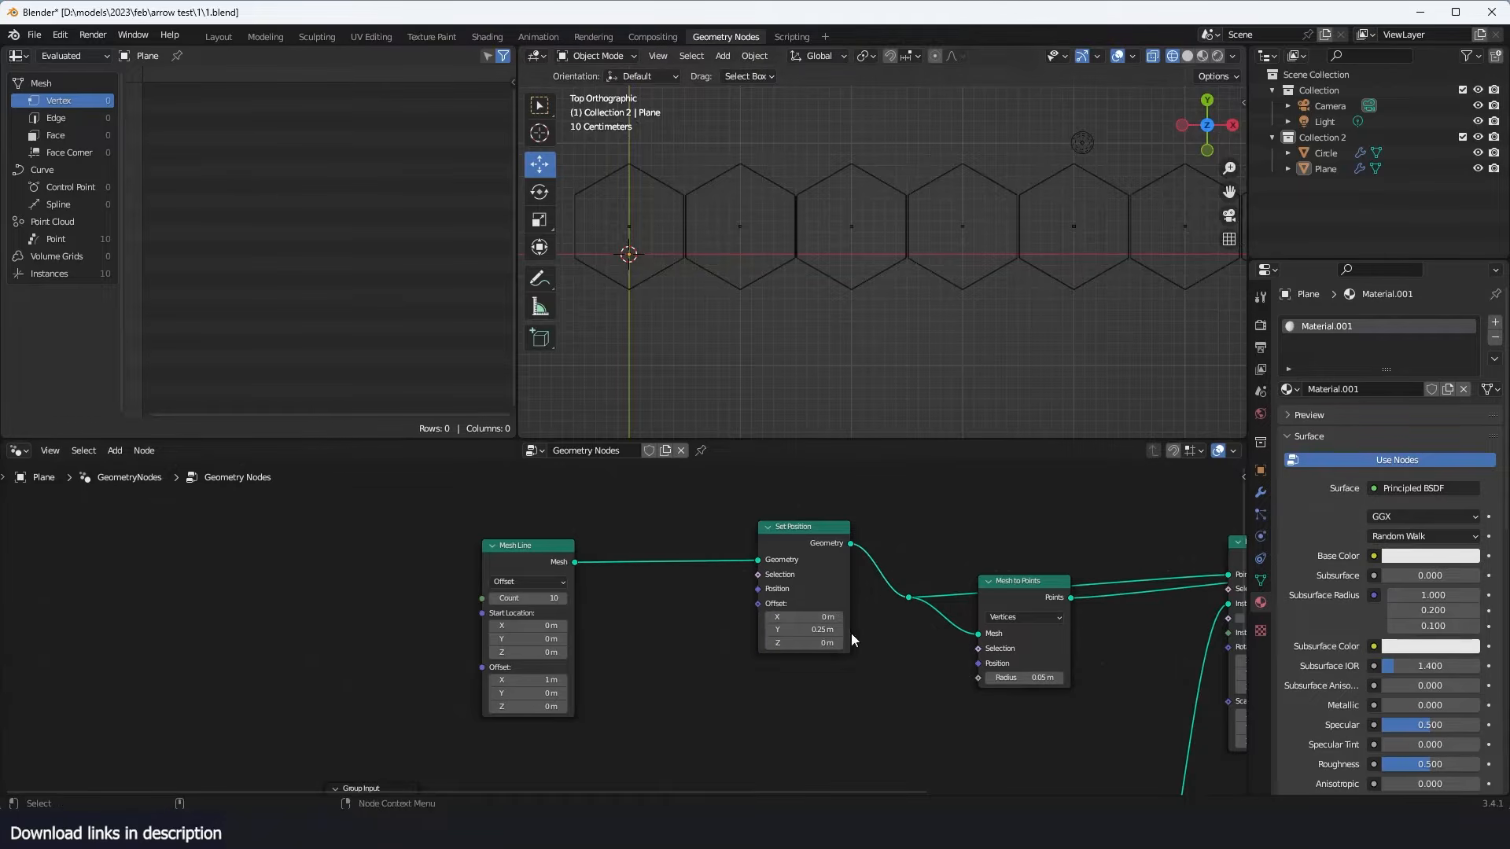
pyautogui.write('0')
pyautogui.press('Return')
# - Move Mesh Line farther from Set Position and add an Index node in the space between them
pyautogui.moveTo(544, 549); pyautogui.dragTo(375, 548)
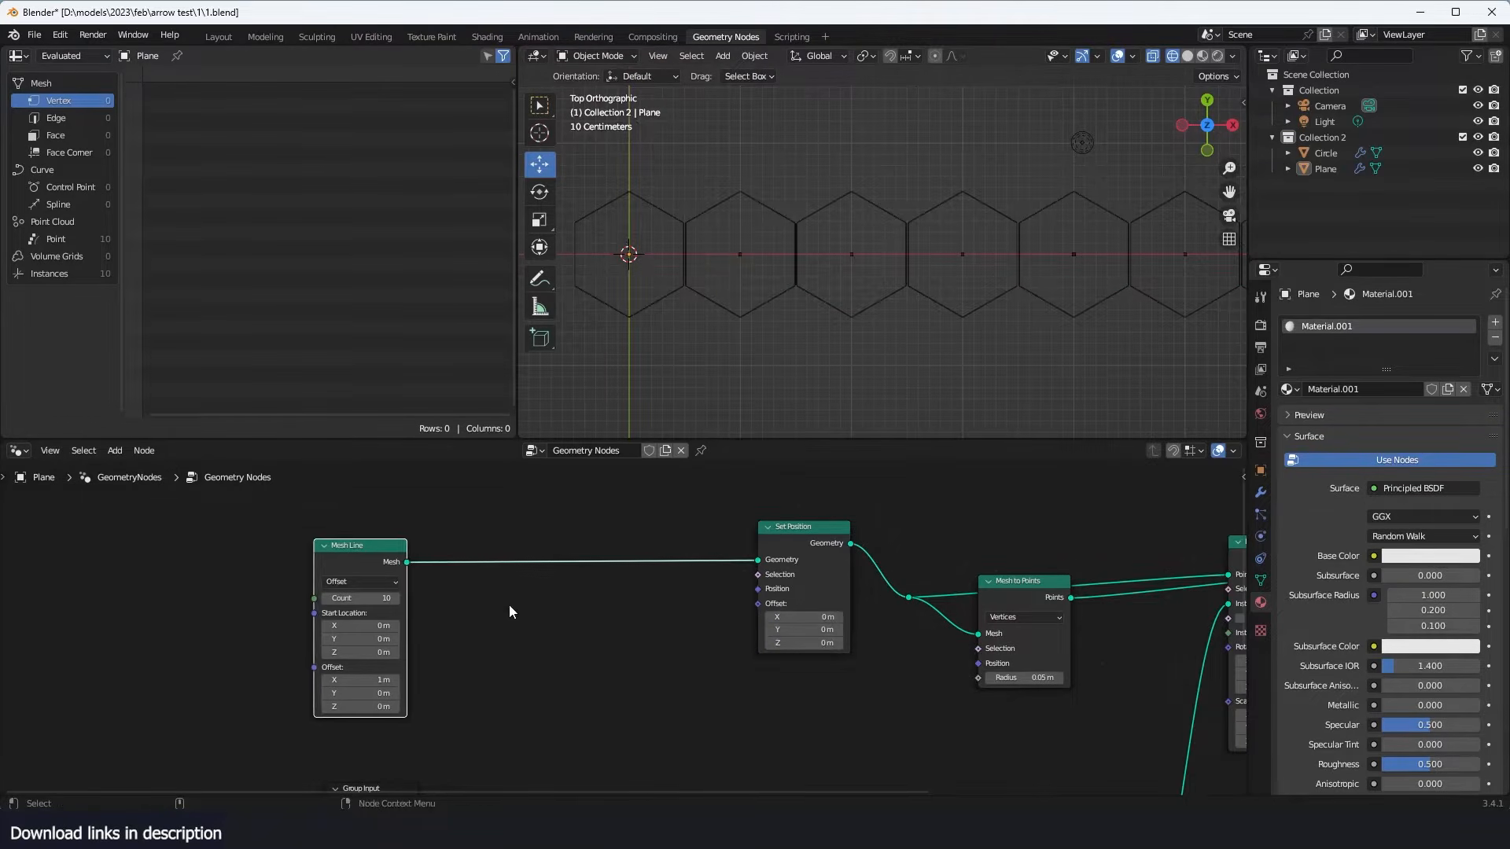
pyautogui.moveTo(629, 661); pyautogui.dragTo(714, 614, button='middle')
pyautogui.scroll(3, 714, 615)
pyautogui.hotkey('shift', 'a')
pyautogui.click(671, 435)
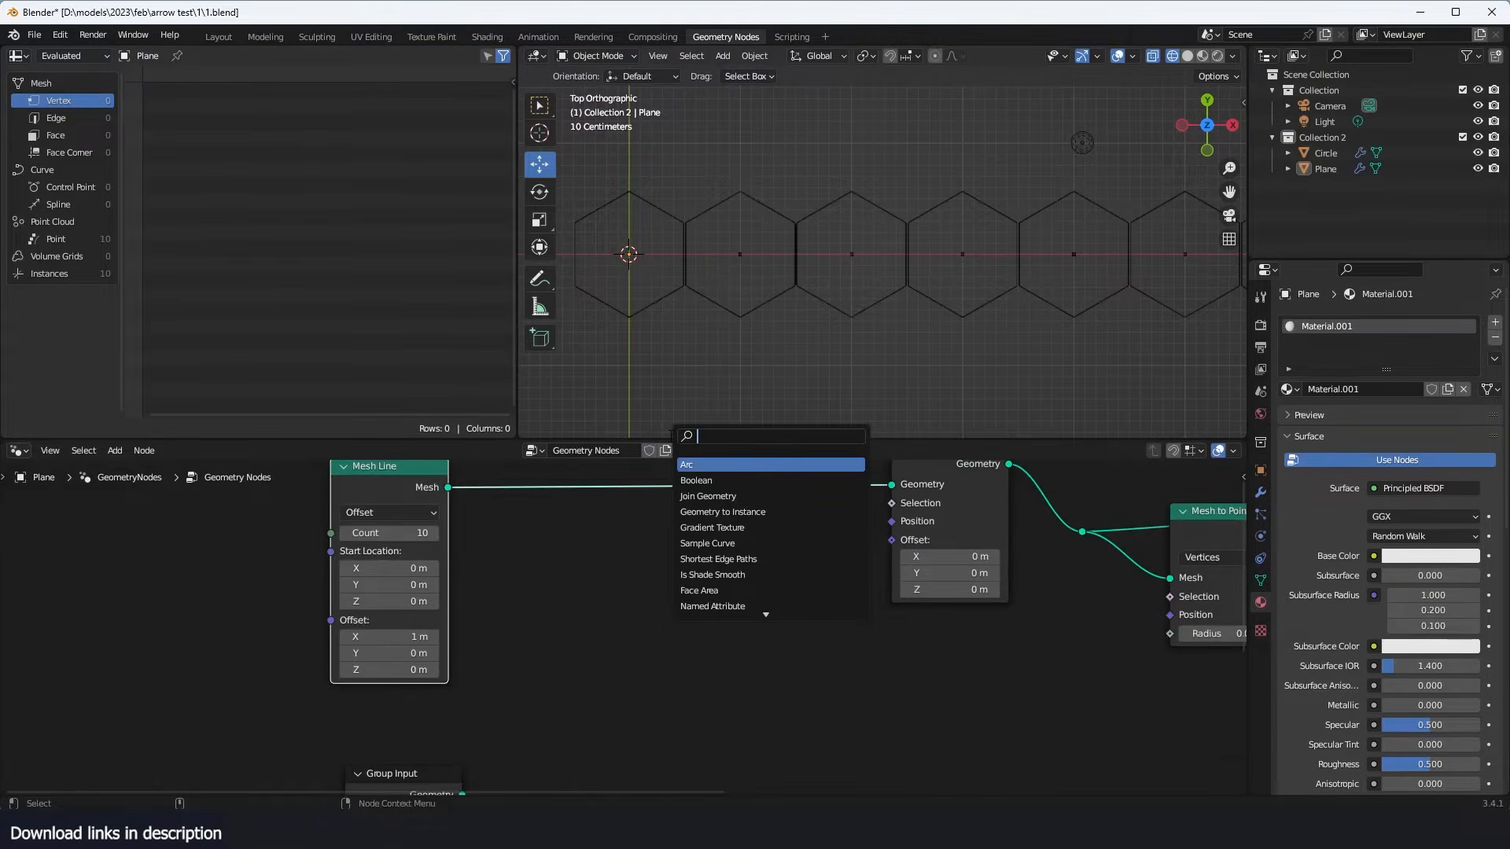
pyautogui.write('inde')
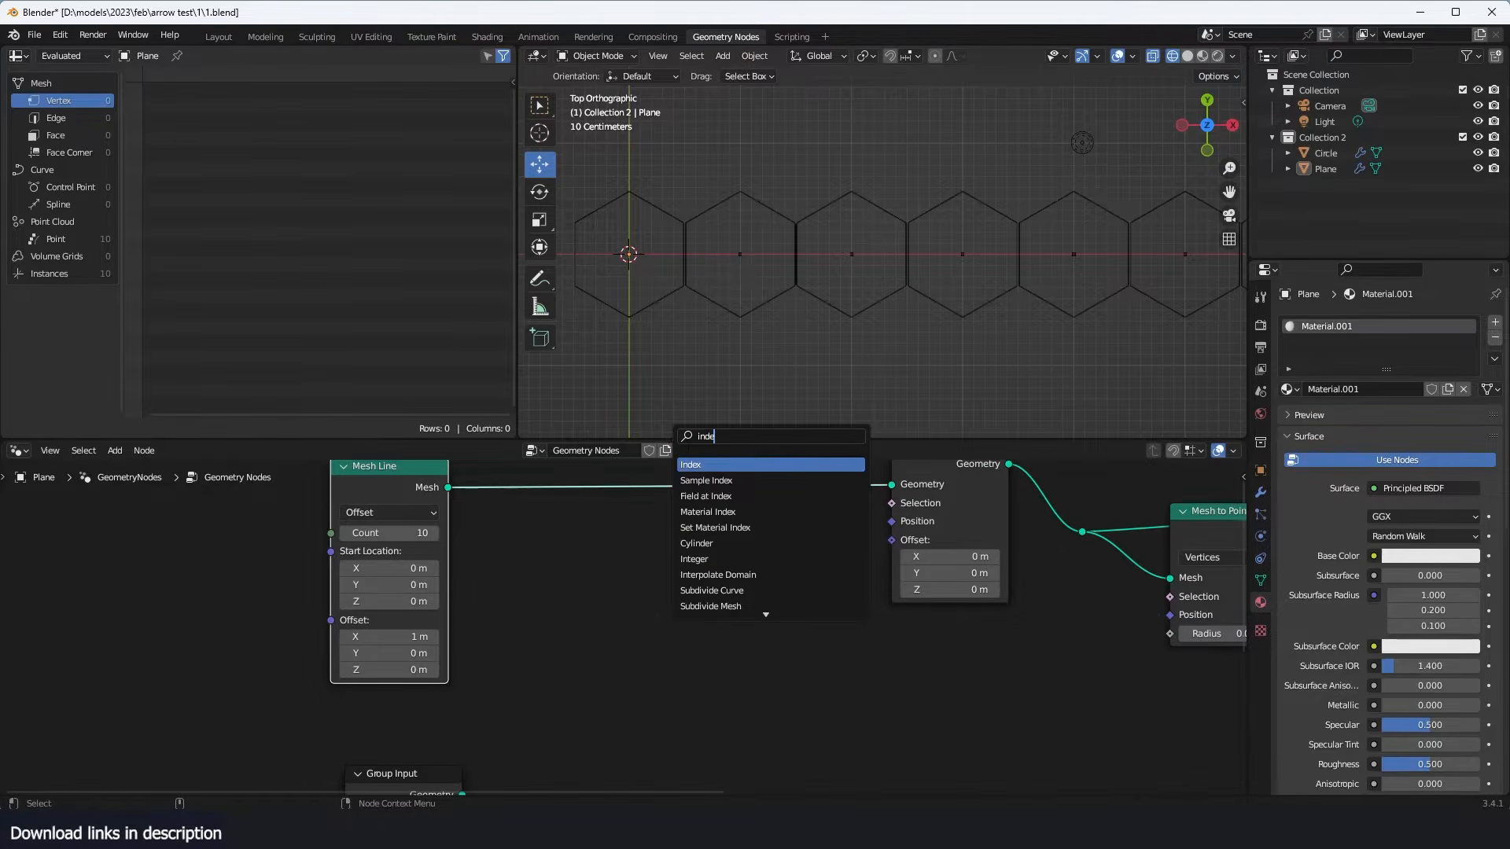
pyautogui.press('Return')
pyautogui.click(580, 630)
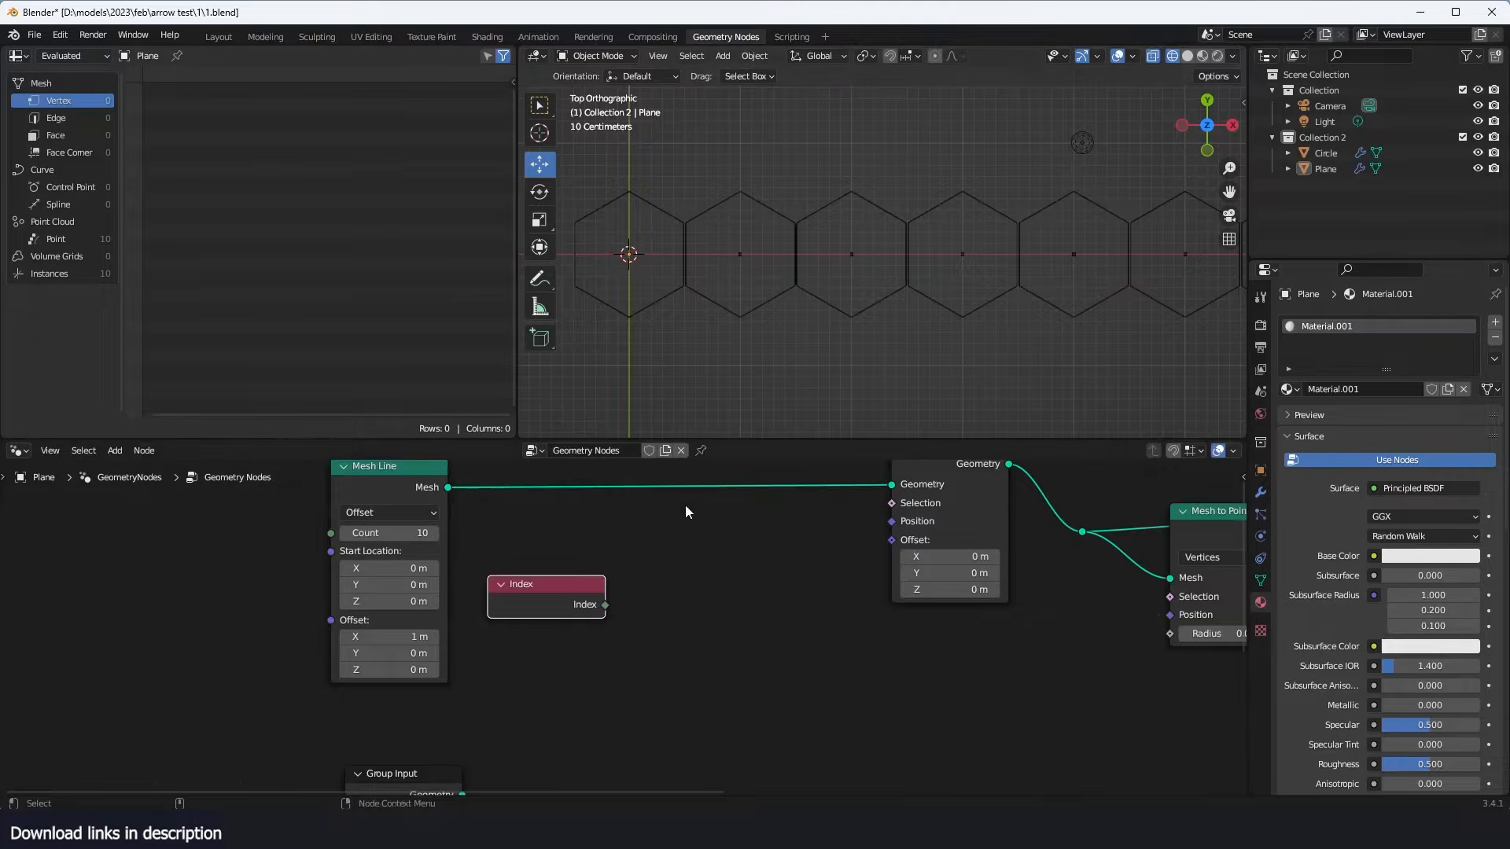
# - Add a Math node set to Modulo and connect Index to its first value
pyautogui.hotkey('shift', 'a')
pyautogui.click(597, 445)
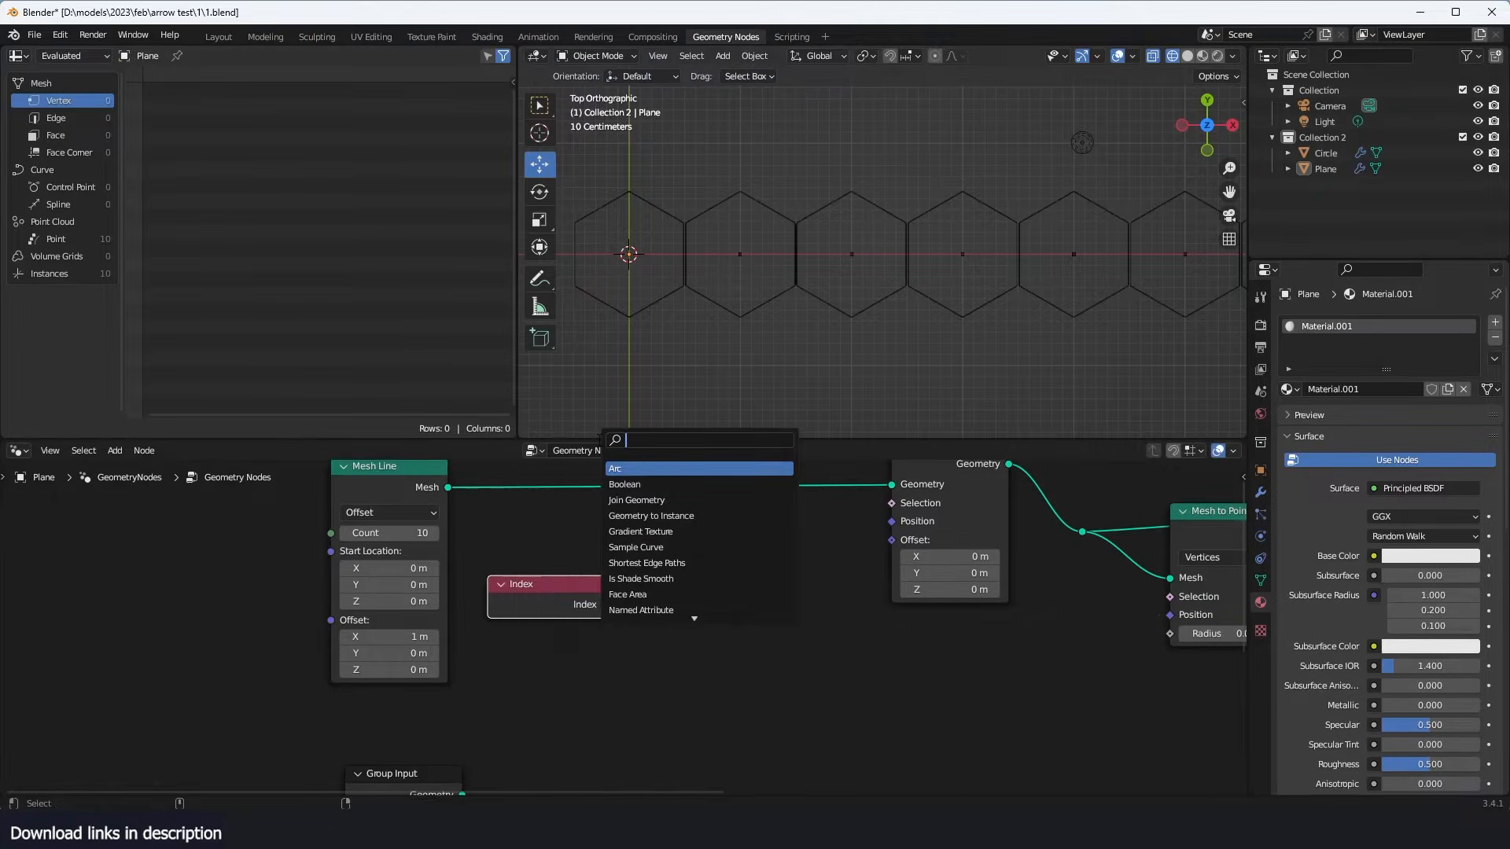
pyautogui.write('math')
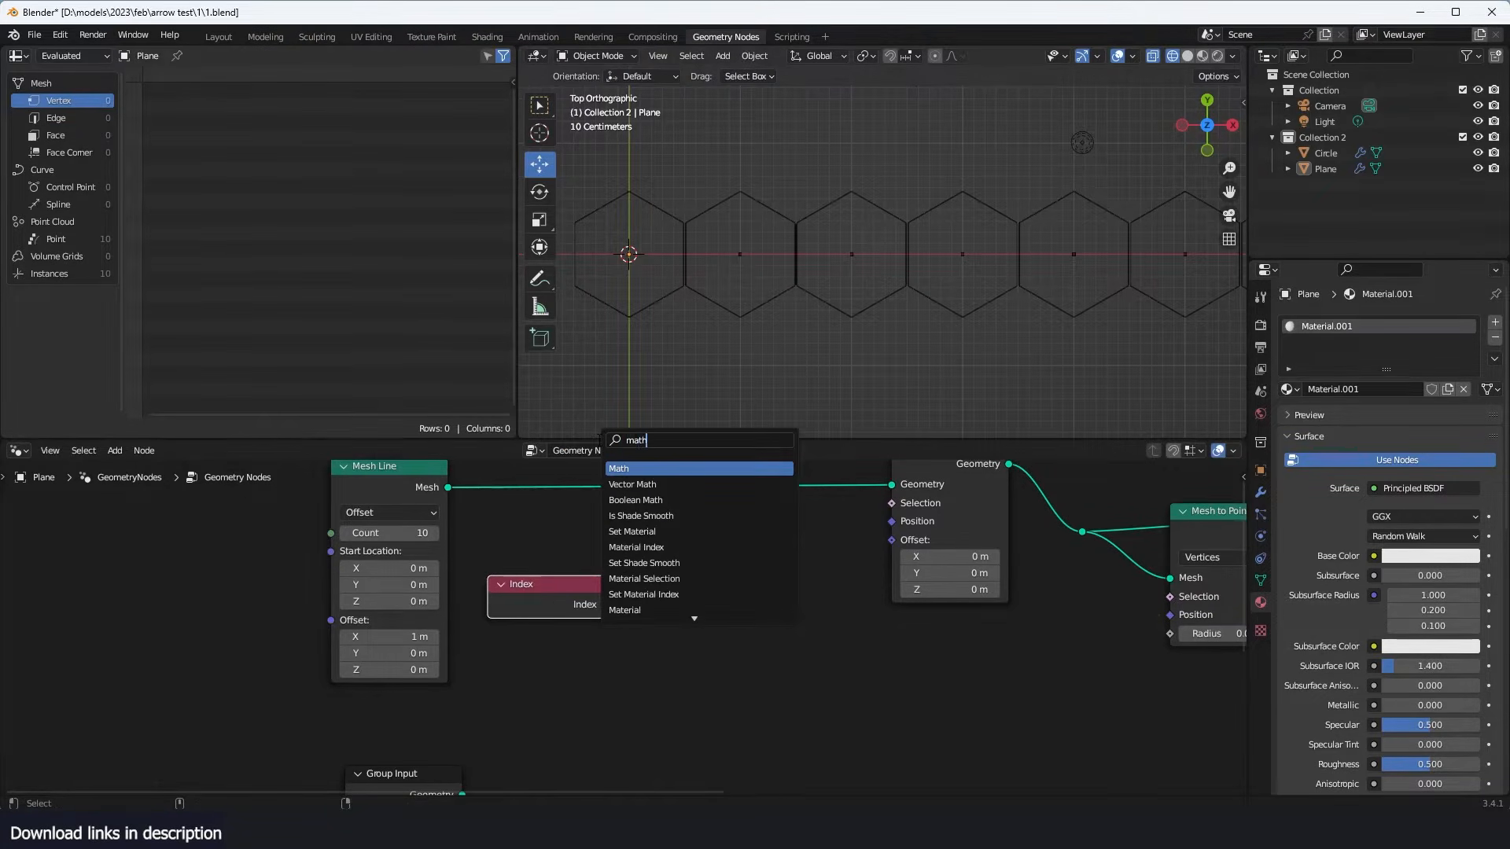
pyautogui.press('Return')
pyautogui.click(743, 576)
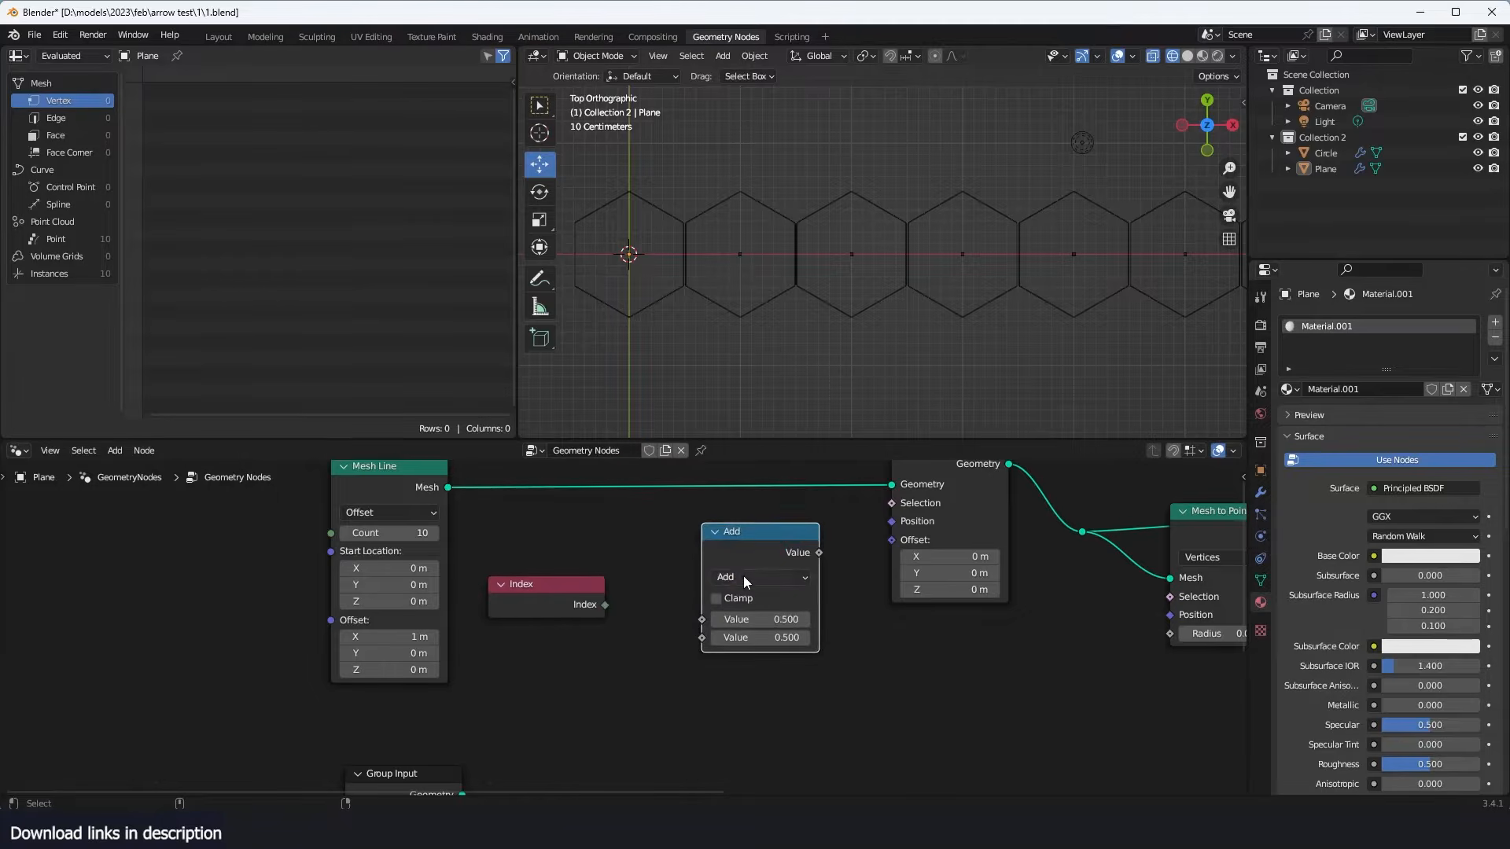
pyautogui.click(743, 576)
pyautogui.click(1022, 465)
pyautogui.moveTo(603, 606); pyautogui.dragTo(724, 620)
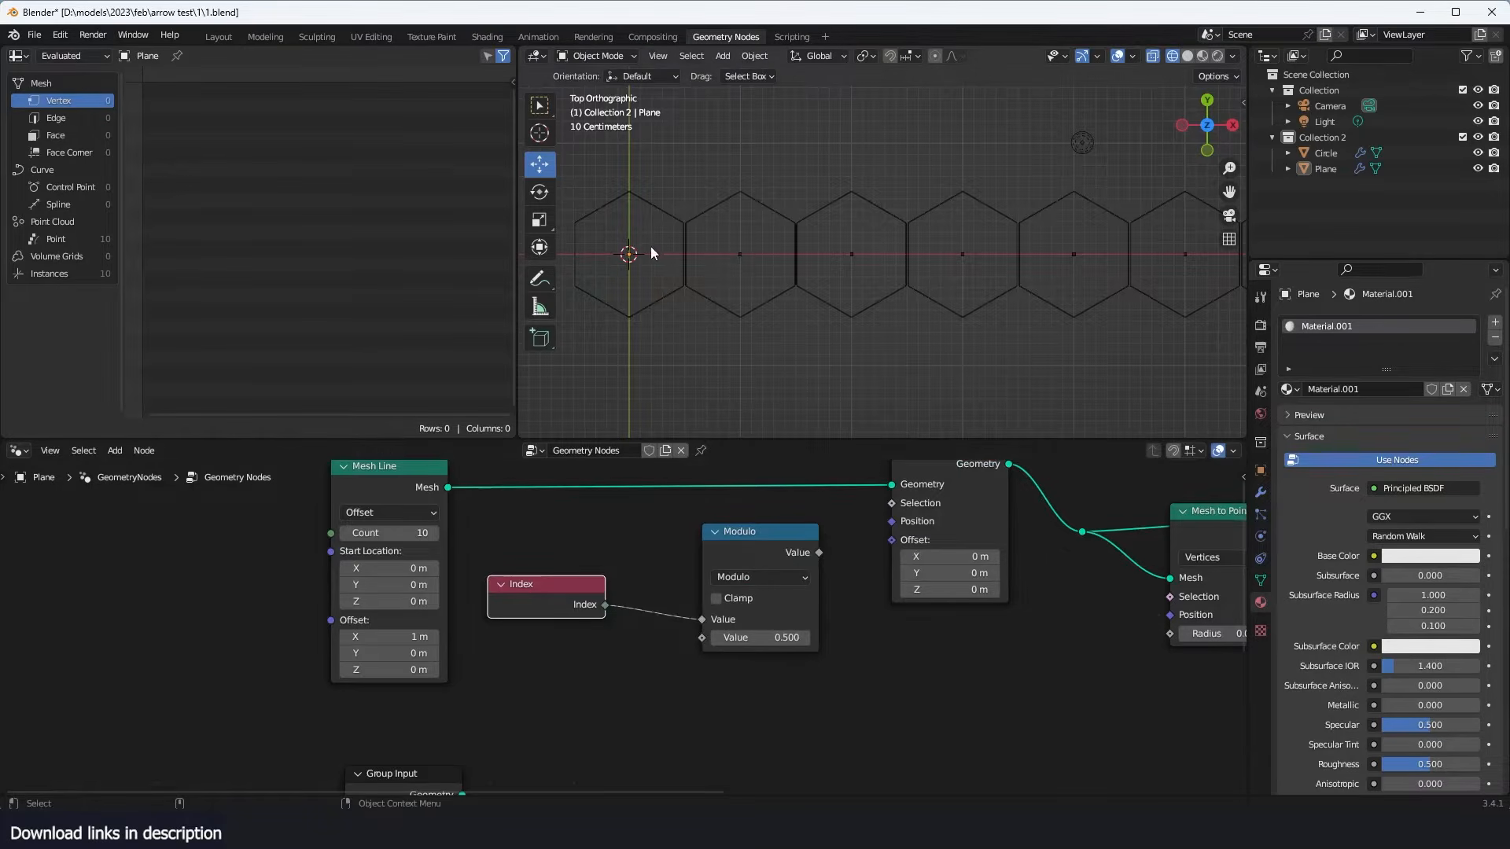
# - Set the Modulo node's second value to 2 and connect its output to the Set Position node's Selection
pyautogui.click(783, 638)
pyautogui.write('2')
pyautogui.press('Return')
pyautogui.moveTo(818, 553); pyautogui.dragTo(892, 503)
# - Set the Set Position Y offset to 0.87 m and the Mesh Line X offset to 0.5 m
pyautogui.moveTo(978, 573); pyautogui.dragTo(1030, 573)
pyautogui.scroll(-1, 931, 634)
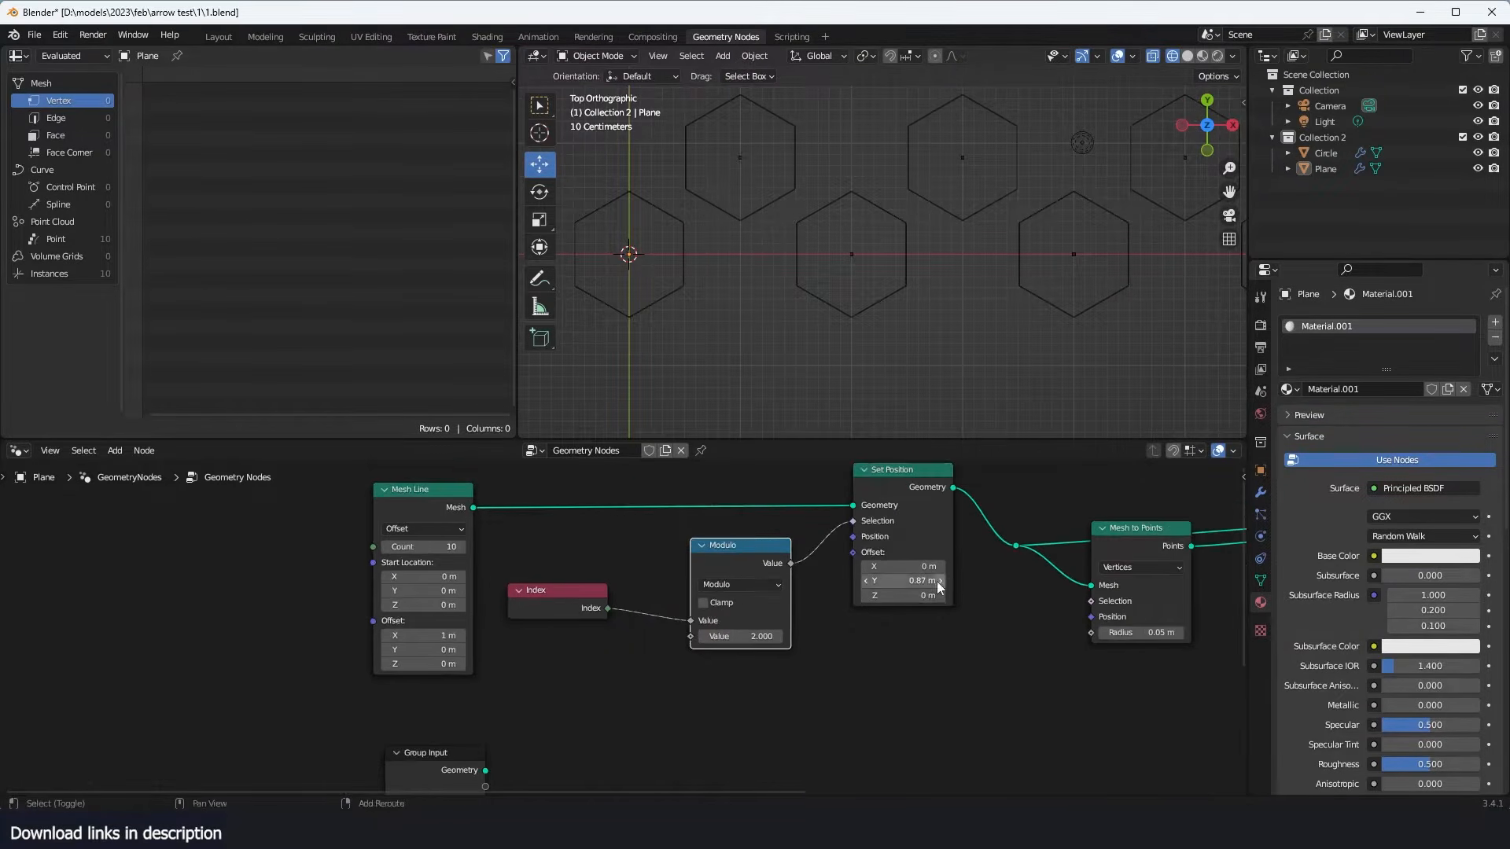
pyautogui.moveTo(905, 566); pyautogui.dragTo(880, 567)
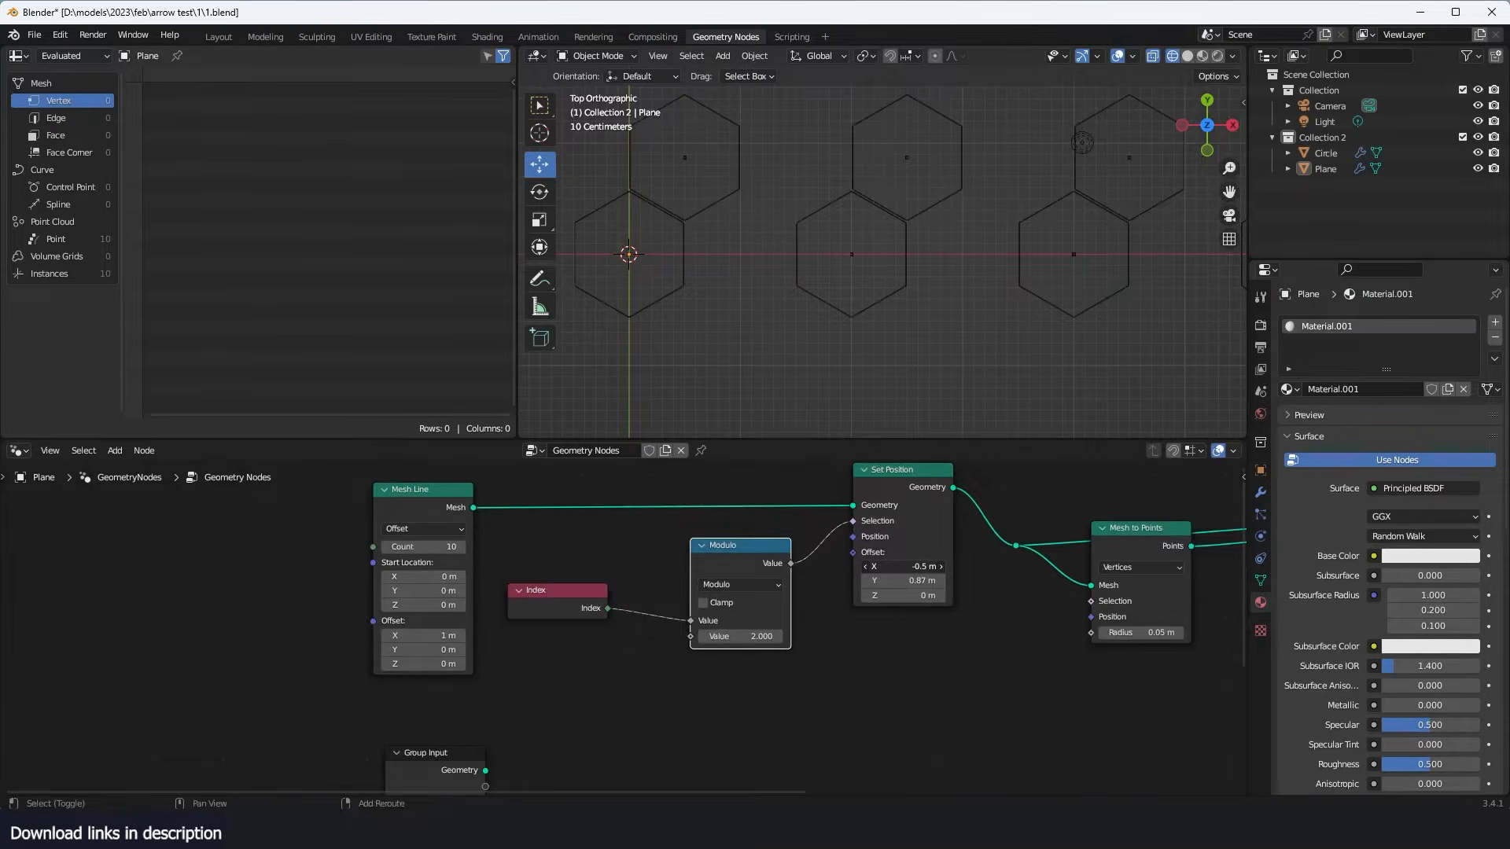
pyautogui.hotkey('ctrl', 'z')
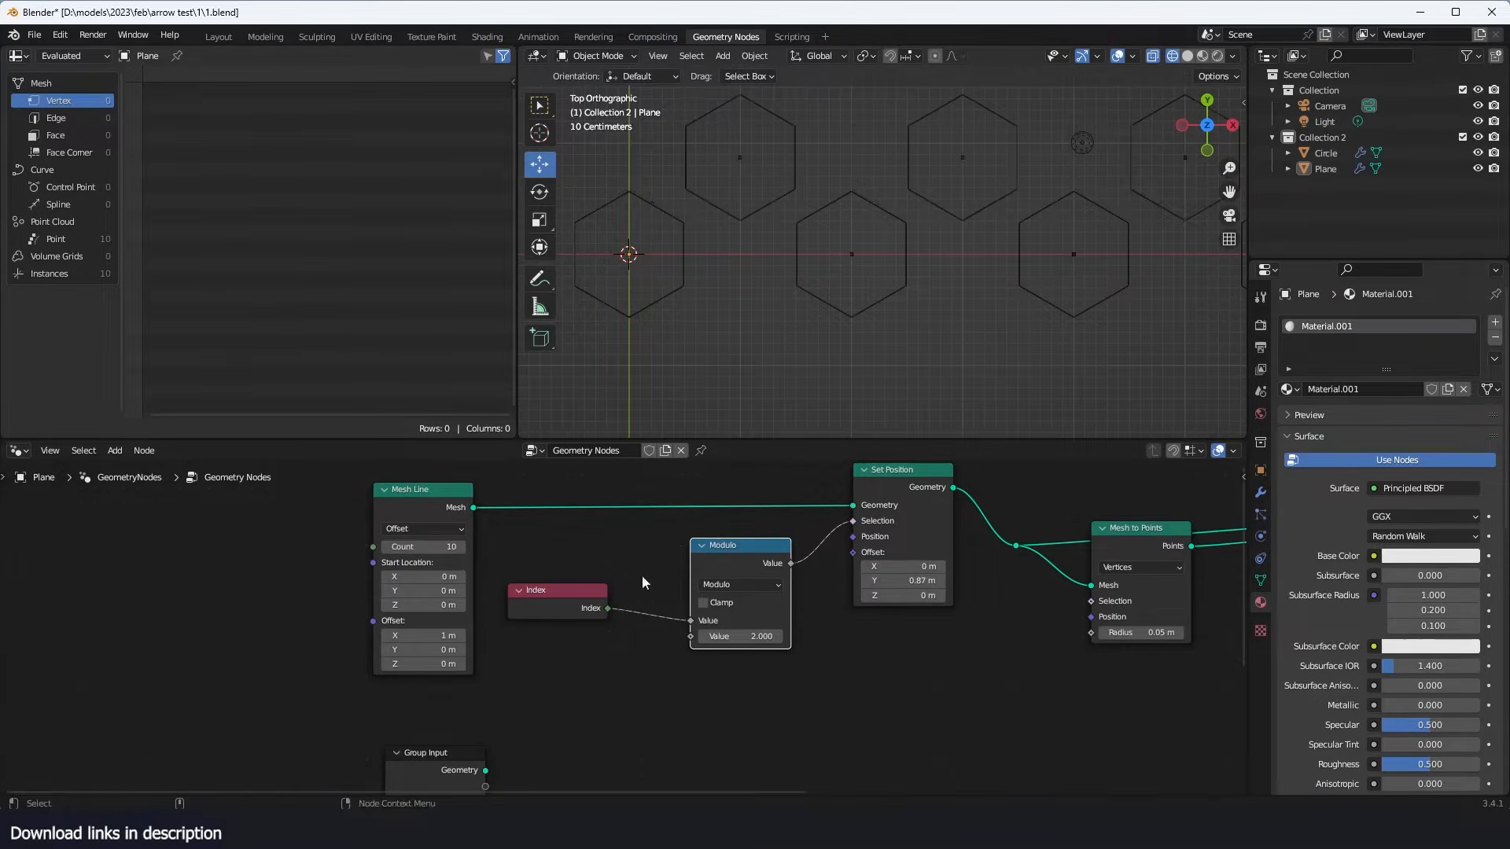
pyautogui.moveTo(444, 635); pyautogui.dragTo(405, 635)
# - Show the hexagons in solid shading, and dissolve the Mesh to Points node and the reroute before it, keeping the links joined
pyautogui.hotkey('shift', 'z')
pyautogui.moveTo(1006, 283)
pyautogui.mouseDown(button='middle')
pyautogui.moveTo(957, 337)
pyautogui.moveTo(1039, 257)
pyautogui.mouseUp(button='middle')
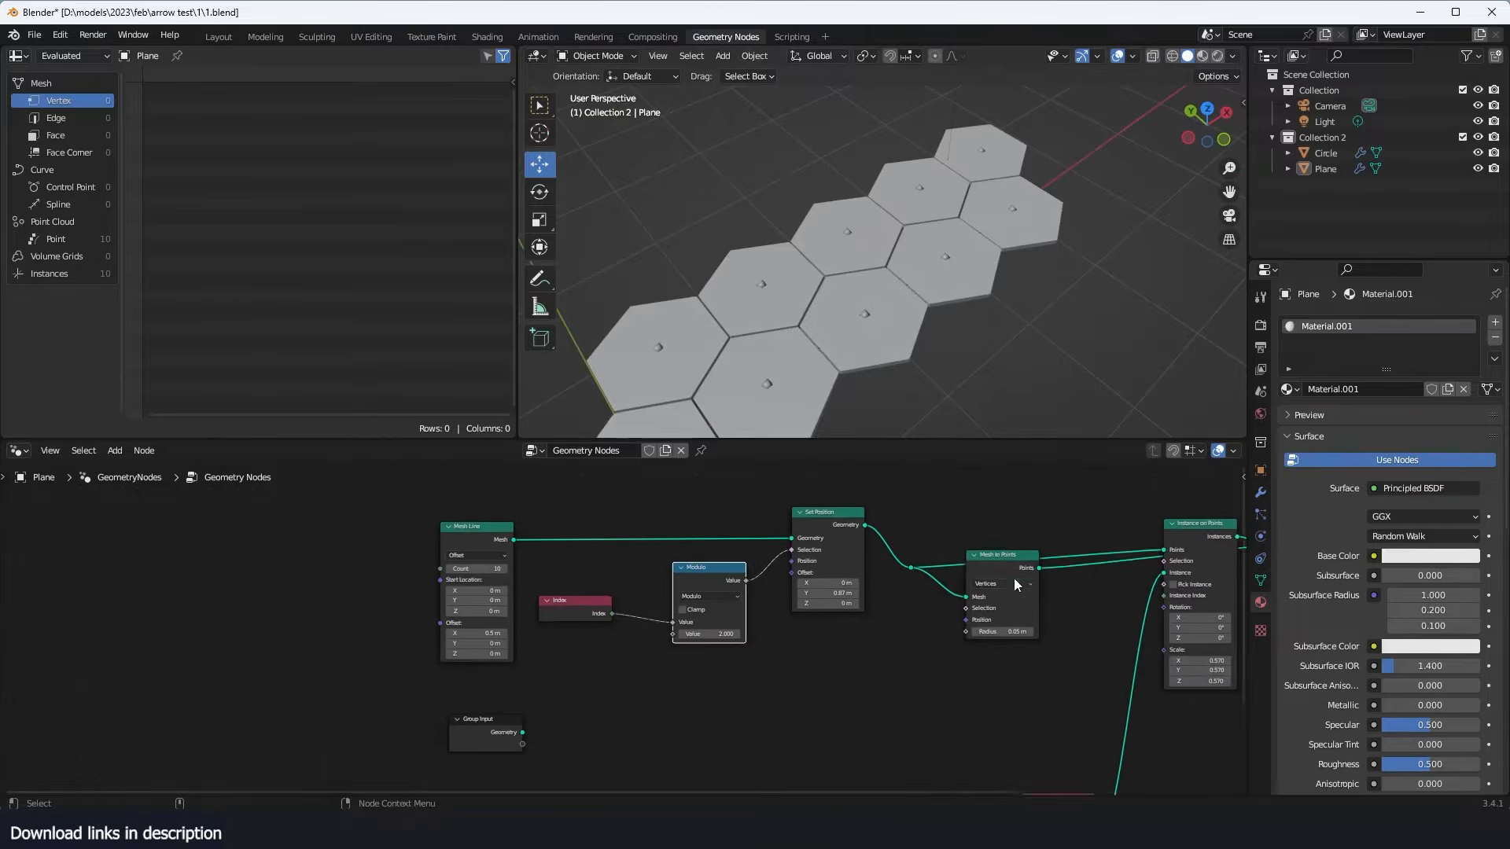
pyautogui.scroll(-2, 926, 537)
pyautogui.click(944, 538)
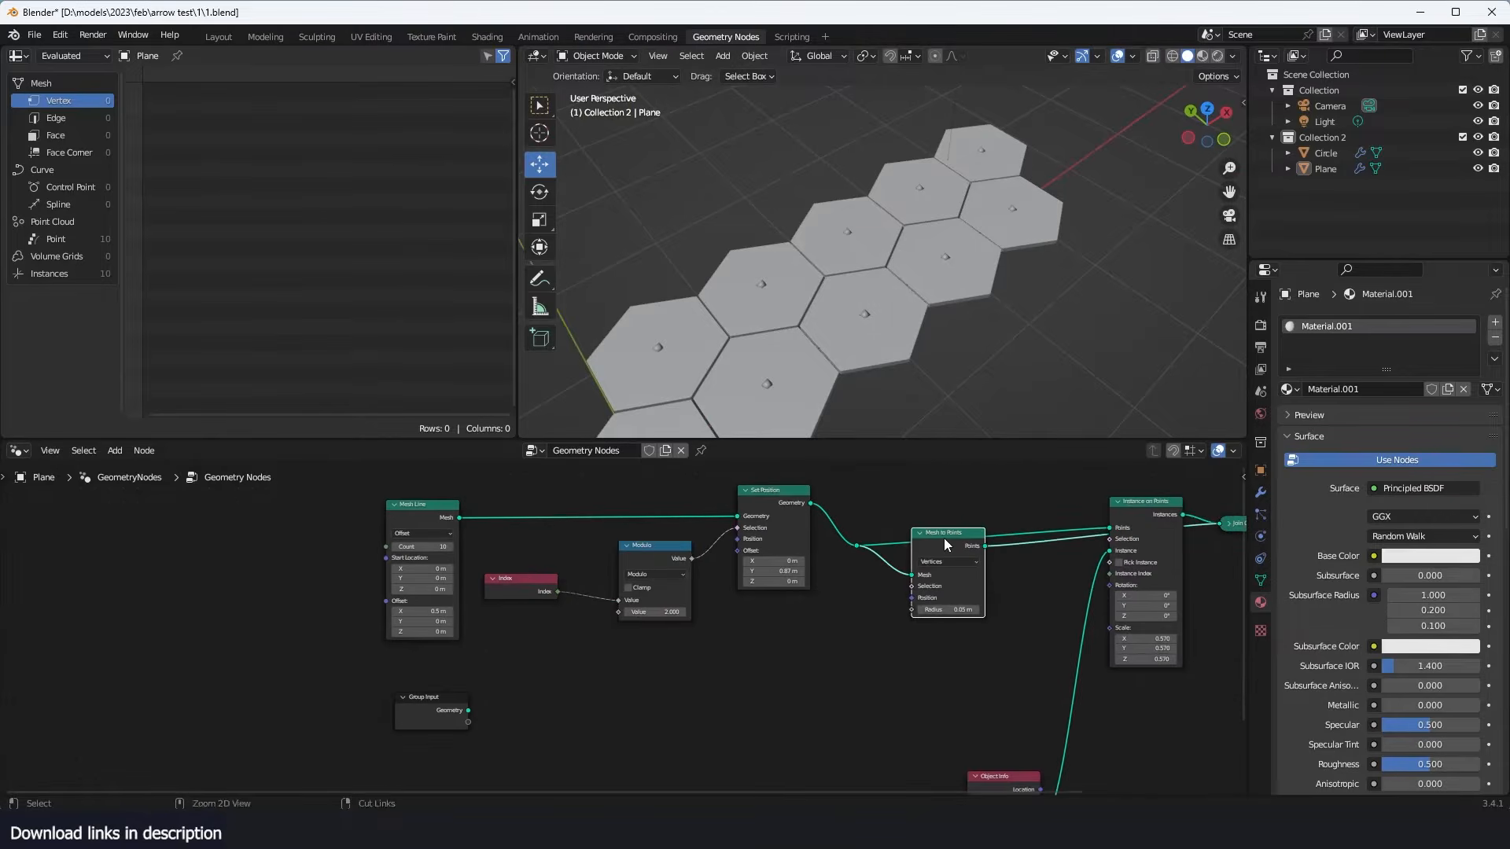
pyautogui.hotkey('ctrl', 'x')
pyautogui.moveTo(897, 513); pyautogui.dragTo(828, 564)
pyautogui.hotkey('ctrl', 'x')
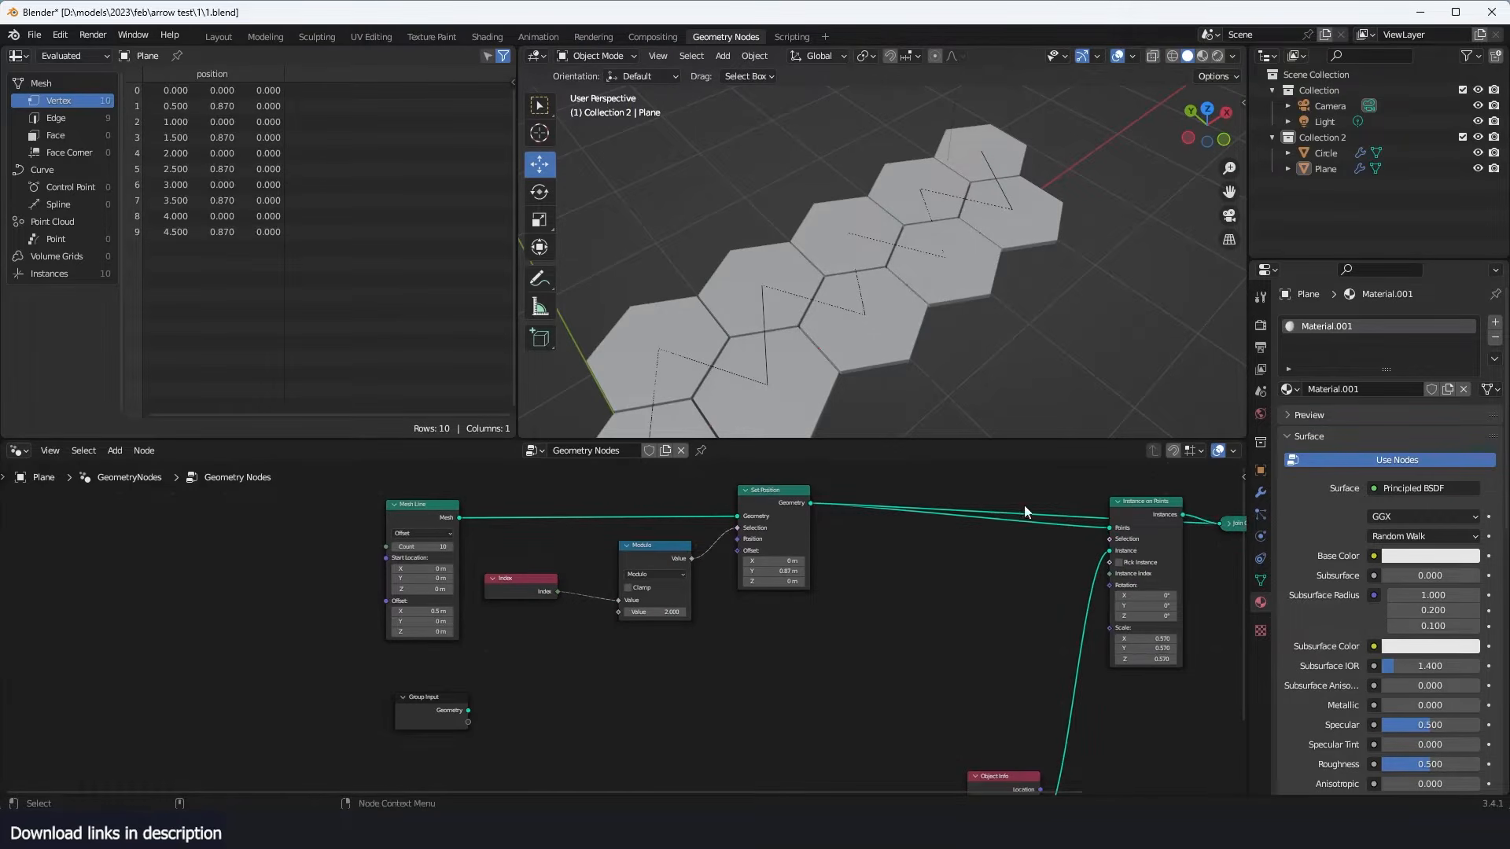
# - Move Instance on Points closer to Set Position and dissolve the collapsed join node between it and Group Output
pyautogui.keyDown('ctrl'); pyautogui.keyDown('shift'); pyautogui.click(1163, 515); pyautogui.keyUp('shift'); pyautogui.keyUp('ctrl')
pyautogui.moveTo(1163, 515); pyautogui.dragTo(887, 519)
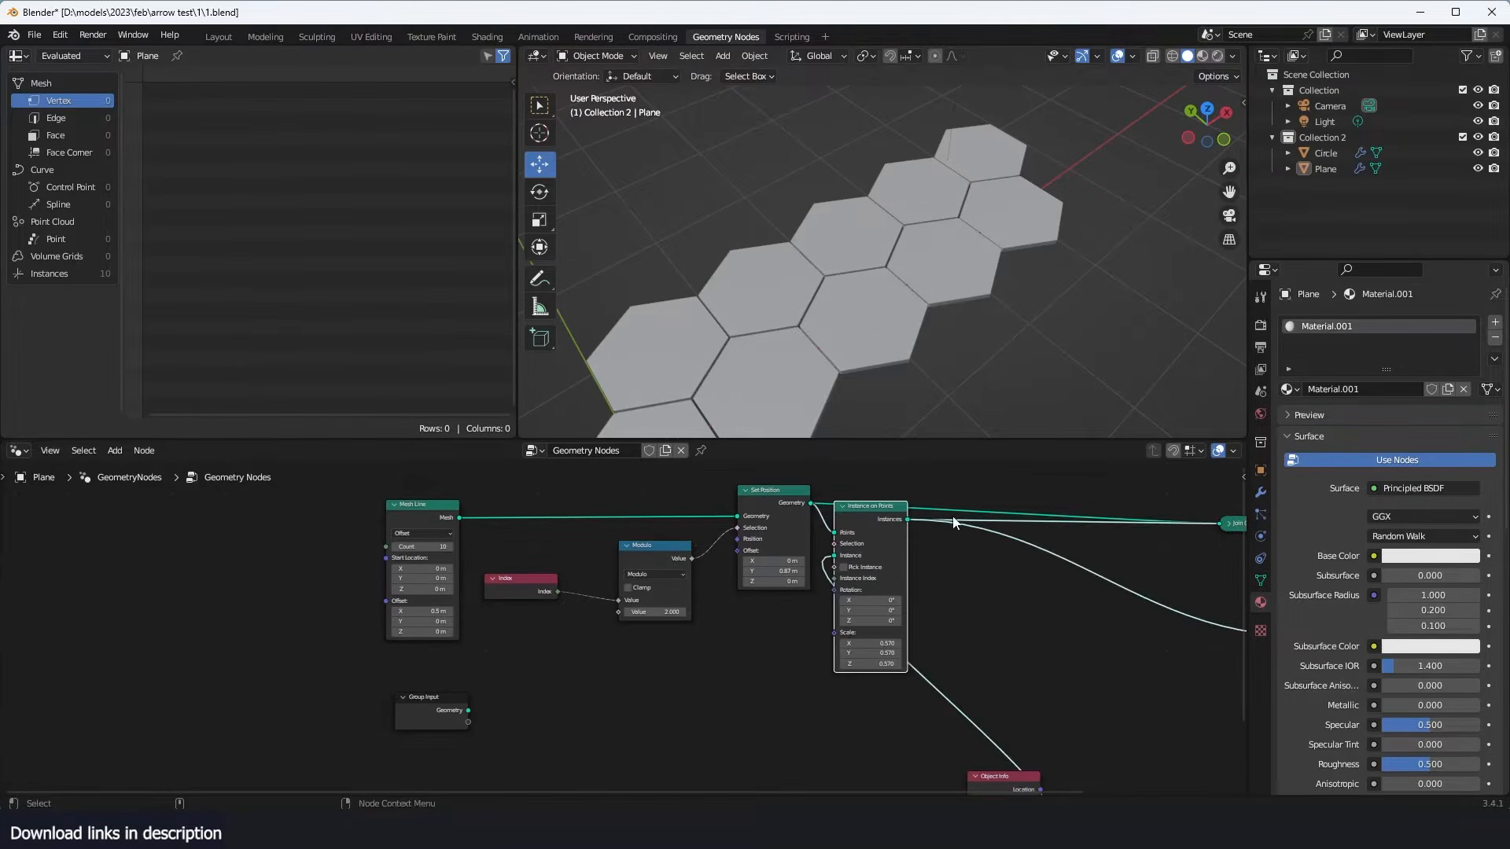
pyautogui.moveTo(1030, 526); pyautogui.dragTo(856, 538, button='middle')
pyautogui.click(1080, 537)
pyautogui.hotkey('ctrl', 'x')
pyautogui.moveTo(714, 520); pyautogui.dragTo(871, 513)
# - Switch the 3D viewport to Material Preview shading and view the whole hexagon strip
pyautogui.moveTo(1020, 315); pyautogui.dragTo(964, 296, button='middle')
pyautogui.scroll(3, 956, 389)
pyautogui.moveTo(956, 389); pyautogui.dragTo(914, 331, button='middle')
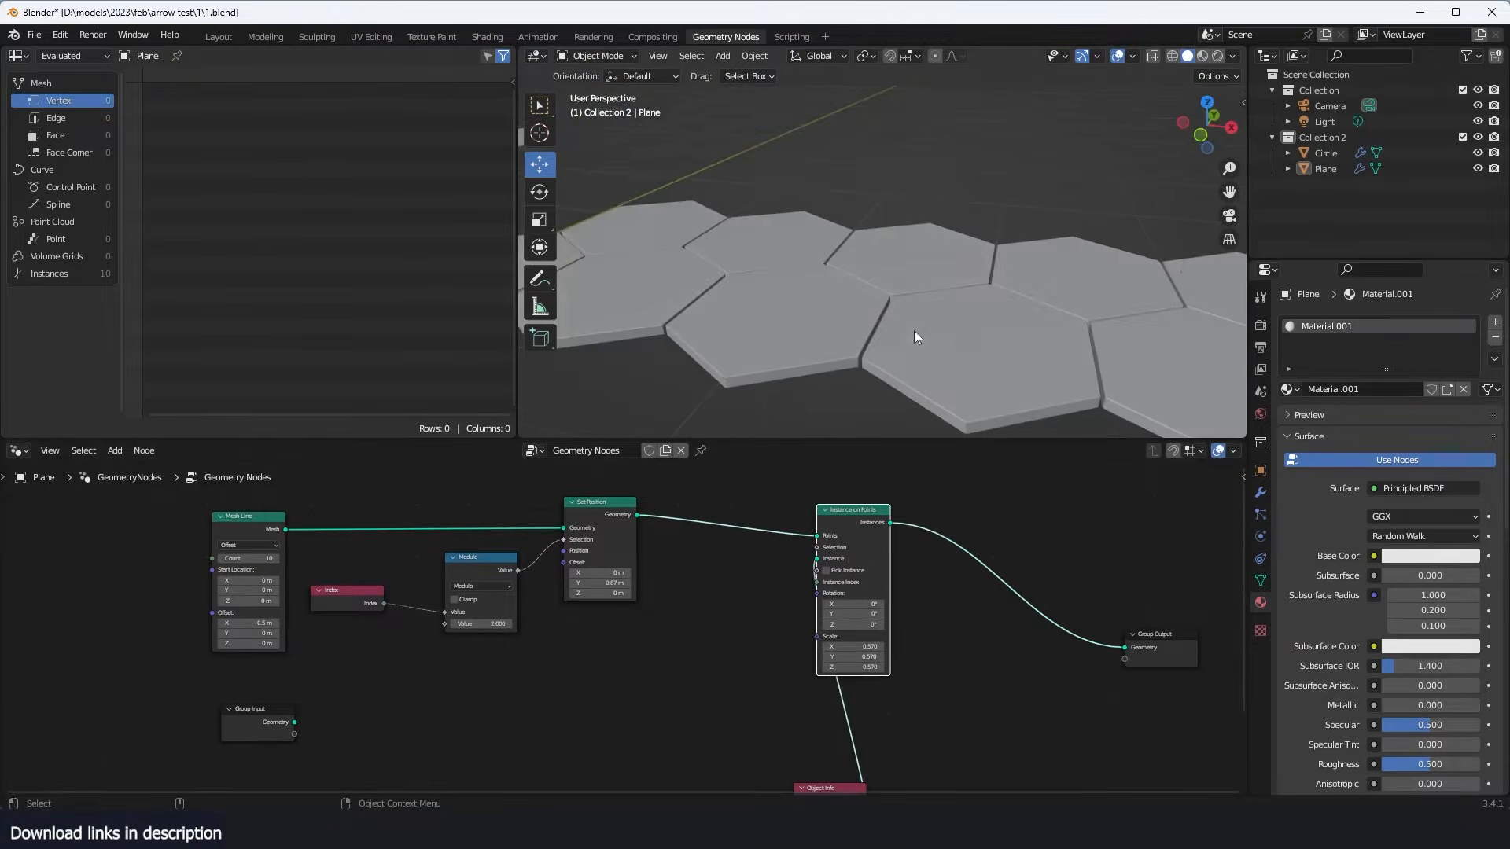
pyautogui.click(1202, 56)
pyautogui.moveTo(1040, 178); pyautogui.dragTo(793, 328, button='middle')
pyautogui.scroll(-1, 877, 602)
# - Rearrange the Object Info and Instance on Points nodes to leave free space after Set Position
pyautogui.moveTo(846, 761); pyautogui.dragTo(898, 682, button='middle')
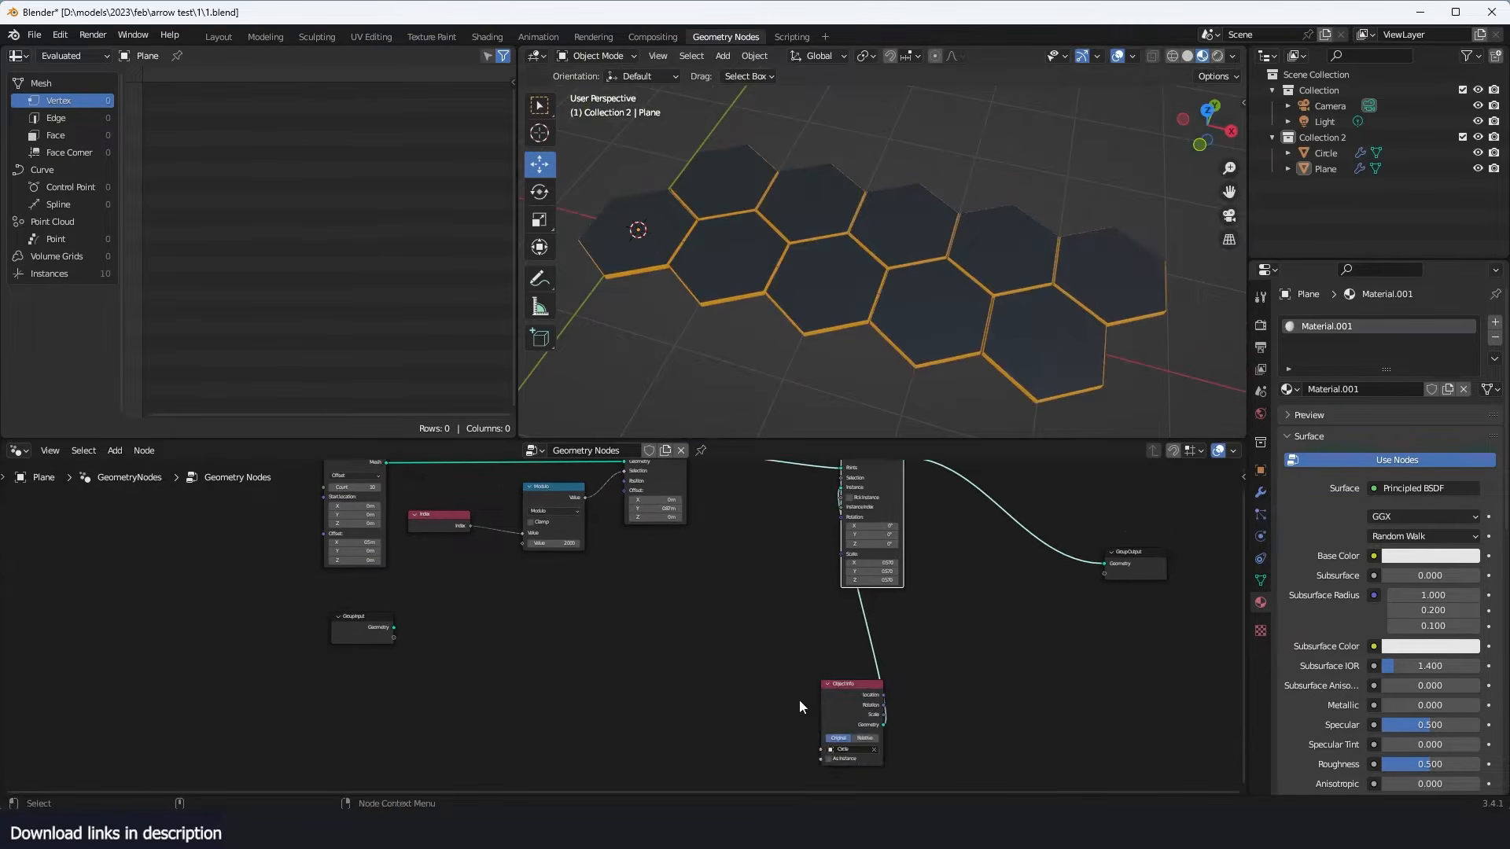
pyautogui.moveTo(849, 688); pyautogui.dragTo(605, 663)
pyautogui.moveTo(843, 573); pyautogui.dragTo(856, 653, button='middle')
pyautogui.moveTo(882, 551); pyautogui.dragTo(1012, 535)
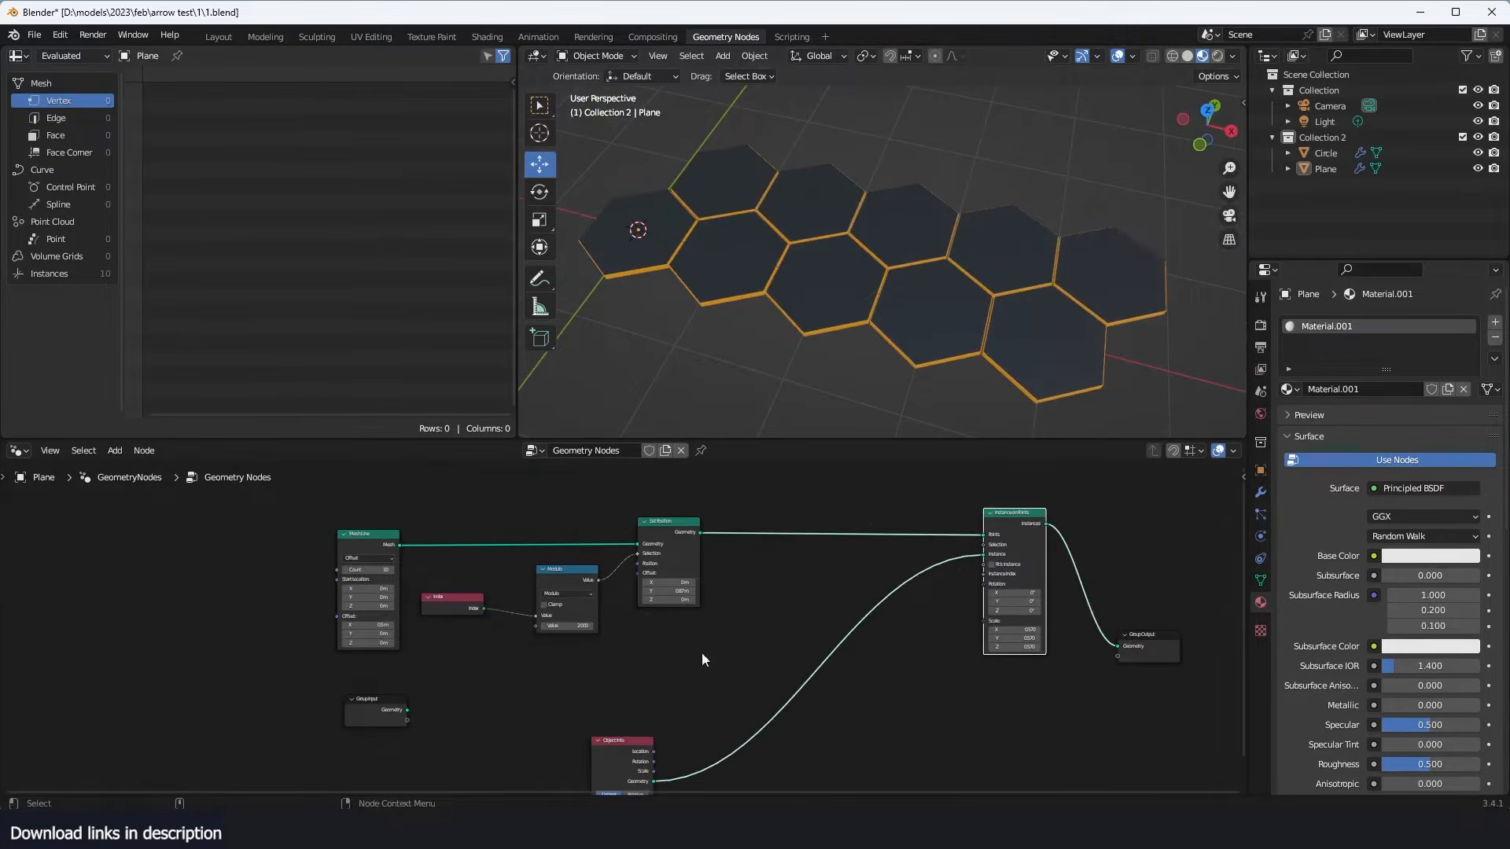
pyautogui.moveTo(611, 737); pyautogui.dragTo(681, 737)
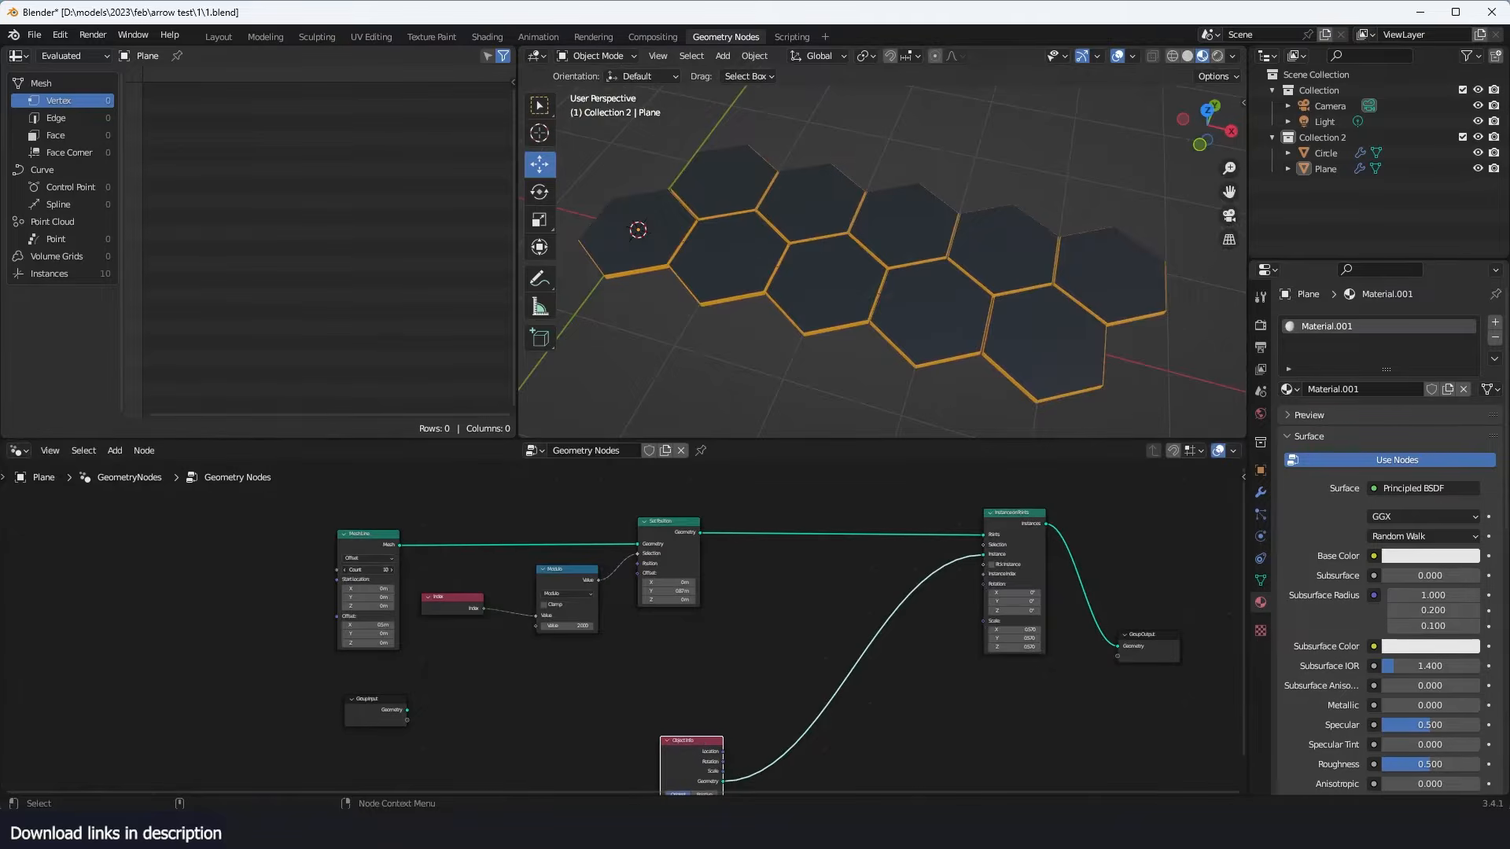
# - Set the Mesh Line count to 16 and inspect the longer hexagon strip
pyautogui.moveTo(368, 569); pyautogui.dragTo(409, 570)
pyautogui.scroll(-2, 796, 305)
pyautogui.scroll(-3, 795, 304)
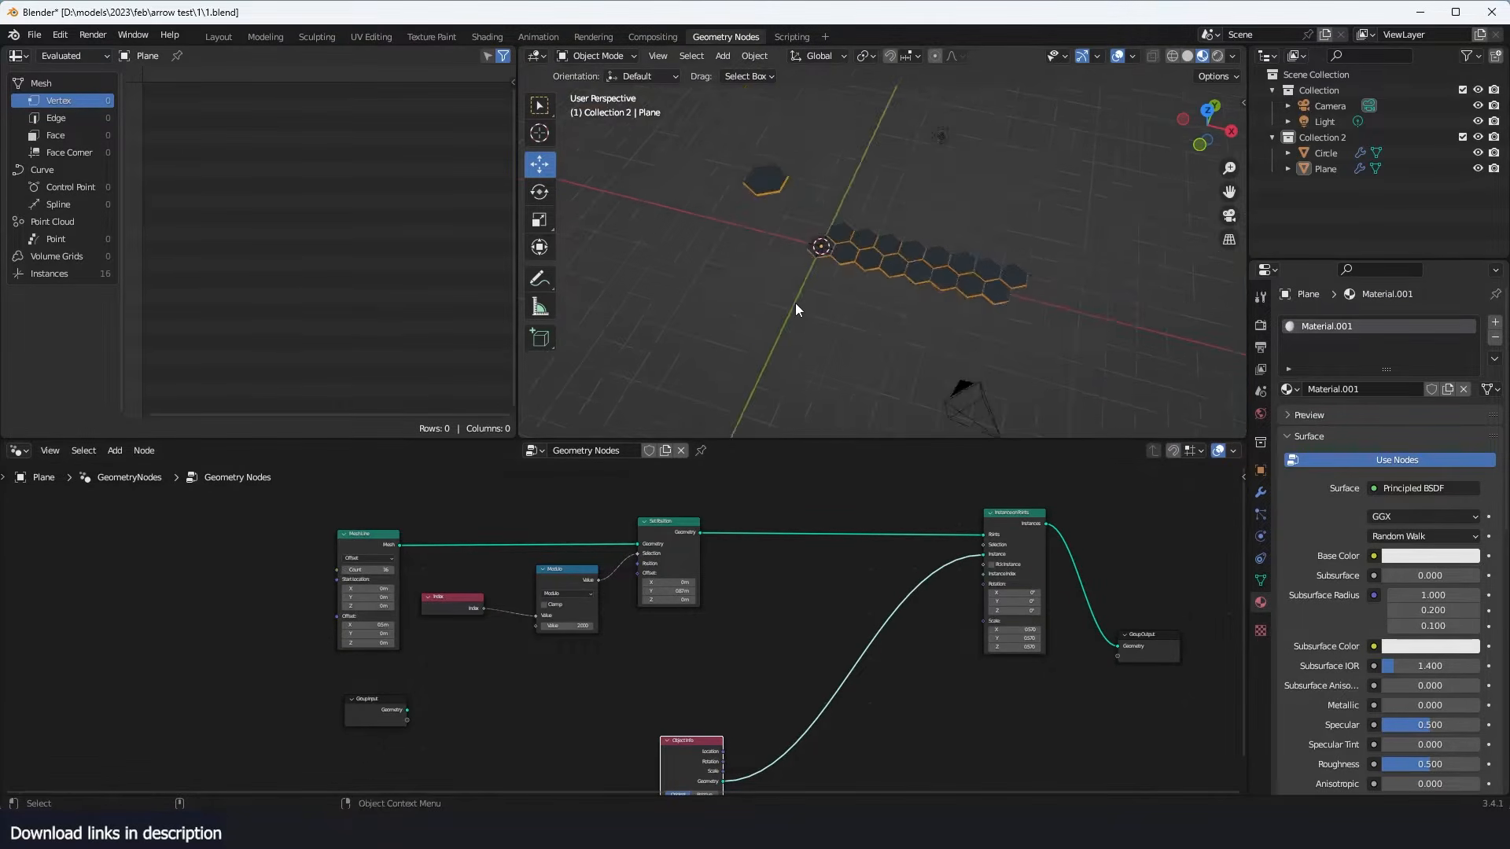
pyautogui.moveTo(795, 304); pyautogui.dragTo(869, 241, button='middle')
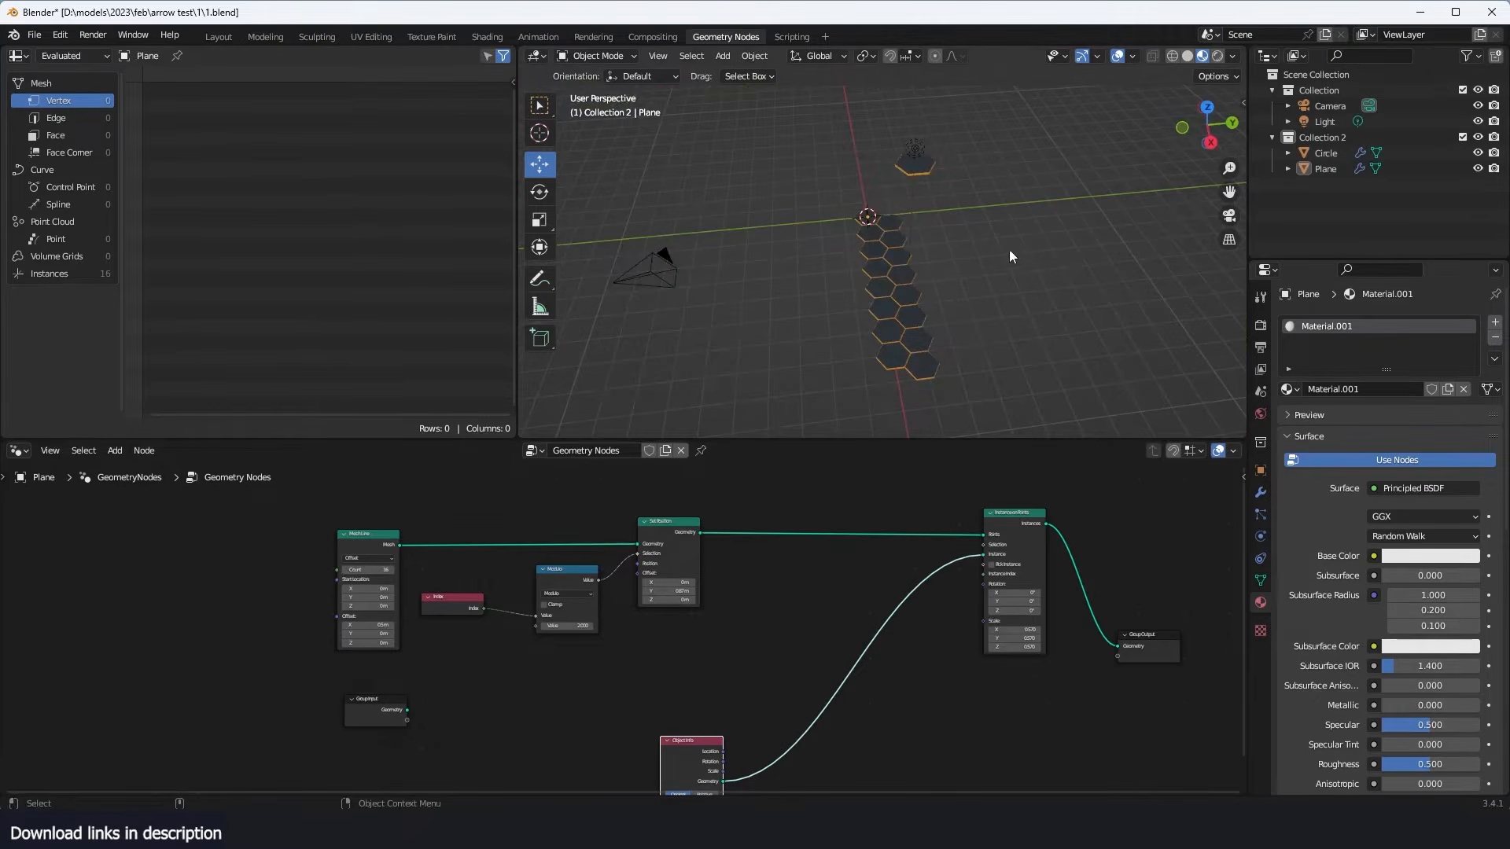
pyautogui.scroll(3, 944, 267)
pyautogui.scroll(-2, 818, 298)
pyautogui.moveTo(897, 285); pyautogui.dragTo(942, 283, button='middle')
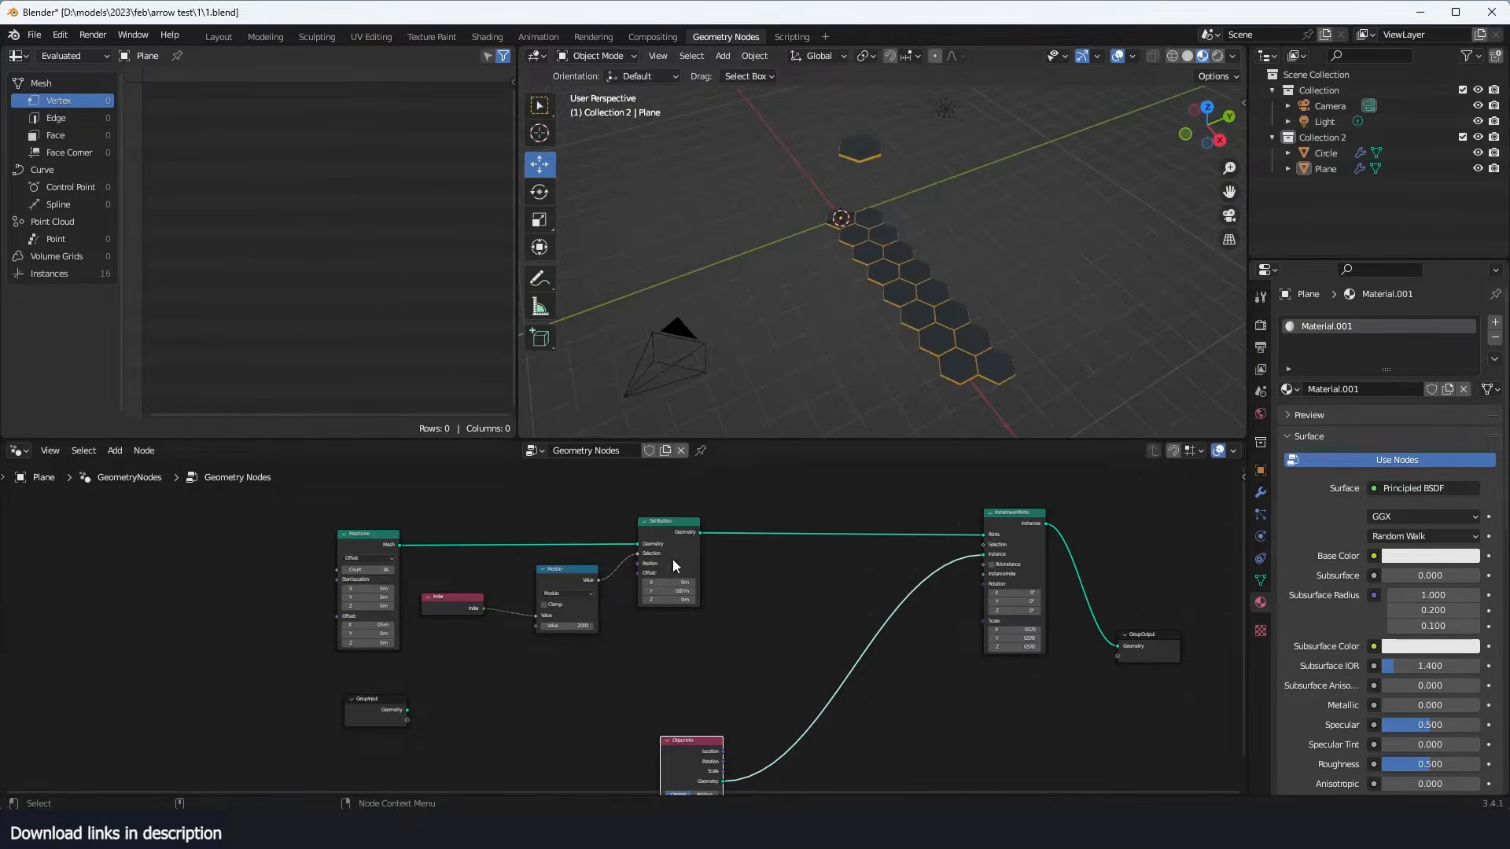
# - Duplicate Instance on Points, preview the Set Position output, and connect its Geometry to the duplicate's Instance input
pyautogui.scroll(2, 675, 566)
pyautogui.scroll(-3, 747, 548)
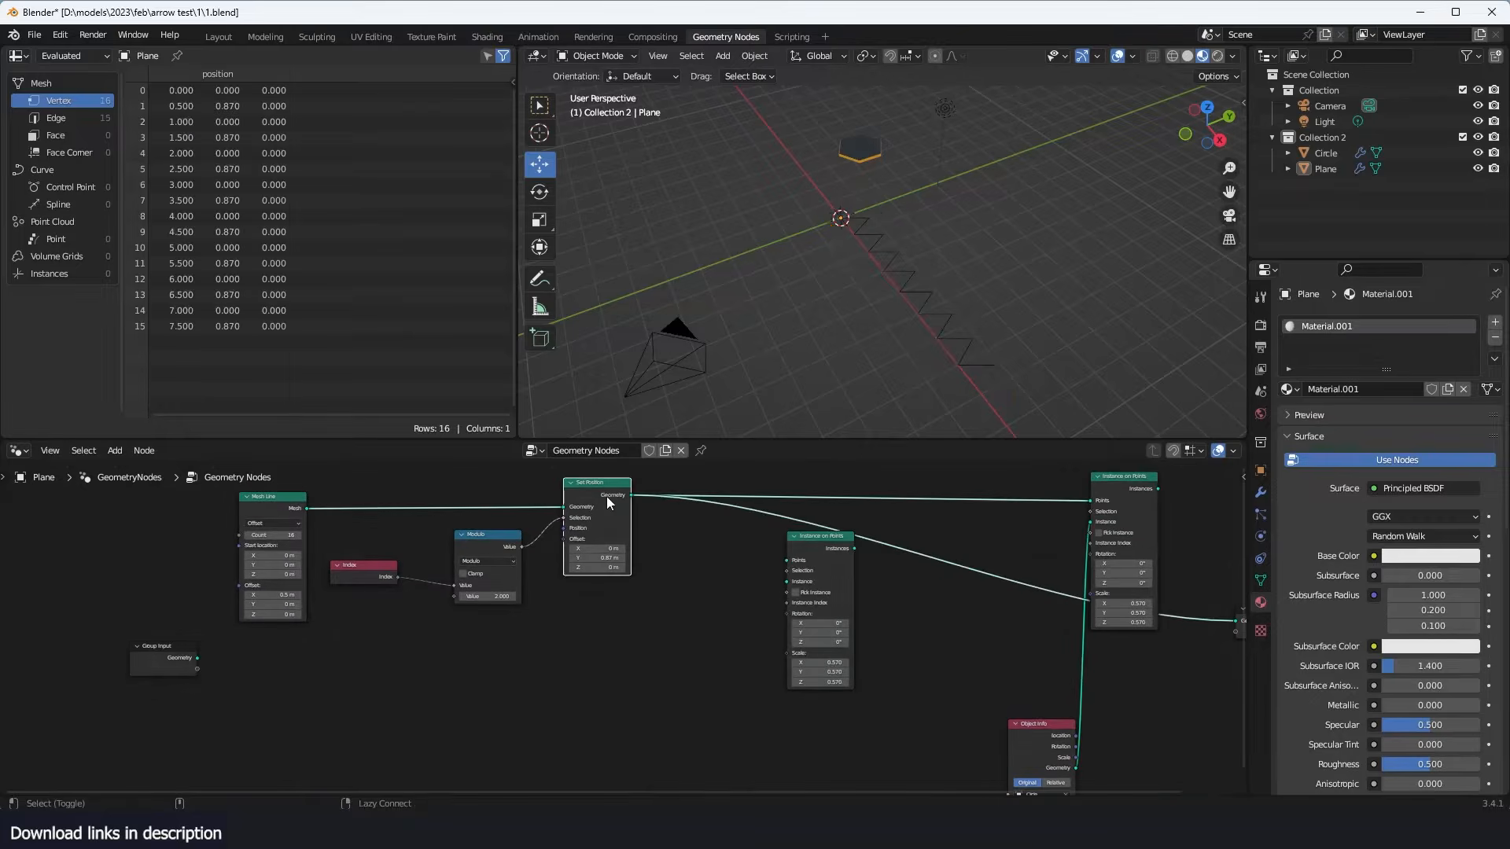
pyautogui.moveTo(859, 327); pyautogui.dragTo(854, 262, button='middle')
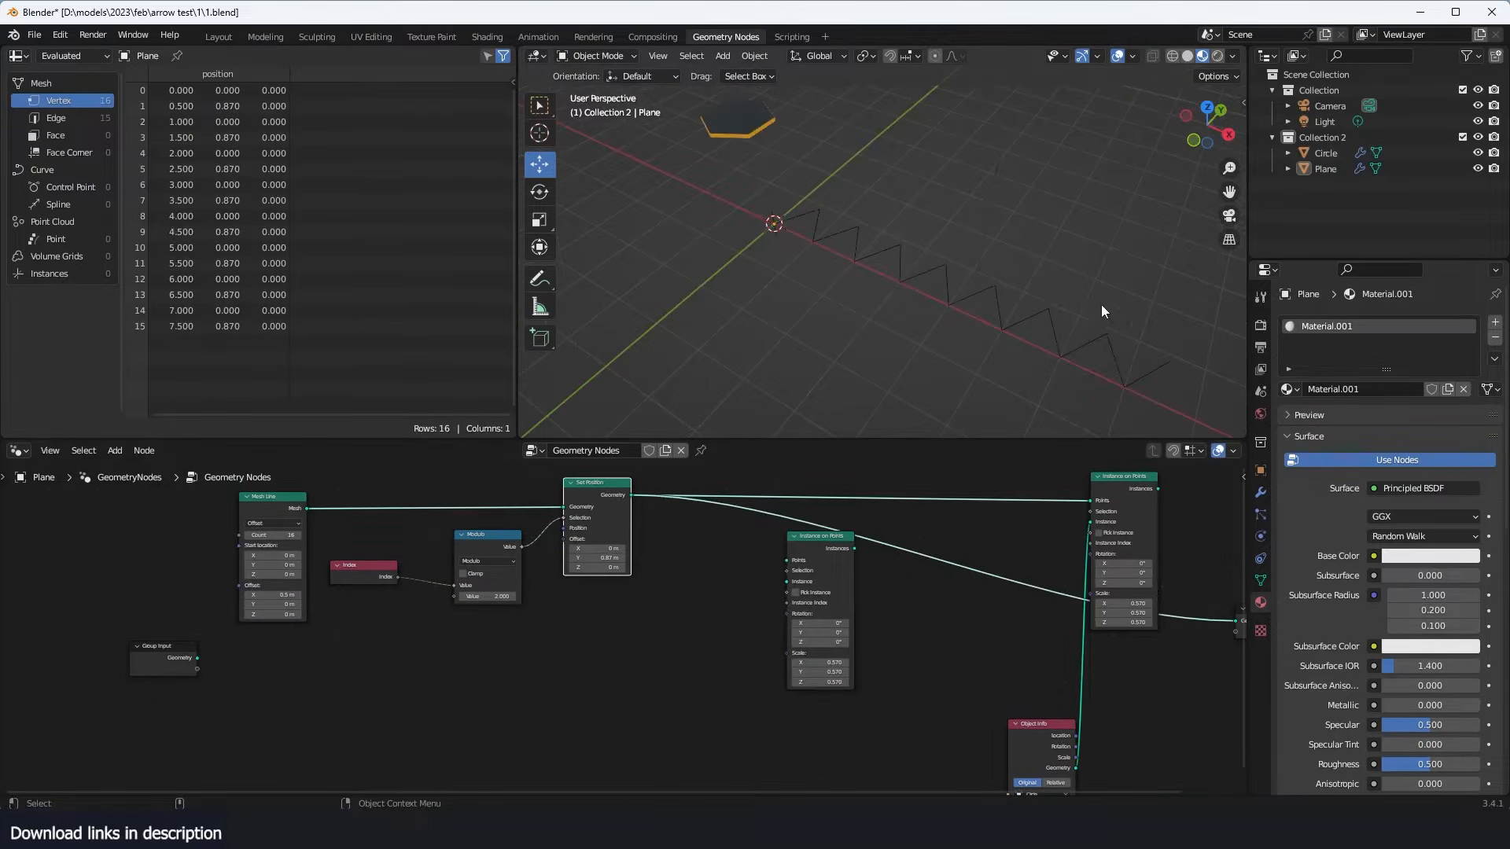
pyautogui.scroll(1, 653, 588)
pyautogui.moveTo(632, 472); pyautogui.dragTo(814, 574)
pyautogui.scroll(-1, 625, 611)
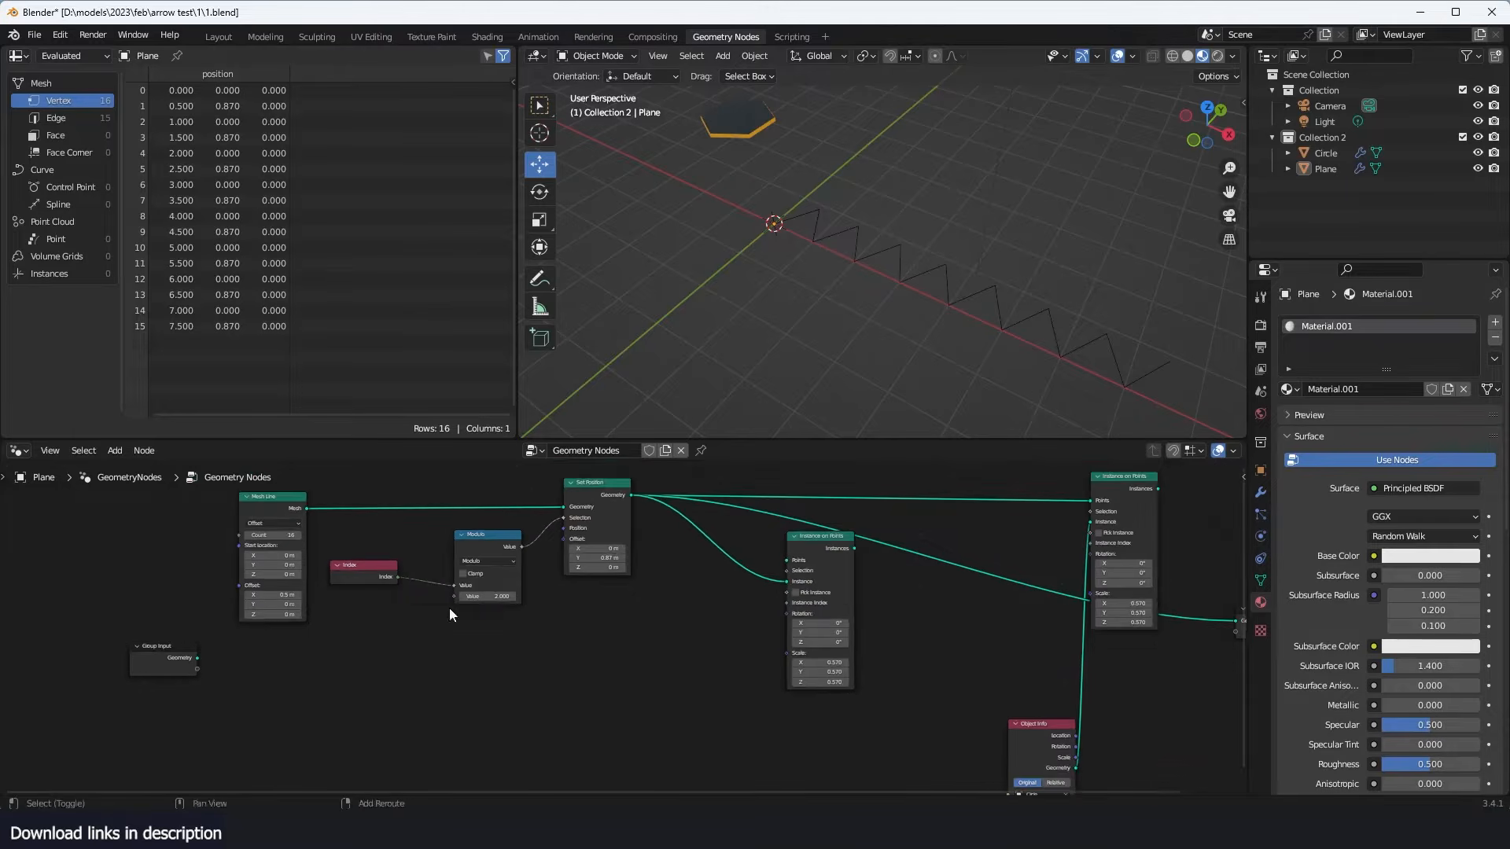
# - Duplicate the Mesh Line node below the Index and Modulo nodes and preview the copy's output
pyautogui.click(295, 515)
pyautogui.hotkey('shift', 'd')
pyautogui.click(477, 682)
pyautogui.scroll(1, 477, 681)
pyautogui.moveTo(476, 682); pyautogui.dragTo(553, 604, button='middle')
pyautogui.keyDown('ctrl'); pyautogui.keyDown('shift'); pyautogui.click(404, 638); pyautogui.keyUp('shift'); pyautogui.keyUp('ctrl')
pyautogui.scroll(1, 554, 605)
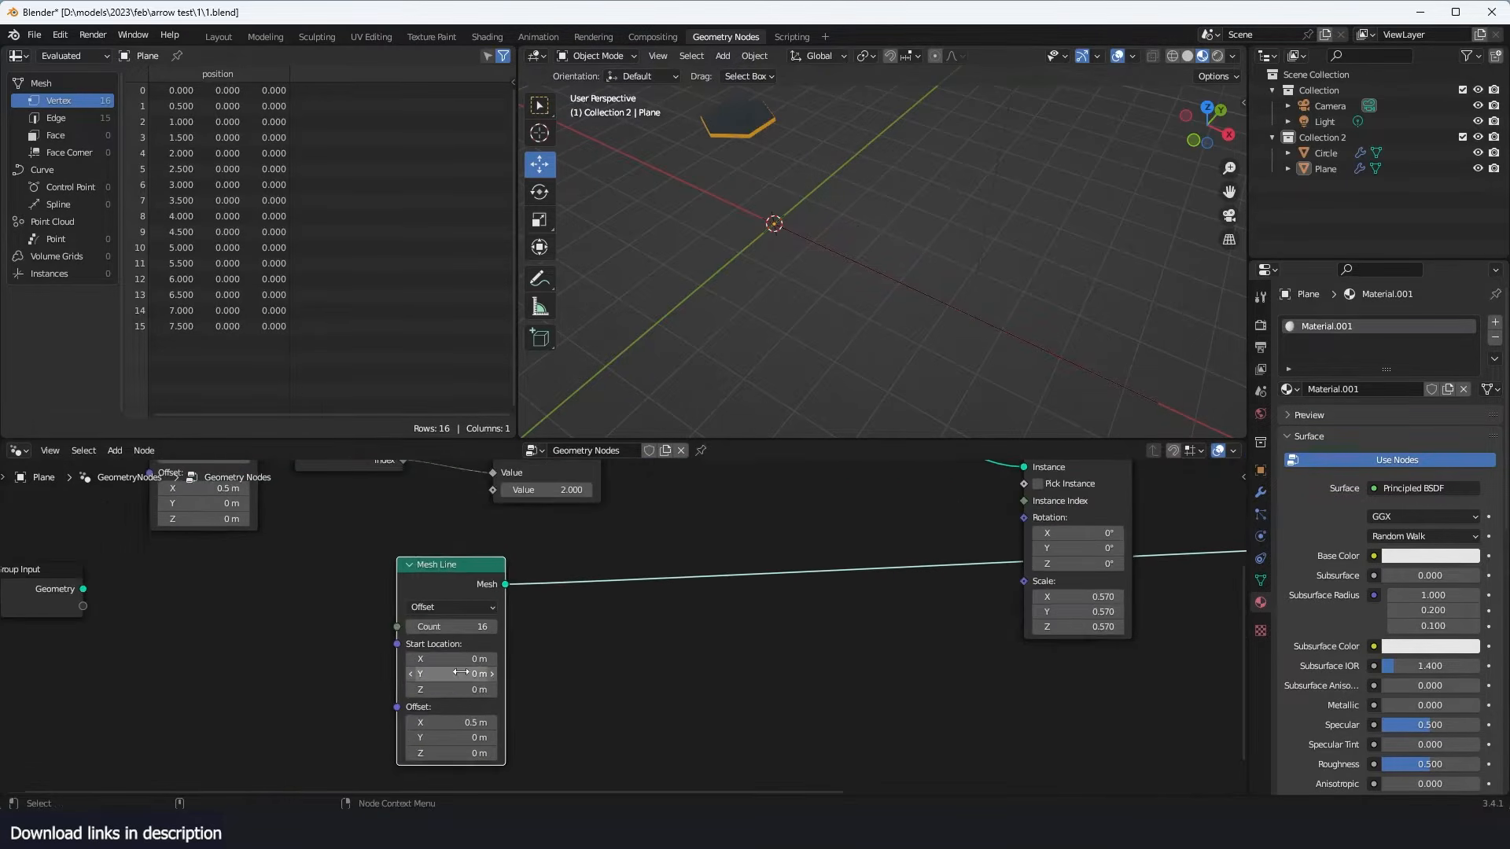
pyautogui.click(460, 674)
pyautogui.write('1')
pyautogui.press('Return')
pyautogui.click(472, 674)
pyautogui.write('0')
pyautogui.press('Return')
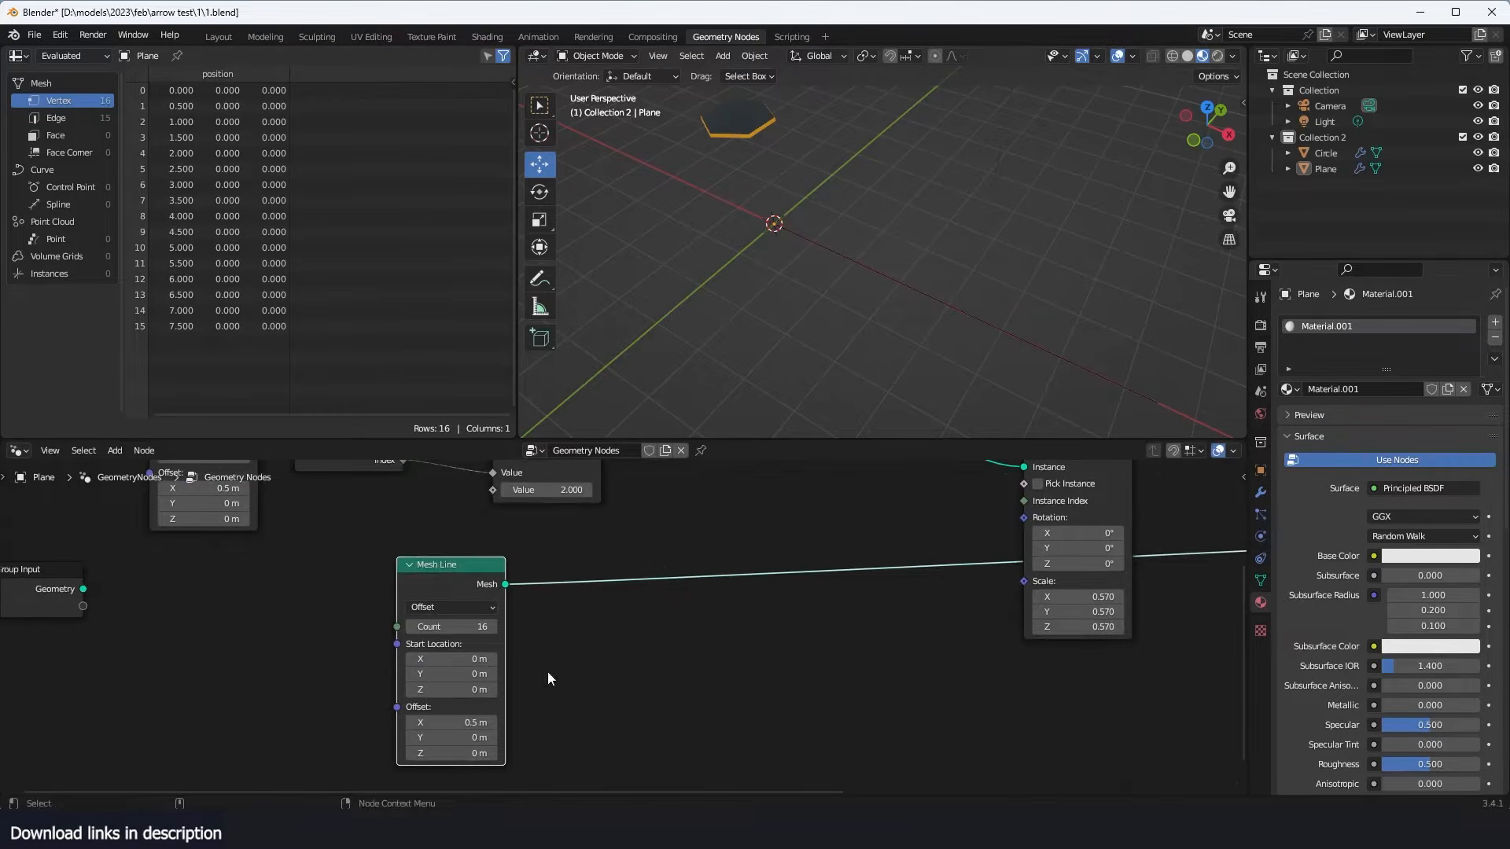
# - Set the duplicated Mesh Line's offset to 1 m in Y and 0 m in X
pyautogui.click(421, 737)
pyautogui.write('1')
pyautogui.press('Return')
pyautogui.click(481, 723)
pyautogui.write('0')
pyautogui.press('Return')
pyautogui.moveTo(567, 599); pyautogui.dragTo(456, 692, button='middle')
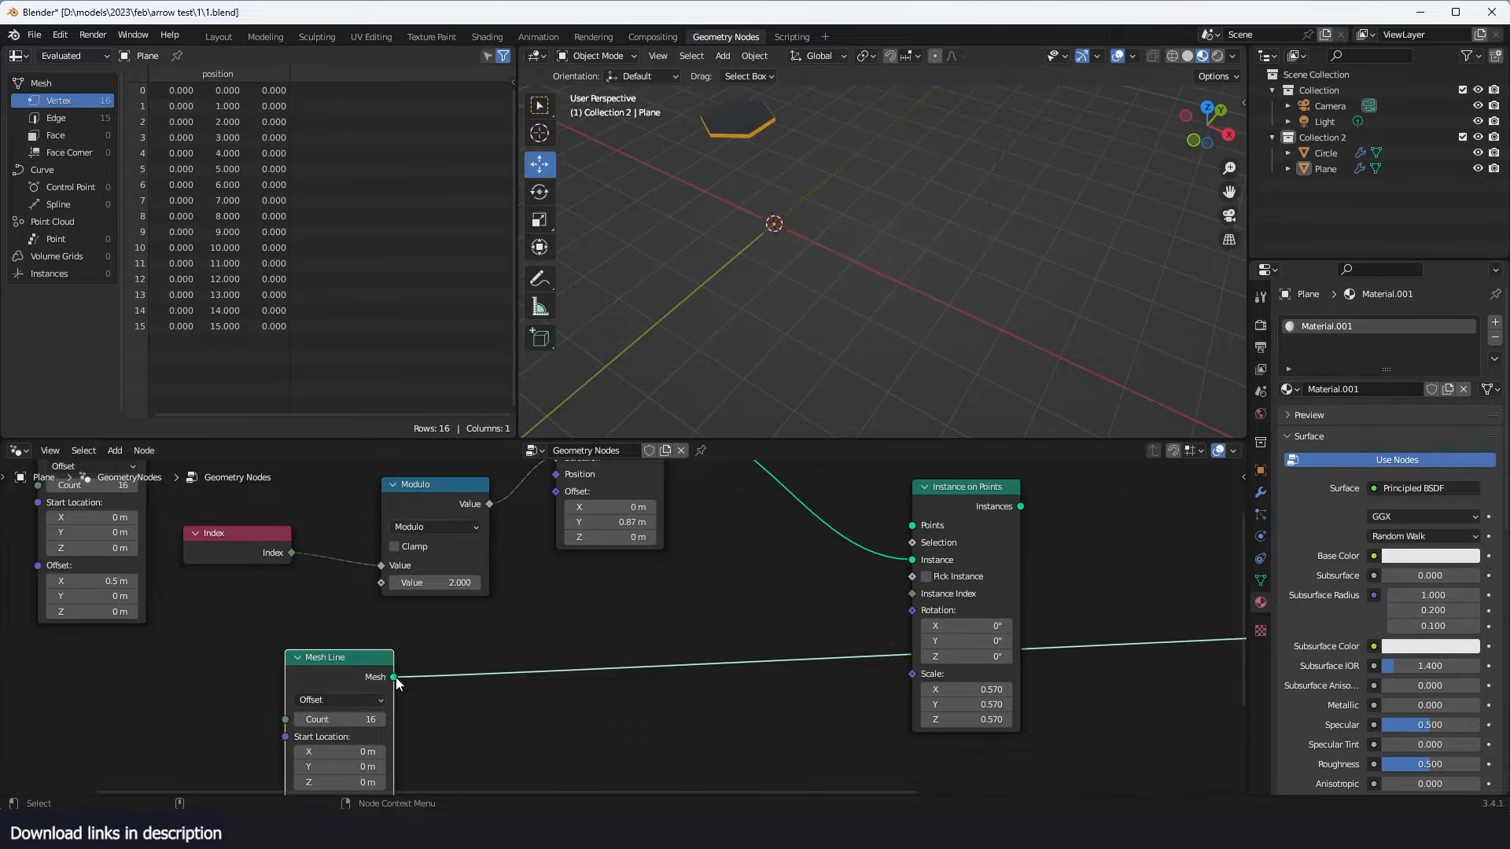
# - Connect the duplicated Mesh Line to the Points input of the duplicated Instance on Points and preview that node
pyautogui.moveTo(395, 677); pyautogui.dragTo(925, 528)
pyautogui.keyDown('ctrl'); pyautogui.keyDown('shift'); pyautogui.click(980, 500); pyautogui.keyUp('shift'); pyautogui.keyUp('ctrl')
pyautogui.scroll(-2, 925, 287)
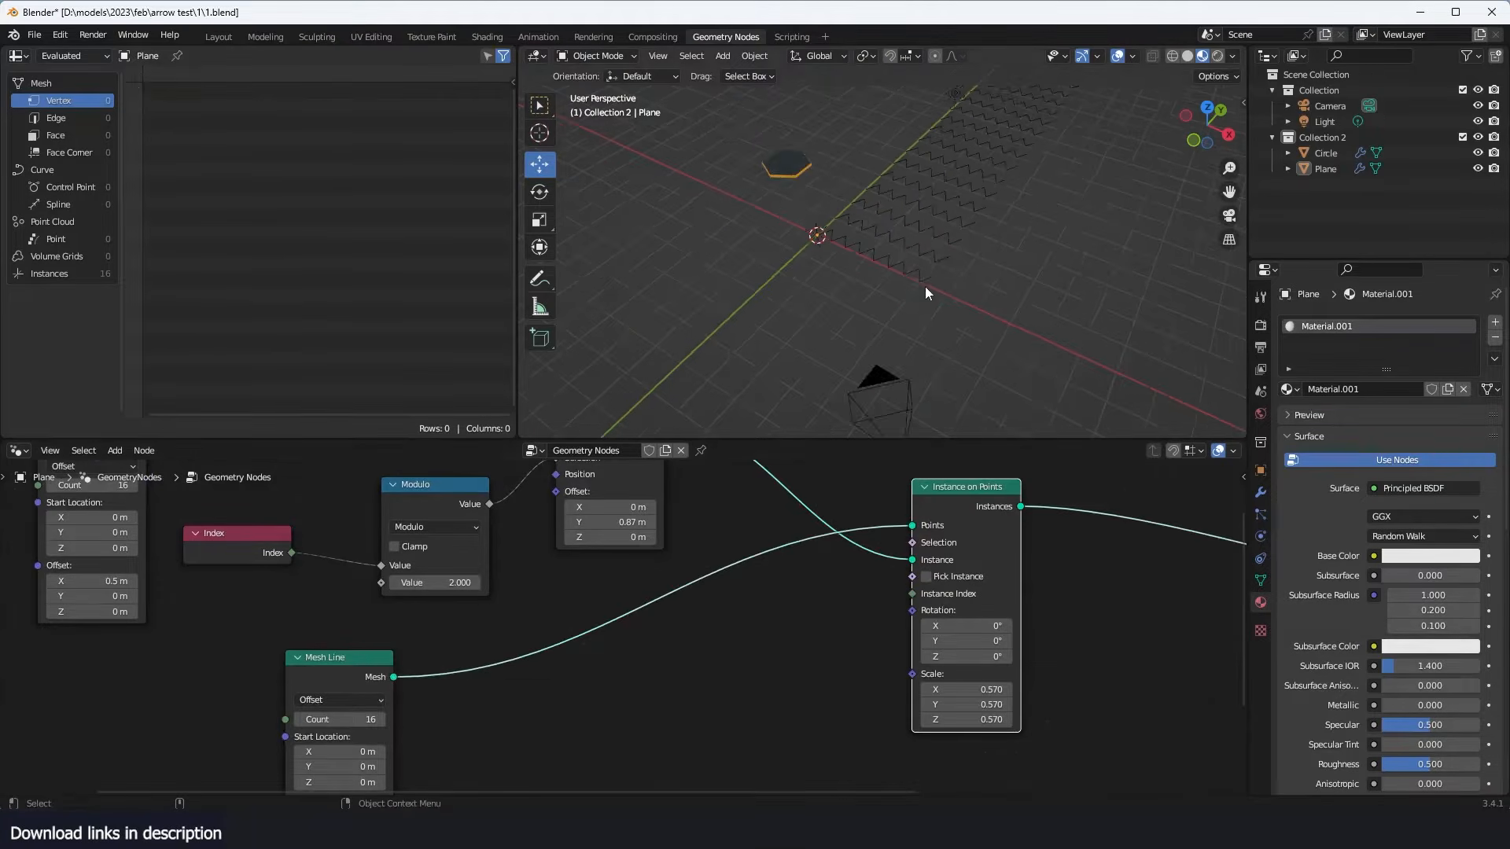
pyautogui.keyDown('shift'); pyautogui.moveTo(924, 286); pyautogui.dragTo(820, 384, button='middle'); pyautogui.keyUp('shift')
pyautogui.scroll(5, 917, 225)
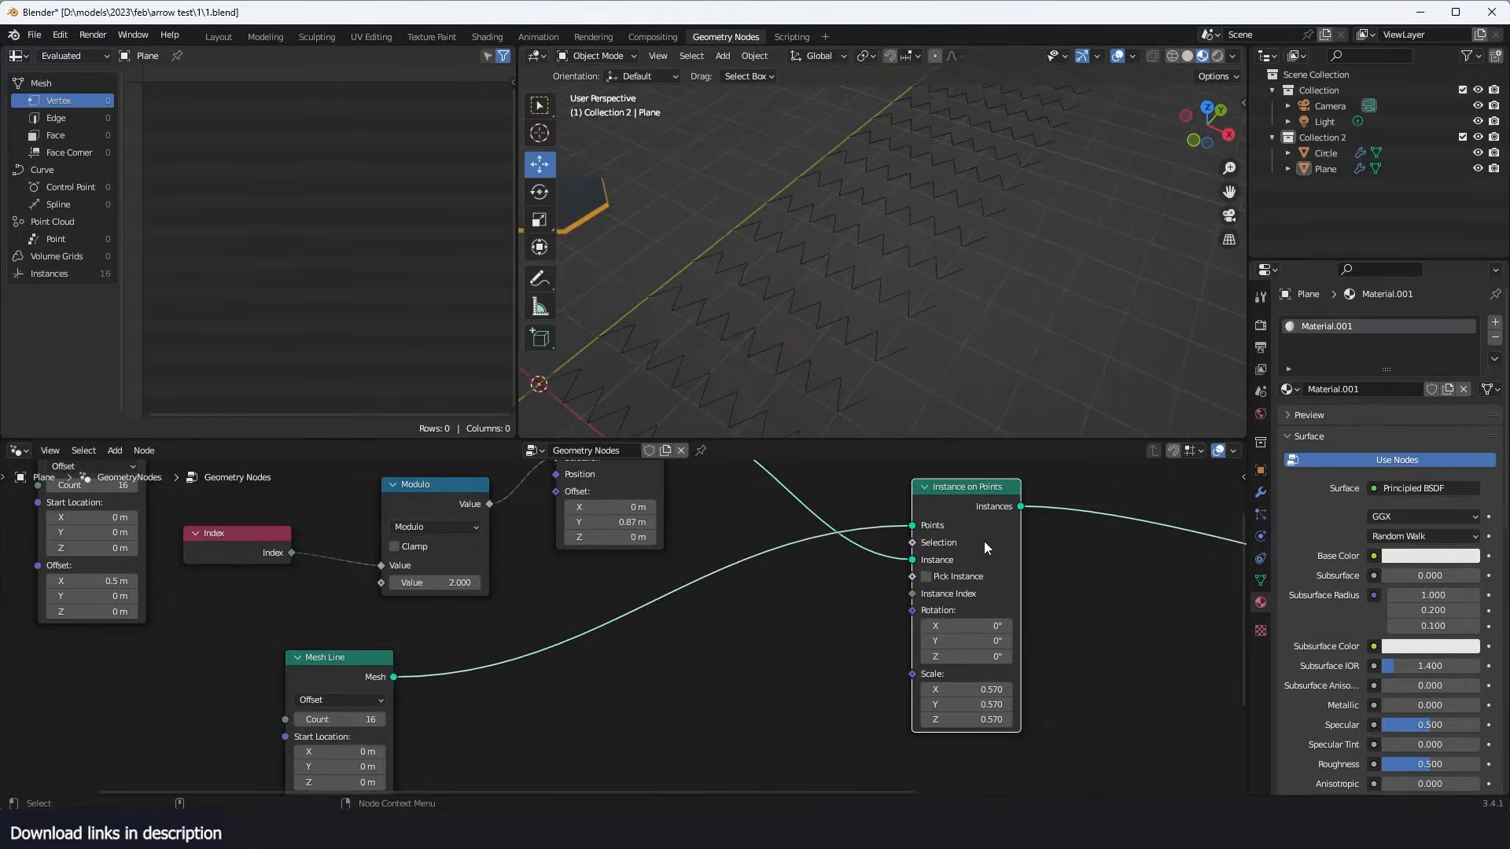
# - Connect the duplicated node's Instances to the Points of the hexagon Instance on Points and preview that node's output
pyautogui.moveTo(984, 541); pyautogui.dragTo(671, 555, button='middle')
pyautogui.moveTo(756, 517); pyautogui.dragTo(674, 620, button='middle')
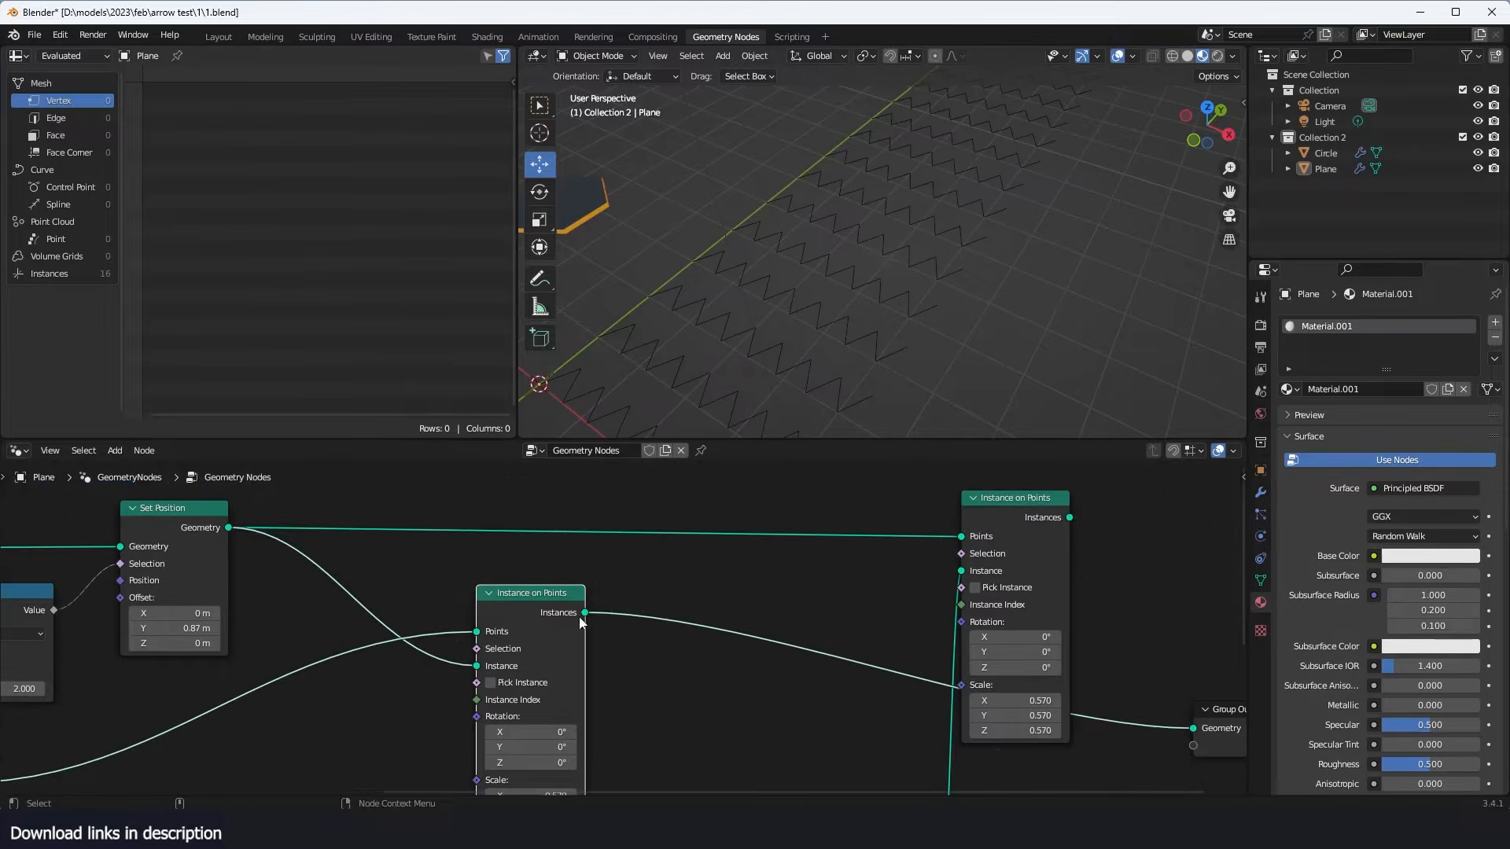
pyautogui.keyDown('alt'); pyautogui.moveTo(578, 616); pyautogui.dragTo(983, 527, button='right'); pyautogui.keyUp('alt')
pyautogui.keyDown('ctrl'); pyautogui.keyDown('shift'); pyautogui.click(984, 527); pyautogui.keyUp('shift'); pyautogui.keyUp('ctrl')
pyautogui.moveTo(780, 349); pyautogui.dragTo(851, 331, button='middle')
# - Set the Y-direction Mesh Line count to 12 and the original Mesh Line count to 93, then shift the Y-direction node
pyautogui.moveTo(407, 629); pyautogui.dragTo(684, 579, button='middle')
pyautogui.moveTo(487, 682); pyautogui.dragTo(789, 577, button='middle')
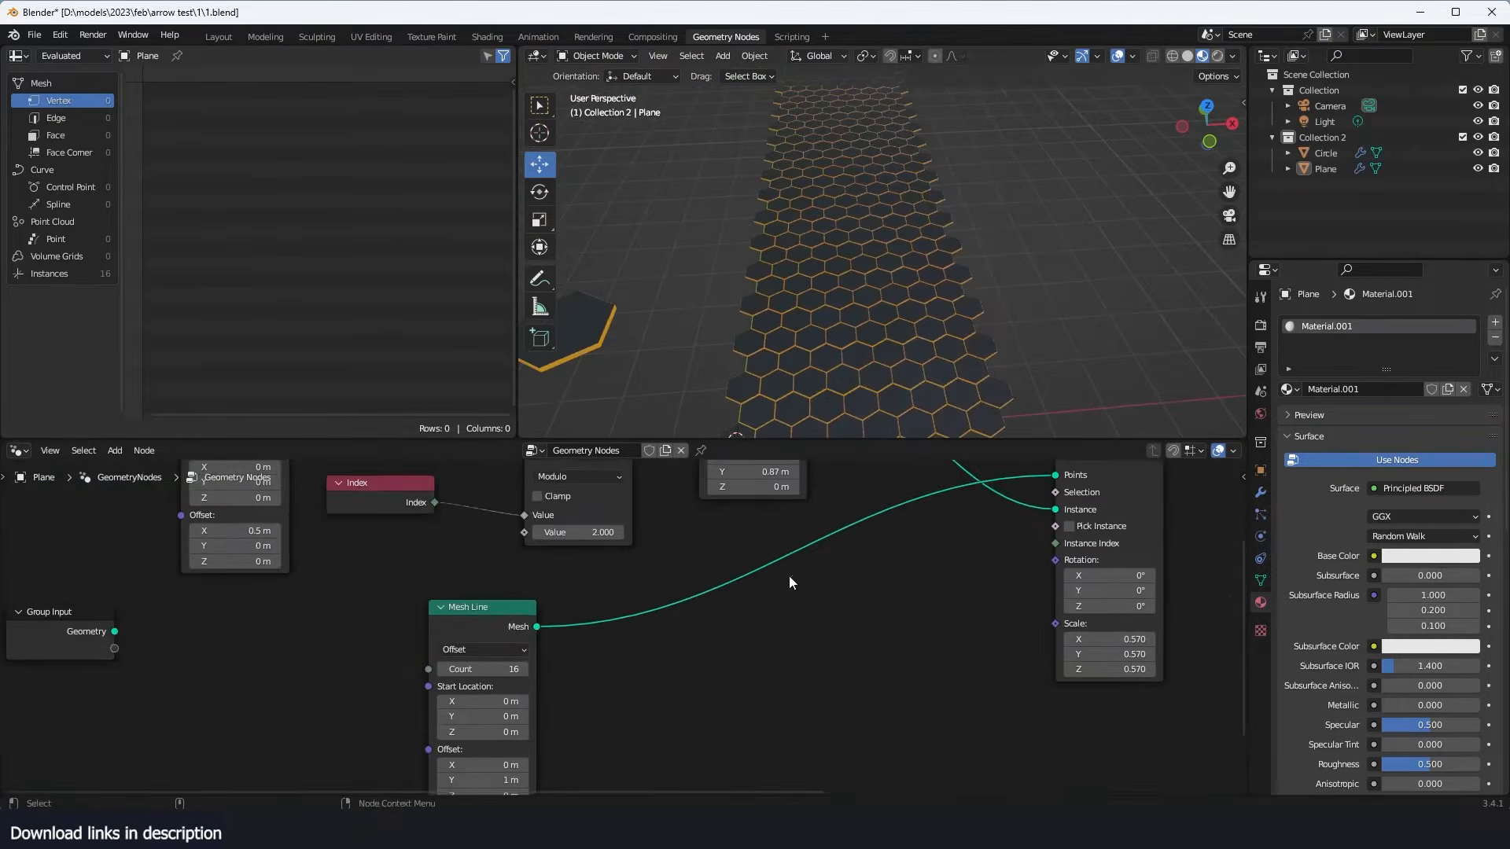
pyautogui.moveTo(516, 665)
pyautogui.mouseDown()
pyautogui.moveTo(550, 665)
pyautogui.moveTo(503, 665)
pyautogui.mouseUp()
pyautogui.scroll(-2, 632, 605)
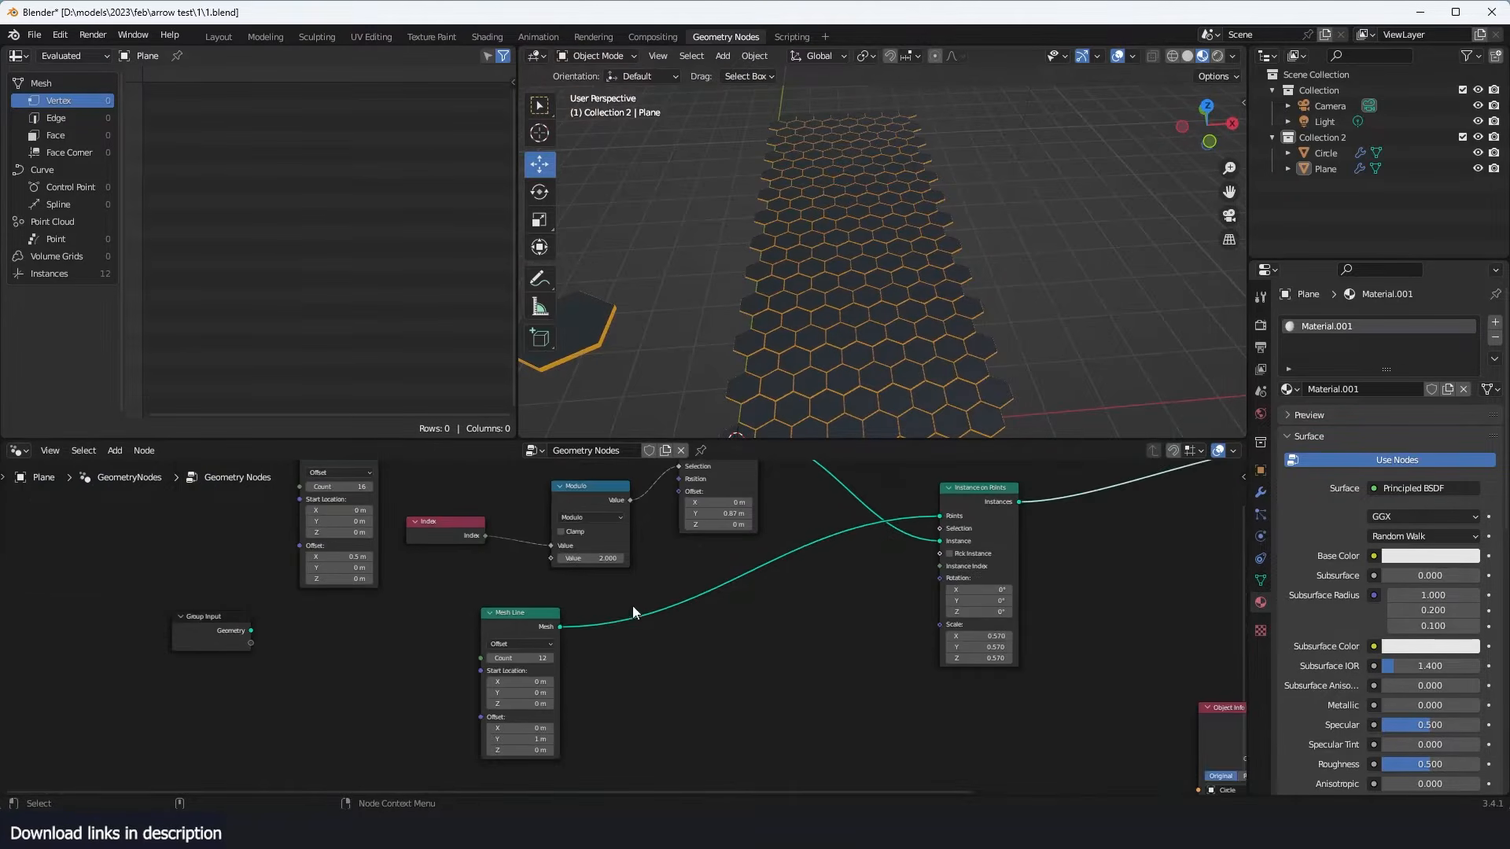
pyautogui.moveTo(319, 532); pyautogui.dragTo(425, 531)
pyautogui.scroll(-3, 948, 270)
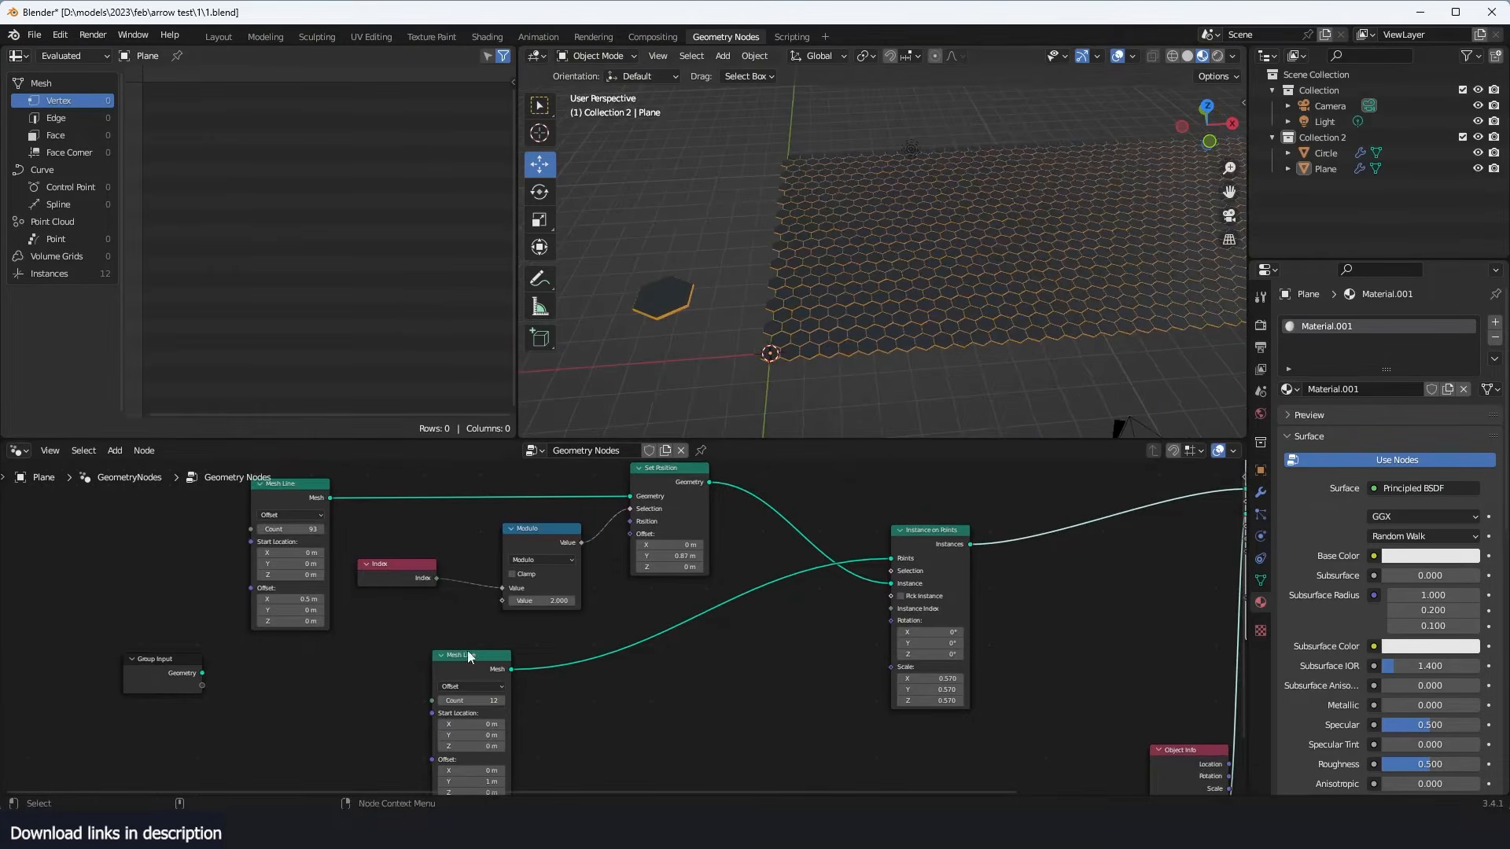
pyautogui.moveTo(467, 653); pyautogui.dragTo(448, 653)
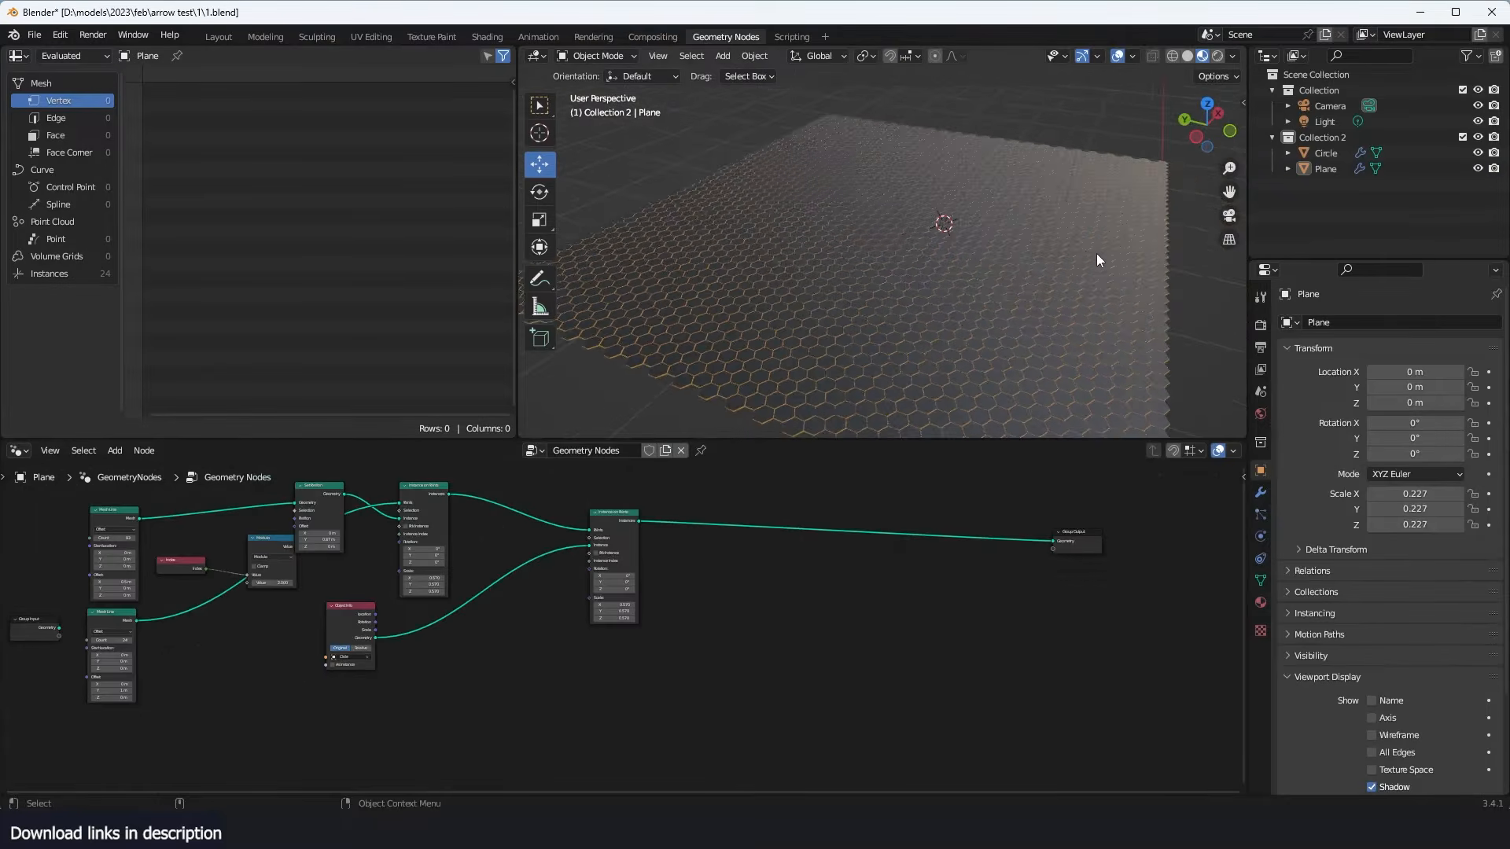
pyautogui.scroll(4, 1008, 246)
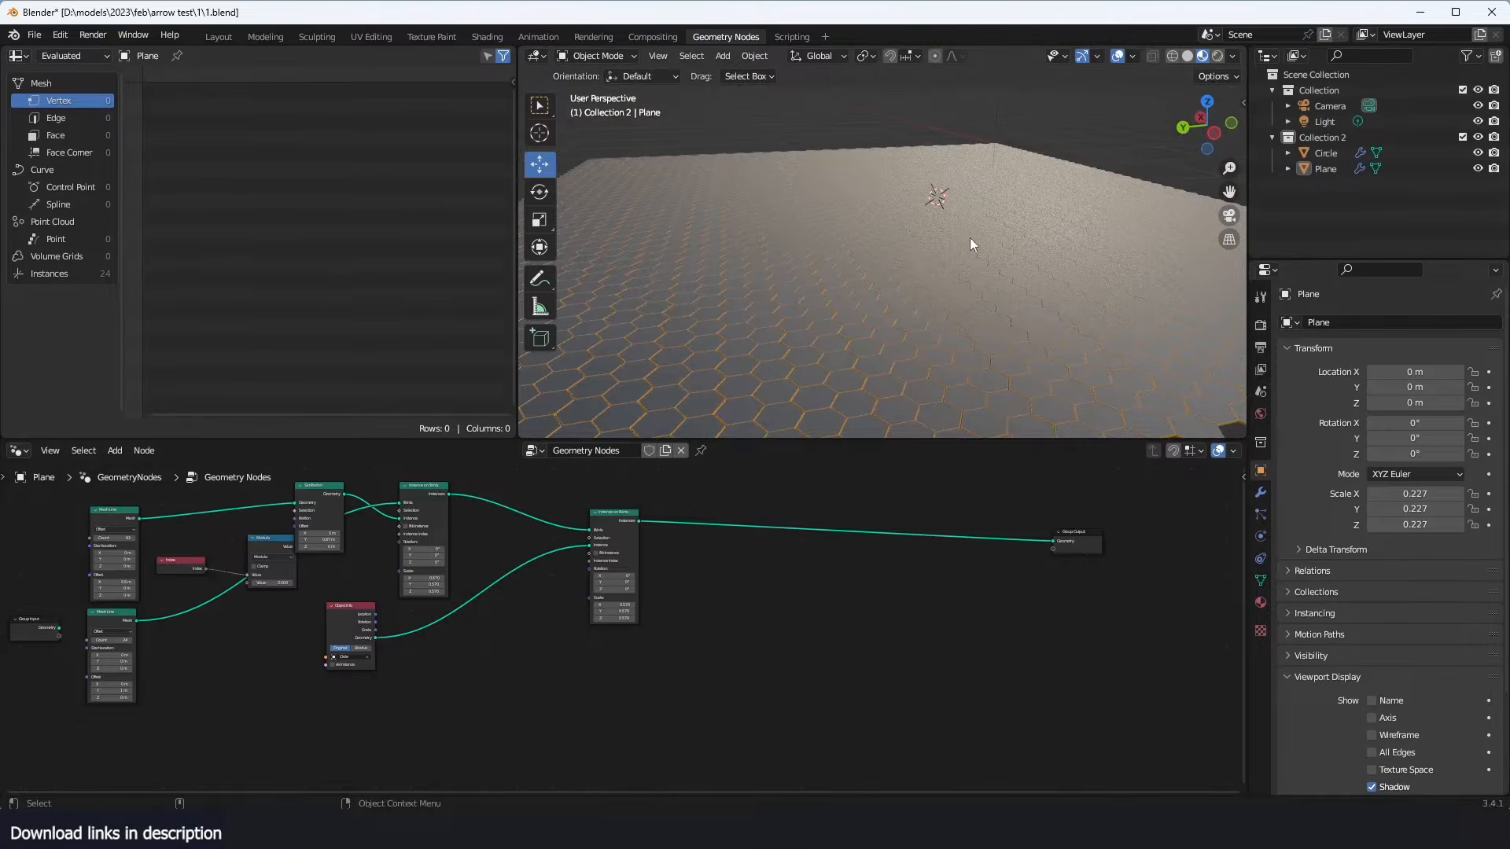
# - Examine the honeycomb grid from several angles along with the final Instance on Points node
pyautogui.moveTo(969, 237); pyautogui.dragTo(875, 259, button='middle')
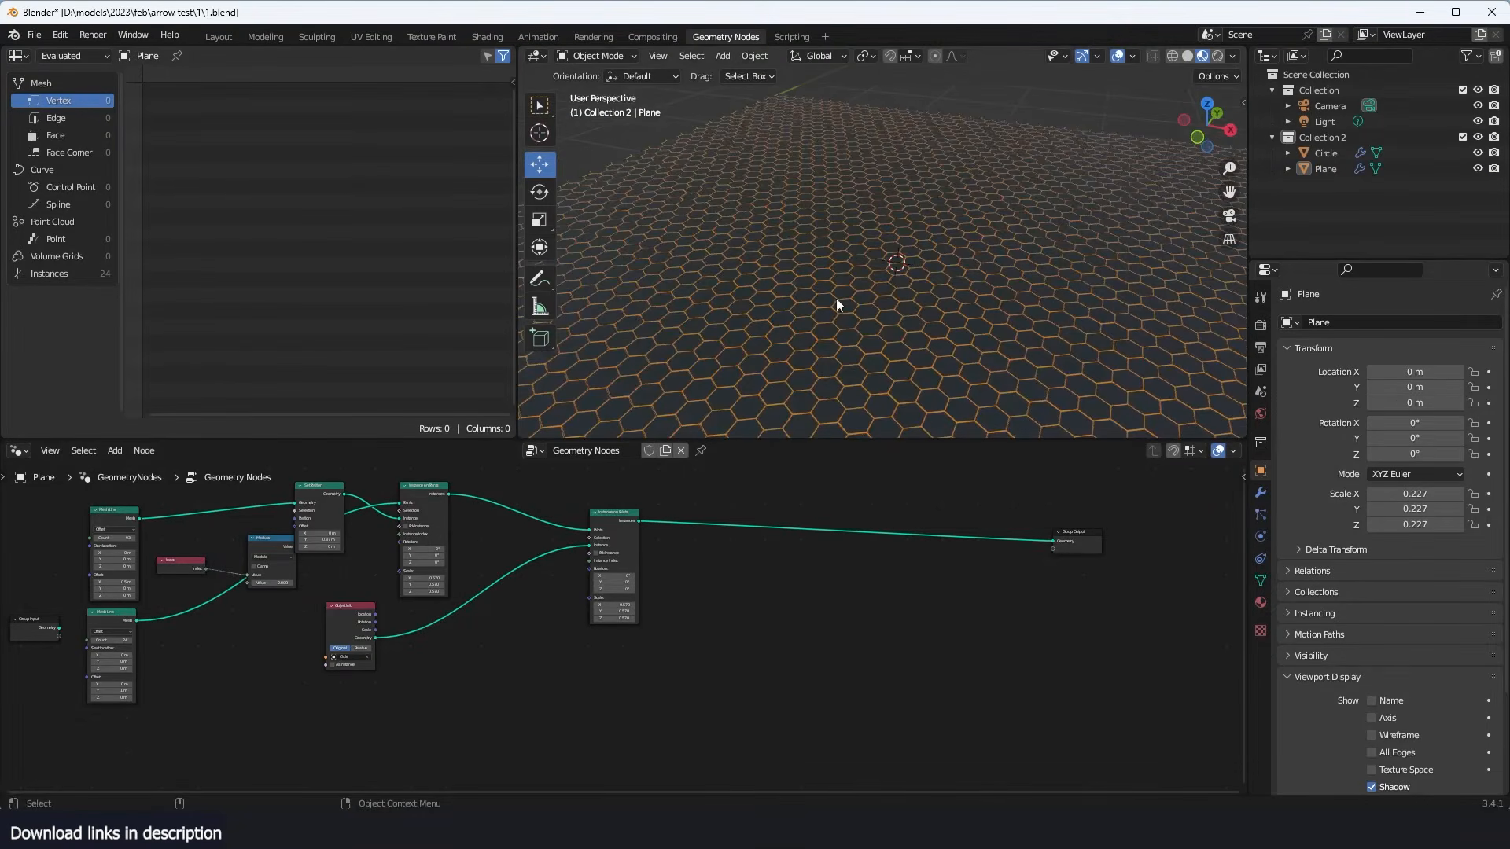
pyautogui.moveTo(925, 337); pyautogui.dragTo(920, 249, button='middle')
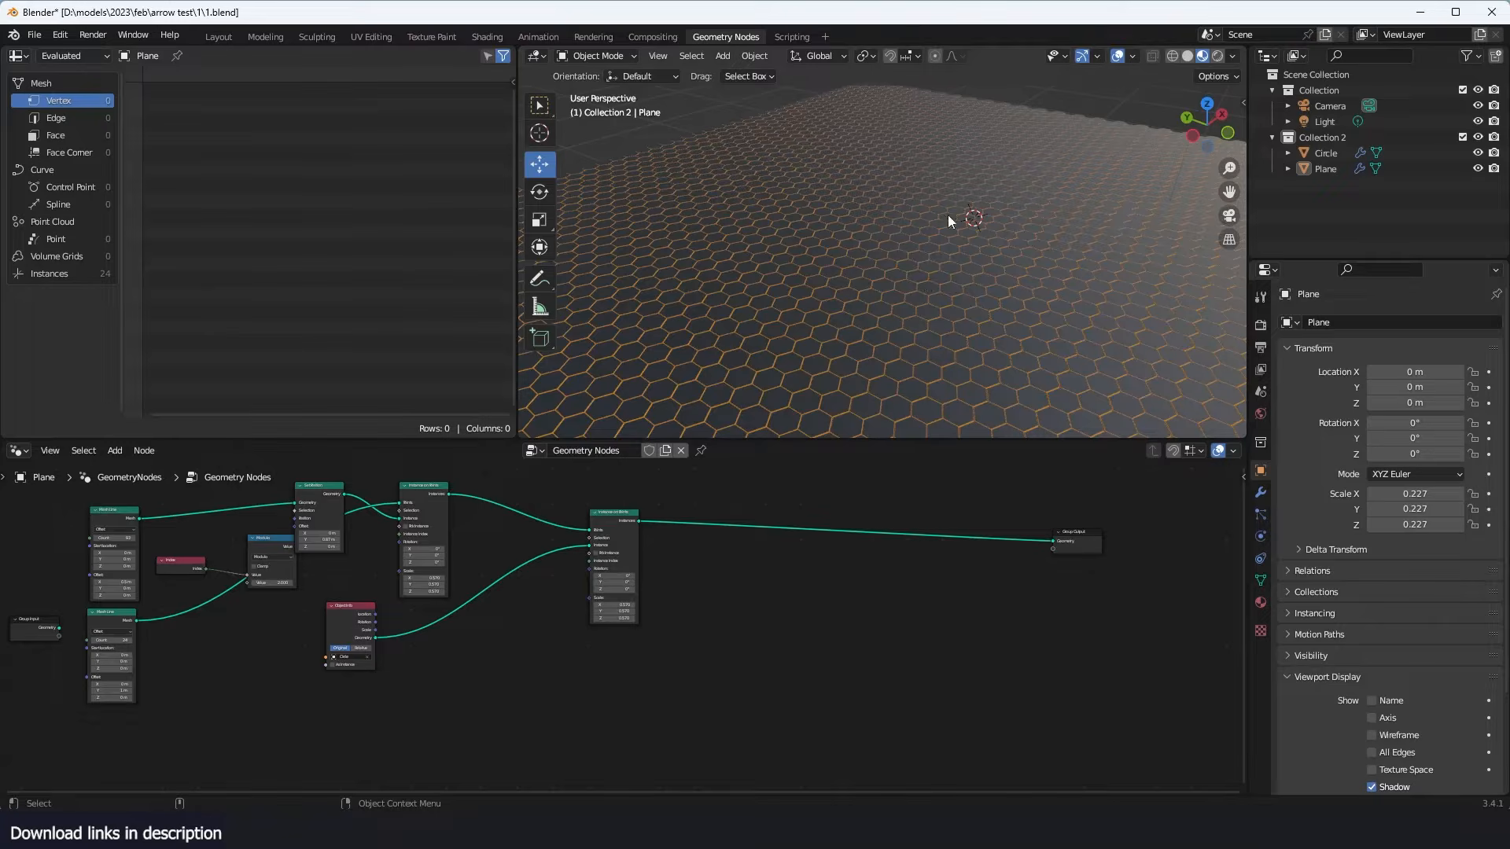
pyautogui.scroll(3, 550, 557)
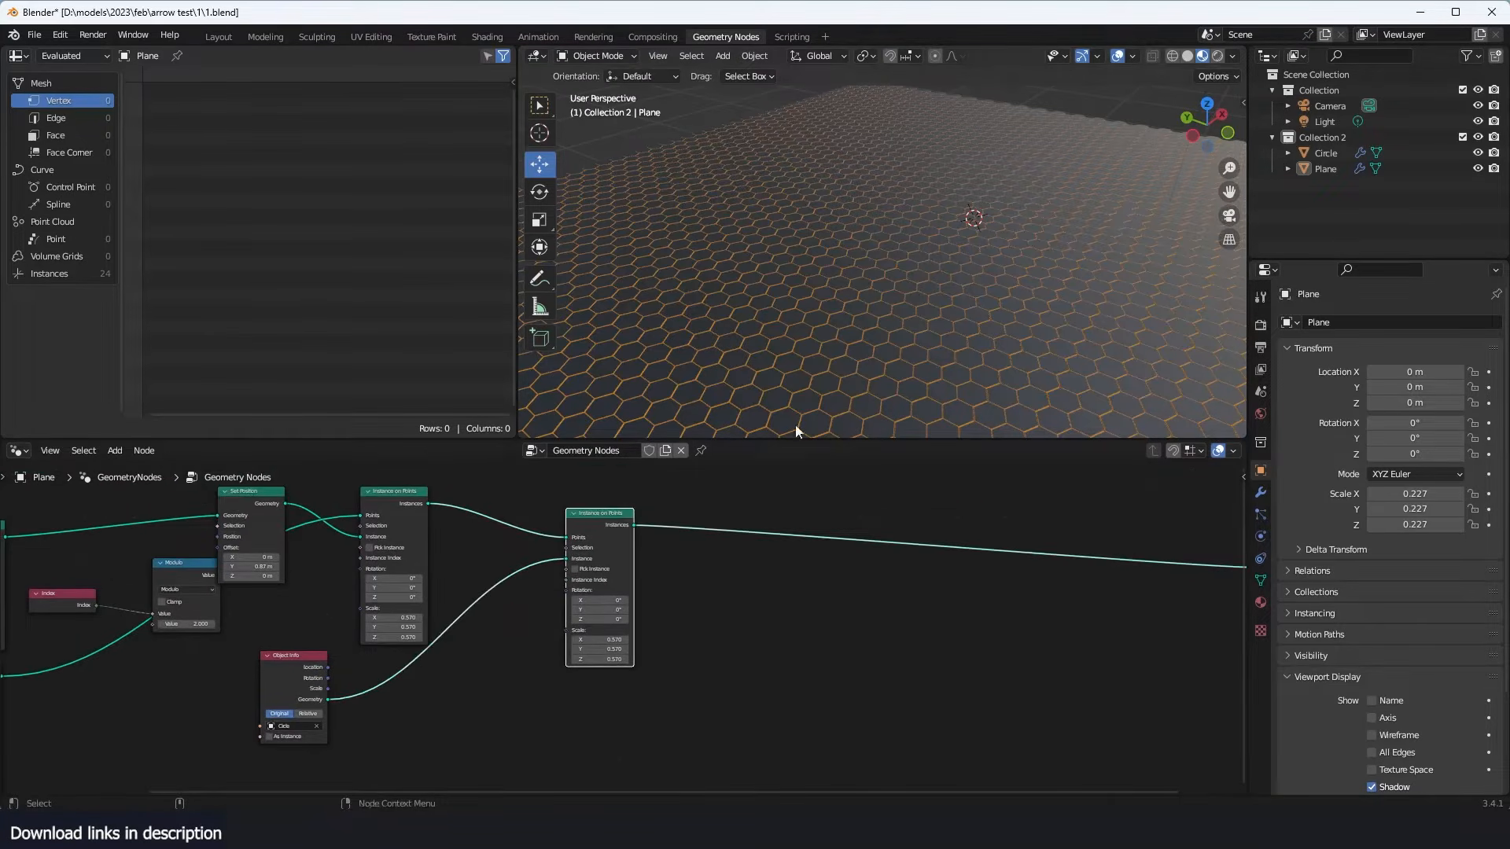
pyautogui.scroll(2, 707, 519)
pyautogui.moveTo(569, 495); pyautogui.dragTo(667, 516)
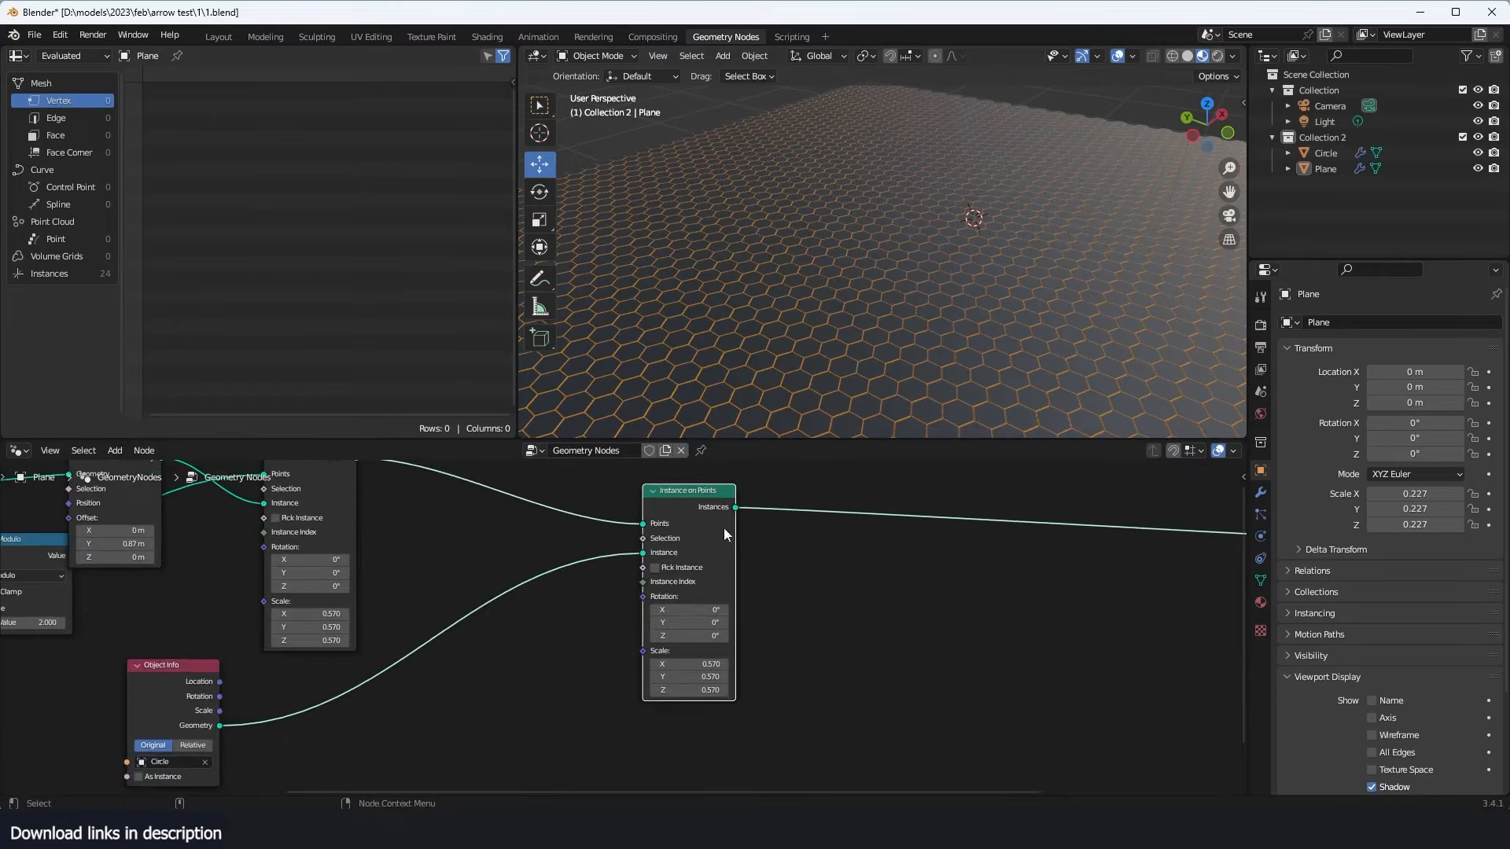
pyautogui.scroll(-1, 724, 527)
pyautogui.moveTo(878, 276); pyautogui.dragTo(953, 281, button='middle')
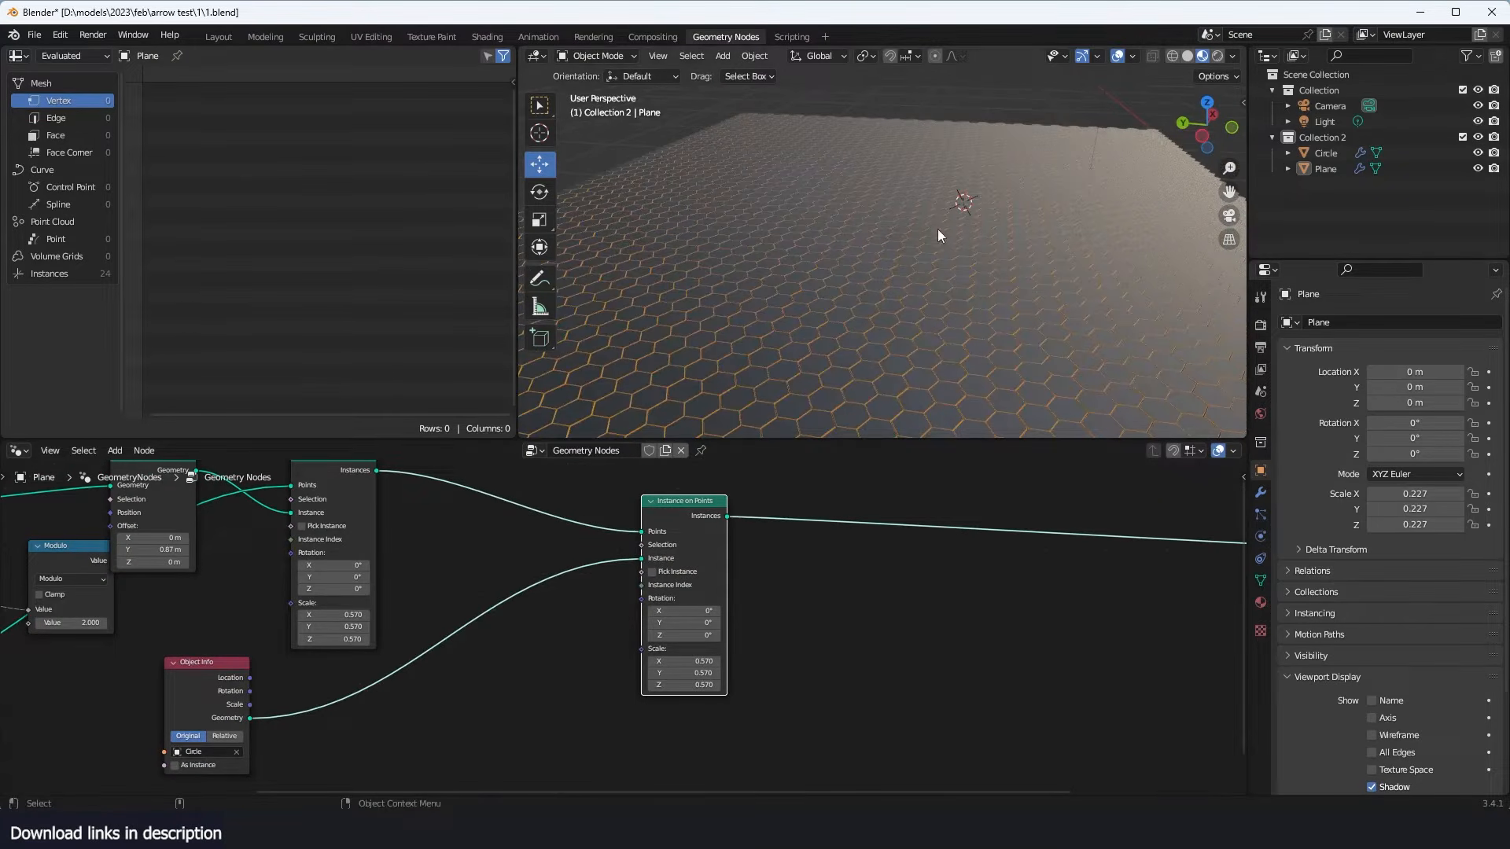
# - Insert a Realize Instances node between the line-grid Instance on Points and the Points input of the hexagon Instance on Points
pyautogui.moveTo(696, 510); pyautogui.dragTo(746, 518)
pyautogui.moveTo(349, 464); pyautogui.dragTo(418, 508, button='middle')
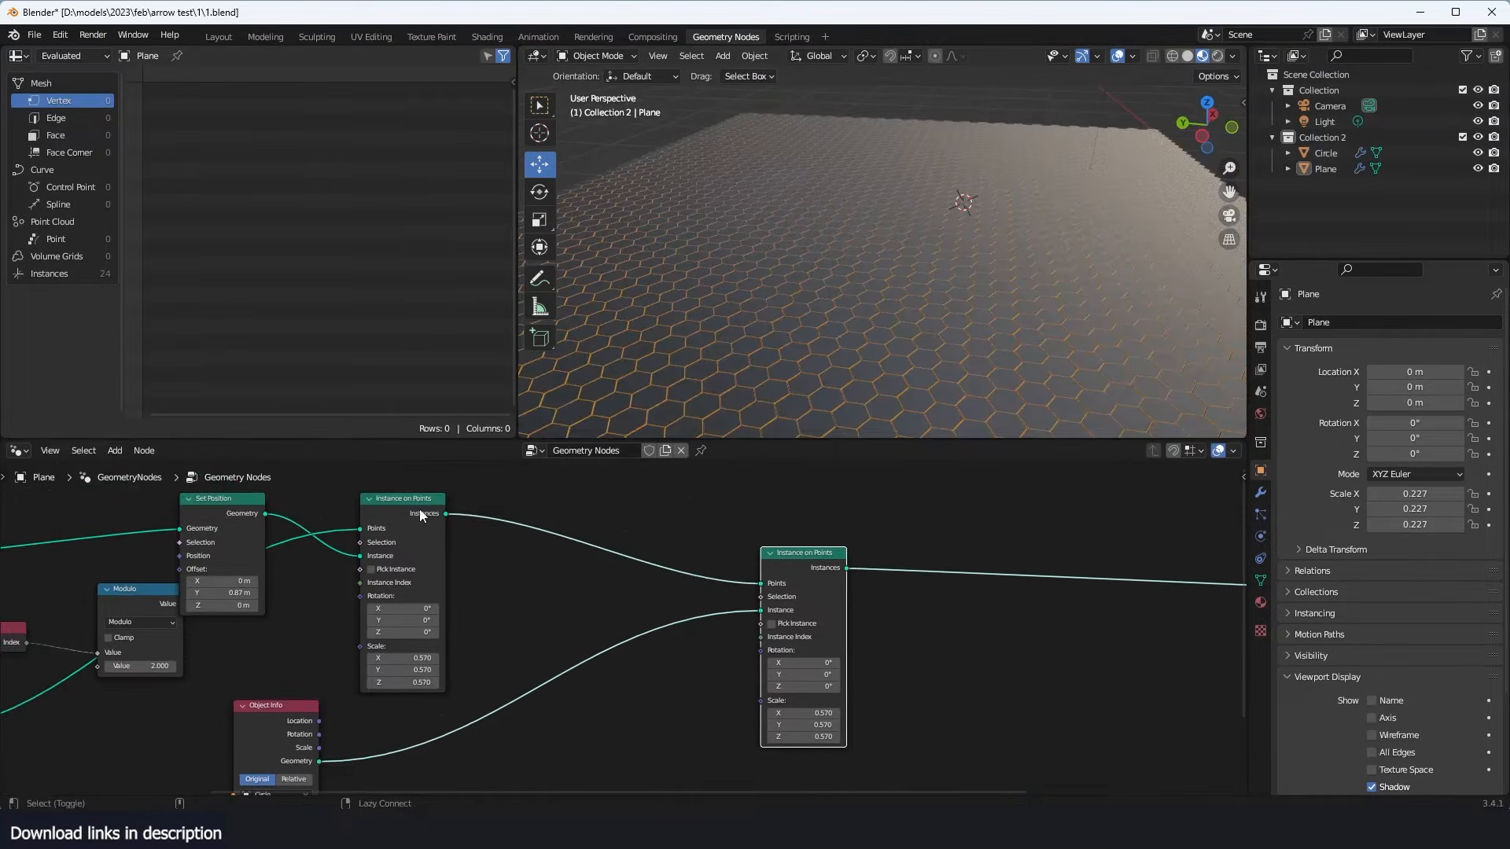
pyautogui.keyDown('ctrl'); pyautogui.keyDown('shift'); pyautogui.click(420, 513); pyautogui.keyUp('shift'); pyautogui.keyUp('ctrl')
pyautogui.hotkey('shift', 'a')
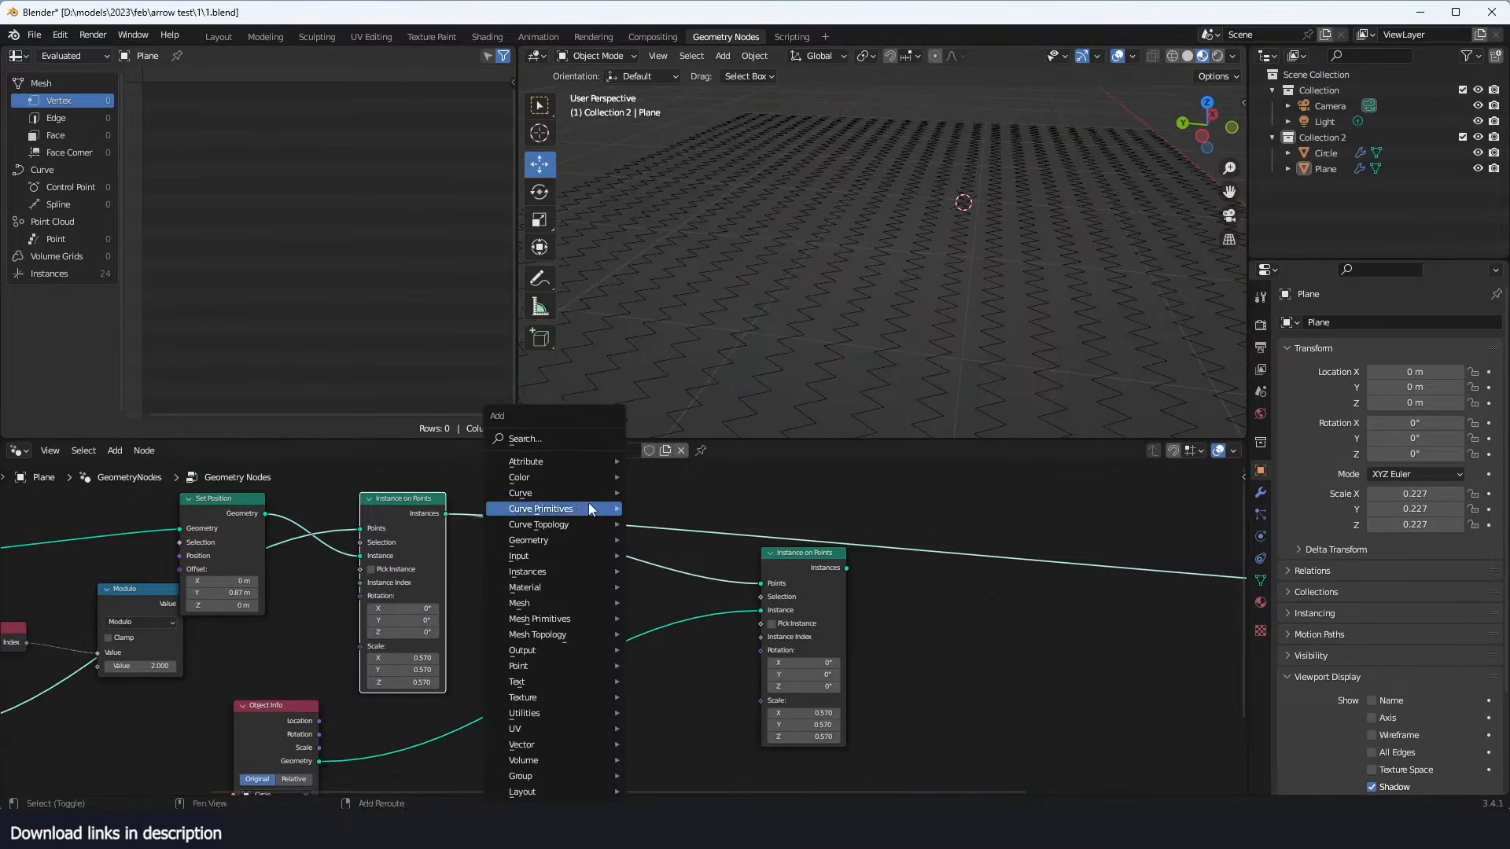
pyautogui.click(582, 437)
pyautogui.write('ea')
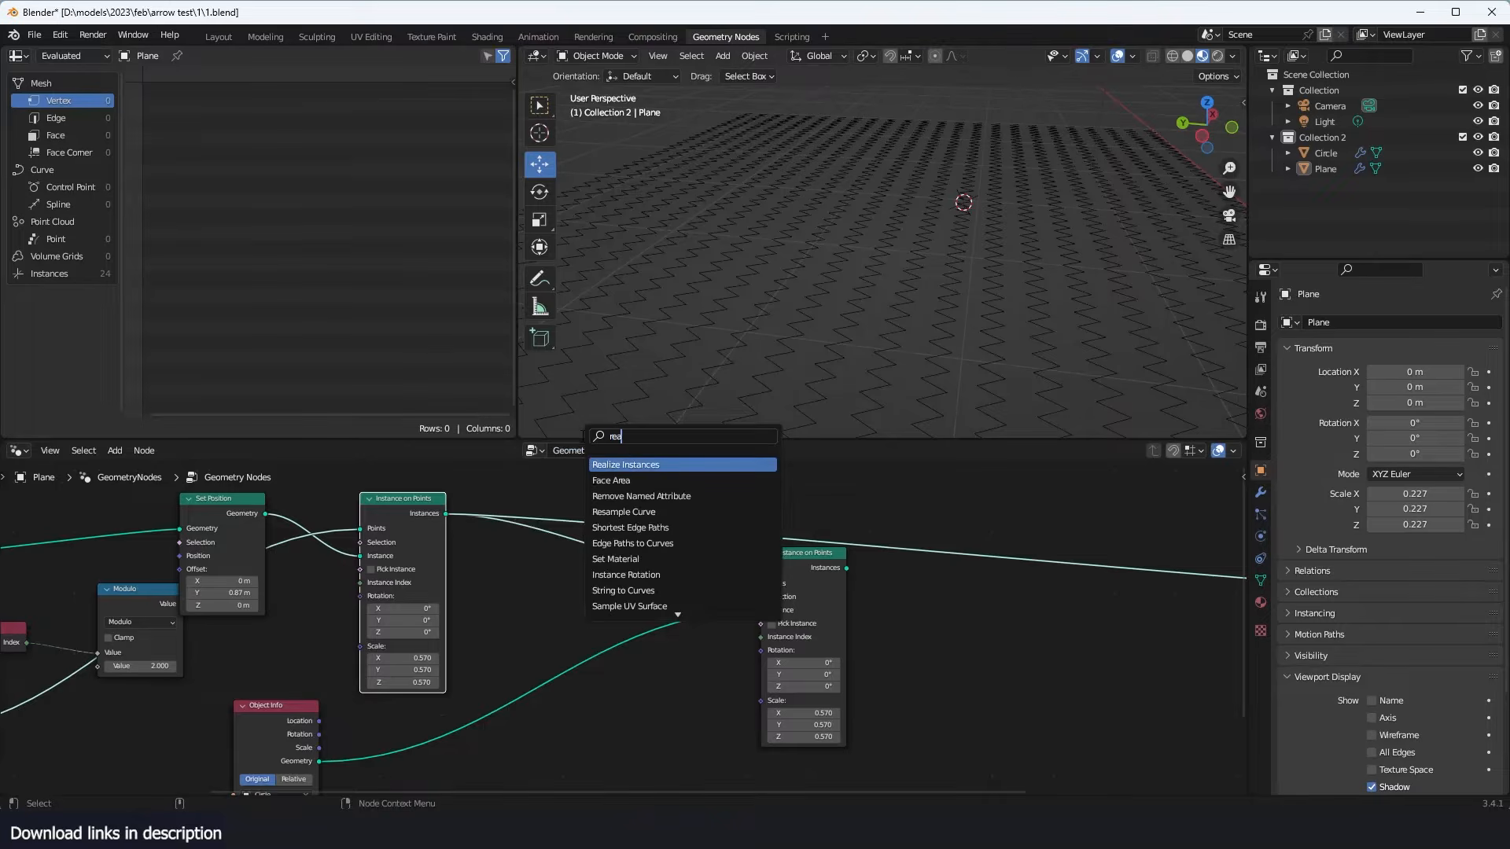
pyautogui.click(653, 465)
pyautogui.click(563, 556)
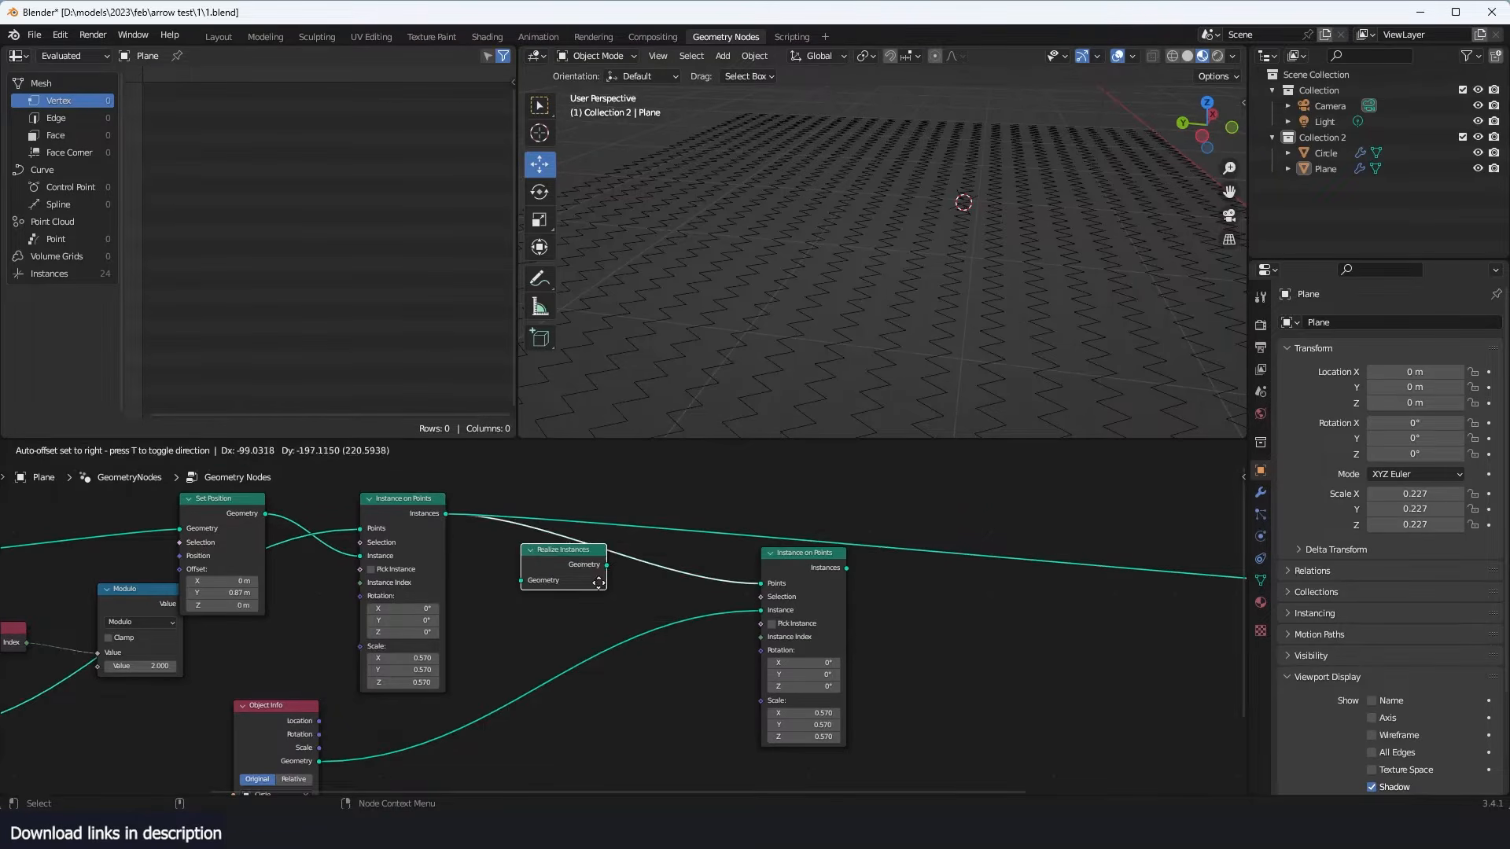
# - Preview the Realize Instances node, then preview the hexagon Instance on Points node and set its scale to 0.330 on all axes
pyautogui.moveTo(242, 499); pyautogui.dragTo(348, 505, button='middle')
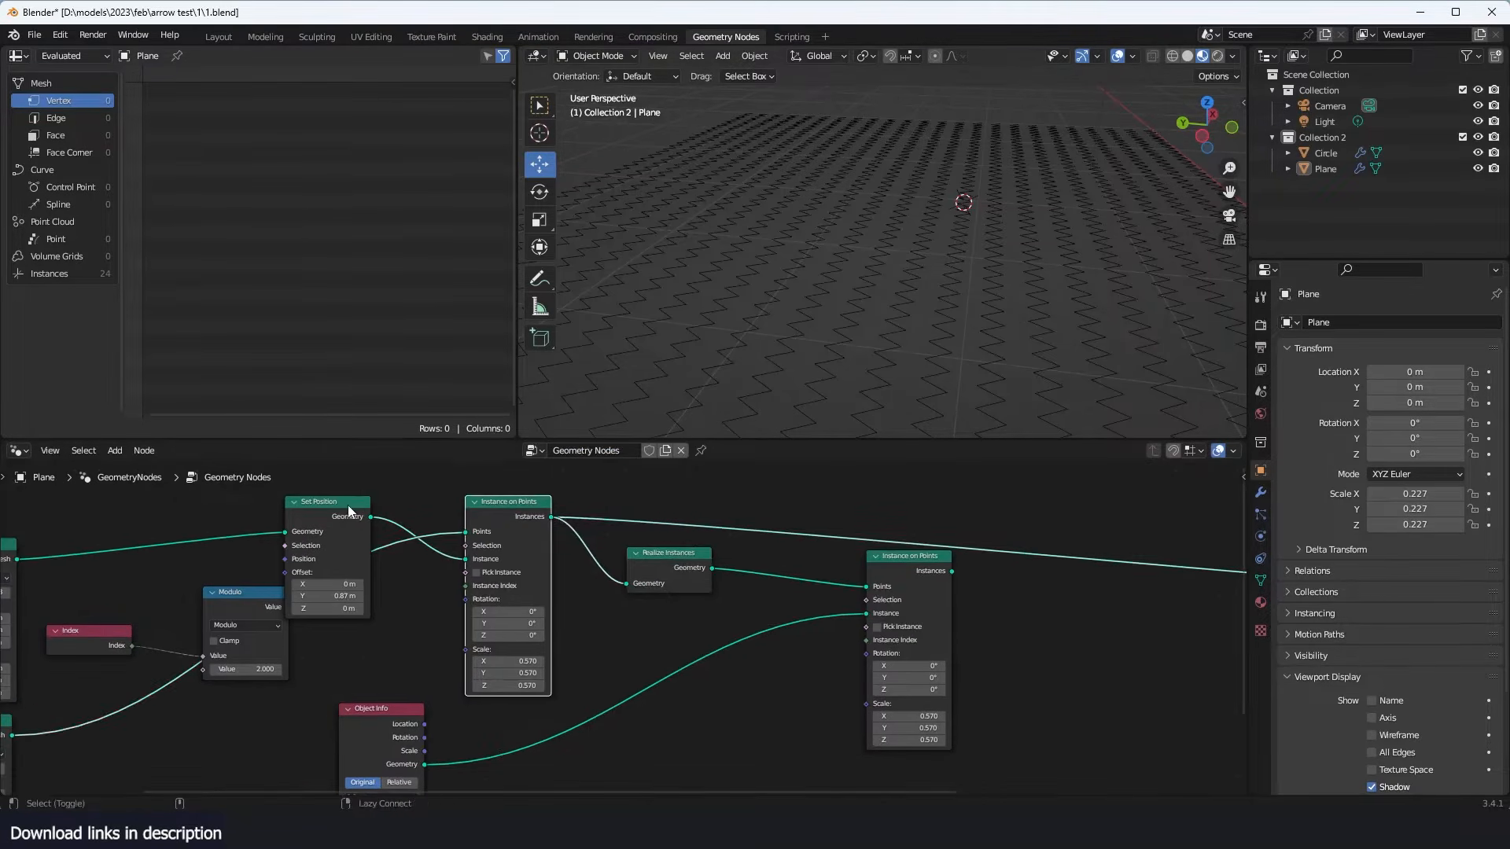
pyautogui.keyDown('ctrl'); pyautogui.keyDown('shift'); pyautogui.click(497, 512); pyautogui.keyUp('shift'); pyautogui.keyUp('ctrl')
pyautogui.keyDown('ctrl'); pyautogui.keyDown('shift'); pyautogui.click(687, 564); pyautogui.keyUp('shift'); pyautogui.keyUp('ctrl')
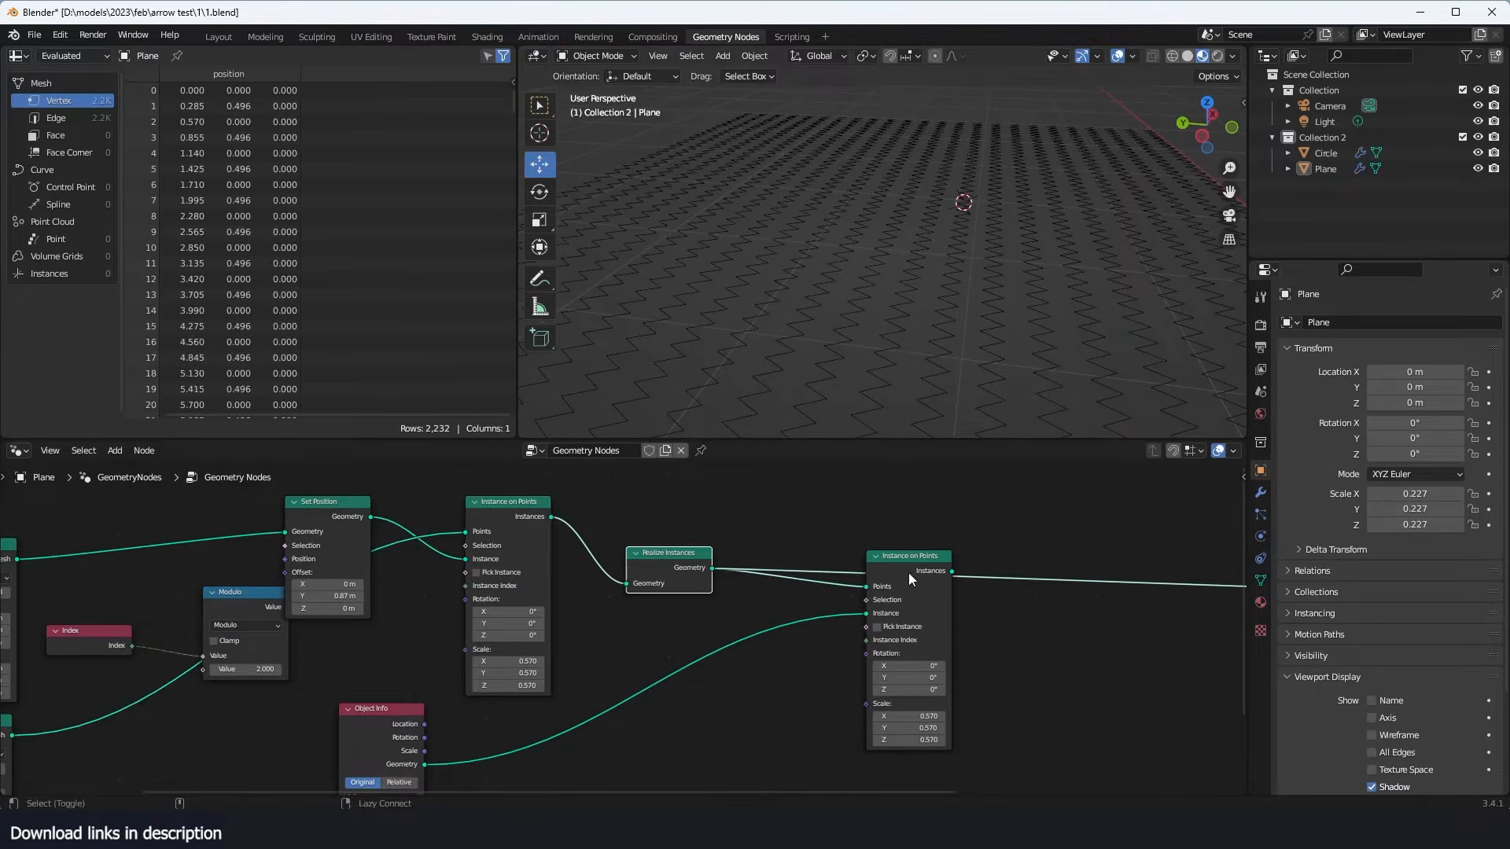
pyautogui.keyDown('ctrl'); pyautogui.keyDown('shift'); pyautogui.click(908, 573); pyautogui.keyUp('shift'); pyautogui.keyUp('ctrl')
pyautogui.moveTo(960, 393); pyautogui.dragTo(1055, 319, button='middle')
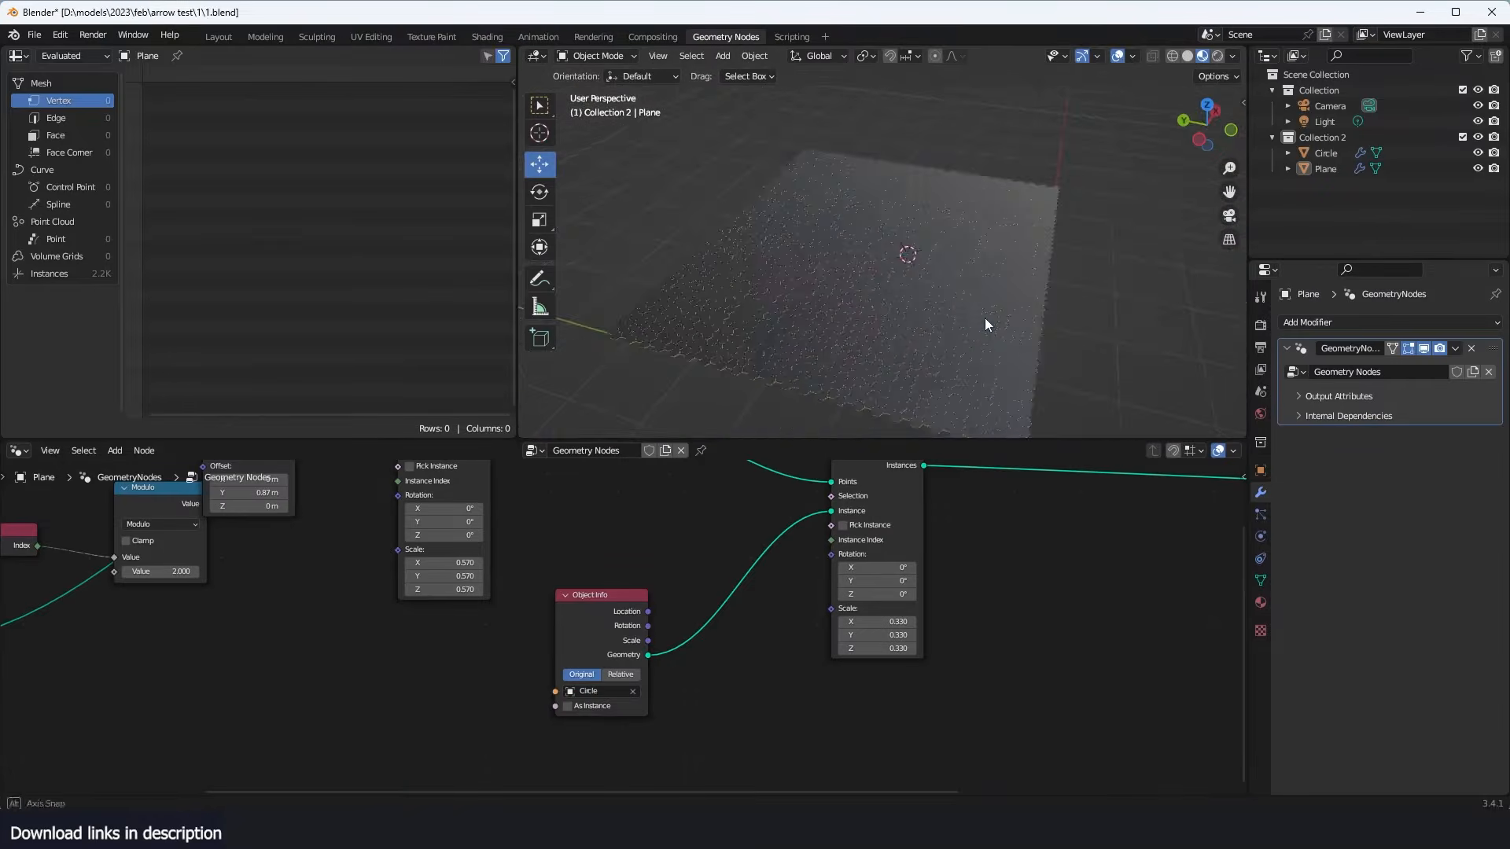
pyautogui.scroll(-4, 1019, 559)
pyautogui.scroll(2, 779, 555)
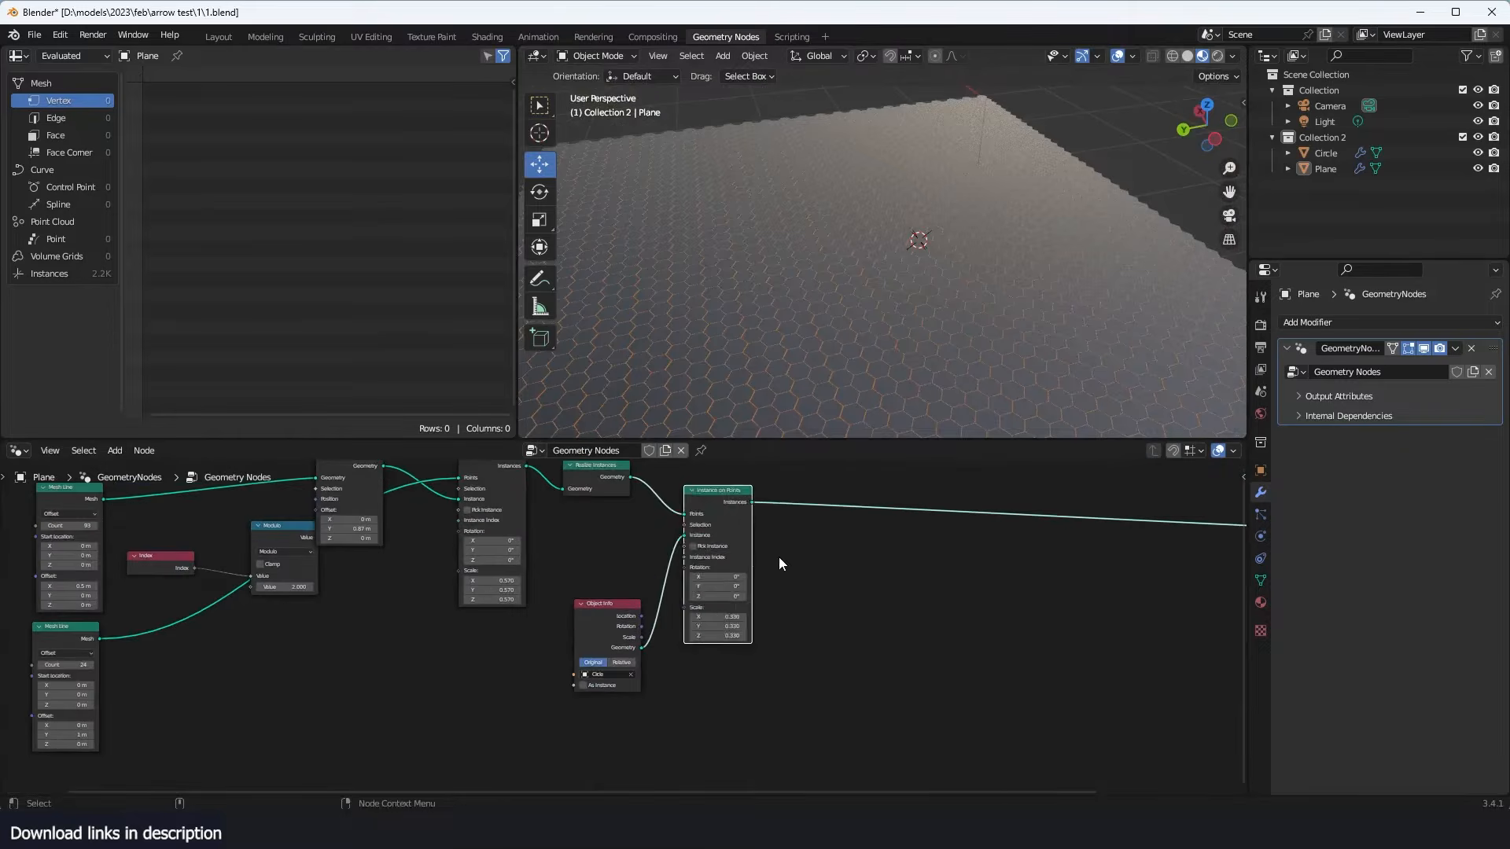
# - Add a Geometry Proximity node beside the hexagon Instance on Points node
pyautogui.hotkey('shift', 'a')
pyautogui.click(743, 437)
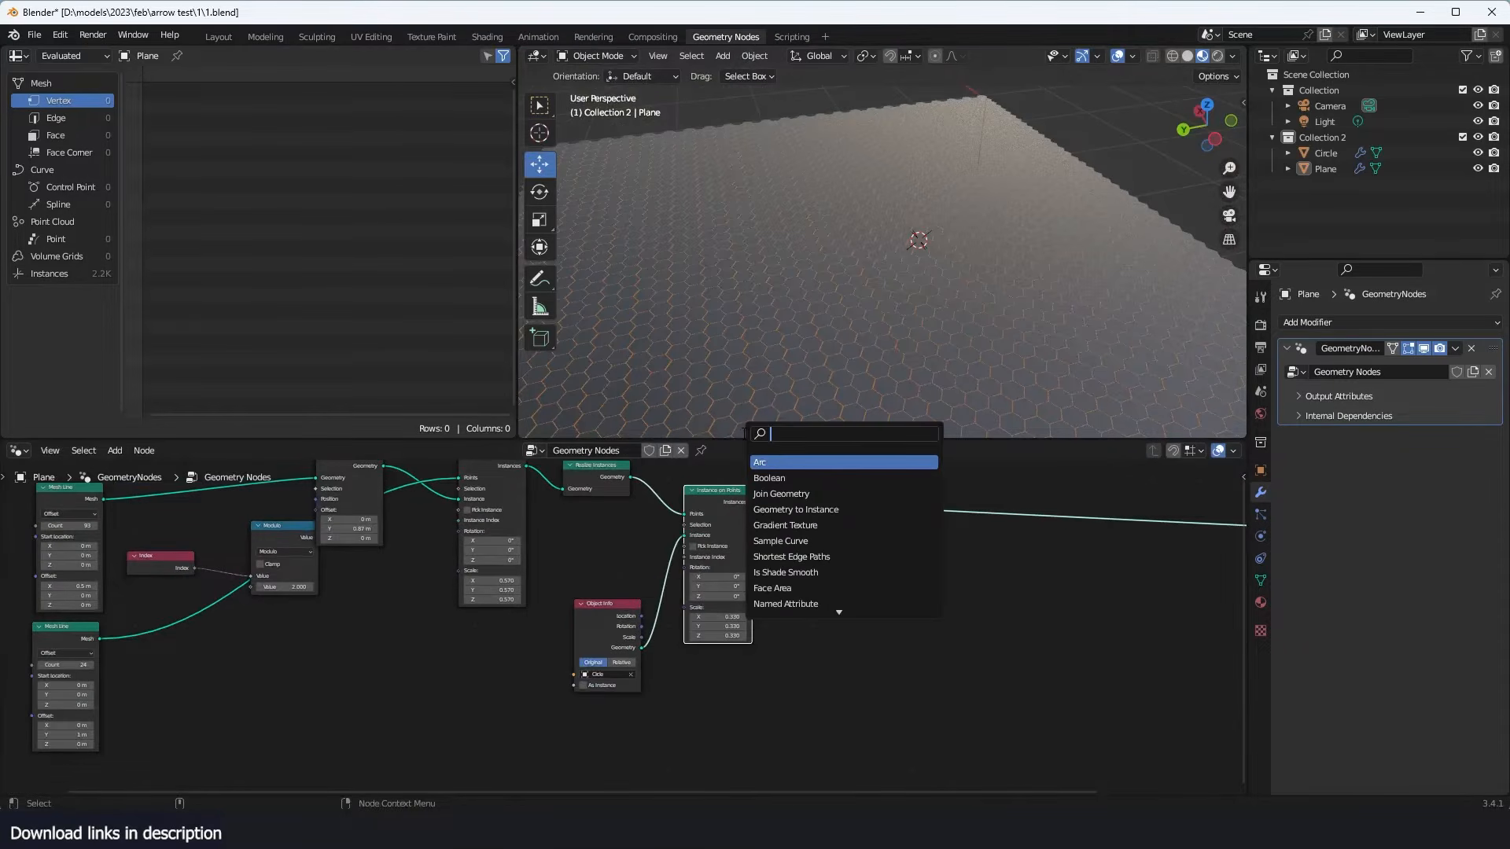
pyautogui.write('pro')
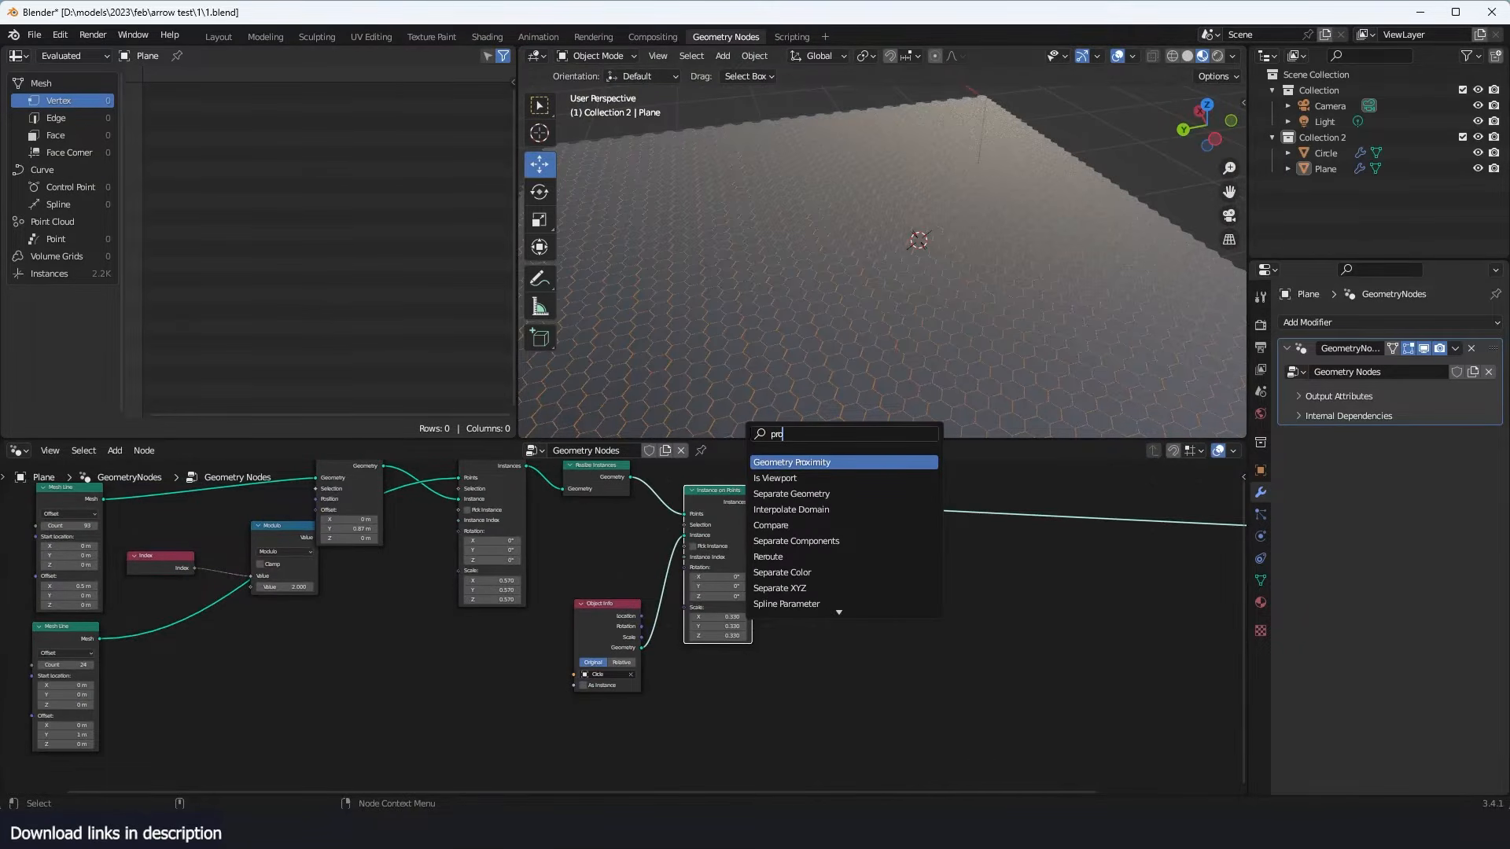
pyautogui.click(769, 462)
pyautogui.click(742, 596)
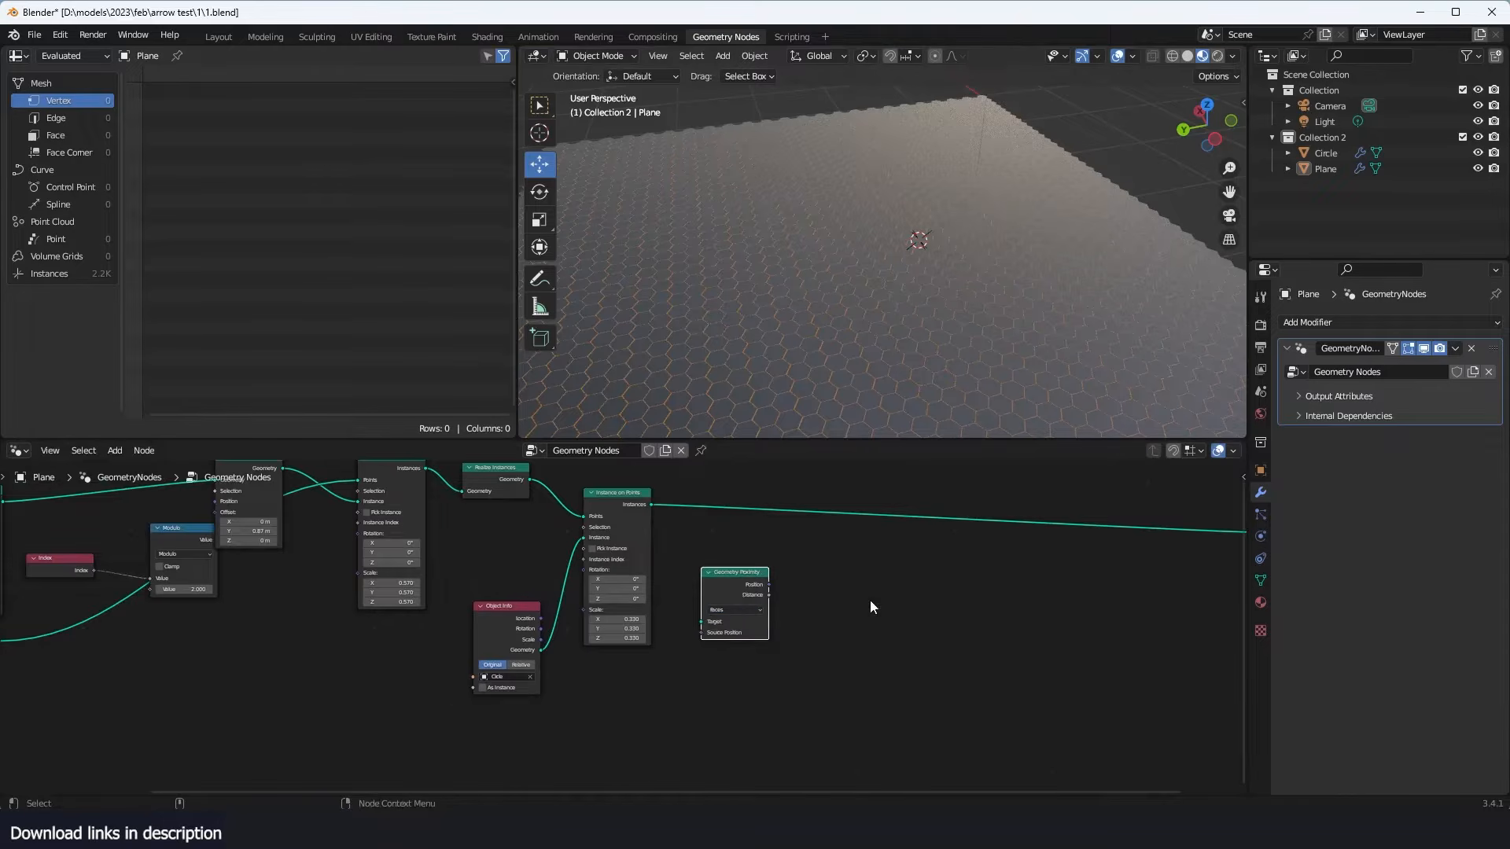
pyautogui.scroll(2, 870, 601)
pyautogui.moveTo(777, 578); pyautogui.dragTo(853, 595)
pyautogui.scroll(-3, 1043, 192)
# - Add a UV sphere to the scene and move it across the honeycomb grid
pyautogui.hotkey('shift', 'a')
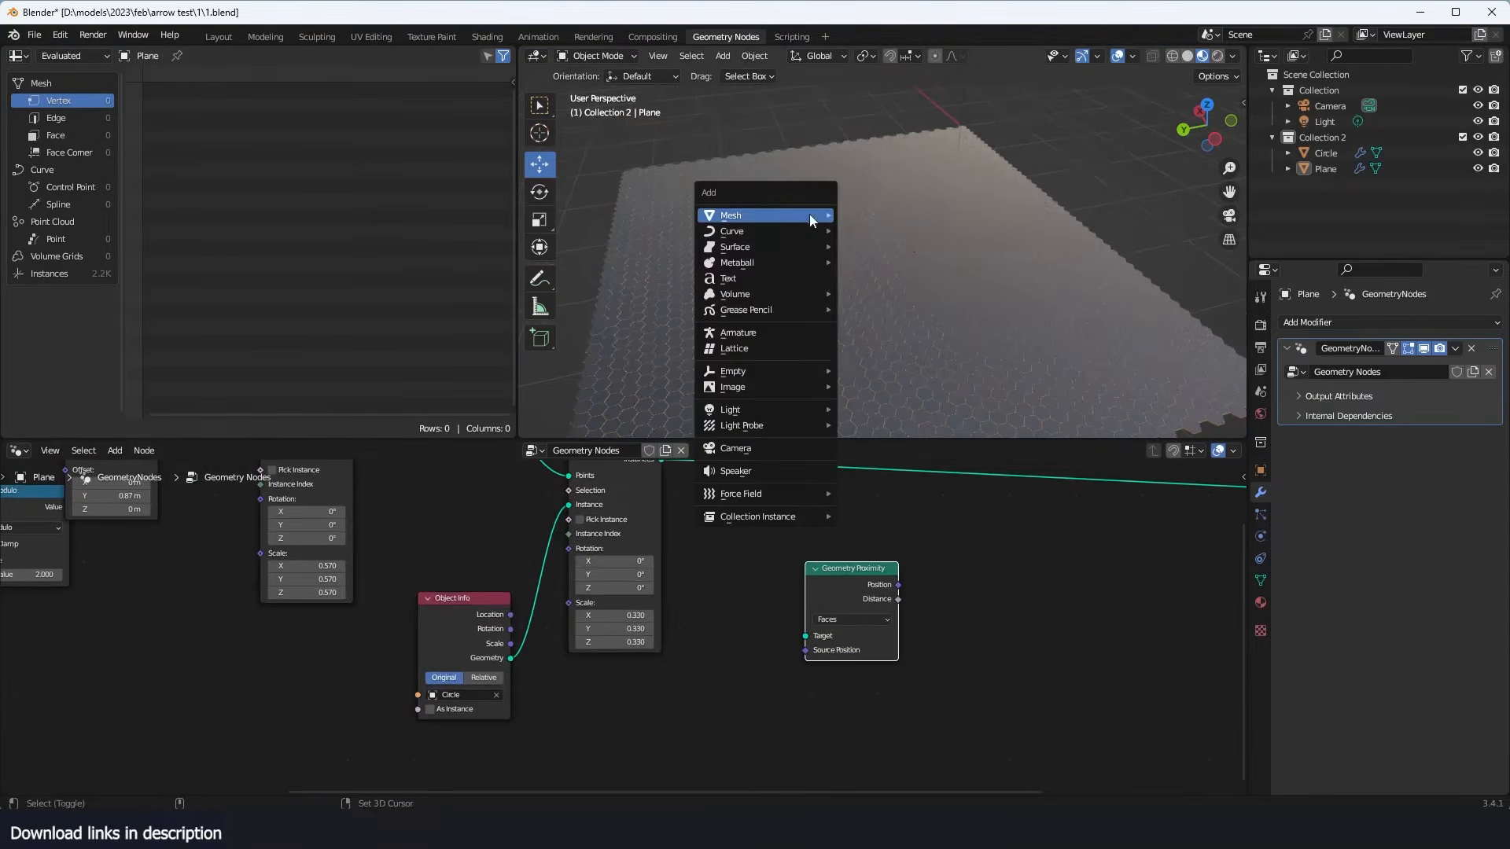
pyautogui.moveTo(809, 214)
pyautogui.click(882, 263)
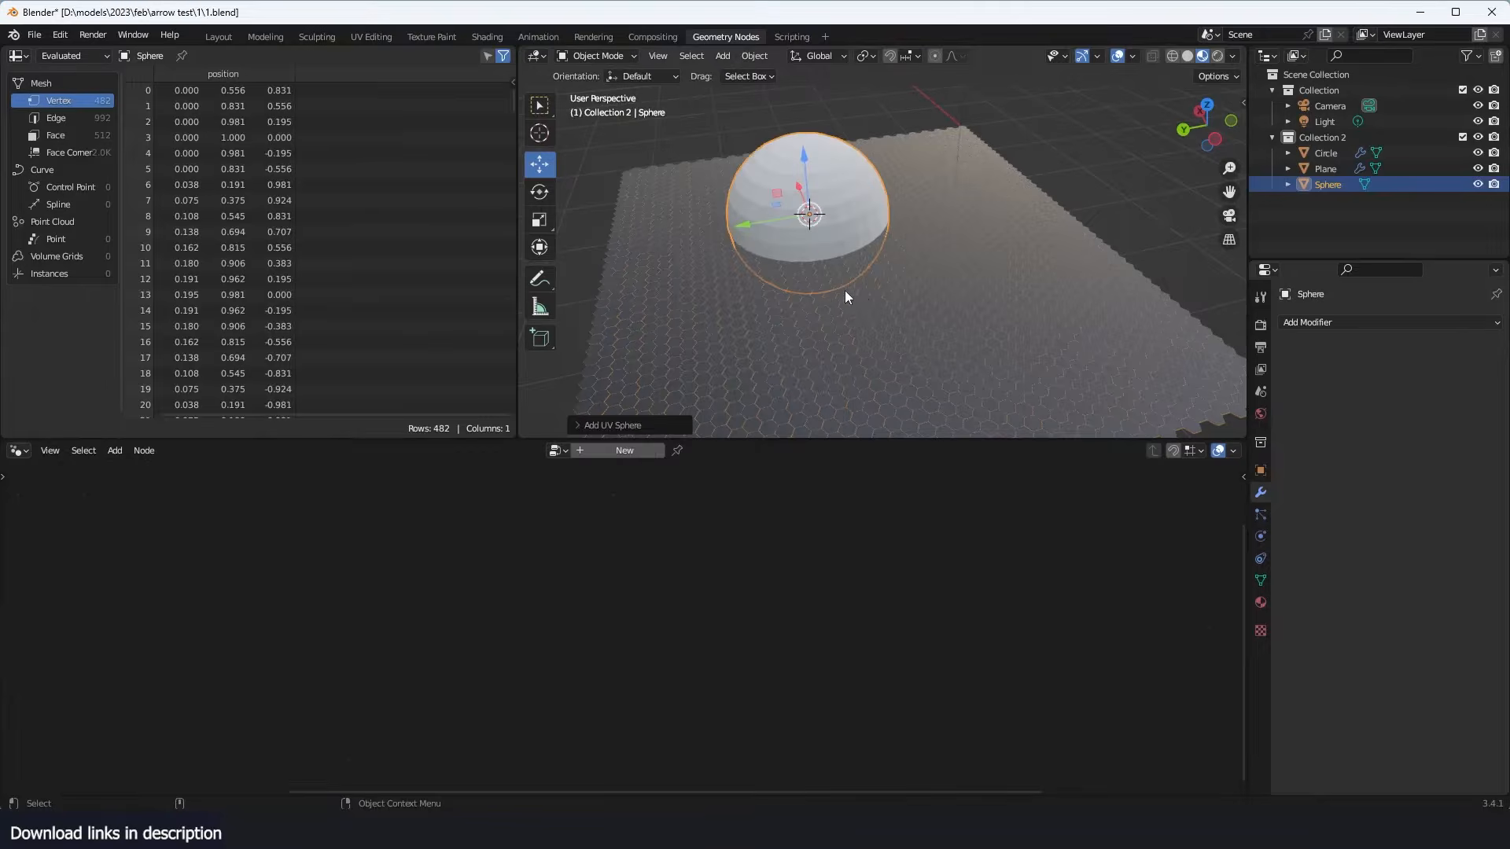
pyautogui.press('g')
pyautogui.rightClick(915, 311)
pyautogui.moveTo(915, 311); pyautogui.dragTo(860, 299, button='middle')
pyautogui.press('g')
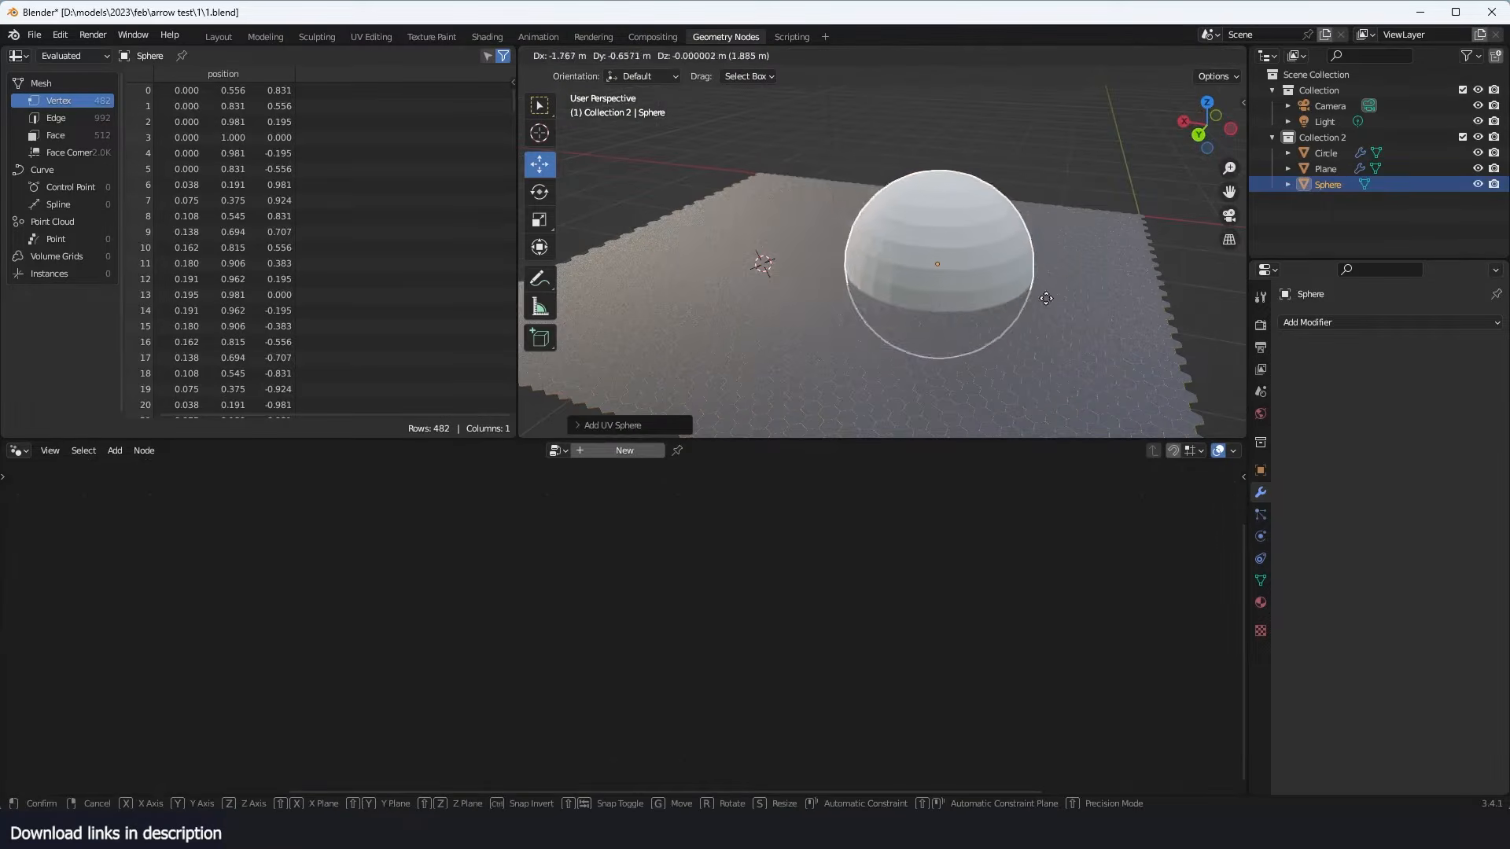
pyautogui.click(1026, 309)
# - Shrink the sphere to a radius of about 0.324 m and apply its scale
pyautogui.hotkey('ctrl', 'a')
pyautogui.press('Escape')
pyautogui.press('s')
pyautogui.click(978, 280)
pyautogui.hotkey('ctrl', 'a')
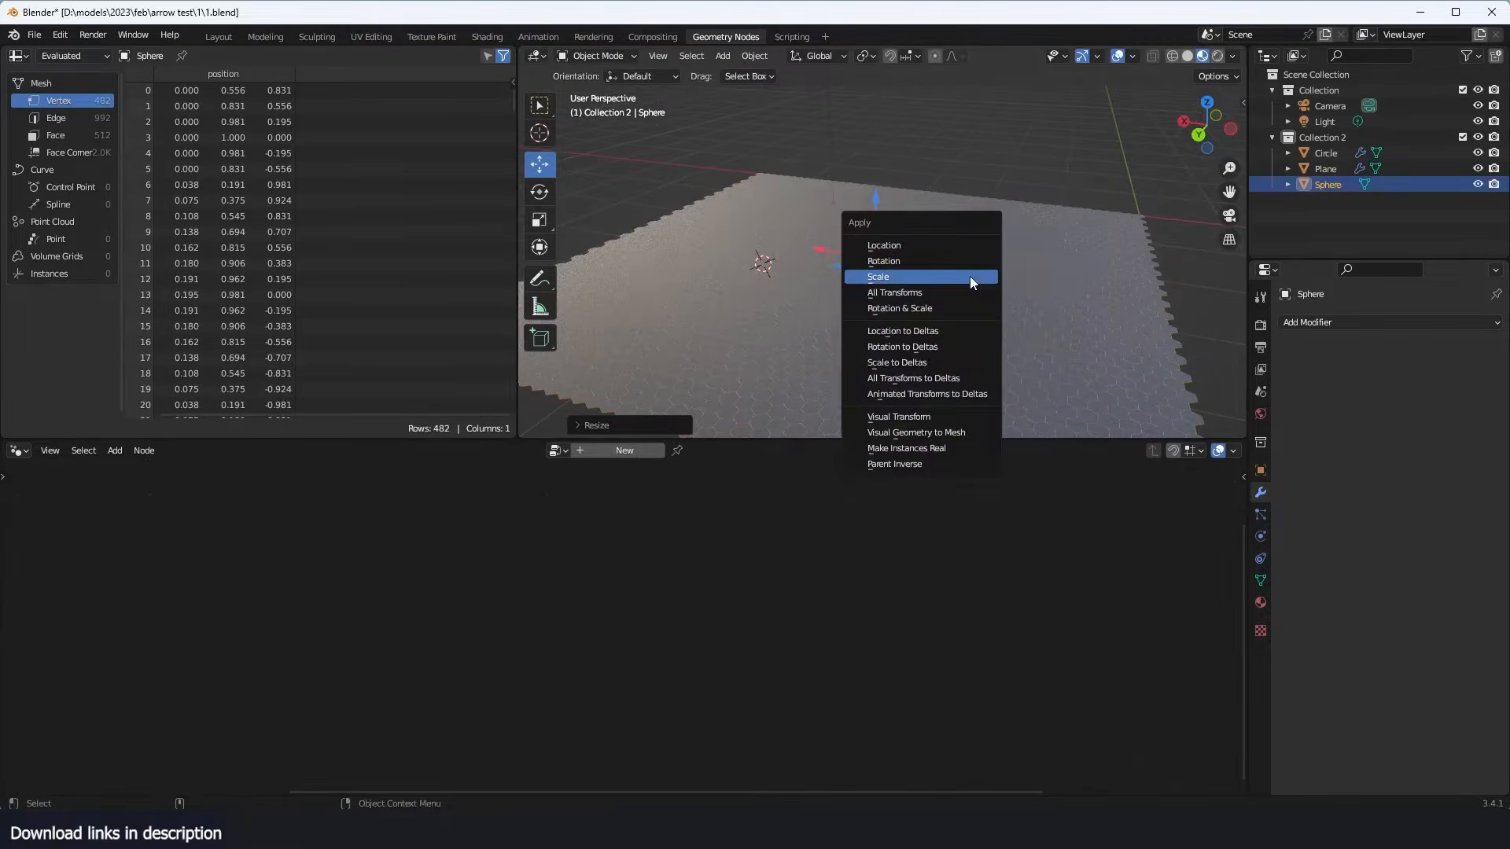
pyautogui.click(975, 280)
# - Raise the sphere so that it sits above the honeycomb grid
pyautogui.press('g')
pyautogui.click(978, 245)
pyautogui.moveTo(978, 245); pyautogui.dragTo(861, 285, button='middle')
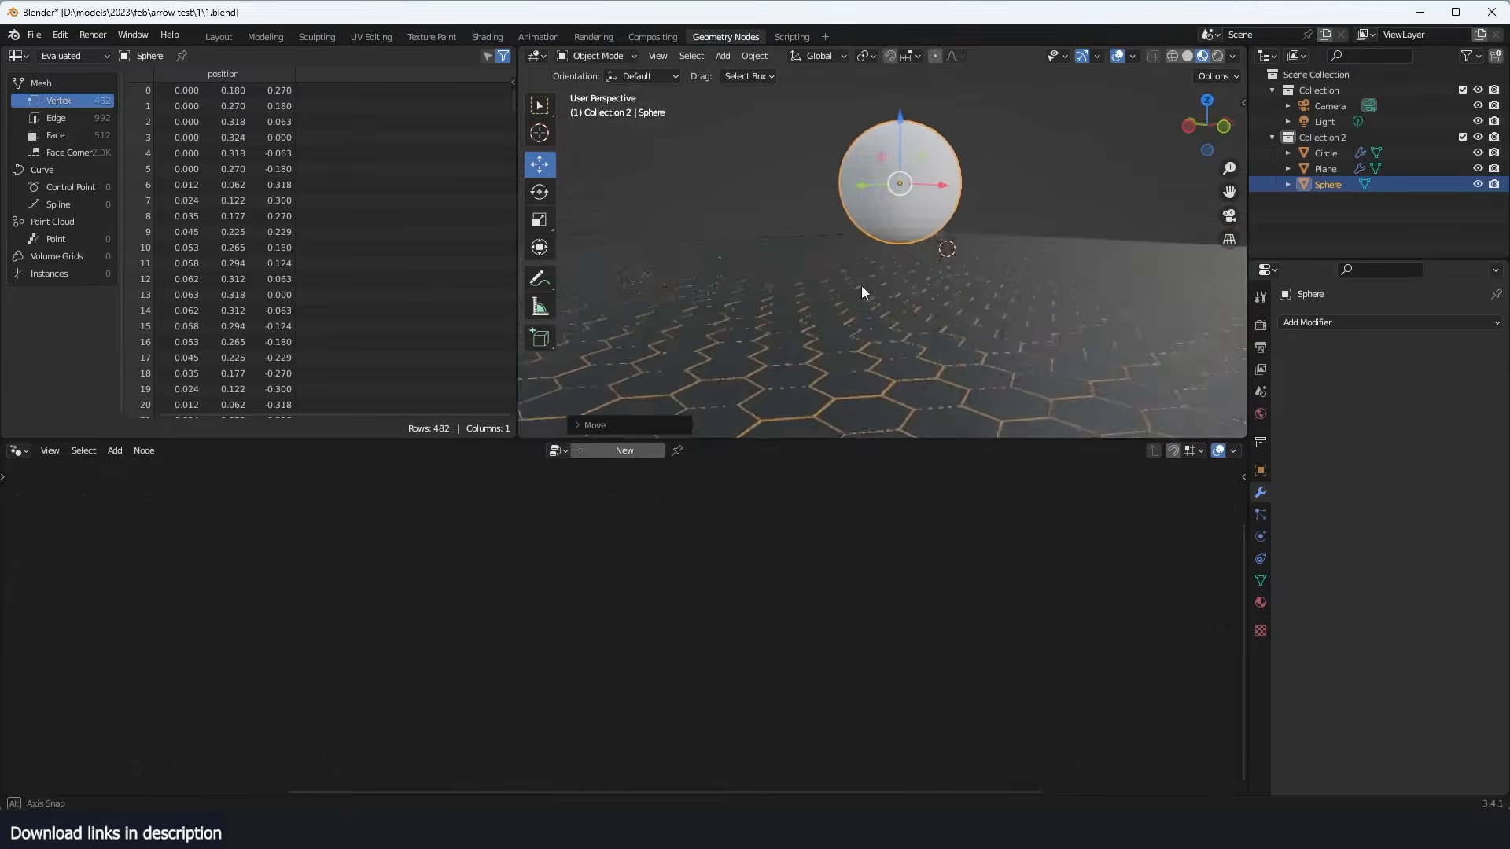
# - Add a Relative Object Info node for the Sphere to the Plane's node tree and connect its Geometry to the Geometry Proximity Target
pyautogui.click(940, 319)
pyautogui.moveTo(941, 319); pyautogui.dragTo(932, 409, button='middle')
pyautogui.scroll(-2, 895, 735)
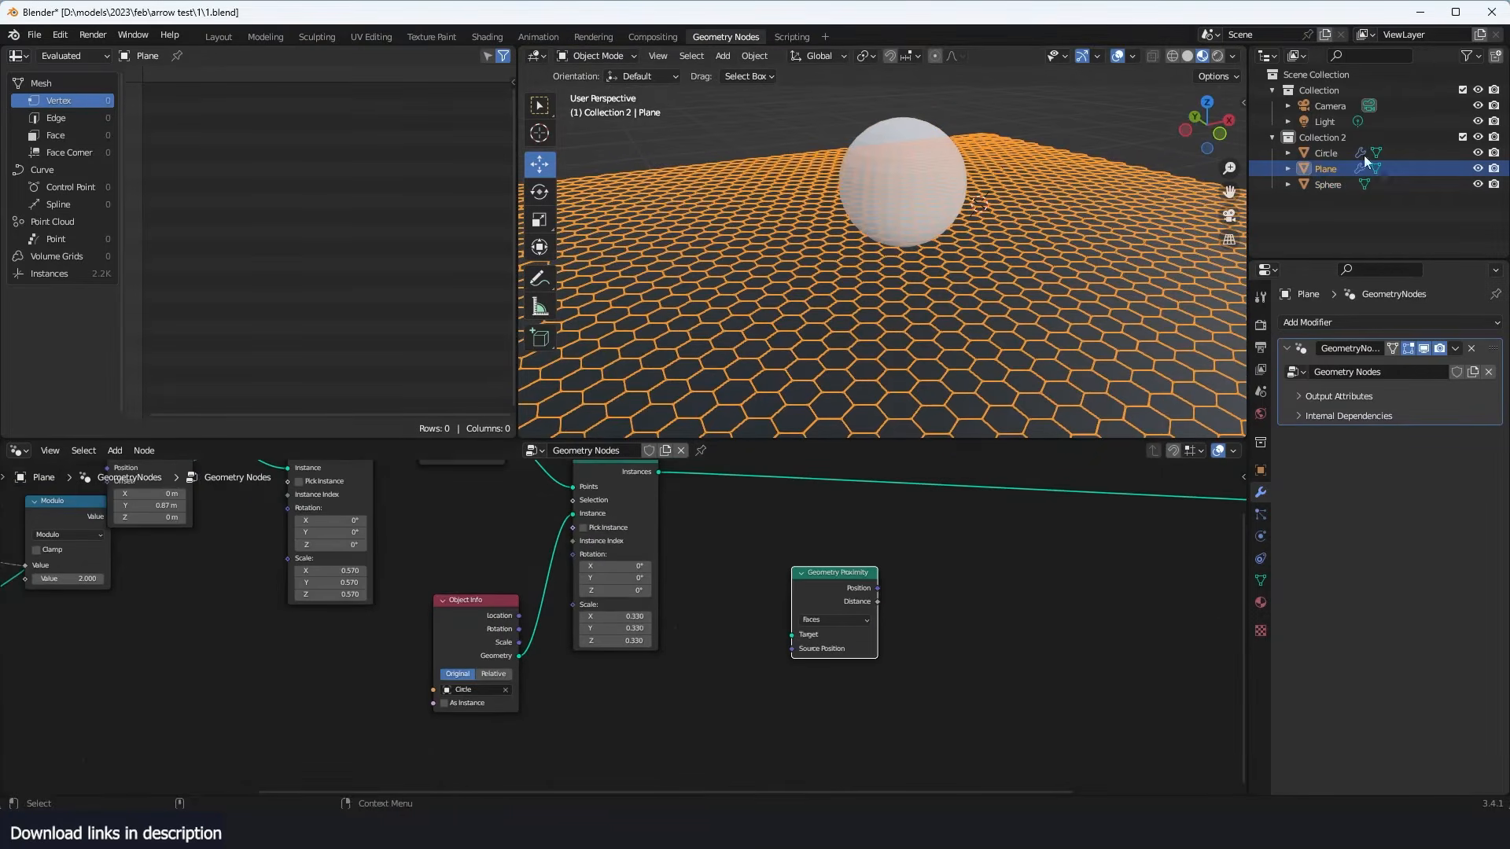
pyautogui.moveTo(1327, 184); pyautogui.dragTo(749, 578)
pyautogui.scroll(2, 808, 626)
pyautogui.scroll(-1, 725, 662)
pyautogui.moveTo(681, 716); pyautogui.dragTo(747, 577)
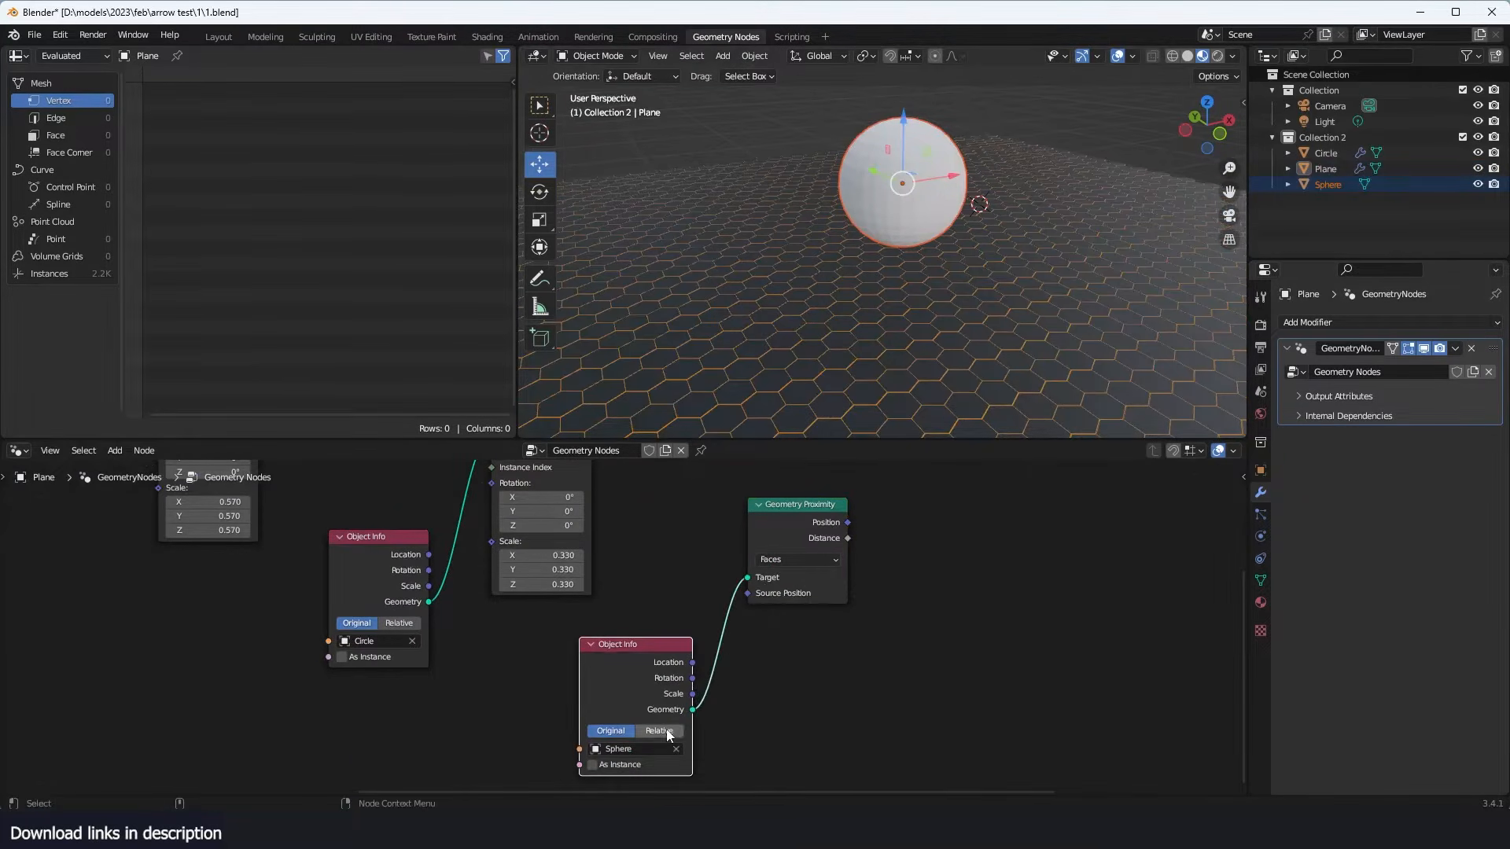
pyautogui.click(802, 341)
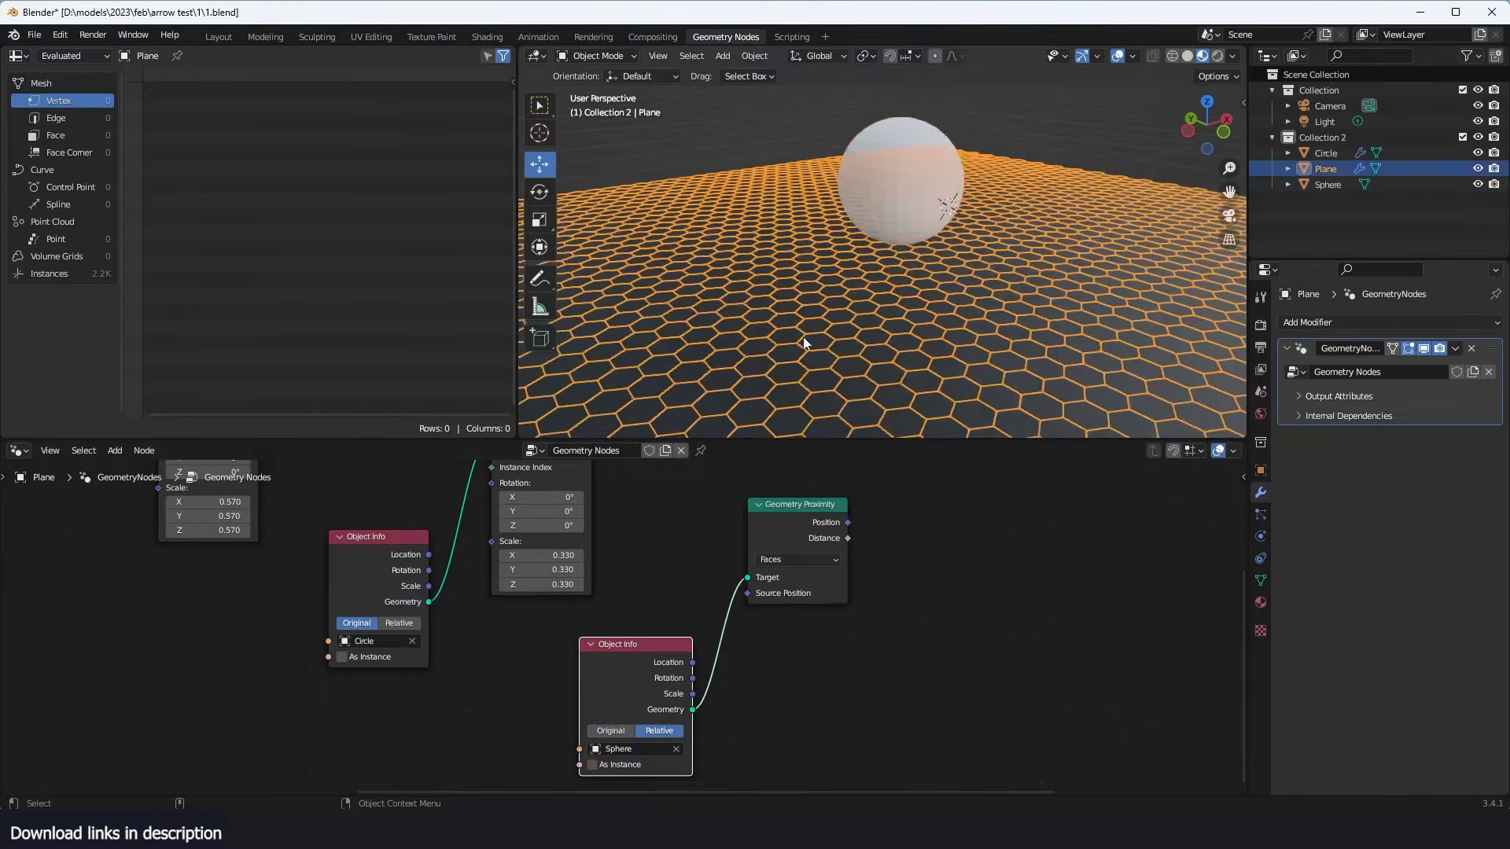
pyautogui.scroll(-3, 766, 579)
pyautogui.scroll(1, 774, 587)
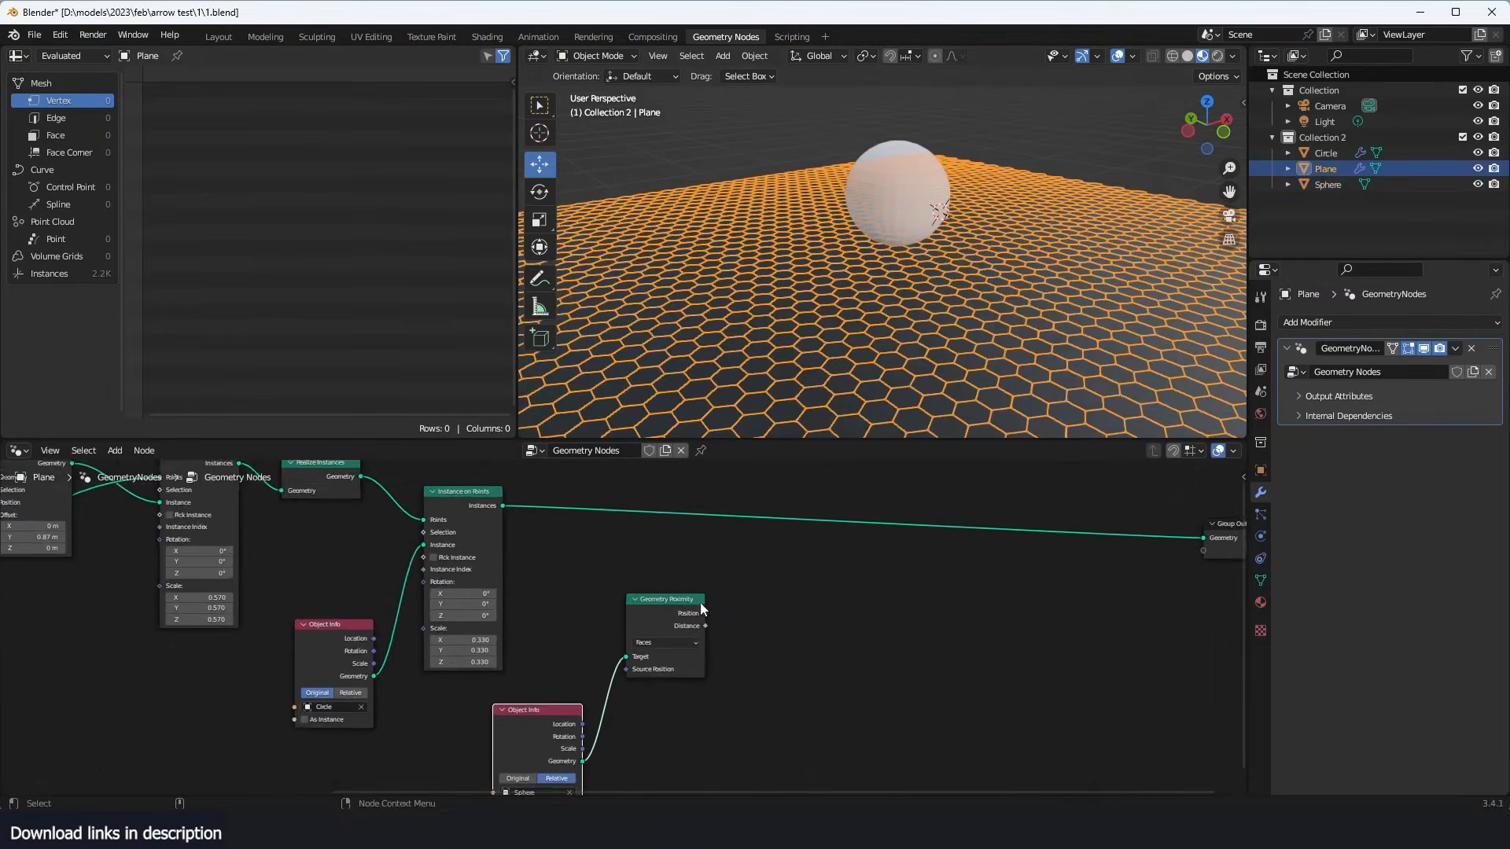
# - Insert a Rotate Instances node between the hexagon Instance on Points node and the Group Output
pyautogui.scroll(-1, 700, 605)
pyautogui.hotkey('shift', 'a')
pyautogui.click(820, 417)
pyautogui.write('roa')
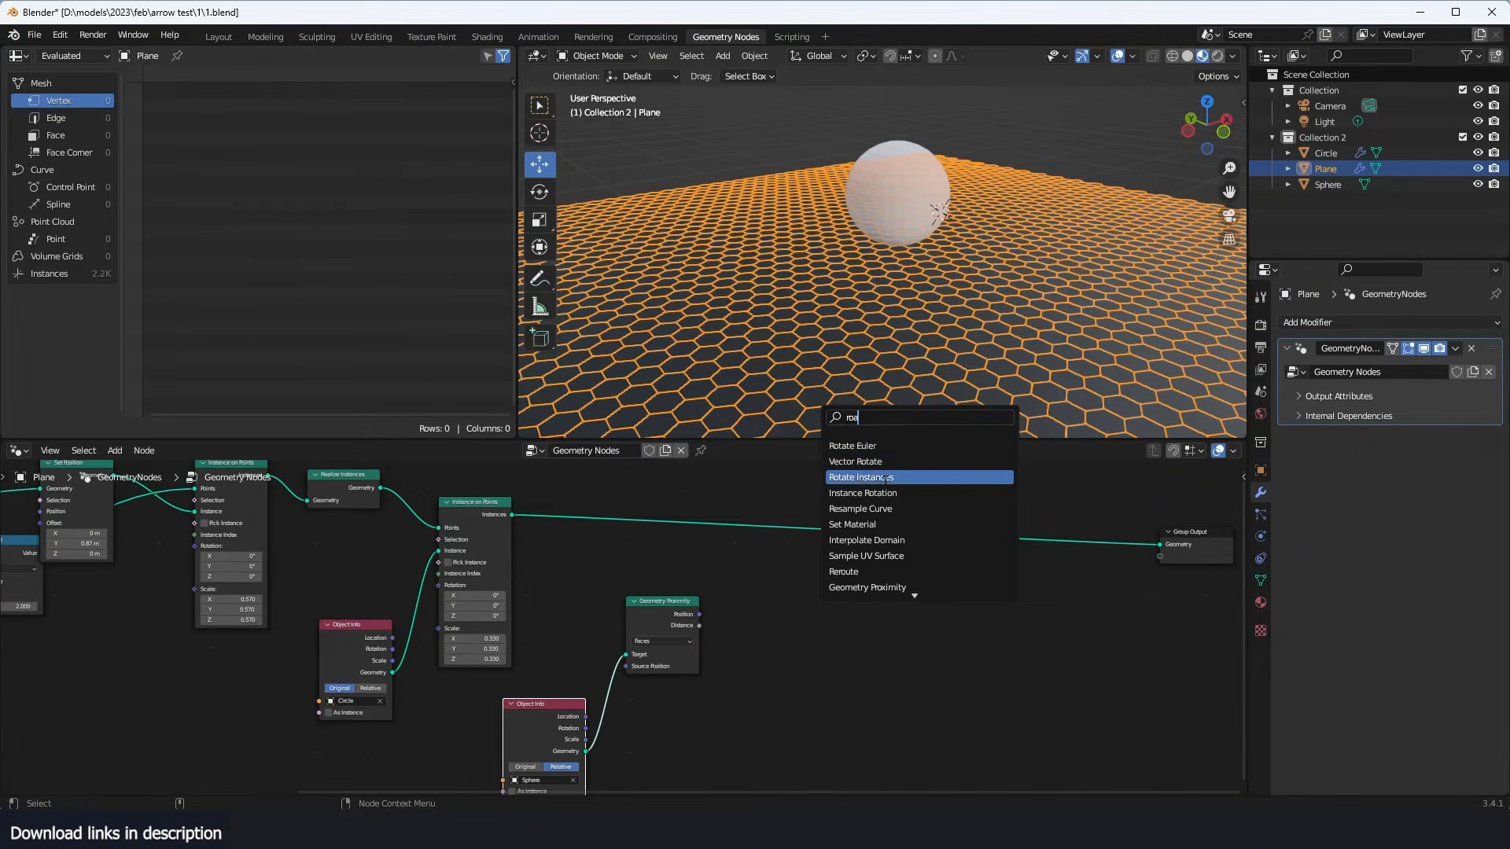
pyautogui.click(886, 478)
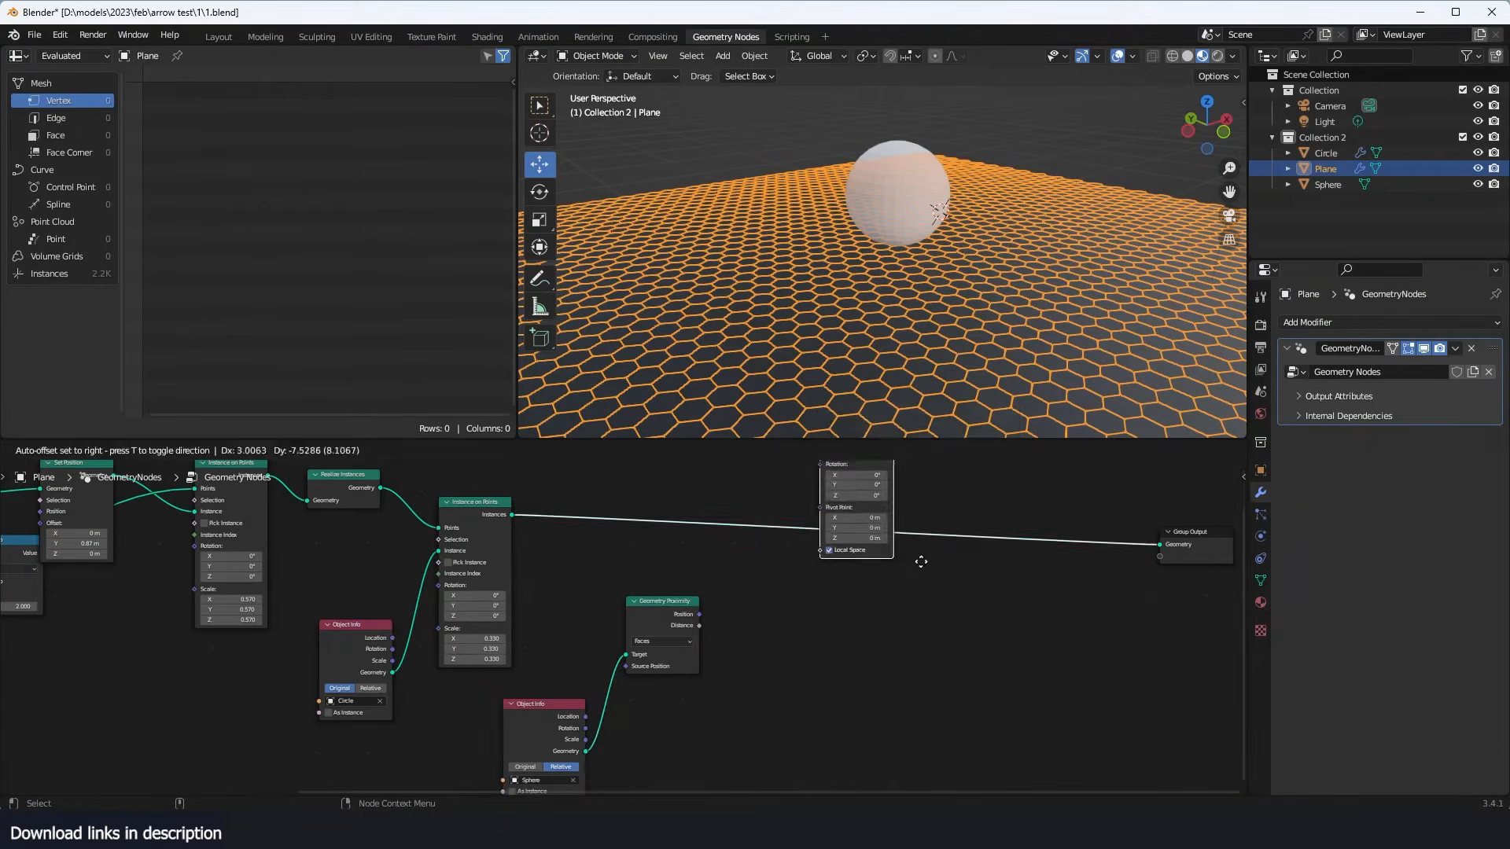
pyautogui.click(897, 503)
pyautogui.scroll(1, 753, 610)
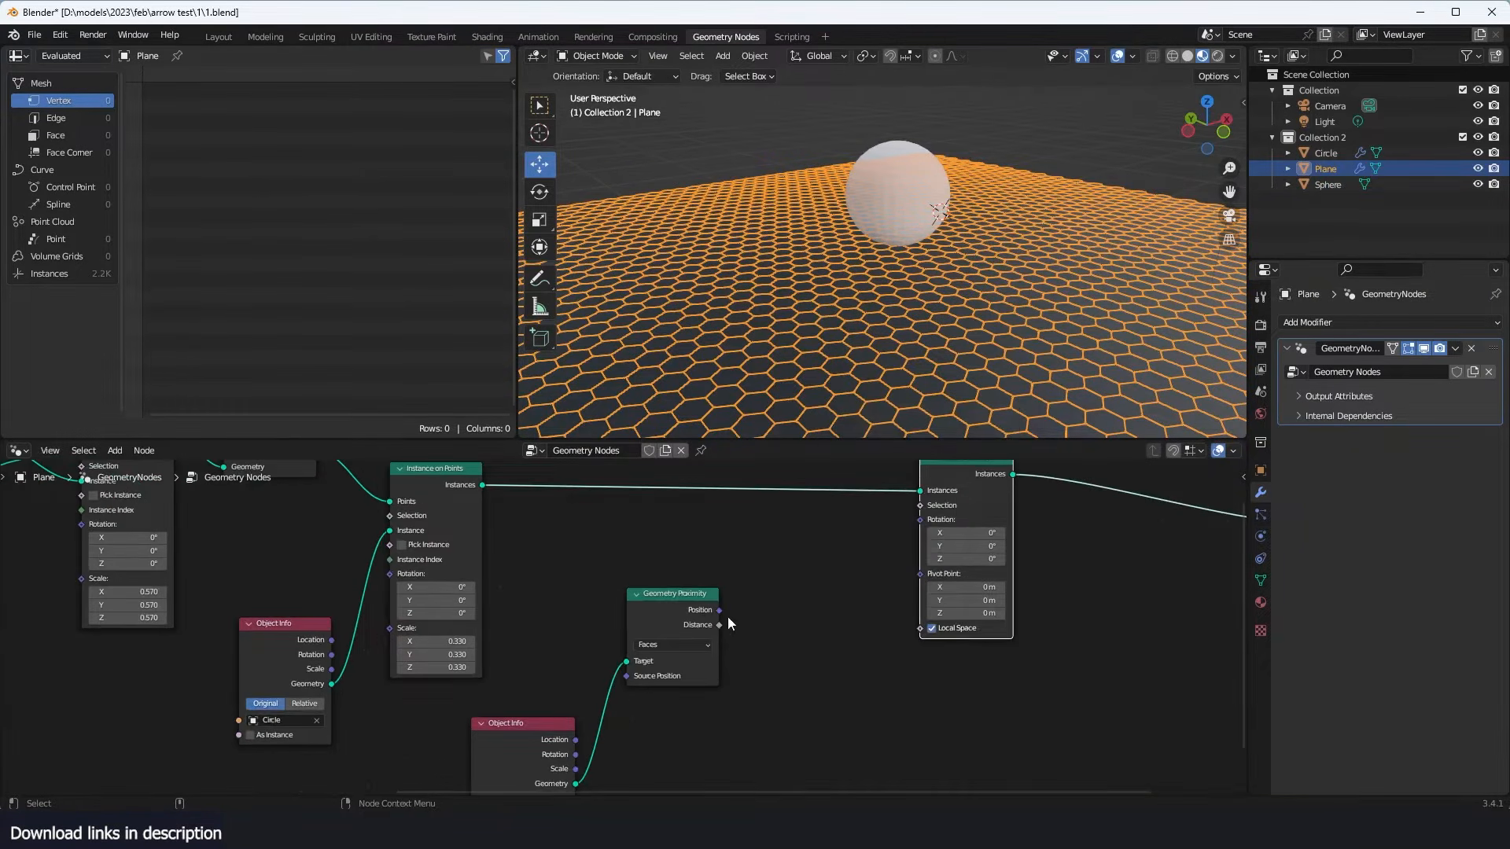
# - Connect the Geometry Proximity Position to the Rotation of Rotate Instances and inspect the tiles around the sphere
pyautogui.moveTo(718, 611); pyautogui.dragTo(903, 590)
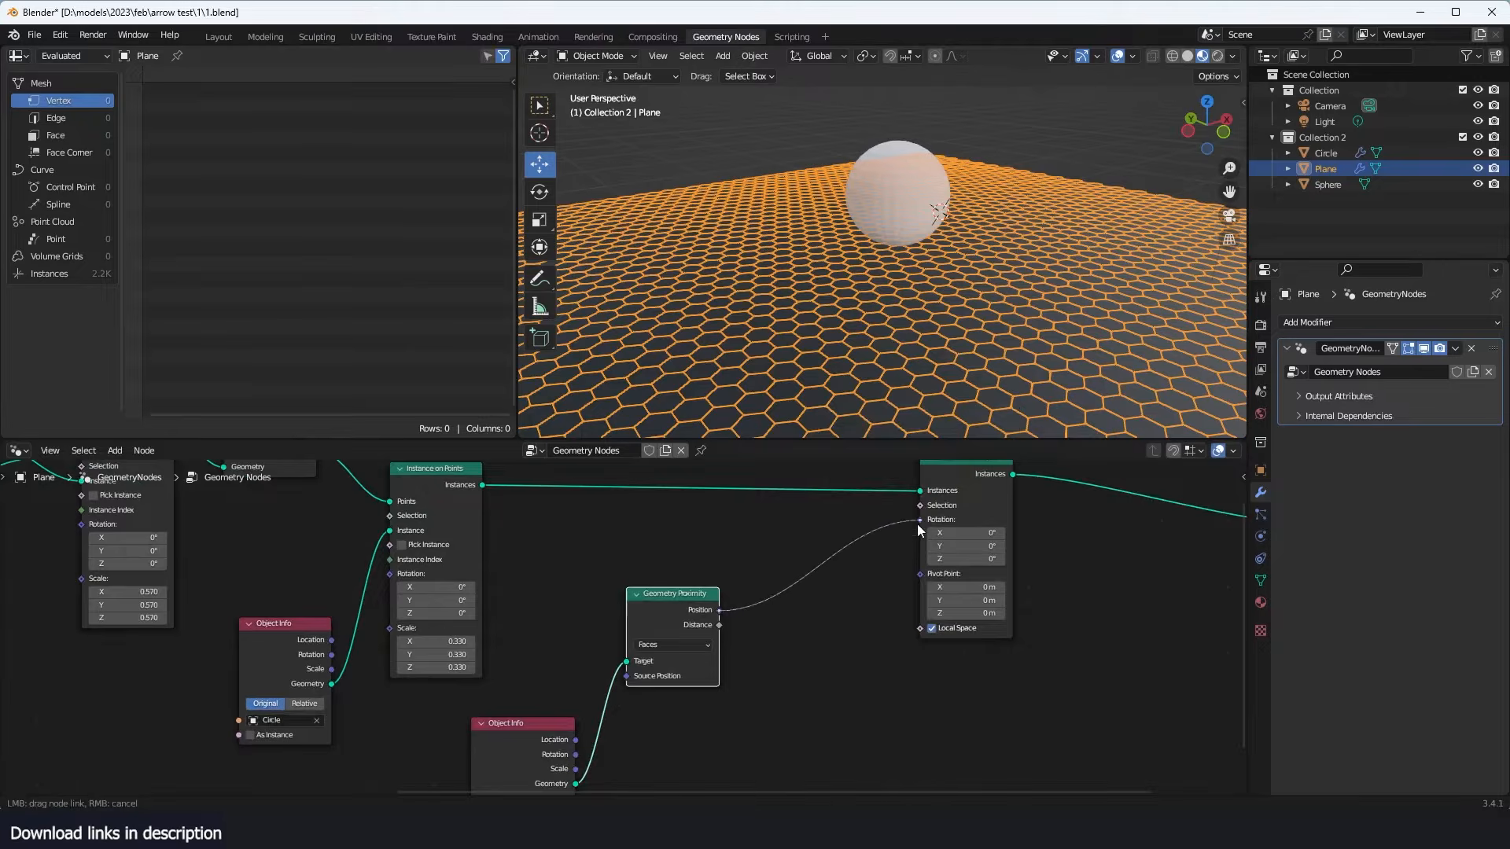
pyautogui.moveTo(917, 524); pyautogui.dragTo(919, 520)
pyautogui.scroll(-4, 912, 307)
pyautogui.moveTo(904, 305); pyautogui.dragTo(833, 293, button='middle')
pyautogui.scroll(4, 891, 590)
pyautogui.hotkey('alt', 'a')
pyautogui.scroll(3, 949, 328)
pyautogui.scroll(2, 997, 331)
pyautogui.moveTo(948, 328); pyautogui.dragTo(920, 240, button='middle')
# - Move the sphere around above the grid to test how the hexagon tiles rotate in response
pyautogui.click(898, 236)
pyautogui.press('g')
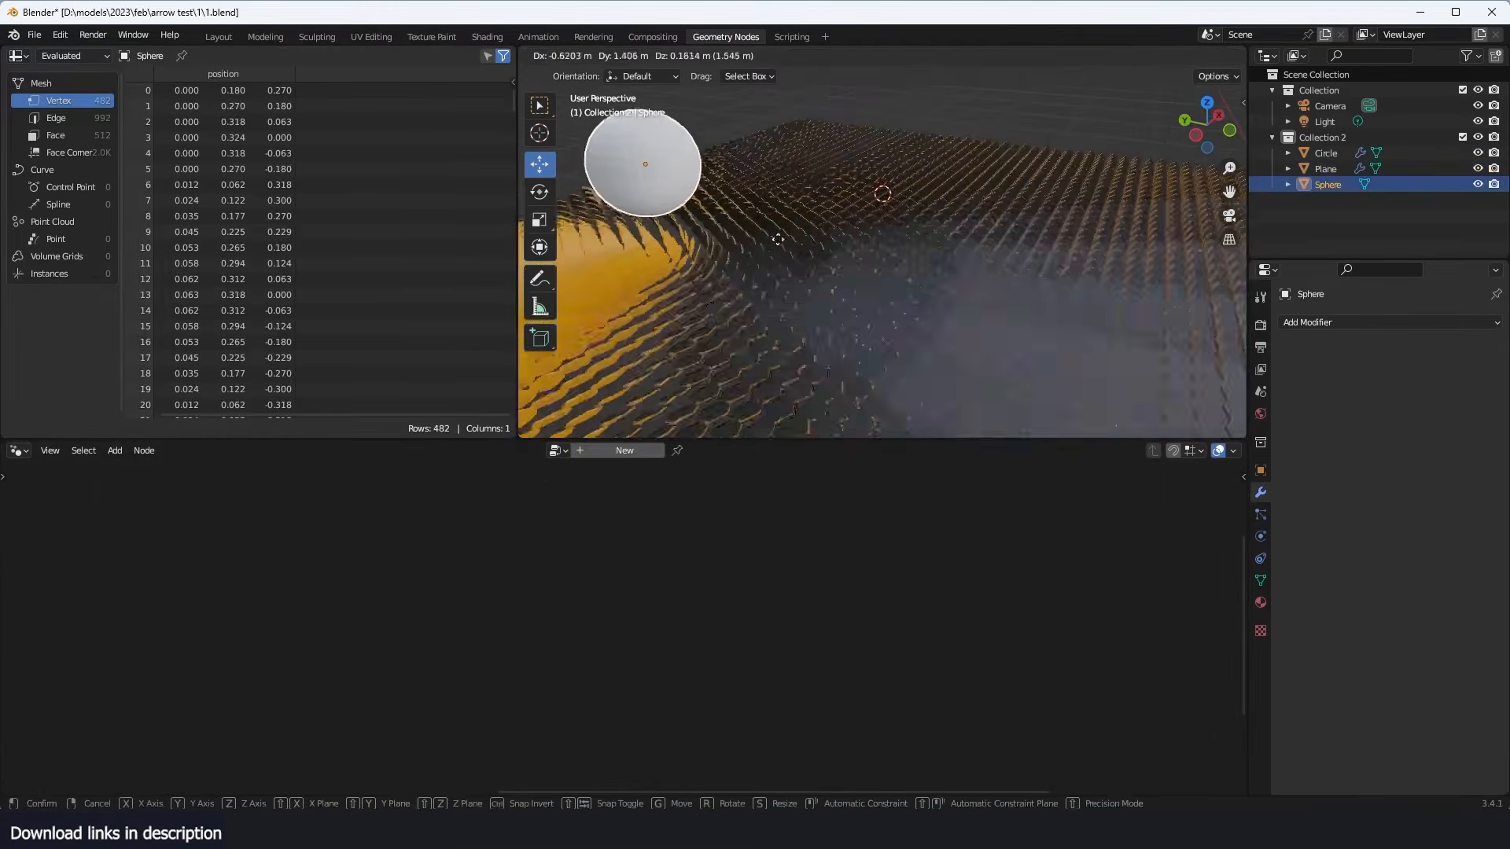
pyautogui.click(933, 266)
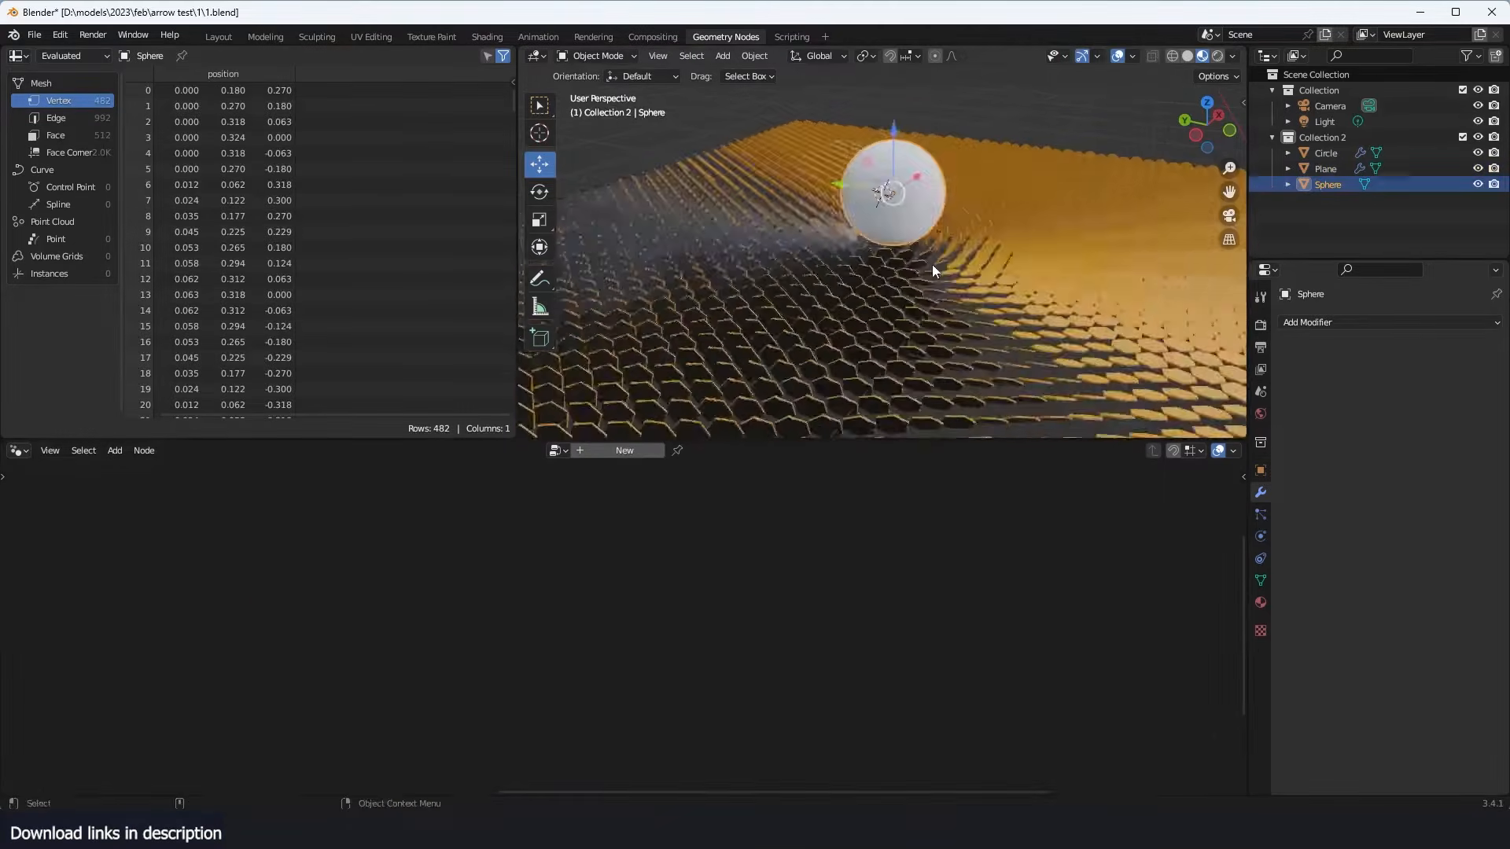
pyautogui.moveTo(873, 263); pyautogui.dragTo(934, 252, button='middle')
pyautogui.press('g')
pyautogui.rightClick(928, 243)
# - Mute the Realize Instances node to compare the grid without it, and unmute it again
pyautogui.click(871, 321)
pyautogui.moveTo(576, 590); pyautogui.dragTo(832, 631, button='middle')
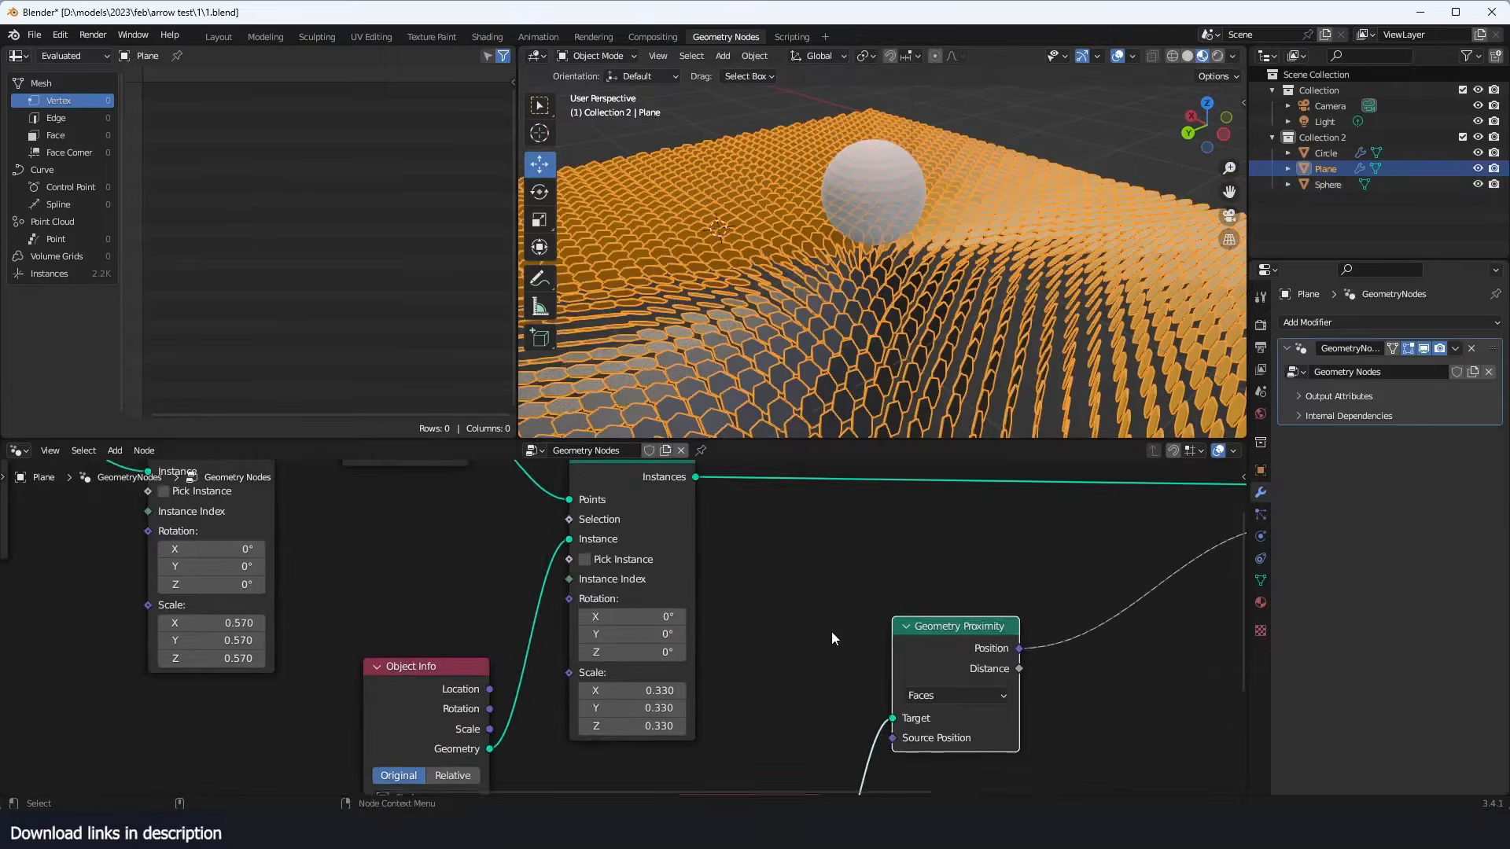
pyautogui.scroll(-4, 831, 631)
pyautogui.moveTo(686, 628); pyautogui.dragTo(740, 673, button='middle')
pyautogui.moveTo(581, 532); pyautogui.dragTo(597, 548)
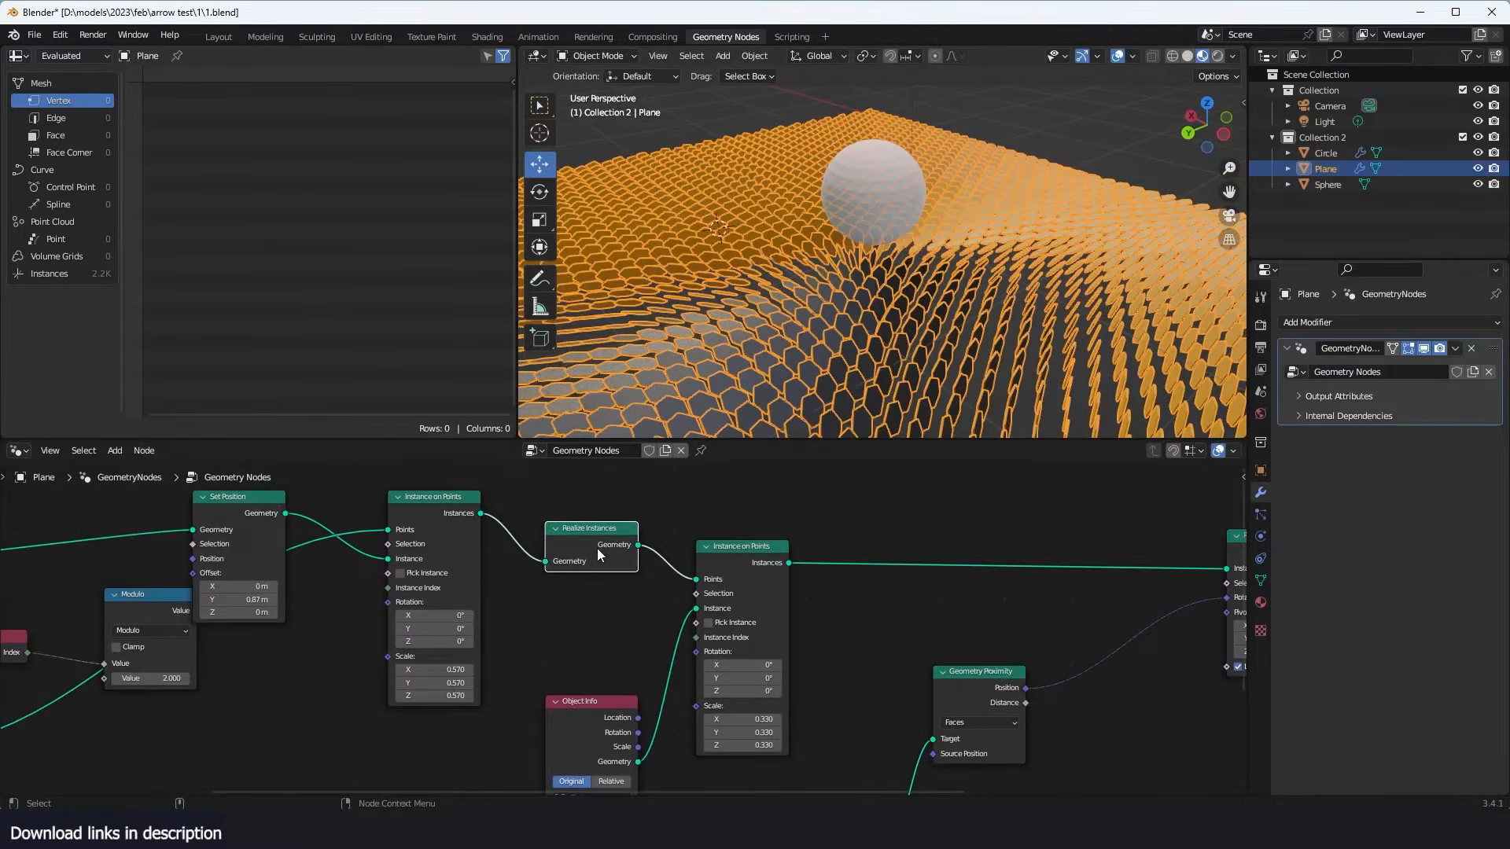
pyautogui.press('m')
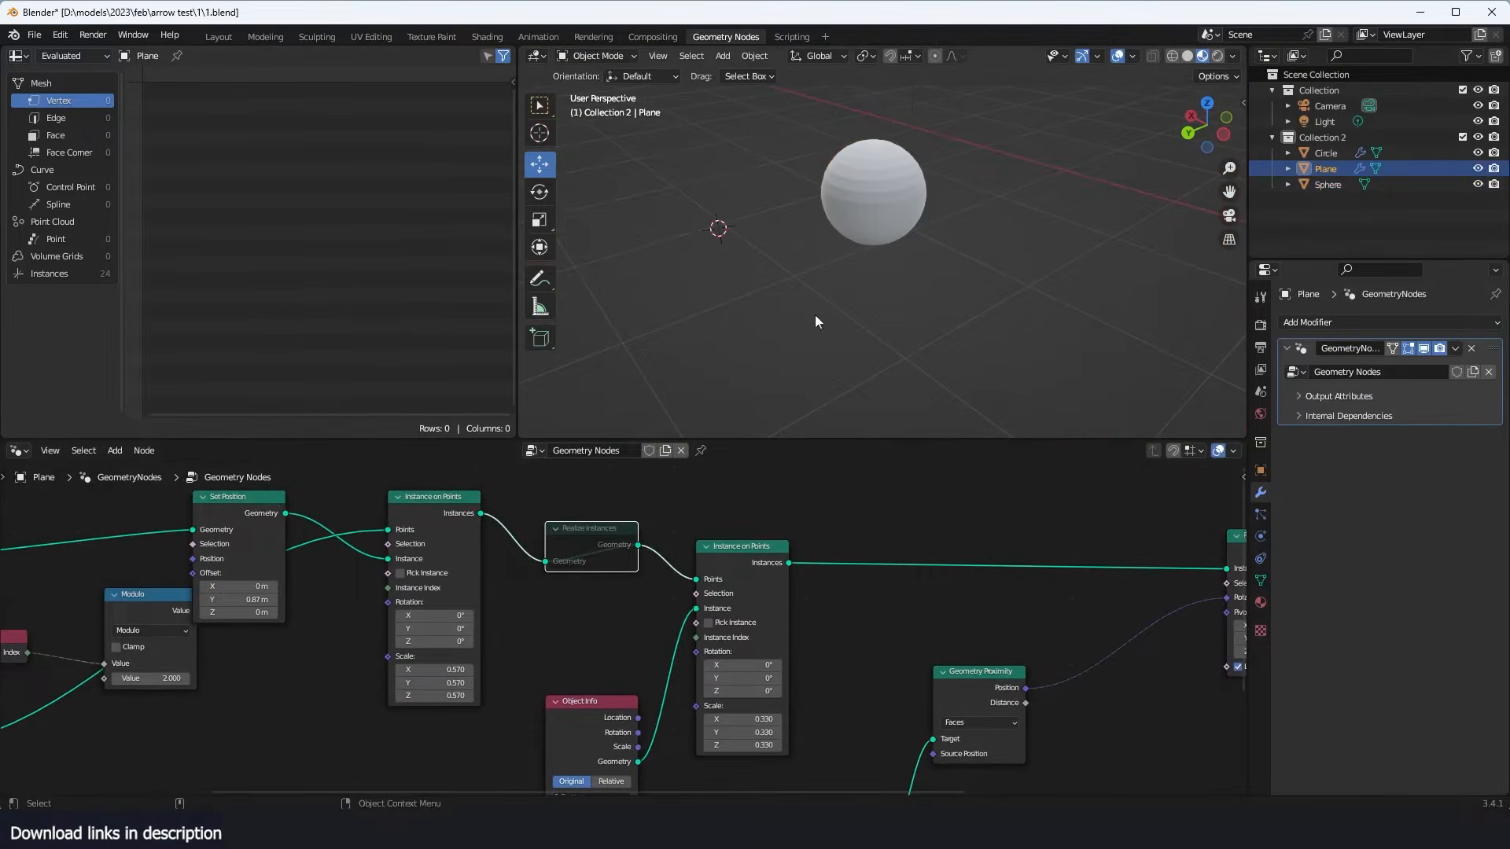
pyautogui.moveTo(815, 315); pyautogui.dragTo(841, 268, button='middle')
pyautogui.press('m')
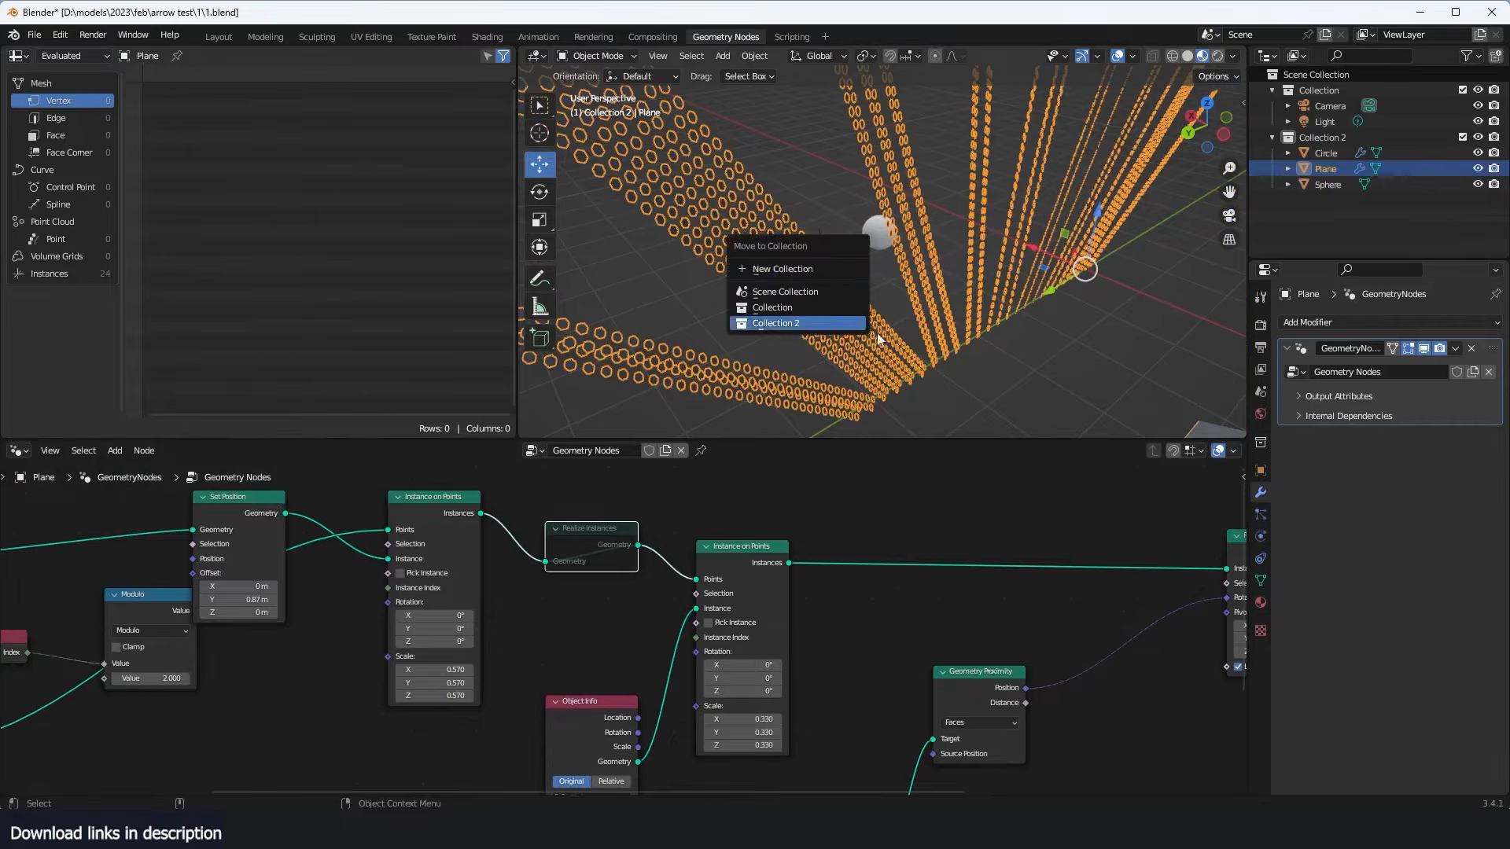
pyautogui.press('m')
# - Switch the Sphere's Object Info node to Original to compare the tile rotation, and restore it to Relative
pyautogui.scroll(-2, 907, 677)
pyautogui.moveTo(908, 678); pyautogui.dragTo(928, 570, button='middle')
pyautogui.scroll(4, 843, 677)
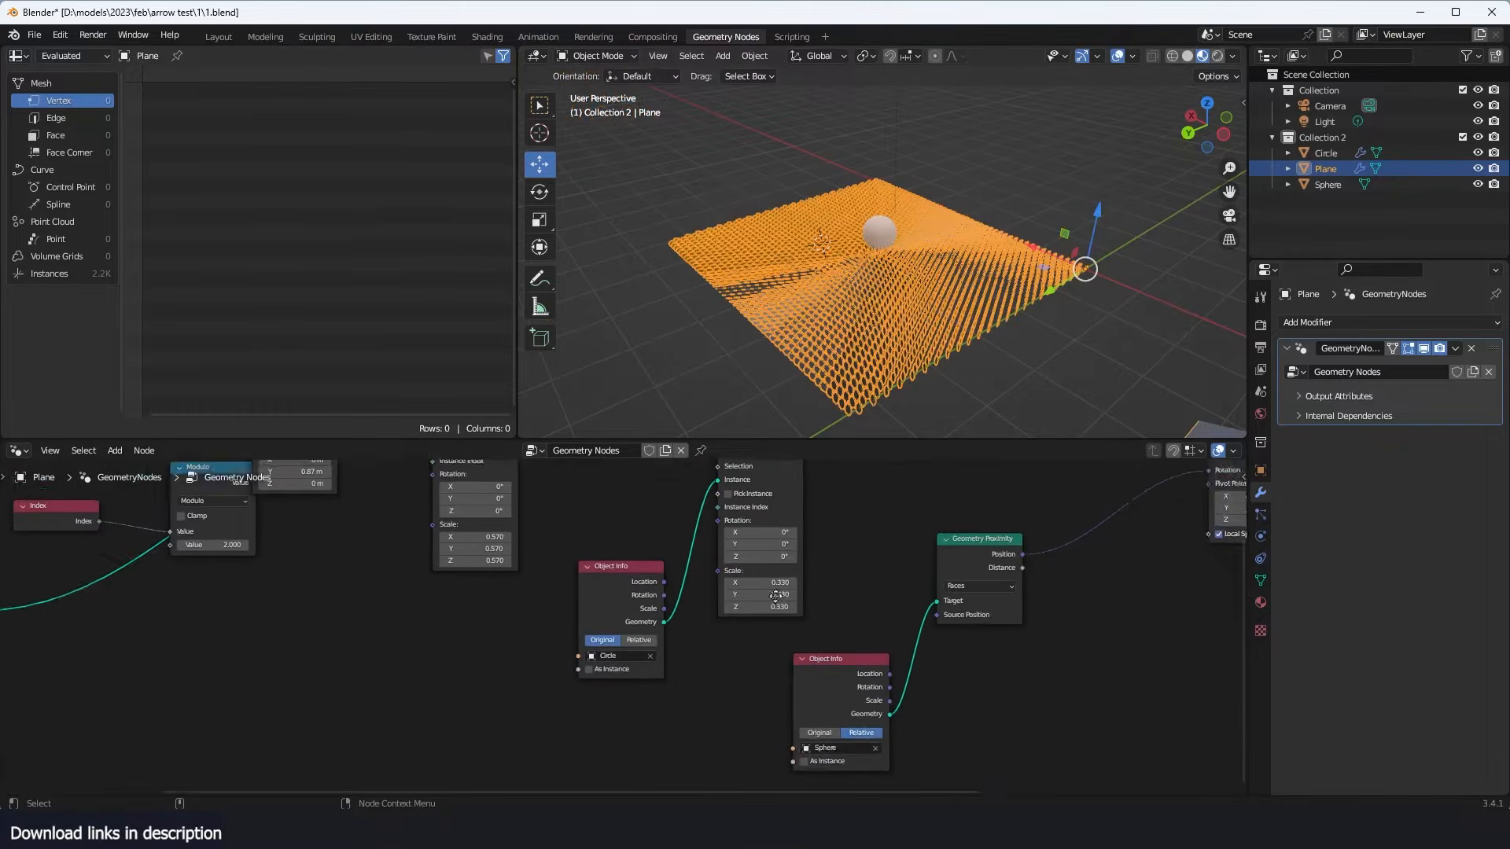
pyautogui.moveTo(839, 679); pyautogui.dragTo(703, 606, button='middle')
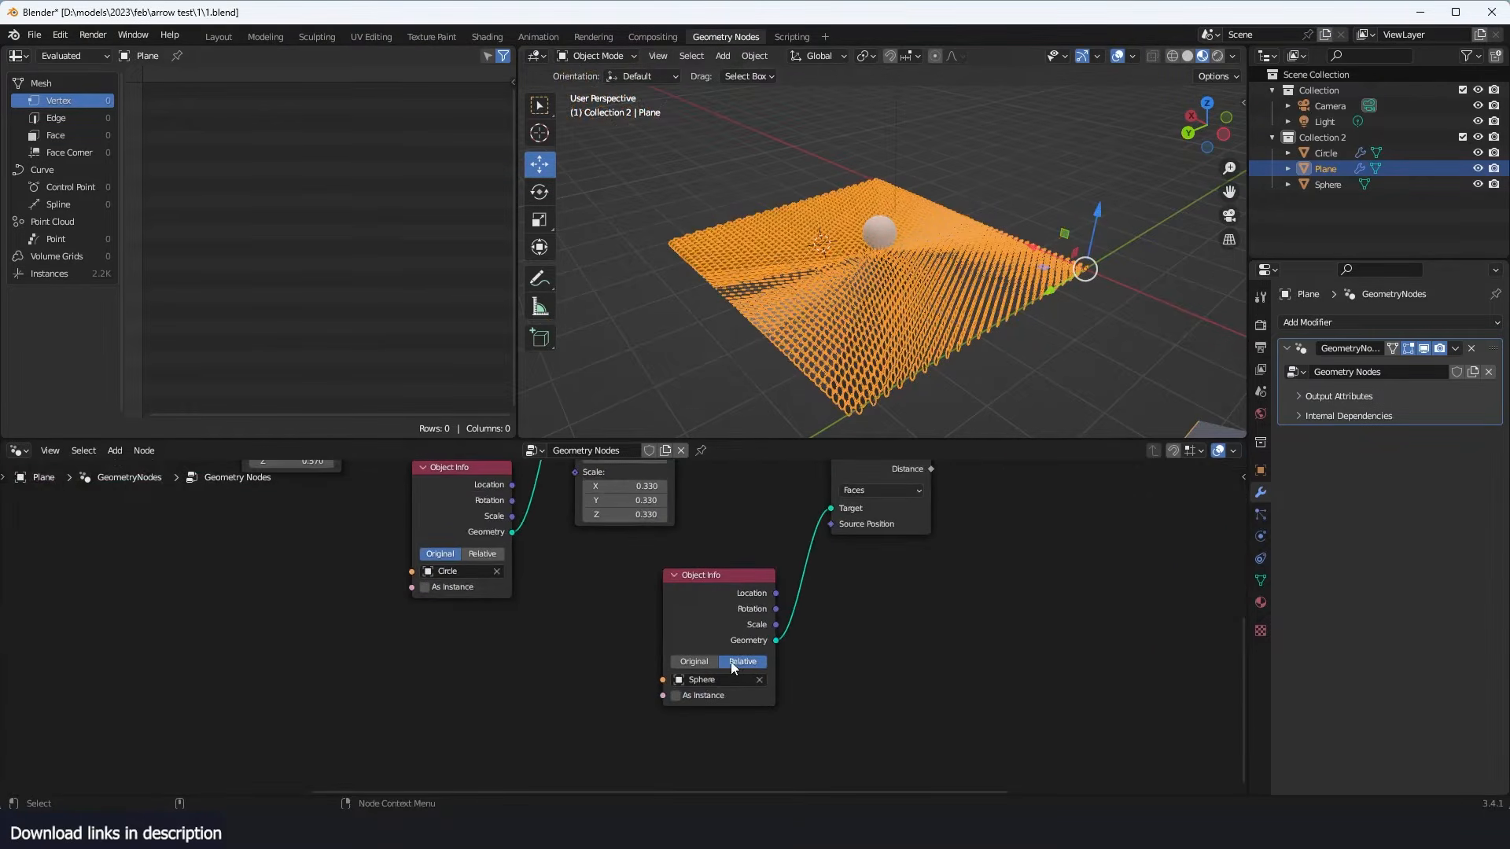
pyautogui.click(695, 662)
pyautogui.hotkey('alt', 'a')
pyautogui.moveTo(973, 275)
pyautogui.mouseDown(button='middle')
pyautogui.moveTo(1027, 308)
pyautogui.moveTo(965, 265)
pyautogui.mouseUp(button='middle')
pyautogui.click(899, 236)
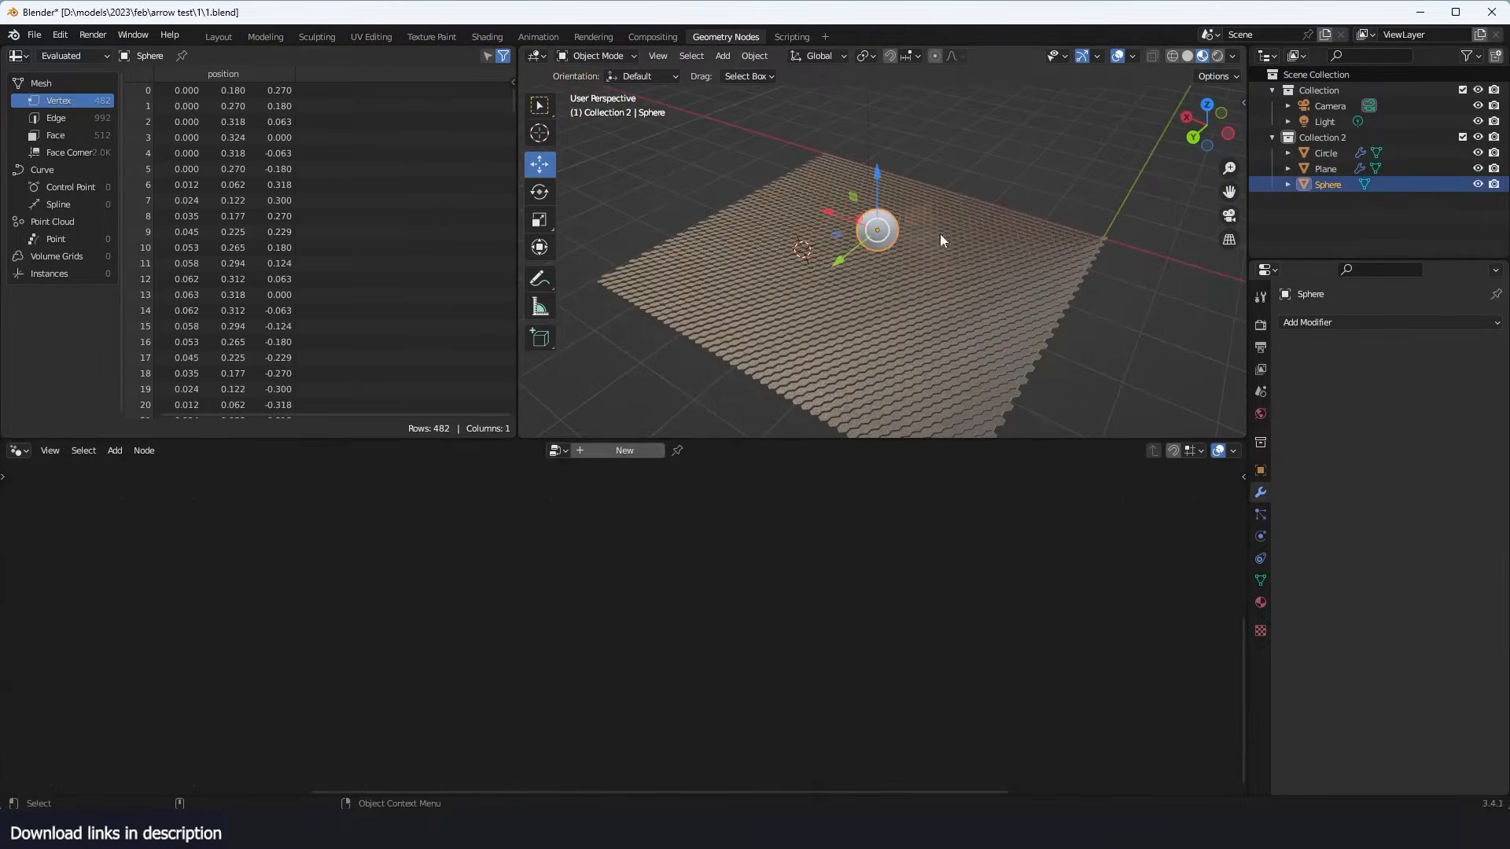
pyautogui.click(1003, 357)
pyautogui.click(748, 663)
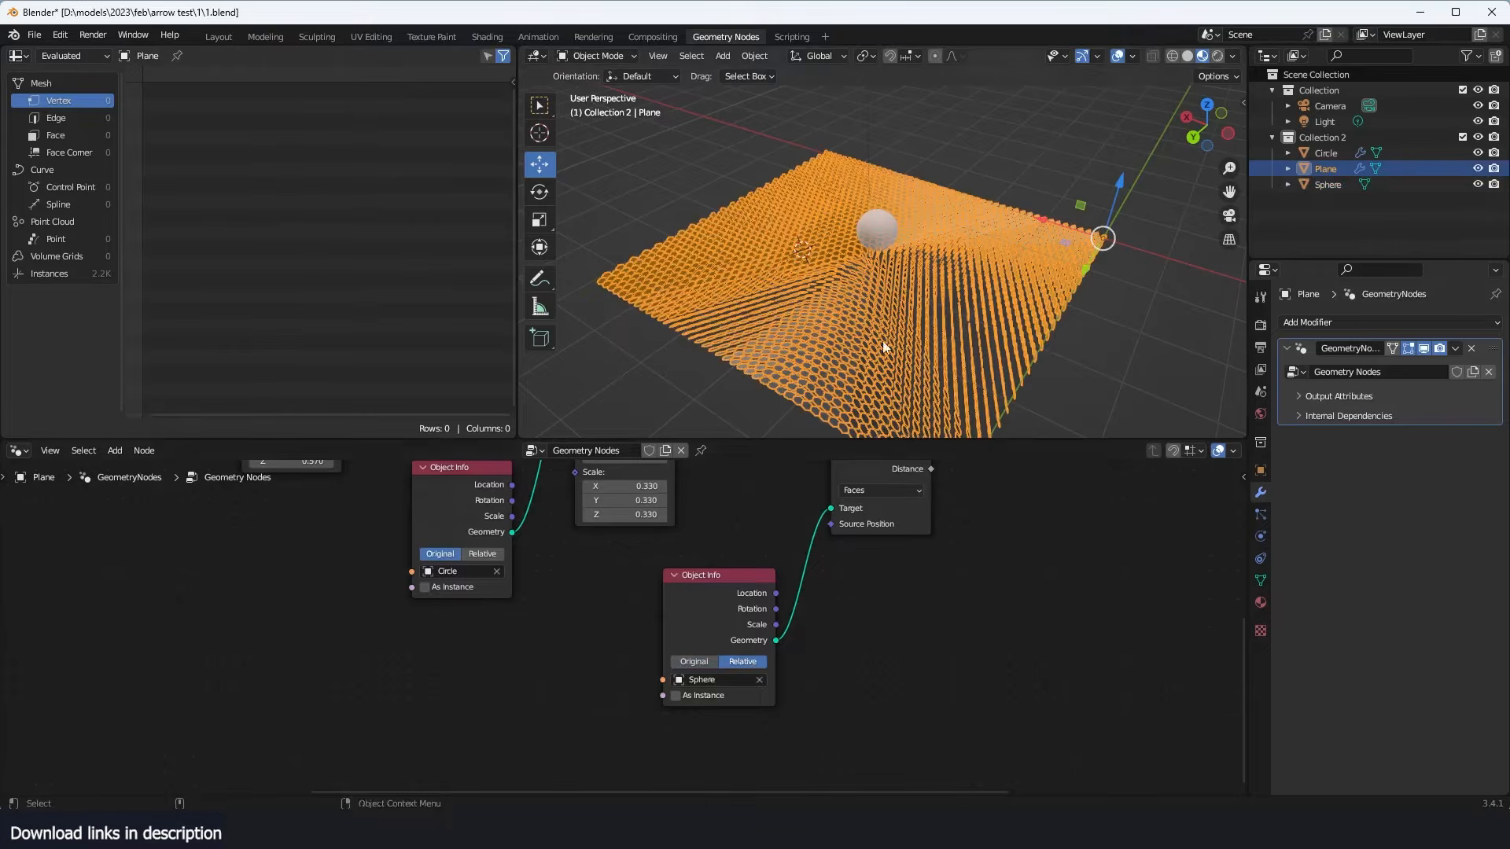
pyautogui.moveTo(880, 497); pyautogui.dragTo(740, 611, button='middle')
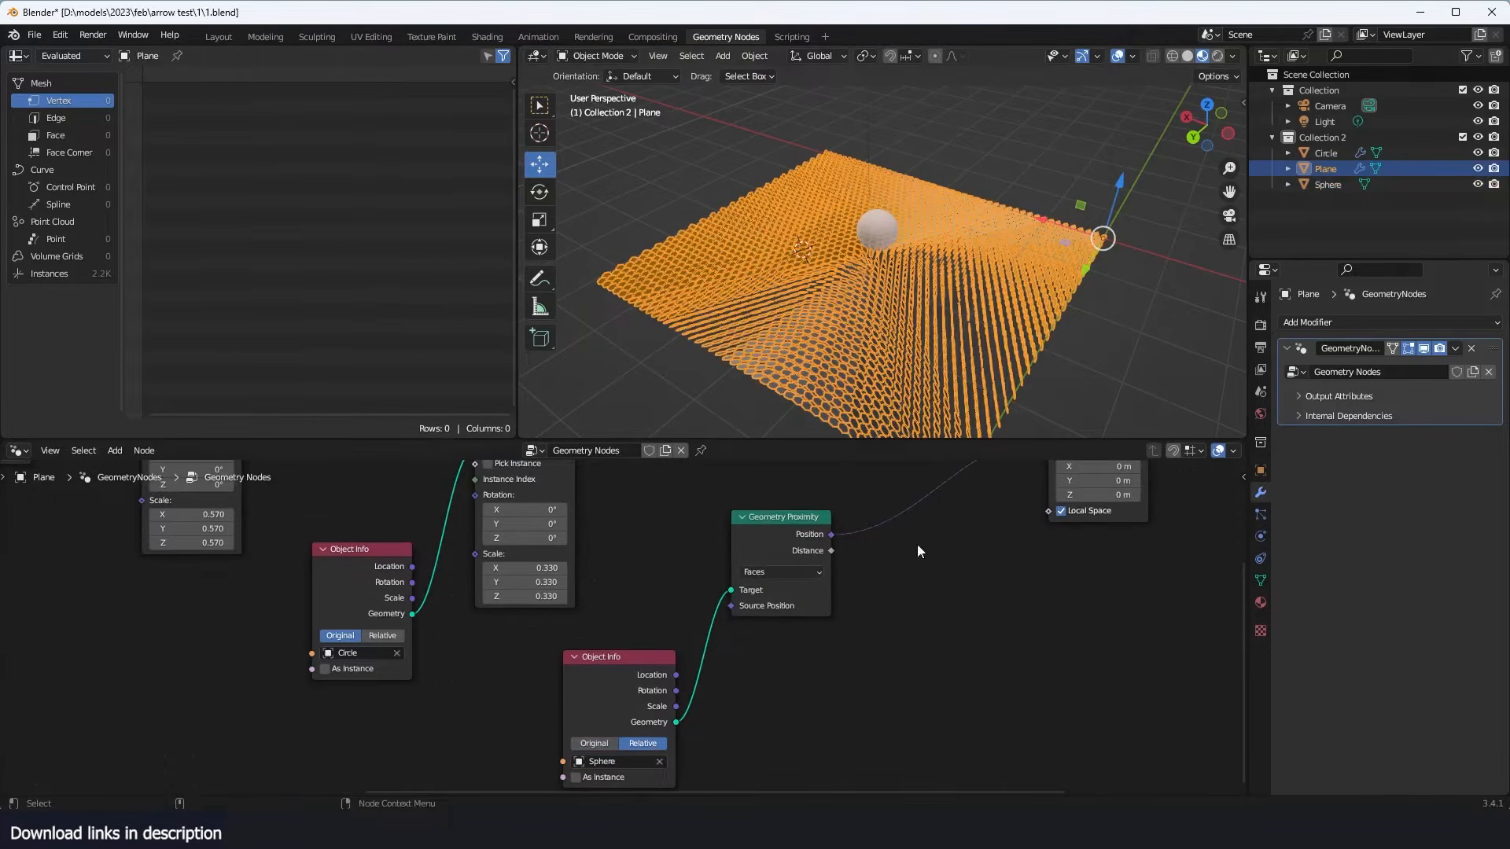
# - Examine the hexagon tiles around the sphere from several angles to see how the Position-driven rotation behaves
pyautogui.click(1086, 163)
pyautogui.moveTo(1014, 255); pyautogui.dragTo(923, 235, button='middle')
pyautogui.scroll(4, 940, 298)
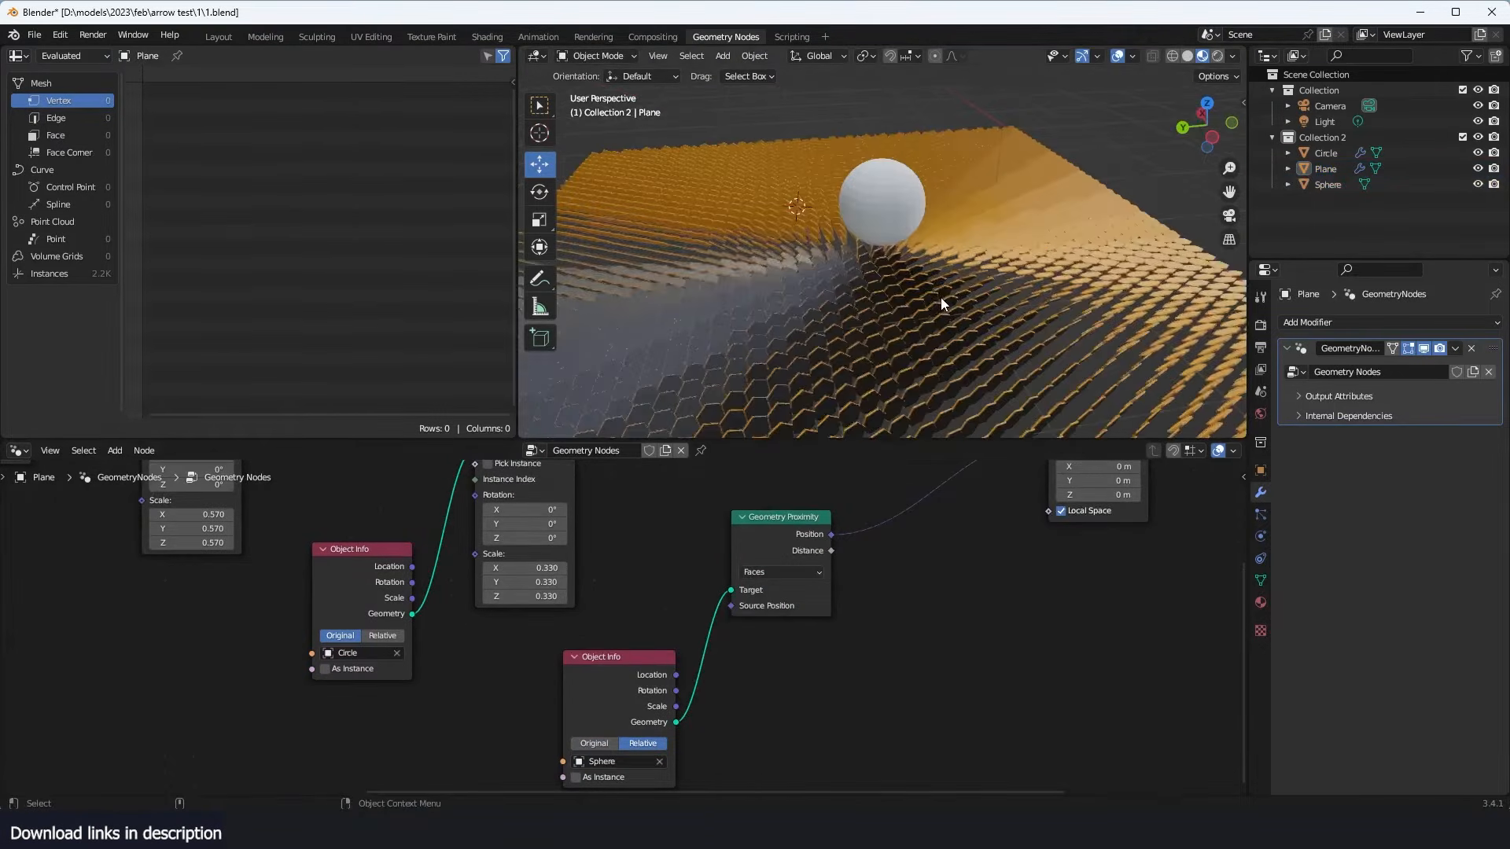
pyautogui.moveTo(940, 298); pyautogui.dragTo(853, 315, button='middle')
pyautogui.scroll(-6, 935, 610)
pyautogui.moveTo(935, 611); pyautogui.dragTo(856, 659, button='middle')
pyautogui.scroll(5, 849, 659)
pyautogui.scroll(4, 678, 651)
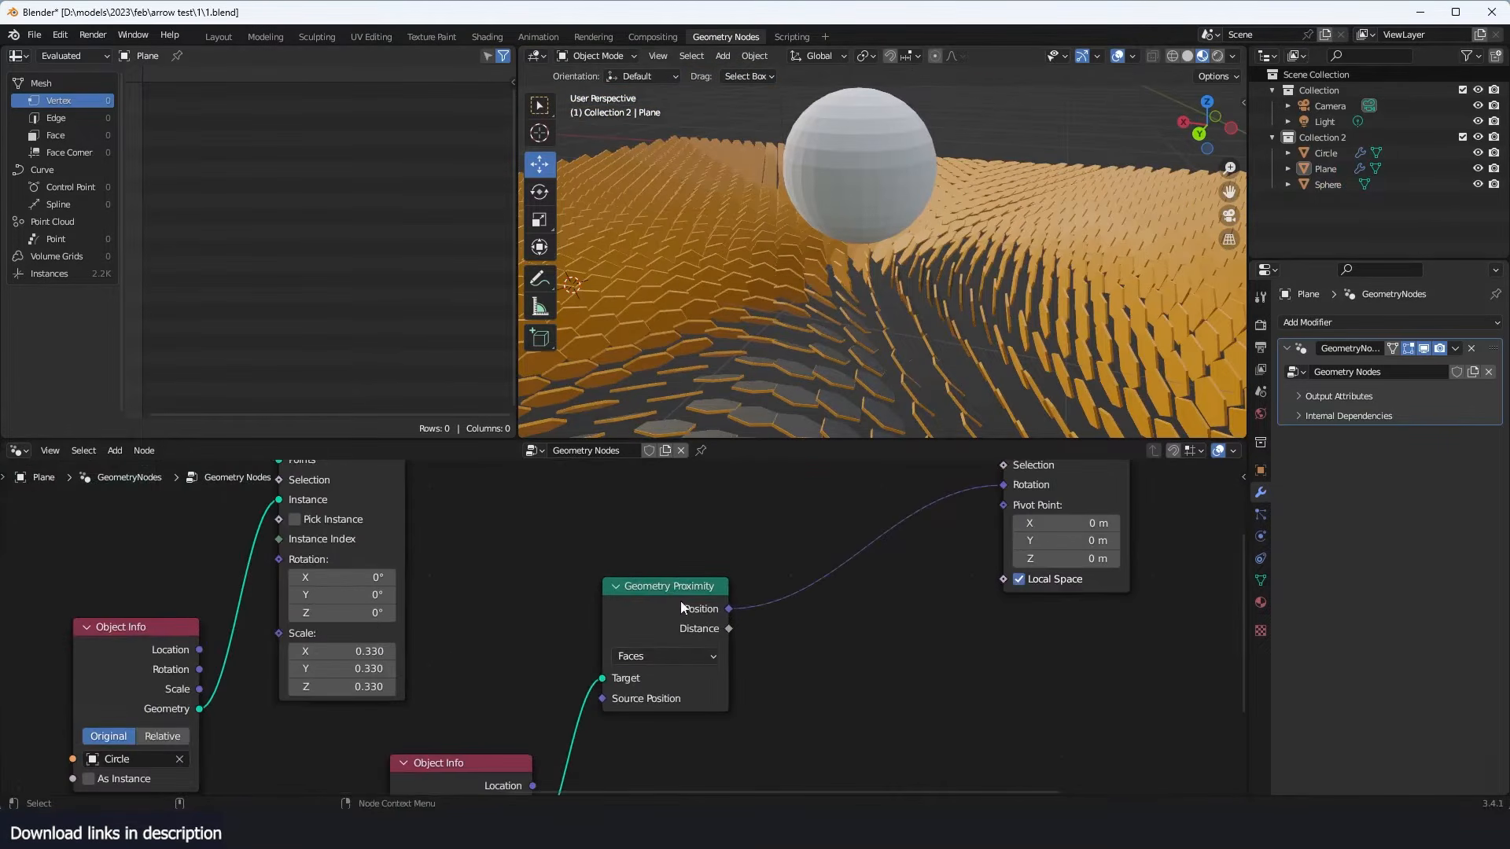
pyautogui.moveTo(681, 607); pyautogui.dragTo(644, 630)
pyautogui.moveTo(1021, 492); pyautogui.dragTo(975, 535, button='middle')
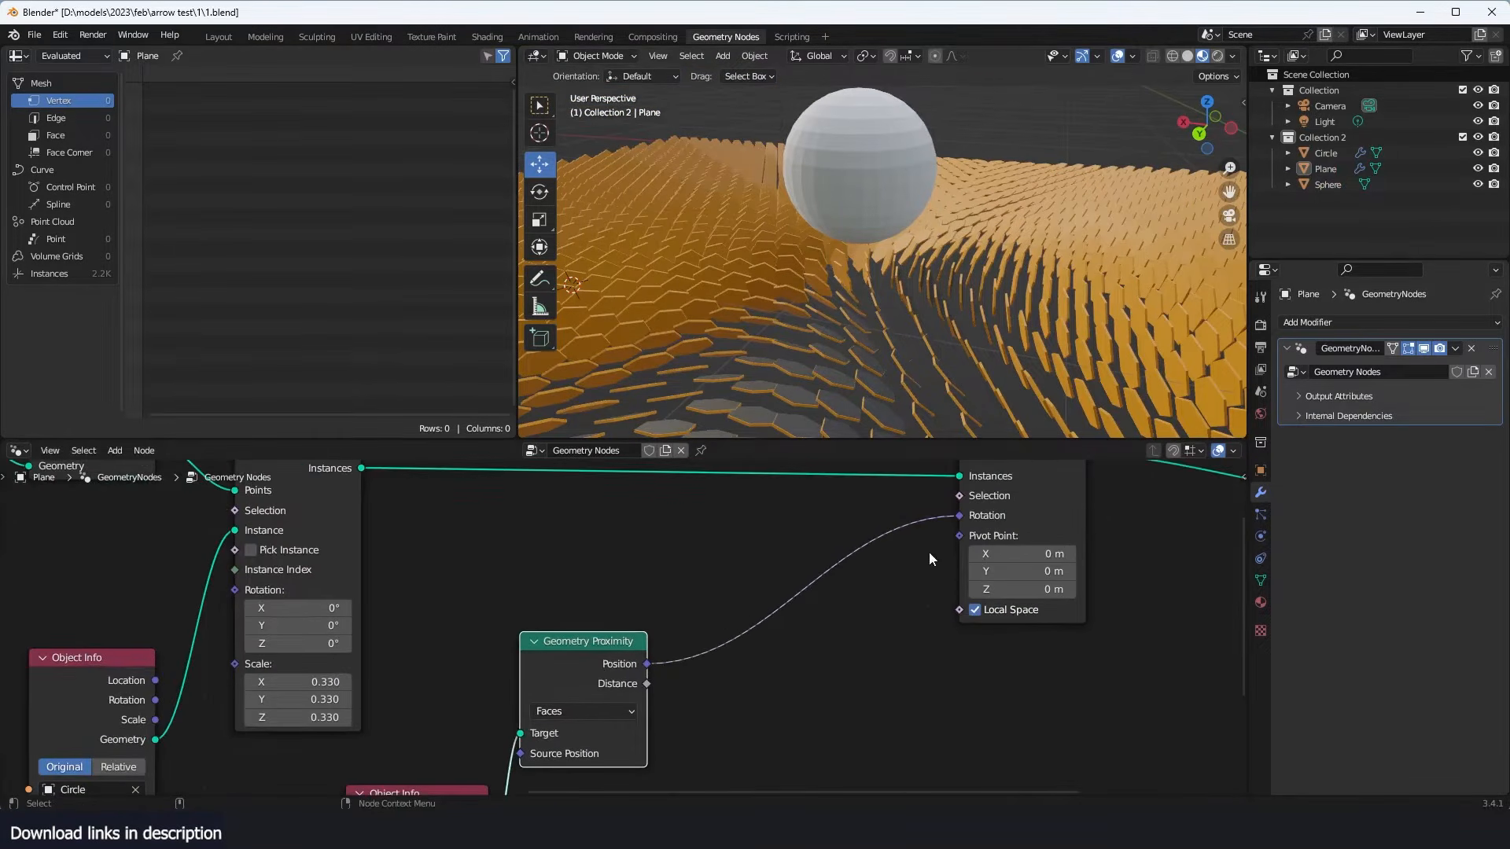
pyautogui.moveTo(786, 231); pyautogui.dragTo(845, 237, button='middle')
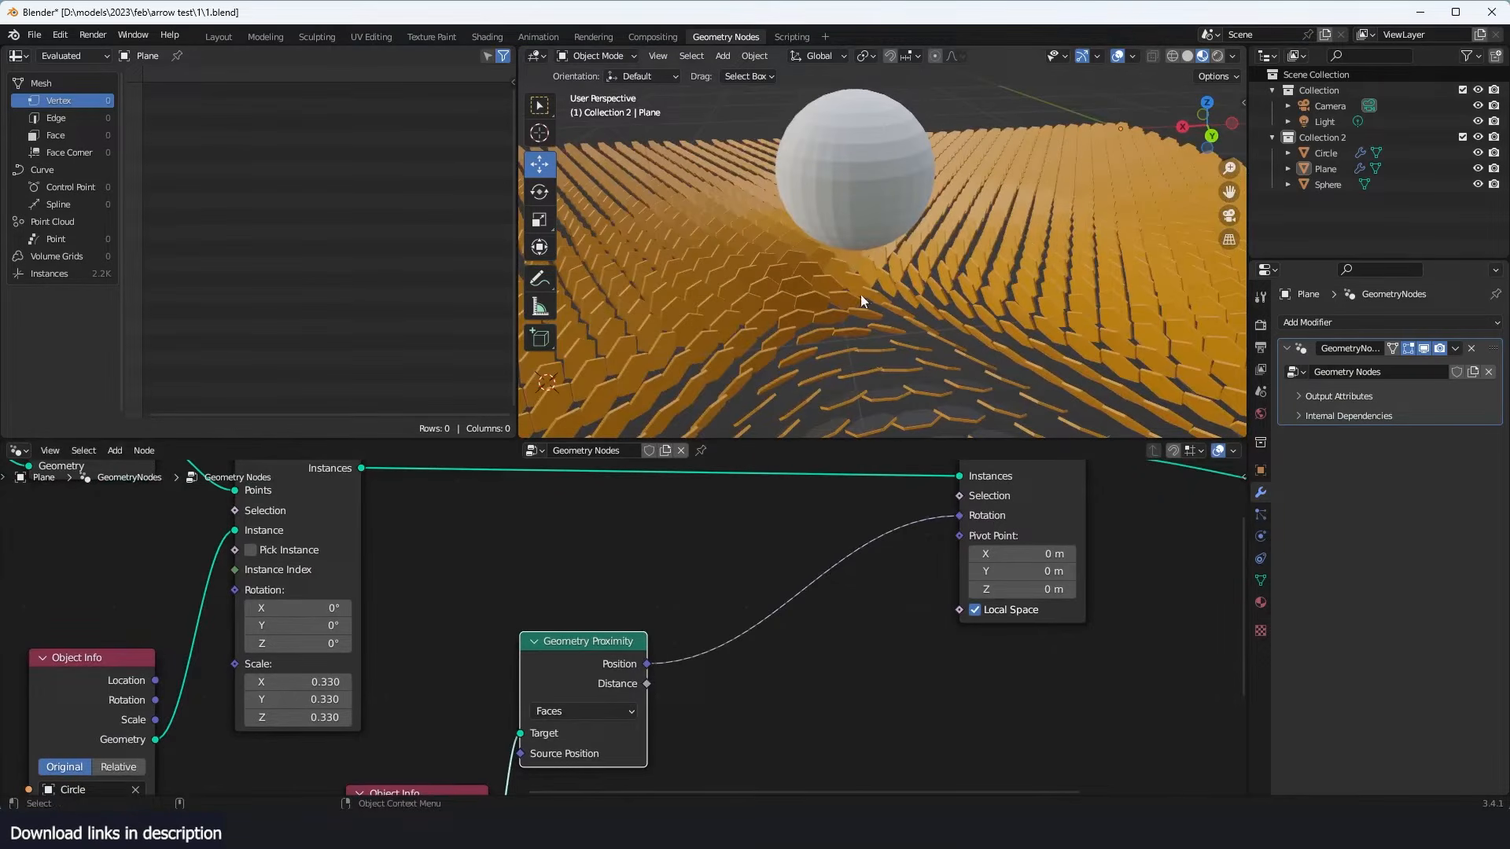
pyautogui.moveTo(857, 289); pyautogui.dragTo(876, 161, button='middle')
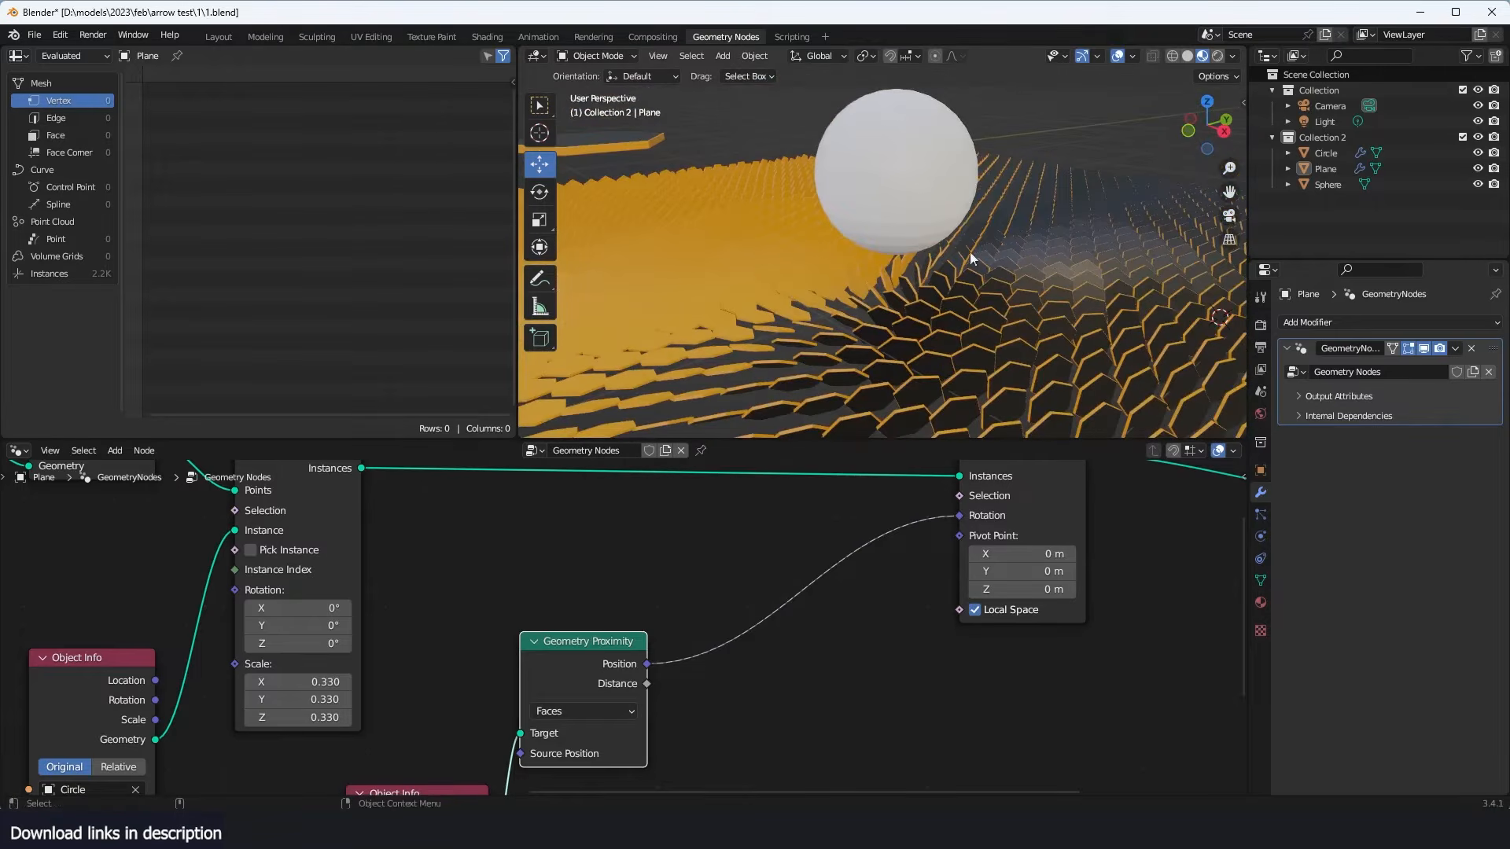
# - Spread out the Rotate Instances, Geometry Proximity and sphere Object Info nodes to make room between them
pyautogui.scroll(-5, 1037, 519)
pyautogui.moveTo(1141, 532); pyautogui.dragTo(954, 565, button='middle')
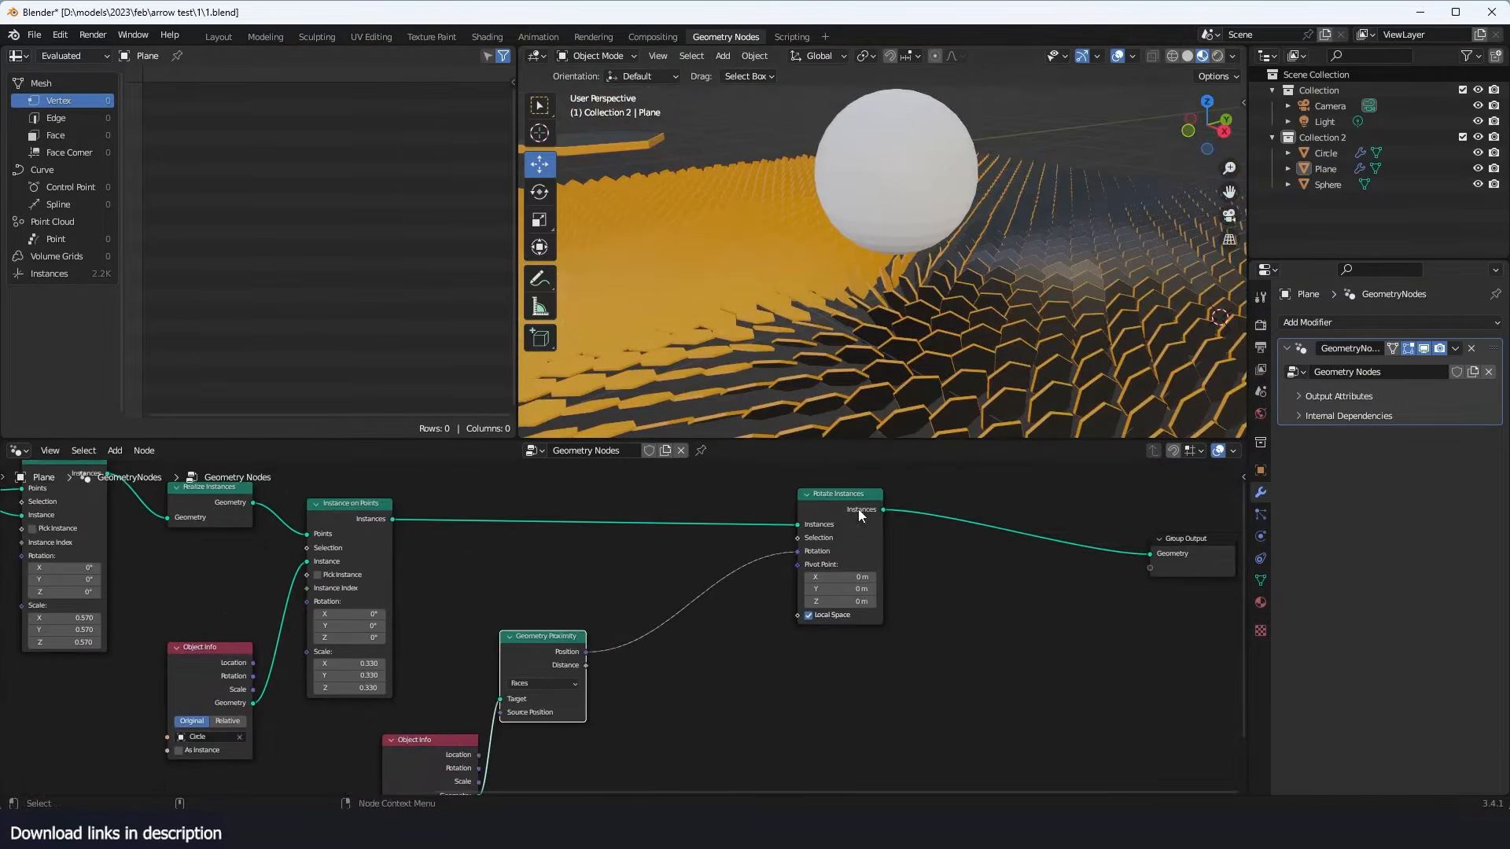
pyautogui.moveTo(859, 512); pyautogui.dragTo(997, 491, button='middle')
pyautogui.scroll(3, 998, 491)
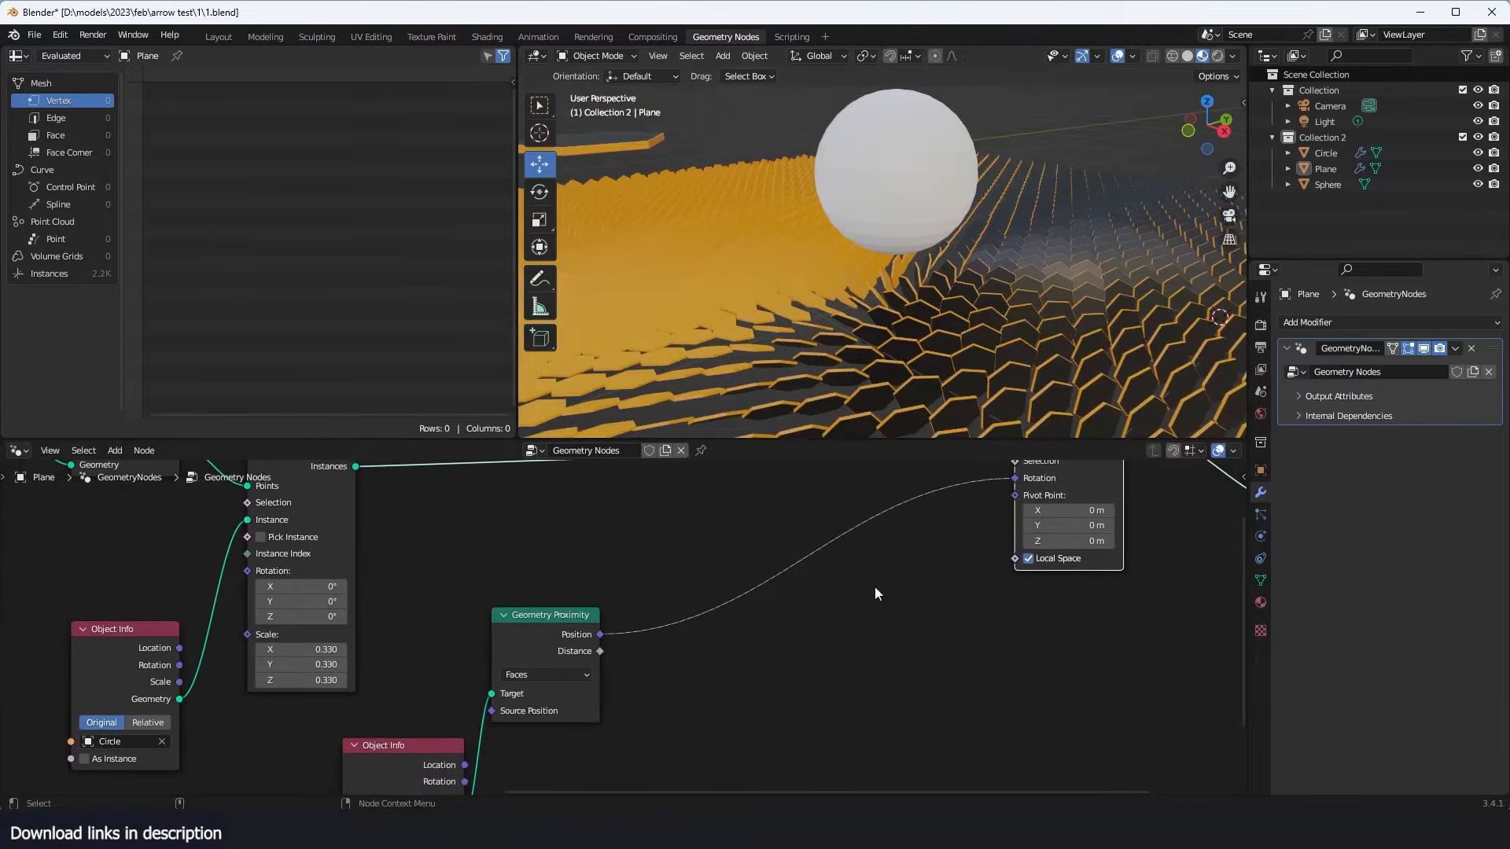
pyautogui.moveTo(417, 750); pyautogui.dragTo(365, 741)
pyautogui.scroll(-4, 762, 569)
pyautogui.moveTo(566, 621); pyautogui.dragTo(553, 662)
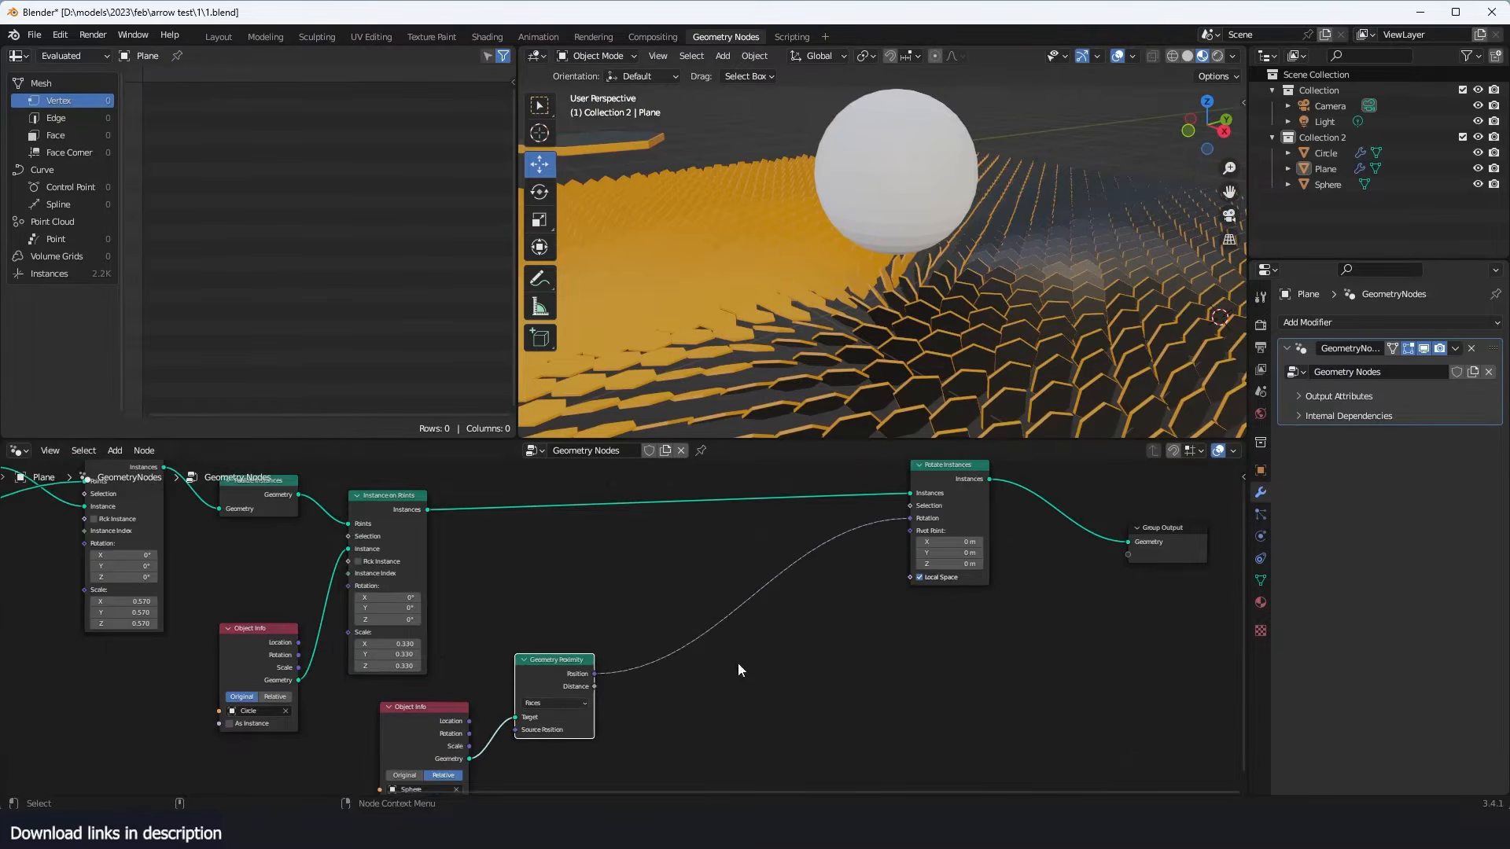
# - Detach the Position link from Rotate Instances and drive its Rotation with a new Combine XYZ node
pyautogui.scroll(3, 891, 606)
pyautogui.moveTo(992, 490); pyautogui.dragTo(841, 437)
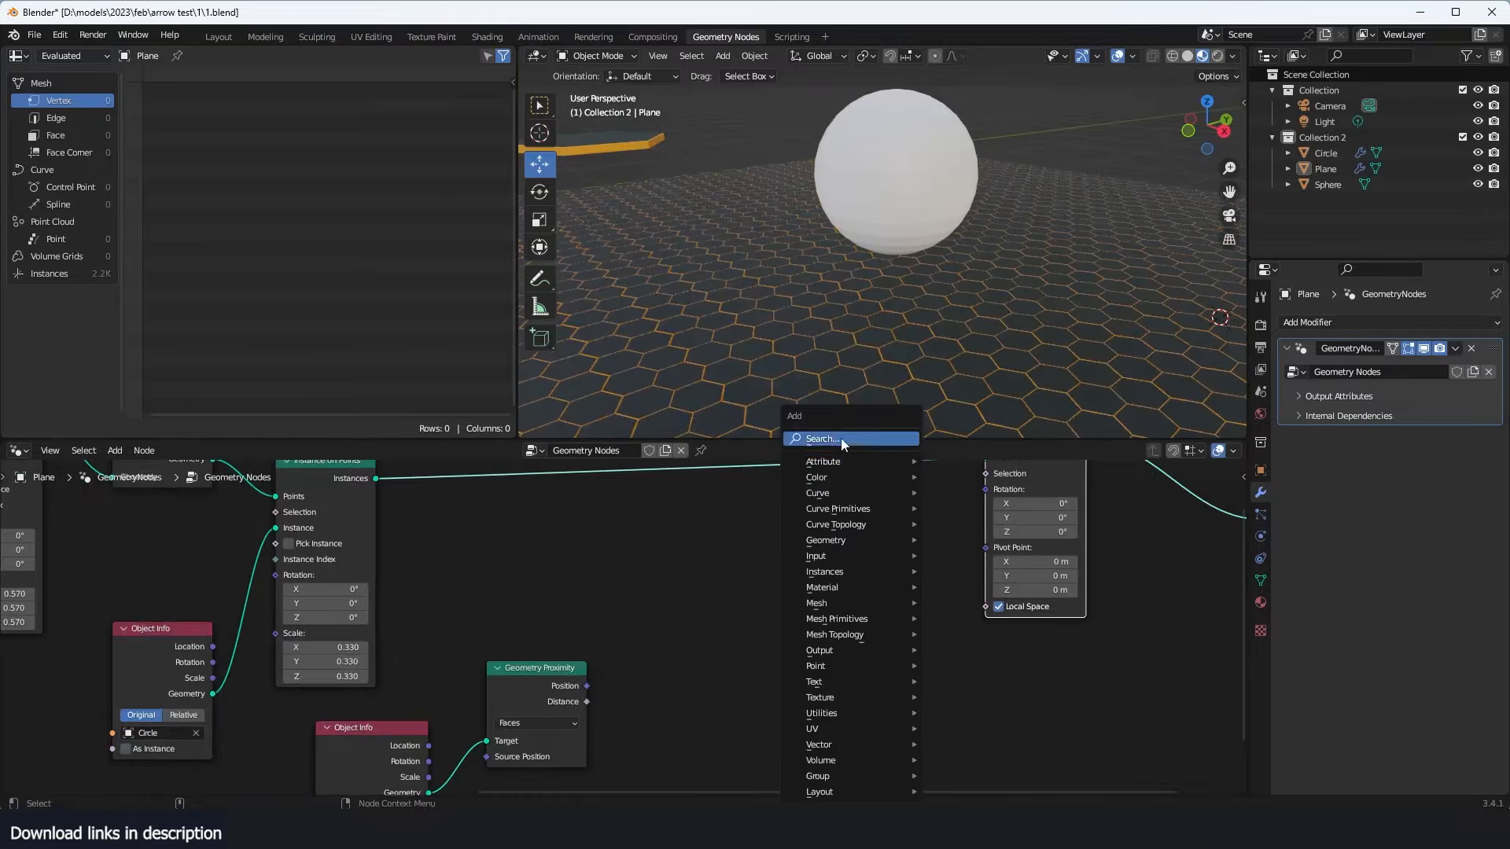
pyautogui.write('x')
pyautogui.click(918, 464)
pyautogui.click(870, 581)
pyautogui.moveTo(894, 573); pyautogui.dragTo(986, 490)
pyautogui.moveTo(779, 596); pyautogui.dragTo(833, 553, button='middle')
pyautogui.scroll(1, 833, 553)
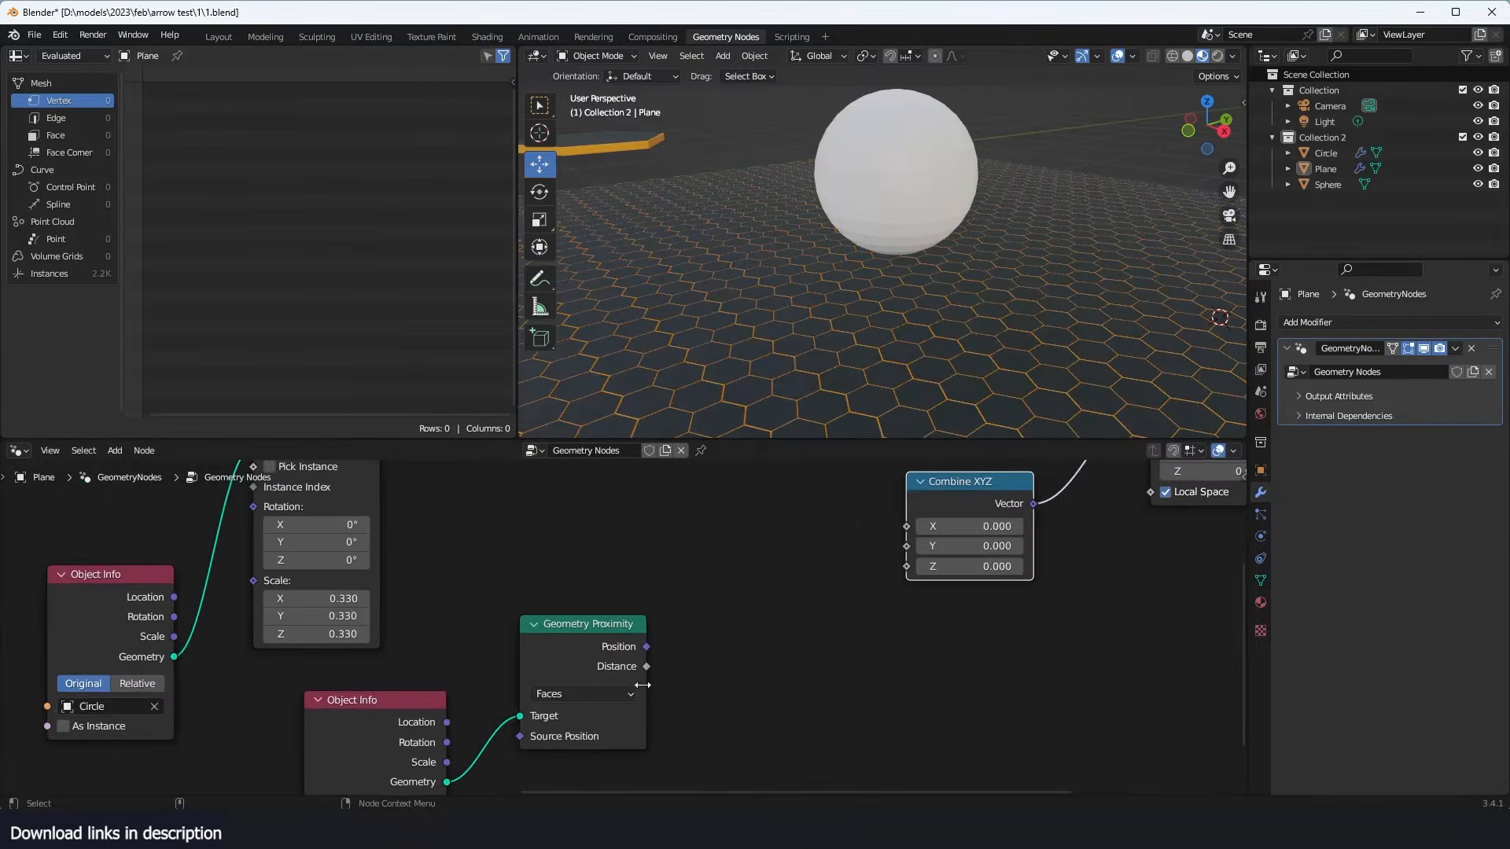
# - Connect the Geometry Proximity Distance to the Y input of Combine XYZ and inspect the tile pattern around the sphere
pyautogui.moveTo(646, 667); pyautogui.dragTo(907, 546)
pyautogui.moveTo(924, 338); pyautogui.dragTo(993, 303, button='middle')
pyautogui.moveTo(1008, 509); pyautogui.dragTo(1092, 537)
pyautogui.scroll(-3, 985, 249)
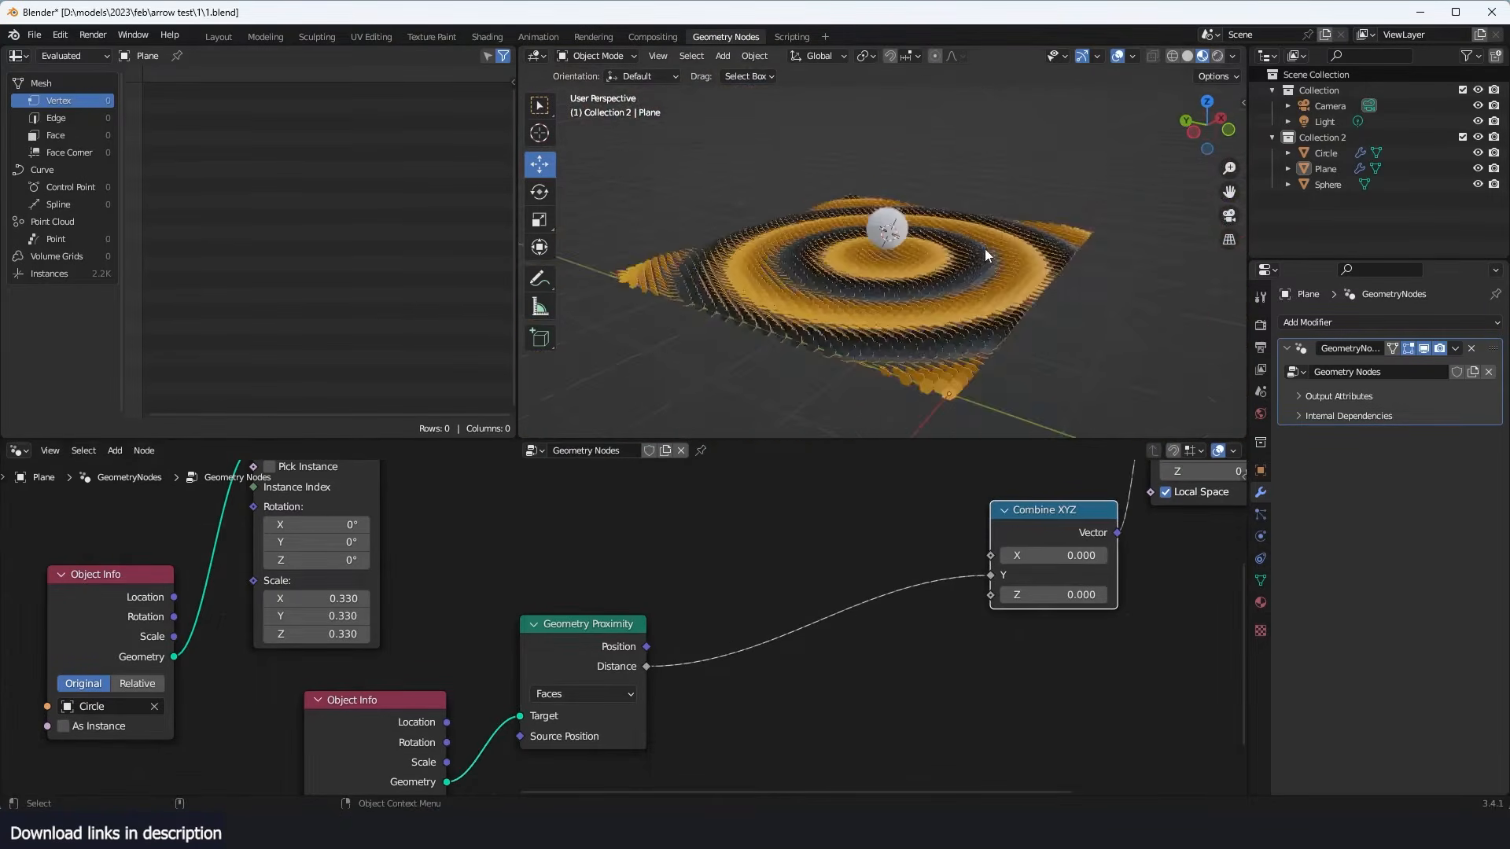
pyautogui.moveTo(984, 249)
pyautogui.mouseDown(button='middle')
pyautogui.moveTo(933, 301)
pyautogui.moveTo(998, 282)
pyautogui.mouseUp(button='middle')
pyautogui.scroll(3, 933, 301)
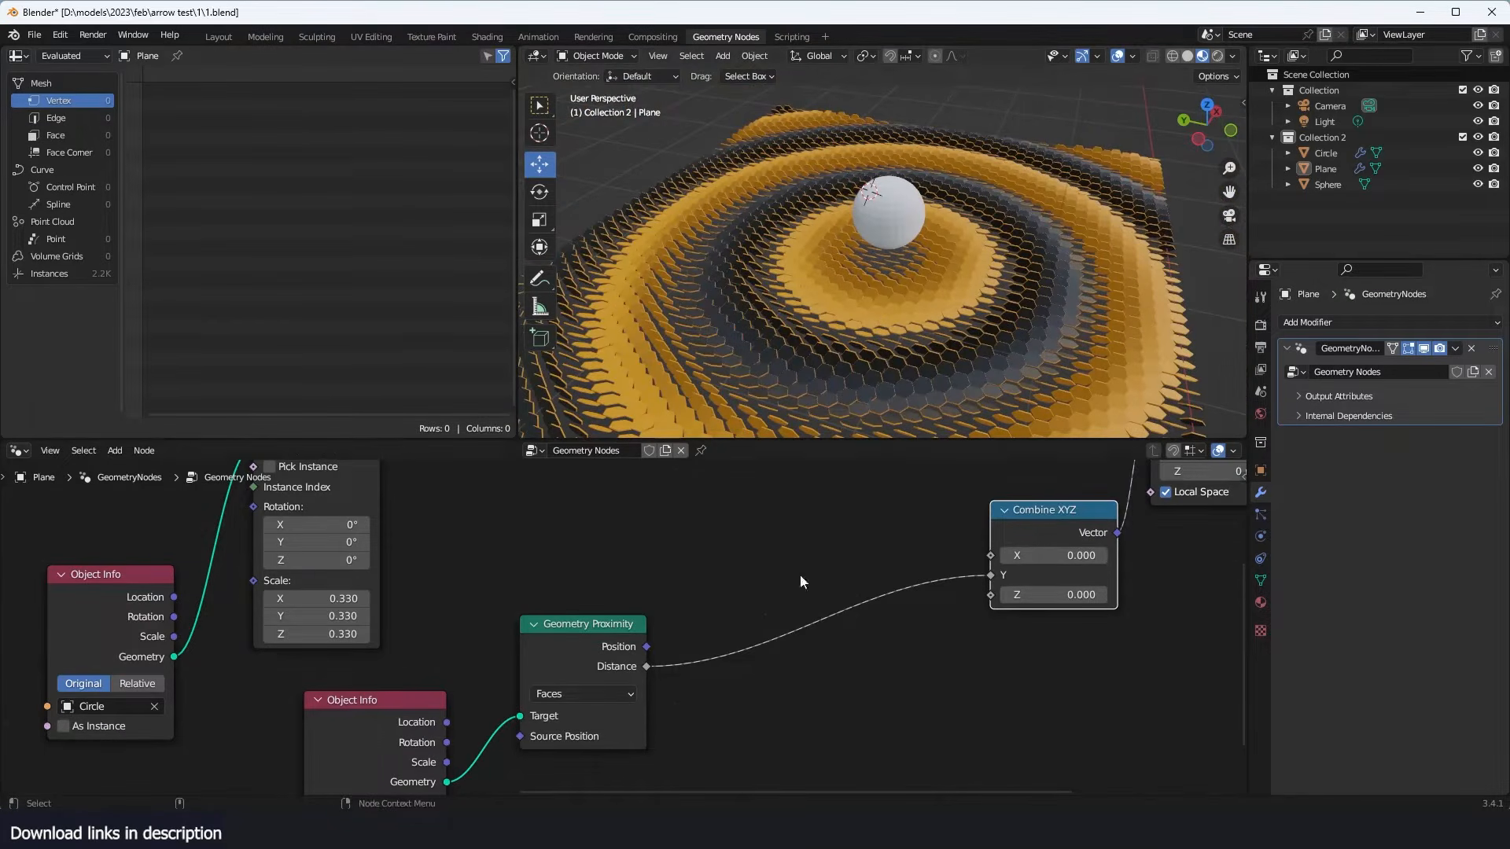
# - Try inserting a ColorRamp node between the Geometry Proximity Distance and the Y input of Combine XYZ
pyautogui.scroll(2, 795, 607)
pyautogui.hotkey('shift', 'a')
pyautogui.write('ra')
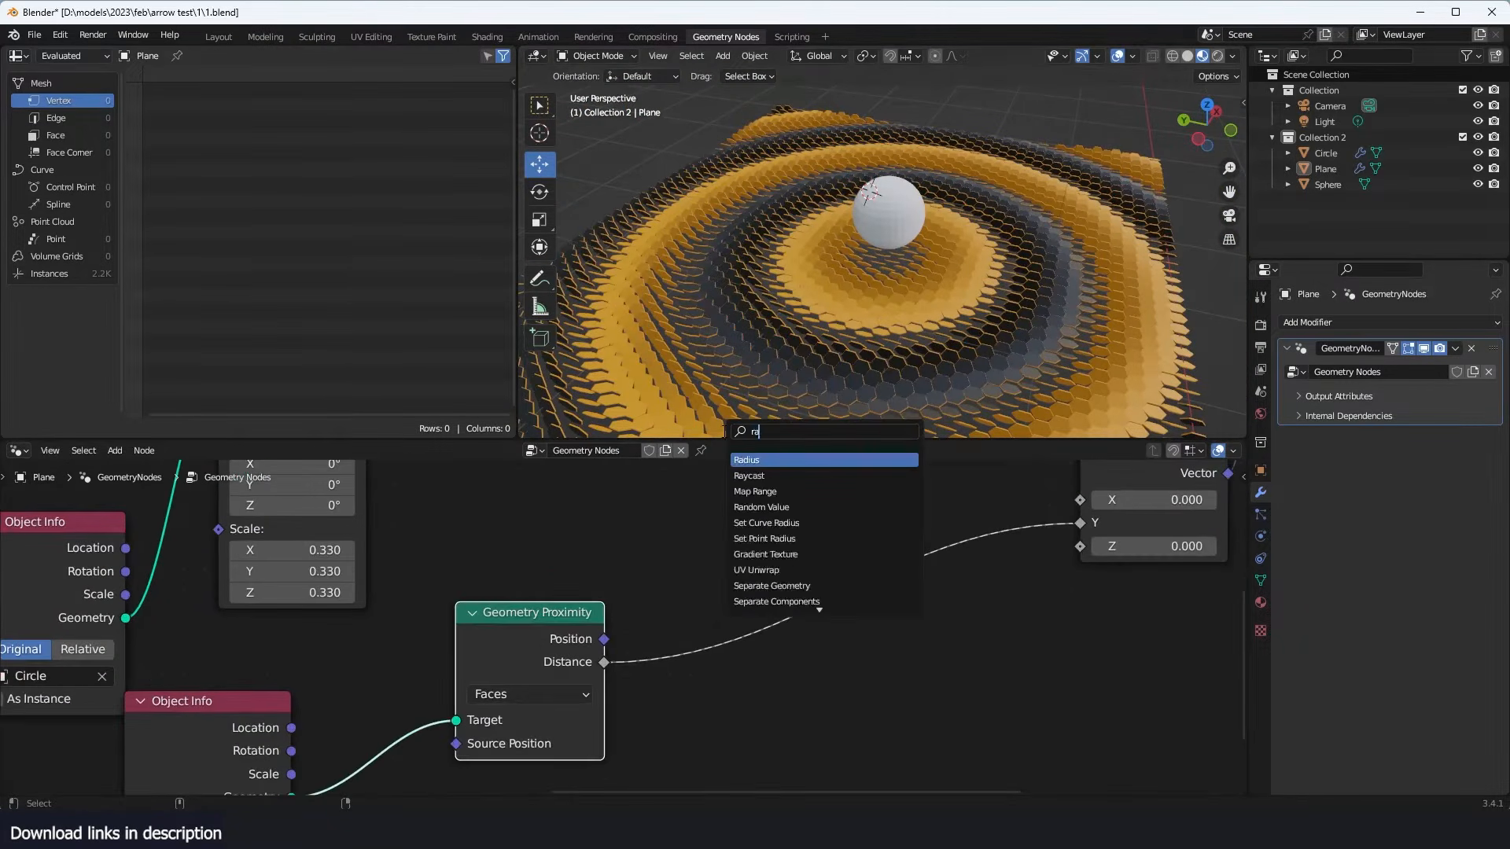
pyautogui.write('mp')
pyautogui.click(761, 459)
pyautogui.click(949, 676)
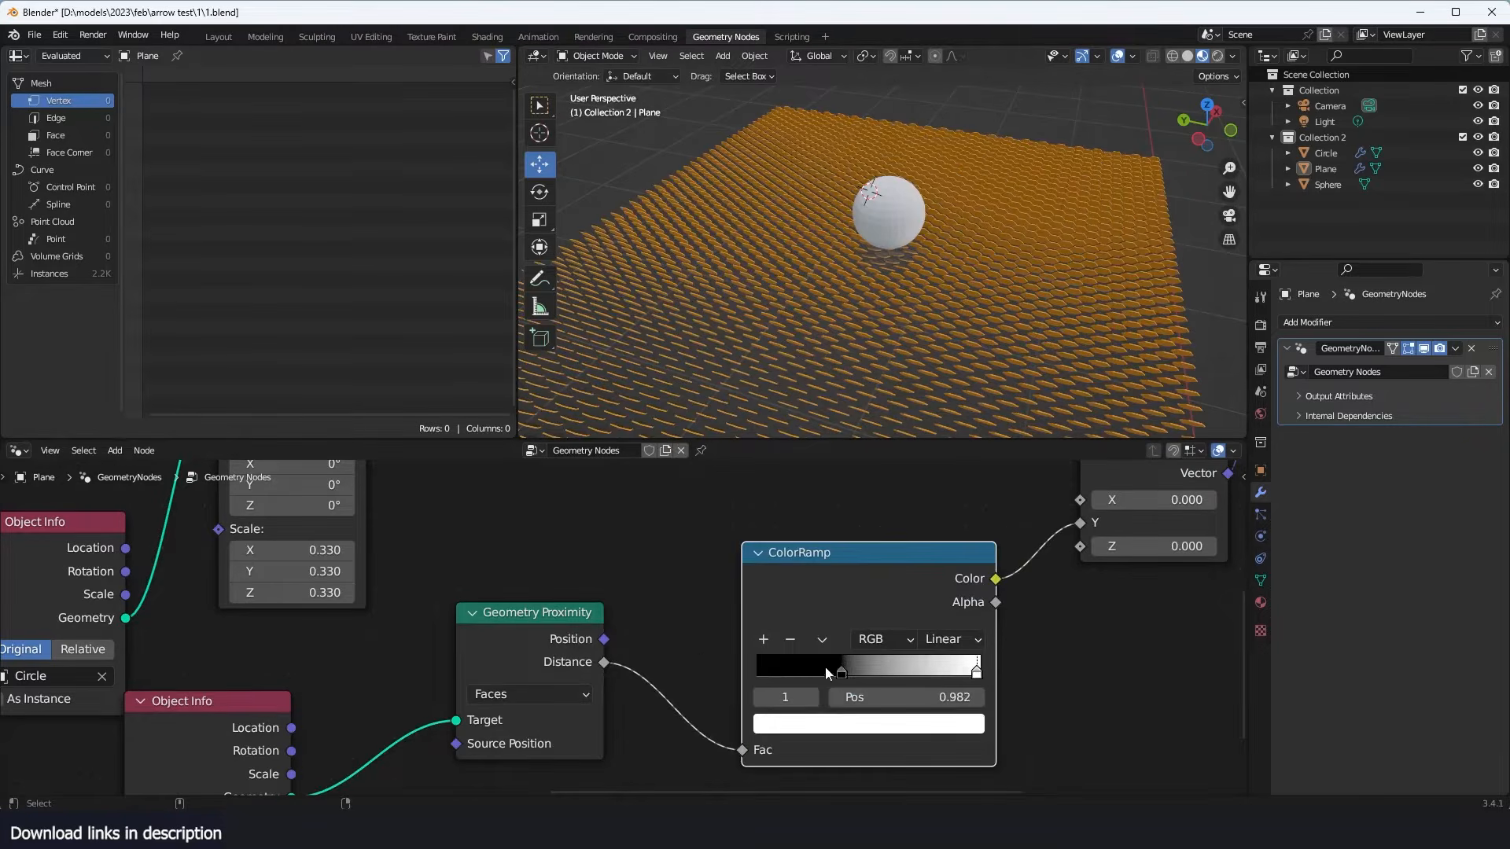
# - Try moving the ColorRamp's black stop to 0.641 and the white stop to 0.450 to change the tile rotation
pyautogui.moveTo(839, 672); pyautogui.dragTo(898, 672)
pyautogui.scroll(5, 867, 211)
pyautogui.moveTo(867, 211); pyautogui.dragTo(941, 188, button='middle')
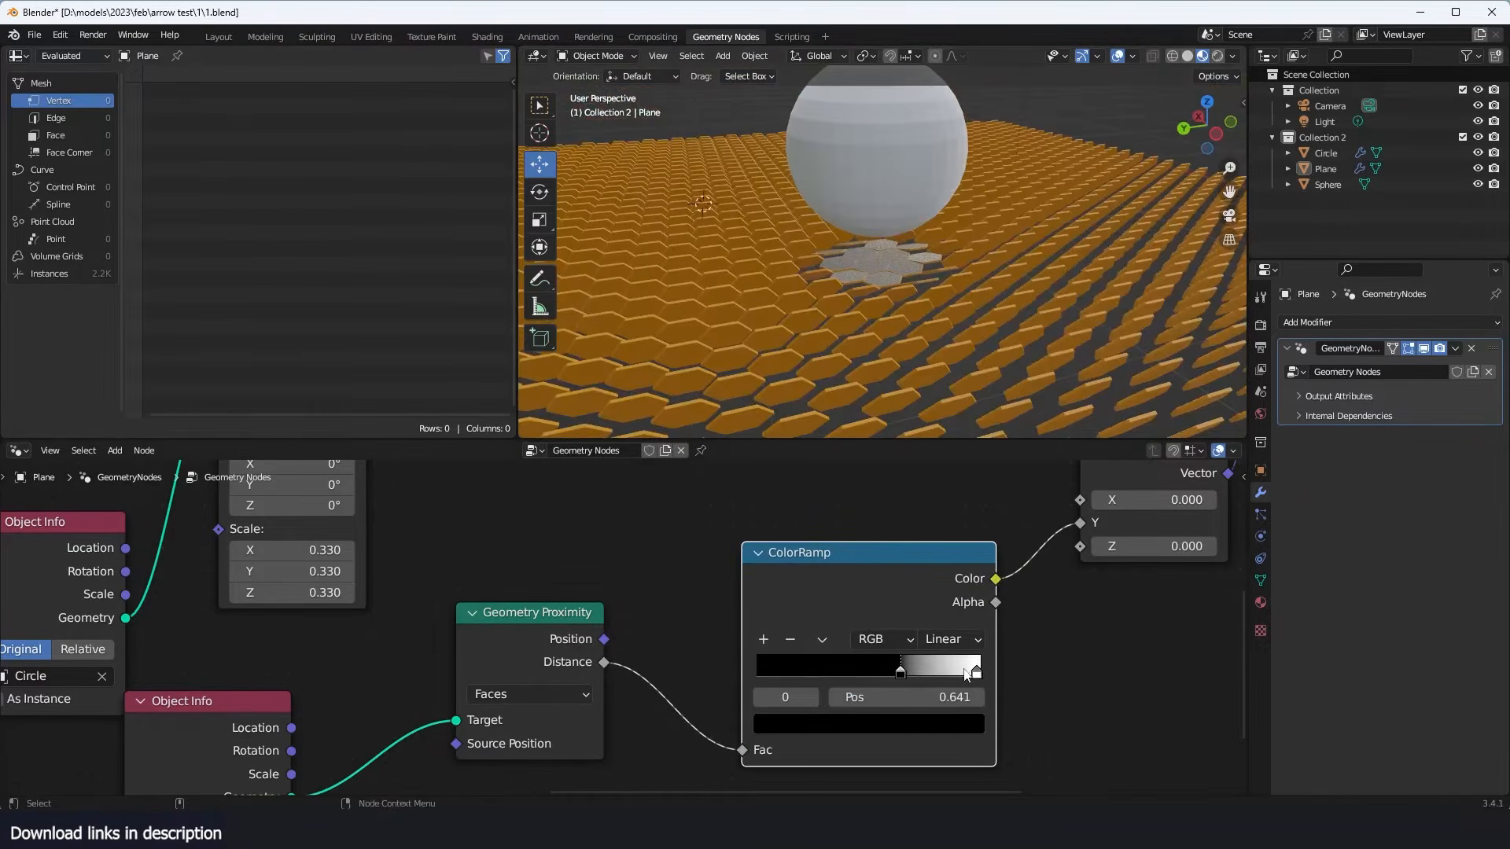
pyautogui.moveTo(967, 675); pyautogui.dragTo(857, 674)
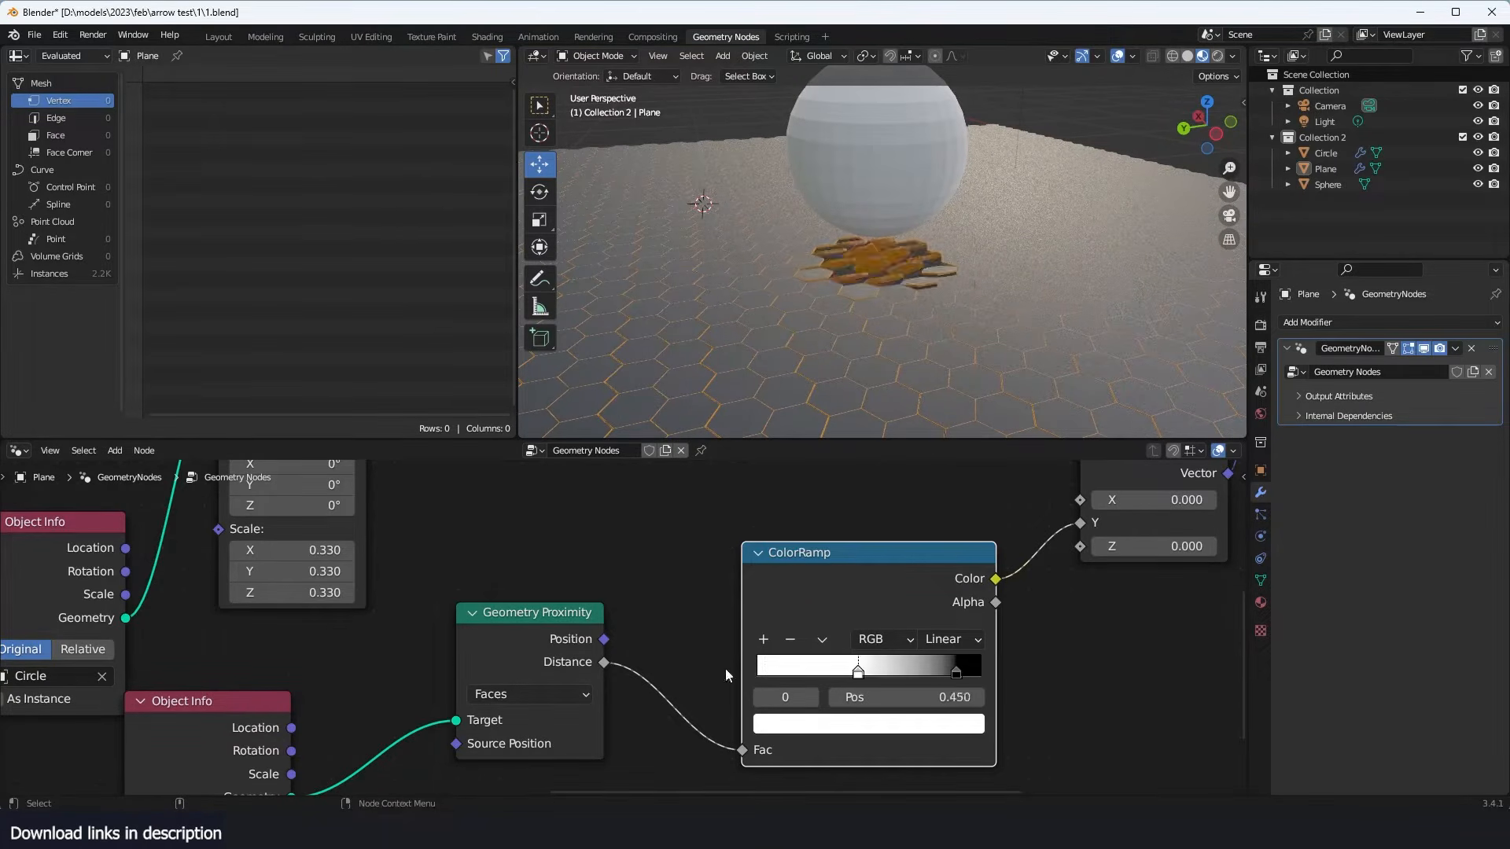
# - Dissolve the ColorRamp node while keeping the Distance linked to the Y input of Combine XYZ
pyautogui.moveTo(725, 670); pyautogui.dragTo(758, 673)
pyautogui.hotkey('ctrl', 'x')
pyautogui.scroll(-4, 787, 595)
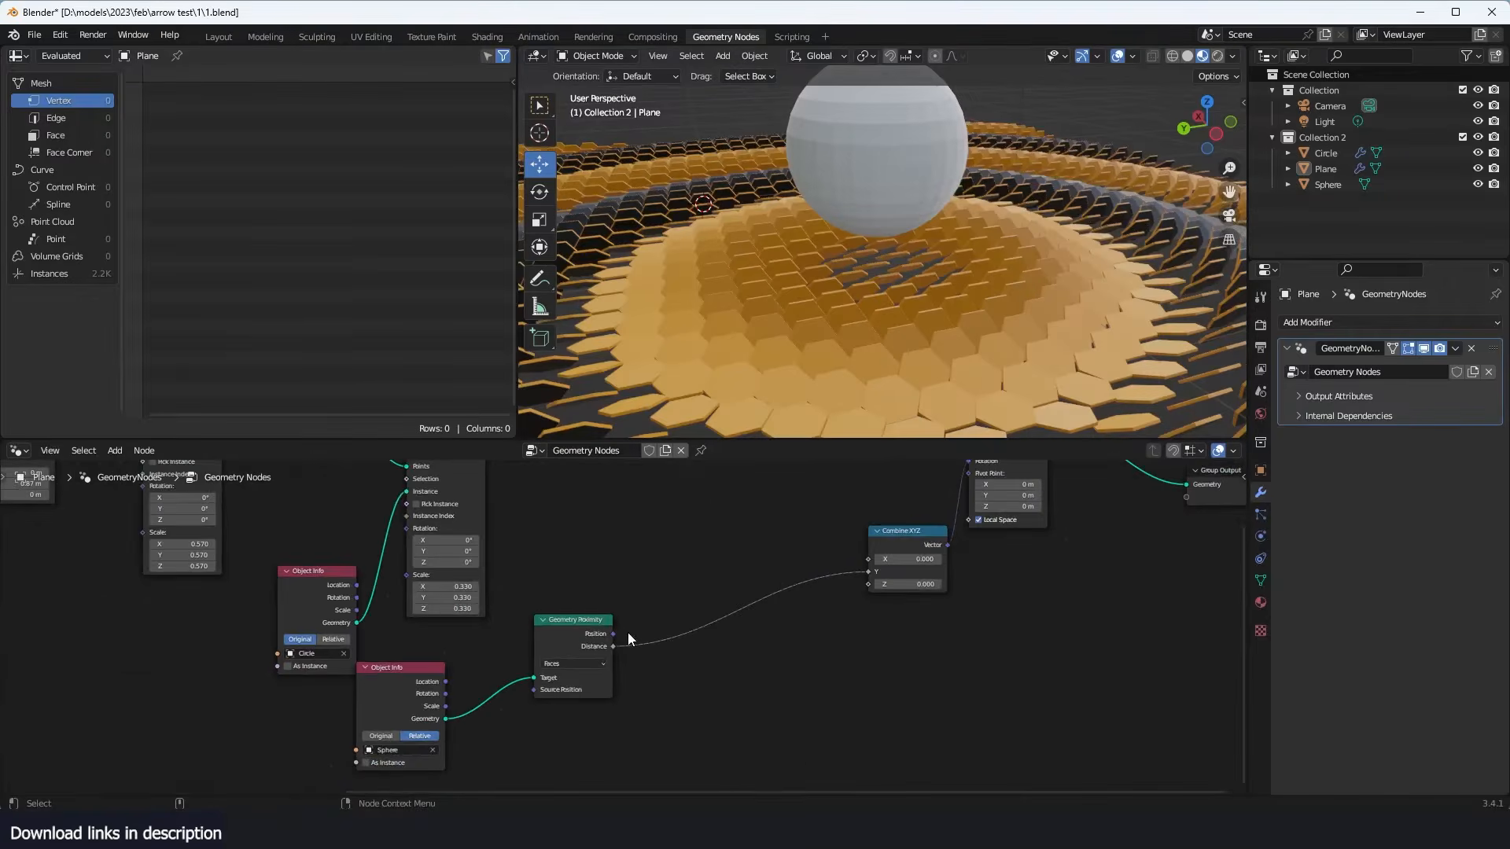
# - Move Geometry Proximity closer to the sphere's Object Info and add an Attribute Statistic node in the free space beside it
pyautogui.moveTo(559, 653); pyautogui.dragTo(496, 690)
pyautogui.scroll(5, 574, 717)
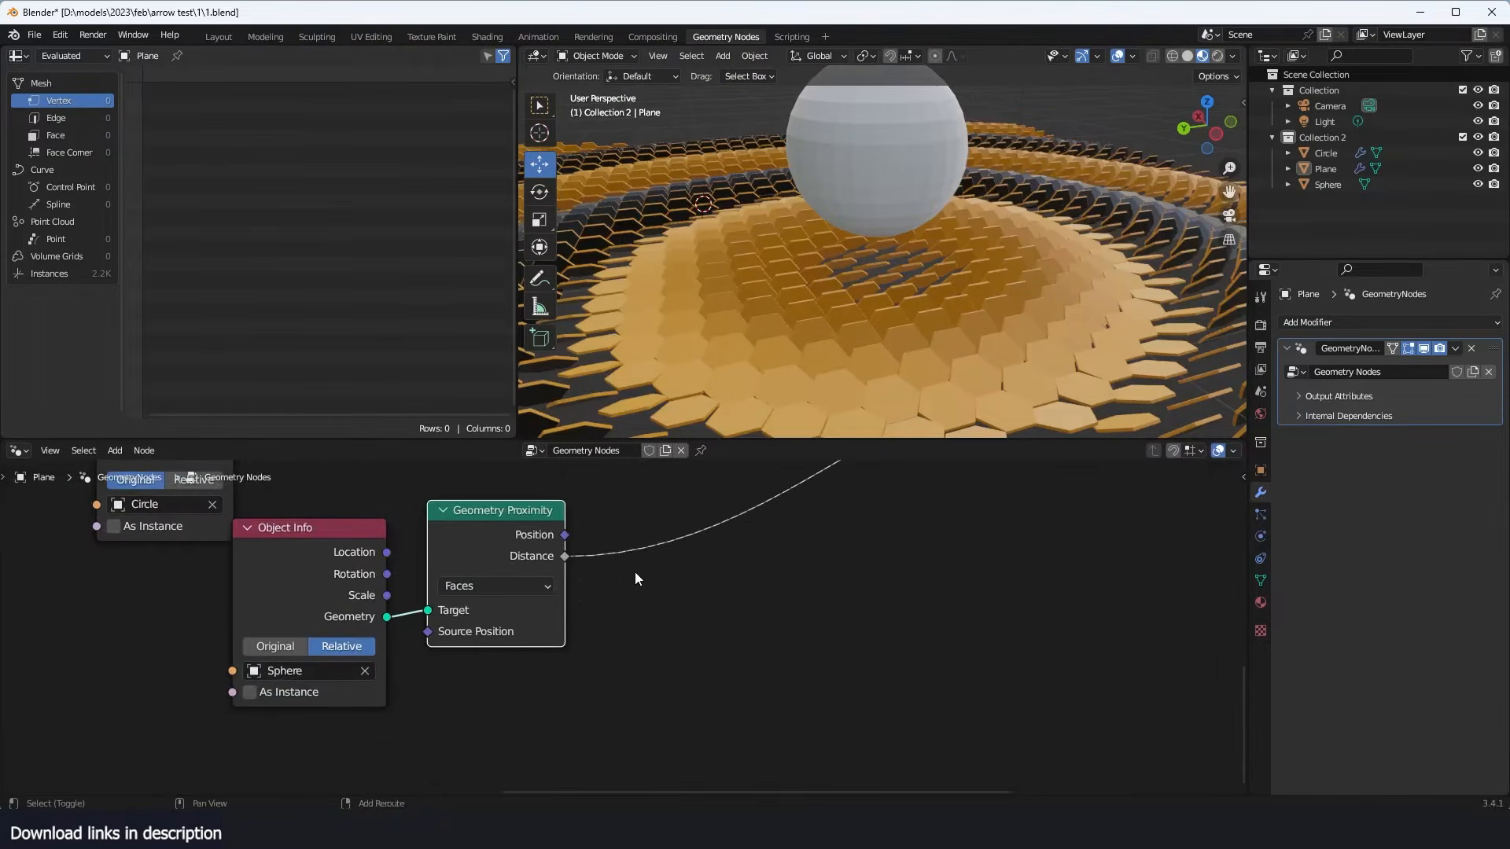
pyautogui.hotkey('shift', 'a')
pyautogui.moveTo(591, 465)
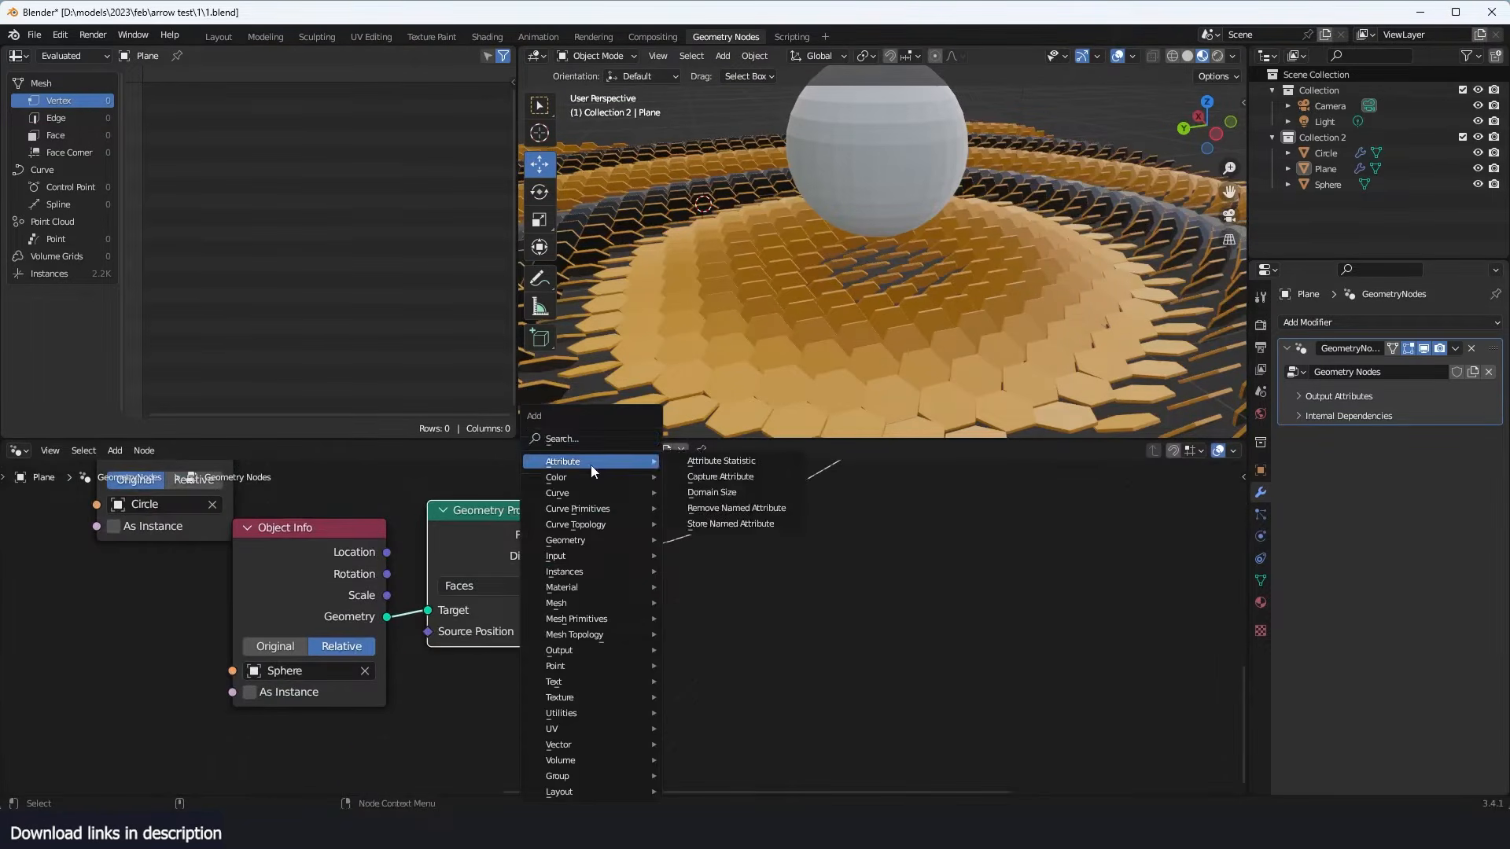
pyautogui.click(721, 460)
pyautogui.scroll(-4, 738, 536)
pyautogui.scroll(-2, 737, 536)
pyautogui.moveTo(645, 568); pyautogui.dragTo(576, 585, button='middle')
pyautogui.scroll(1, 587, 558)
pyautogui.scroll(-3, 586, 558)
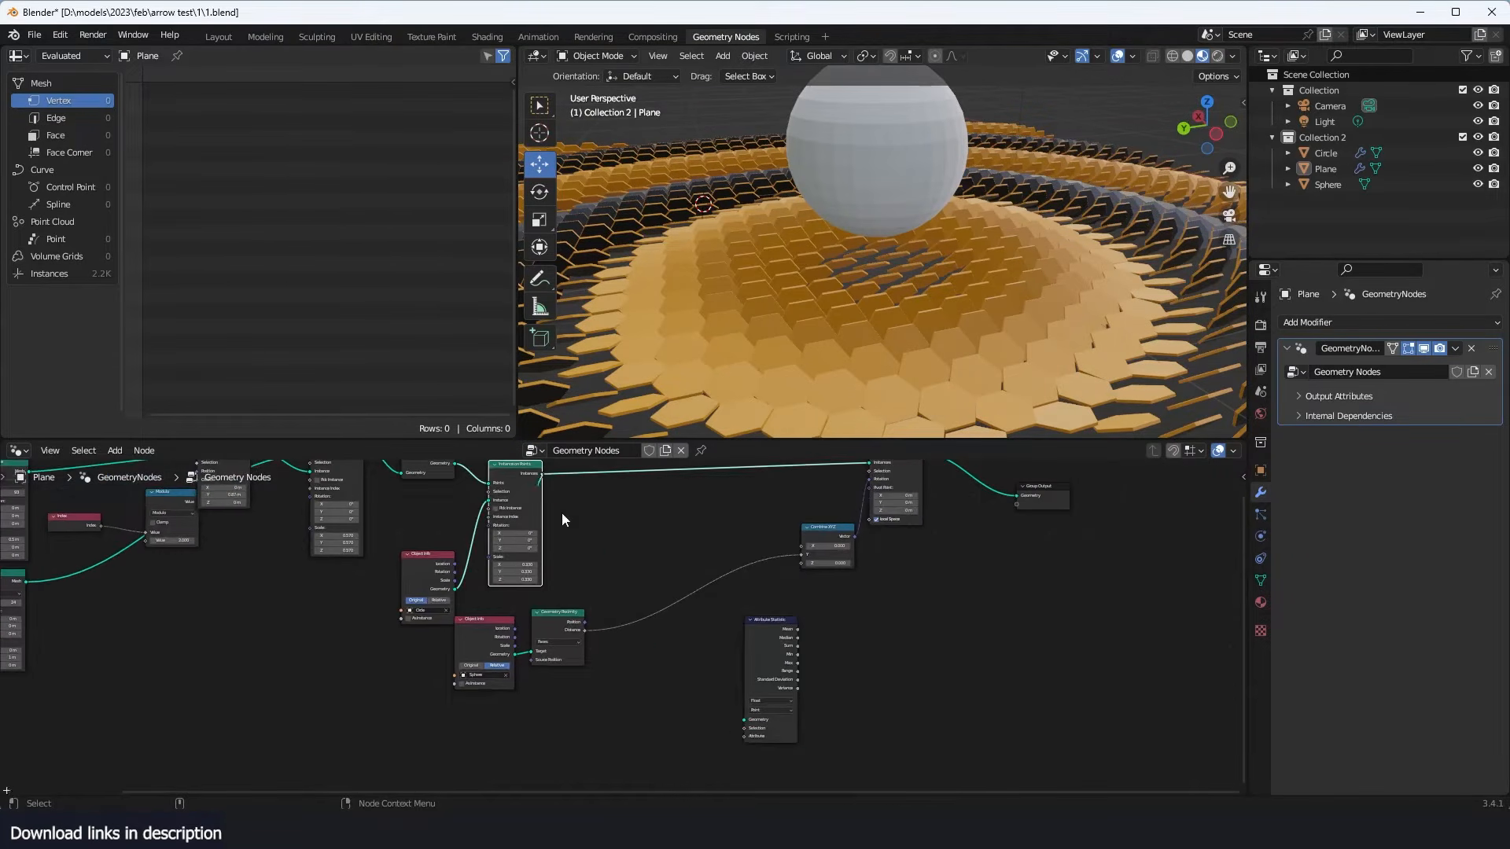
# - Connect the second Instance on Points output to the Attribute Statistic Geometry and the proximity Distance to its Attribute
pyautogui.moveTo(562, 513); pyautogui.dragTo(740, 733)
pyautogui.scroll(2, 680, 606)
pyautogui.scroll(1, 681, 606)
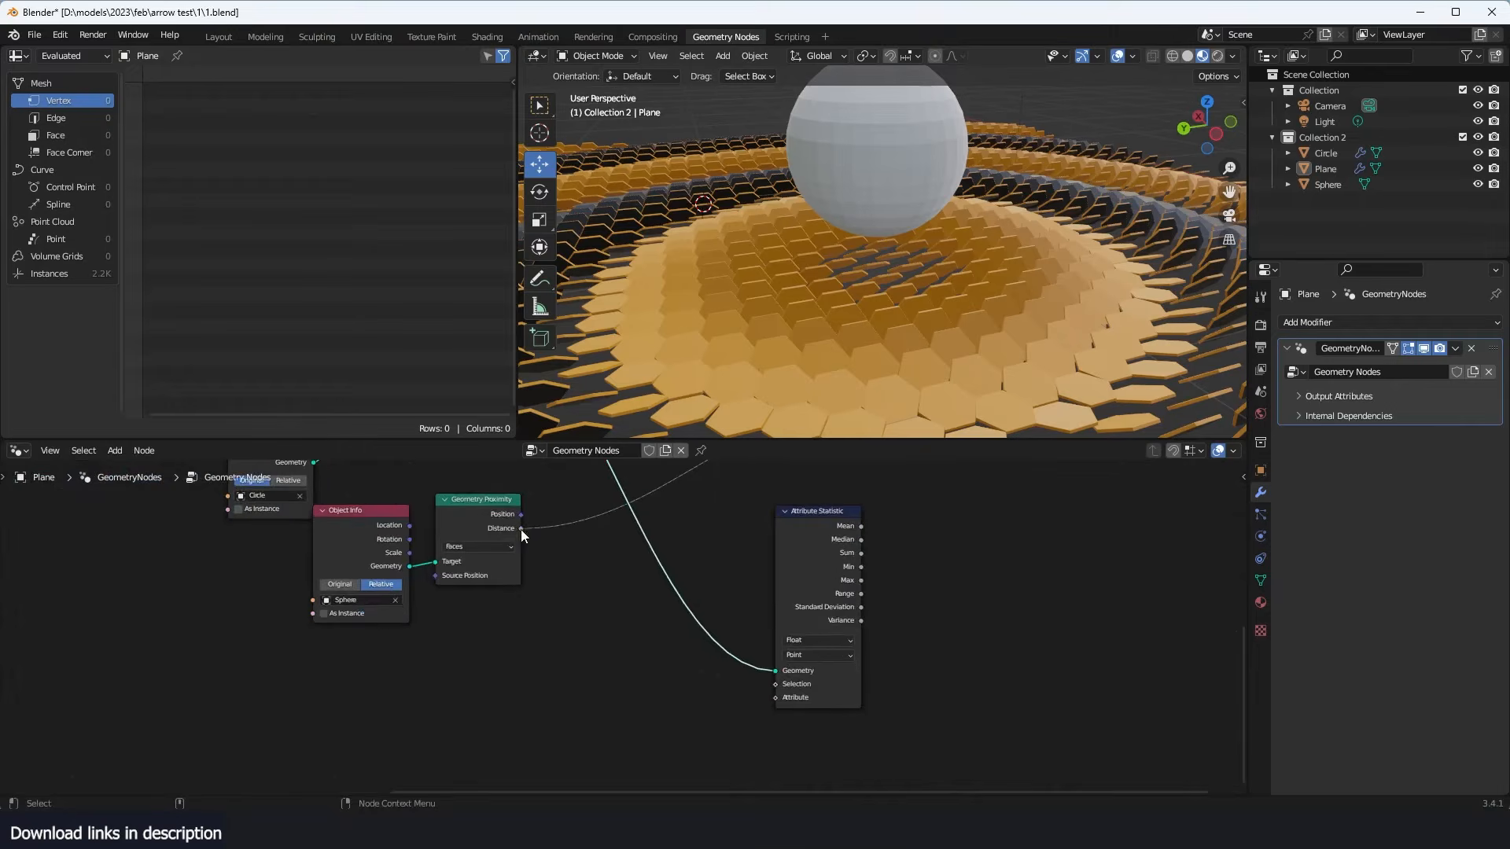
pyautogui.moveTo(520, 529); pyautogui.dragTo(786, 700)
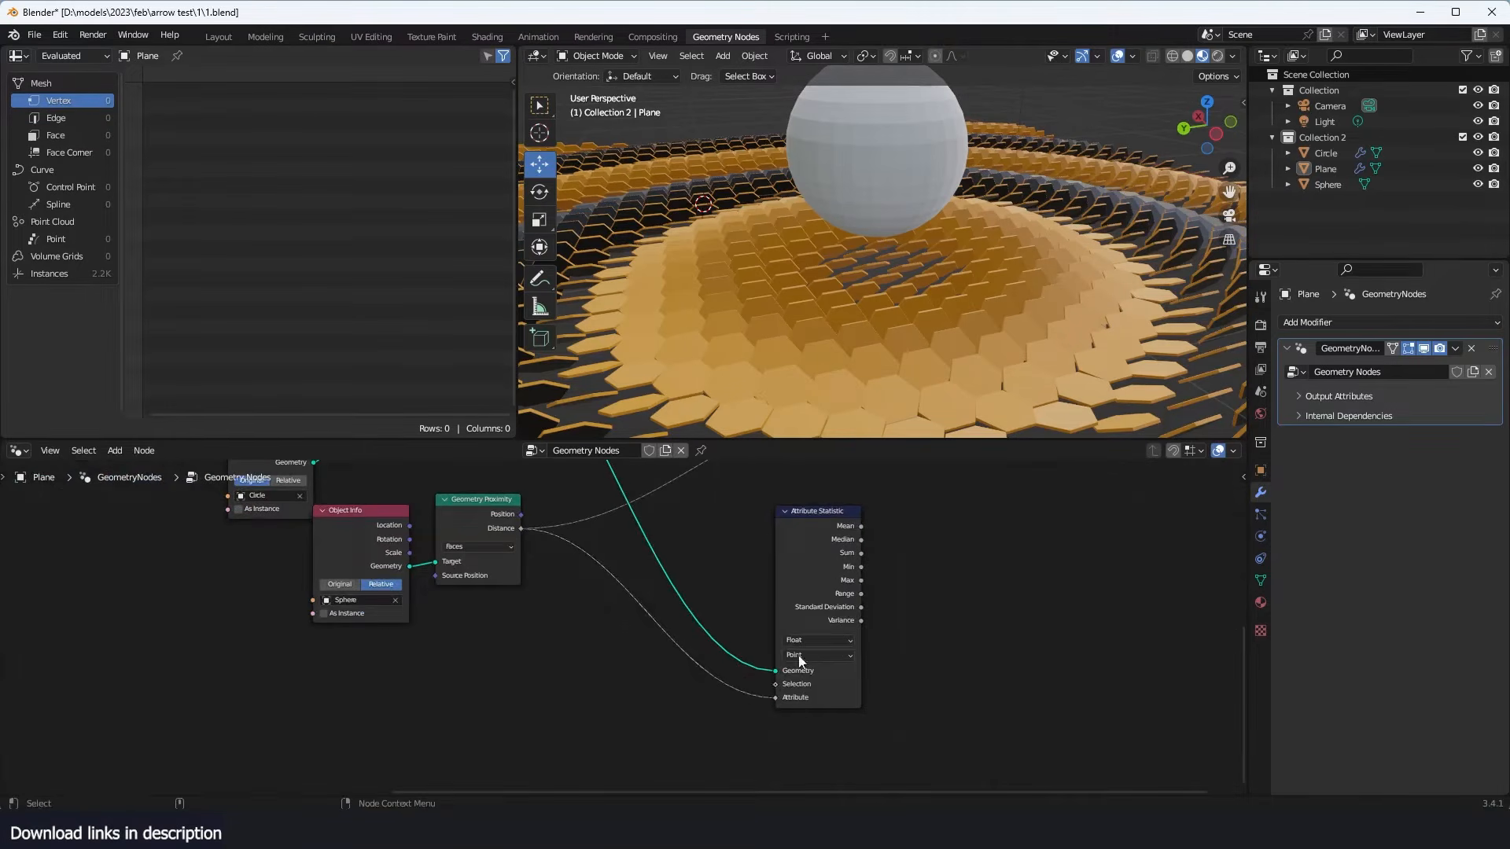
pyautogui.moveTo(791, 586); pyautogui.dragTo(656, 557)
pyautogui.scroll(3, 682, 631)
pyautogui.moveTo(754, 588); pyautogui.dragTo(740, 610, button='middle')
pyautogui.scroll(-2, 777, 558)
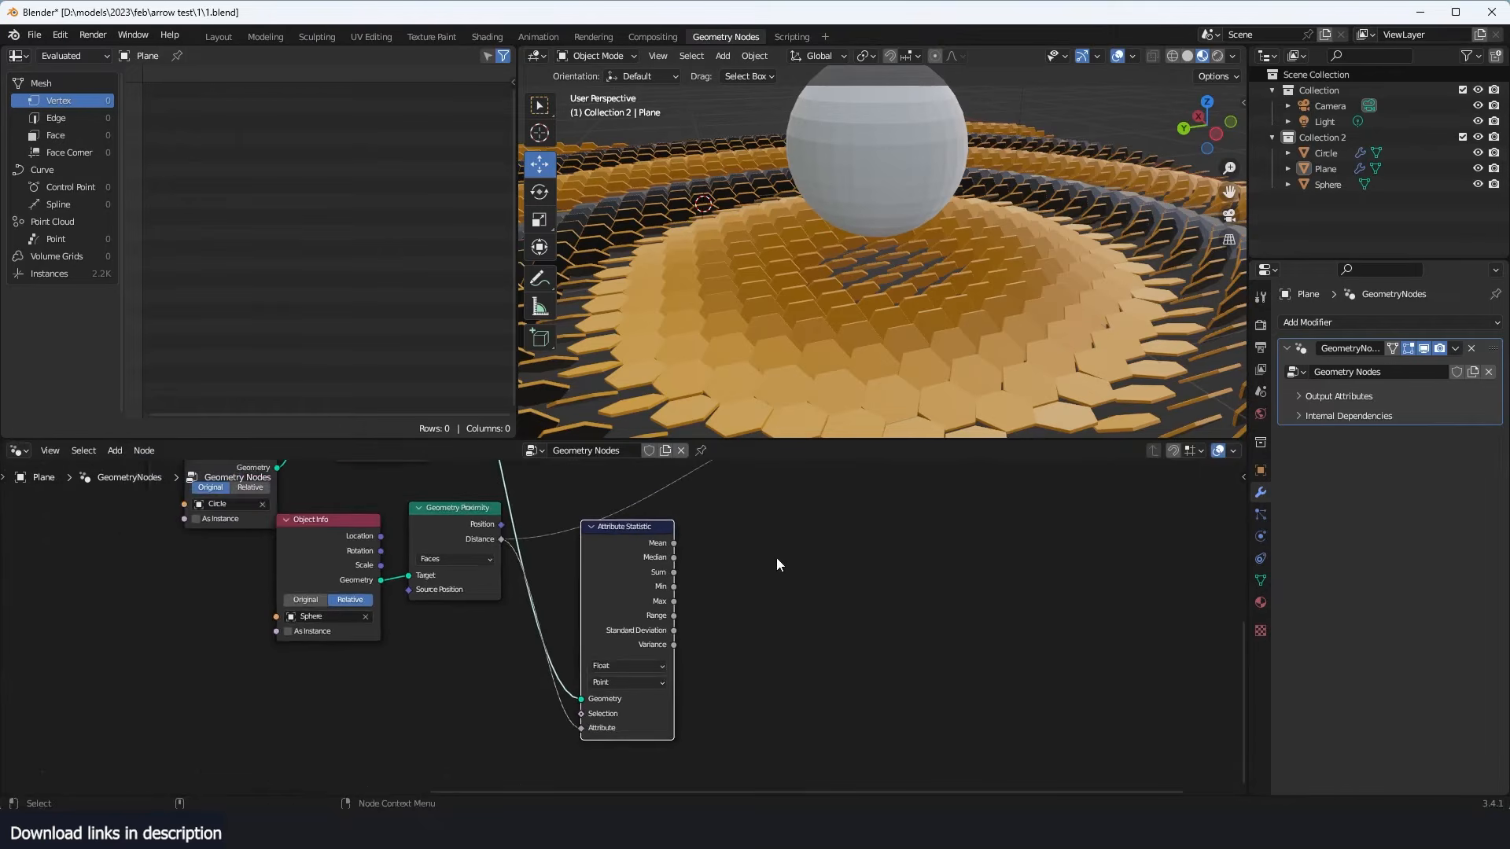
# - Add a Map Range node beside the Attribute Statistic node
pyautogui.scroll(1, 752, 526)
pyautogui.hotkey('shift', 'a')
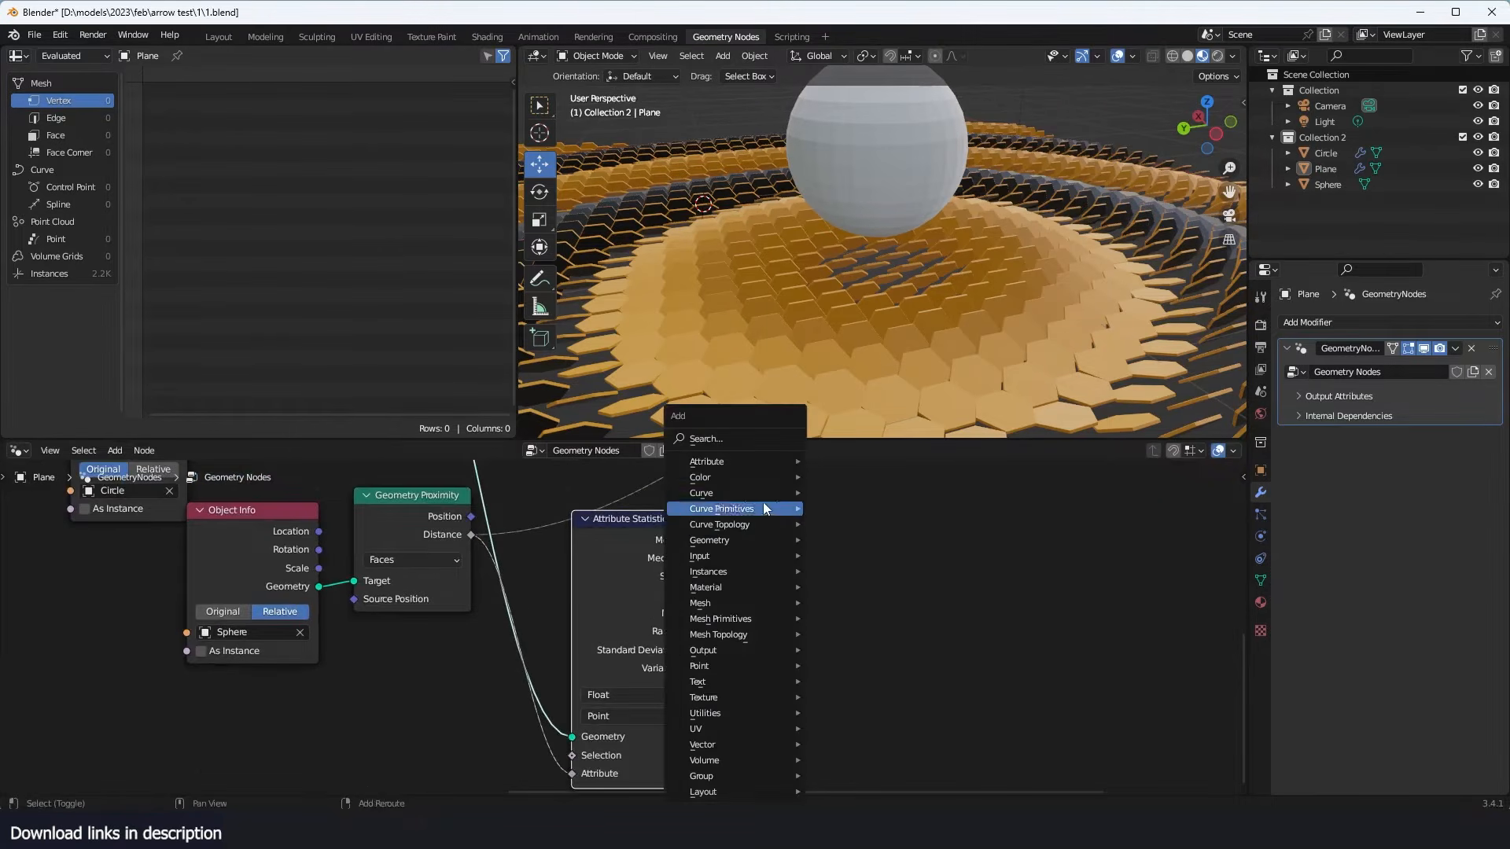
pyautogui.click(763, 432)
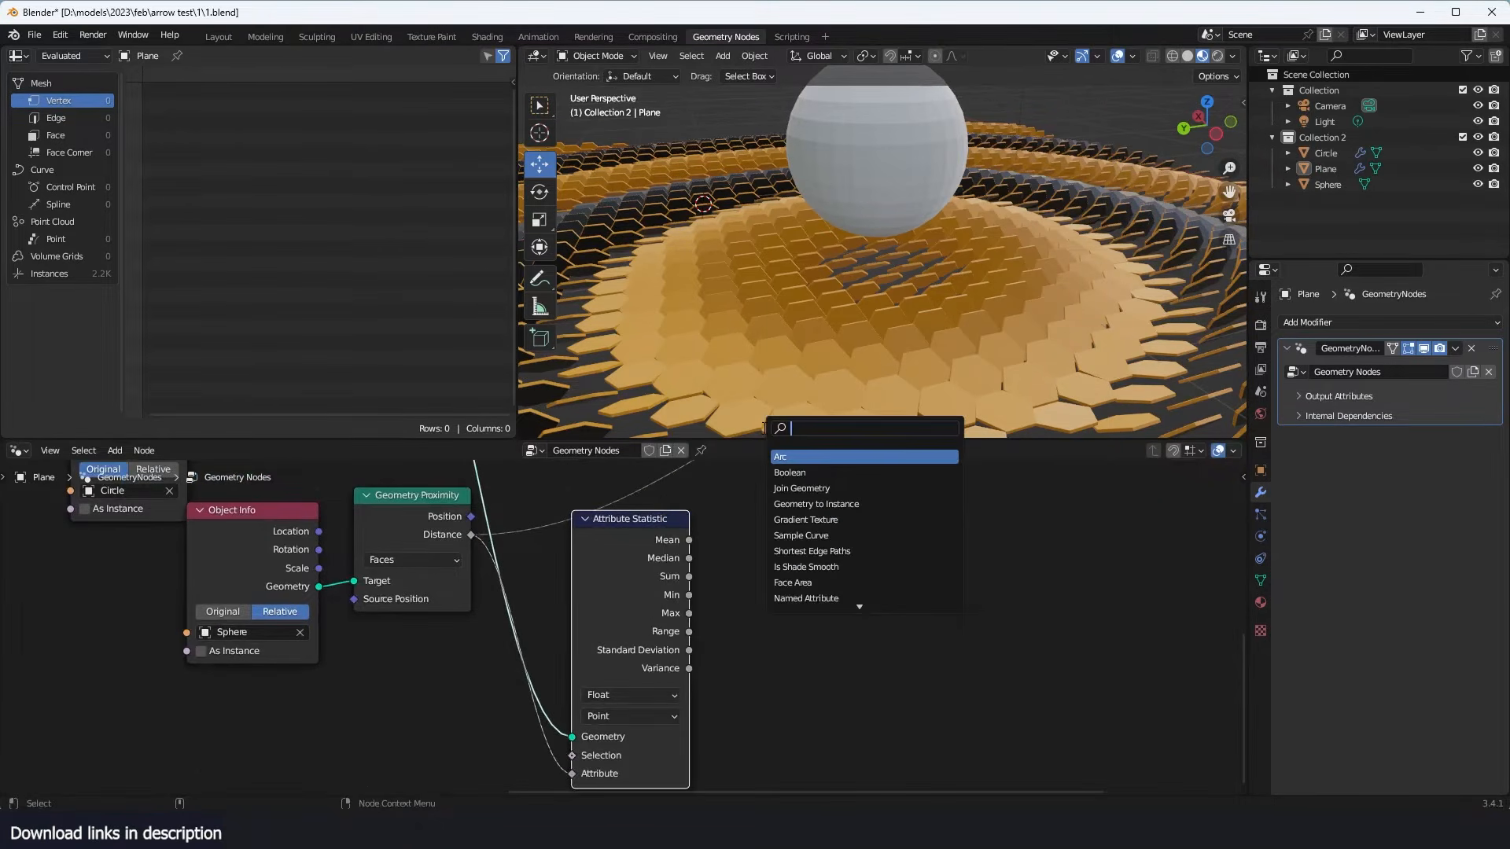
pyautogui.write('map')
pyautogui.press('Return')
pyautogui.click(864, 532)
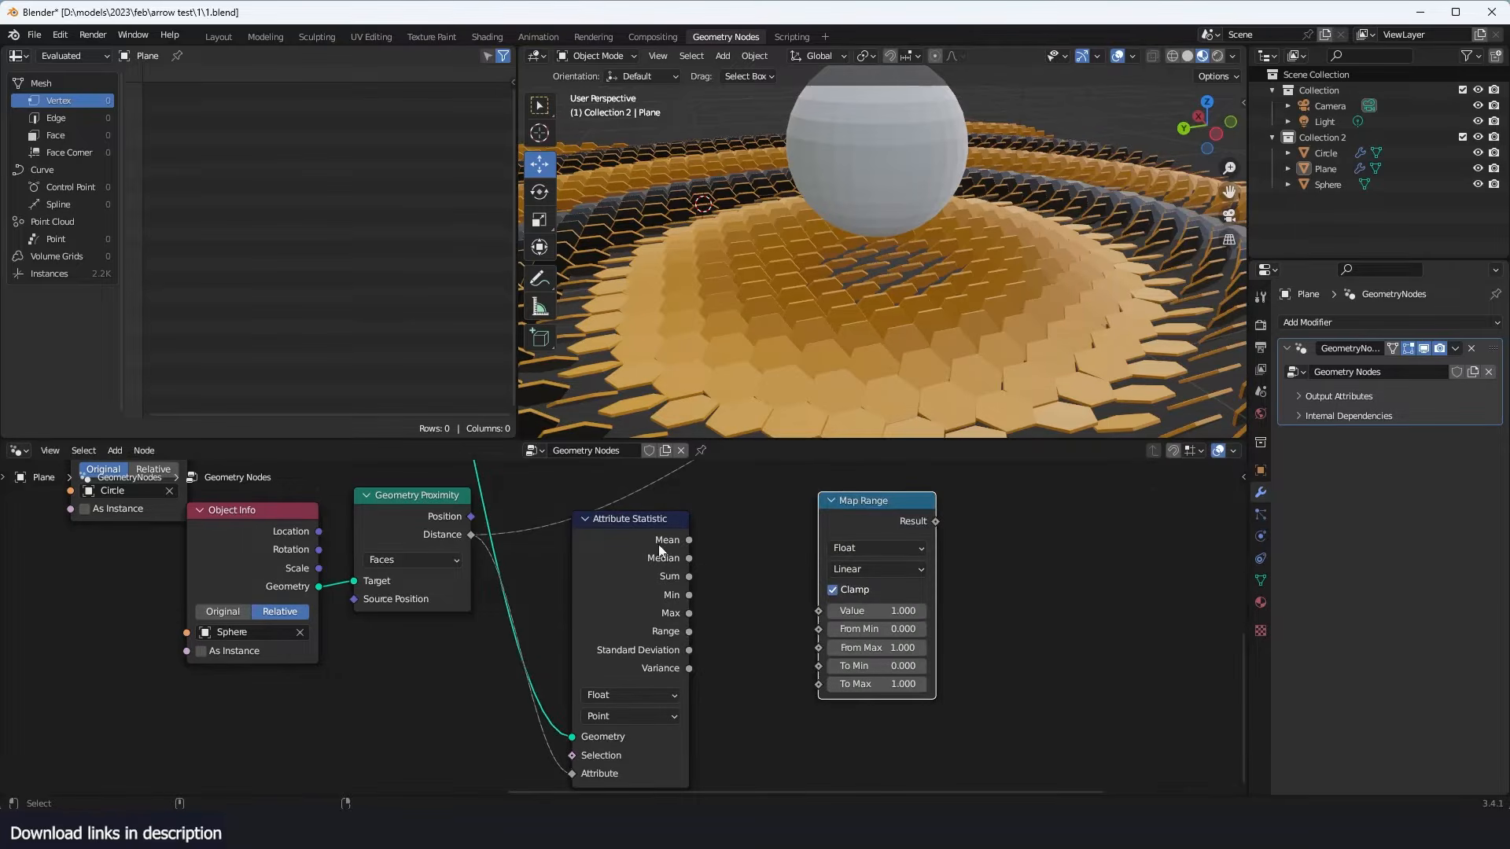
# - Link the Attribute Statistic Min and Max to Map Range's From Min and From Max, and the proximity Distance to its Value
pyautogui.scroll(2, 662, 535)
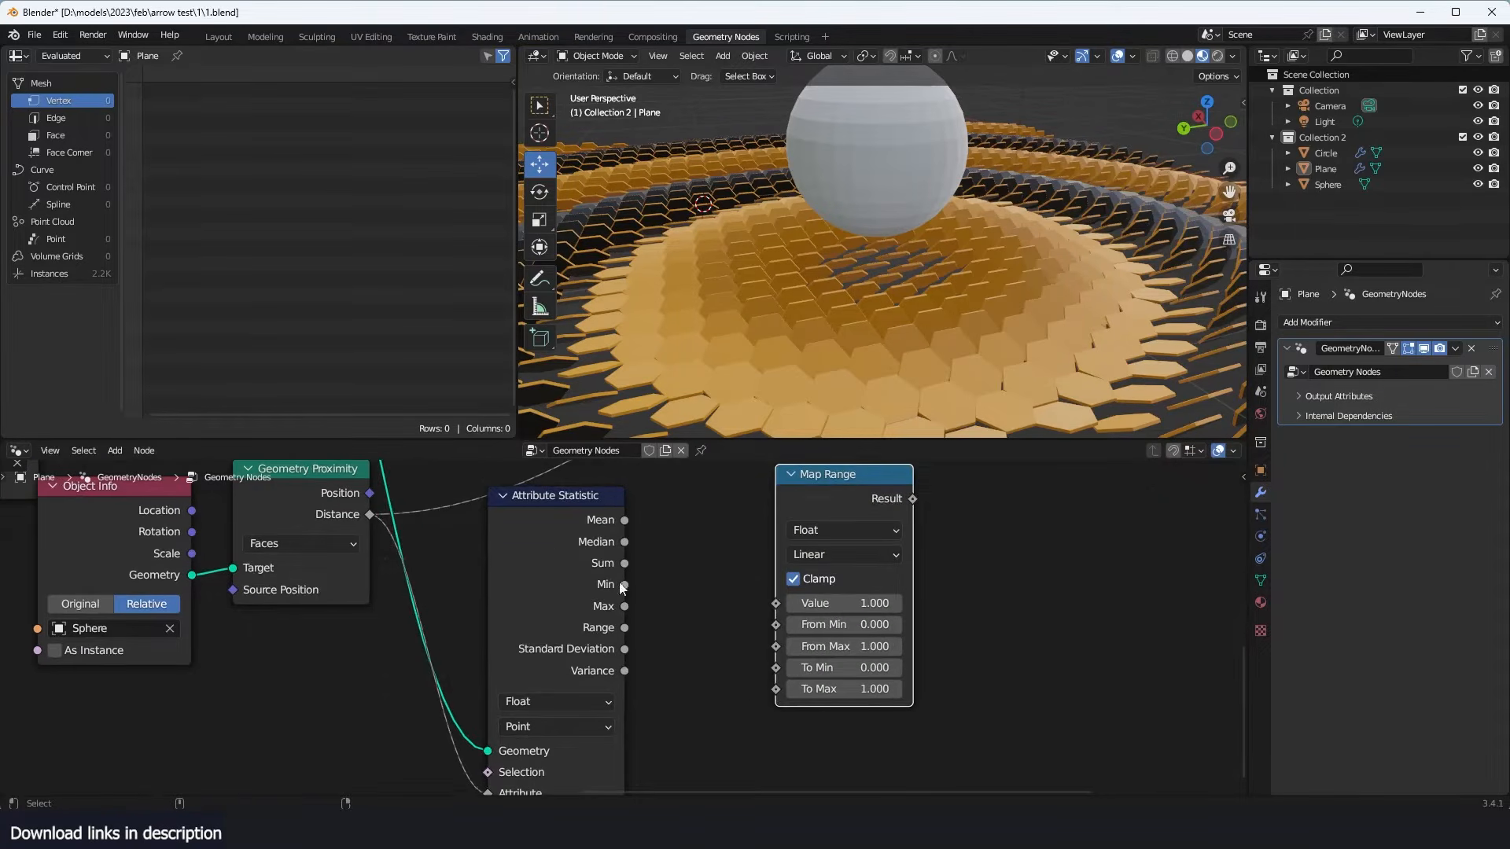
pyautogui.moveTo(623, 585); pyautogui.dragTo(777, 646)
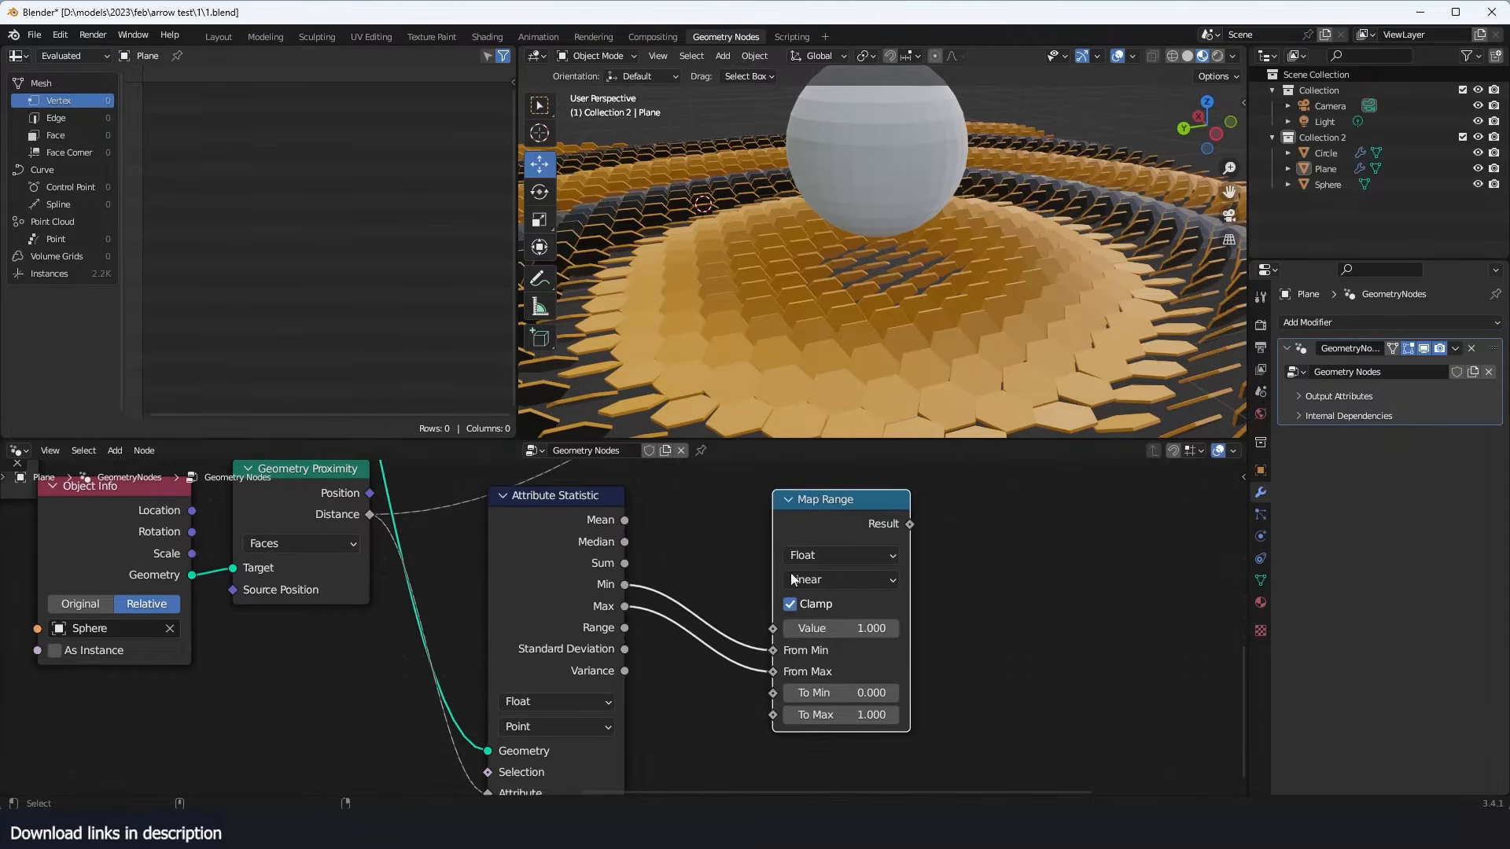
pyautogui.scroll(-2, 657, 627)
pyautogui.scroll(1, 657, 627)
pyautogui.moveTo(377, 481); pyautogui.dragTo(390, 553)
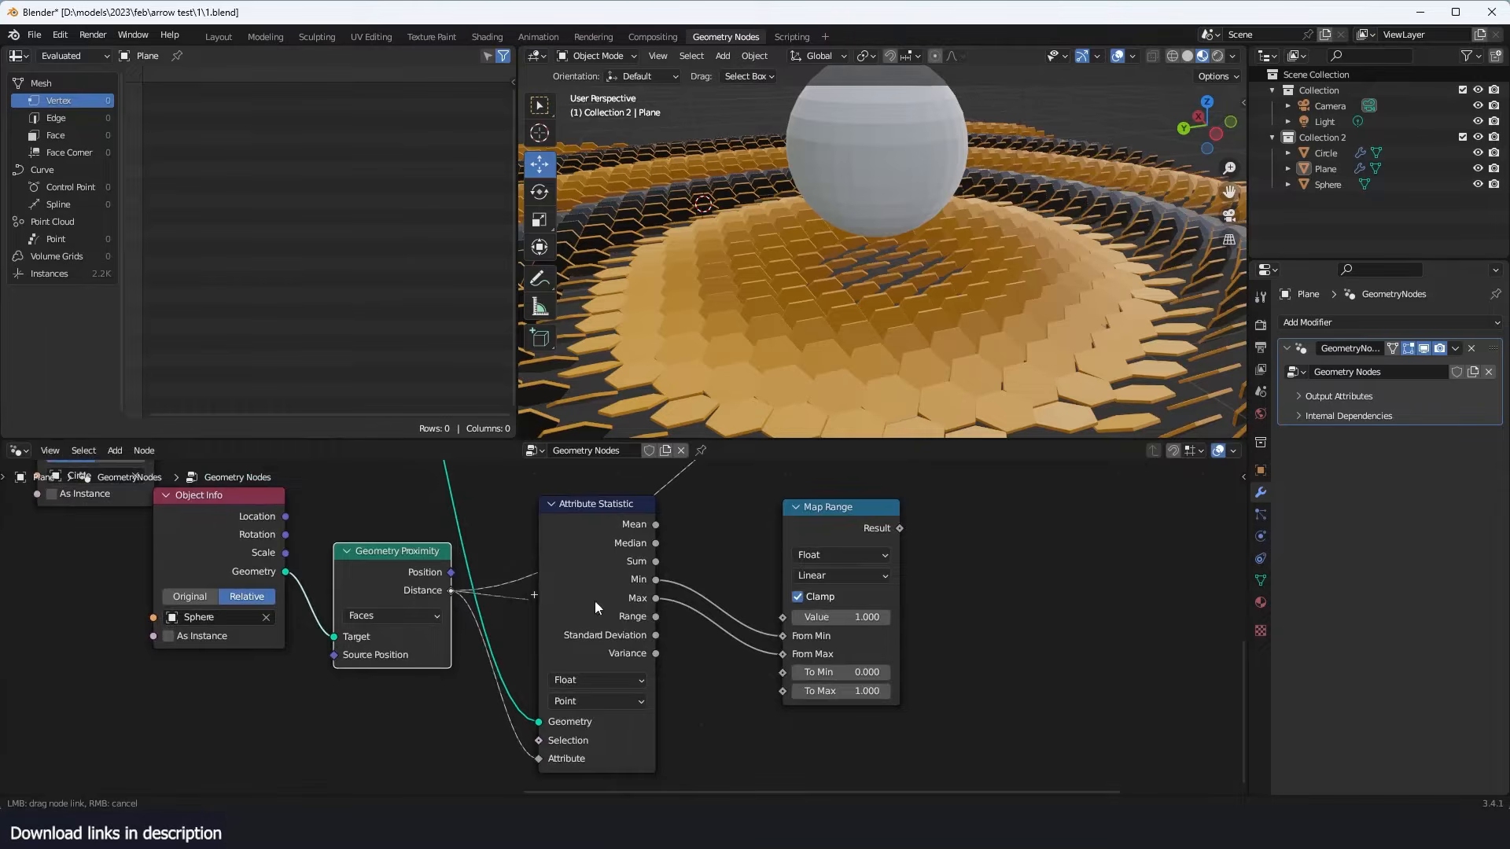
pyautogui.moveTo(790, 621); pyautogui.dragTo(784, 618)
pyautogui.scroll(-1, 652, 537)
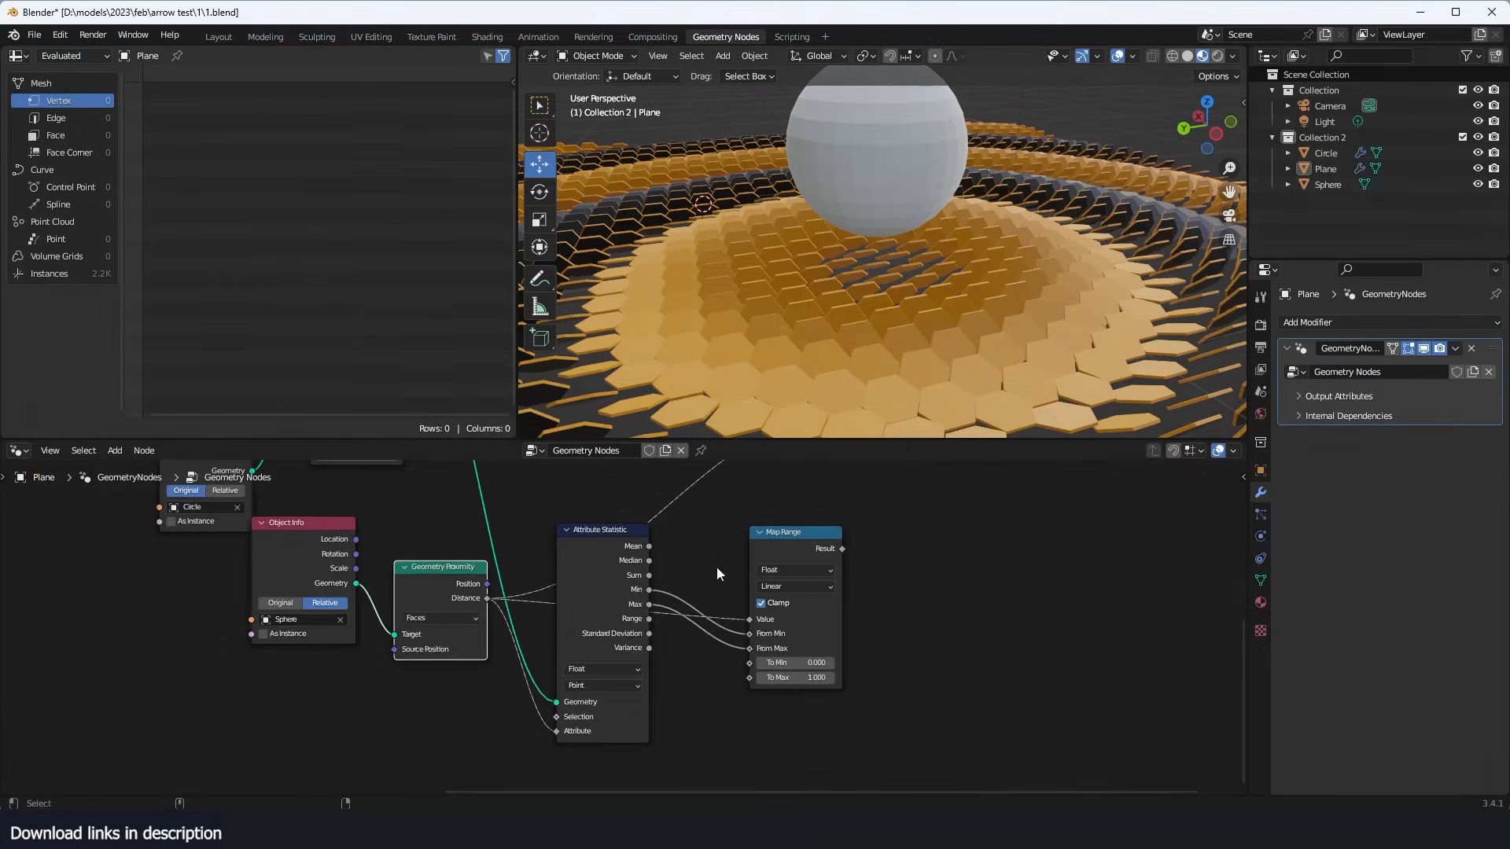
# - Hide the unused sockets of the Attribute Statistic node and place it and Map Range closer together
pyautogui.click(614, 578)
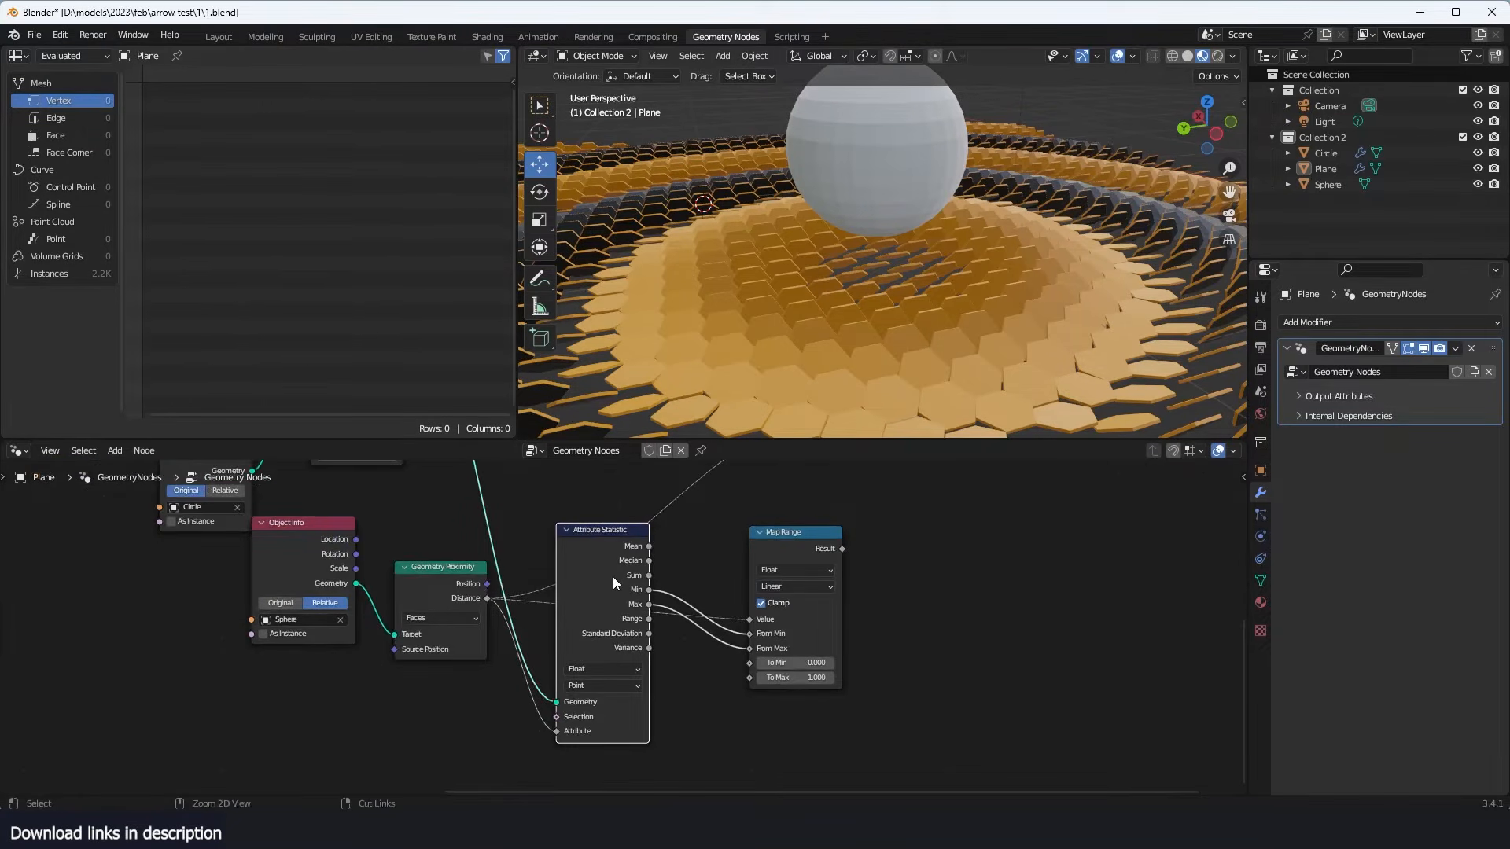
pyautogui.hotkey('ctrl', 'h')
pyautogui.moveTo(611, 547); pyautogui.dragTo(606, 597)
pyautogui.moveTo(776, 554); pyautogui.dragTo(740, 540)
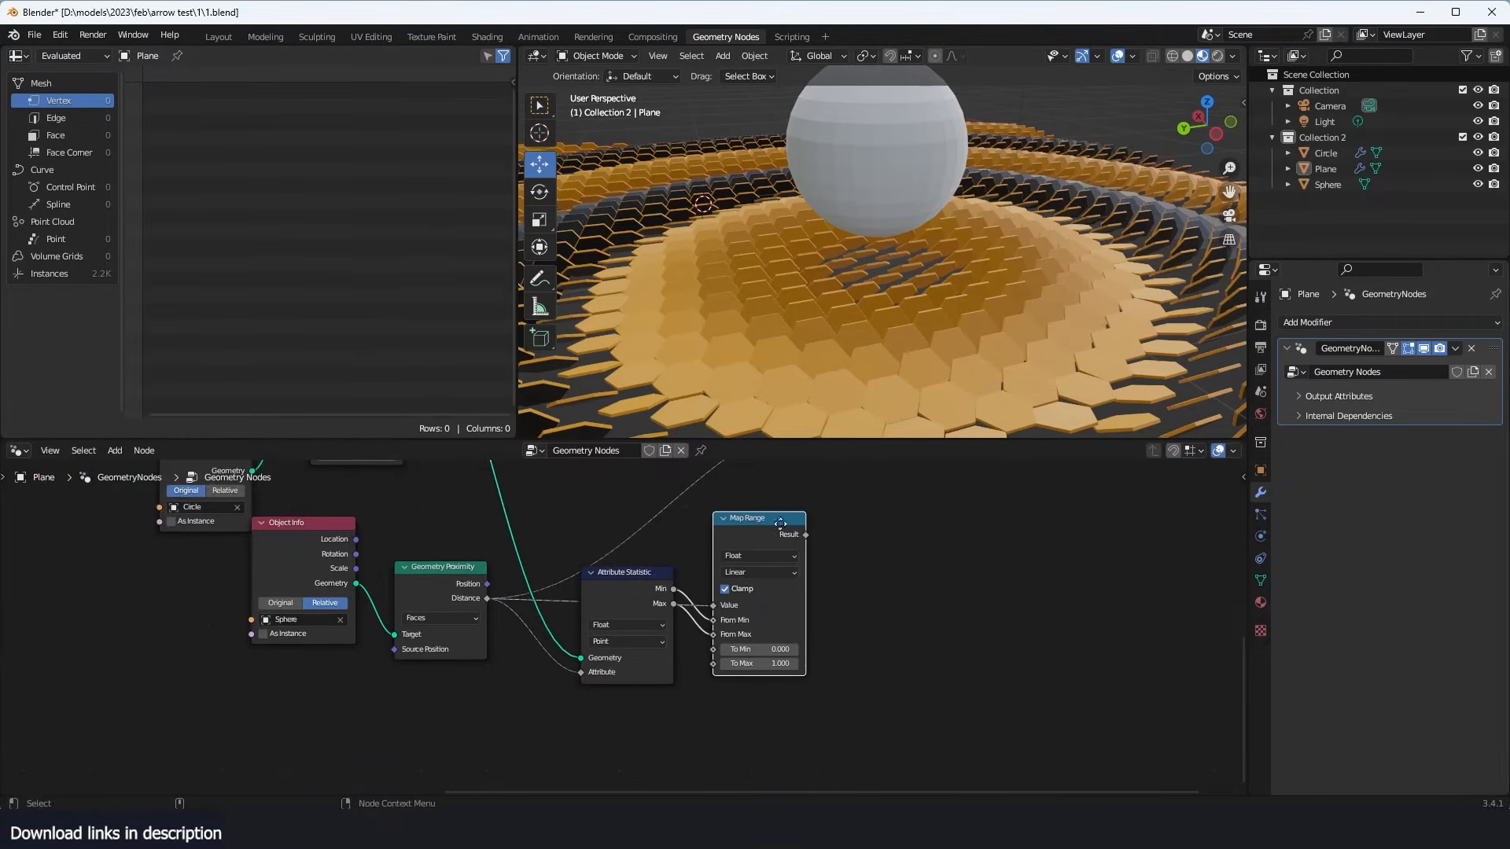
# - Connect the Map Range Result to the Y input of Combine XYZ in place of the raw Distance
pyautogui.moveTo(832, 514); pyautogui.dragTo(624, 652, button='middle')
pyautogui.scroll(2, 660, 568)
pyautogui.scroll(-2, 625, 651)
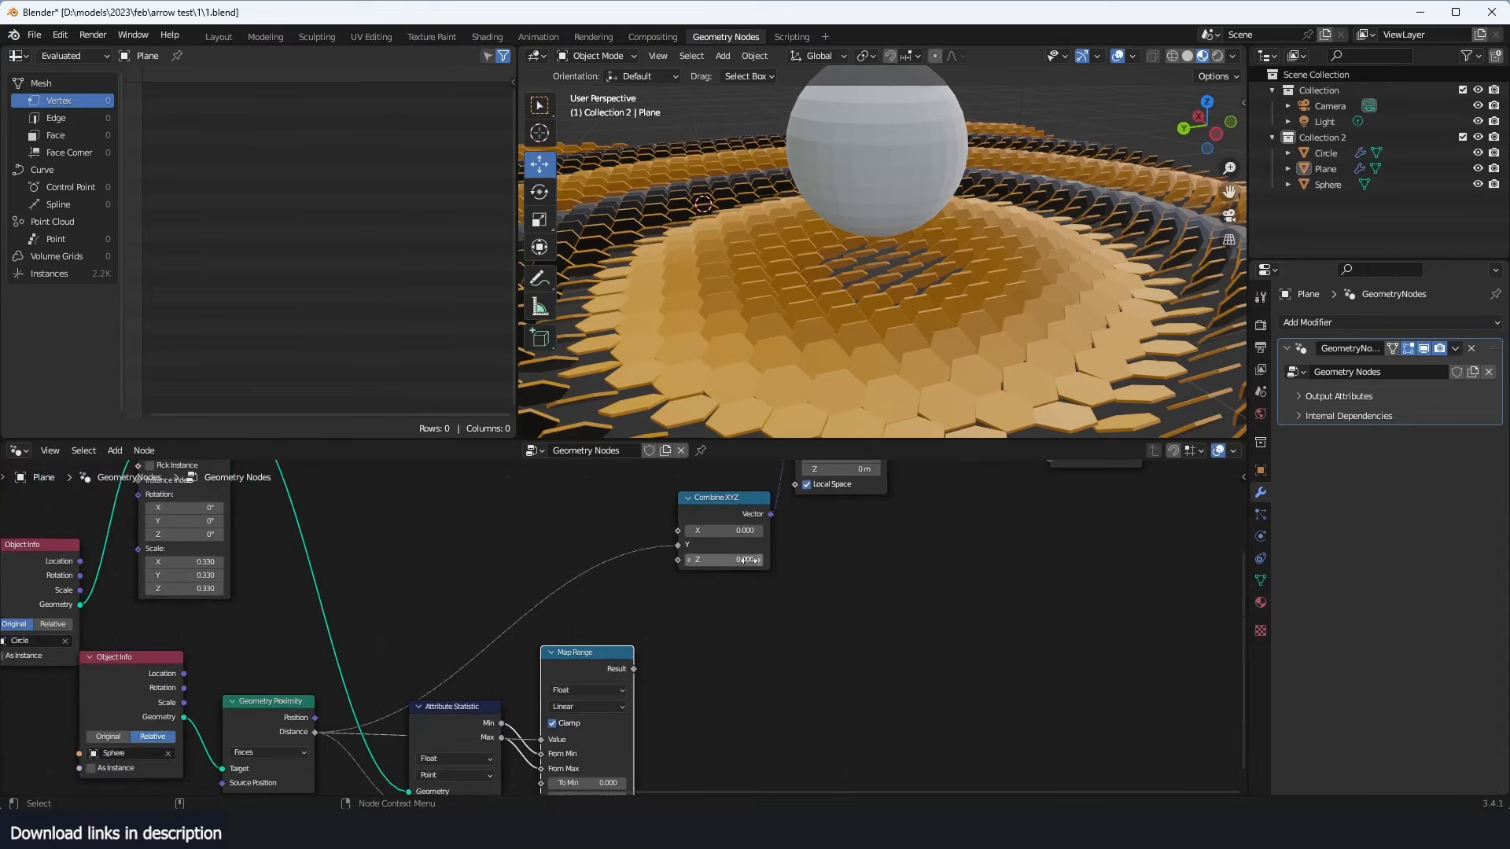
pyautogui.moveTo(677, 548); pyautogui.dragTo(718, 559)
# - Insert a Math node set to Multiply by 46.800 between the Map Range Result and the Combine XYZ Y input
pyautogui.write('math')
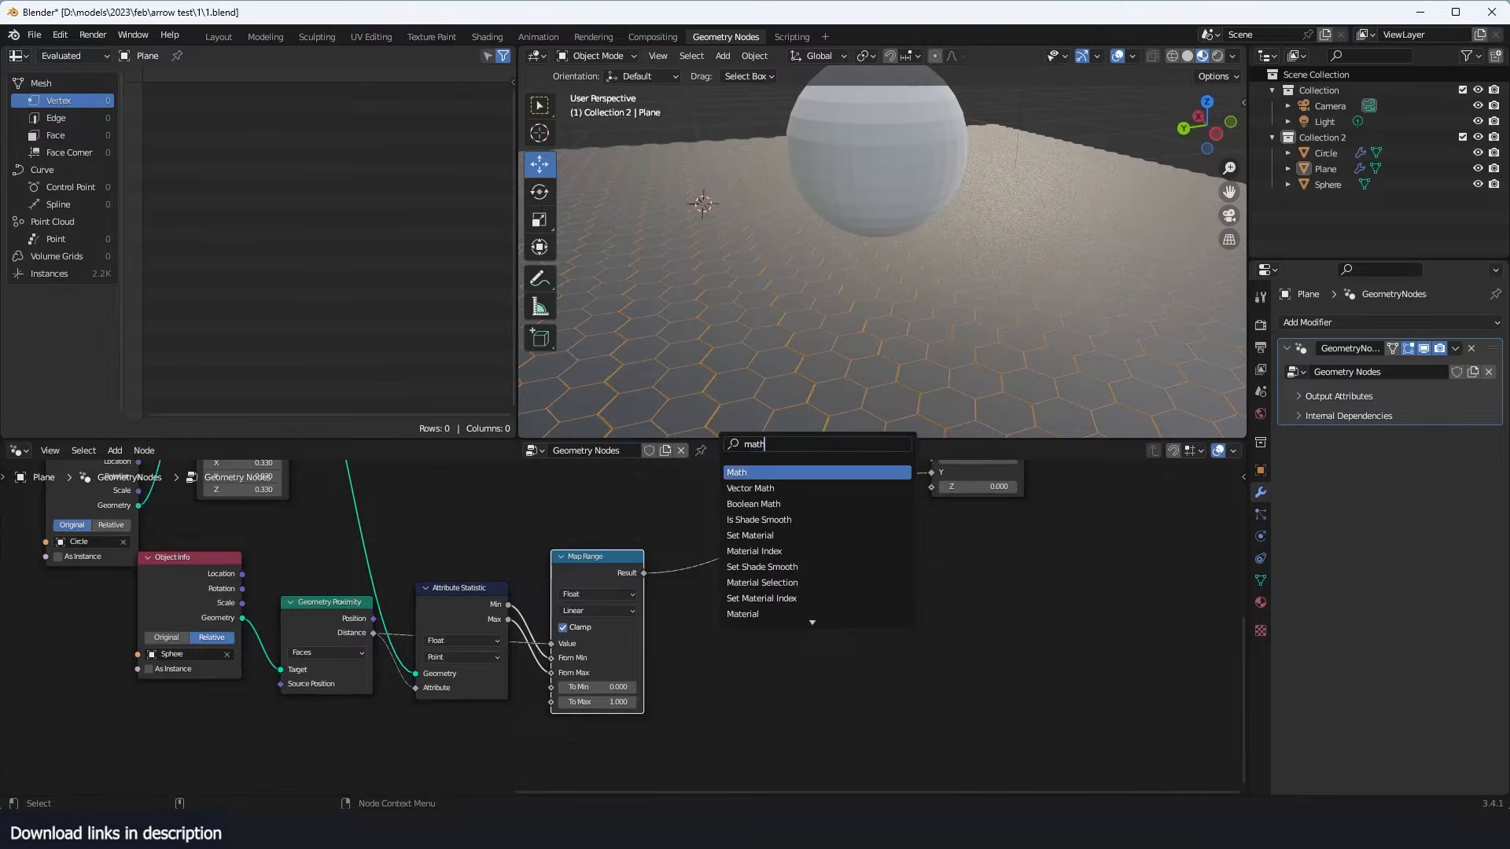
pyautogui.press('Return')
pyautogui.scroll(2, 517, 629)
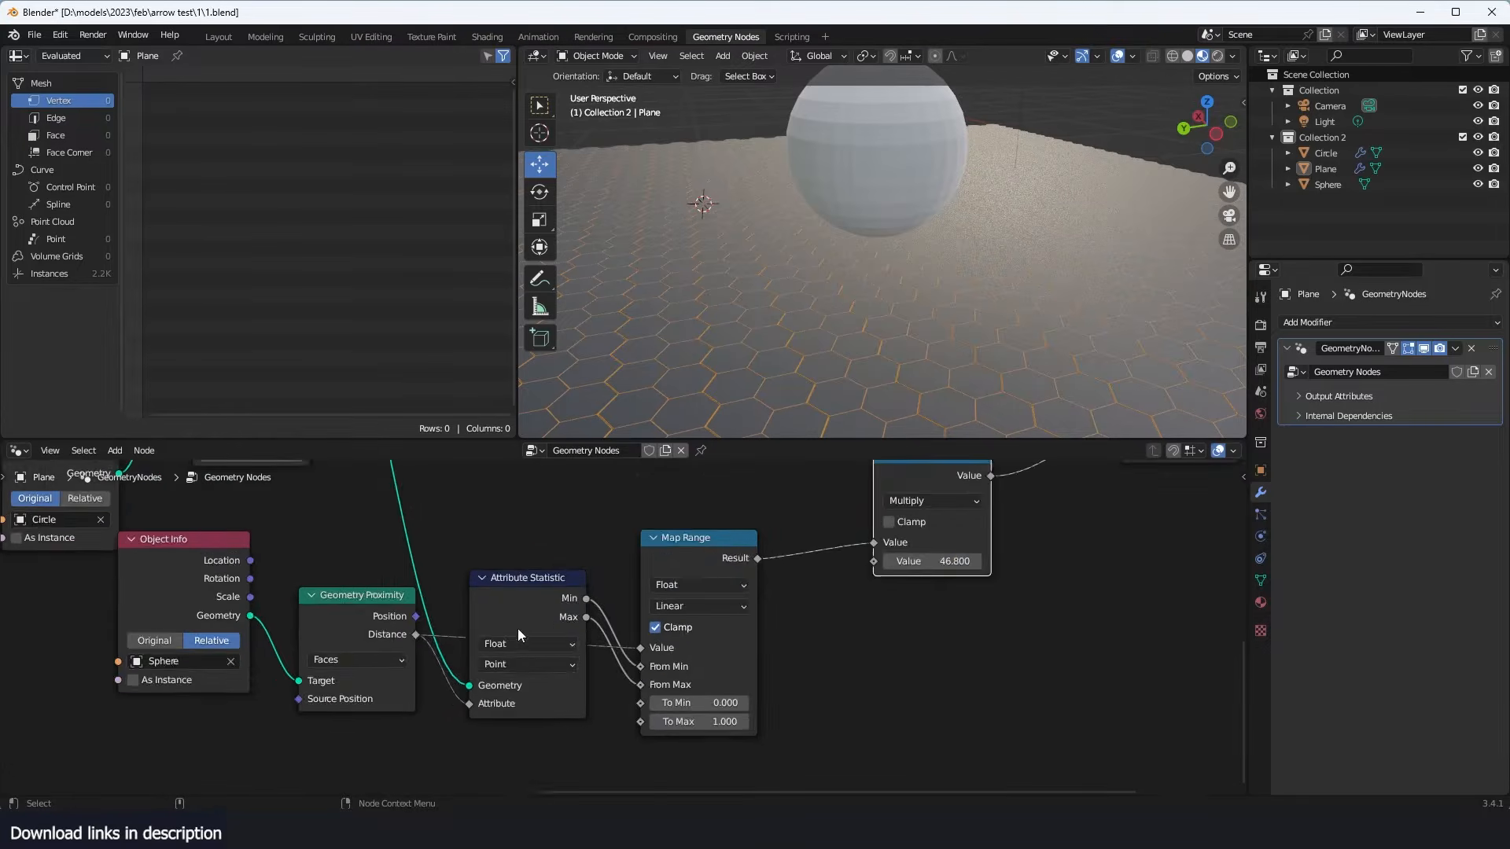
# - Set the Attribute Statistic node's domain to Instance
pyautogui.click(521, 672)
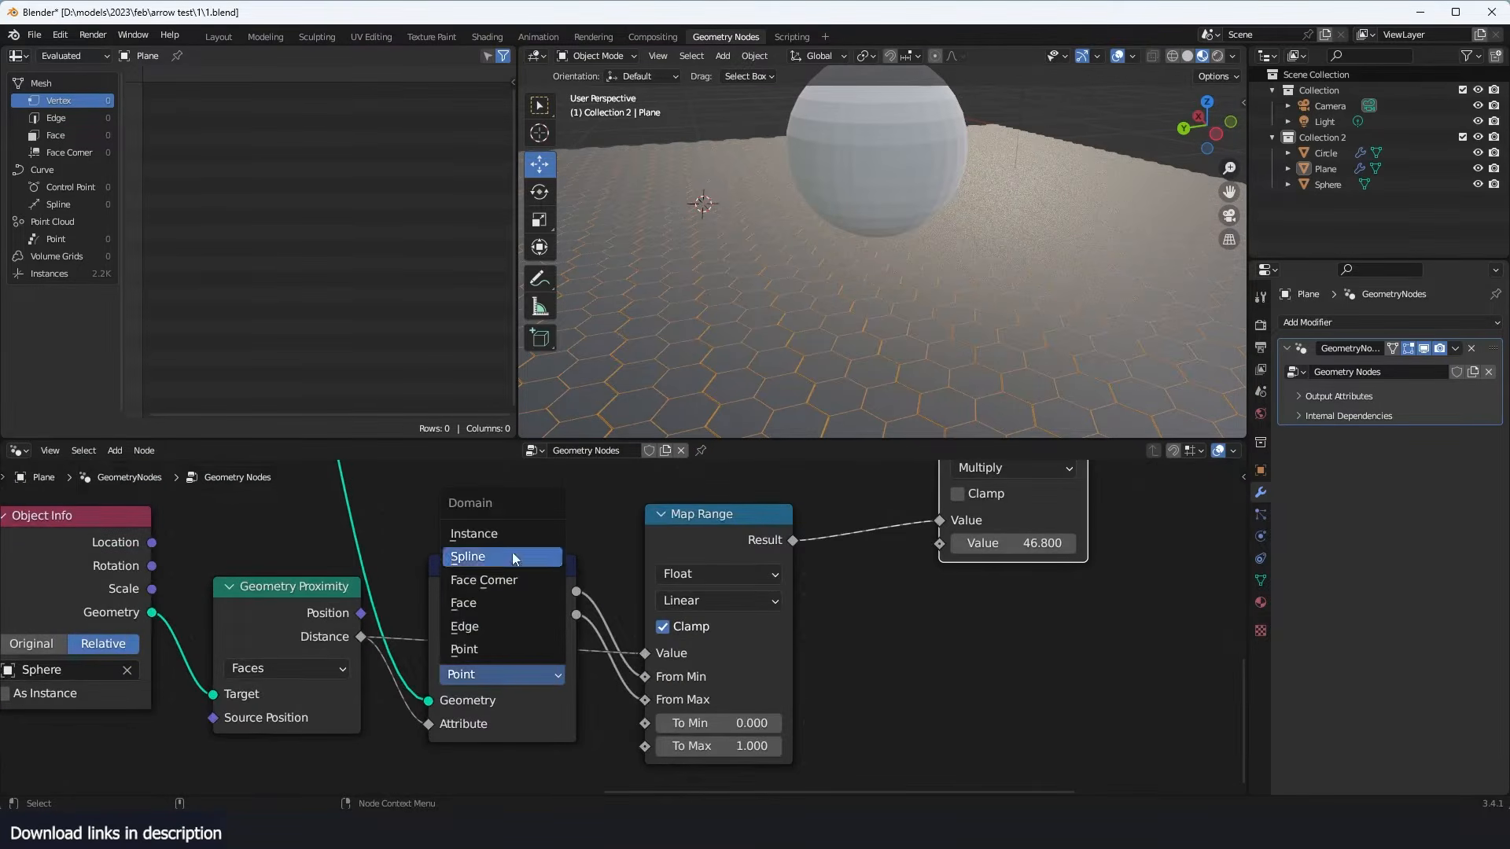
pyautogui.click(522, 532)
pyautogui.scroll(-4, 503, 645)
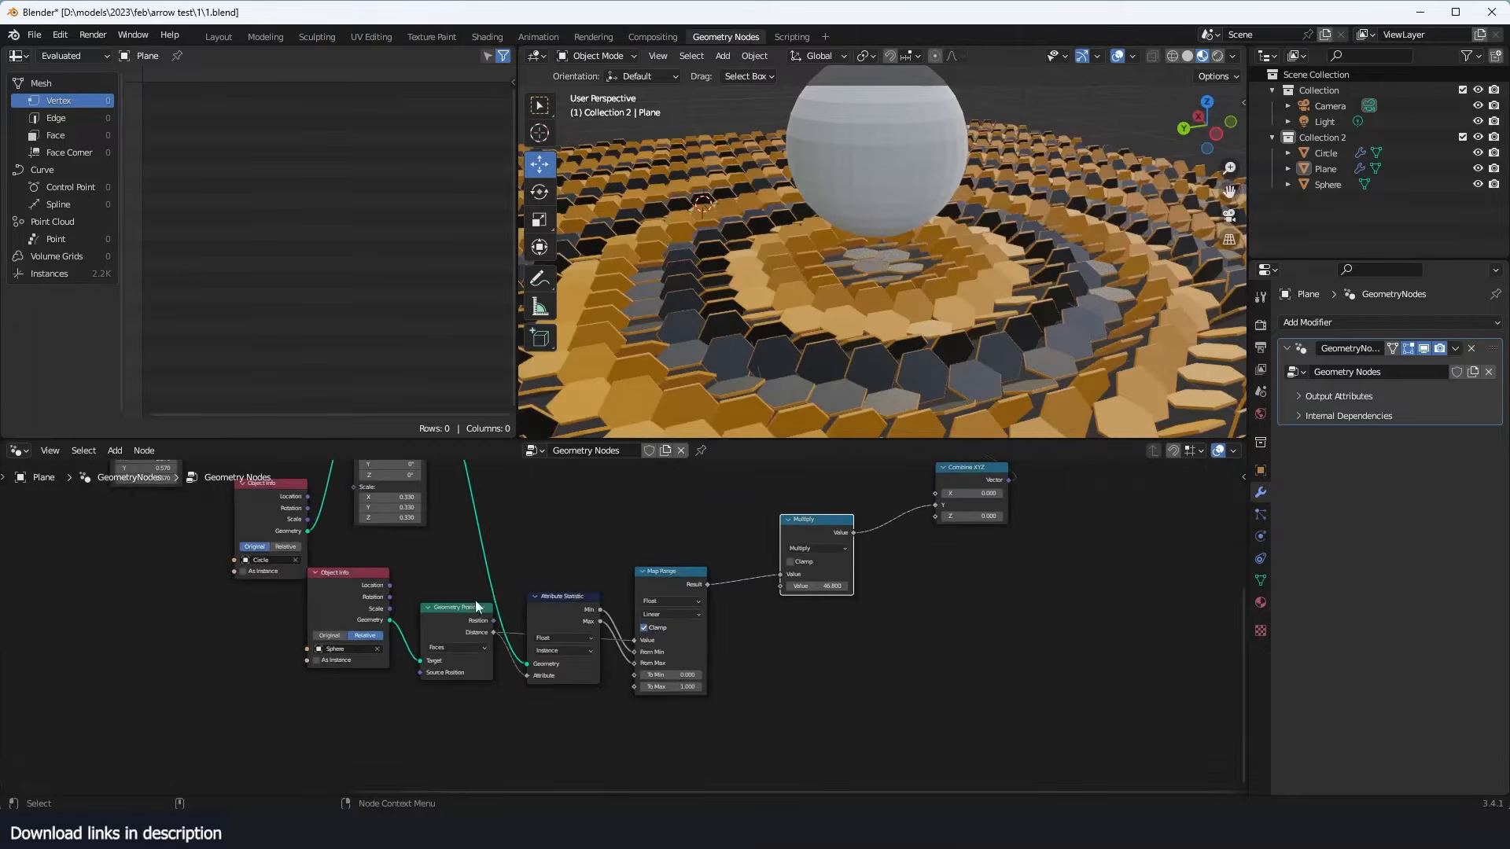
pyautogui.scroll(3, 631, 674)
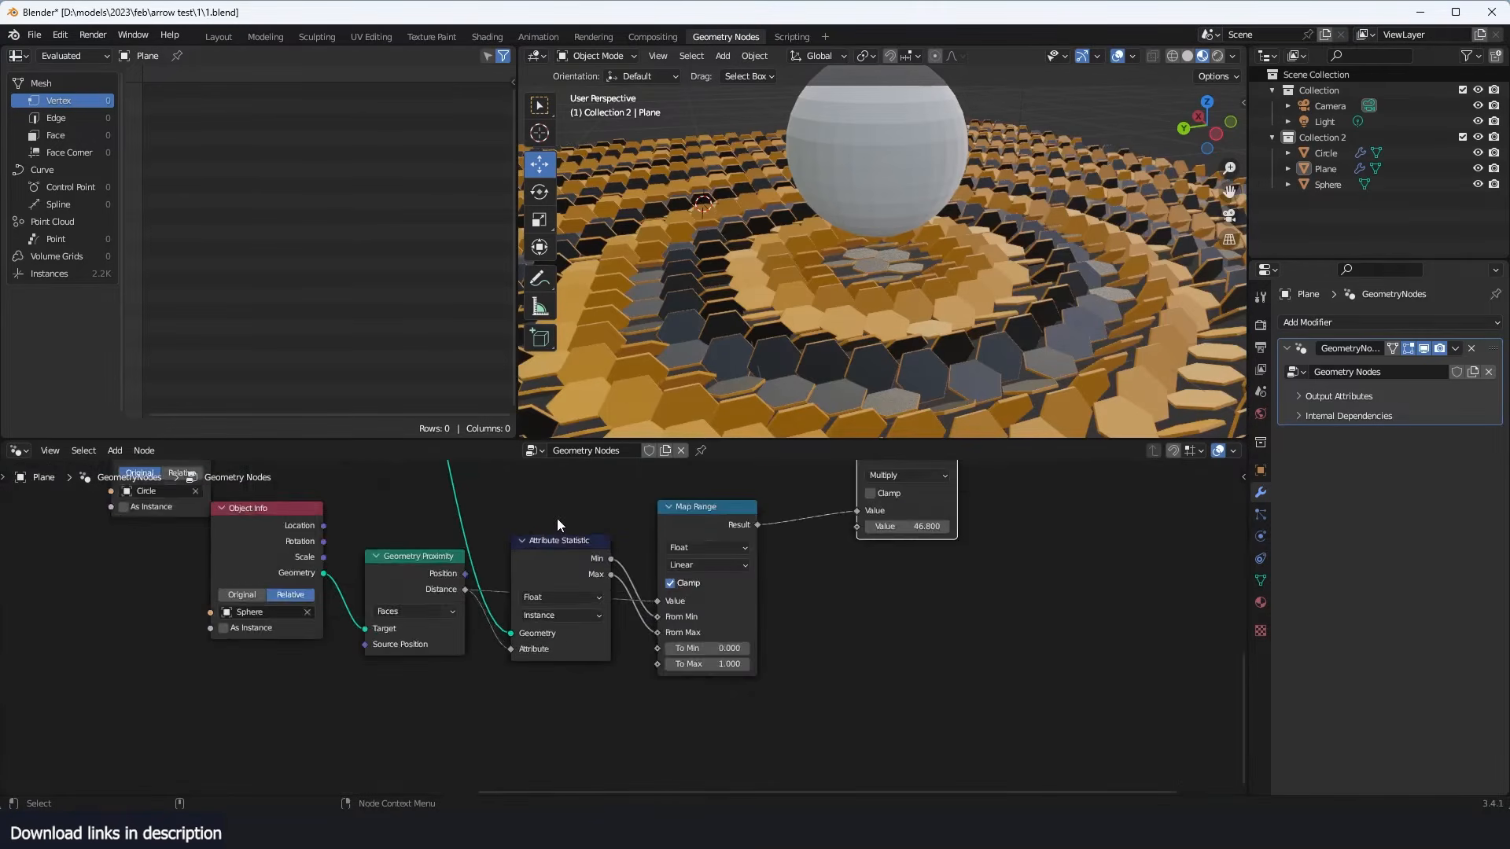
pyautogui.click(565, 546)
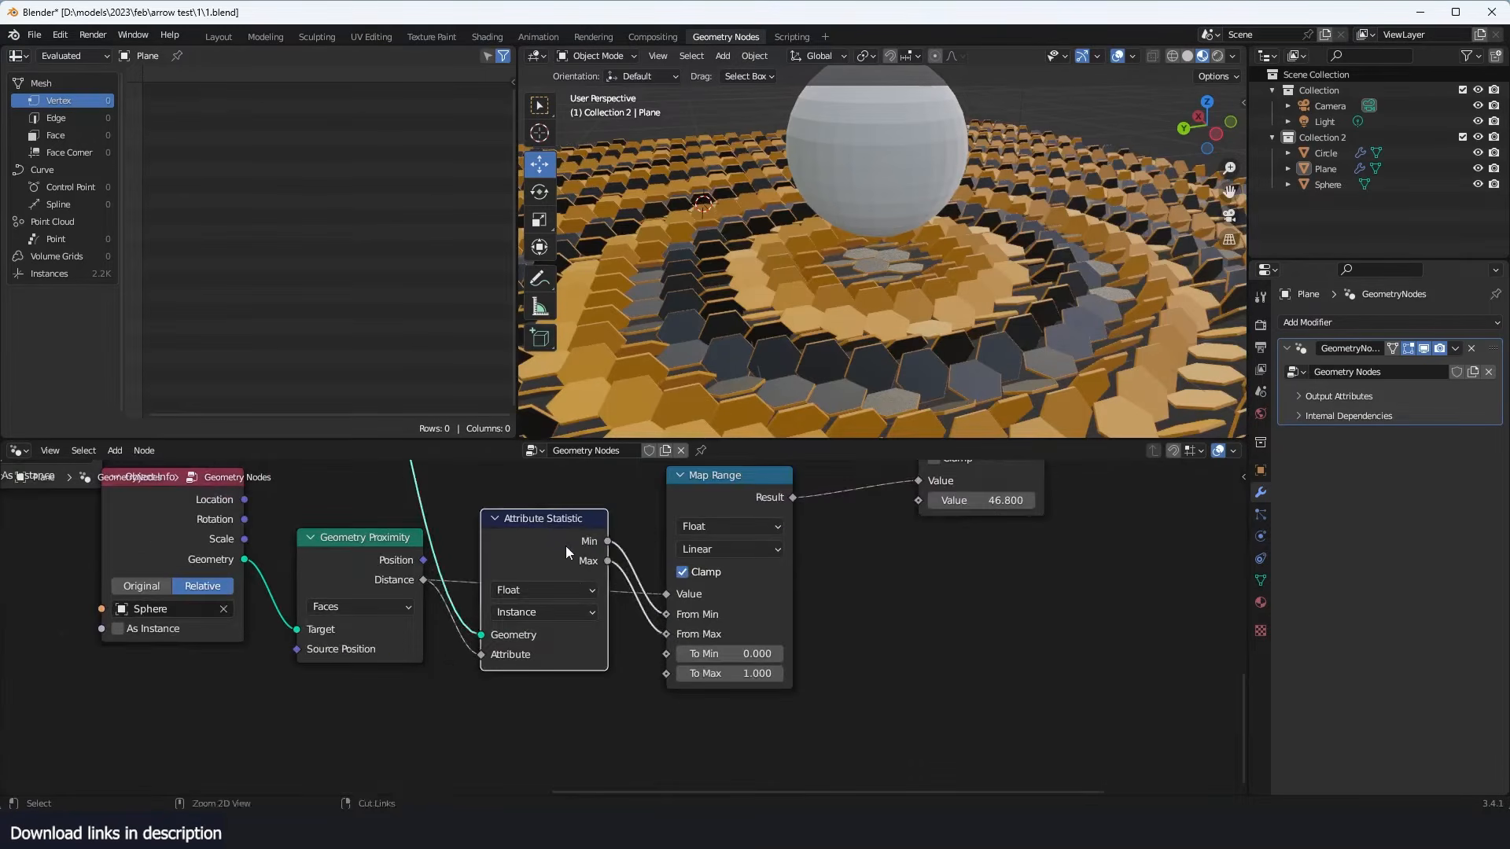
pyautogui.hotkey('ctrl', 'h')
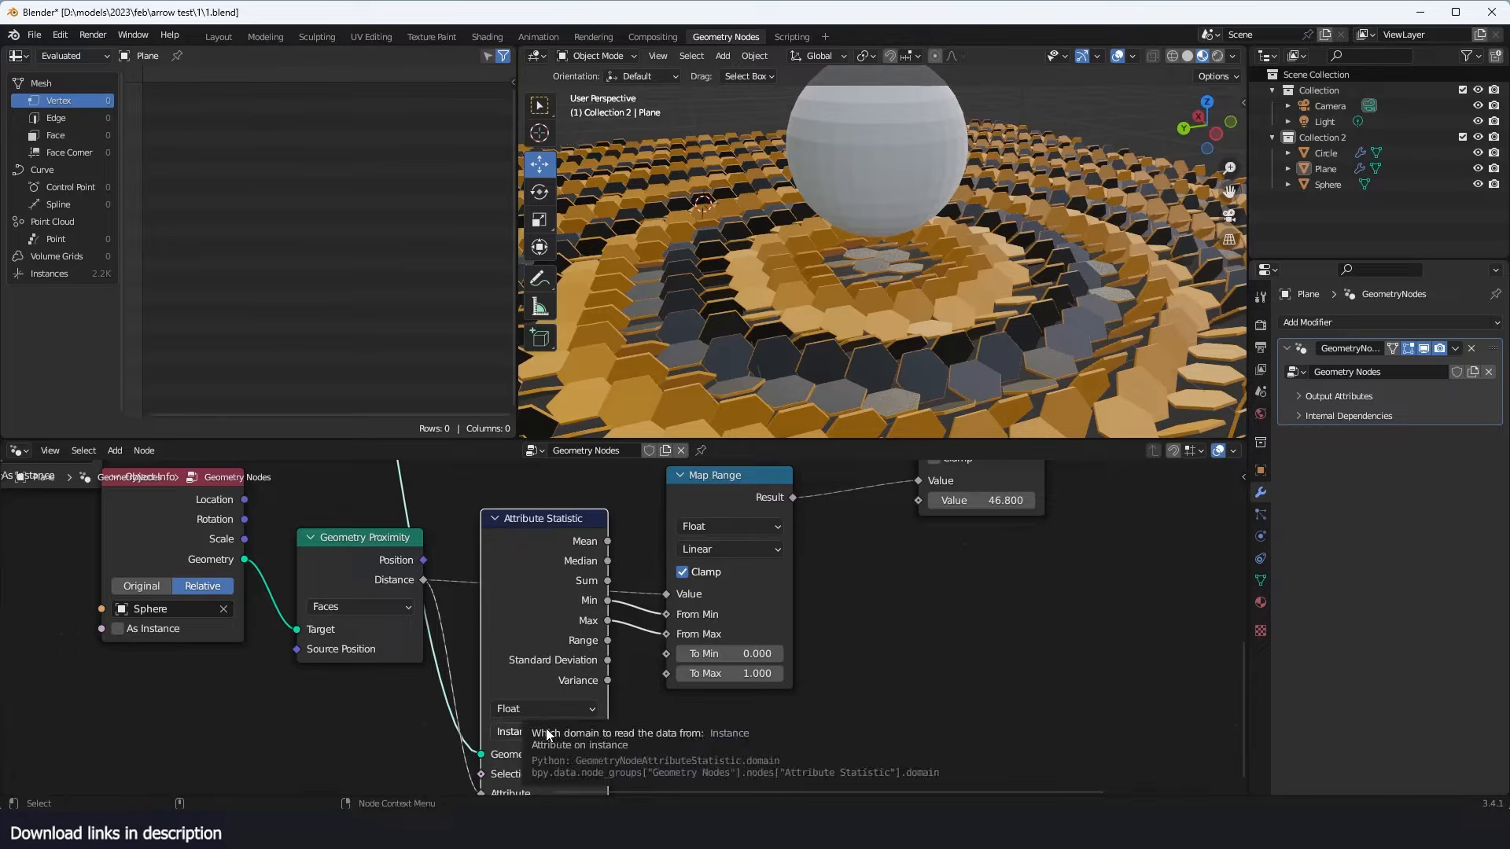
pyautogui.hotkey('ctrl', 'h')
# - Lower the Multiply node's value to 28.700
pyautogui.moveTo(838, 529); pyautogui.dragTo(747, 637, button='middle')
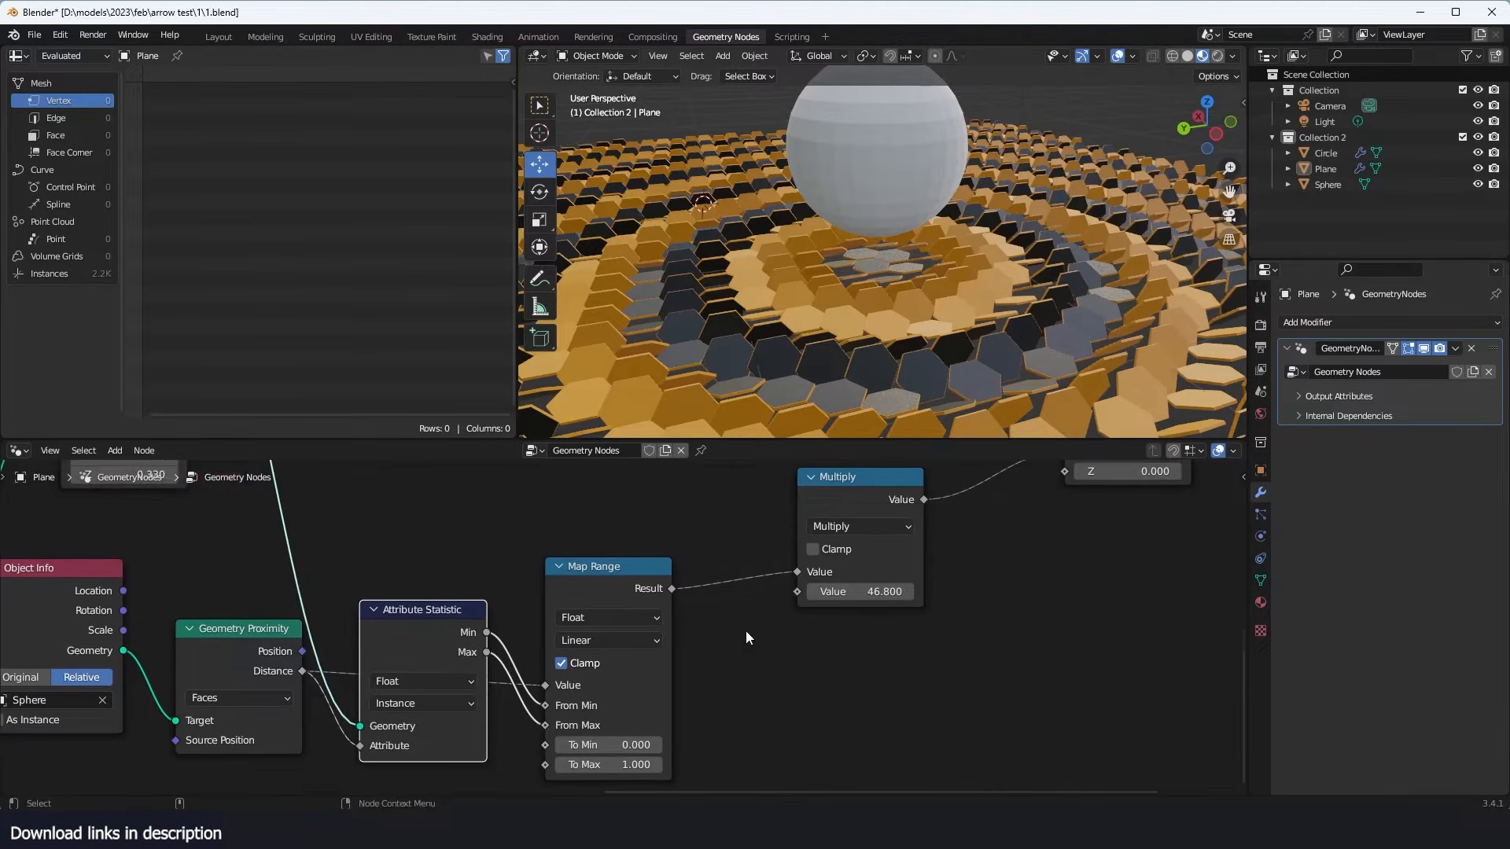
pyautogui.moveTo(857, 585); pyautogui.dragTo(740, 607)
pyautogui.scroll(-2, 884, 588)
pyautogui.hotkey('ctrl', 'z')
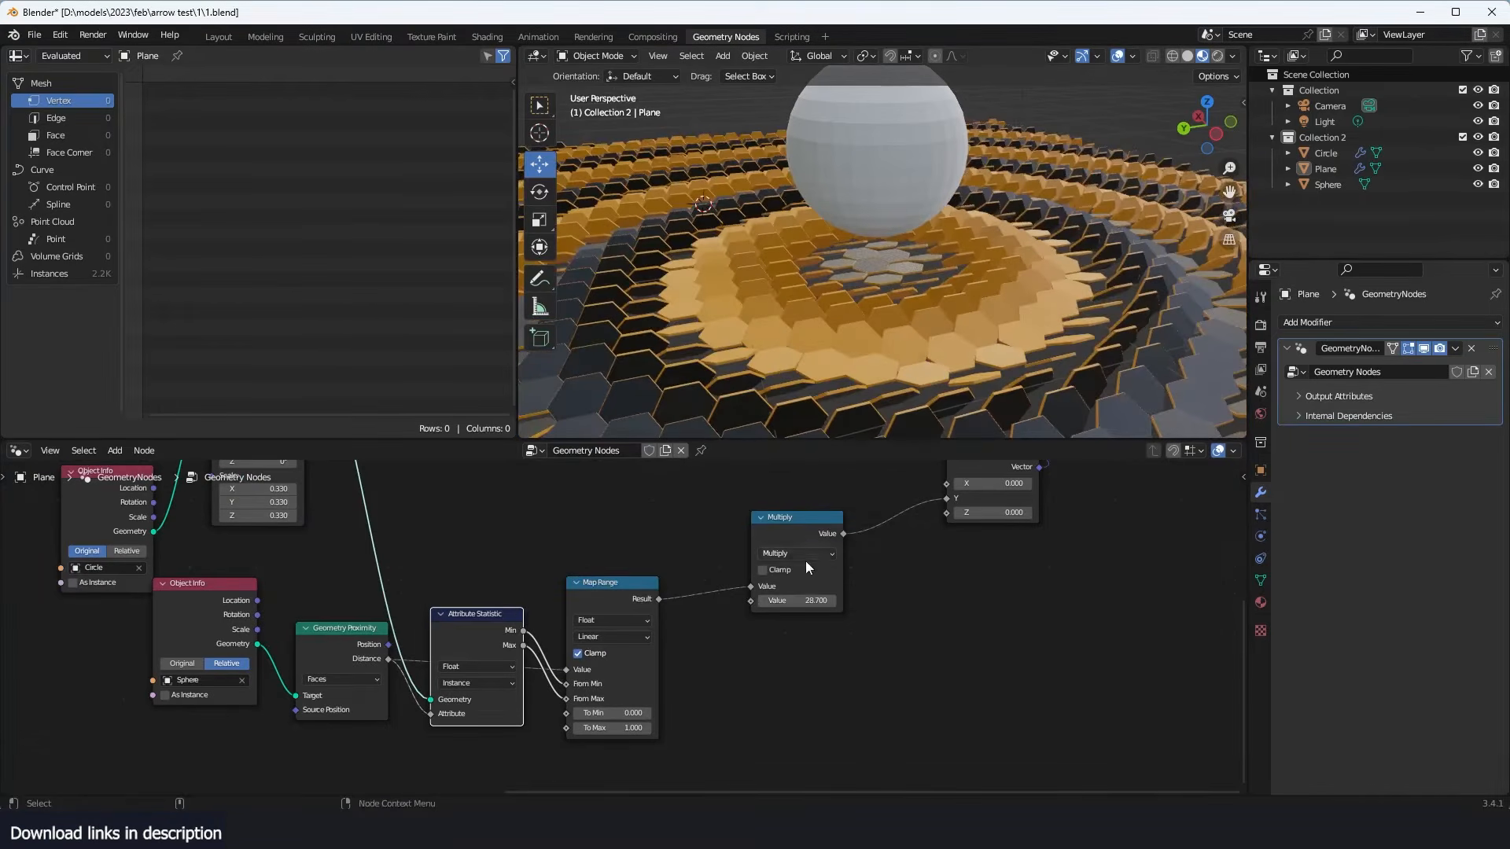
# - Move the Multiply node aside and mute it, and insert a ColorRamp node between Map Range and Multiply
pyautogui.moveTo(806, 562); pyautogui.dragTo(959, 587)
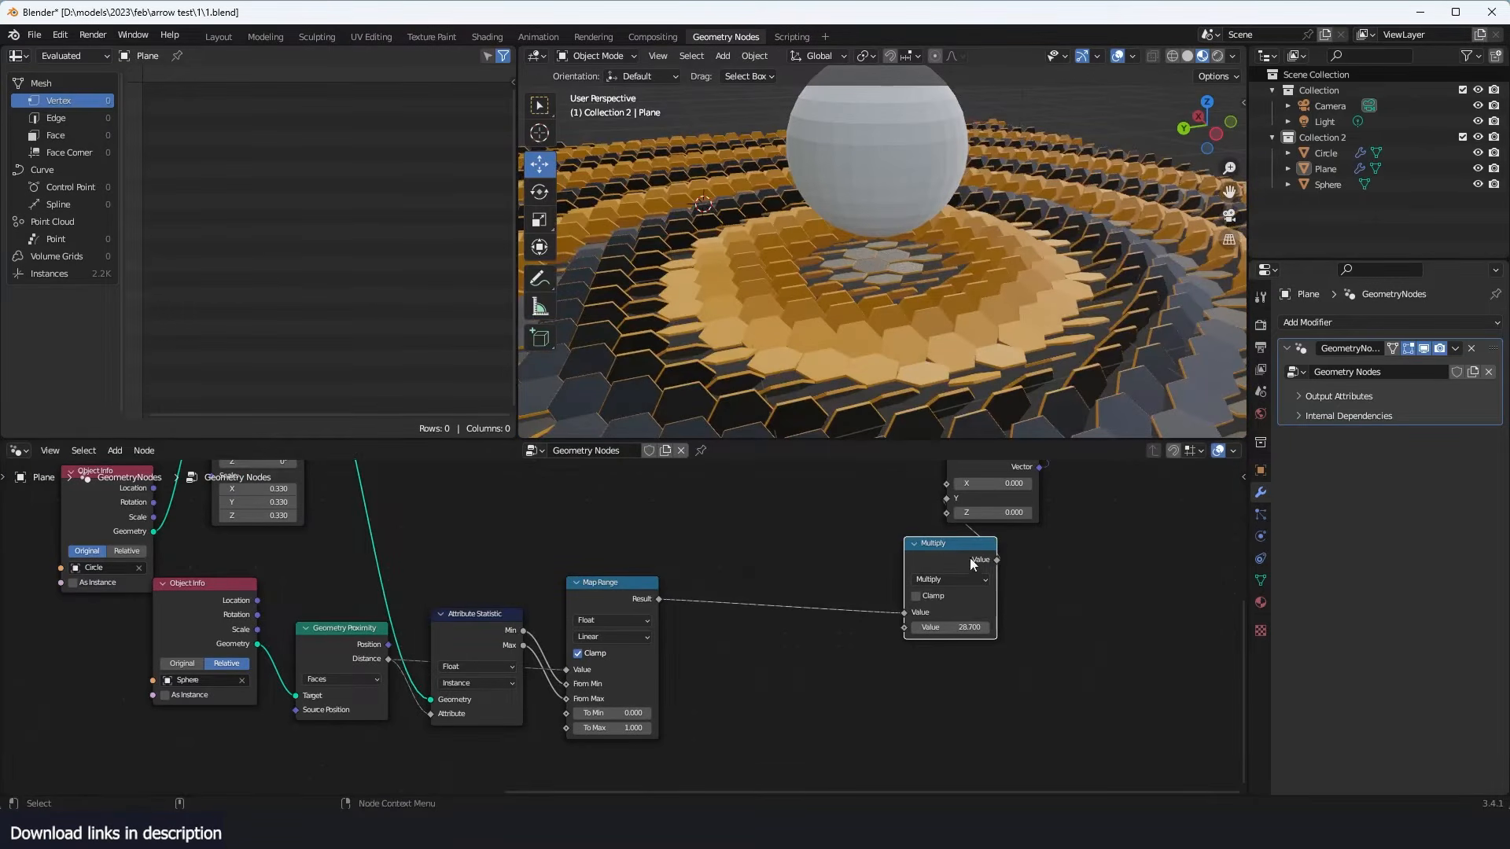
pyautogui.press('m')
pyautogui.hotkey('shift', 'a')
pyautogui.moveTo(756, 586)
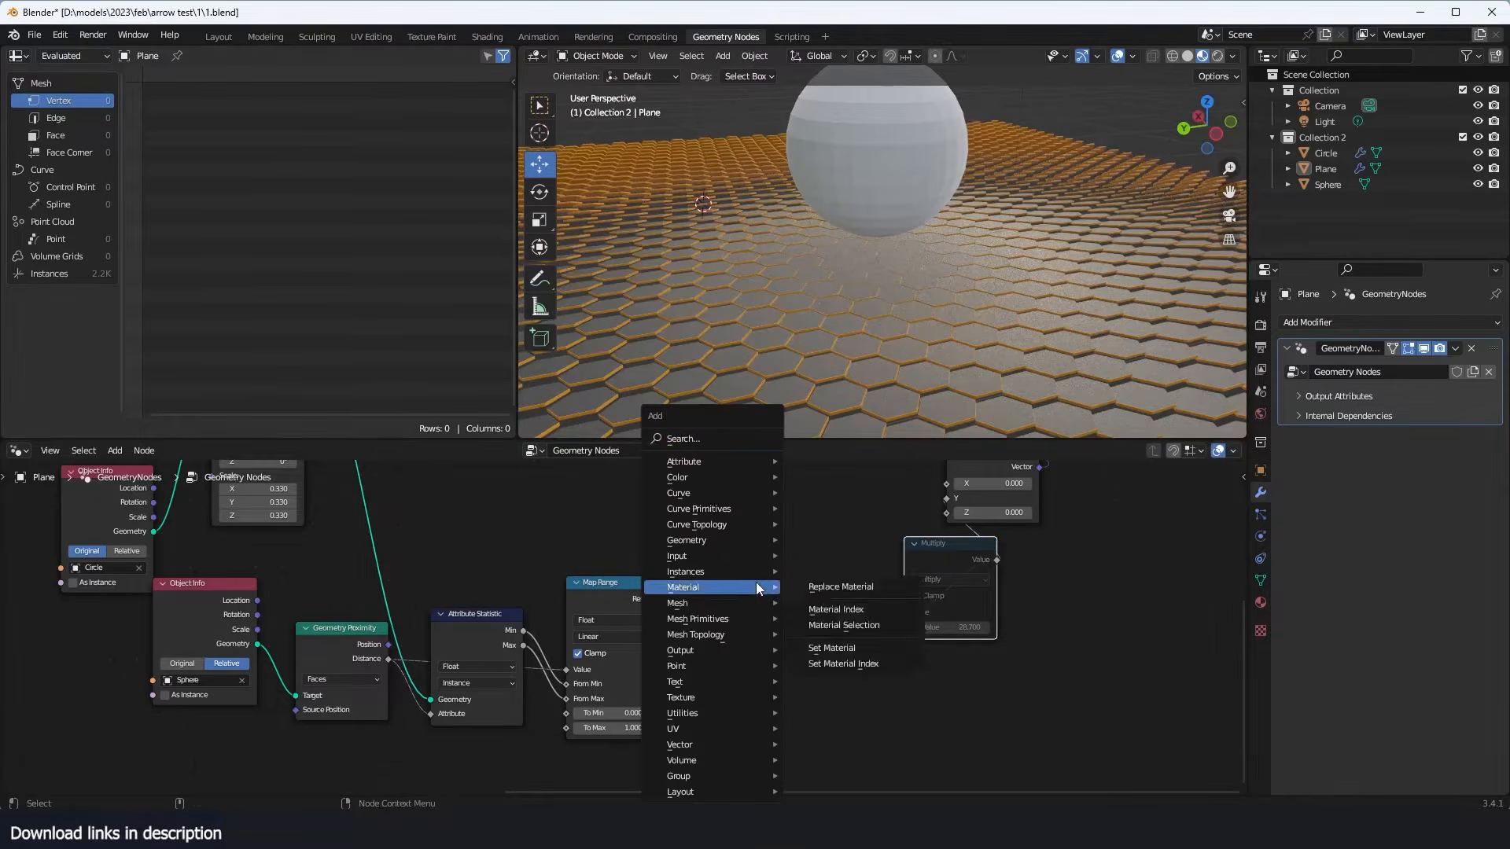
pyautogui.click(686, 438)
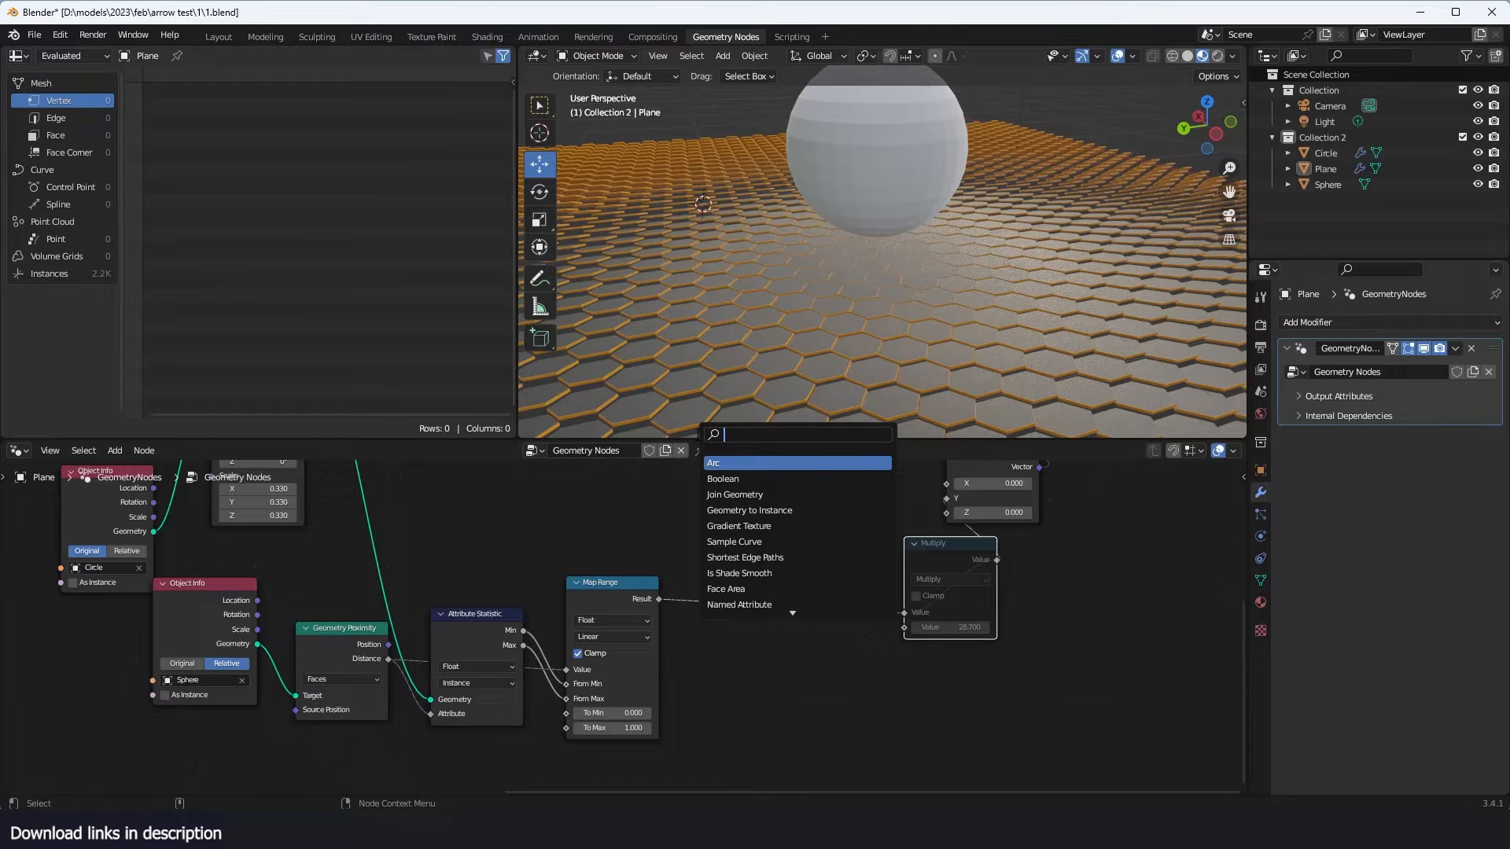
pyautogui.write('ramp')
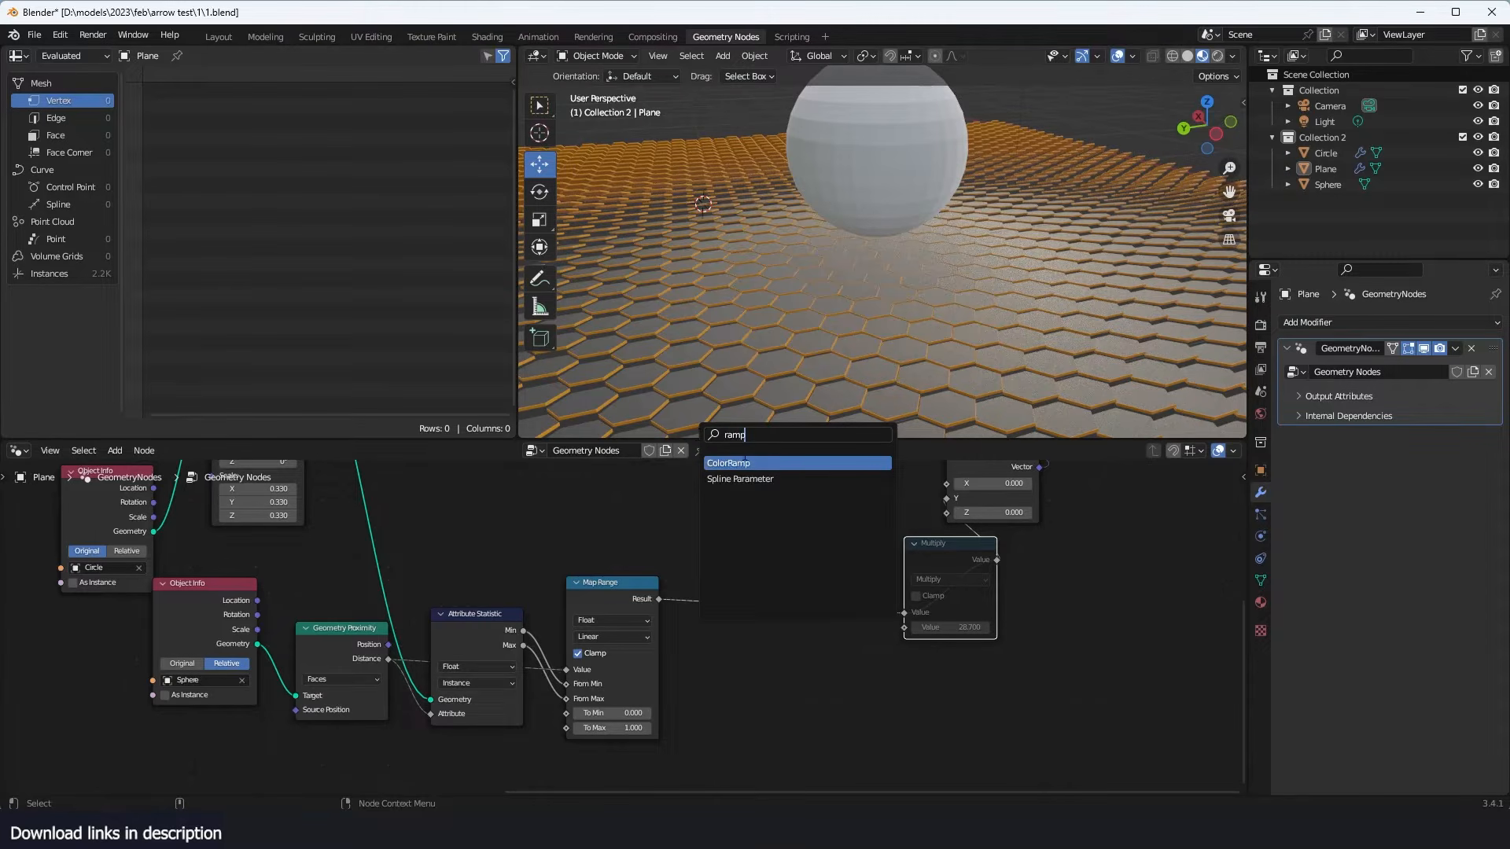
pyautogui.press('Return')
pyautogui.click(764, 569)
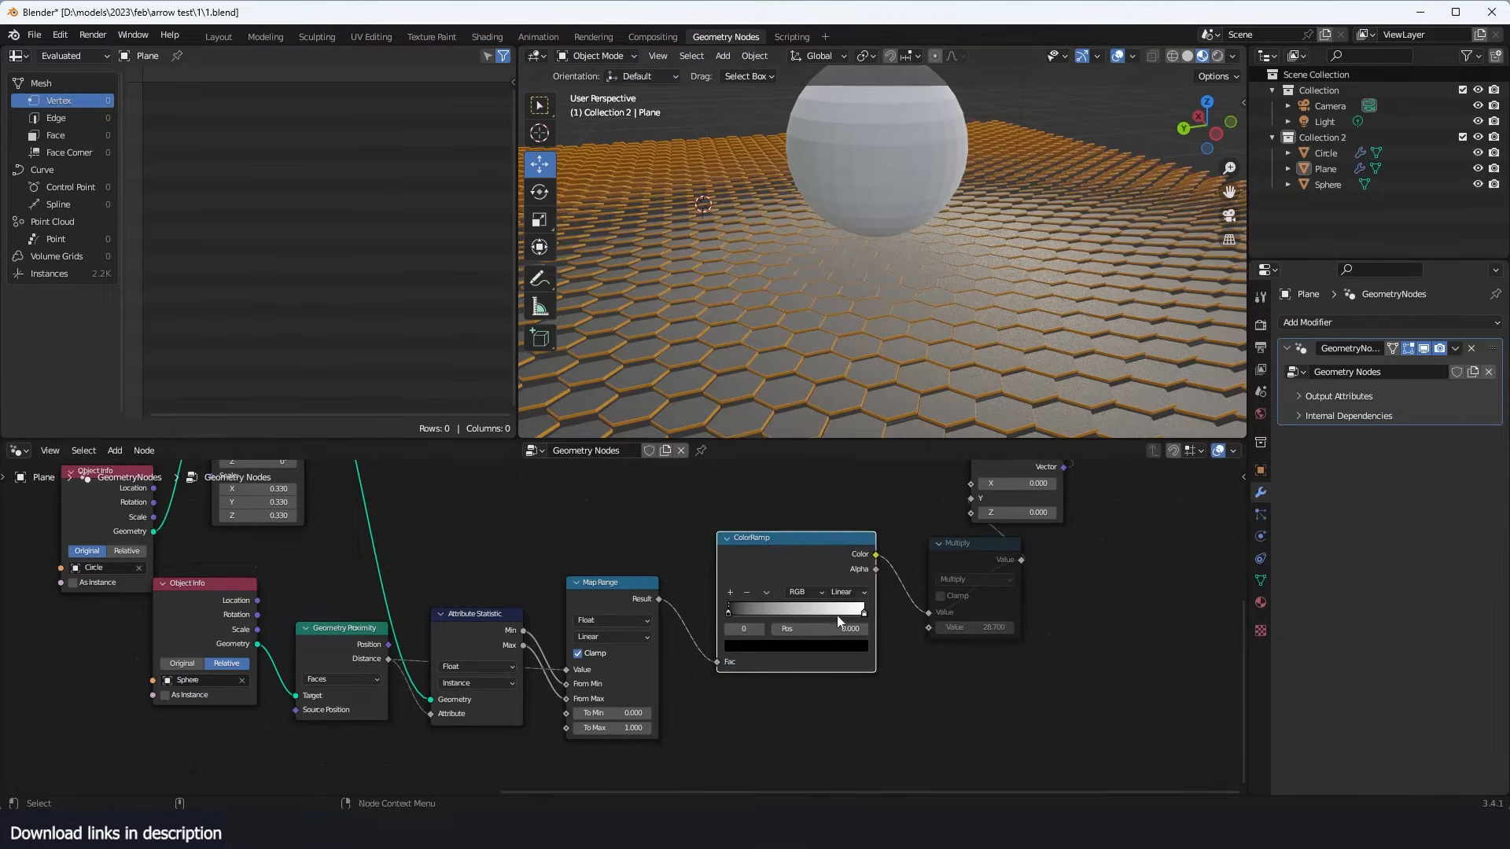
# - Raise the Map Range To Max value to 7.600
pyautogui.moveTo(612, 728); pyautogui.dragTo(664, 728)
pyautogui.scroll(-3, 971, 186)
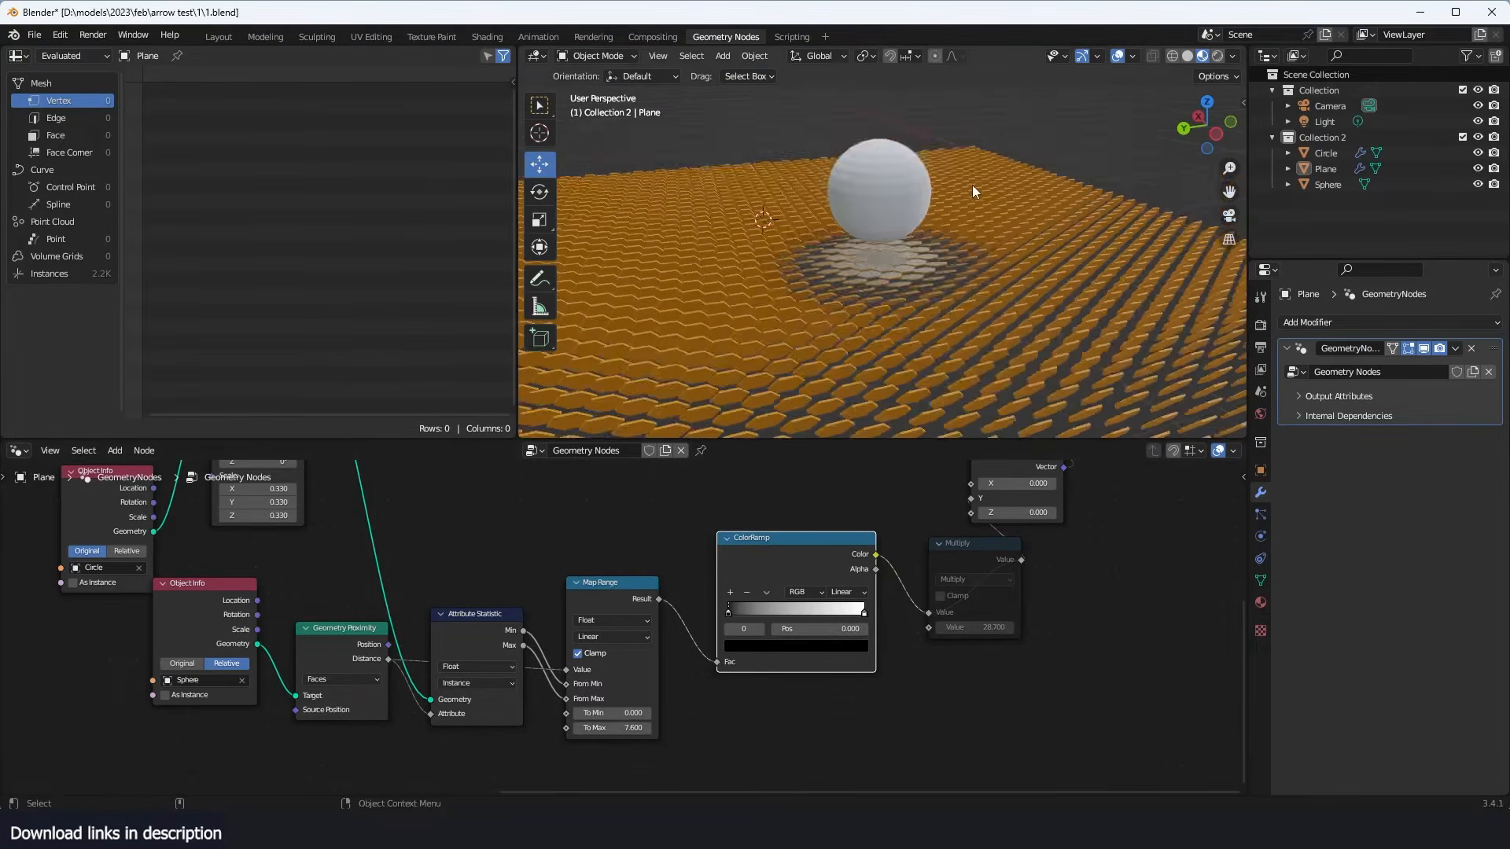
pyautogui.moveTo(972, 185); pyautogui.dragTo(912, 236, button='middle')
pyautogui.scroll(3, 772, 239)
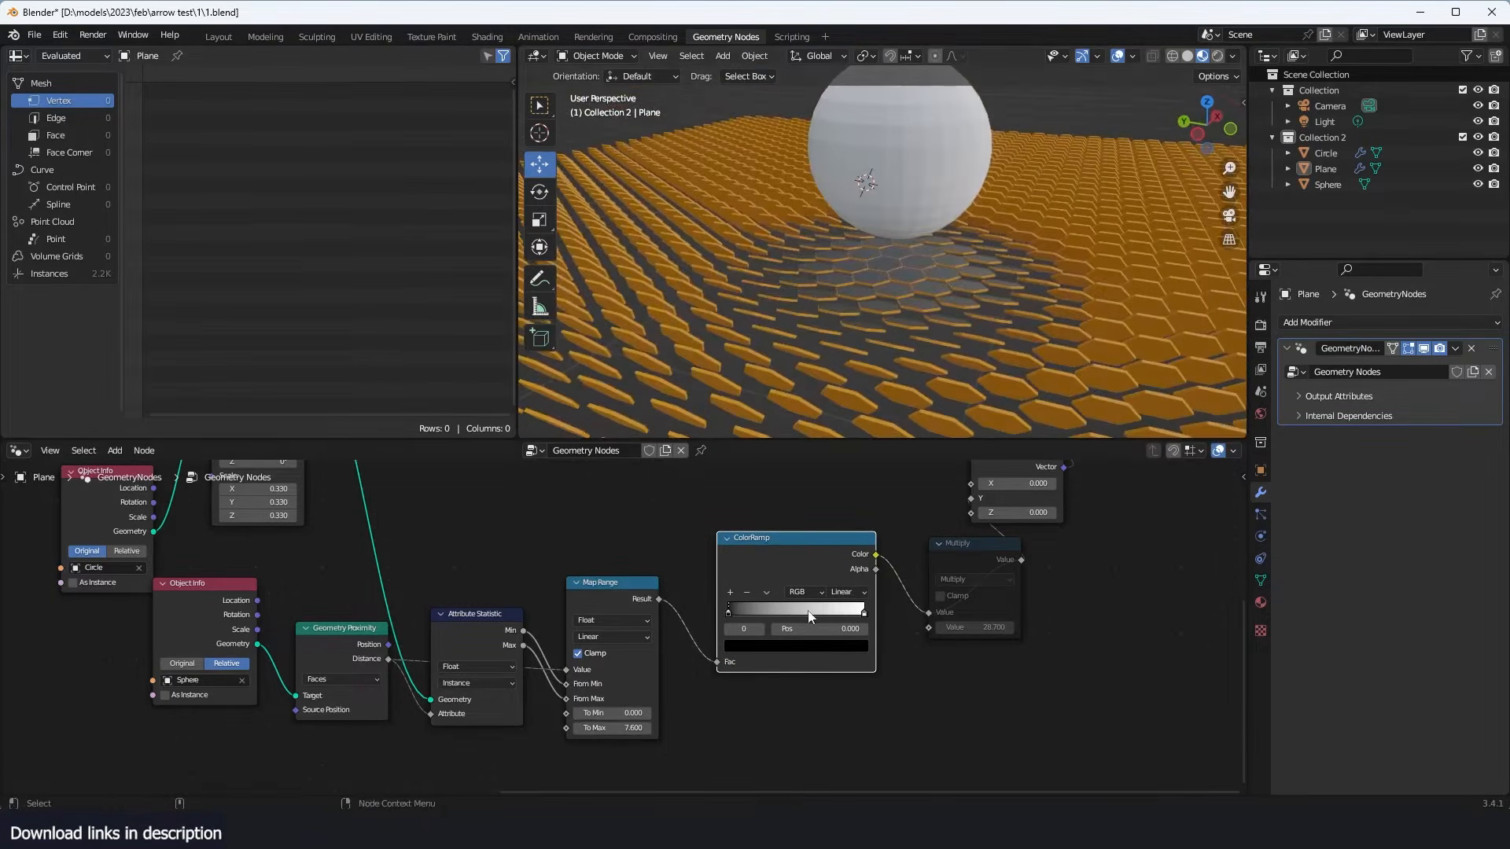
# - Bring the ColorRamp's two stops close together near 0.4 and flip the ramp so white comes before black
pyautogui.moveTo(853, 608); pyautogui.dragTo(797, 606)
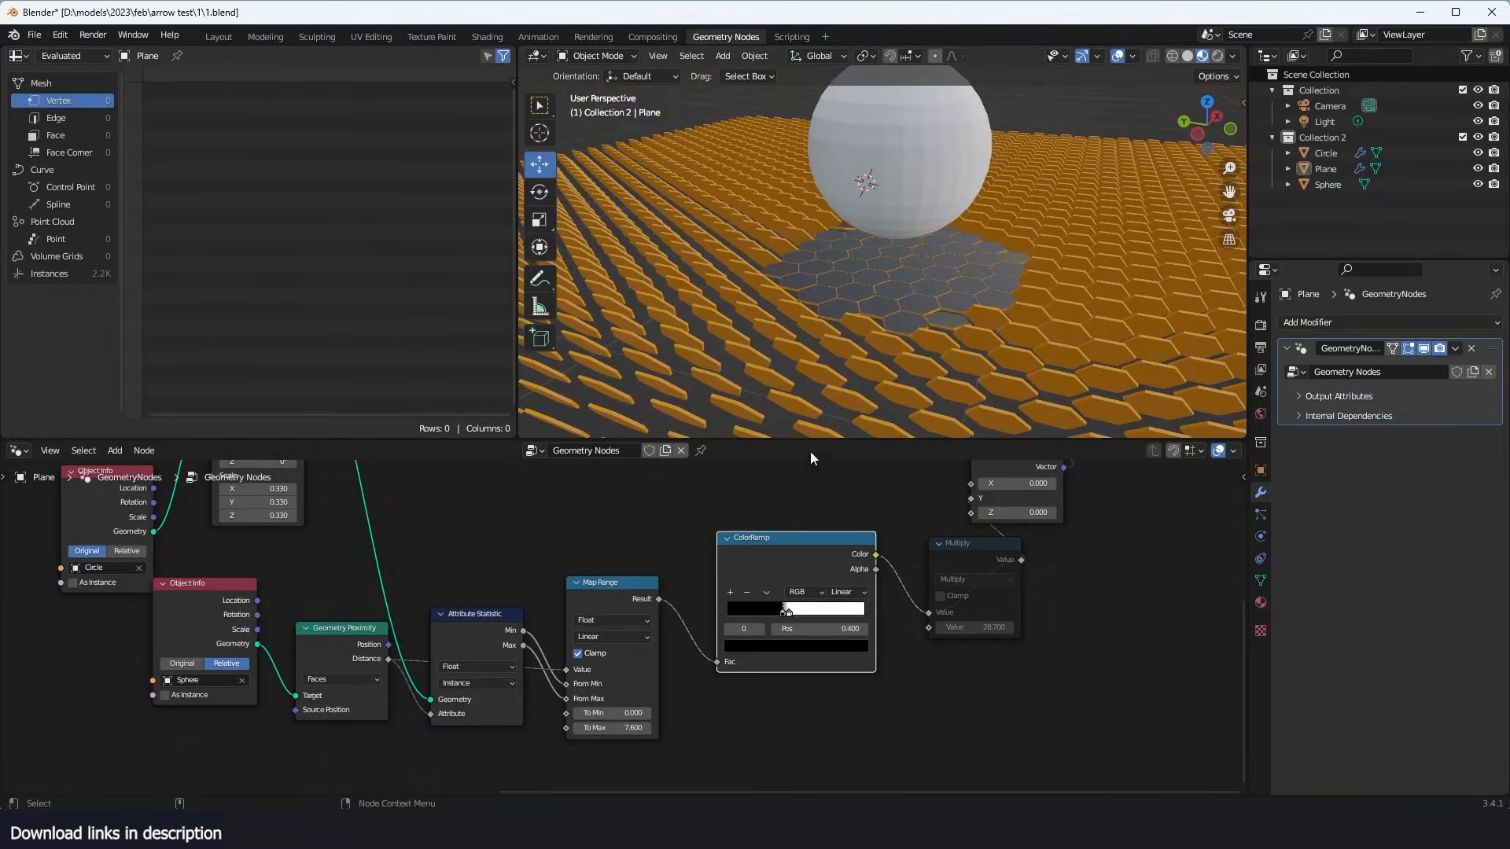
pyautogui.moveTo(834, 393); pyautogui.dragTo(964, 379, button='middle')
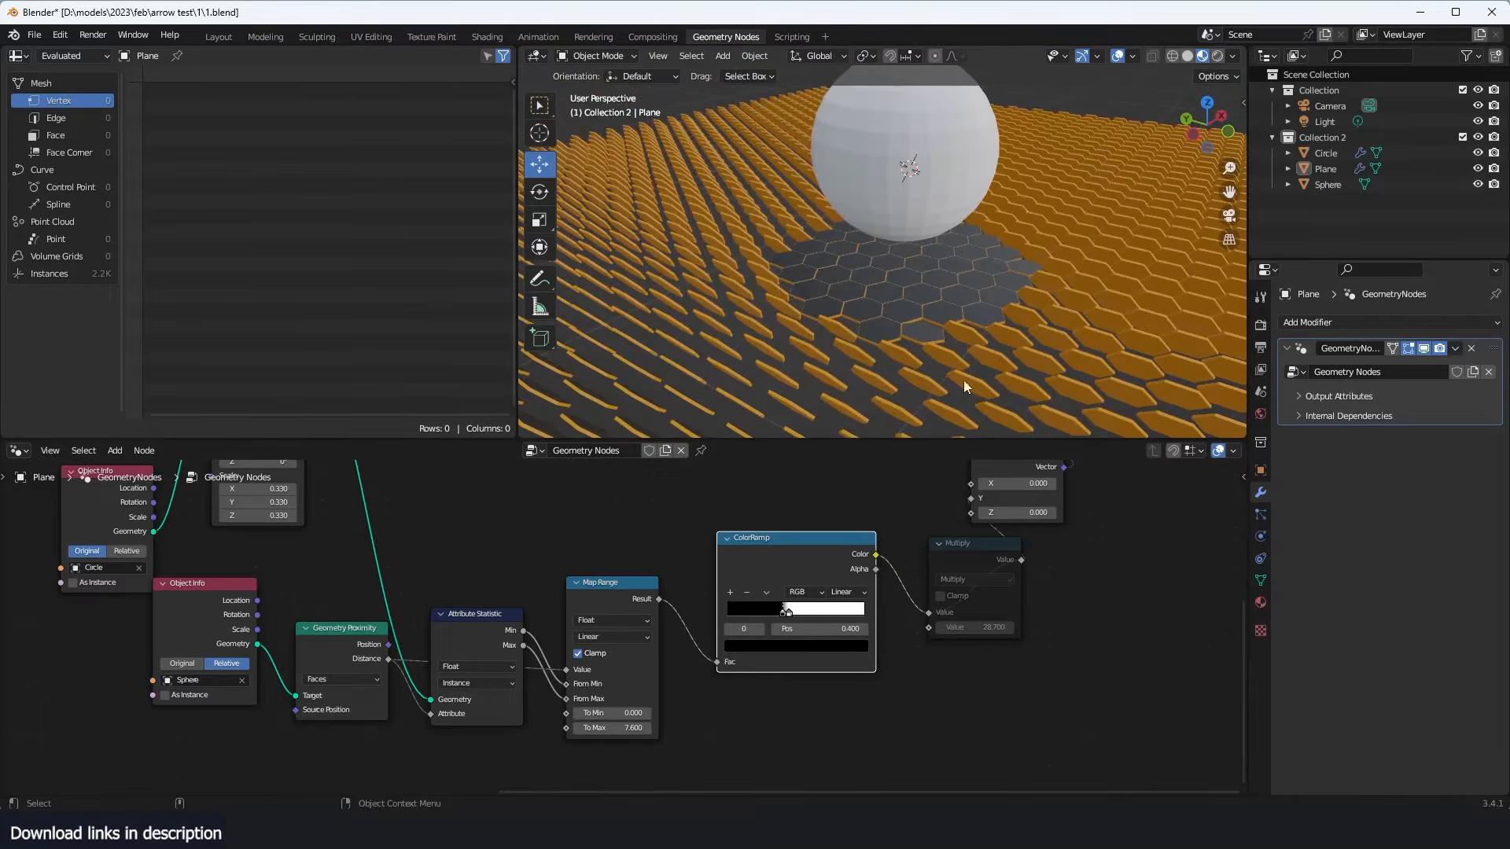
pyautogui.scroll(3, 983, 258)
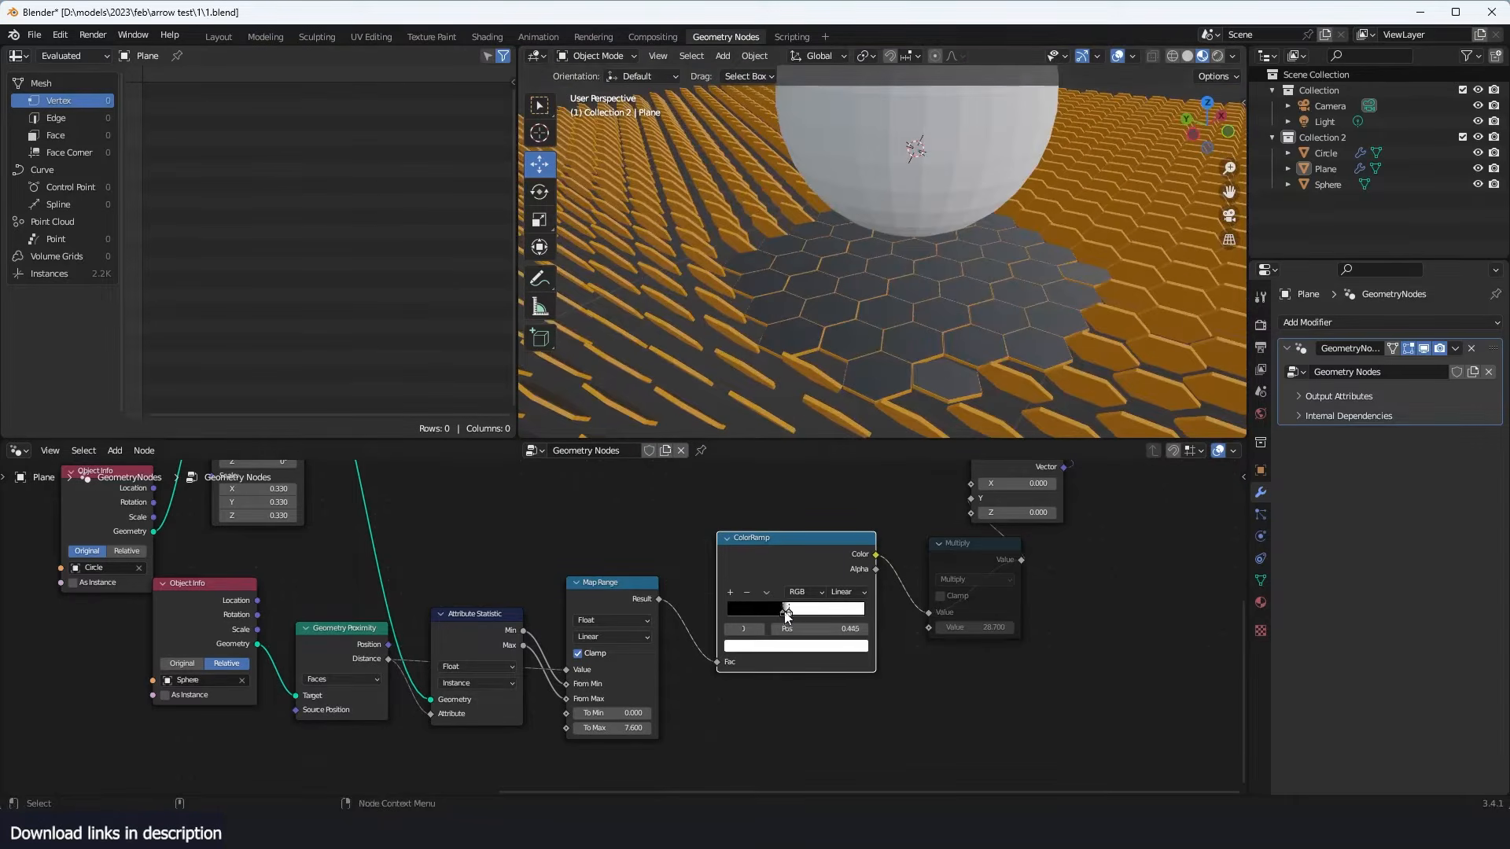
pyautogui.moveTo(788, 616)
pyautogui.mouseDown()
pyautogui.moveTo(700, 610)
pyautogui.moveTo(797, 608)
pyautogui.mouseUp()
pyautogui.scroll(-3, 895, 266)
pyautogui.moveTo(676, 629); pyautogui.dragTo(724, 604, button='middle')
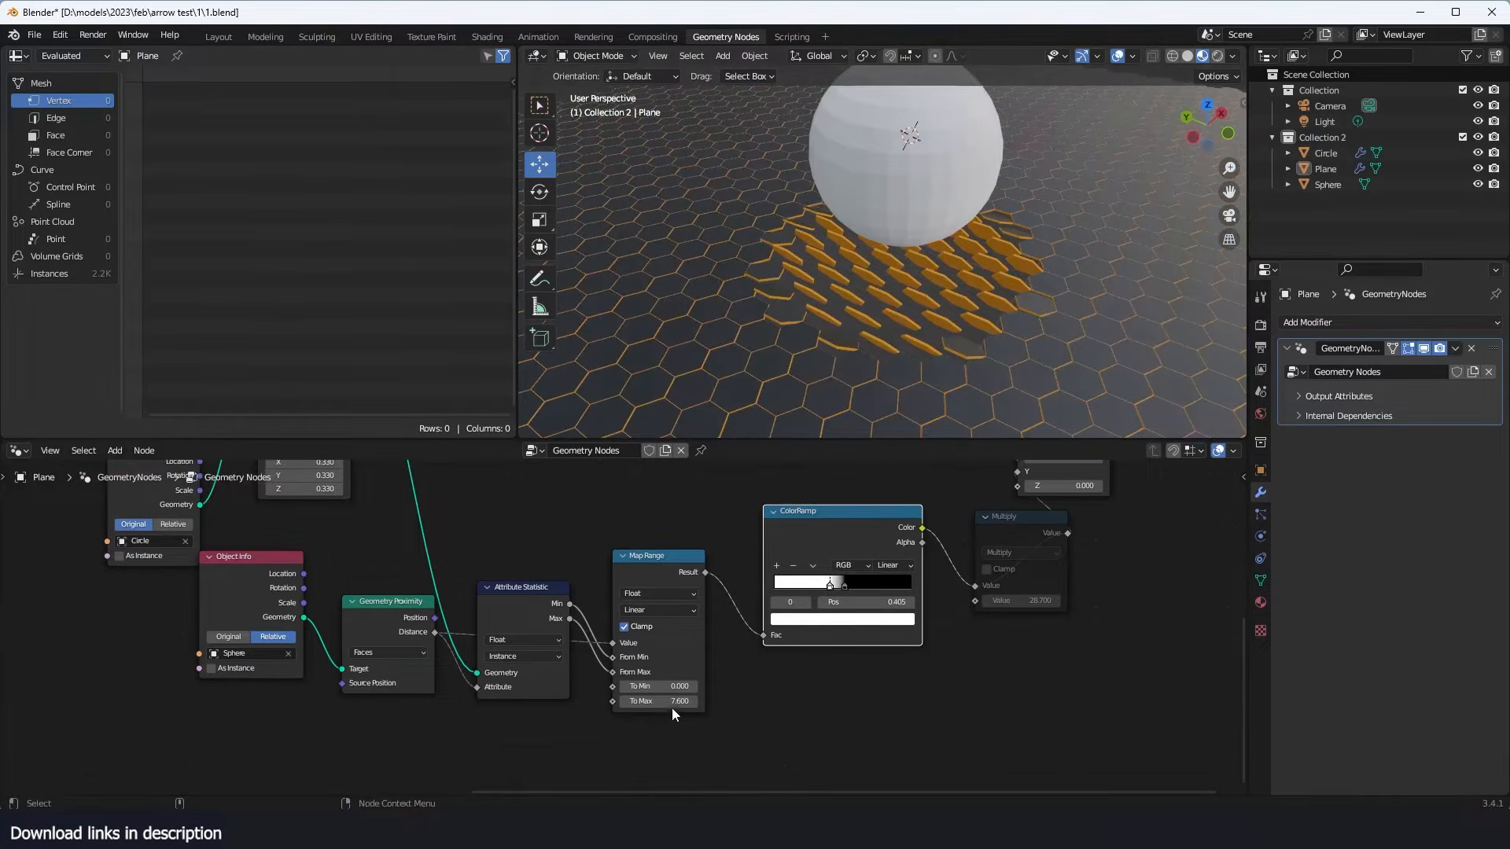
# - Reset the Map Range To Max to its default, and raise it to 4.900
pyautogui.press('BackSpace')
pyautogui.scroll(-2, 871, 337)
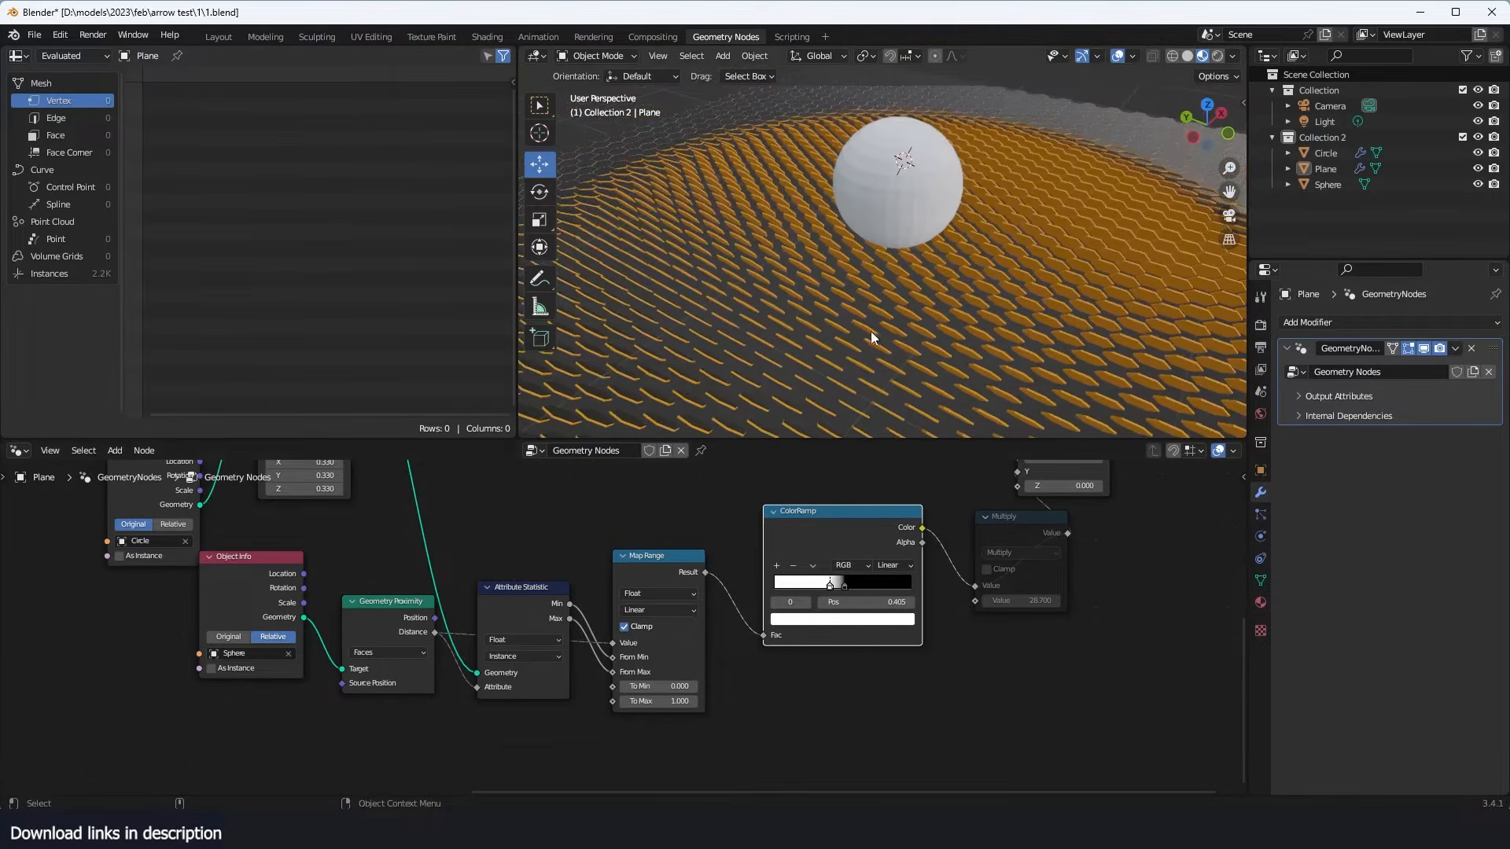
pyautogui.moveTo(678, 700); pyautogui.dragTo(747, 700)
pyautogui.scroll(4, 831, 327)
pyautogui.moveTo(816, 309); pyautogui.dragTo(800, 281, button='middle')
# - Unmute the Multiply node after the ColorRamp and set its value to 28.250
pyautogui.moveTo(1008, 564); pyautogui.dragTo(860, 626, button='middle')
pyautogui.scroll(1, 861, 626)
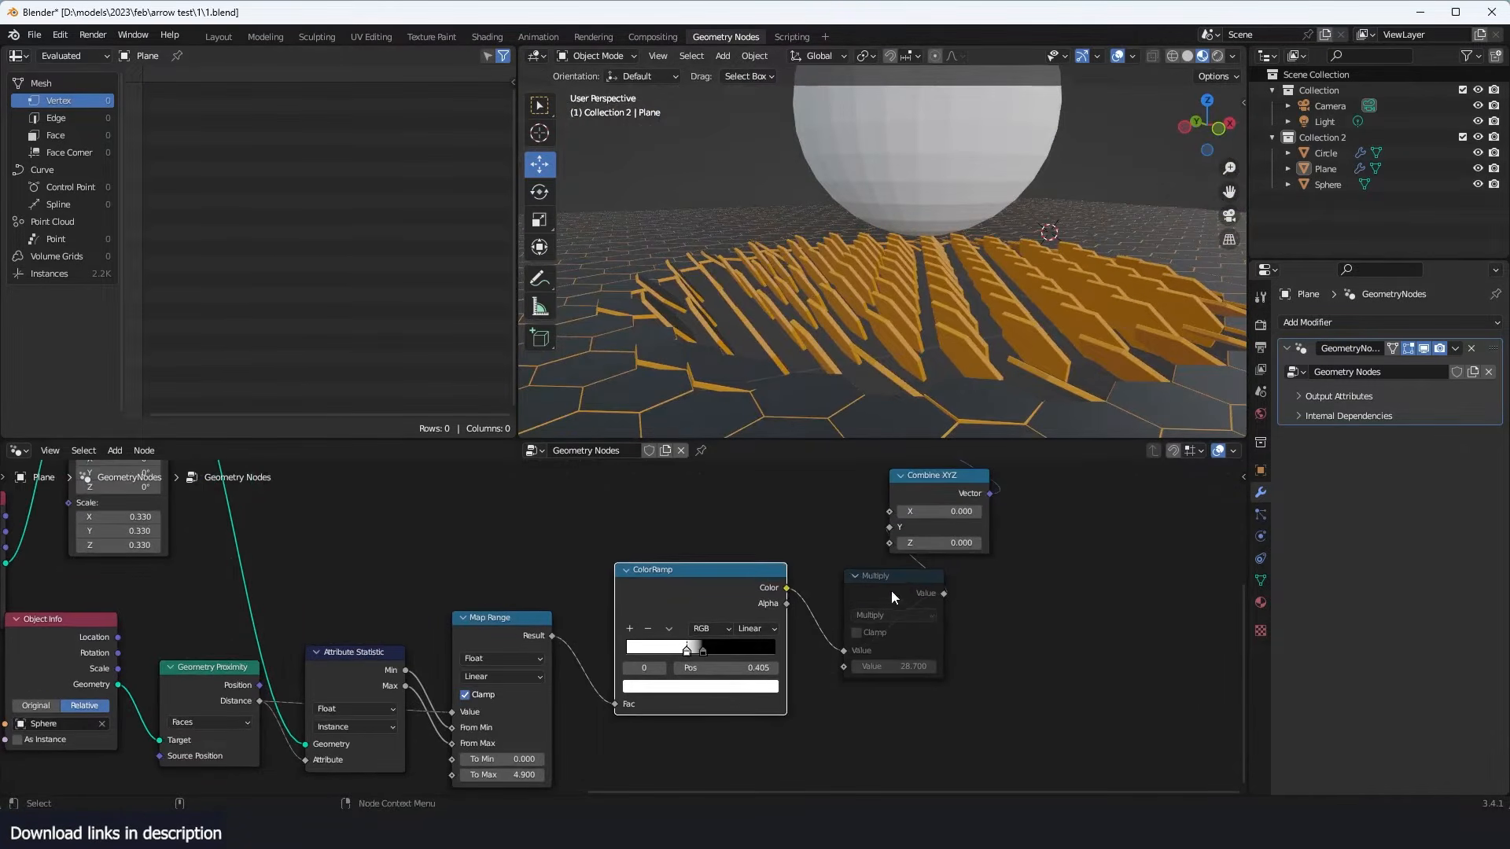
pyautogui.moveTo(891, 592); pyautogui.dragTo(900, 599)
pyautogui.press('m')
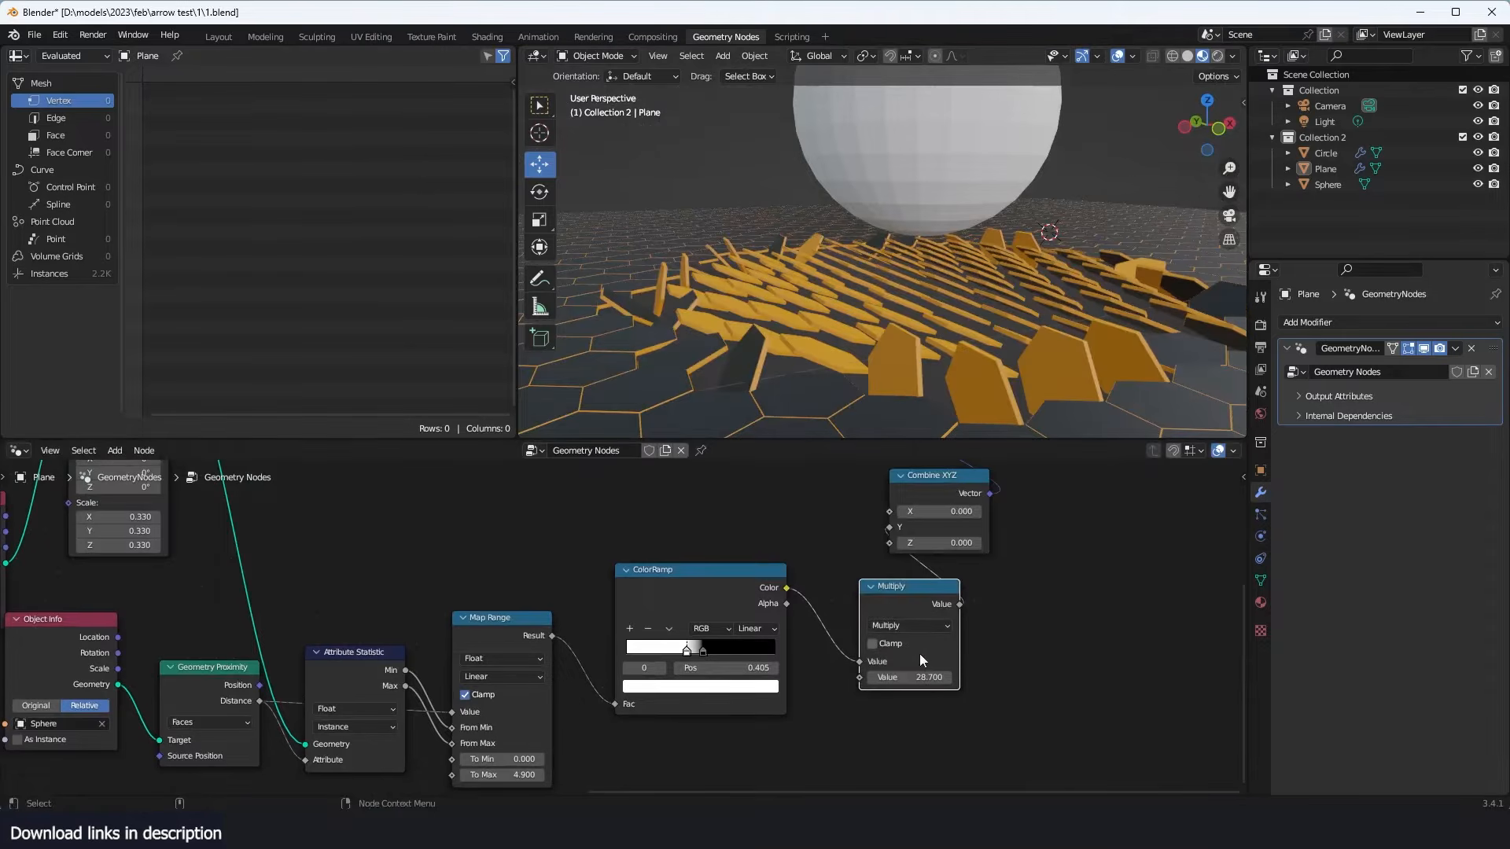
pyautogui.moveTo(921, 680); pyautogui.dragTo(901, 680)
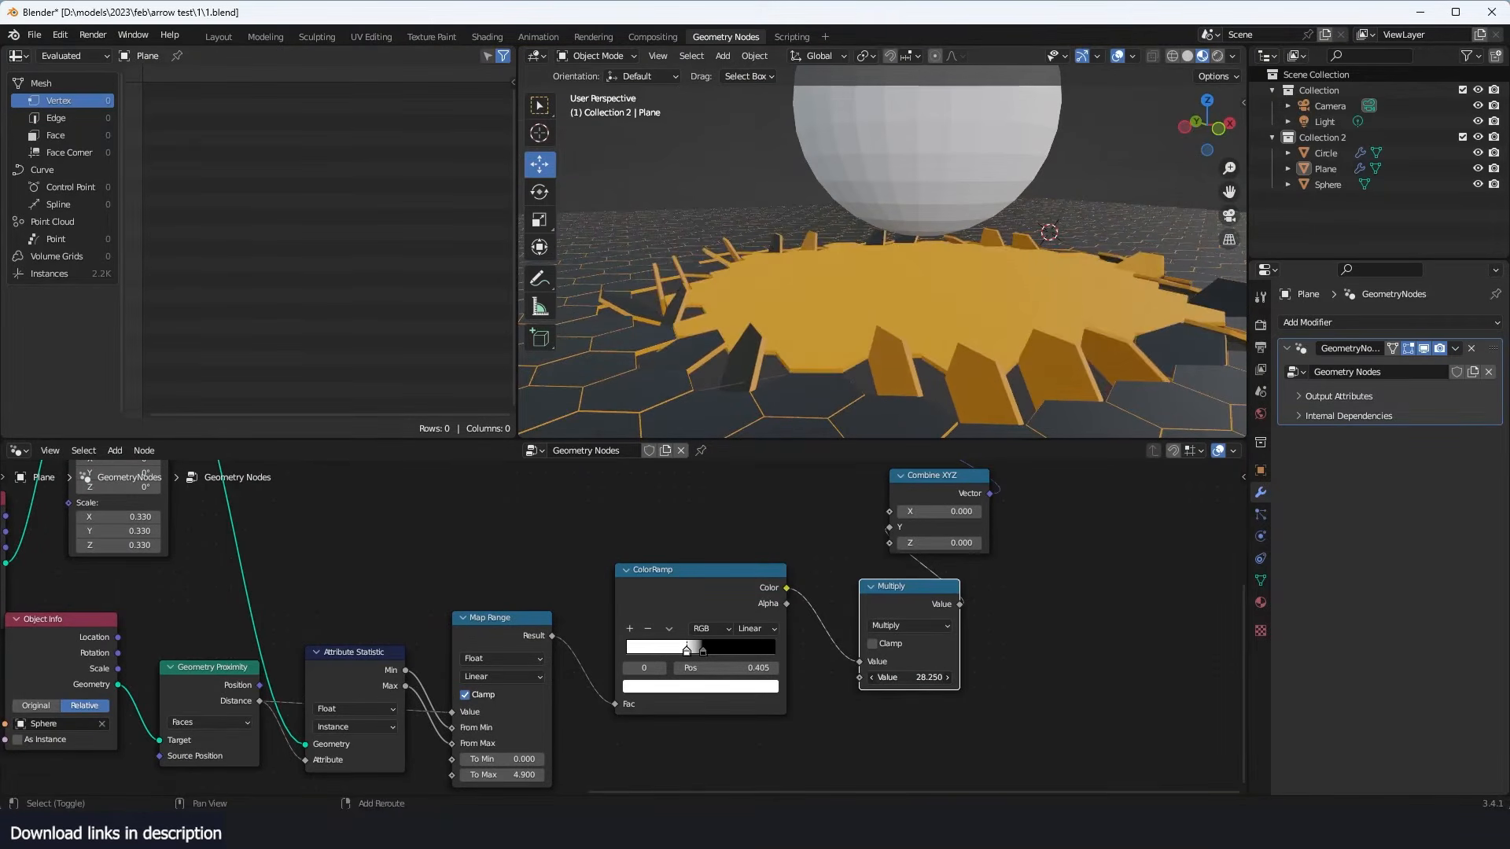
pyautogui.moveTo(881, 200); pyautogui.dragTo(1064, 223, button='middle')
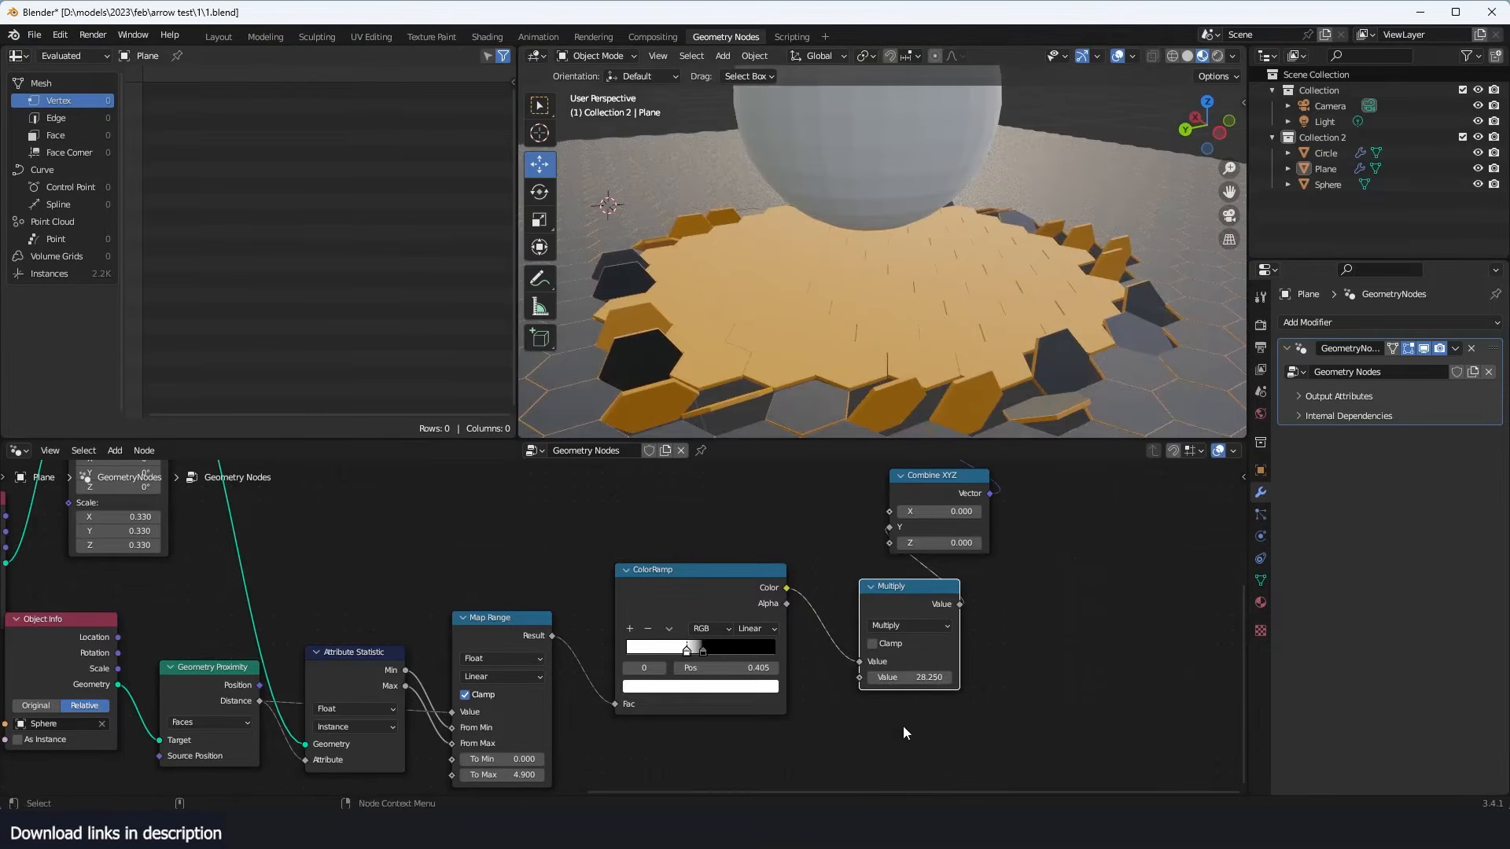
# - Try a Multiply value of 2, and replace it with 3
pyautogui.press('Return')
pyautogui.click(920, 678)
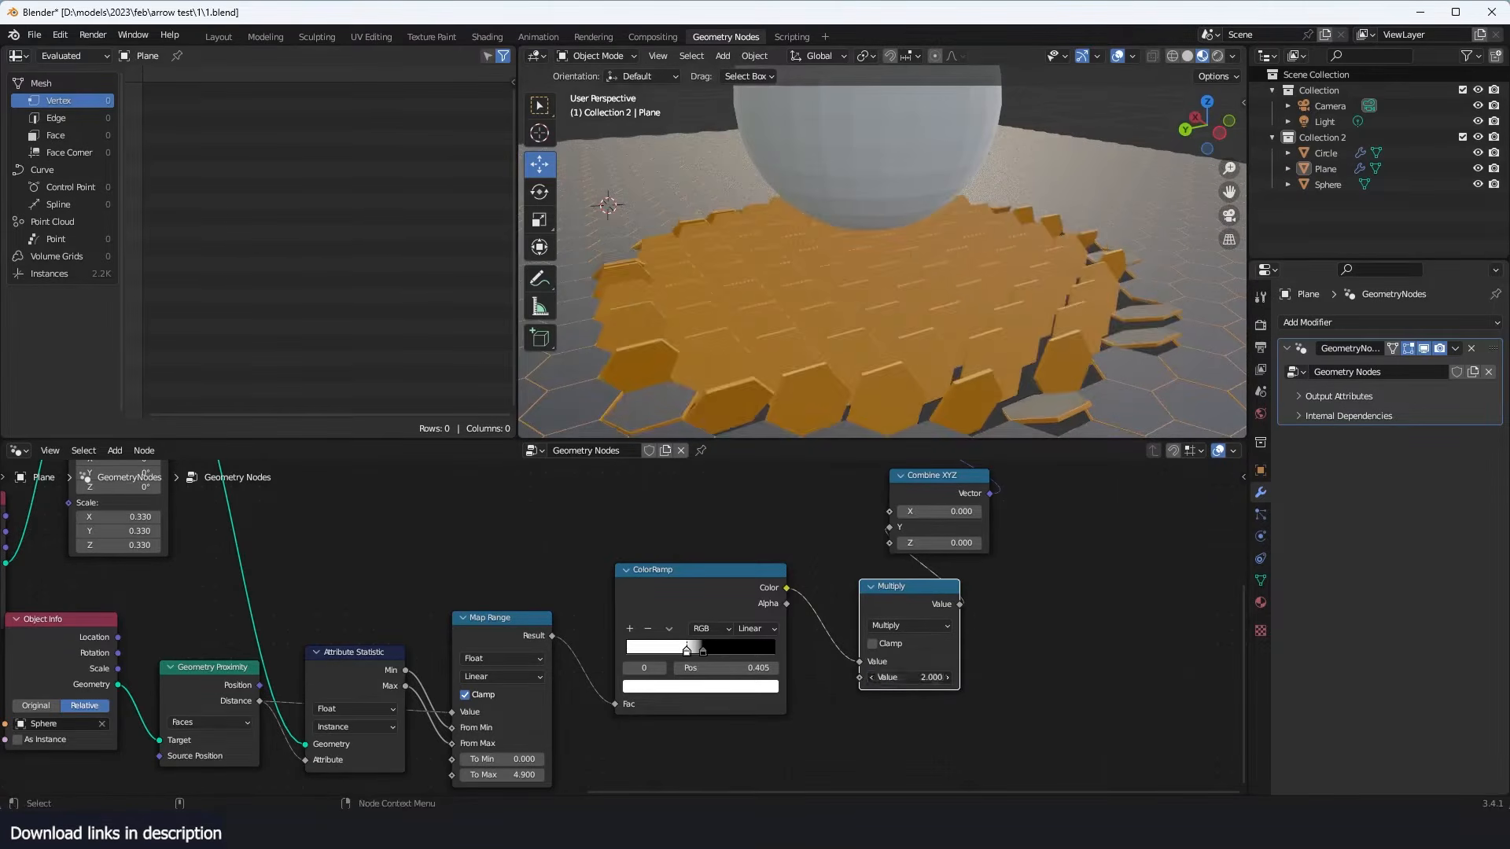
pyautogui.write('3')
pyautogui.press('Return')
pyautogui.moveTo(943, 361); pyautogui.dragTo(856, 349, button='middle')
pyautogui.scroll(2, 856, 349)
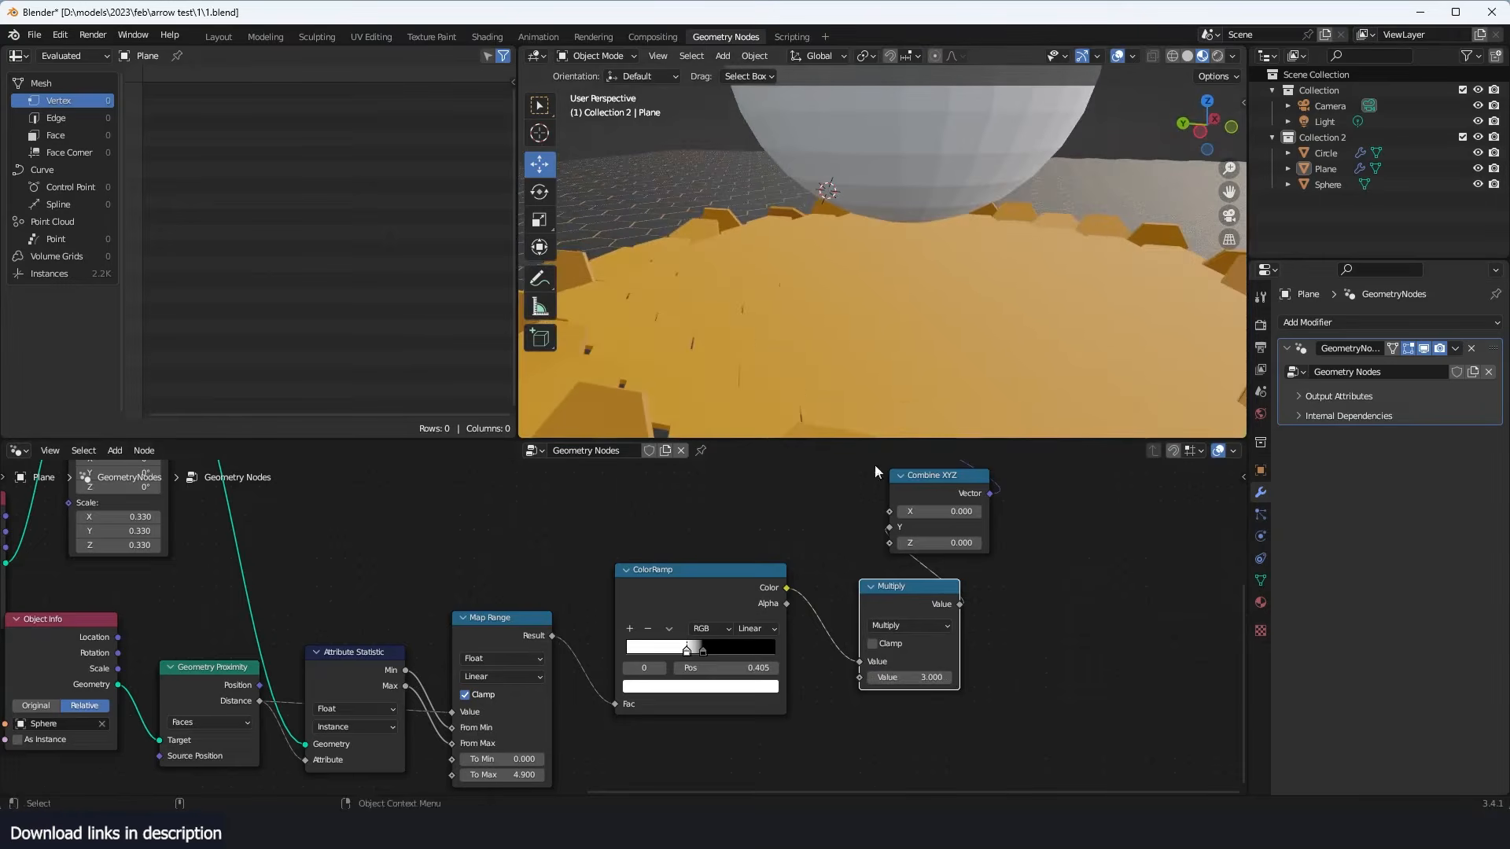
# - Shift the Rotate Instances node aside and fine-tune the Multiply value to 3.150
pyautogui.moveTo(909, 461); pyautogui.dragTo(873, 603, button='middle')
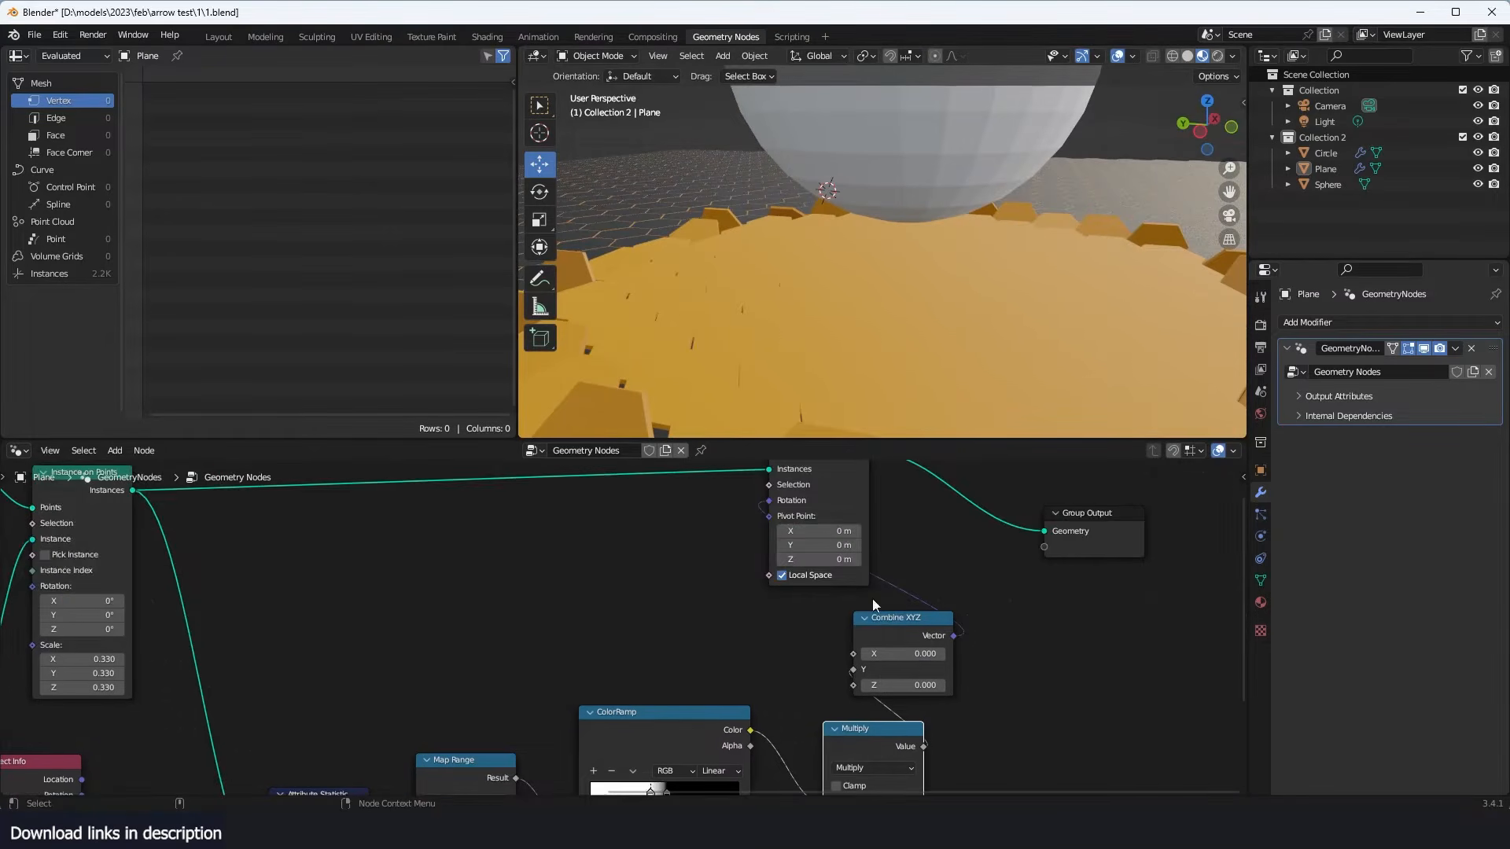
pyautogui.moveTo(819, 484); pyautogui.dragTo(904, 496)
pyautogui.moveTo(907, 652); pyautogui.dragTo(930, 493, button='middle')
pyautogui.scroll(3, 918, 695)
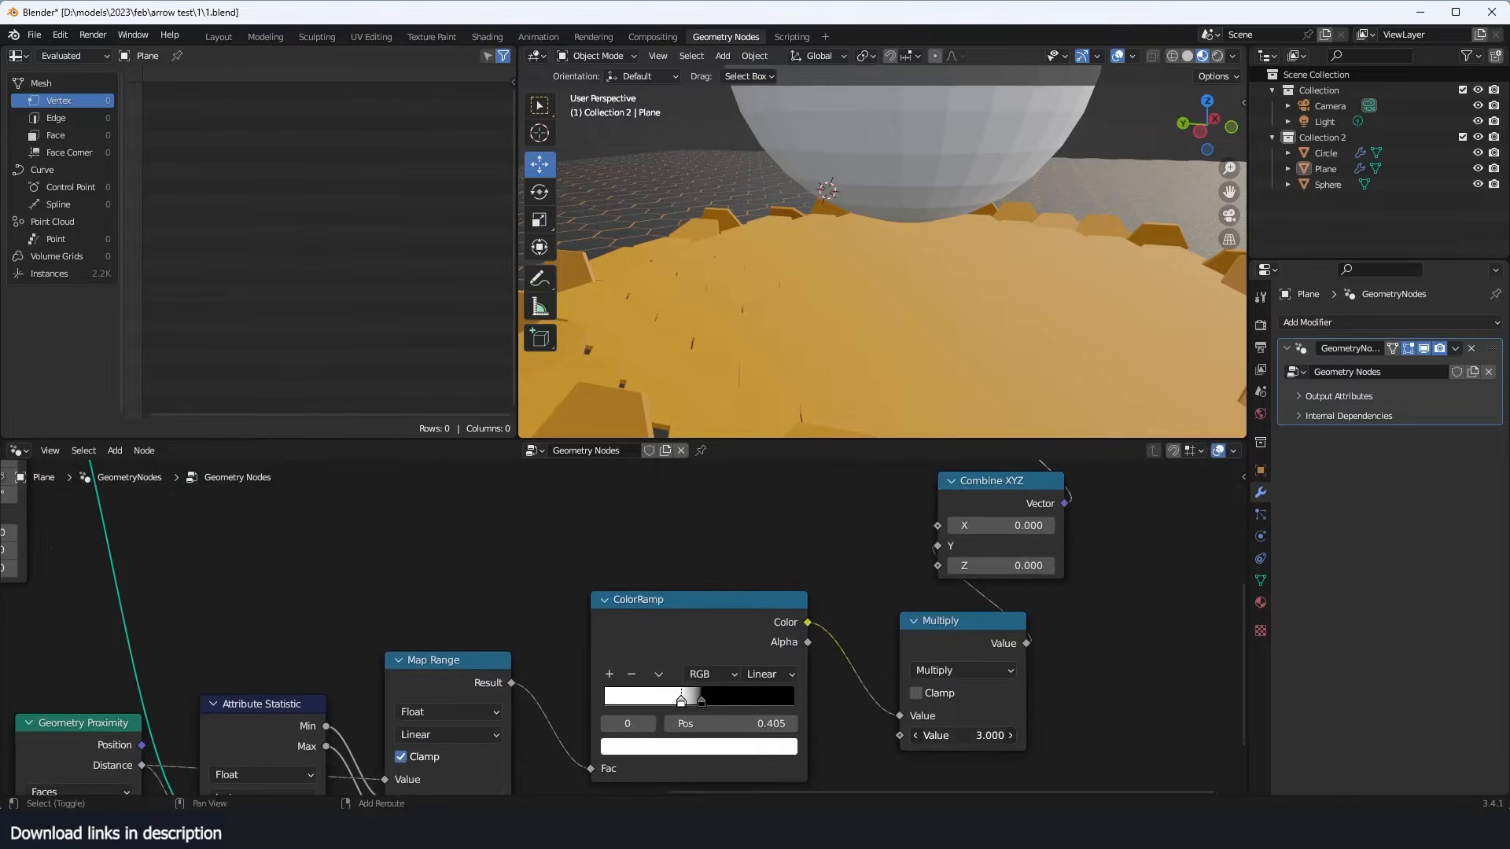
pyautogui.moveTo(962, 736); pyautogui.dragTo(967, 736)
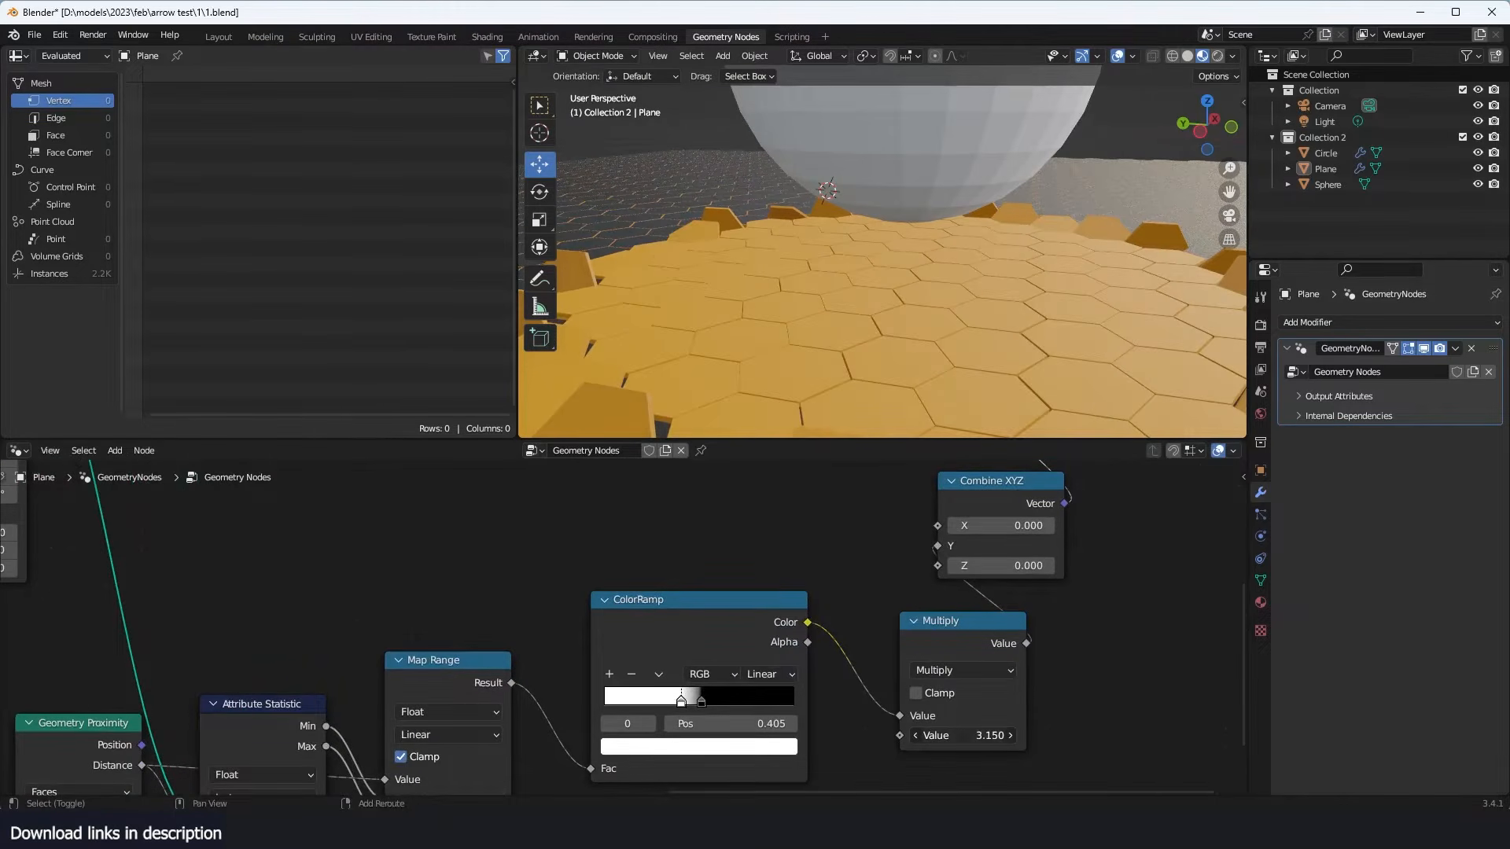
pyautogui.scroll(-3, 931, 235)
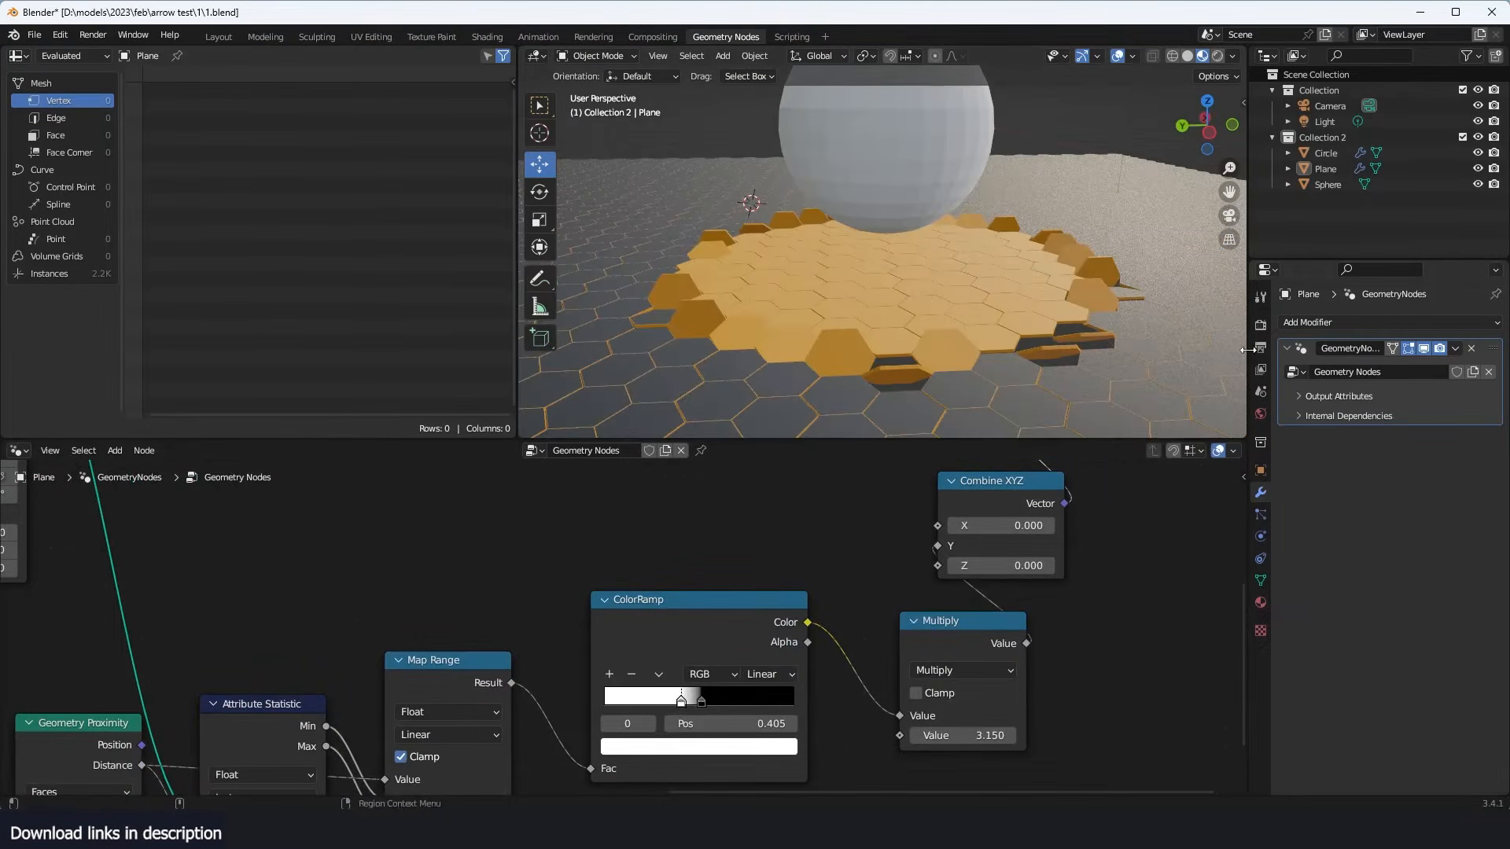
# - Open the scene's render settings and enable Ambient Occlusion with a distance of 1 m
pyautogui.moveTo(1249, 349); pyautogui.dragTo(1253, 349)
pyautogui.click(1267, 351)
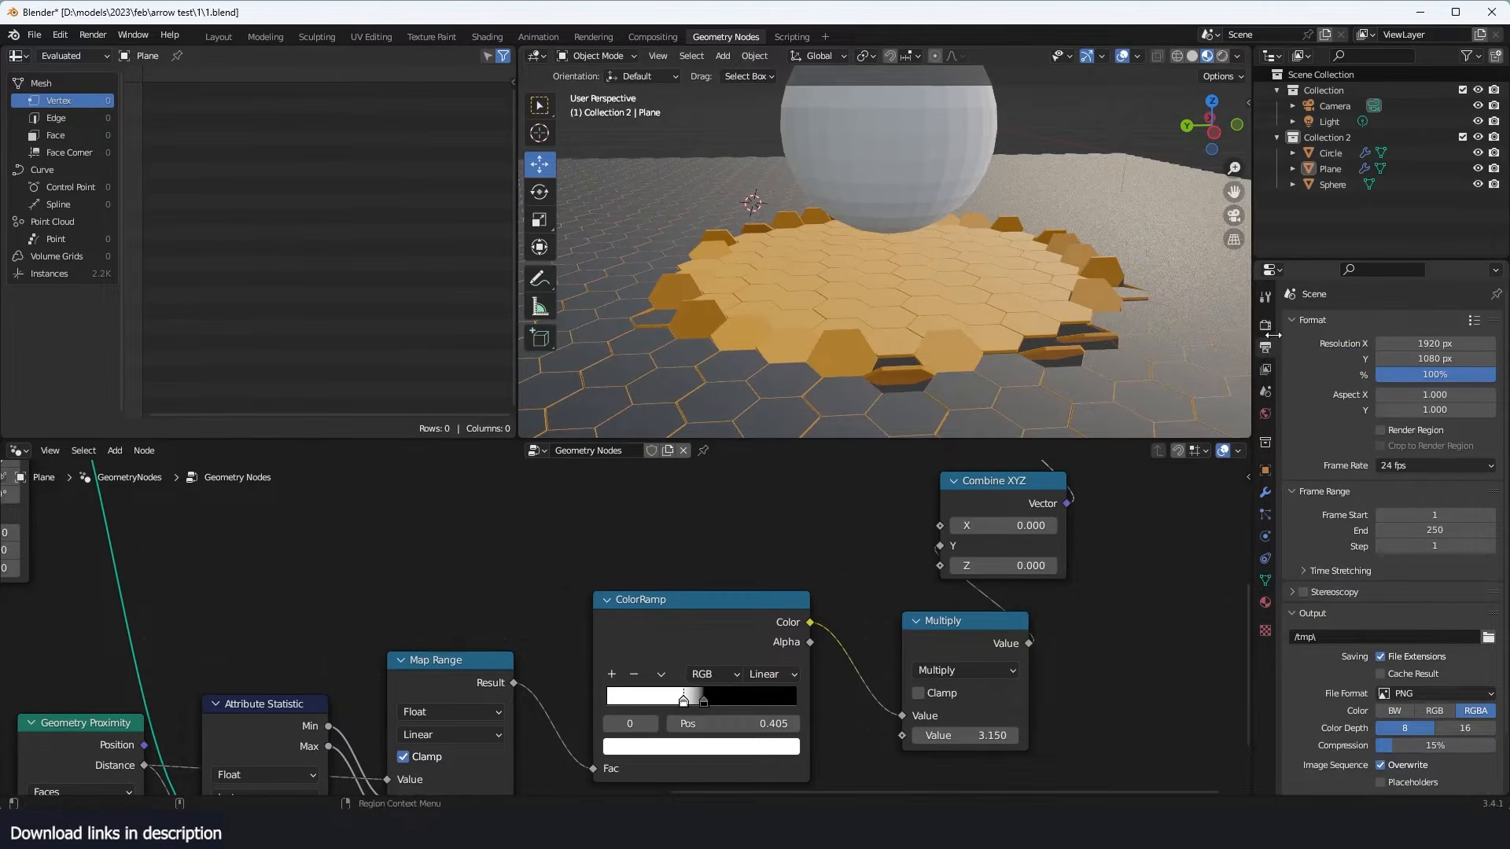
pyautogui.click(1265, 327)
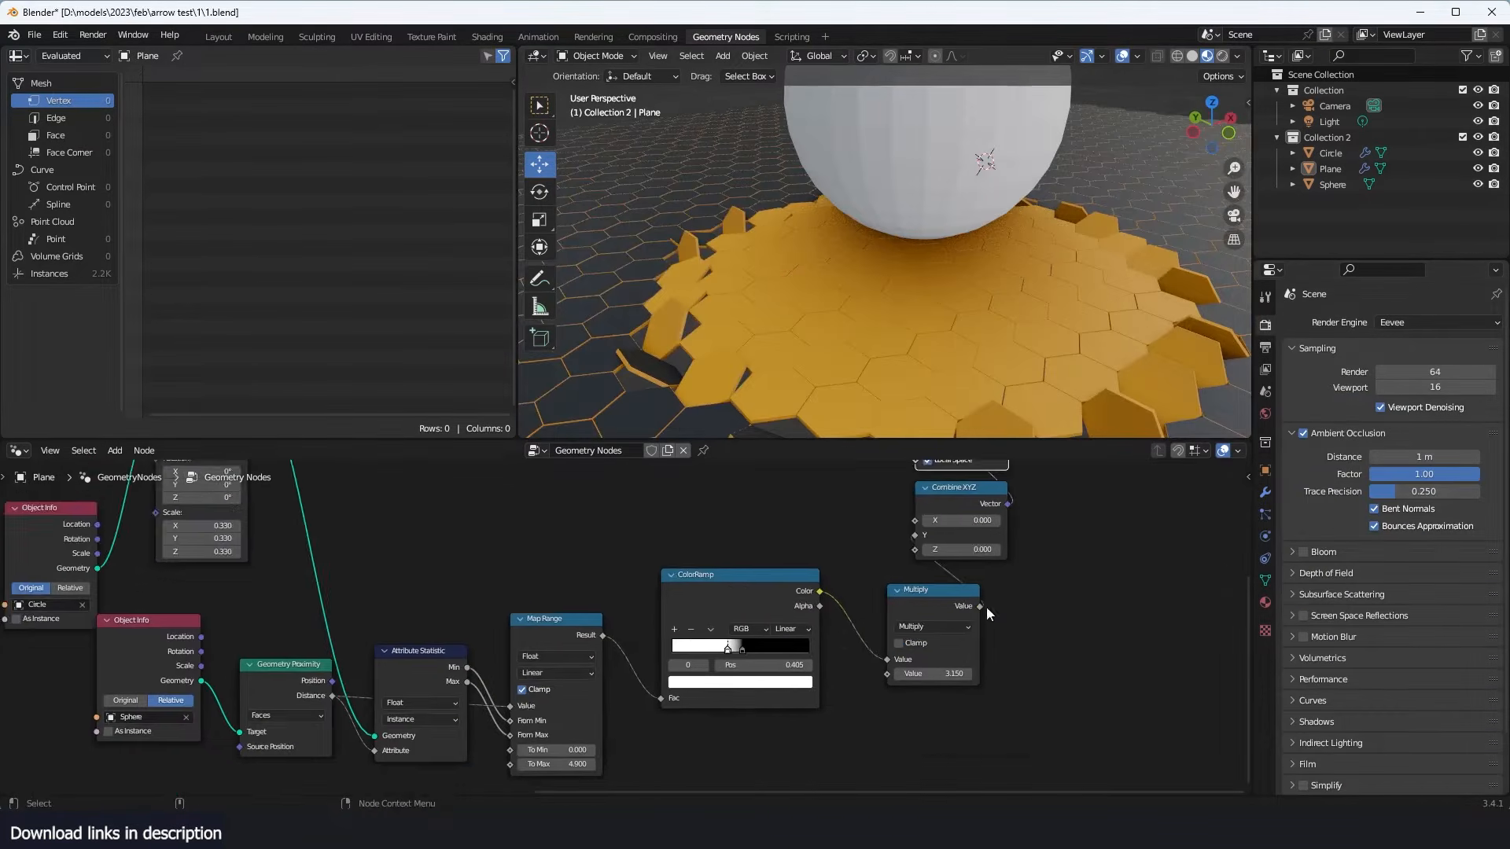
# - Set the Map Range To Max to 5.500 and widen the ColorRamp gradient, placing the white stop at 0.205
pyautogui.moveTo(606, 677); pyautogui.dragTo(827, 603, button='middle')
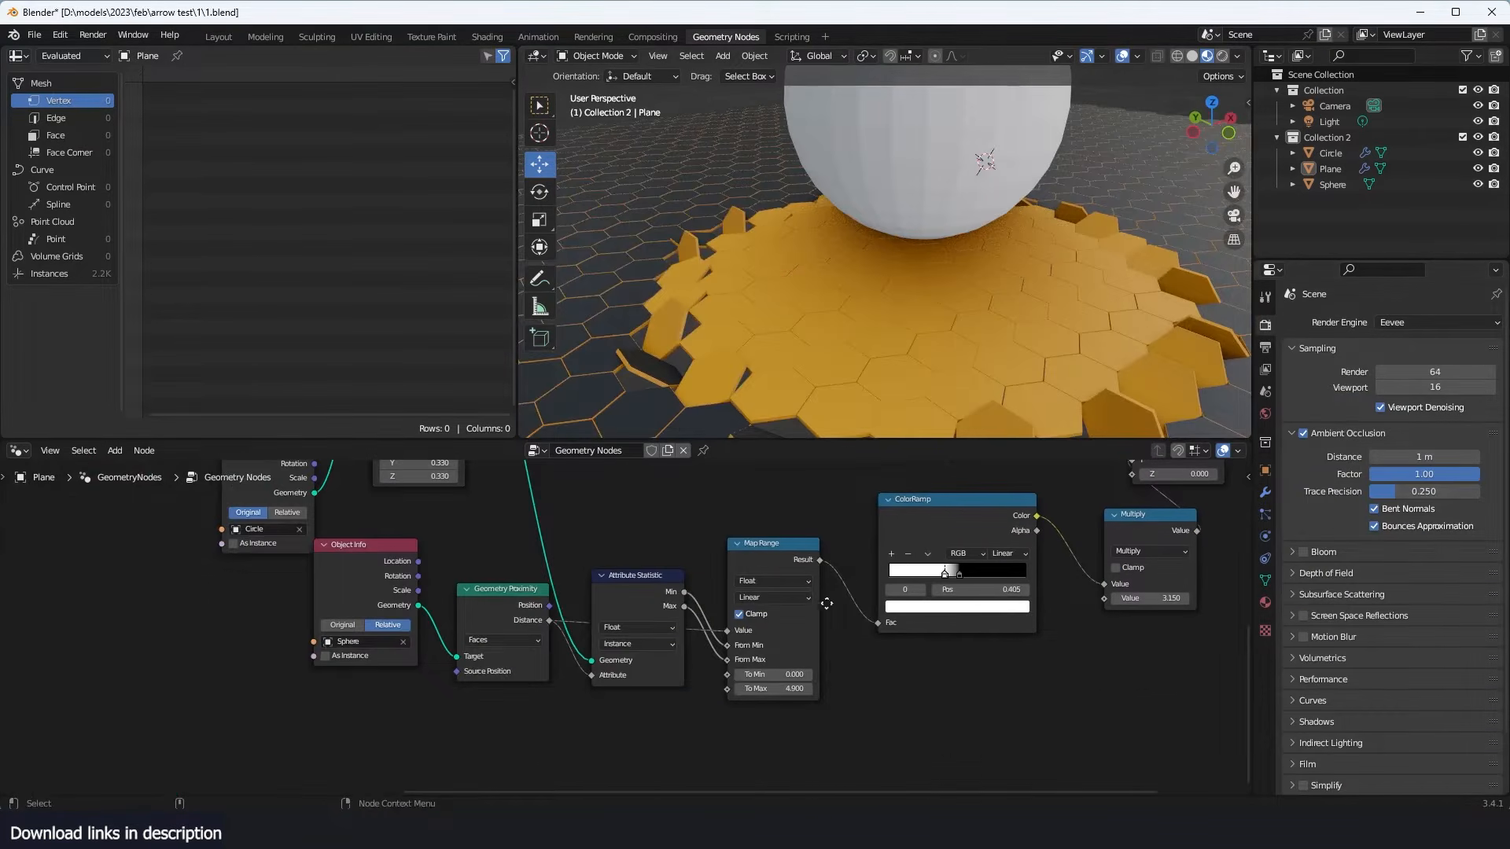
pyautogui.moveTo(775, 689); pyautogui.dragTo(944, 689)
pyautogui.moveTo(944, 689); pyautogui.dragTo(976, 689)
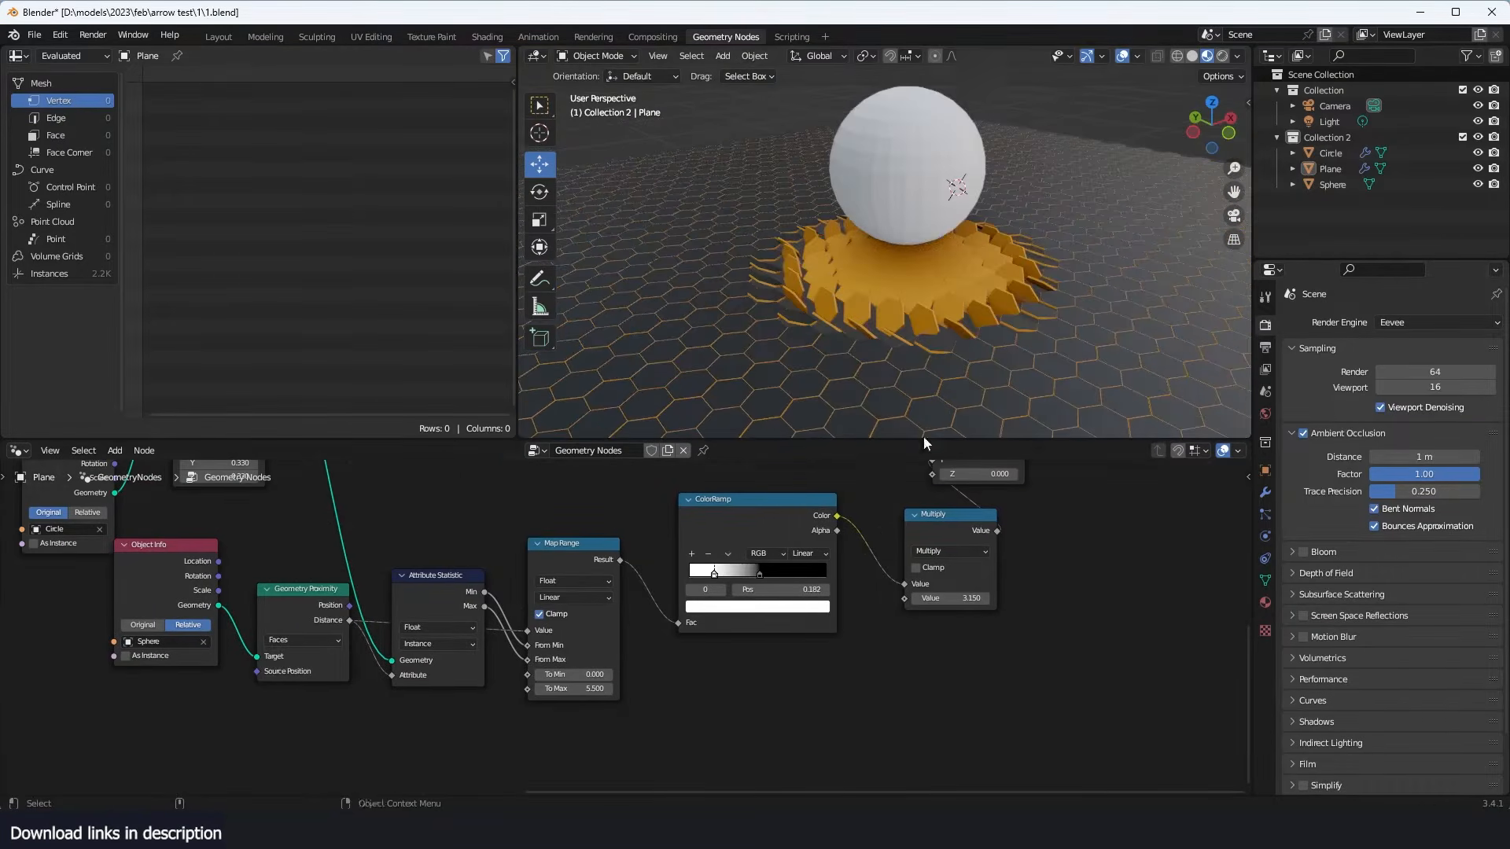
pyautogui.moveTo(753, 574); pyautogui.dragTo(720, 574)
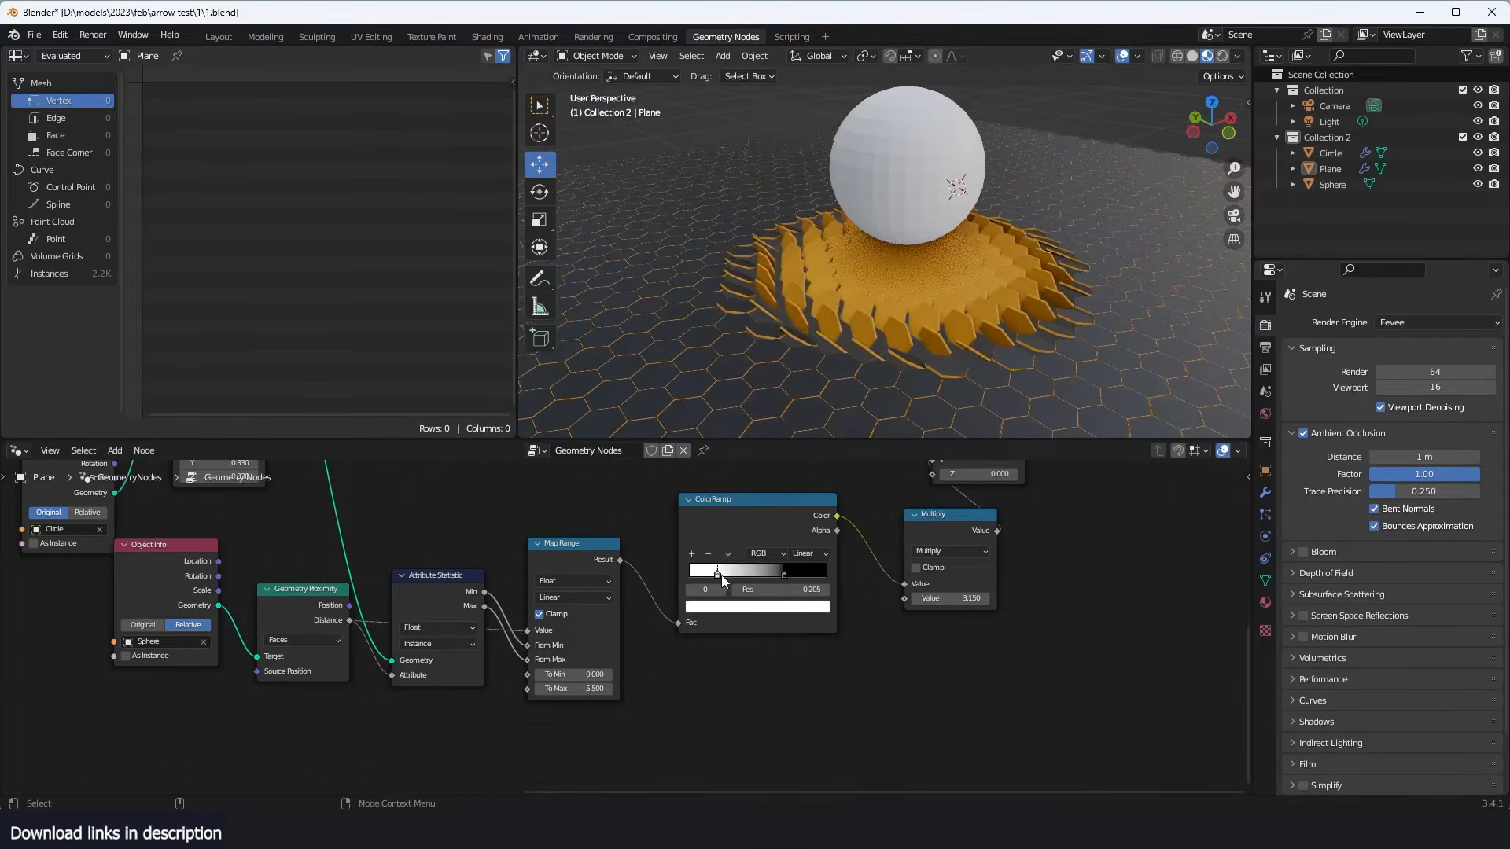
pyautogui.moveTo(871, 276)
pyautogui.mouseDown(button='middle')
pyautogui.moveTo(779, 261)
pyautogui.moveTo(848, 267)
pyautogui.mouseUp(button='middle')
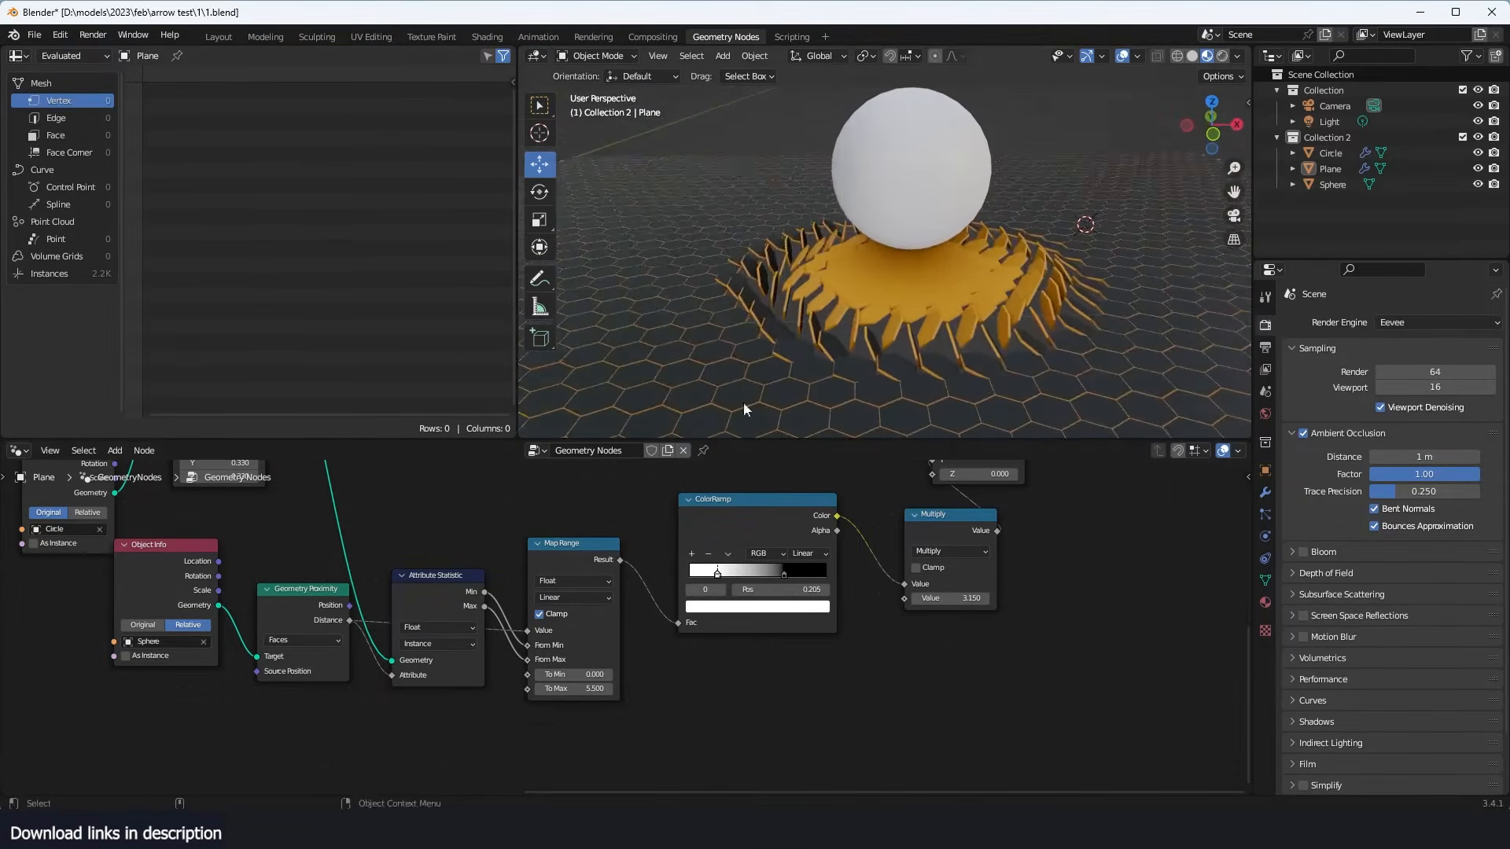
# - Raise the Map Range To Max to 7.000 to shrink the flipped area around the sphere
pyautogui.moveTo(593, 688)
pyautogui.mouseDown()
pyautogui.moveTo(617, 688)
pyautogui.moveTo(567, 688)
pyautogui.moveTo(605, 688)
pyautogui.mouseUp()
pyautogui.scroll(-2, 855, 272)
pyautogui.moveTo(855, 271); pyautogui.dragTo(917, 285, button='middle')
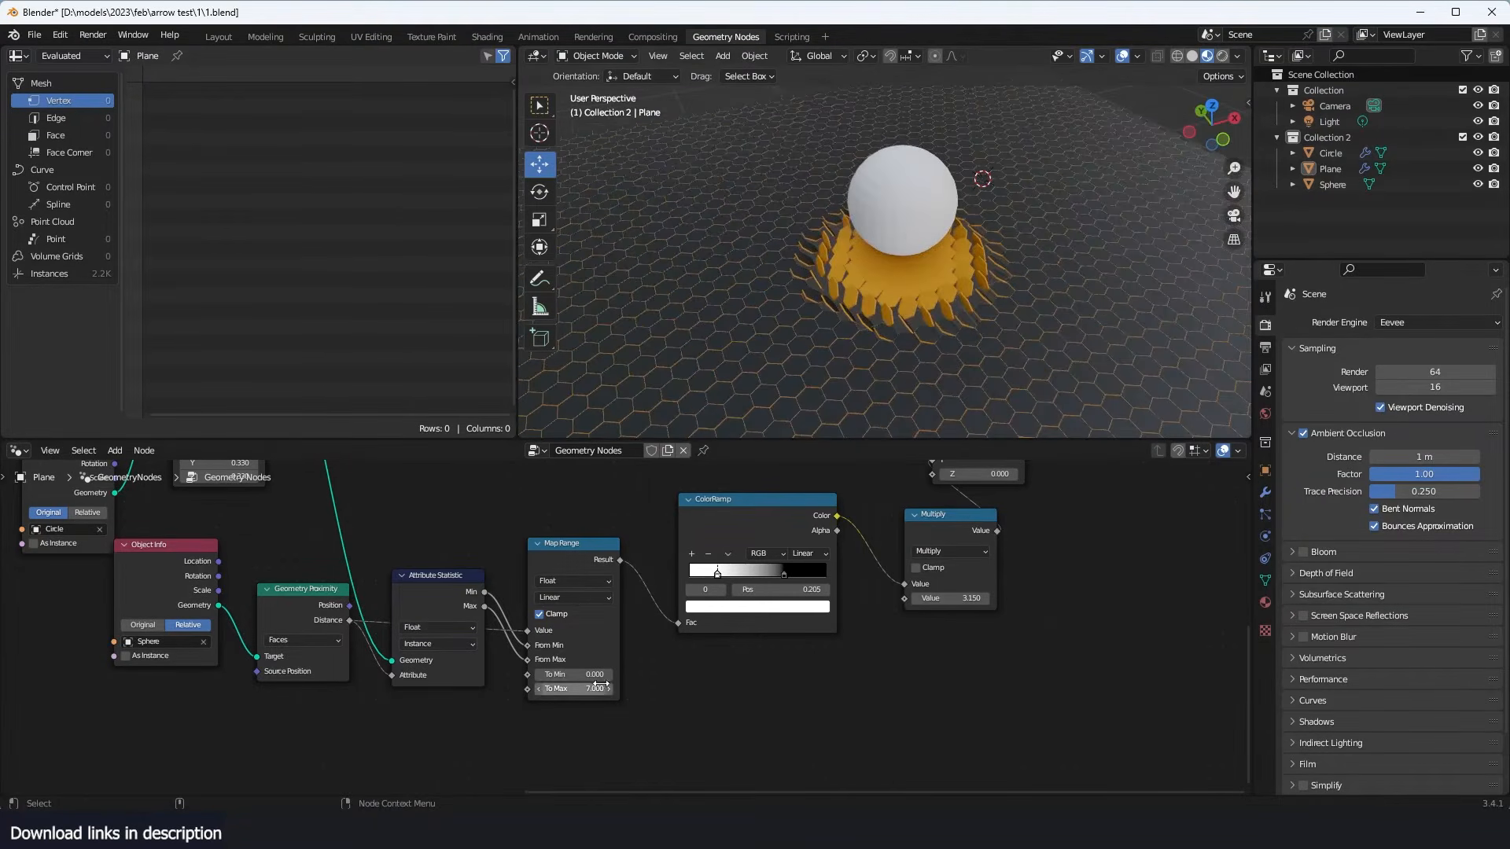
# - Lower the Map Range To Max to 1.800 and inspect the flipped tiles around the sphere from several angles, including top view
pyautogui.moveTo(596, 688); pyautogui.dragTo(555, 688)
pyautogui.scroll(-2, 913, 315)
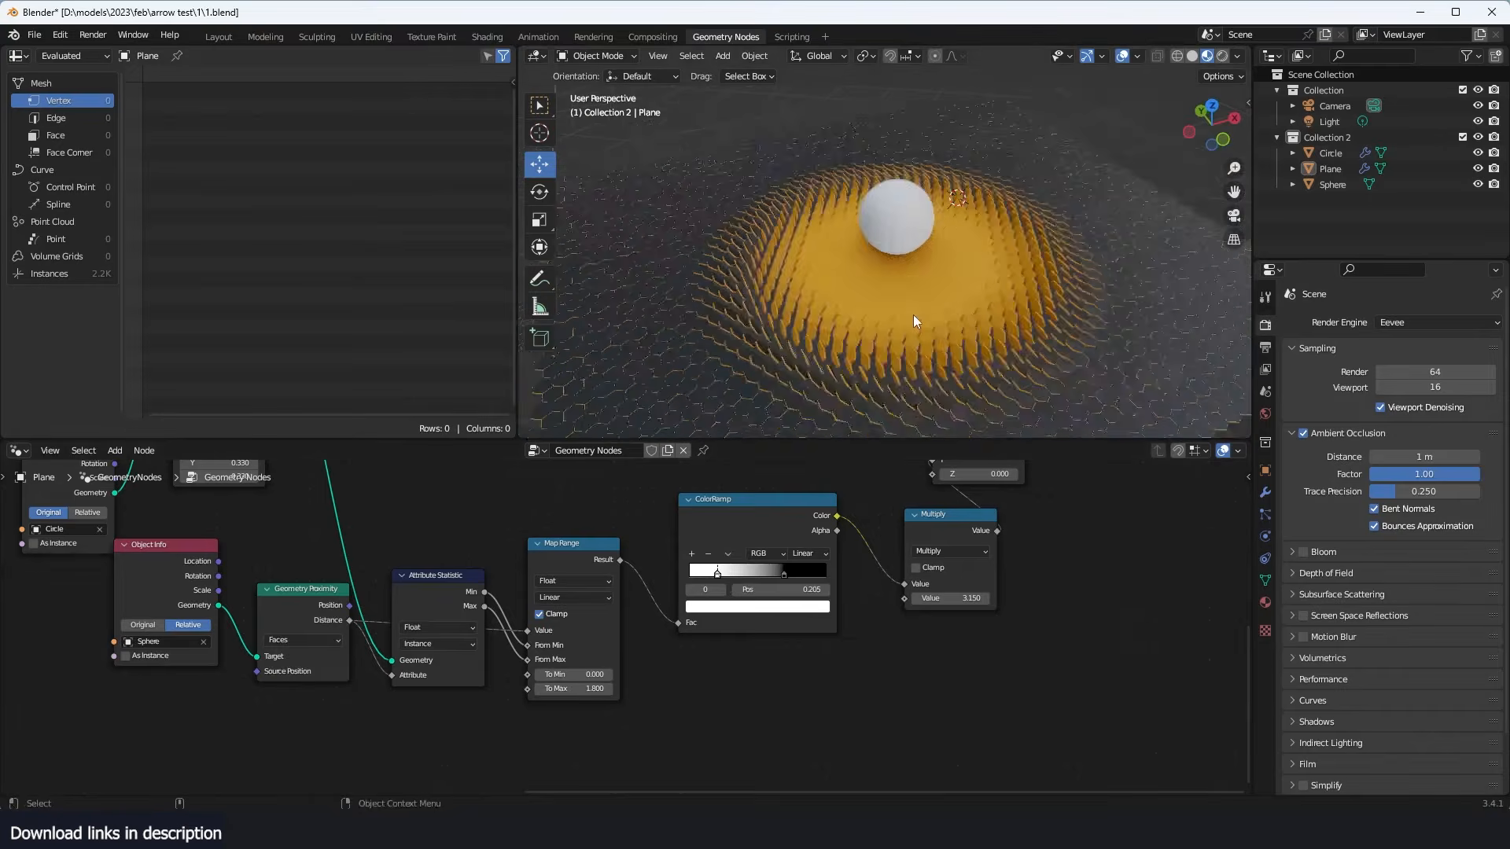
pyautogui.moveTo(912, 315); pyautogui.dragTo(1049, 406, button='middle')
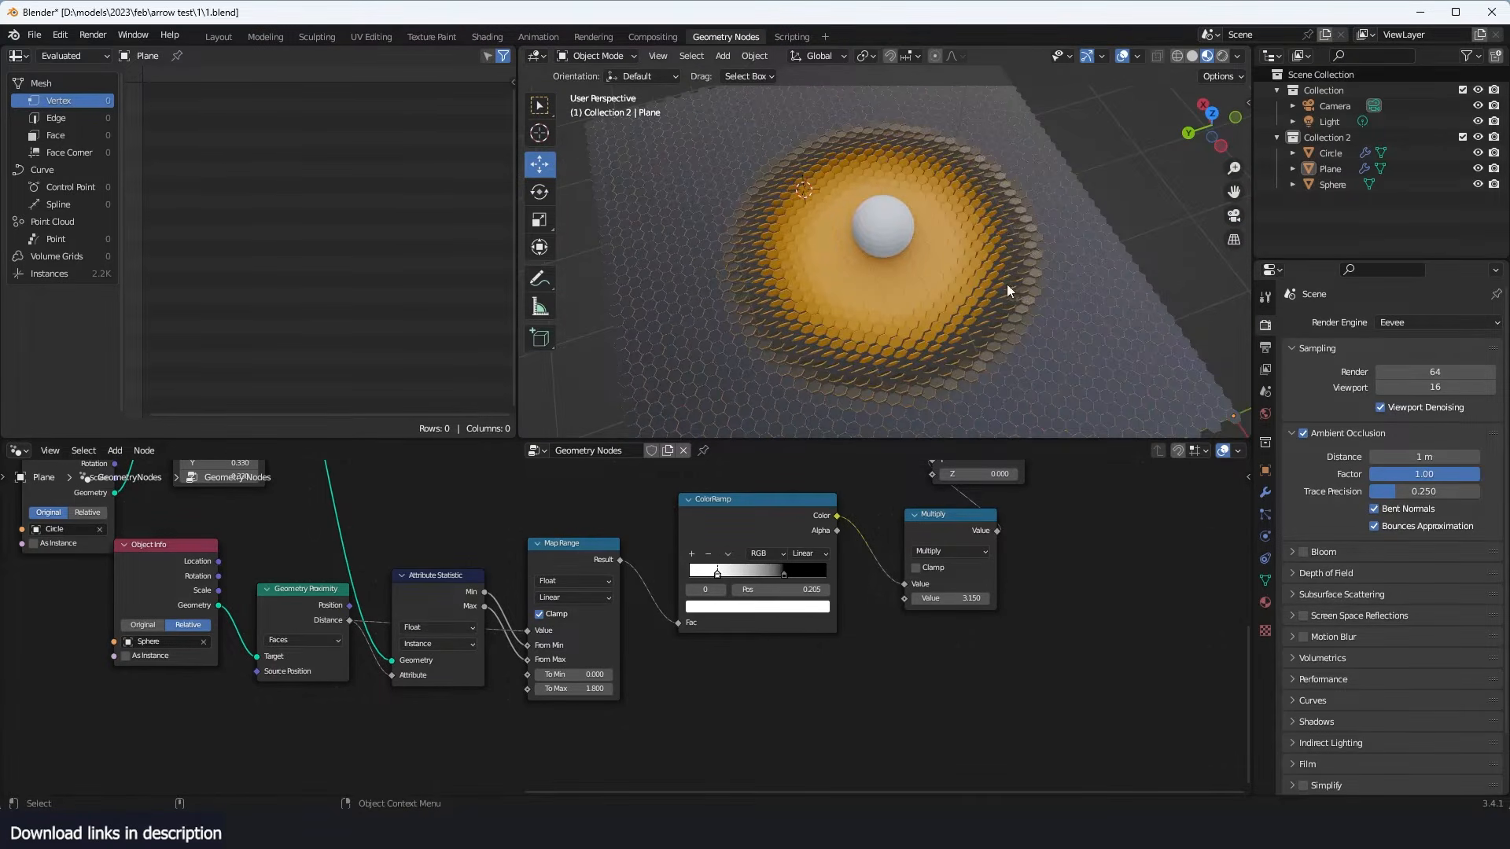
pyautogui.scroll(2, 1007, 290)
pyautogui.moveTo(847, 266); pyautogui.dragTo(1034, 254, button='middle')
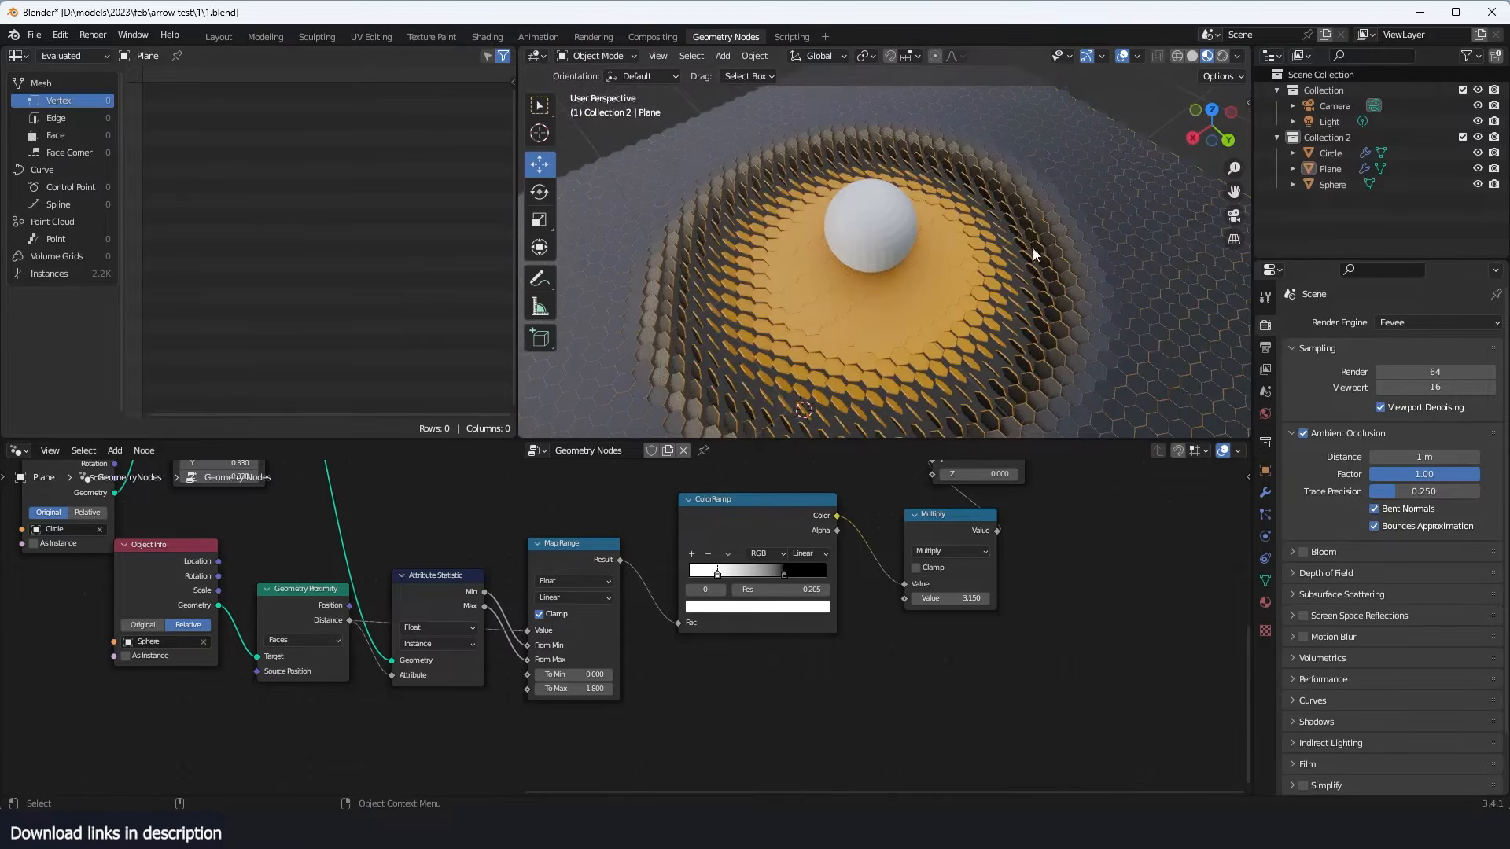
pyautogui.moveTo(872, 219); pyautogui.dragTo(1030, 284, button='middle')
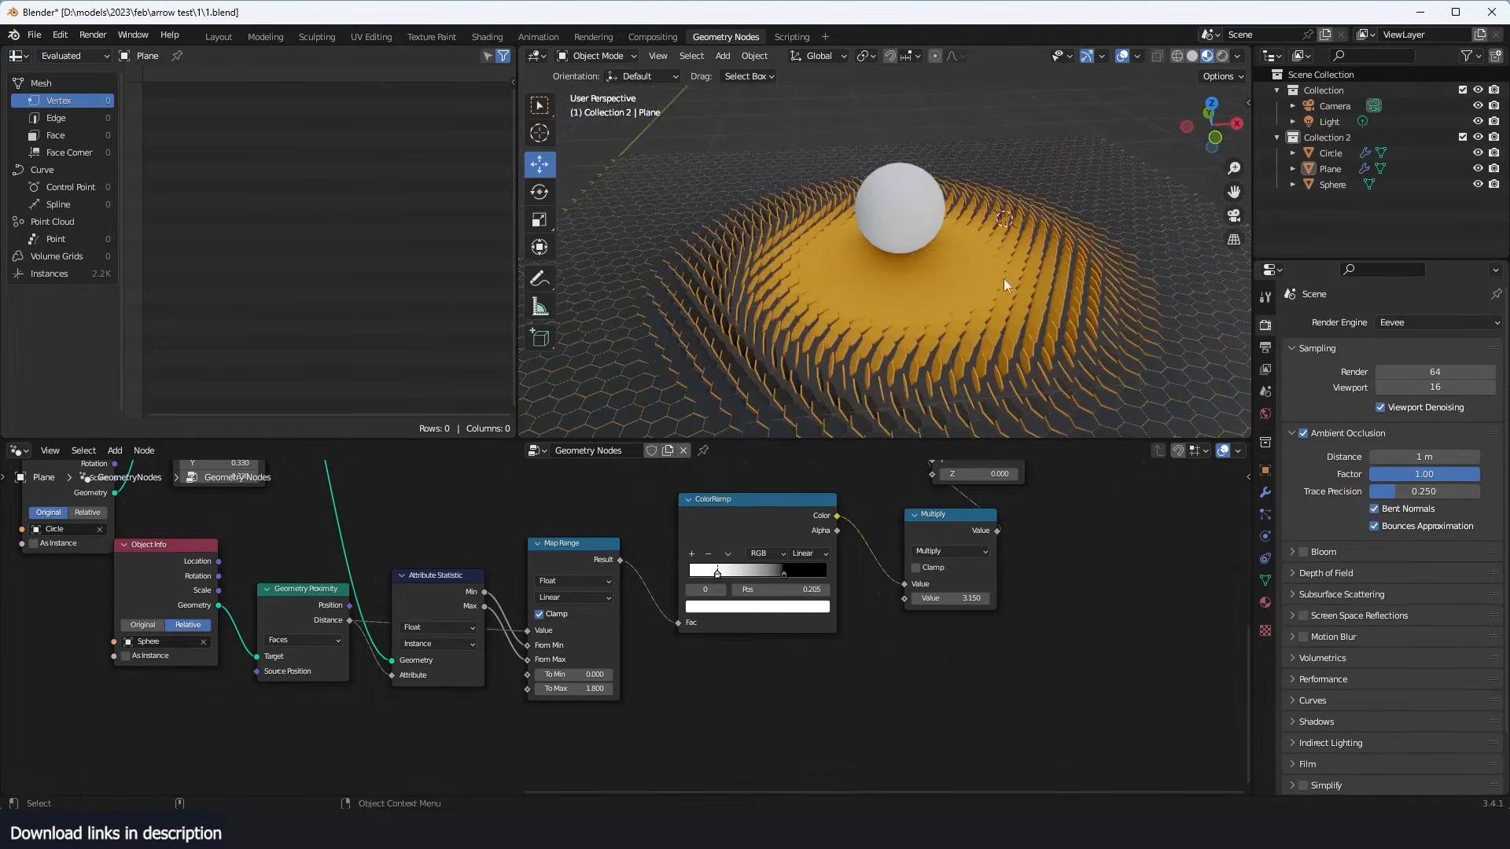
pyautogui.press('KP_7')
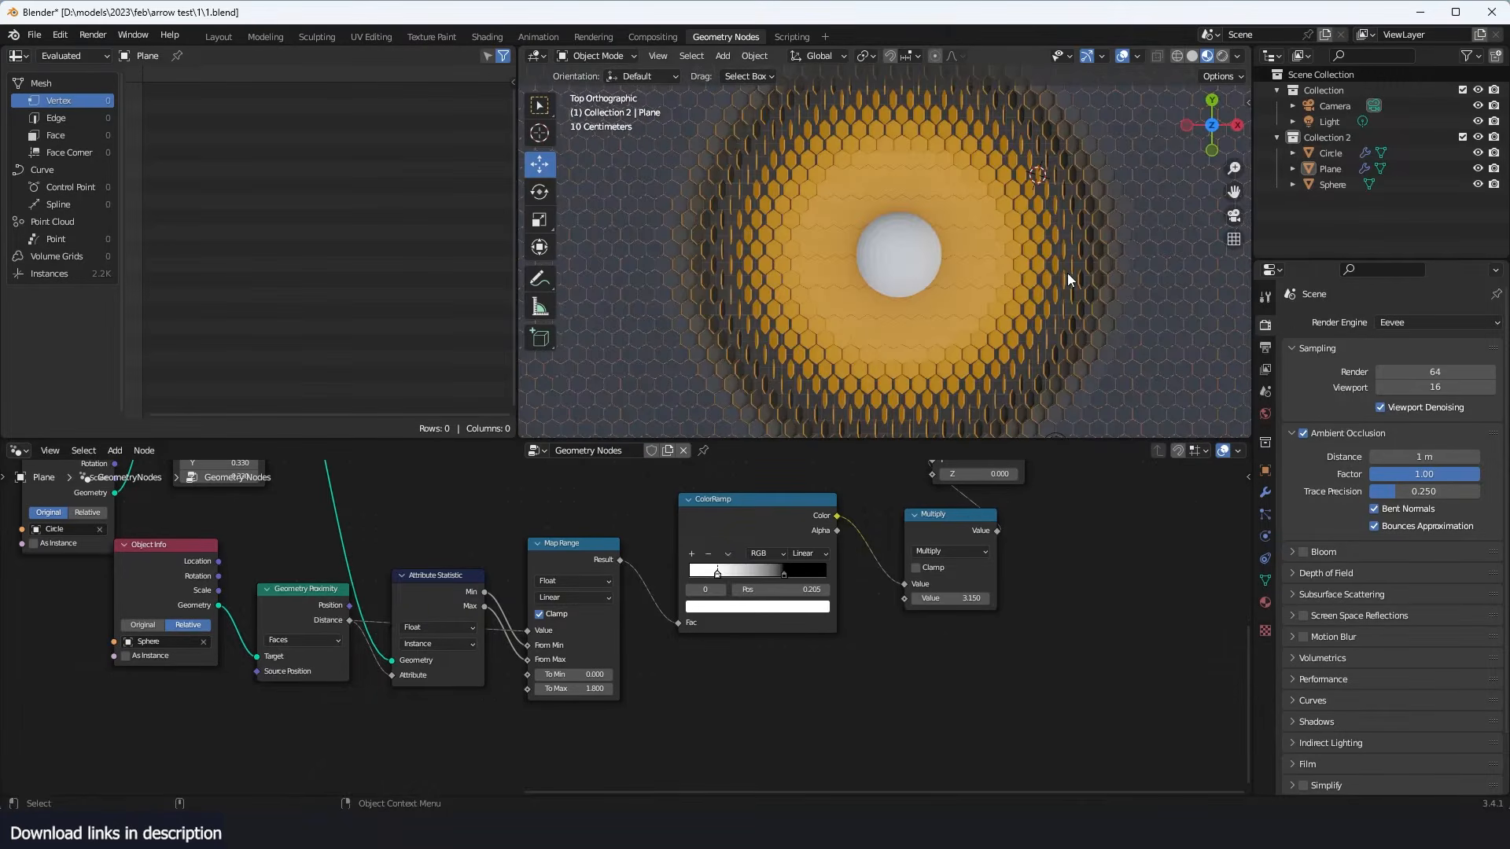
pyautogui.scroll(-2, 1008, 632)
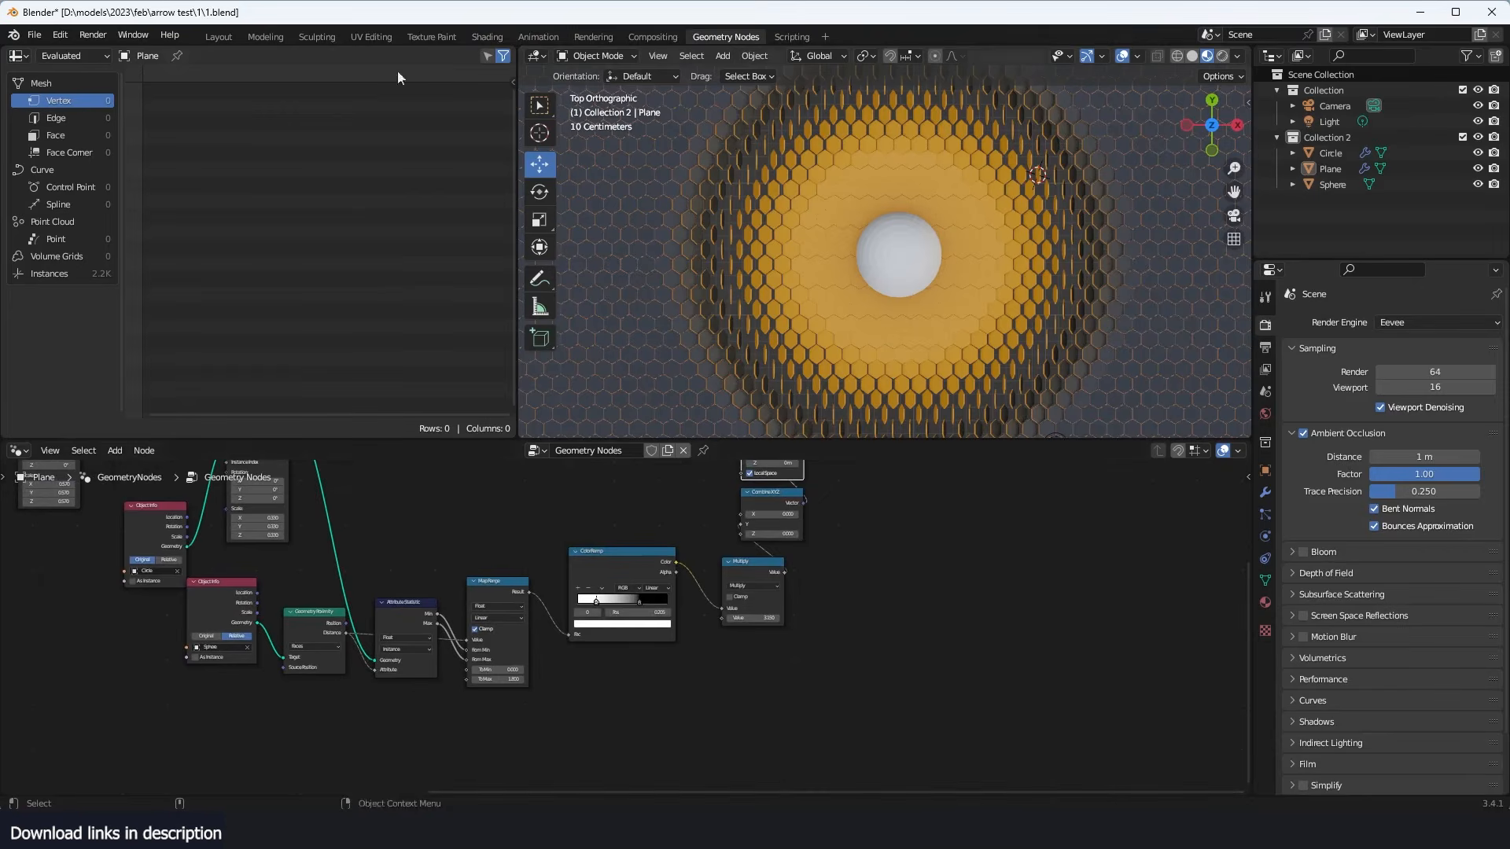
pyautogui.click(94, 35)
pyautogui.click(118, 115)
pyautogui.press('Escape')
# - Switch to the open arrow test test.blend project and play back its rendered animation
pyautogui.click(338, 775)
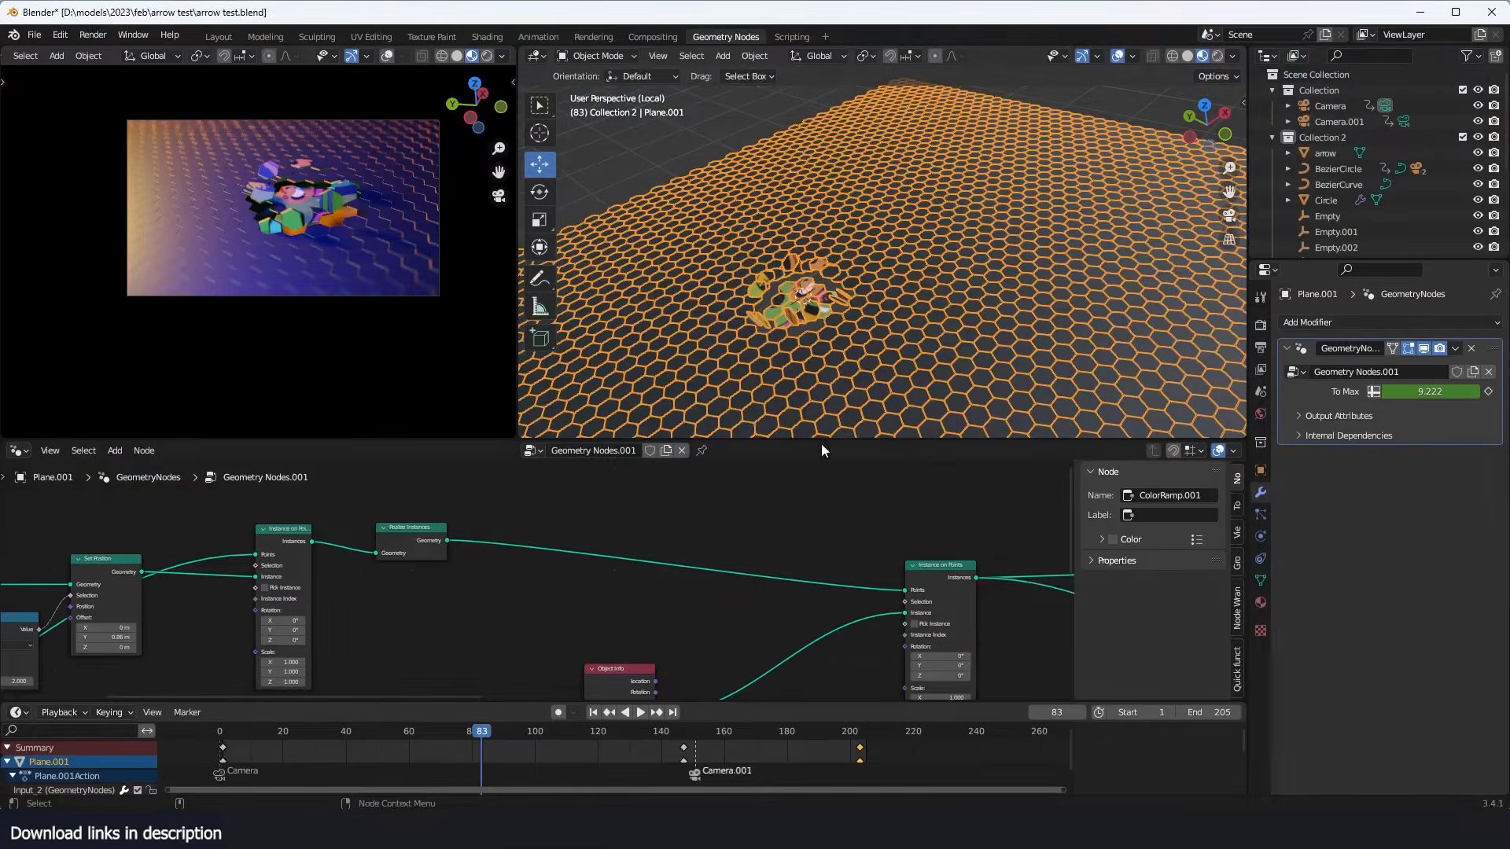
pyautogui.click(93, 35)
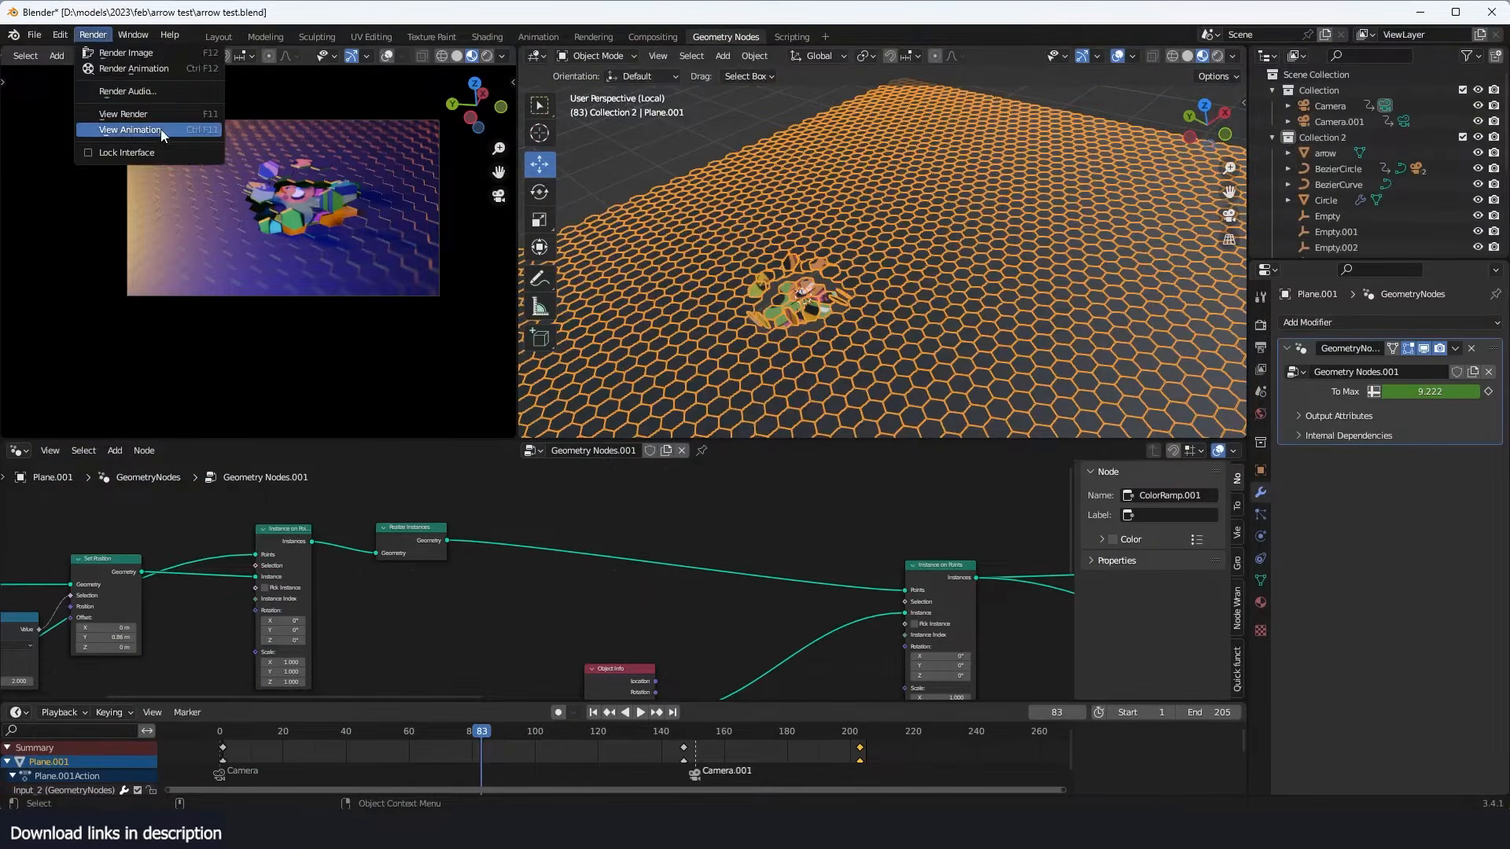
pyautogui.click(118, 129)
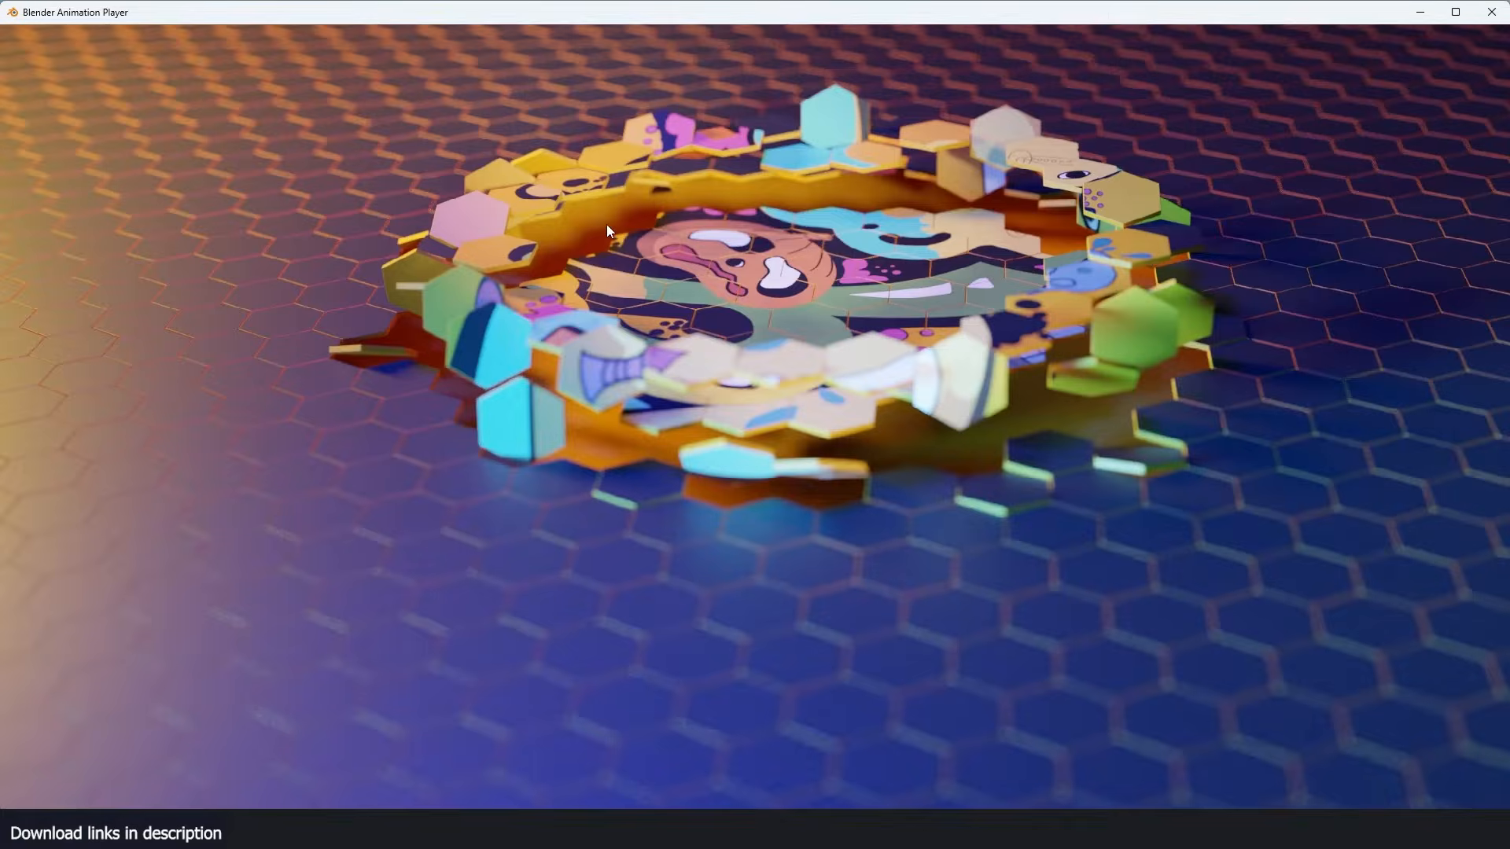
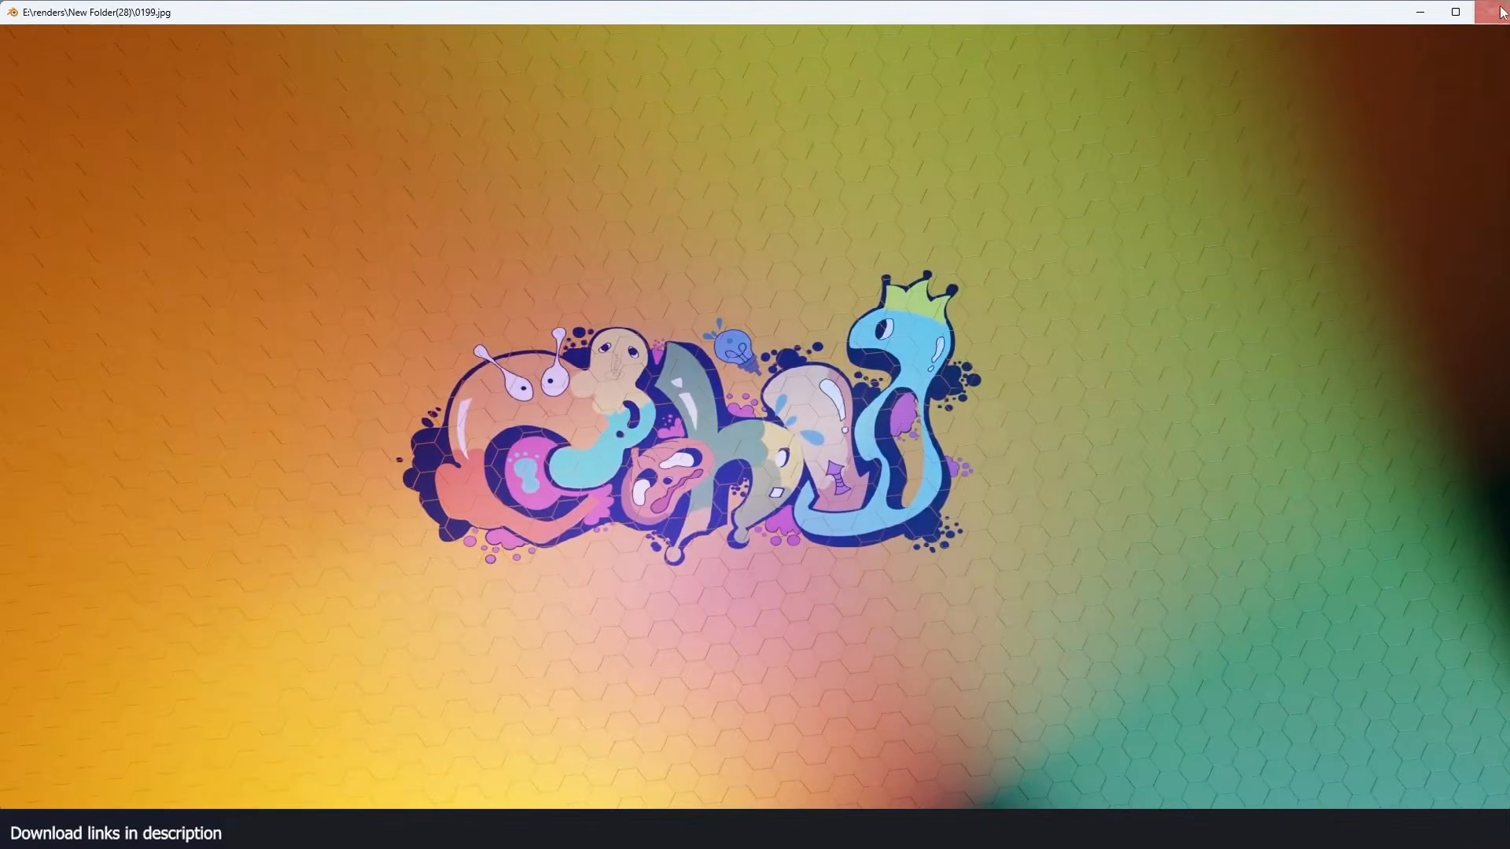
# - Close the rendered animation and return to the hexagon node tree in the 1.blend project
pyautogui.click(1499, 16)
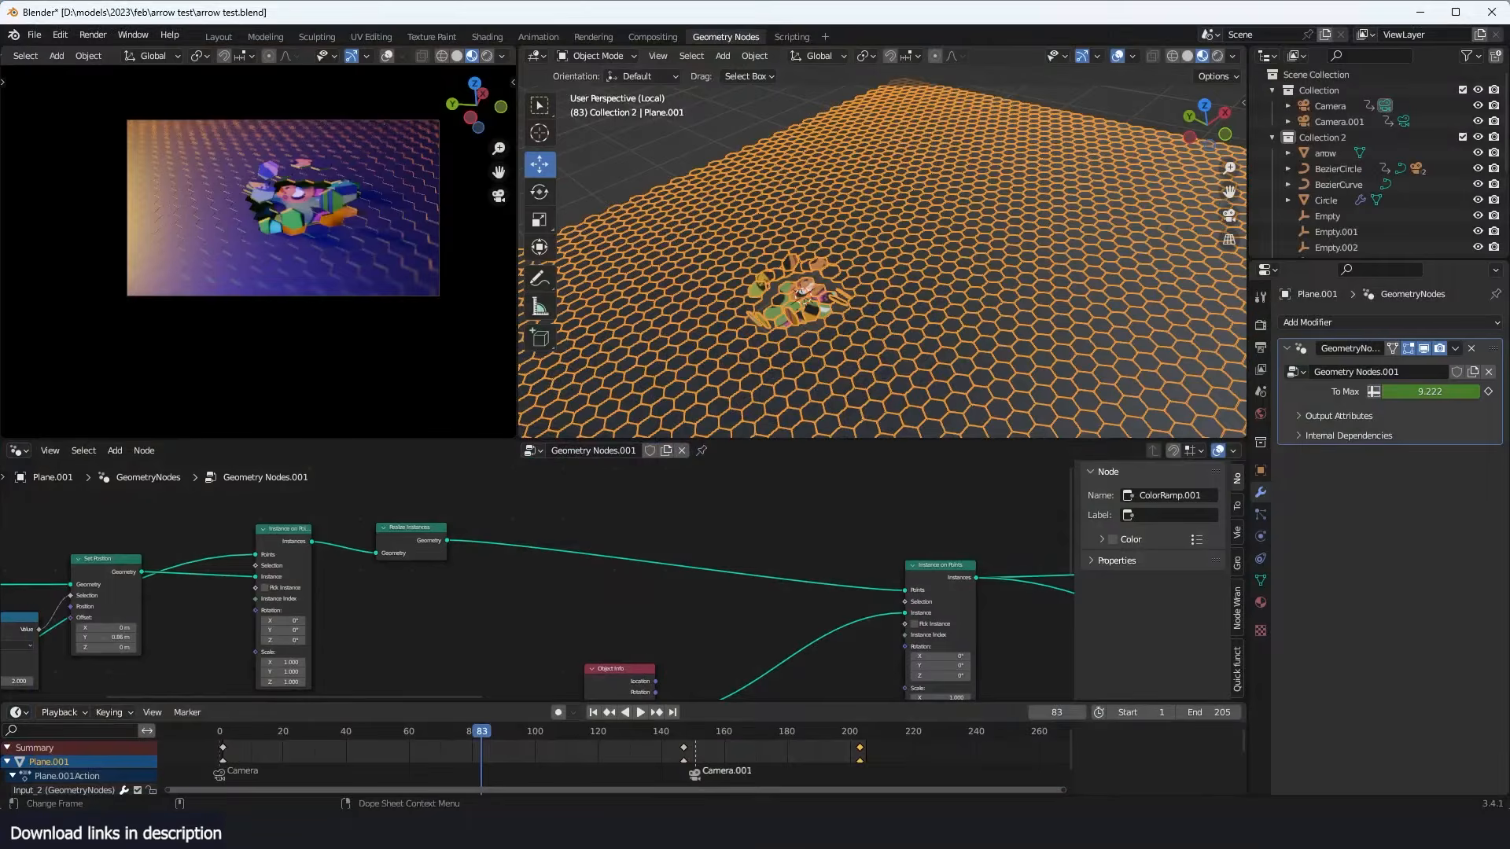
pyautogui.click(505, 775)
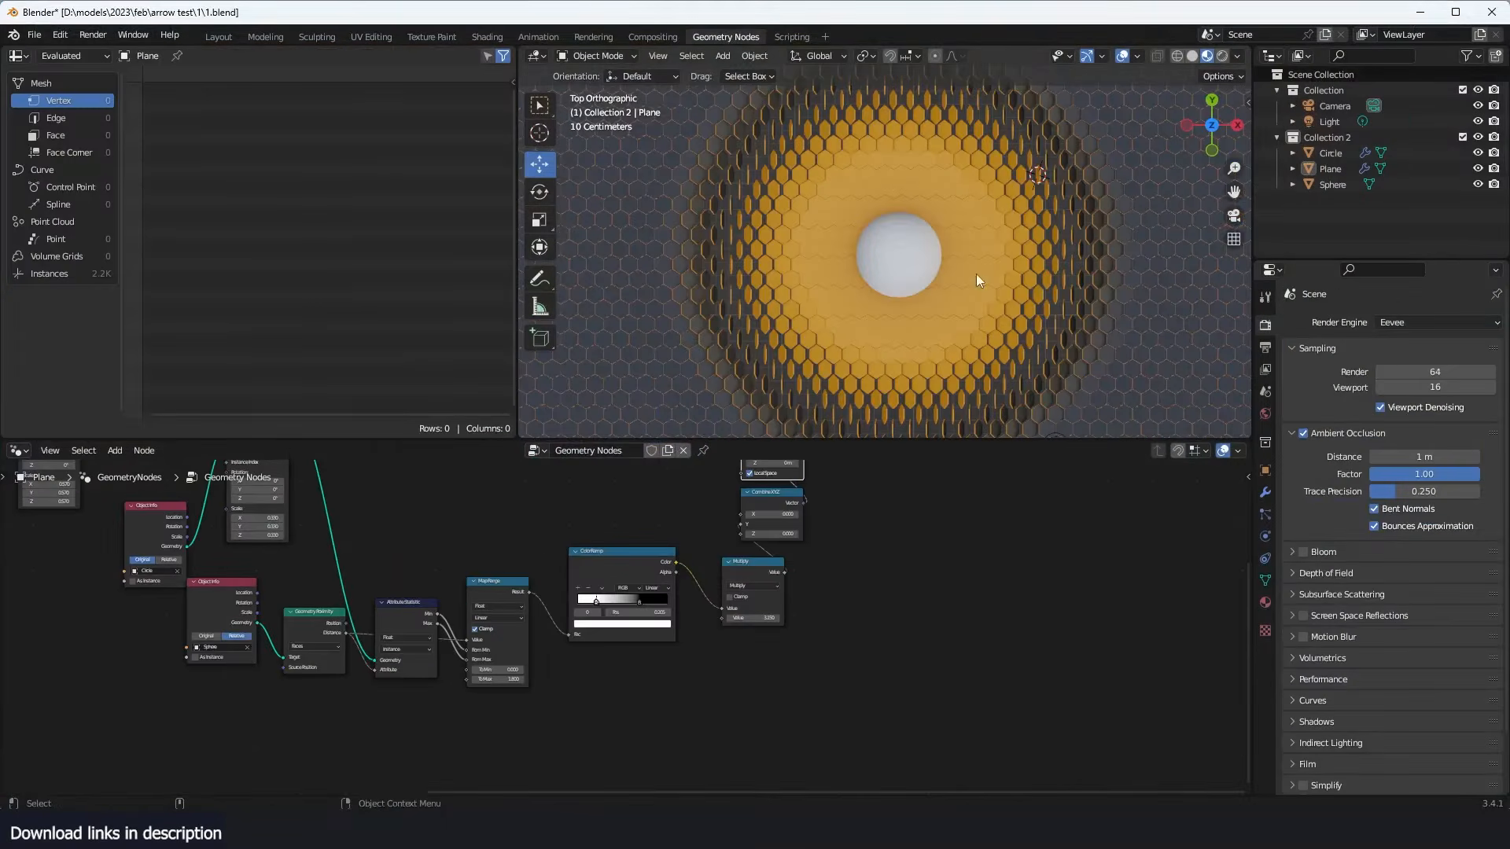
pyautogui.moveTo(761, 694); pyautogui.dragTo(785, 695, button='middle')
pyautogui.scroll(2, 784, 692)
pyautogui.moveTo(794, 548); pyautogui.dragTo(842, 542)
pyautogui.scroll(1, 629, 708)
pyautogui.moveTo(620, 741); pyautogui.dragTo(662, 693, button='middle')
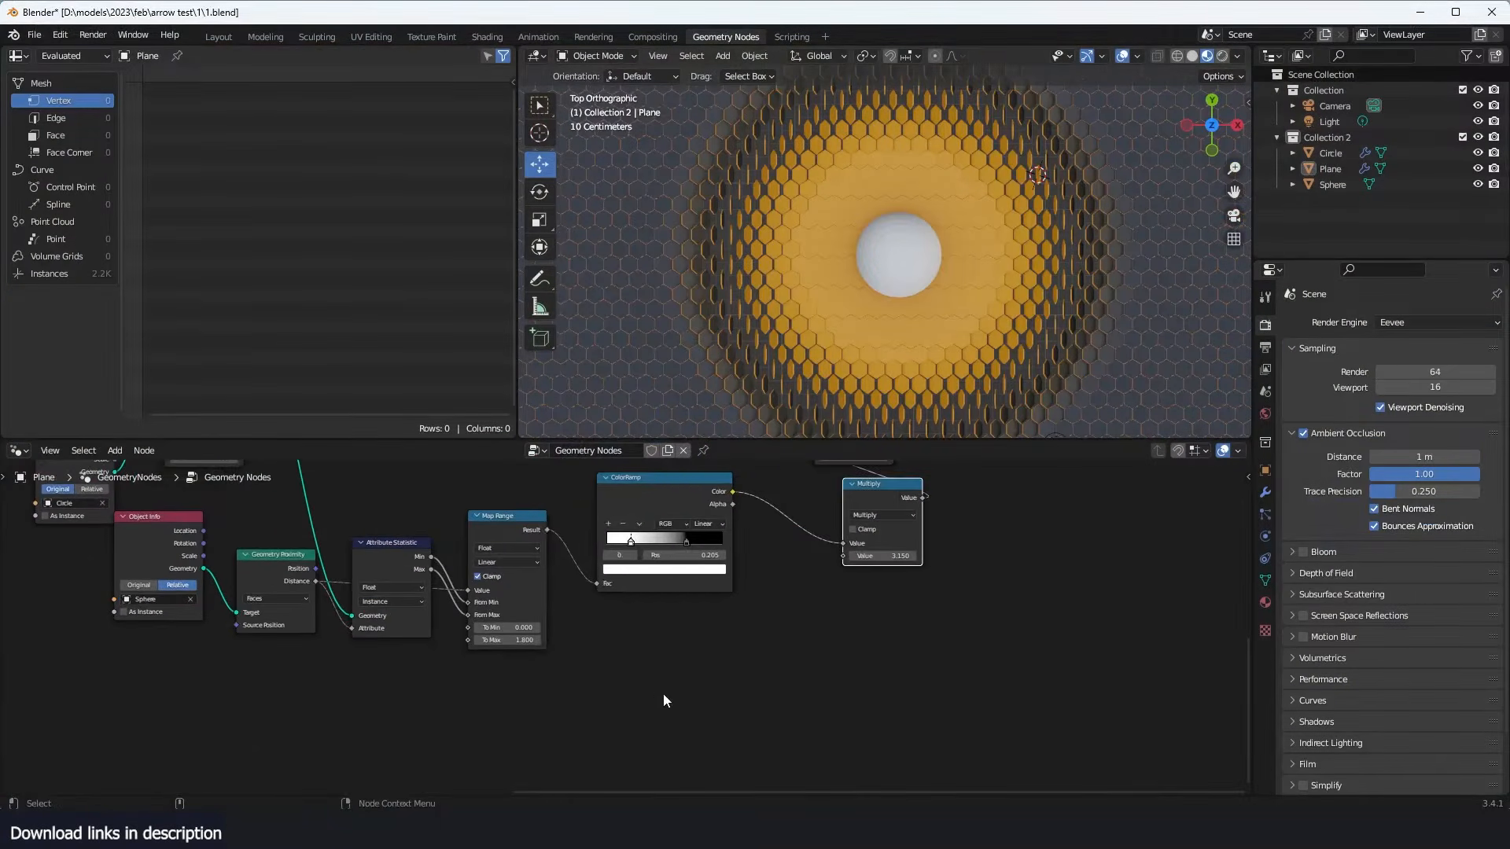
# - Add a Noise Texture node below the ColorRamp
pyautogui.hotkey('shift', 'a')
pyautogui.click(618, 438)
pyautogui.write('npoi')
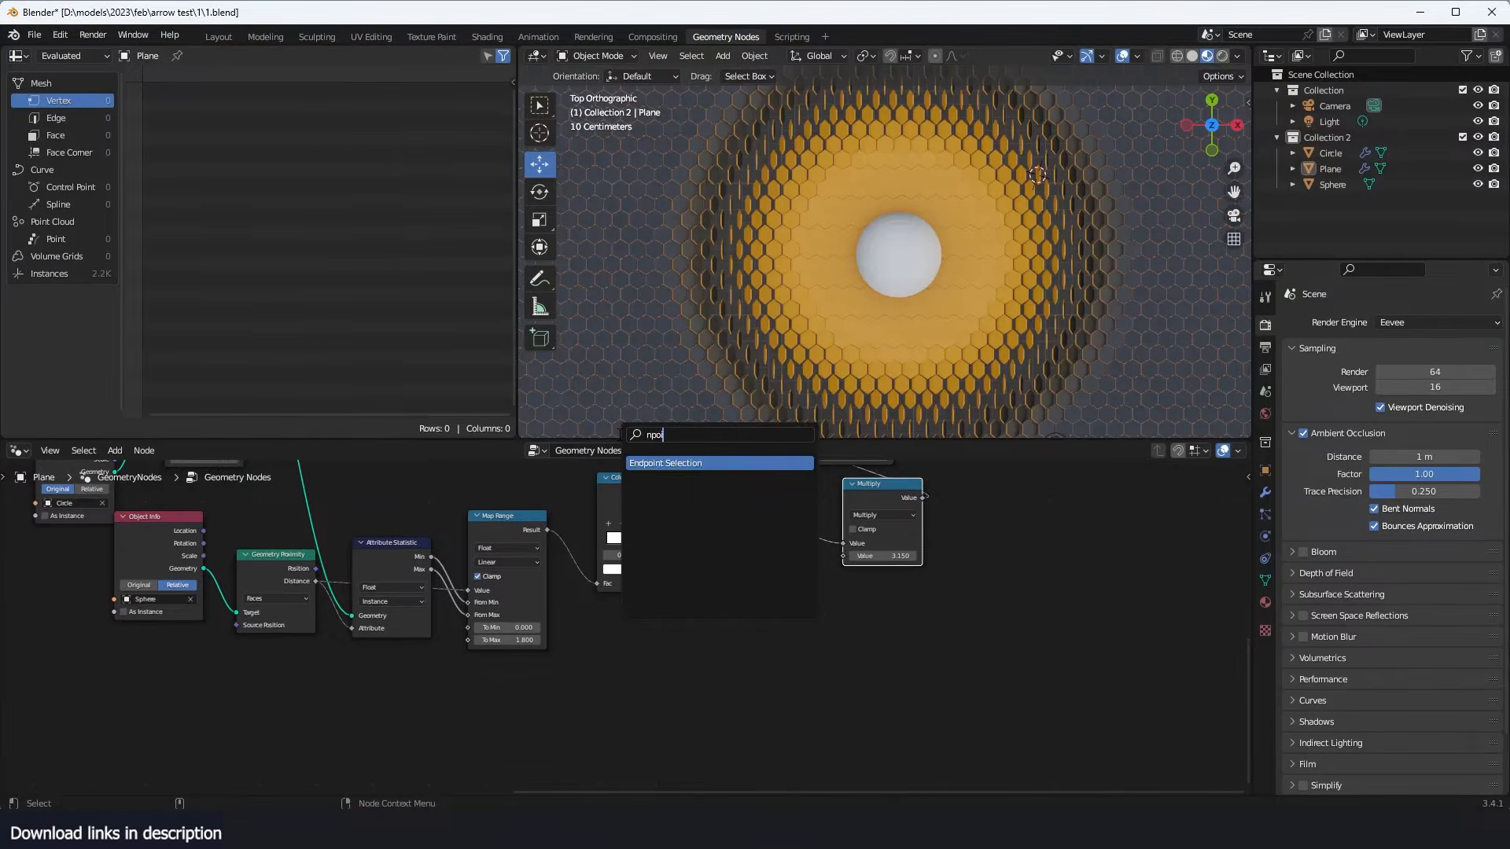
pyautogui.press('BackSpace')
pyautogui.press('BackSpace')
pyautogui.press('BackSpace')
pyautogui.write('osi')
pyautogui.press('BackSpace')
pyautogui.press('BackSpace')
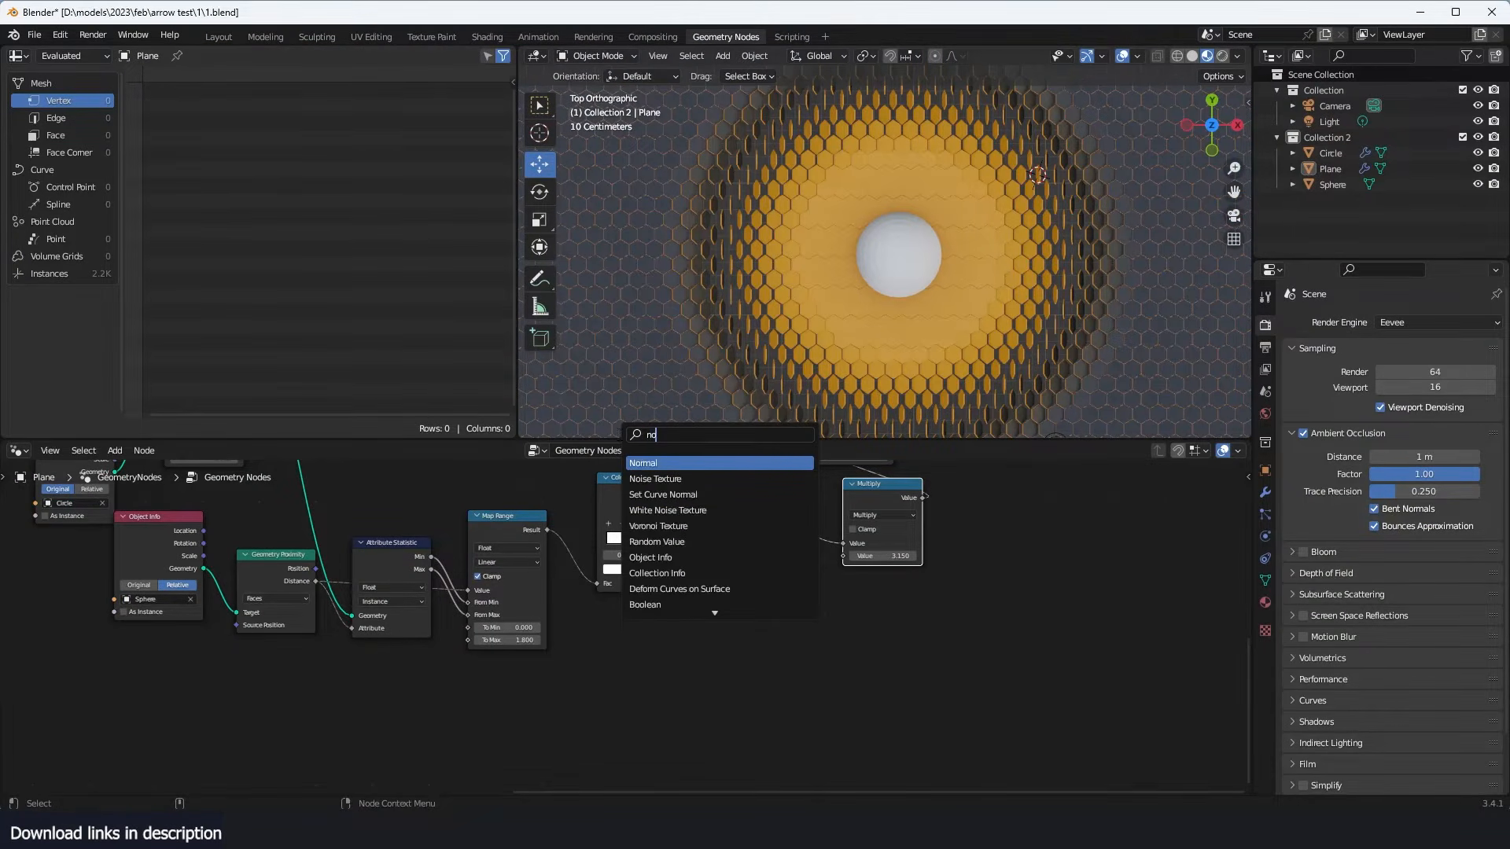
pyautogui.press('Down')
pyautogui.press('Return')
pyautogui.click(607, 644)
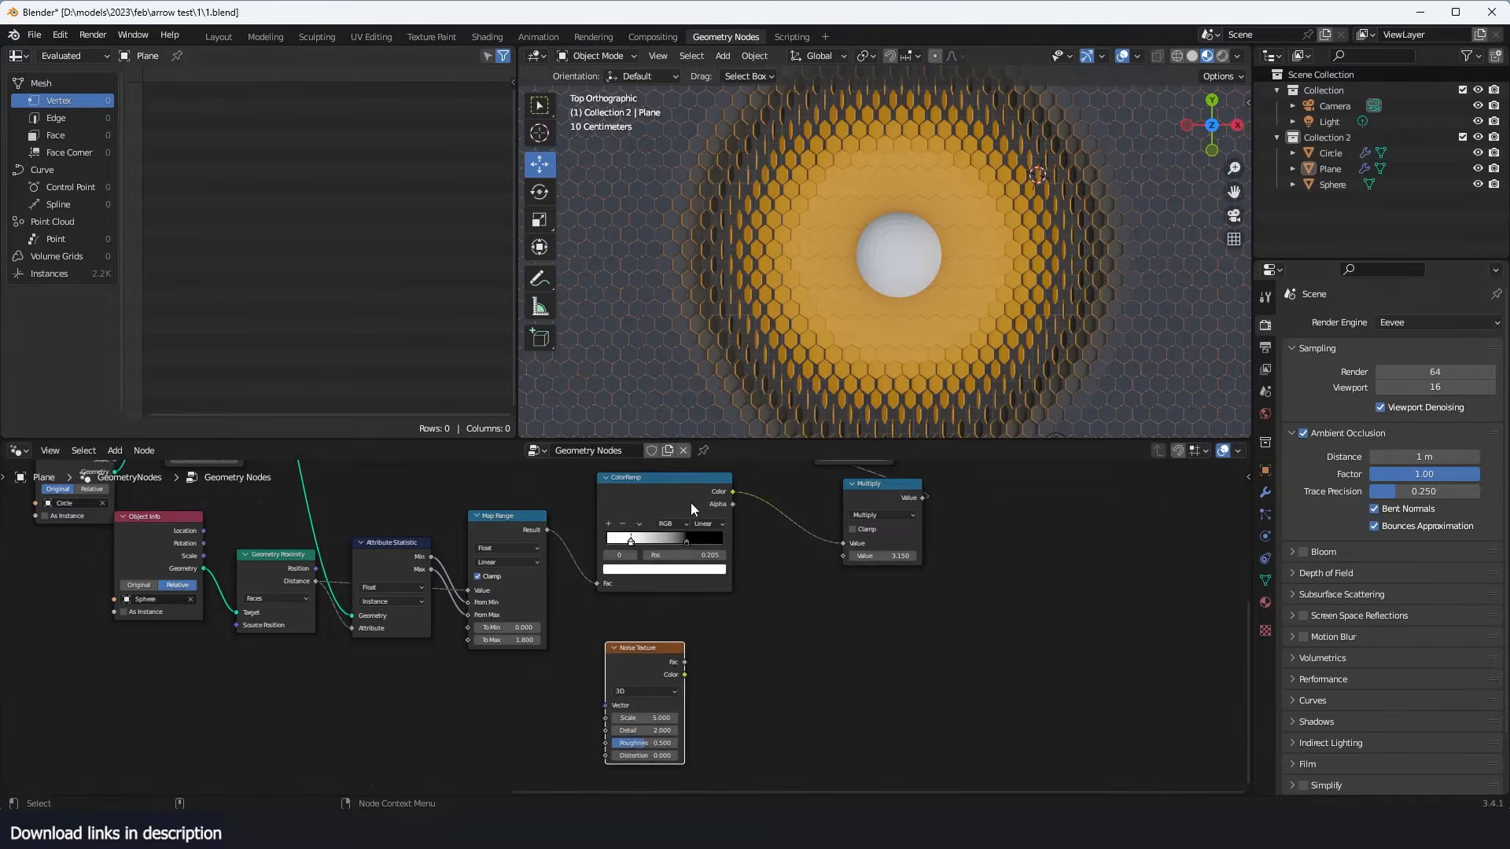
# - Move the Multiply node aside and add a Mix node between the ColorRamp and Multiply nodes
pyautogui.moveTo(887, 501); pyautogui.dragTo(966, 501)
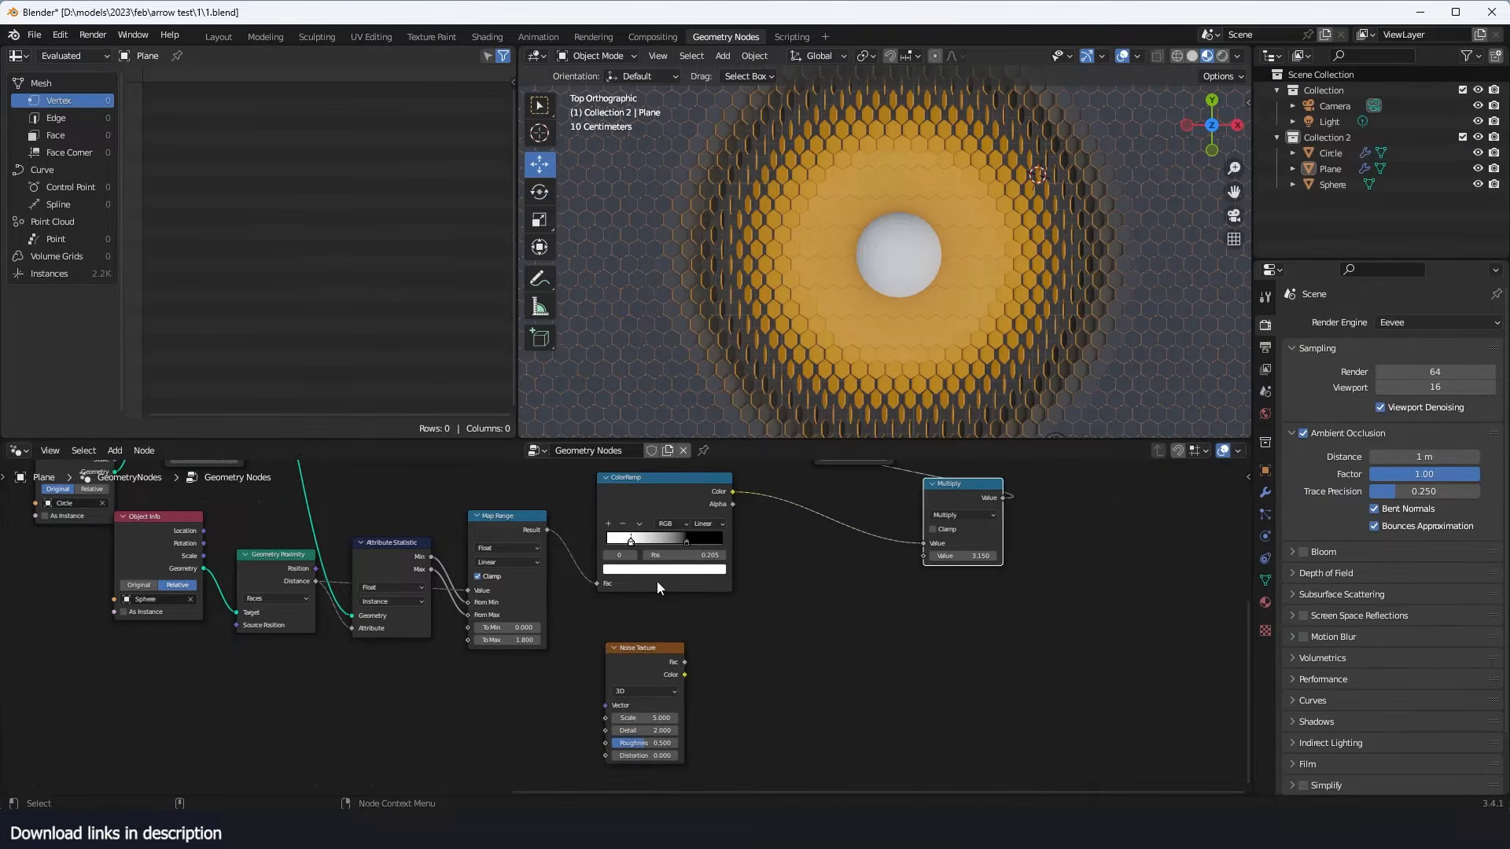
pyautogui.hotkey('shift', 'a')
pyautogui.click(734, 439)
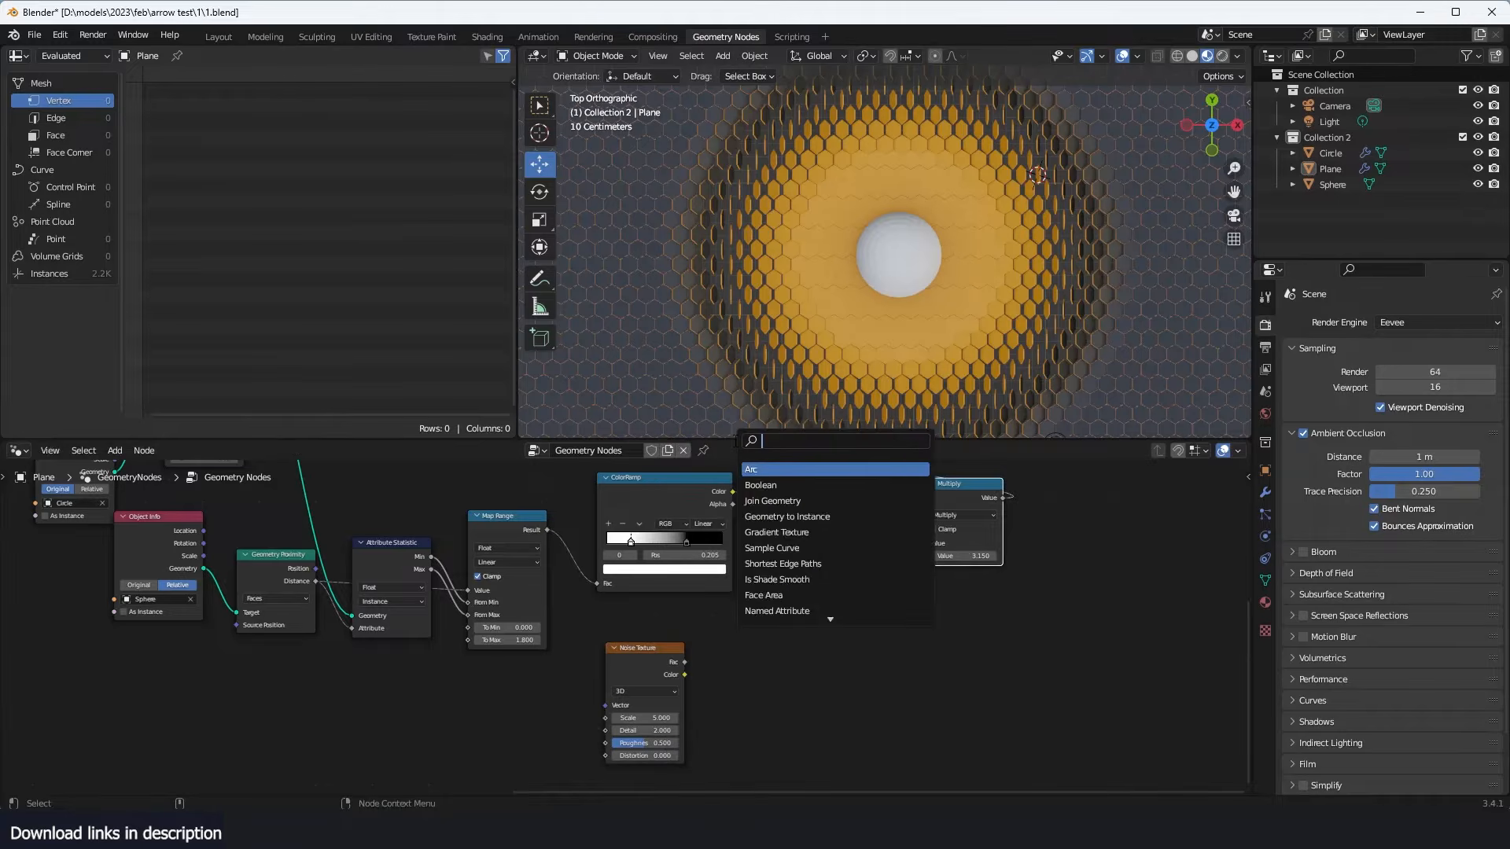
pyautogui.write('mix')
pyautogui.click(765, 470)
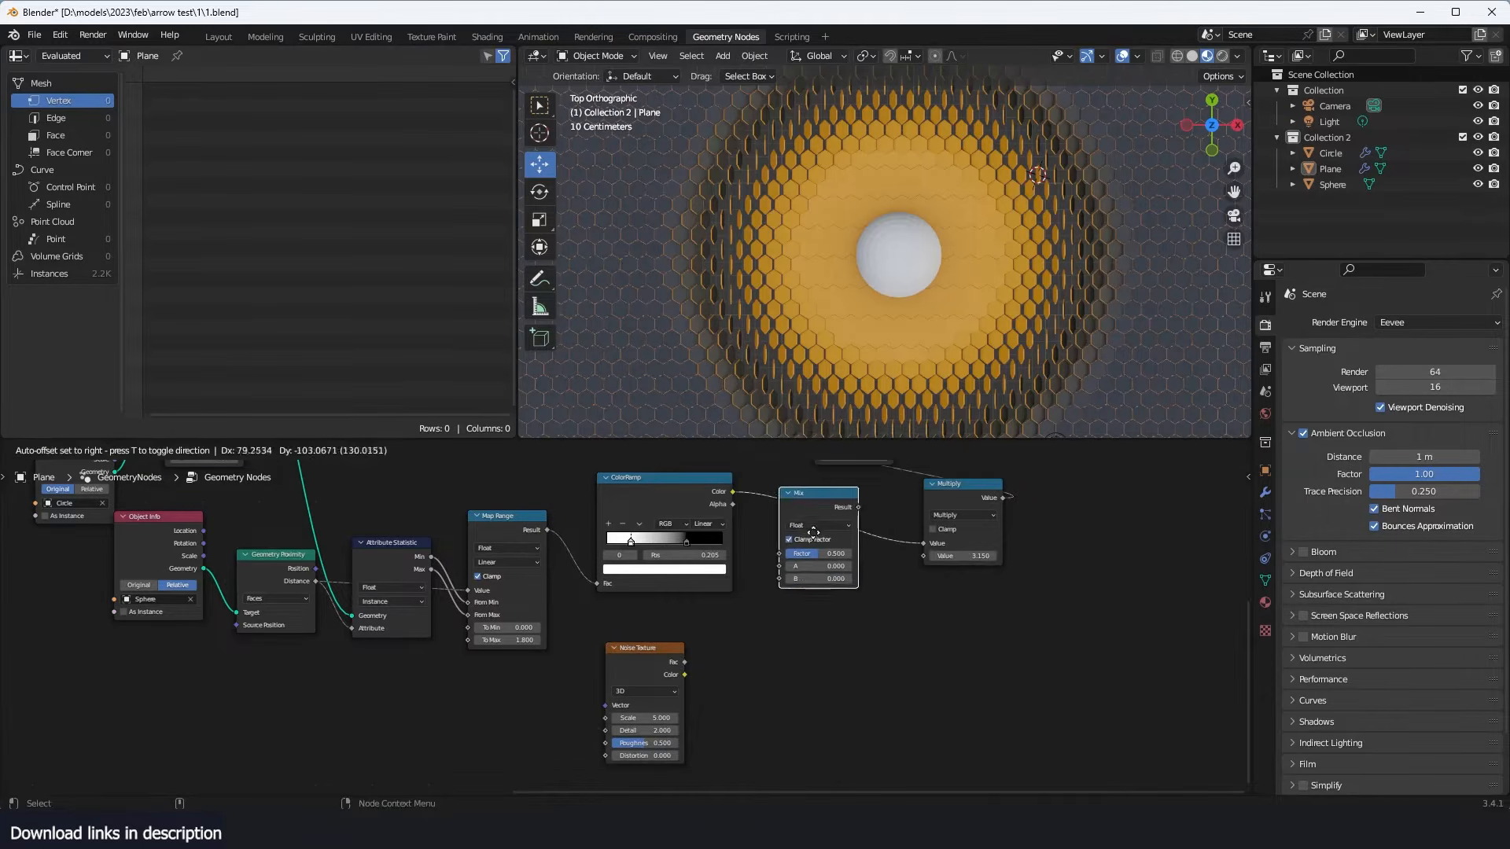
pyautogui.click(818, 510)
# - Set the Mix node's data type to Color and its blending mode to Color Dodge
pyautogui.click(823, 531)
pyautogui.click(836, 577)
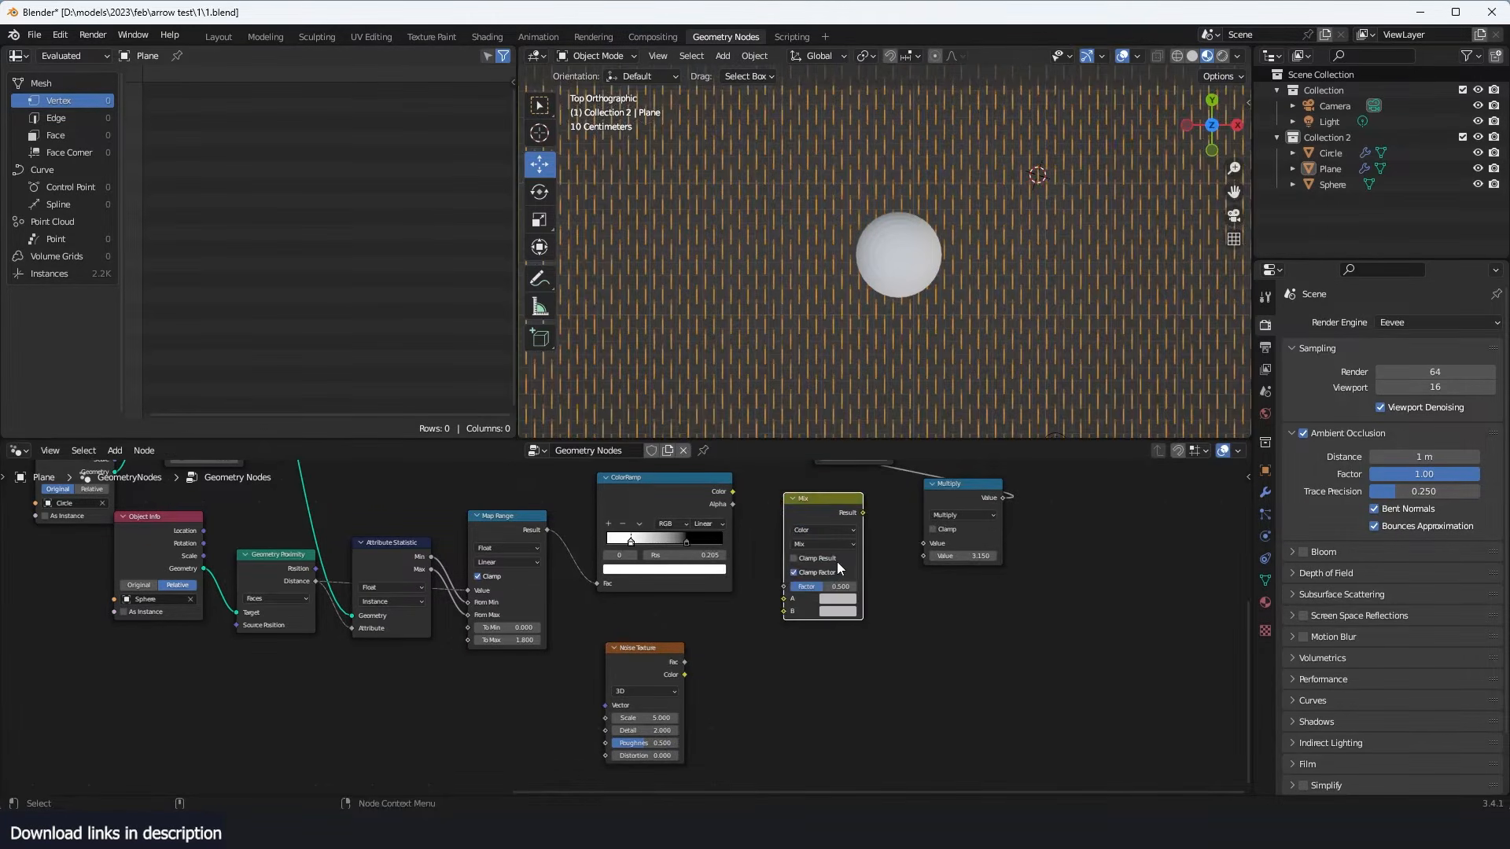
pyautogui.click(845, 545)
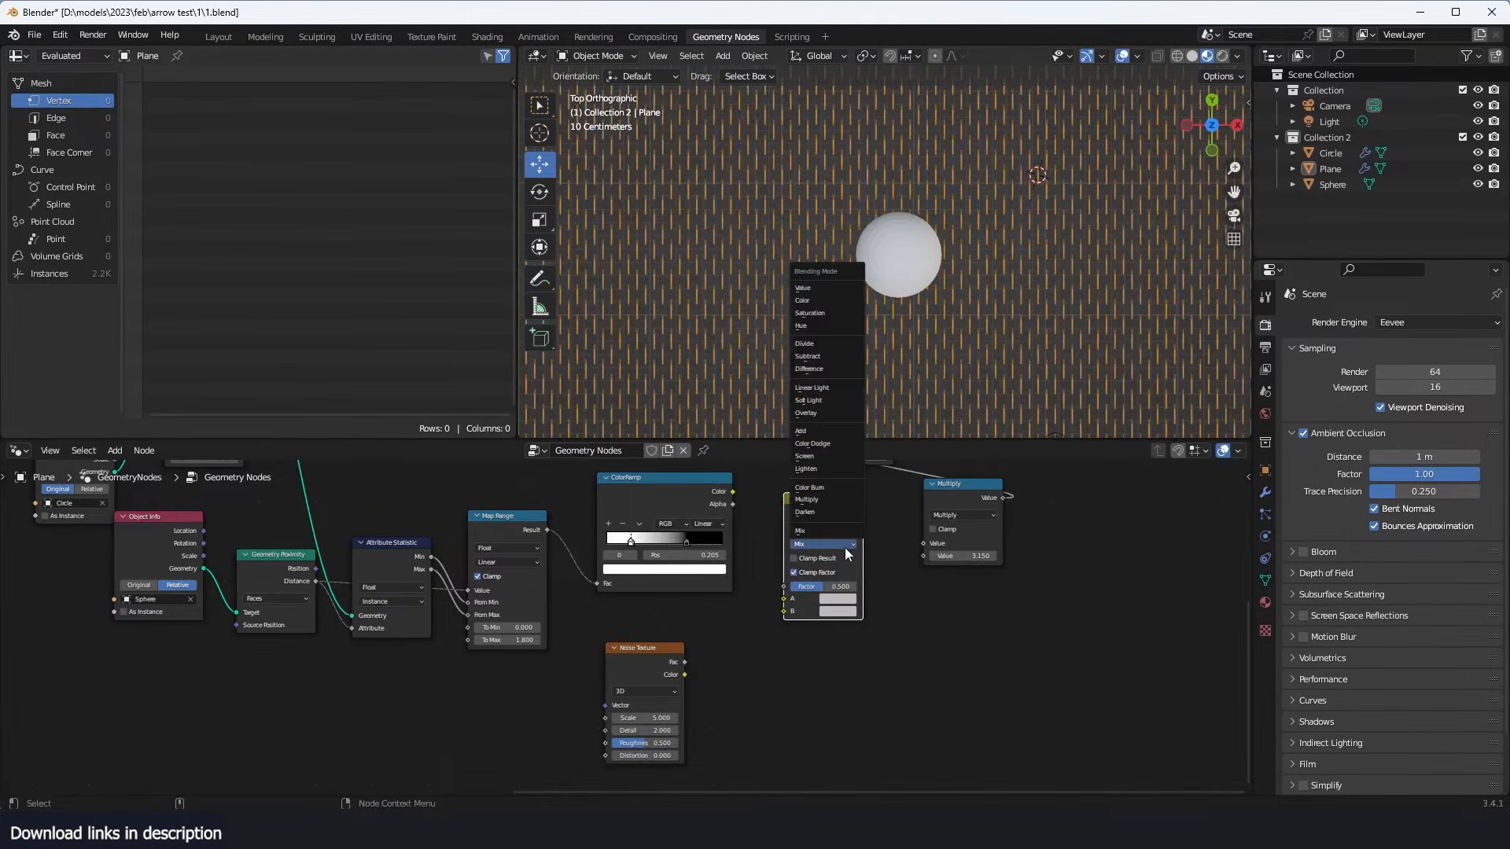
pyautogui.click(838, 445)
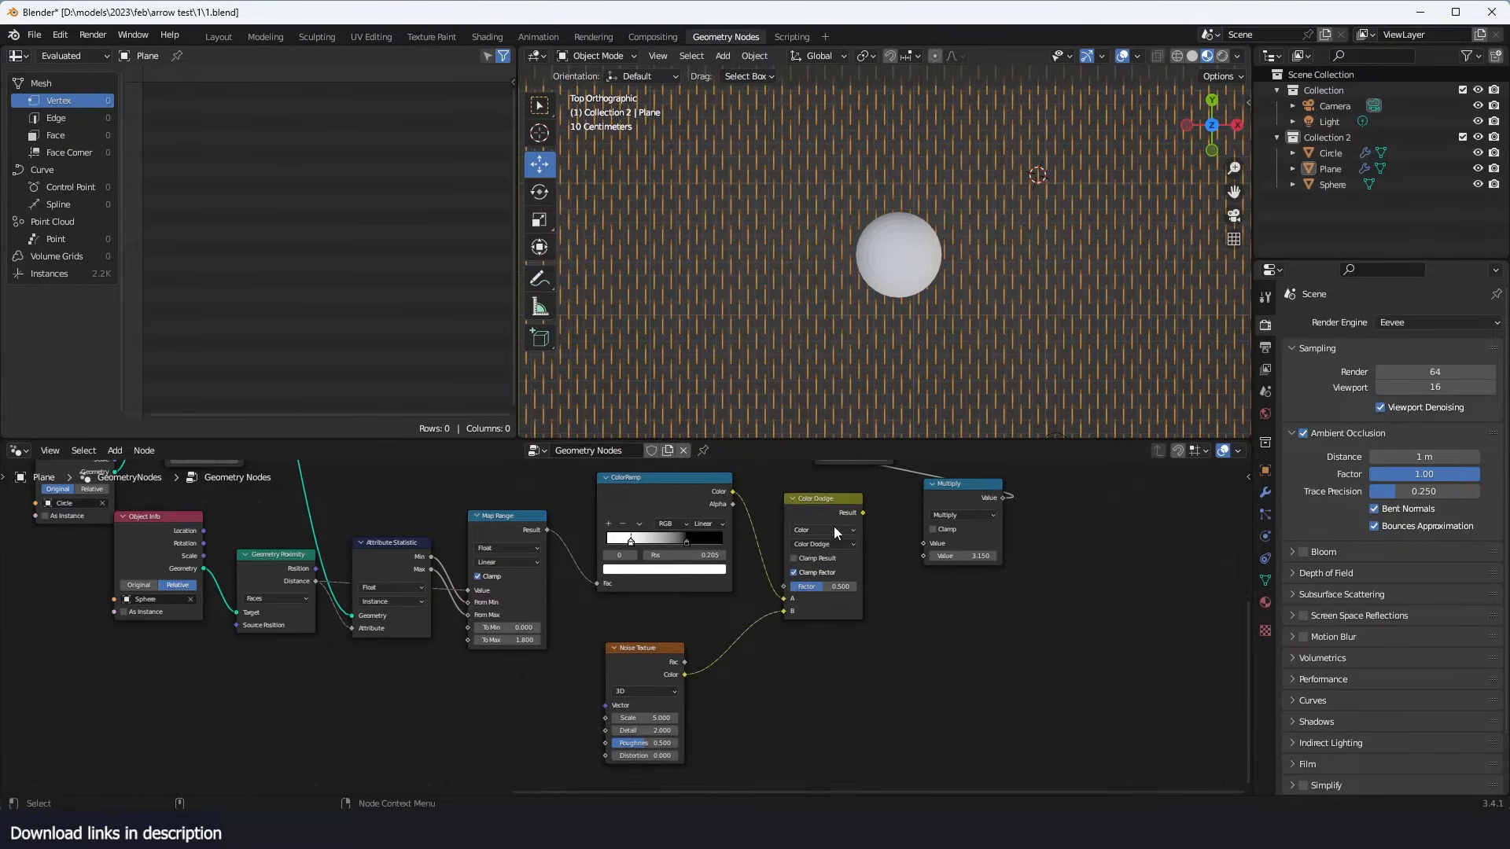
# - Connect the ColorRamp and Noise Texture colors to Color Dodge inputs A and B, and its result to the Multiply node
pyautogui.moveTo(861, 563); pyautogui.dragTo(791, 606, button='middle')
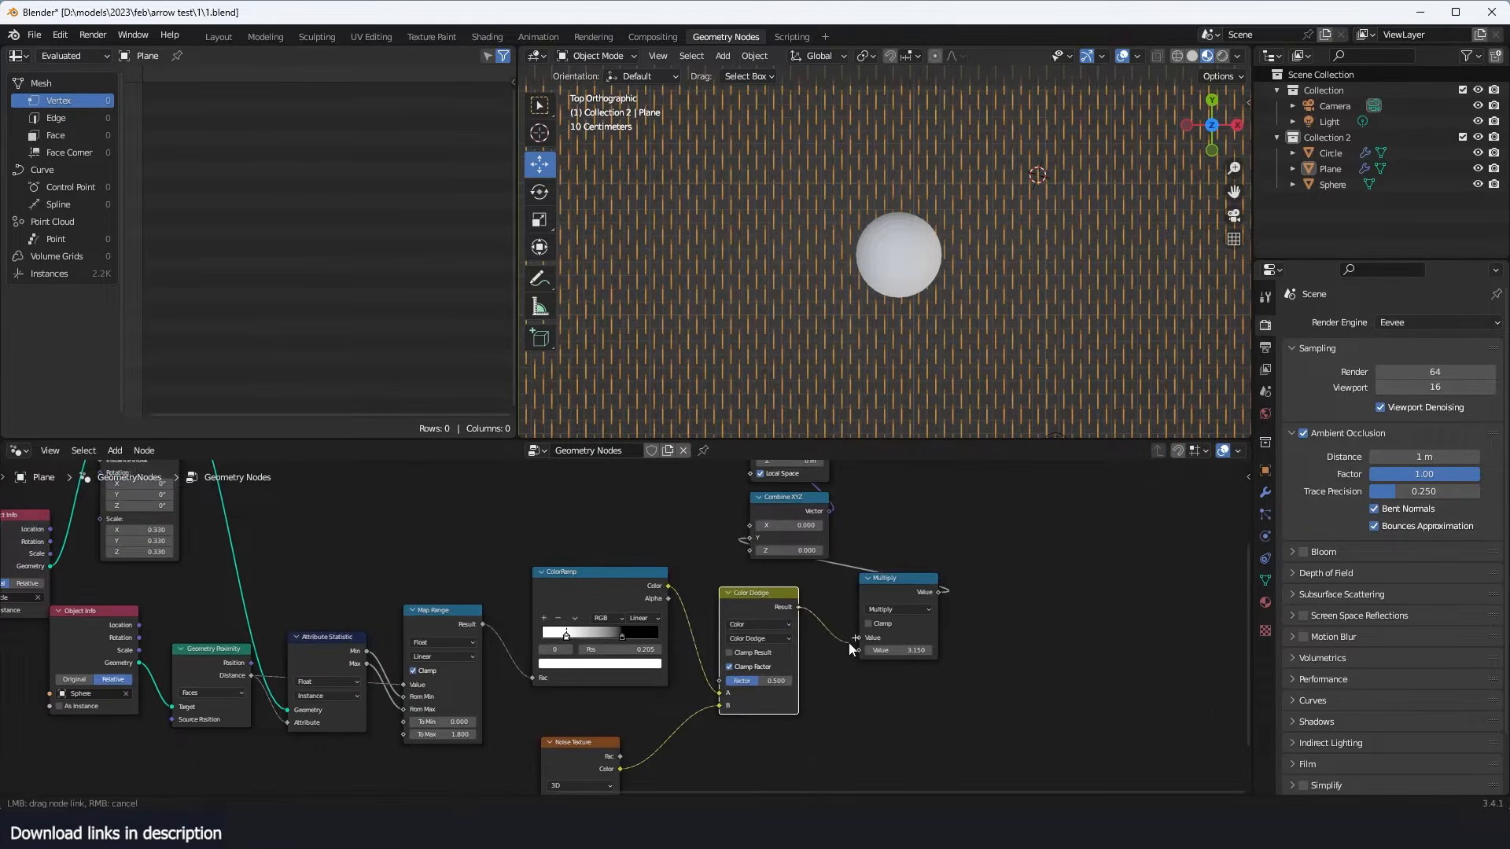
pyautogui.moveTo(853, 649); pyautogui.dragTo(857, 647)
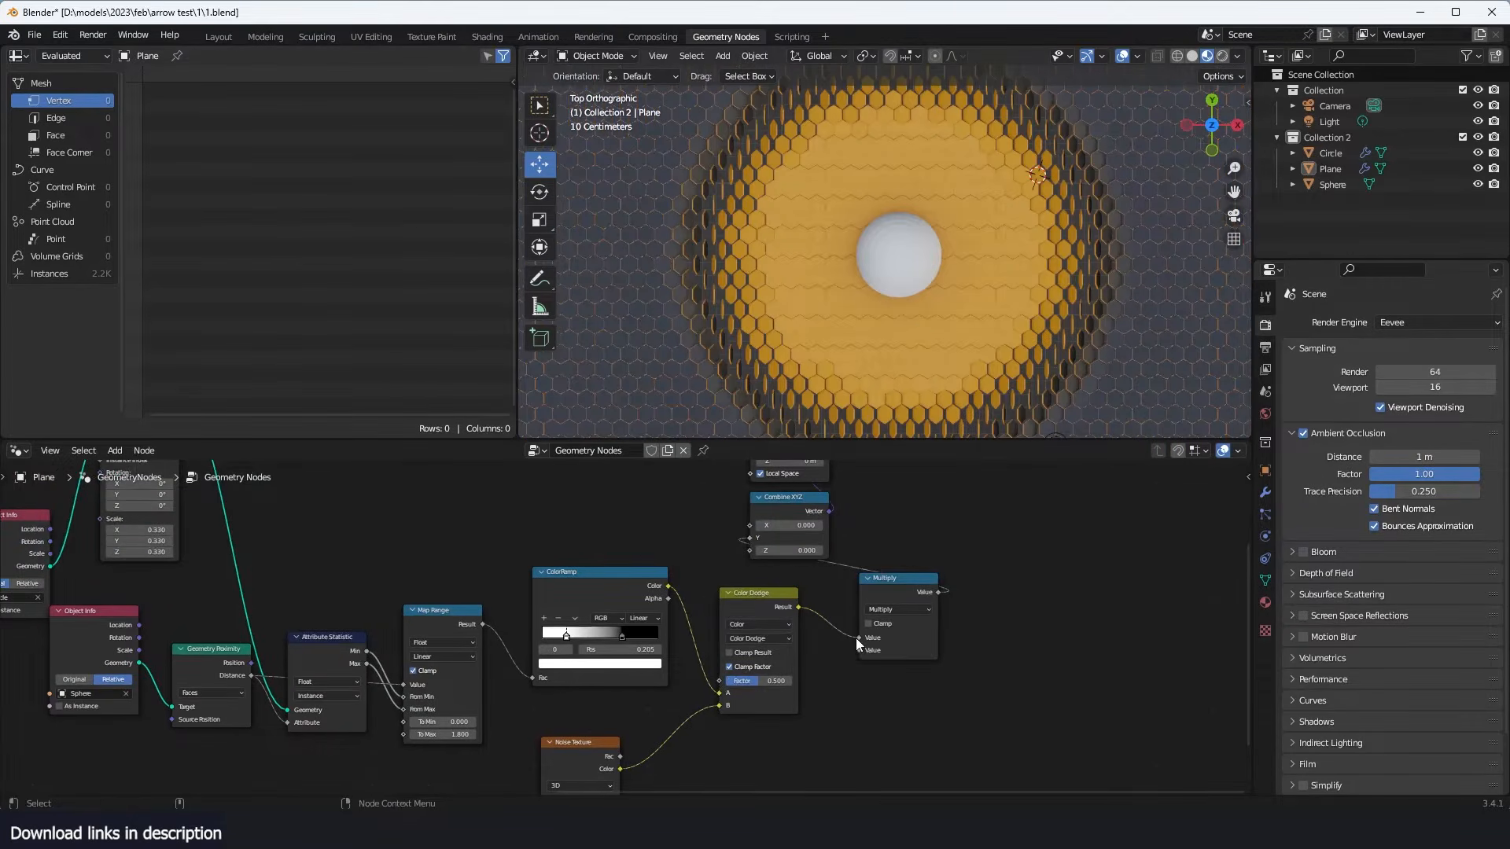
# - Set the Color Dodge factor to 1.000 and the Noise Texture scale to 5.200
pyautogui.moveTo(767, 707); pyautogui.dragTo(869, 629, button='middle')
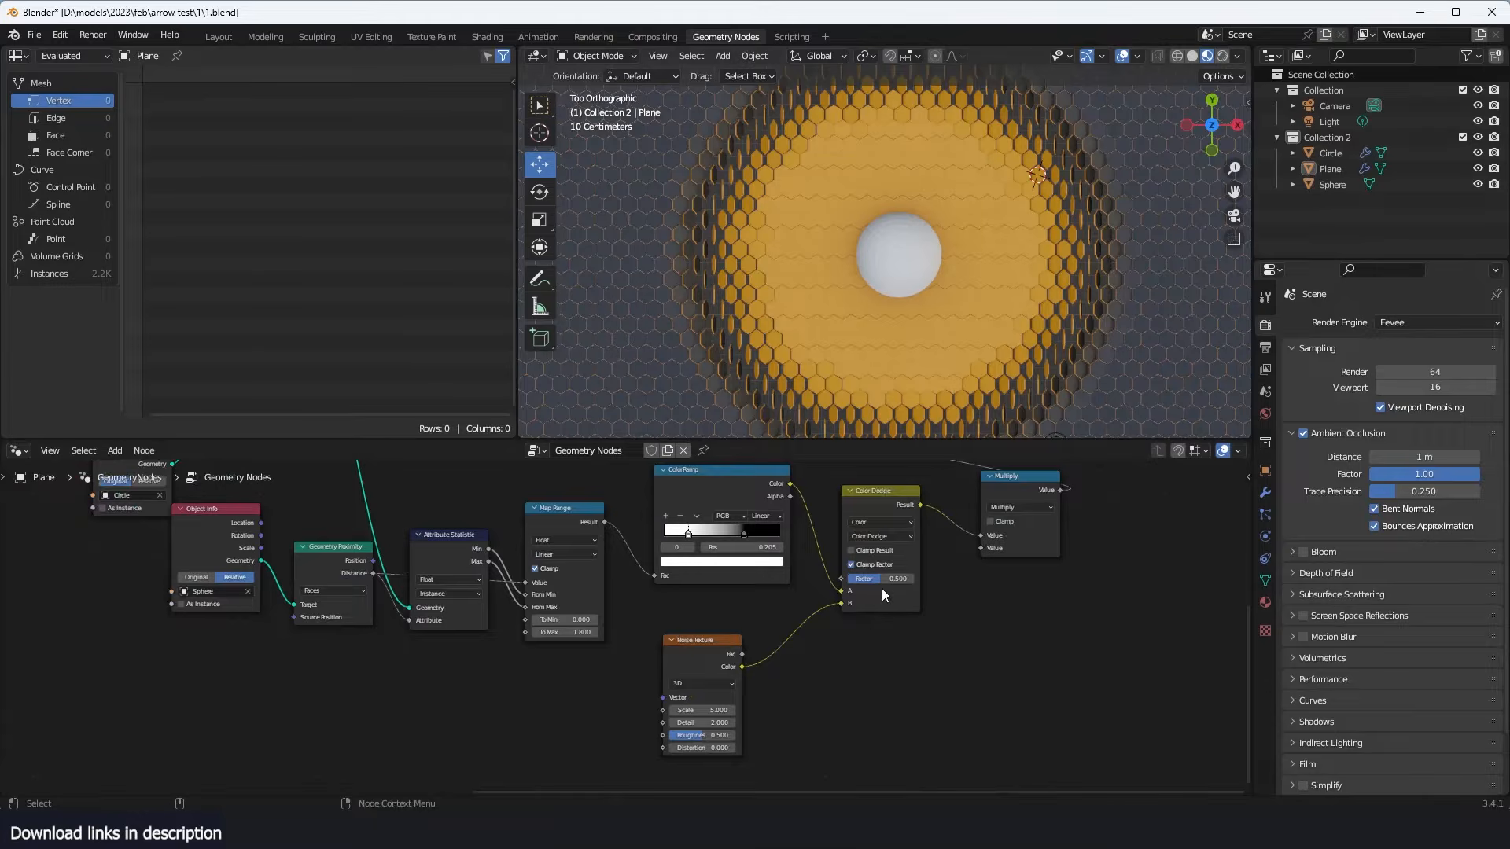
pyautogui.moveTo(880, 579); pyautogui.dragTo(914, 578)
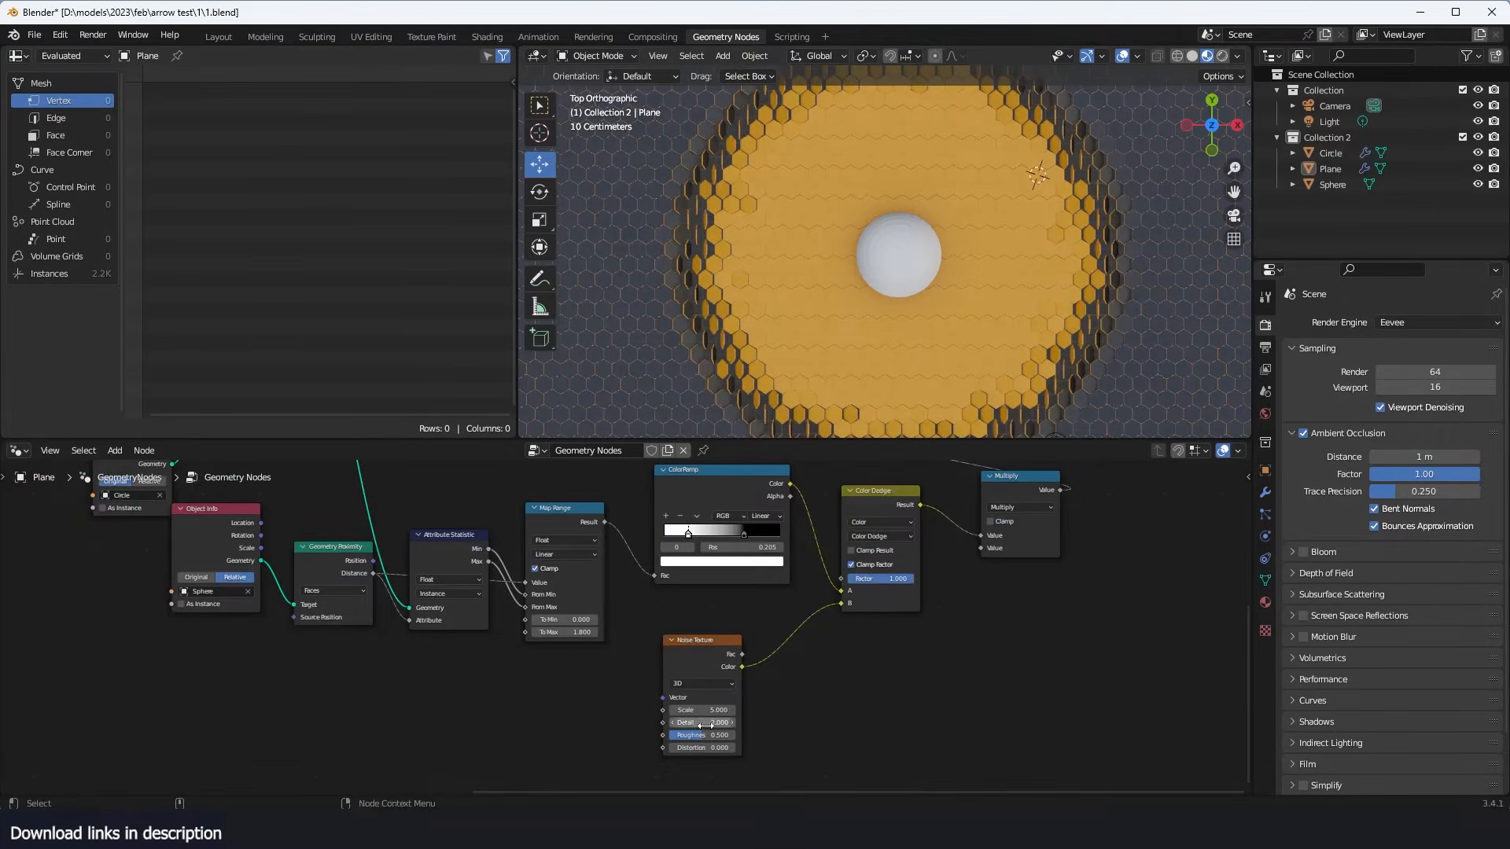
pyautogui.moveTo(717, 709); pyautogui.dragTo(732, 710)
pyautogui.moveTo(1021, 197); pyautogui.dragTo(951, 513, button='middle')
# - Change the blending mode to Color Burn, raise the Noise Texture scale to 10.400 and move that node clear
pyautogui.click(887, 537)
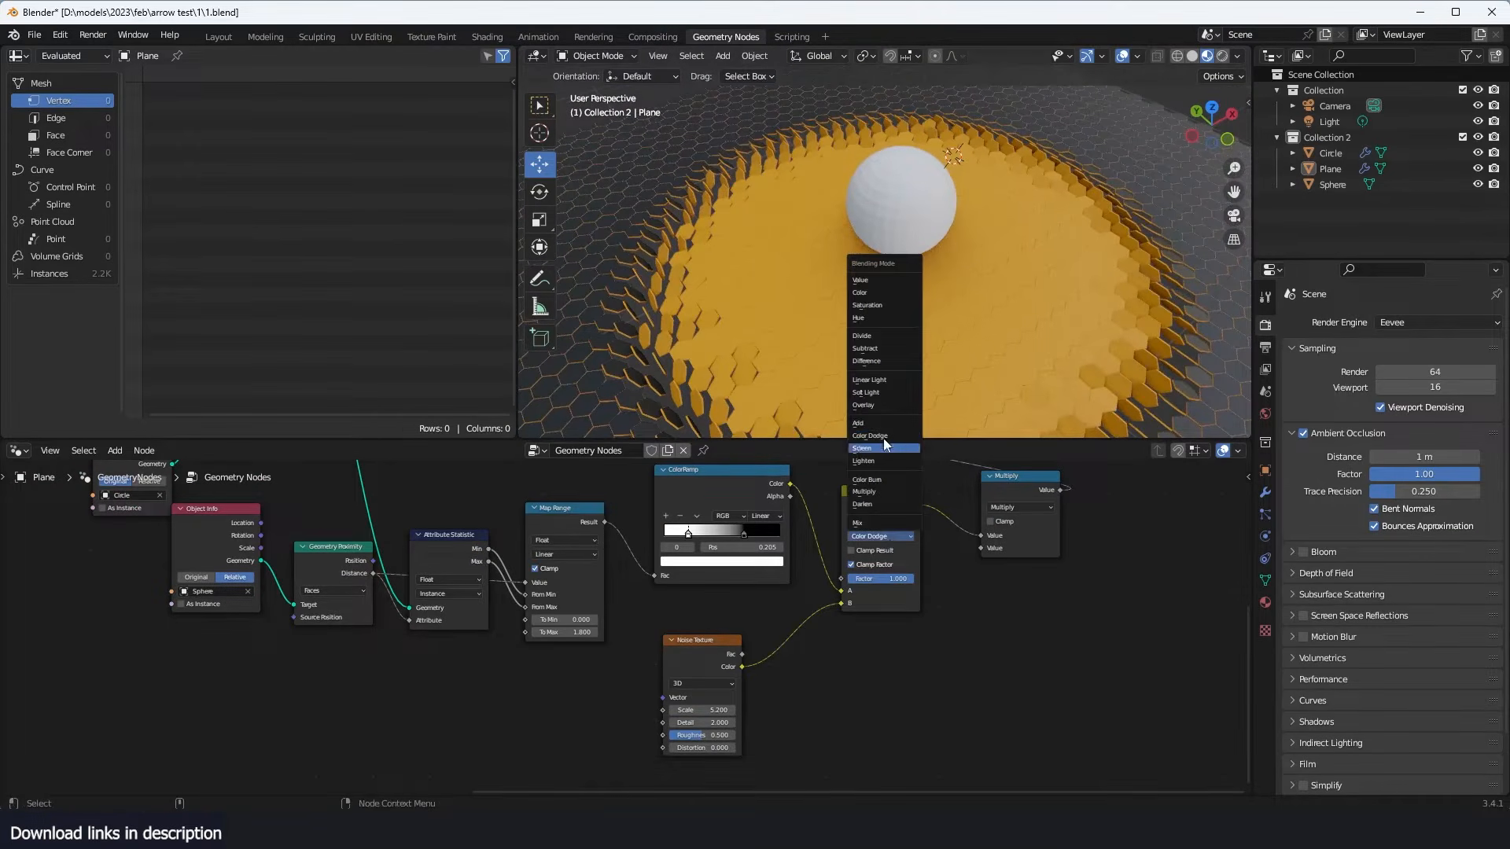
pyautogui.click(873, 480)
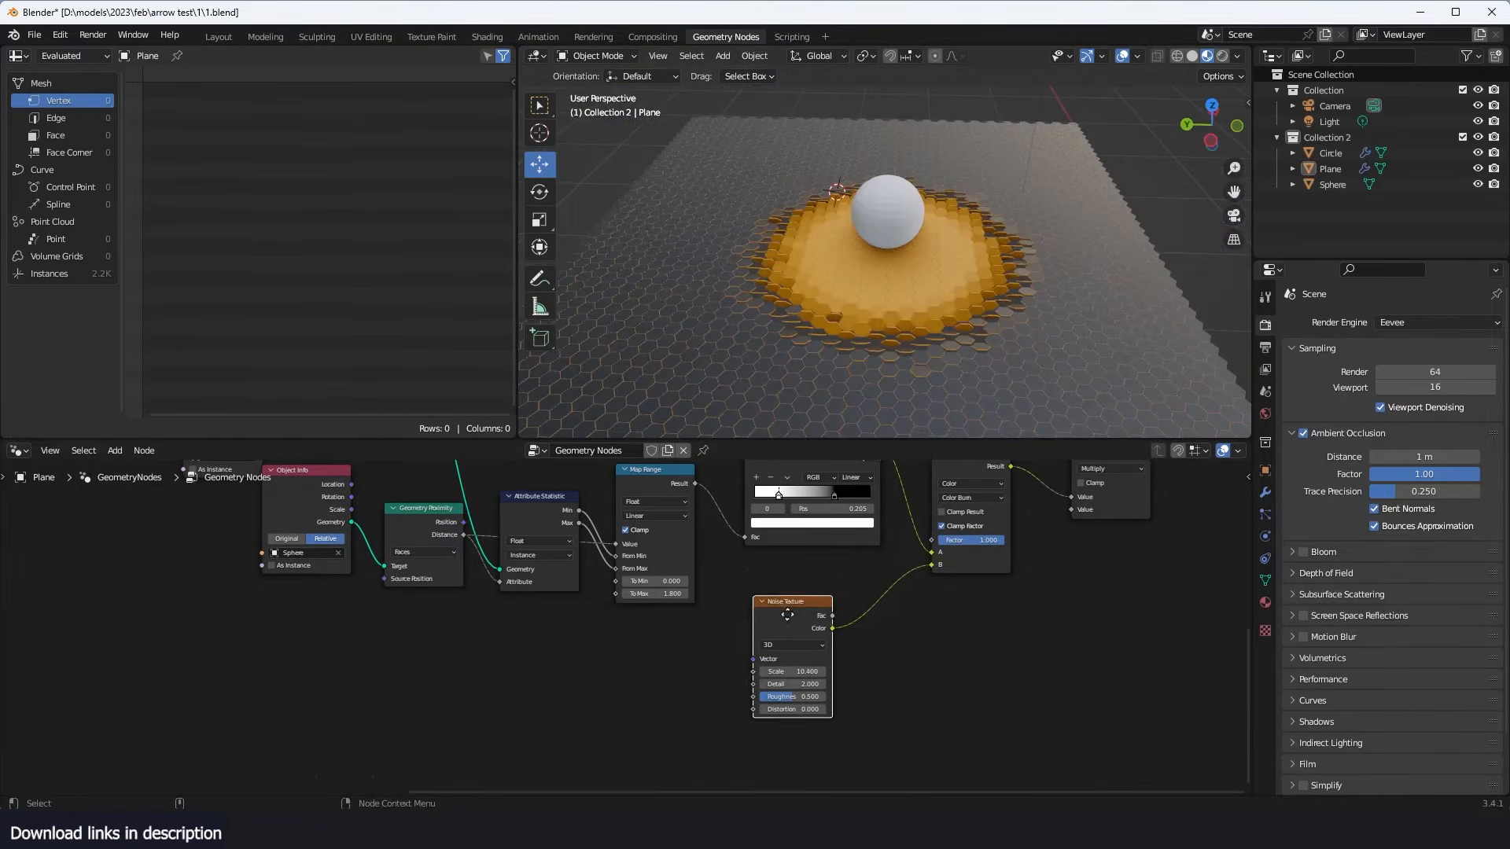
pyautogui.moveTo(707, 602); pyautogui.dragTo(641, 643)
# - Insert a ColorRamp between the Noise Texture and Color Burn, with the black stop at 0.277 and the white stop moved inward
pyautogui.hotkey('shift', 'a')
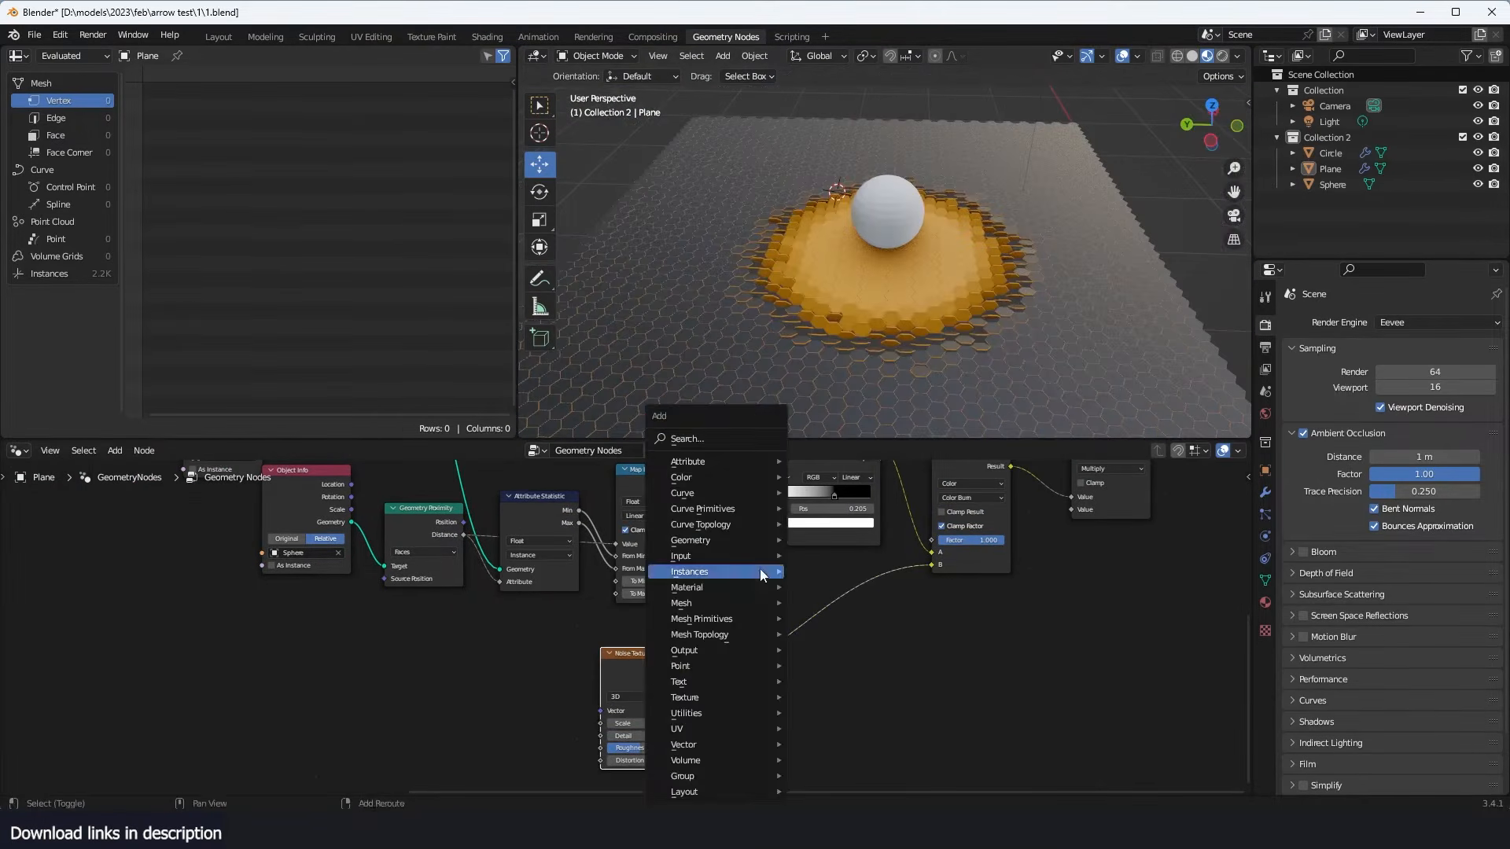
pyautogui.click(736, 438)
pyautogui.write('ramp')
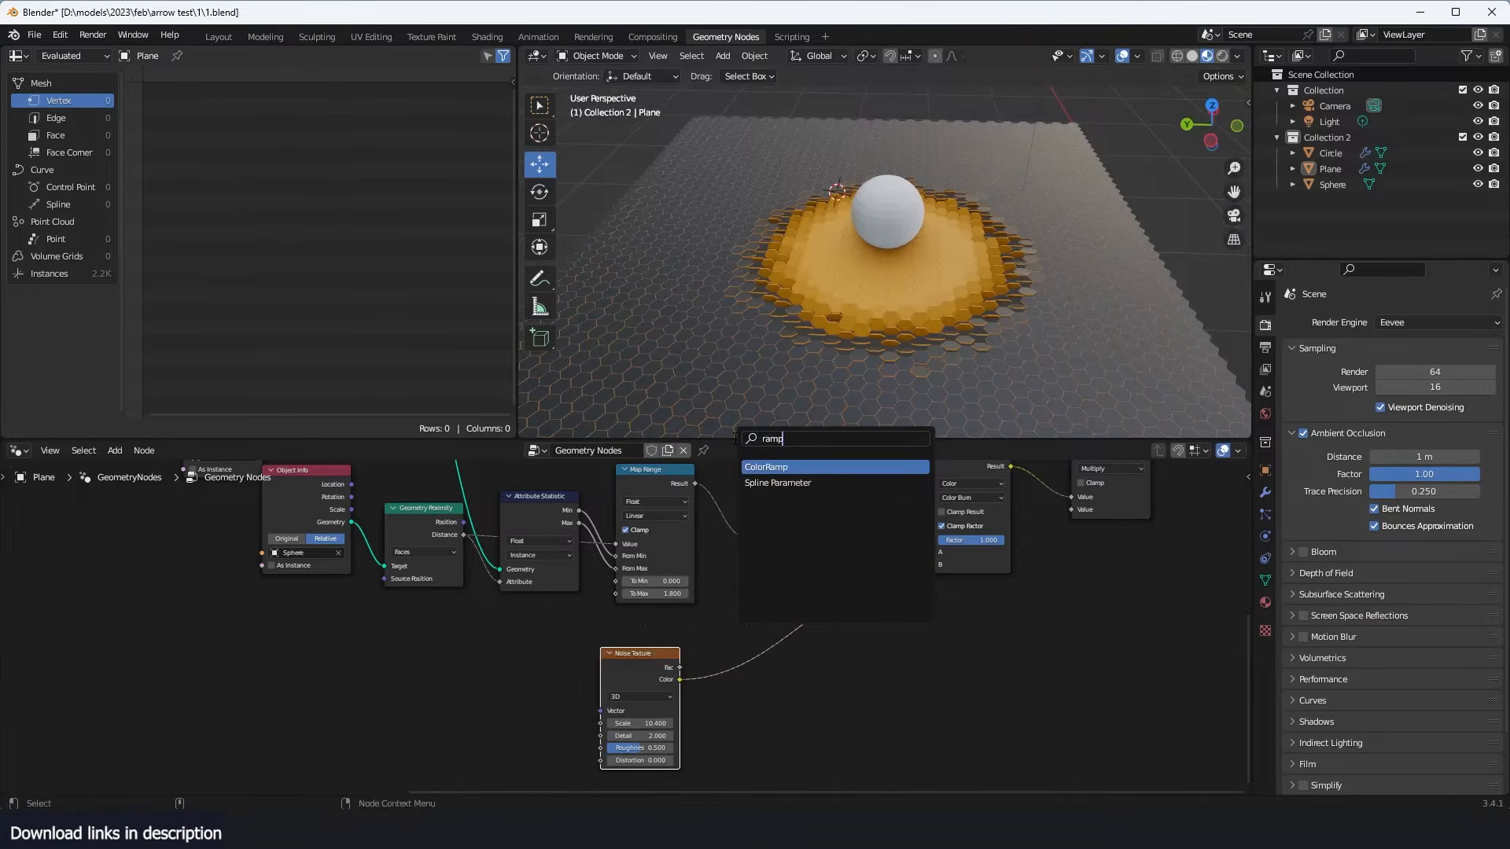
pyautogui.press('Return')
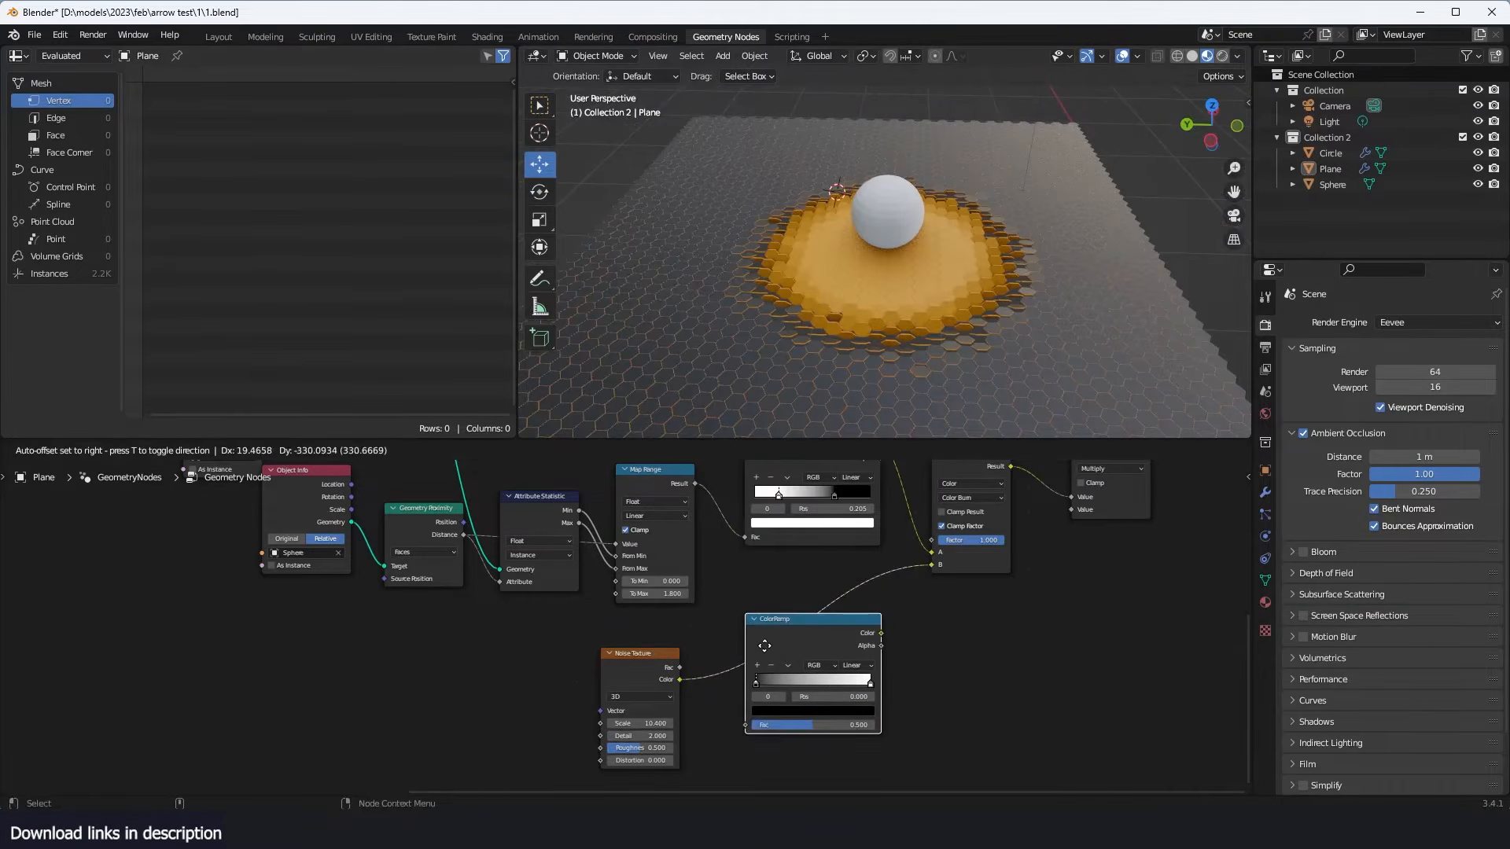
pyautogui.click(772, 665)
pyautogui.moveTo(769, 684)
pyautogui.mouseDown()
pyautogui.moveTo(843, 682)
pyautogui.moveTo(795, 681)
pyautogui.mouseUp()
# - Mute and unmute the Color Burn node to compare the flipped tiles with and without the noise
pyautogui.moveTo(920, 167); pyautogui.dragTo(1000, 157, button='middle')
pyautogui.scroll(1, 951, 288)
pyautogui.moveTo(951, 288); pyautogui.dragTo(1007, 276, button='middle')
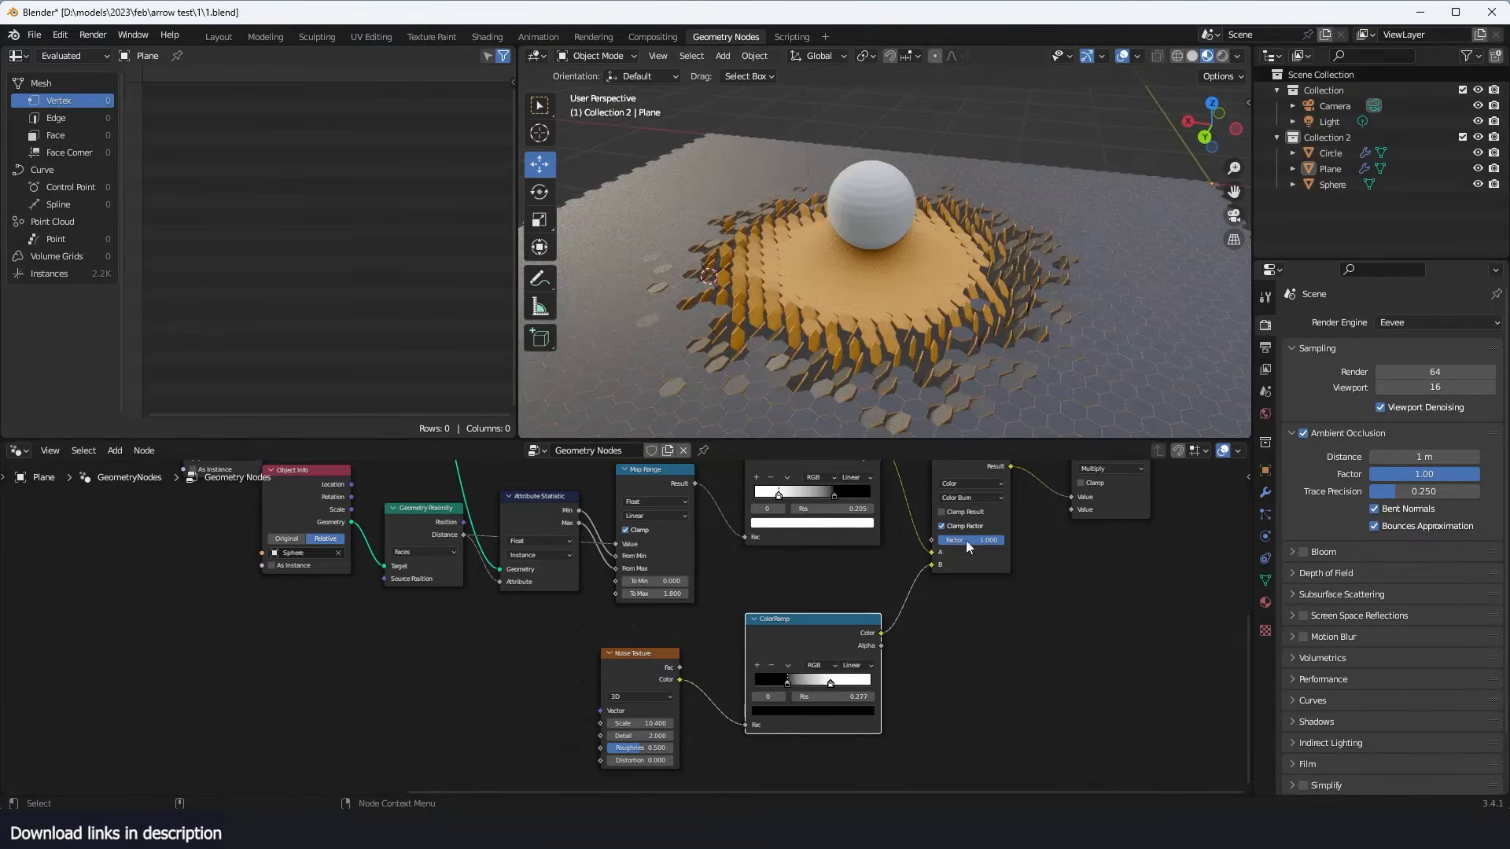
pyautogui.scroll(-2, 991, 538)
pyautogui.moveTo(1015, 535); pyautogui.dragTo(896, 613, button='middle')
pyautogui.moveTo(857, 410); pyautogui.dragTo(923, 408, button='middle')
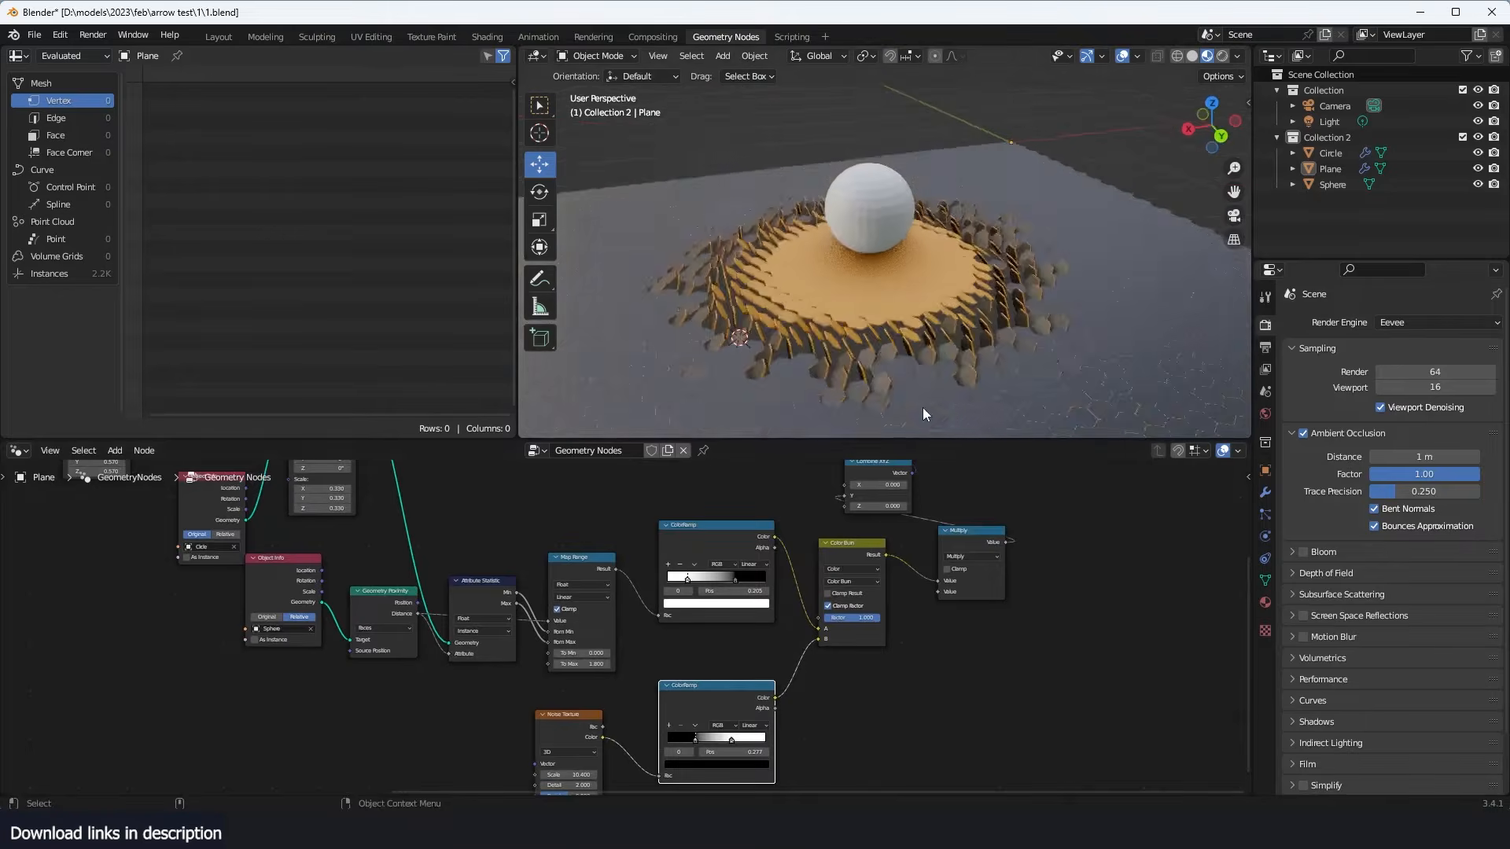
pyautogui.click(864, 541)
pyautogui.press('m')
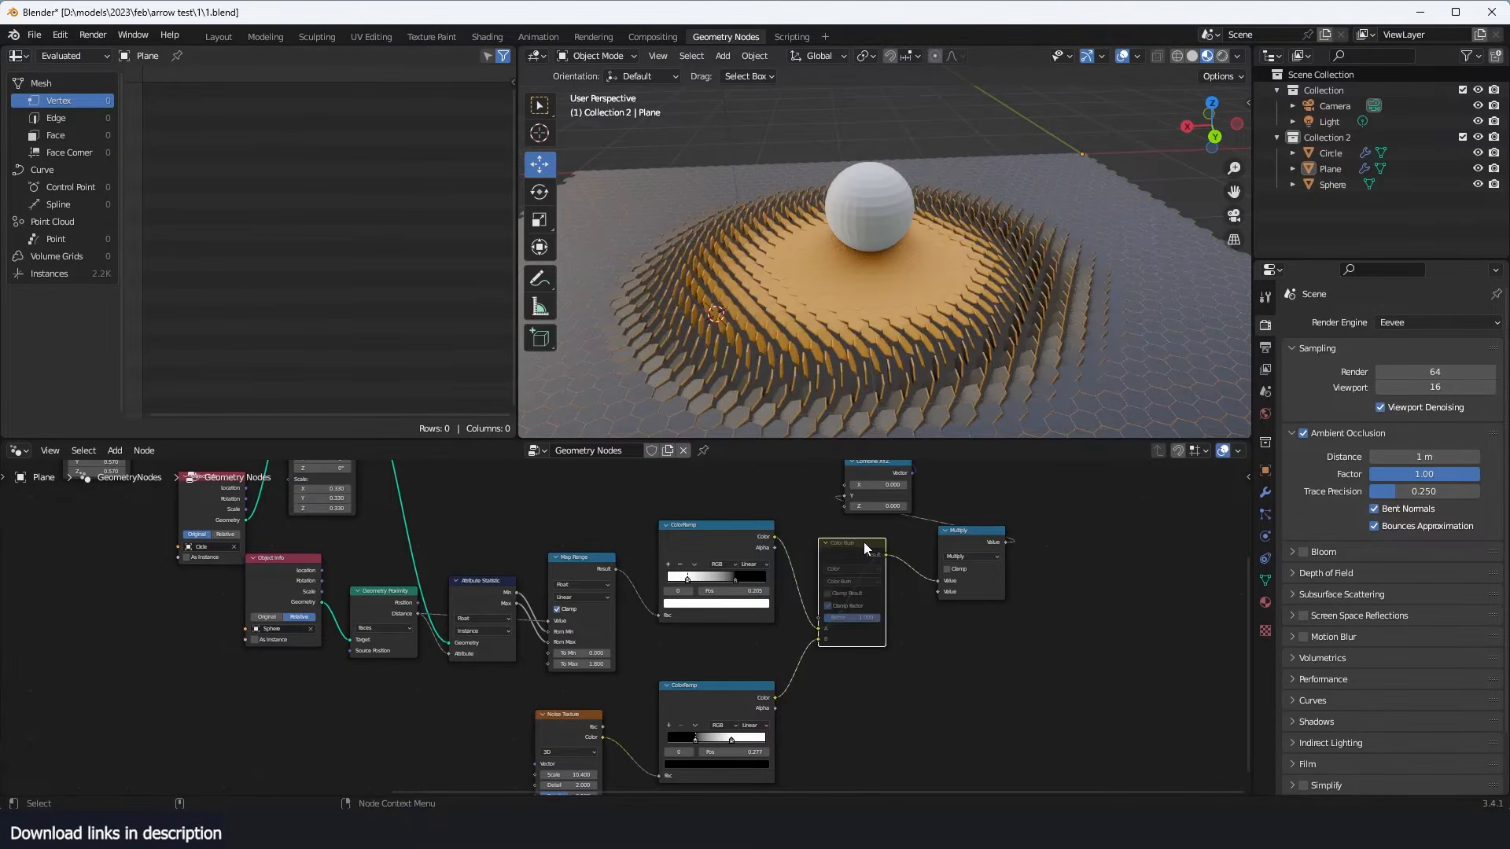
pyautogui.press('m')
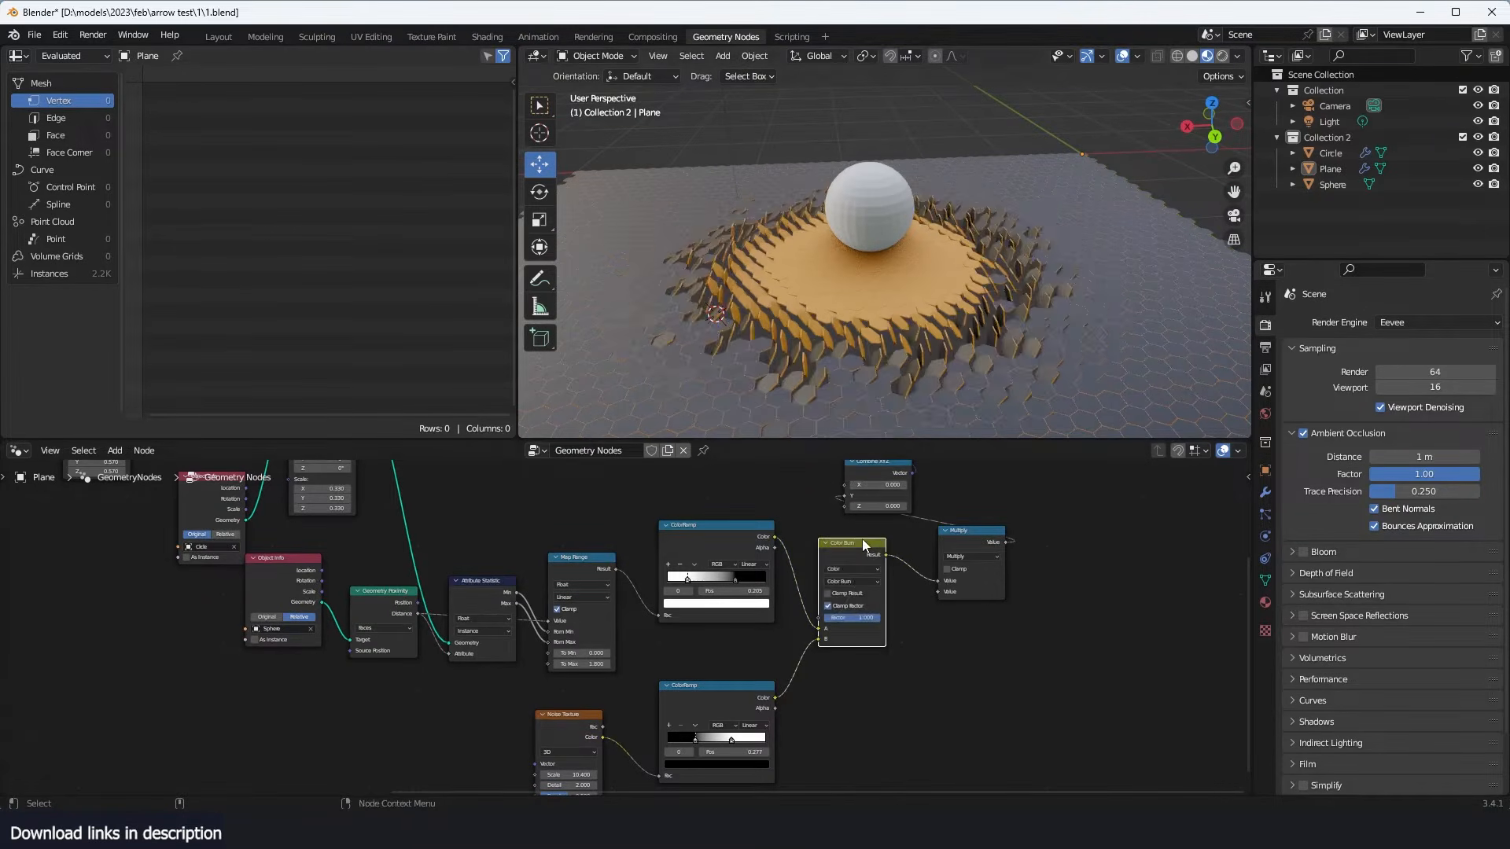
# - Lower the Map Range To Max to 1.500 to enlarge the flipped area around the sphere
pyautogui.moveTo(879, 337)
pyautogui.mouseDown(button='middle')
pyautogui.moveTo(766, 315)
pyautogui.moveTo(778, 355)
pyautogui.mouseUp(button='middle')
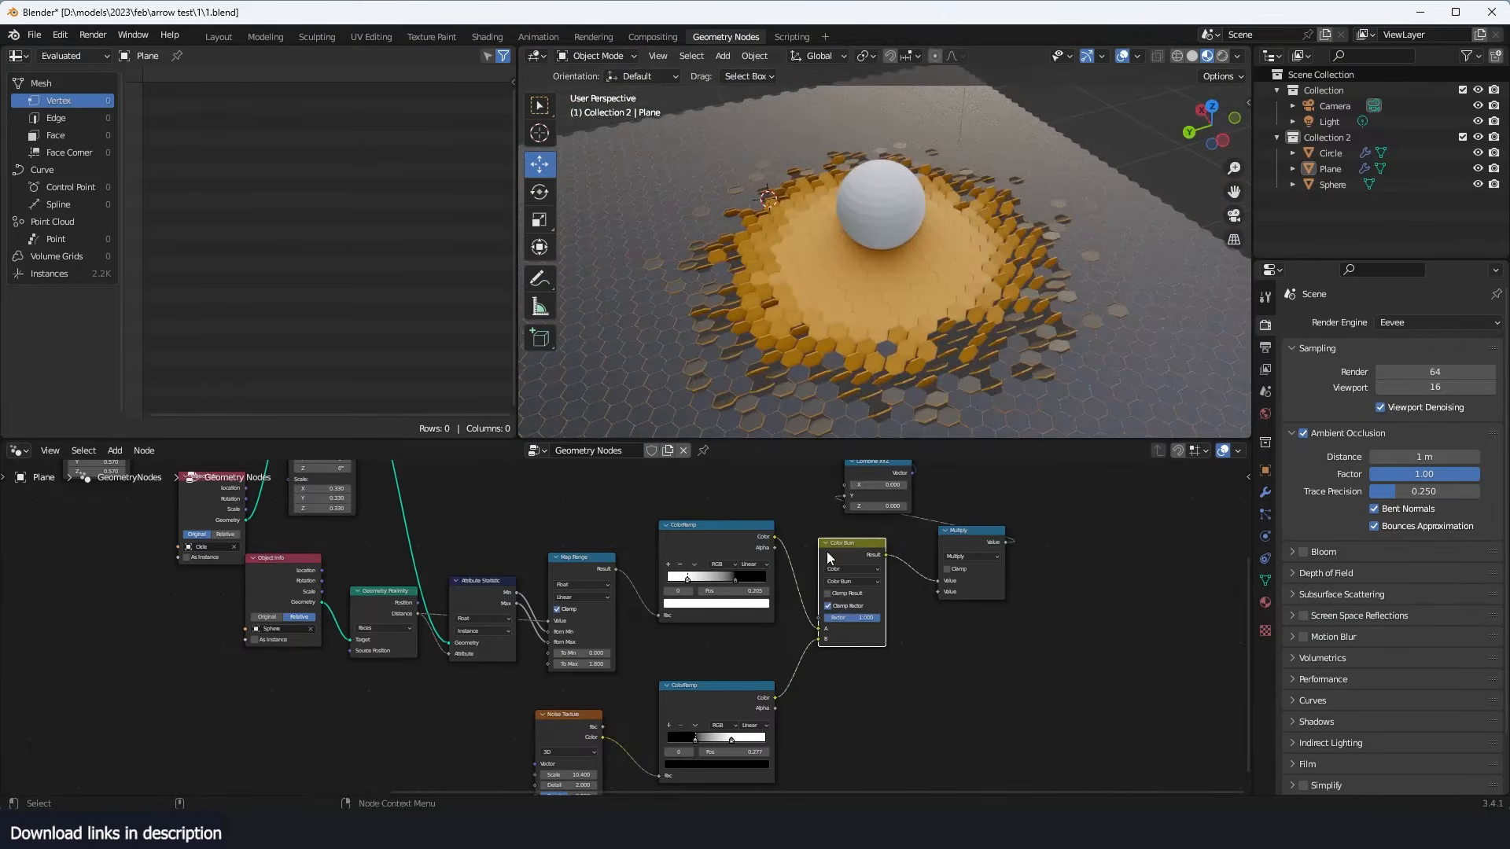
pyautogui.scroll(-1, 830, 550)
pyautogui.moveTo(837, 551); pyautogui.dragTo(884, 581, button='middle')
pyautogui.moveTo(754, 734); pyautogui.dragTo(773, 718, button='middle')
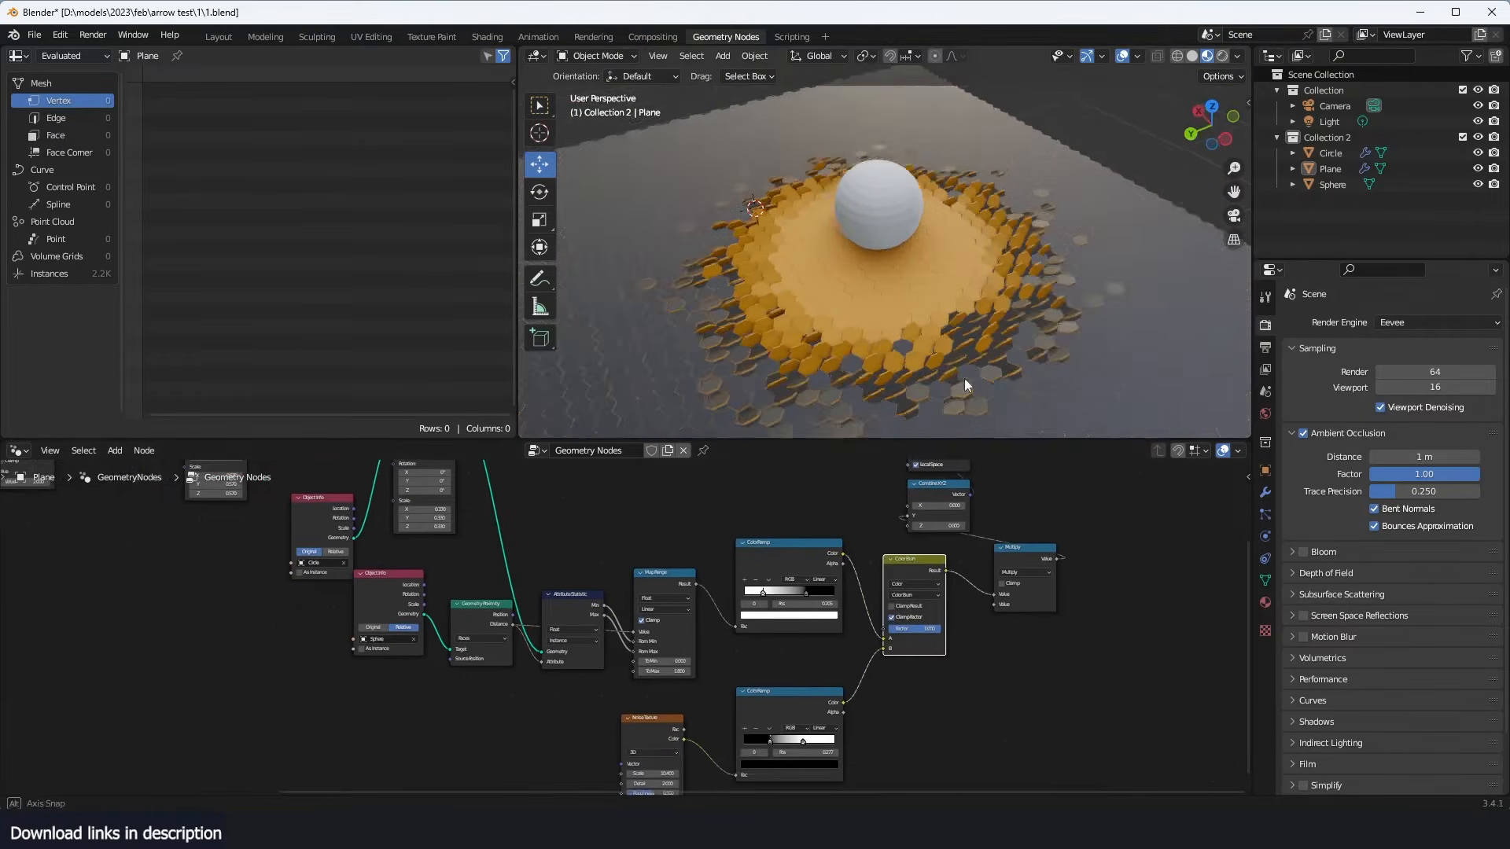
pyautogui.moveTo(964, 379); pyautogui.dragTo(1077, 284, button='middle')
pyautogui.scroll(3, 731, 630)
pyautogui.moveTo(730, 631); pyautogui.dragTo(944, 569, button='middle')
pyautogui.scroll(1, 944, 569)
pyautogui.moveTo(853, 630); pyautogui.dragTo(641, 631)
# - Move the sphere across the tiles to test the noisy flipping, and make the hexagon plane active again
pyautogui.click(924, 232)
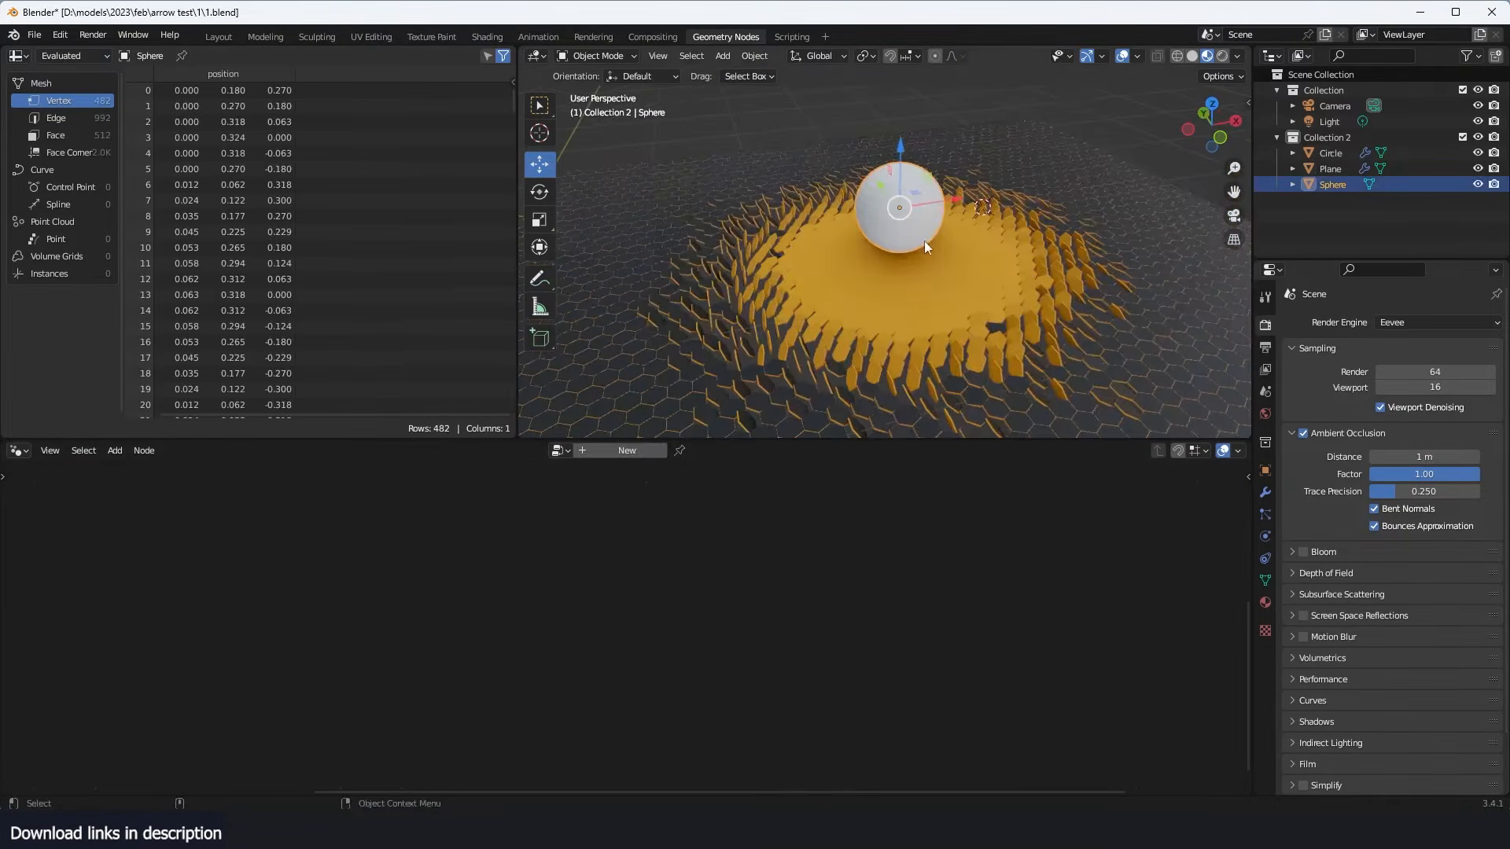
pyautogui.press('g')
pyautogui.click(949, 264)
pyautogui.click(992, 357)
pyautogui.hotkey('alt', 'a')
# - Move the Group Output node farther from the Rotate Instances node to make room for another node
pyautogui.moveTo(981, 334); pyautogui.dragTo(908, 305, button='middle')
pyautogui.moveTo(946, 559); pyautogui.dragTo(938, 556, button='middle')
pyautogui.moveTo(1048, 537); pyautogui.dragTo(781, 629, button='middle')
pyautogui.press('g')
pyautogui.moveTo(959, 573); pyautogui.dragTo(1150, 559)
pyautogui.scroll(-2, 627, 611)
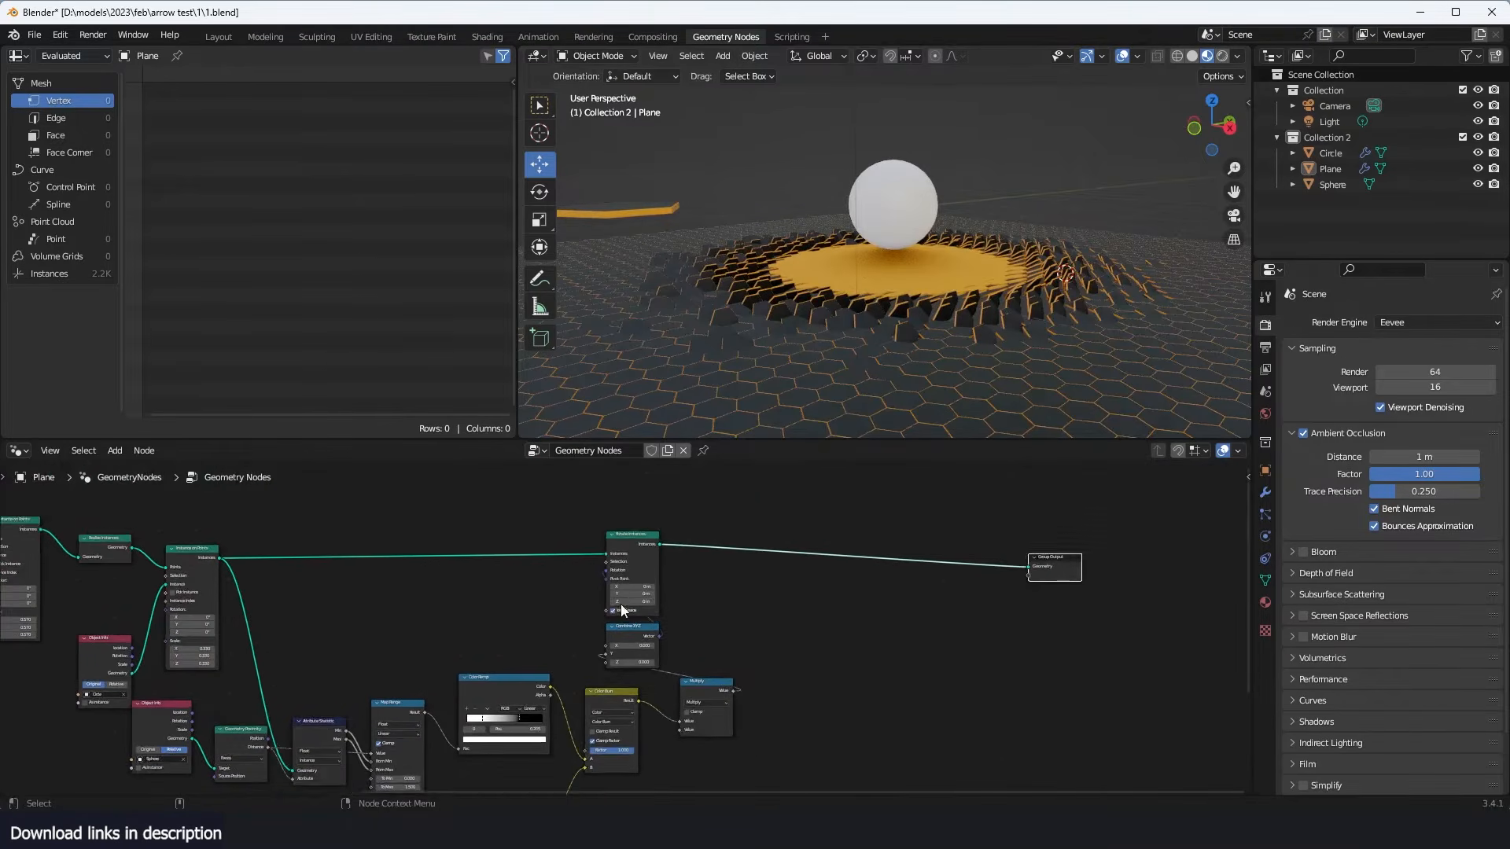
# - Insert a Set Position node between the Rotate Instances and Group Output nodes
pyautogui.moveTo(627, 611); pyautogui.dragTo(709, 561, button='middle')
pyautogui.scroll(2, 795, 527)
pyautogui.moveTo(795, 527)
pyautogui.mouseDown(button='middle')
pyautogui.moveTo(761, 535)
pyautogui.moveTo(778, 522)
pyautogui.mouseUp(button='middle')
pyautogui.scroll(2, 775, 511)
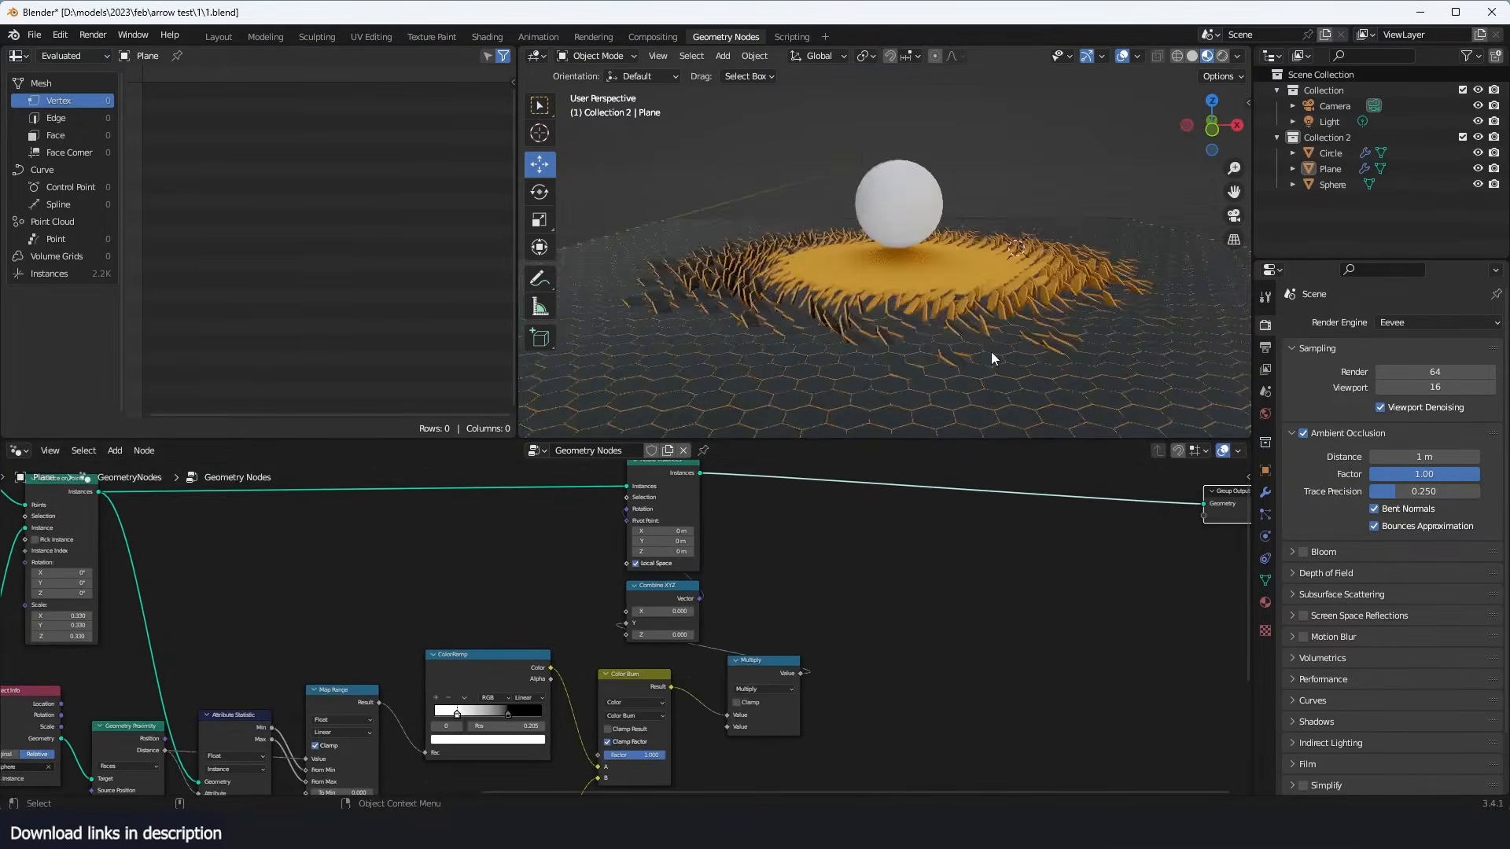
pyautogui.scroll(2, 991, 351)
pyautogui.moveTo(990, 351); pyautogui.dragTo(1058, 277, button='middle')
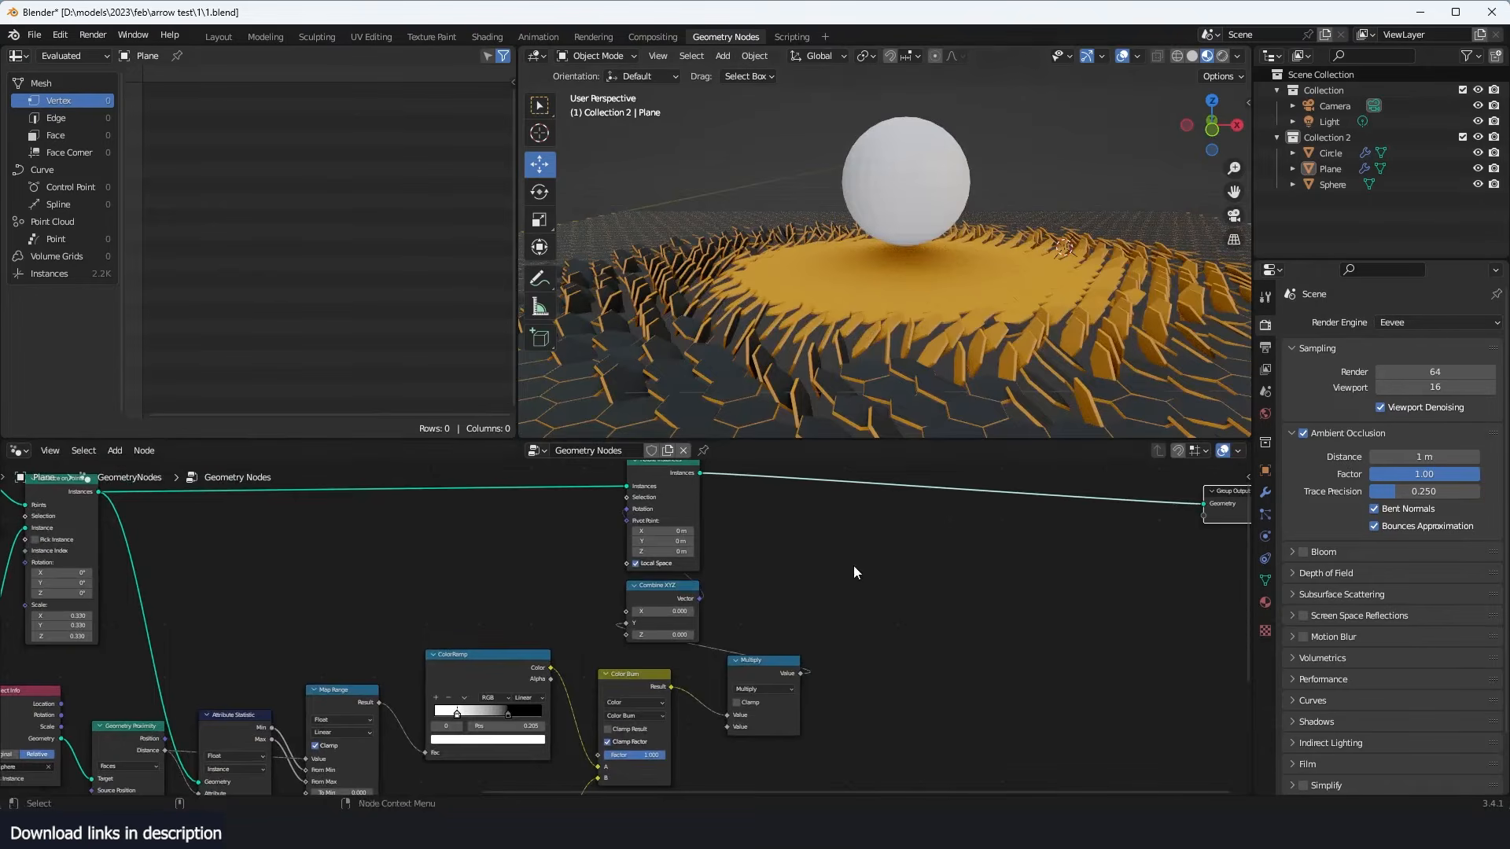
pyautogui.hotkey('shift', 'a')
pyautogui.click(786, 437)
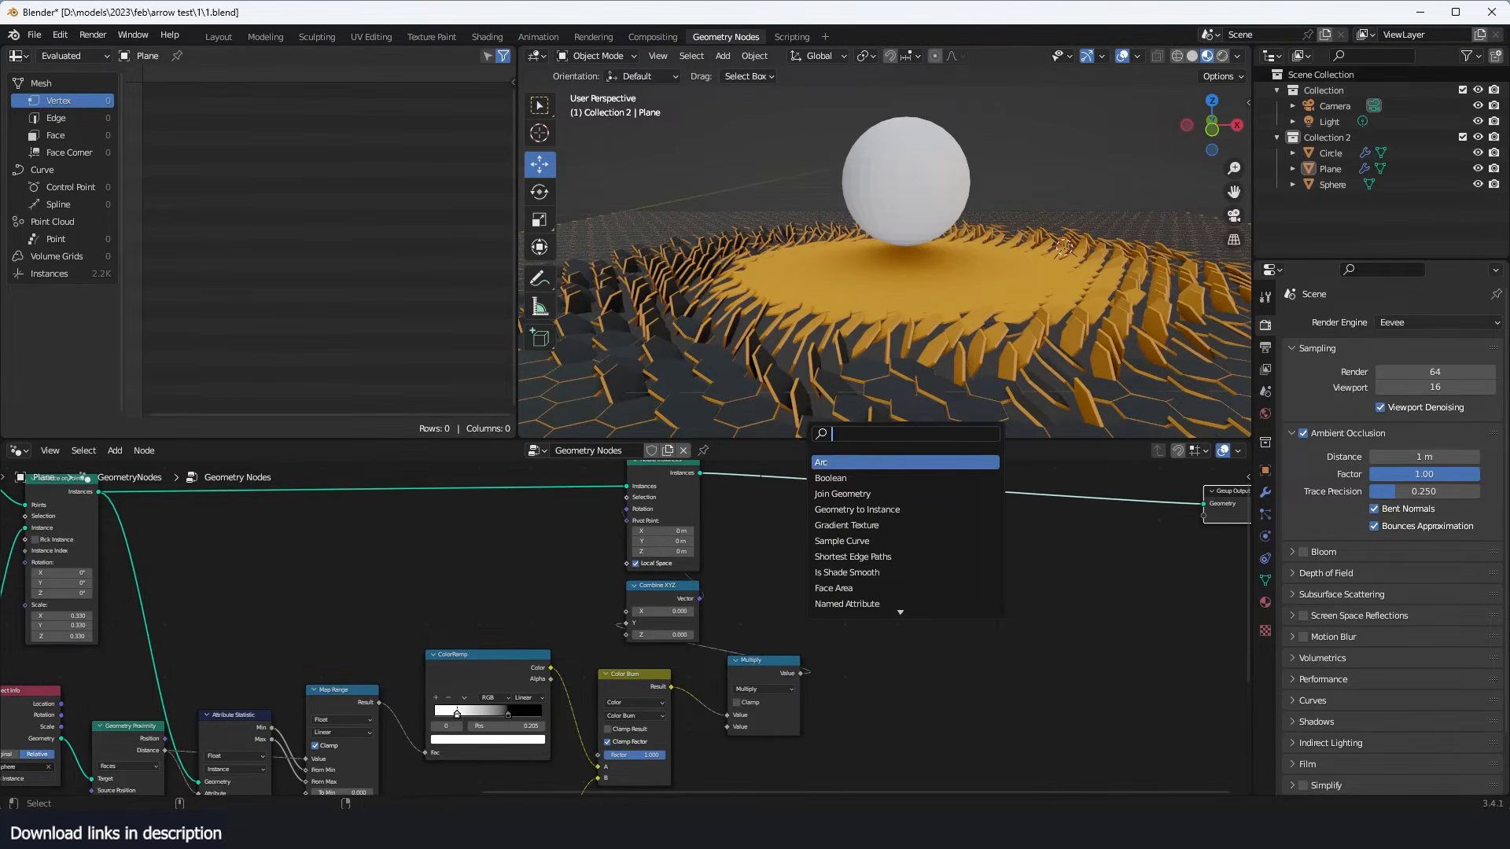
pyautogui.write('set')
pyautogui.click(844, 495)
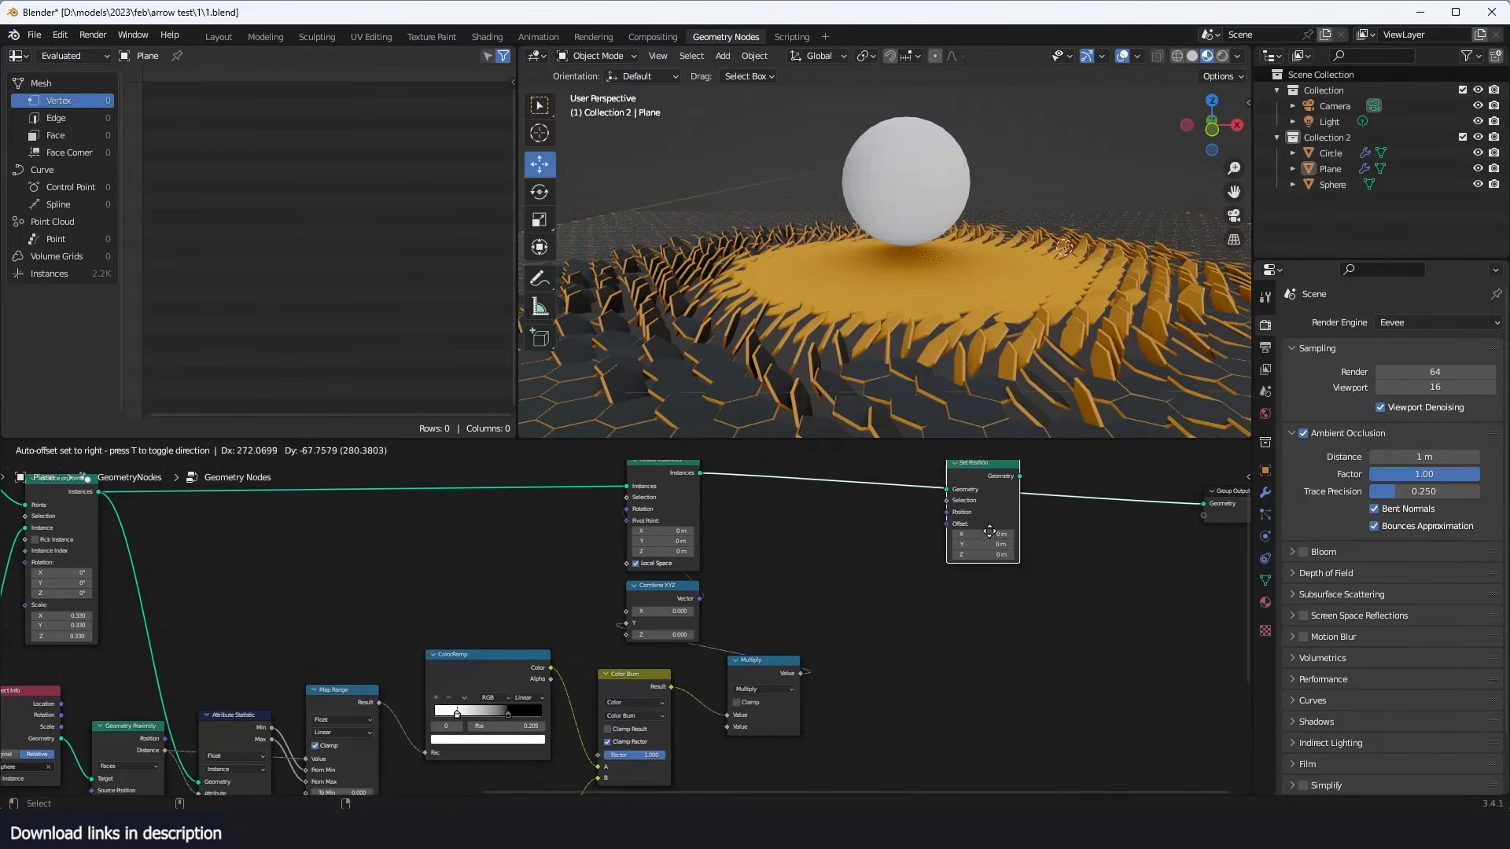
pyautogui.click(1023, 570)
# - Try shifting the tiles along Z with the Set Position offset
pyautogui.moveTo(1022, 570)
pyautogui.mouseDown()
pyautogui.moveTo(1081, 569)
pyautogui.moveTo(1010, 570)
pyautogui.mouseUp()
pyautogui.press('Escape')
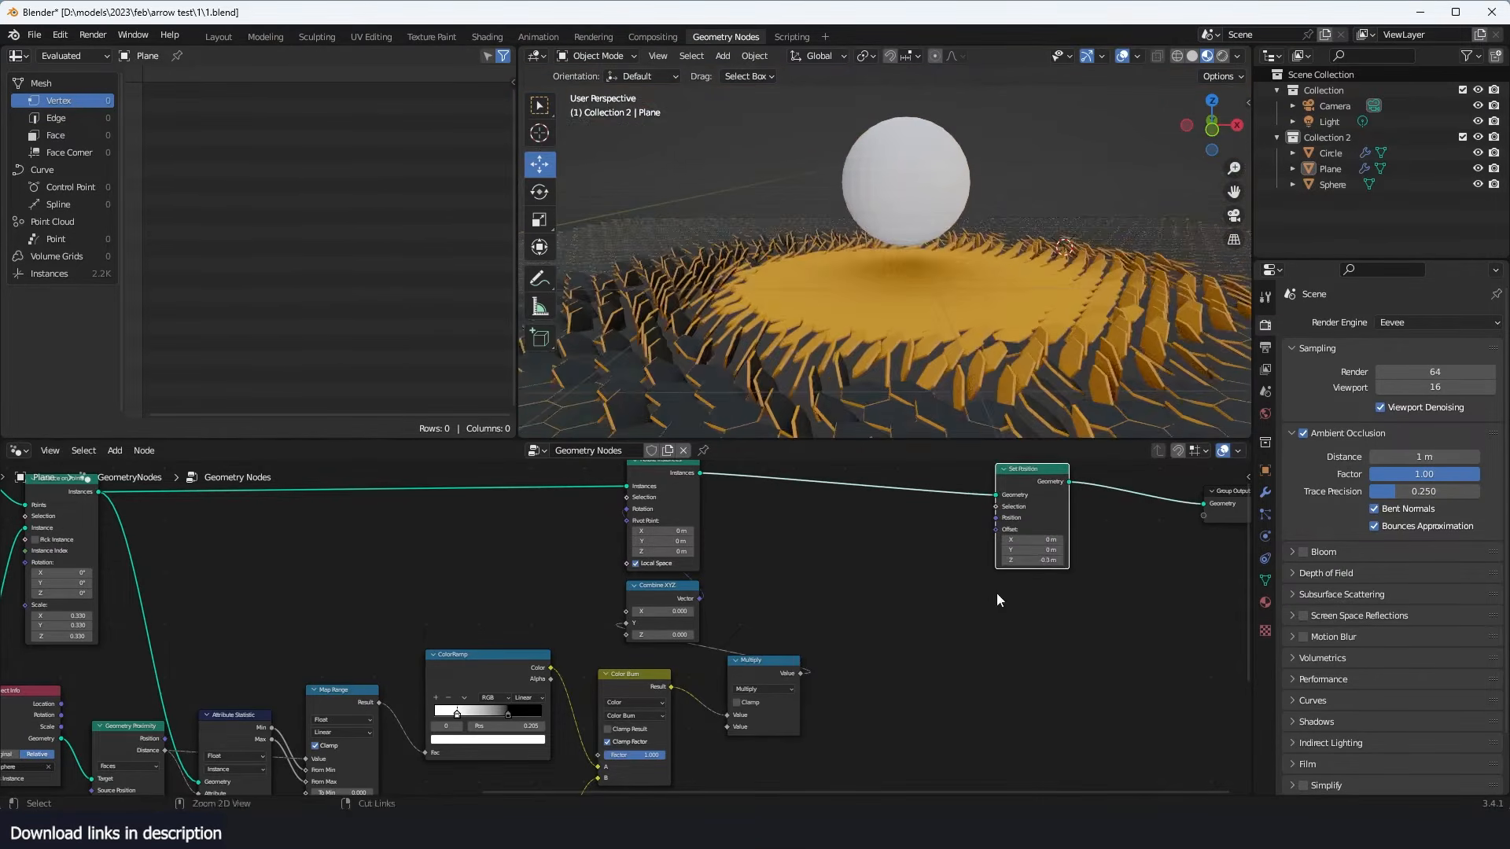
# - Duplicate the Combine XYZ node, place it below Set Position and connect its Vector to the Set Position Offset
pyautogui.scroll(-2, 997, 593)
pyautogui.scroll(3, 905, 585)
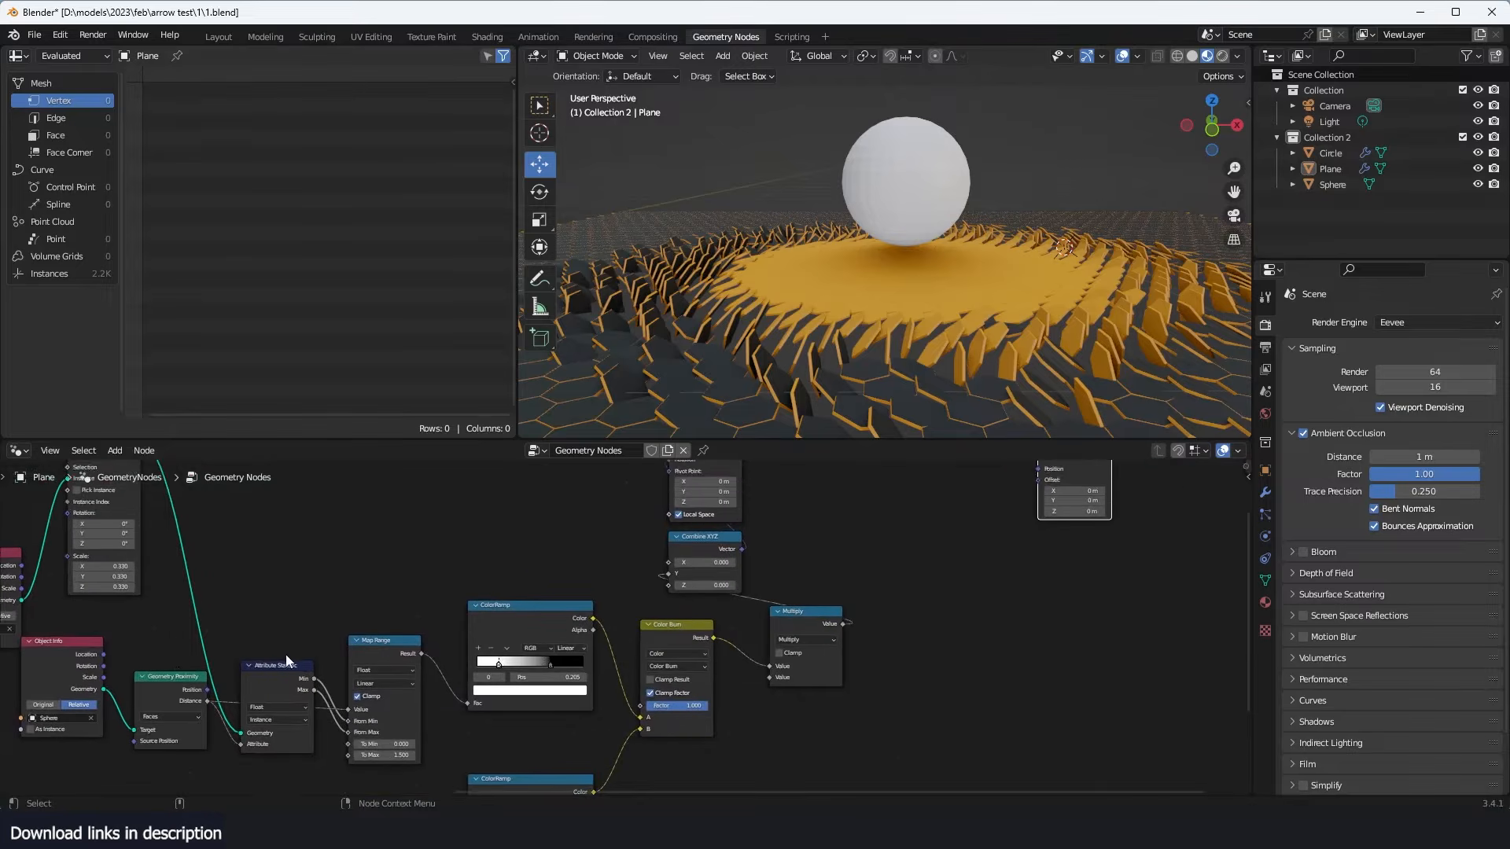
pyautogui.scroll(1, 236, 624)
pyautogui.moveTo(511, 682); pyautogui.dragTo(497, 588, button='middle')
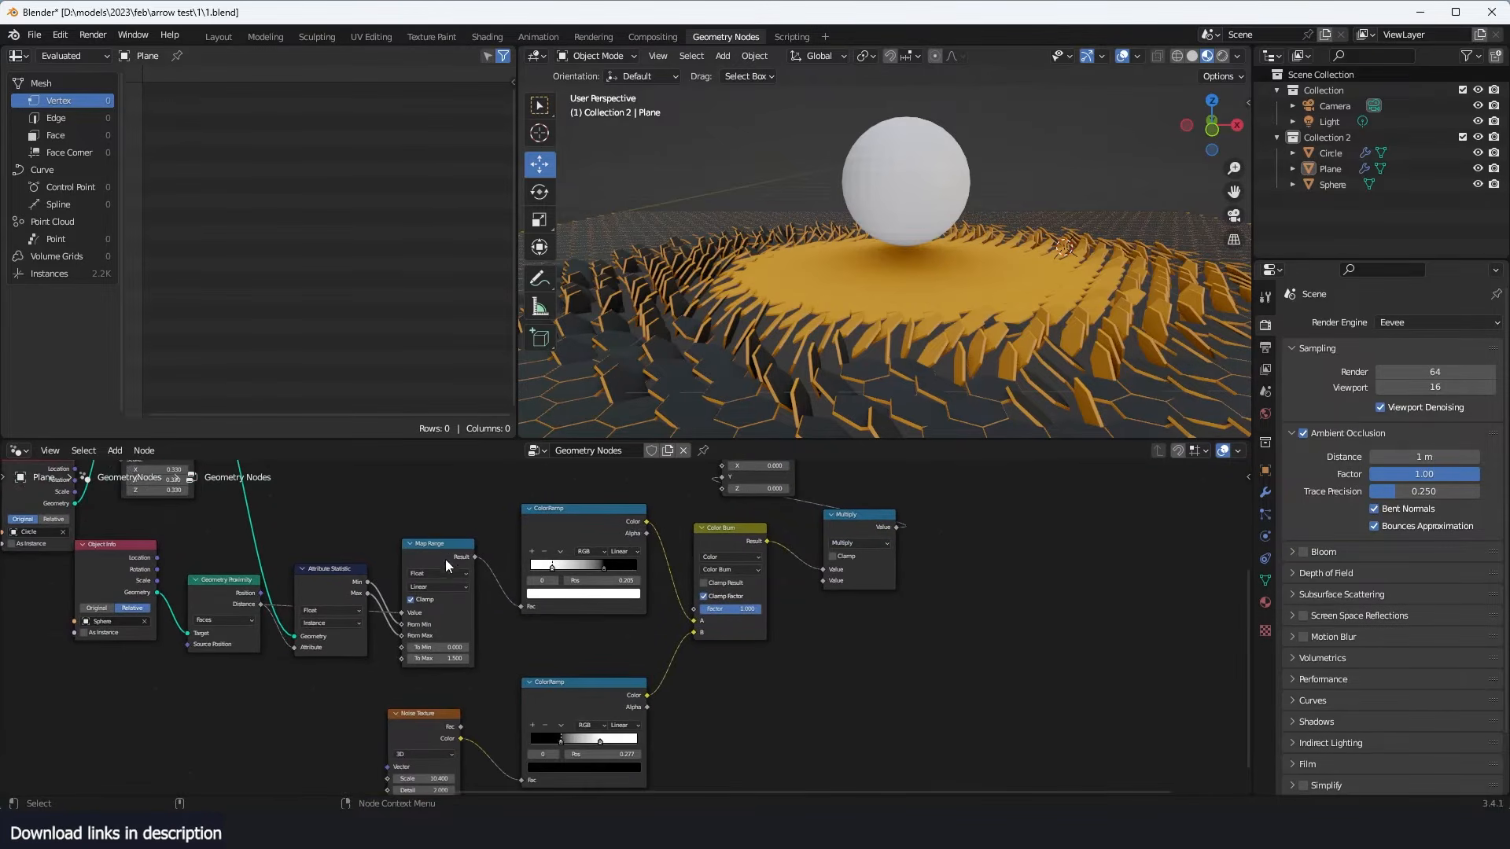
pyautogui.scroll(-1, 790, 543)
pyautogui.moveTo(790, 543); pyautogui.dragTo(692, 610, button='middle')
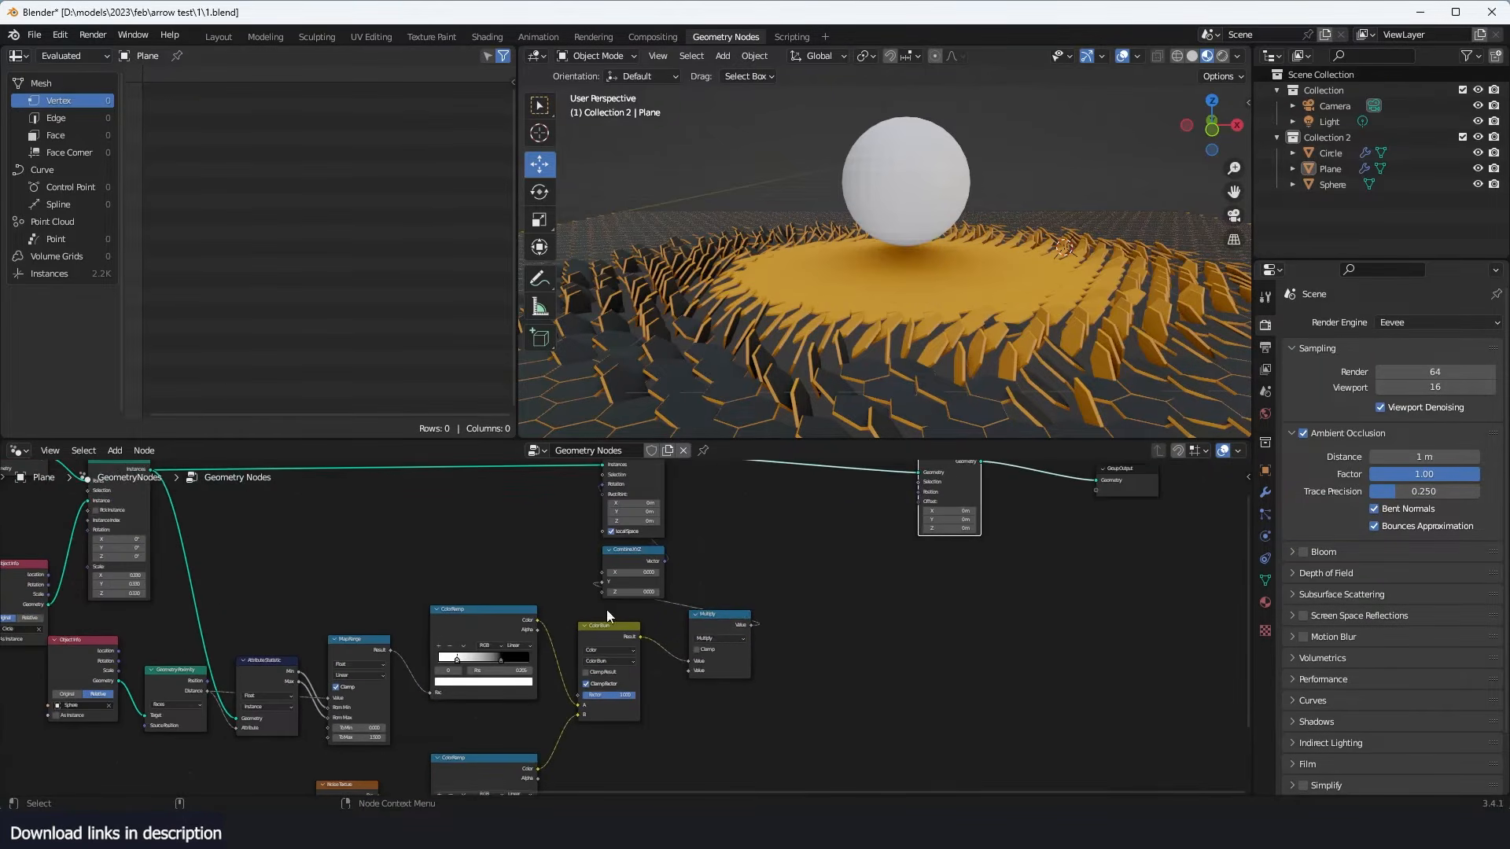
pyautogui.click(621, 582)
pyautogui.hotkey('shift', 'd')
pyautogui.click(970, 563)
pyautogui.scroll(2, 969, 563)
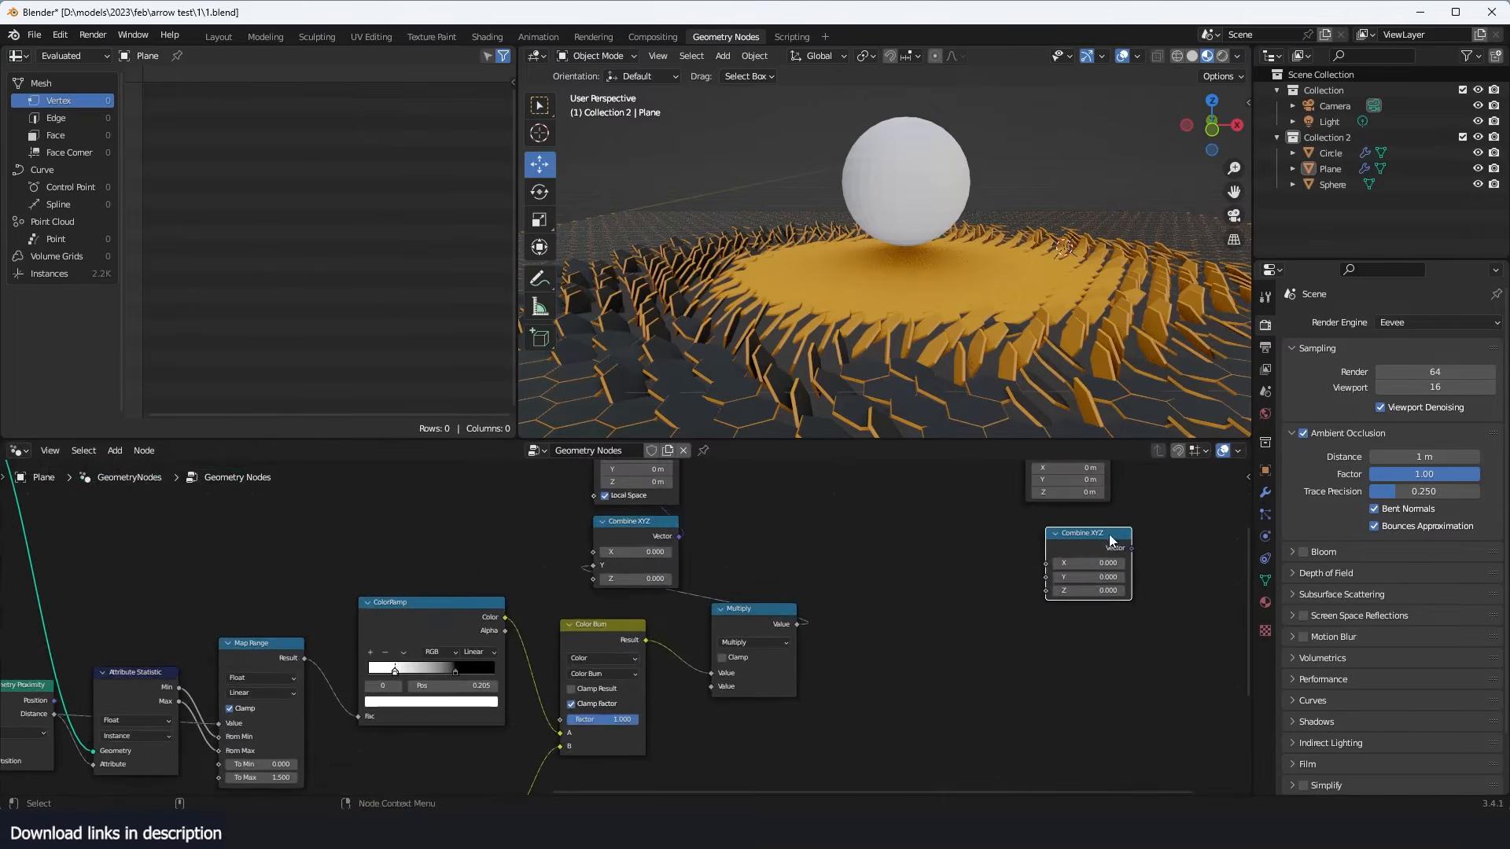
pyautogui.moveTo(1108, 535); pyautogui.dragTo(939, 635, button='middle')
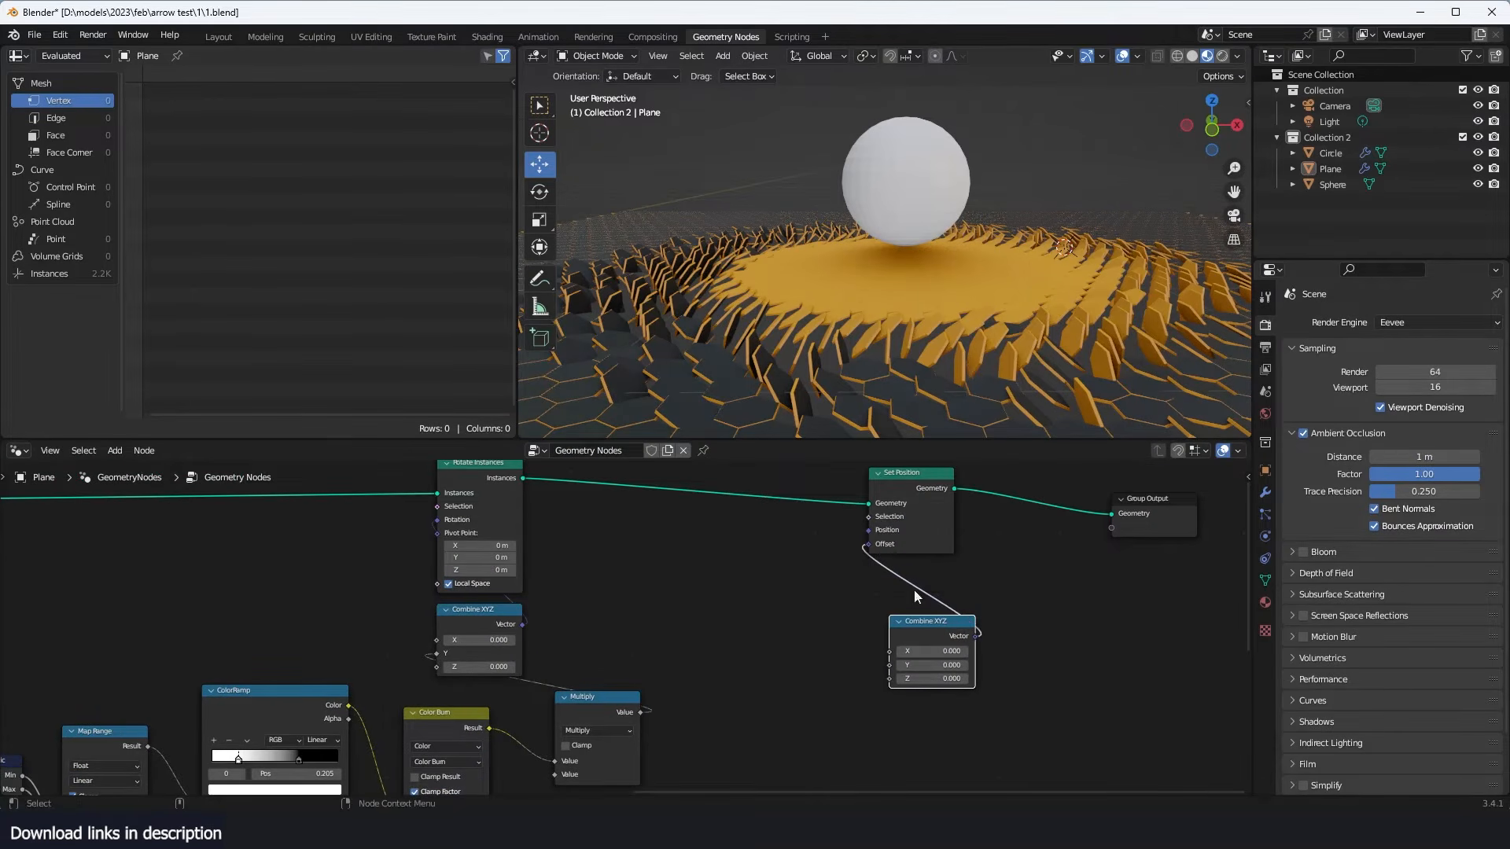
# - Drive the new Combine XYZ node's Z with the Map Range result through a duplicated Multiply node
pyautogui.moveTo(851, 691); pyautogui.dragTo(876, 591, button='middle')
pyautogui.scroll(-1, 876, 591)
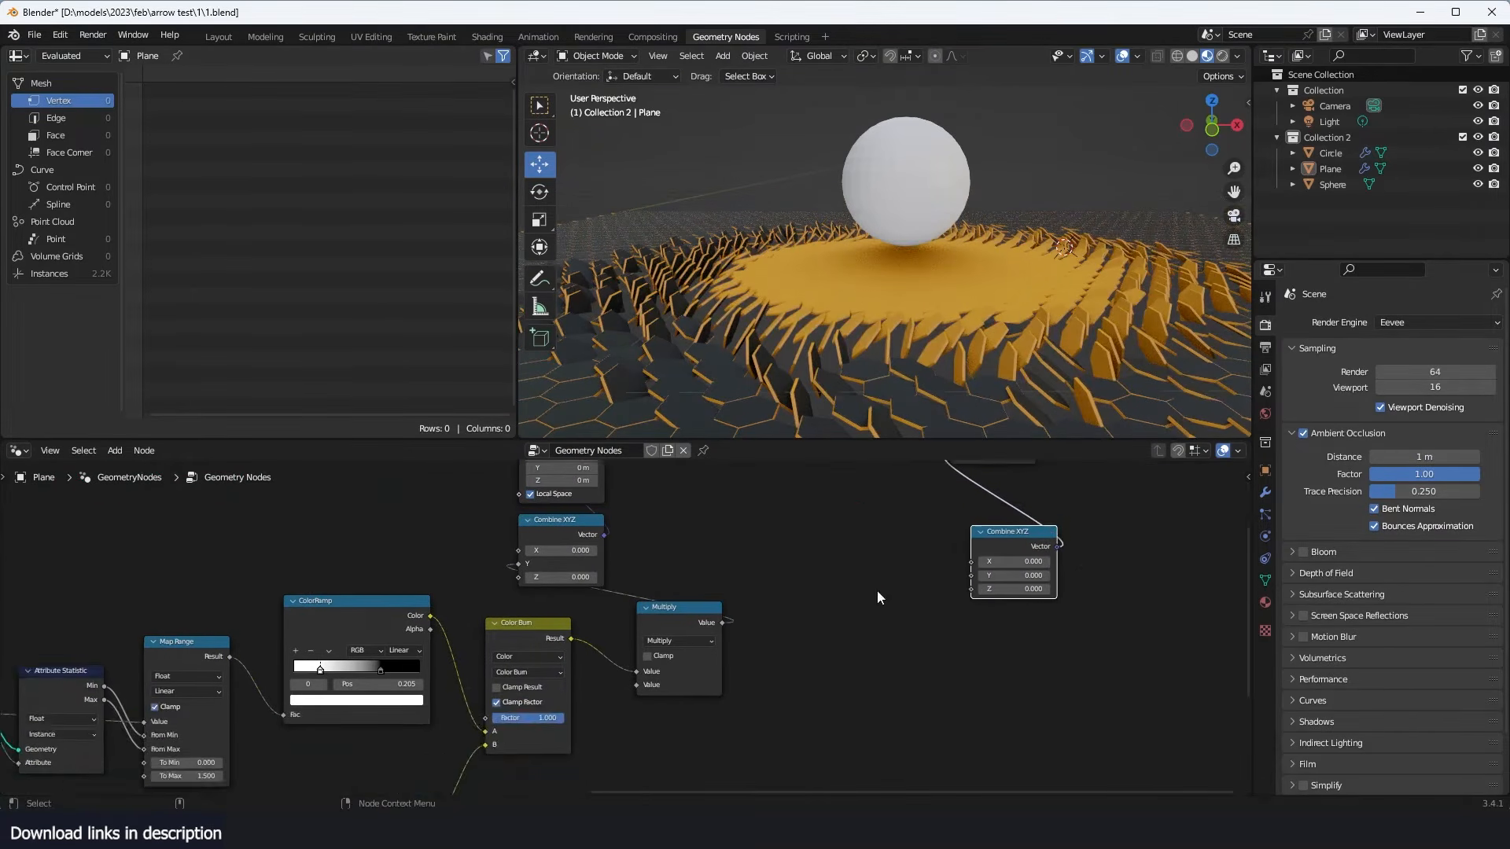
pyautogui.moveTo(722, 622); pyautogui.dragTo(952, 593)
pyautogui.scroll(-1, 857, 550)
pyautogui.moveTo(859, 556); pyautogui.dragTo(916, 604)
# - Insert a ColorRamp node on the link between the Map Range result and the new Multiply node
pyautogui.hotkey('shift', 'a')
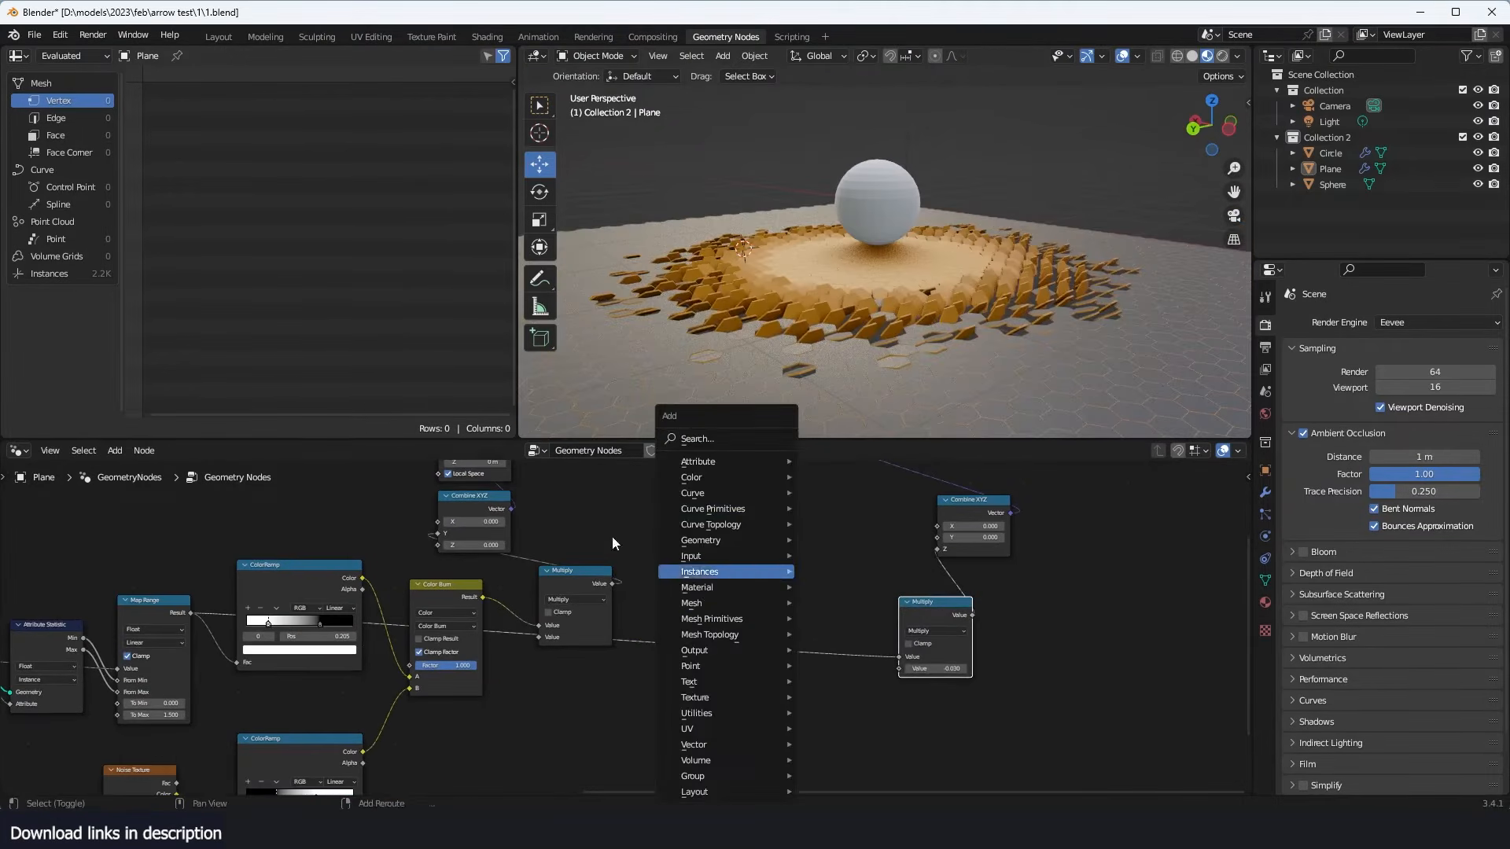
pyautogui.click(755, 438)
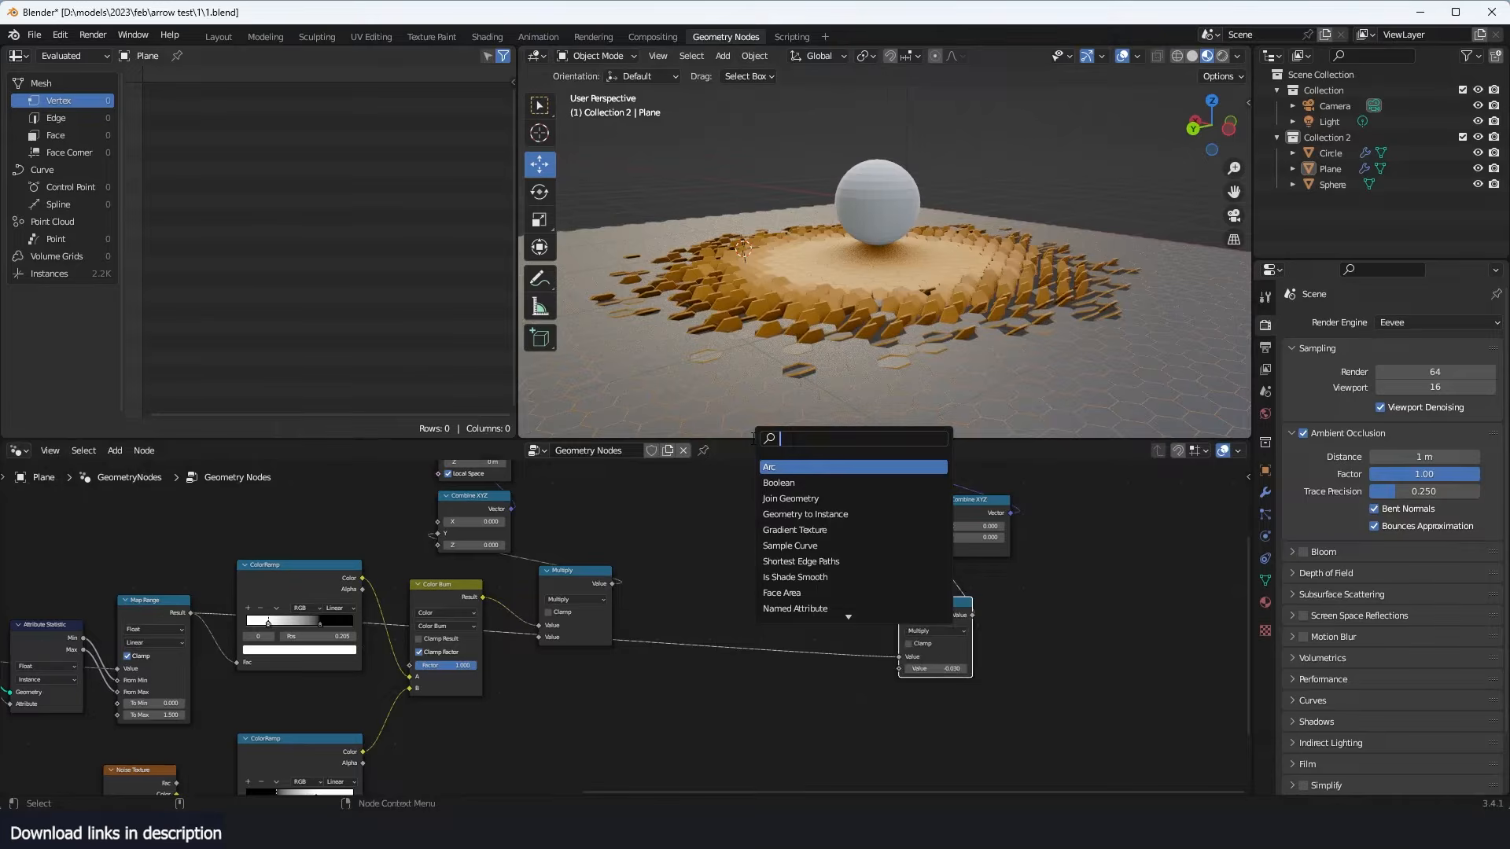
pyautogui.write('ramp')
pyautogui.click(785, 464)
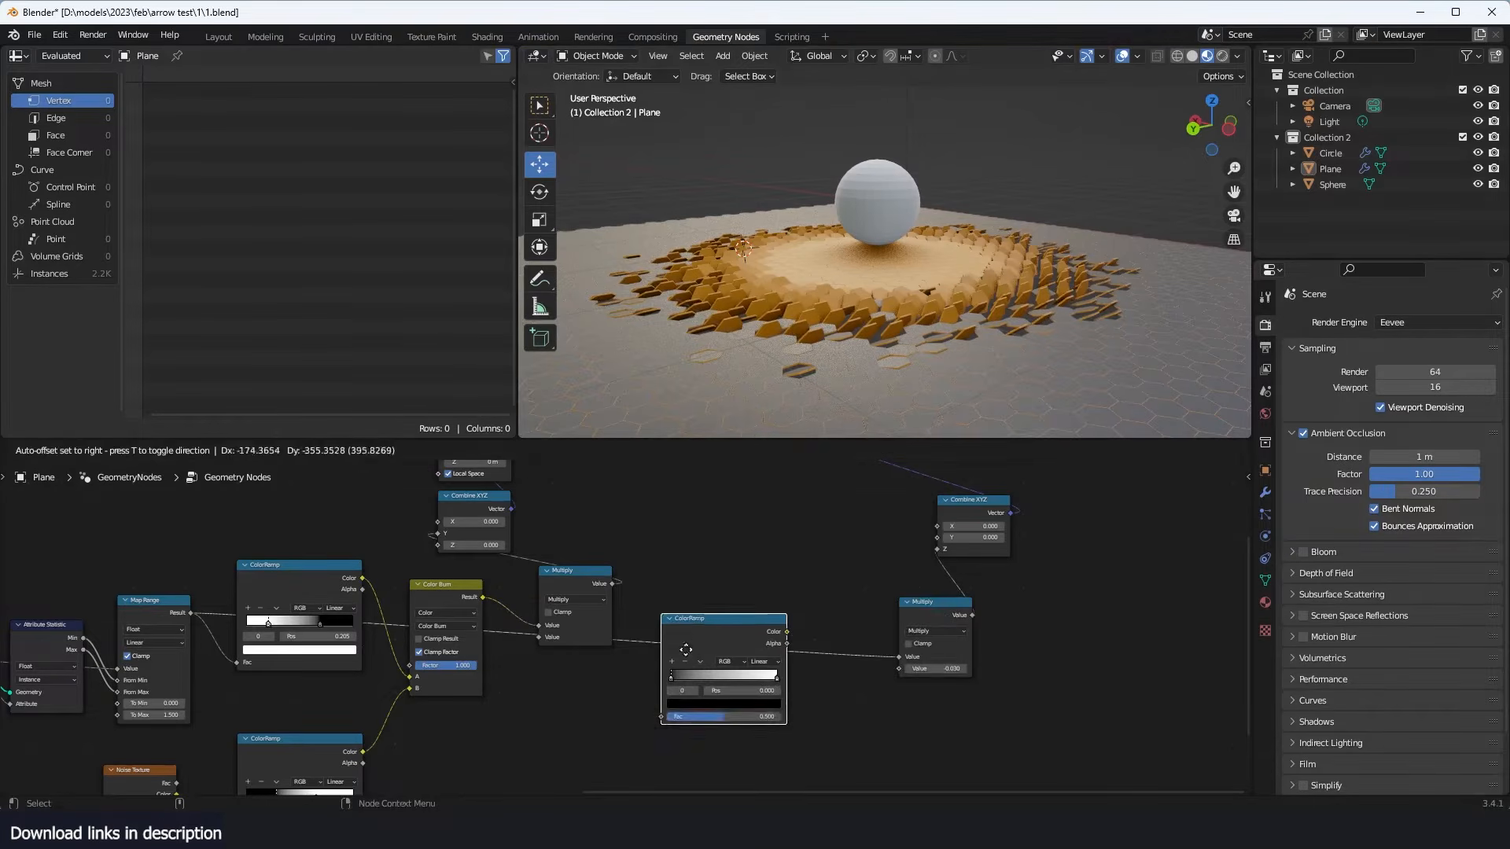
pyautogui.click(682, 654)
# - Reverse the new ColorRamp's stops so it runs from white at the start to black at about 0.45
pyautogui.scroll(4, 681, 656)
pyautogui.moveTo(681, 655); pyautogui.dragTo(683, 642, button='middle')
pyautogui.moveTo(677, 702); pyautogui.dragTo(687, 700)
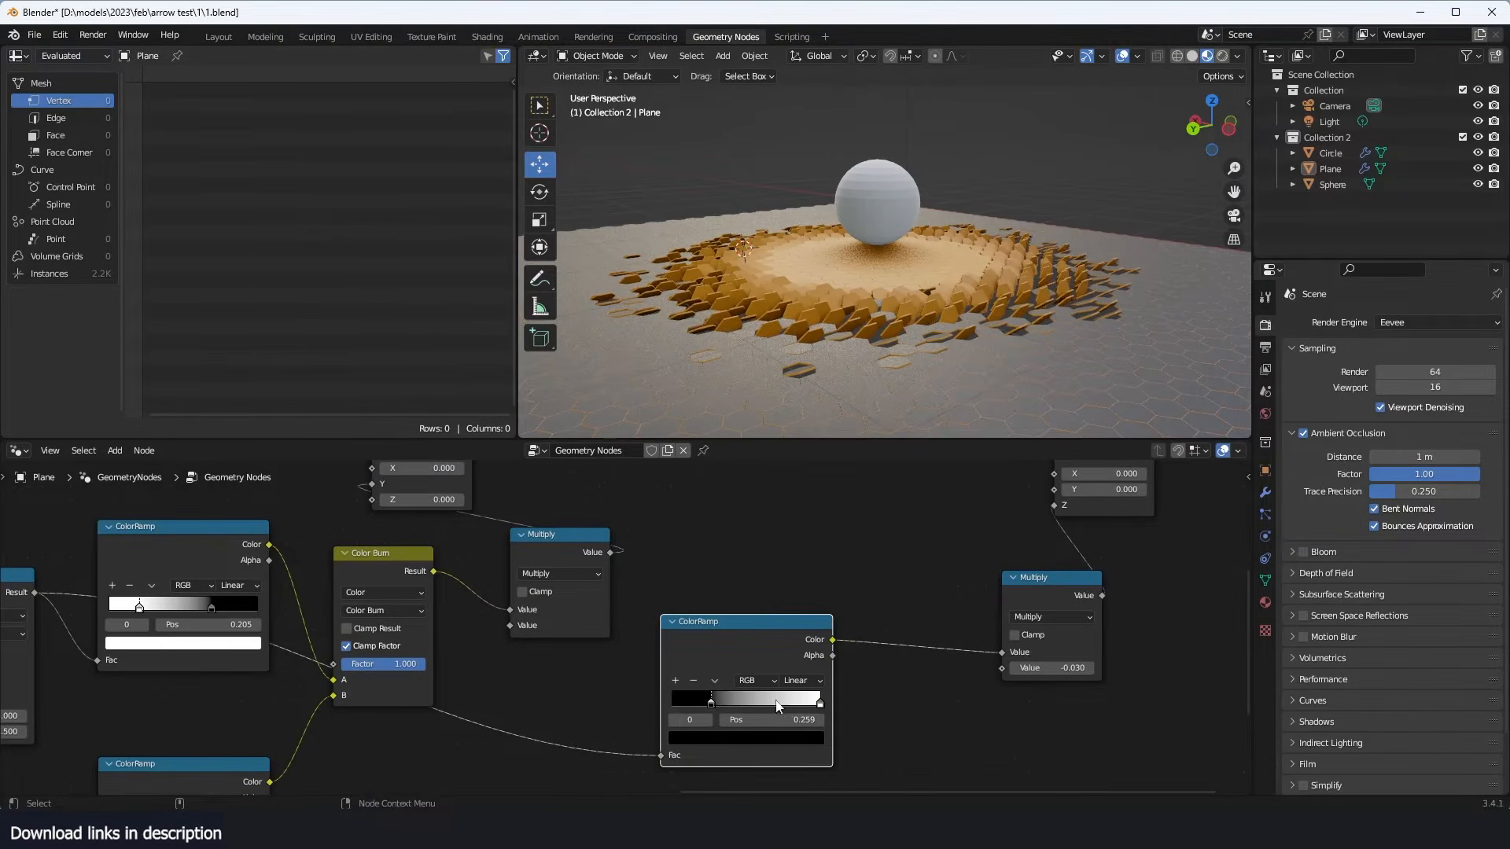
pyautogui.moveTo(808, 705); pyautogui.dragTo(667, 707)
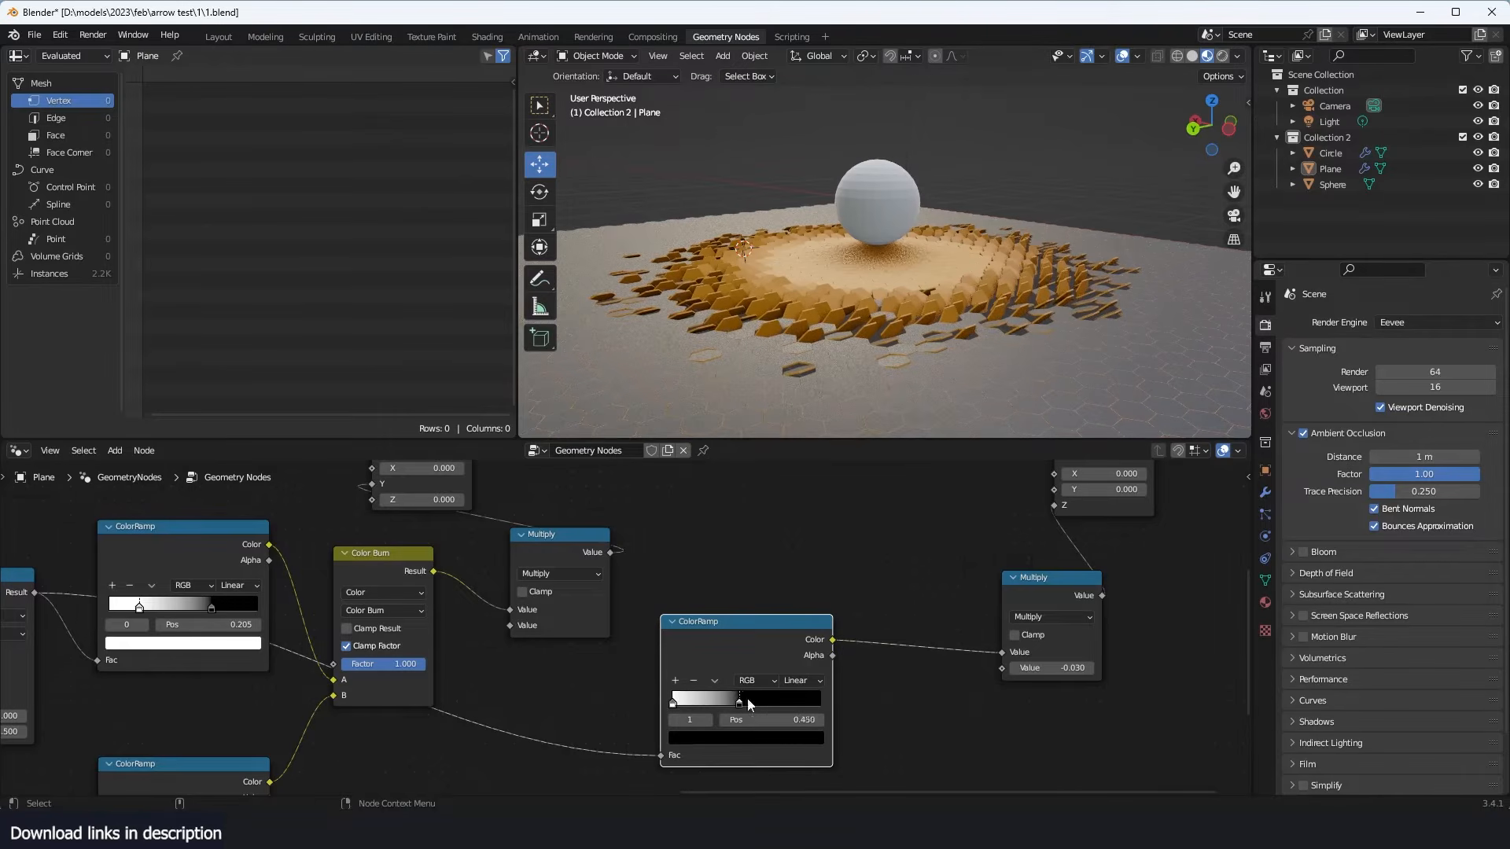
# - Set the offset Multiply value to 1 and tighten the new ColorRamp, placing its white stop at 0.055
pyautogui.doubleClick(1052, 669)
pyautogui.write('1')
pyautogui.press('Return')
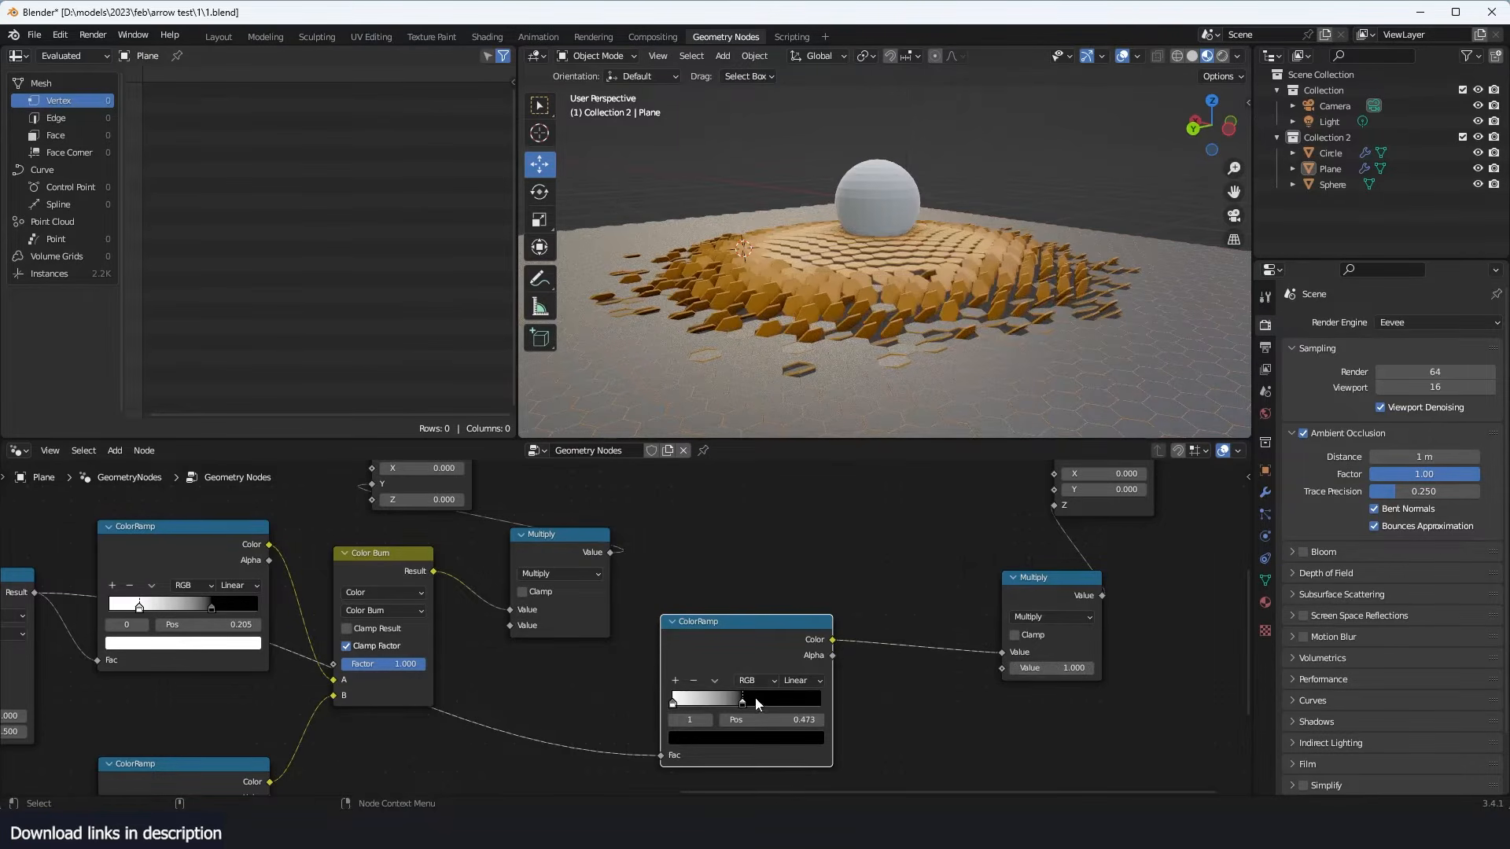
pyautogui.moveTo(755, 698); pyautogui.dragTo(688, 704)
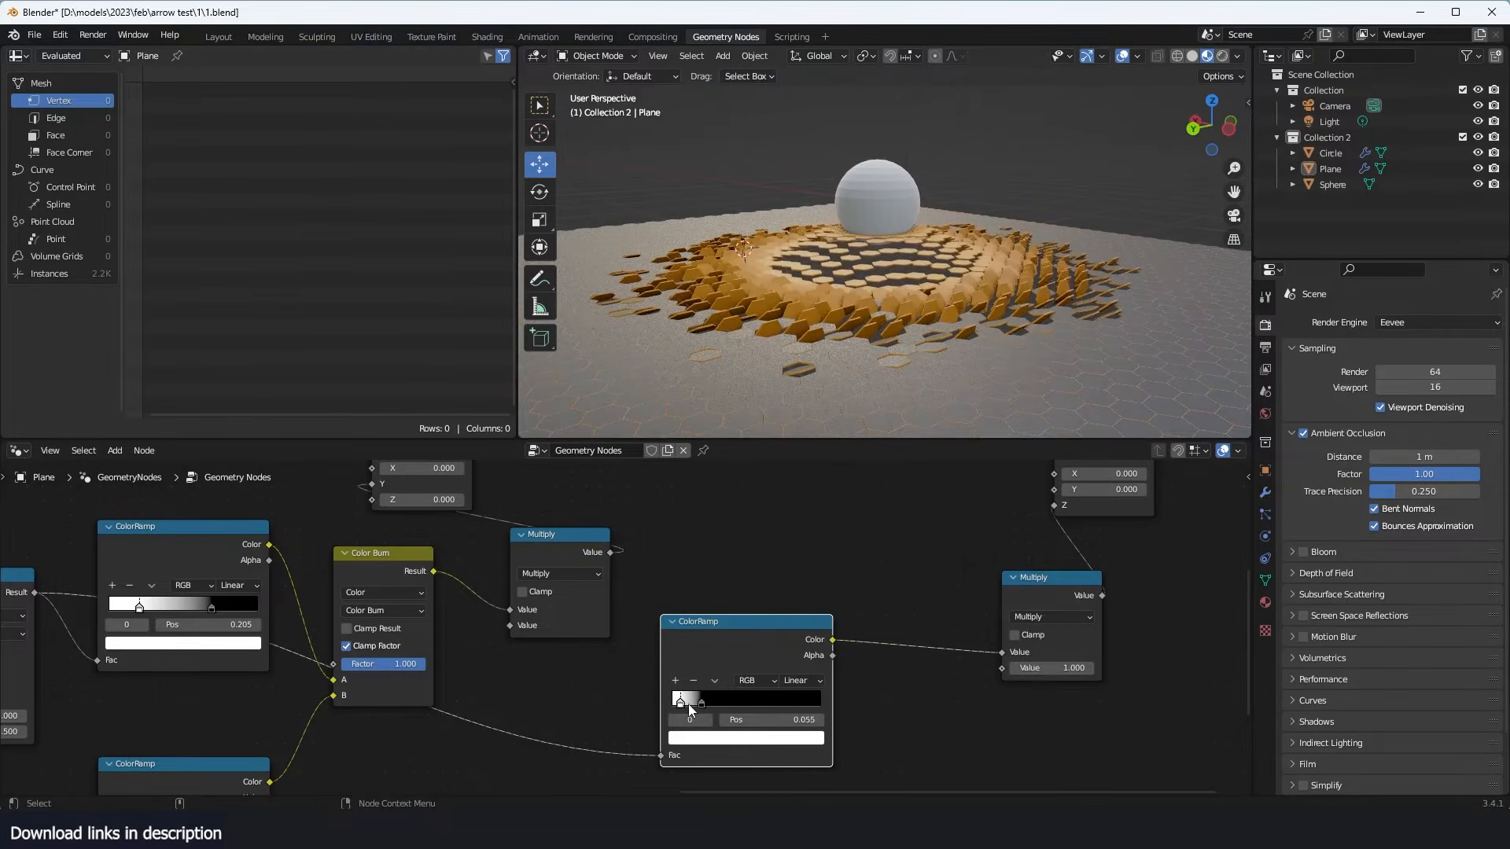
pyautogui.moveTo(988, 234)
pyautogui.mouseDown(button='middle')
pyautogui.moveTo(889, 297)
pyautogui.moveTo(907, 285)
pyautogui.moveTo(838, 258)
pyautogui.mouseUp(button='middle')
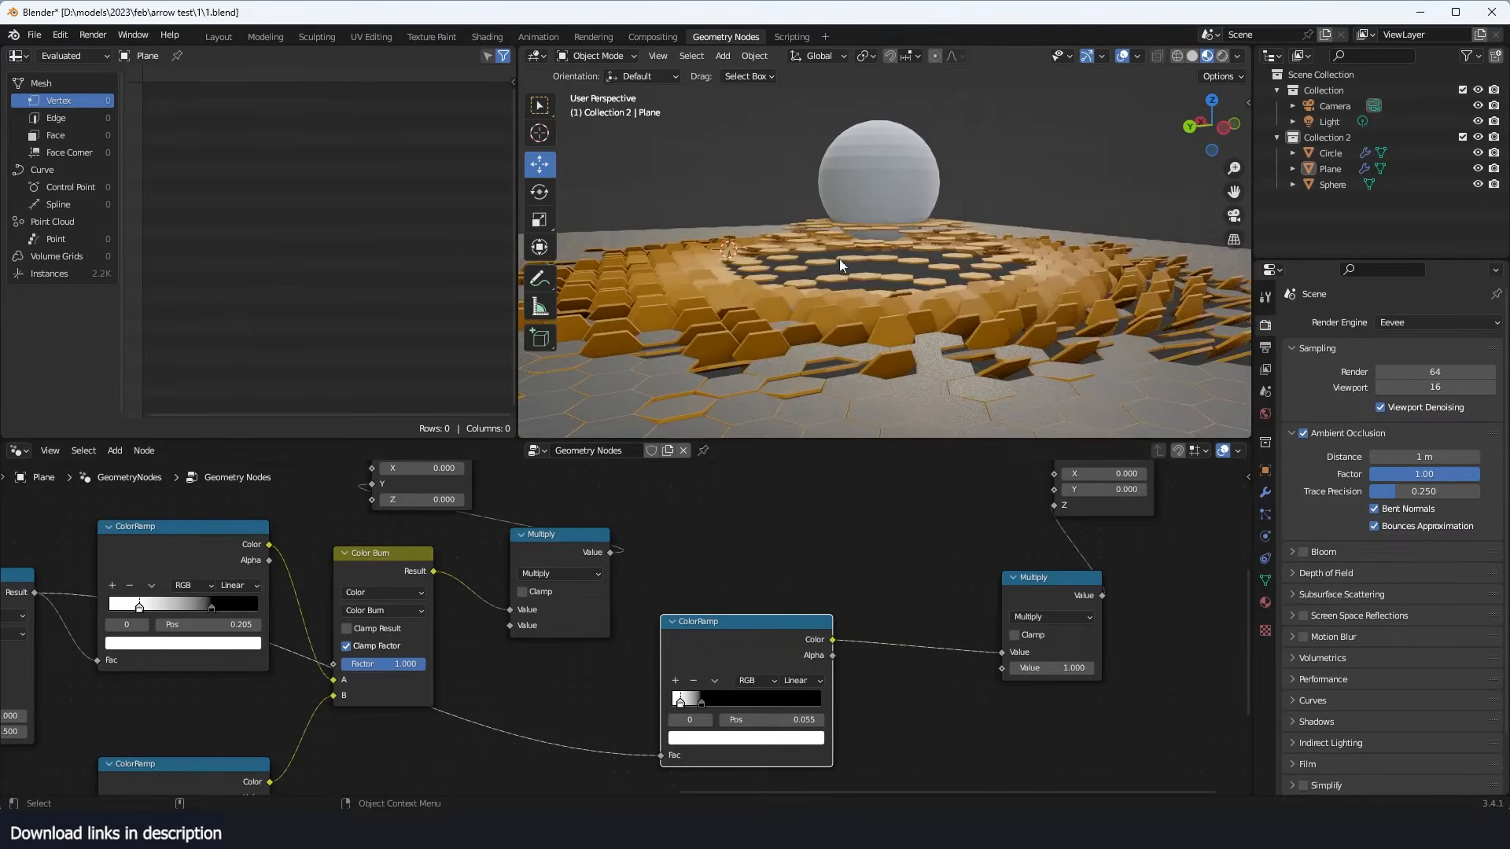
# - Widen the new ColorRamp with its white stop at 0.300 and set the offset Multiply value to 1.900
pyautogui.moveTo(701, 699)
pyautogui.mouseDown()
pyautogui.moveTo(748, 700)
pyautogui.moveTo(719, 704)
pyautogui.mouseUp()
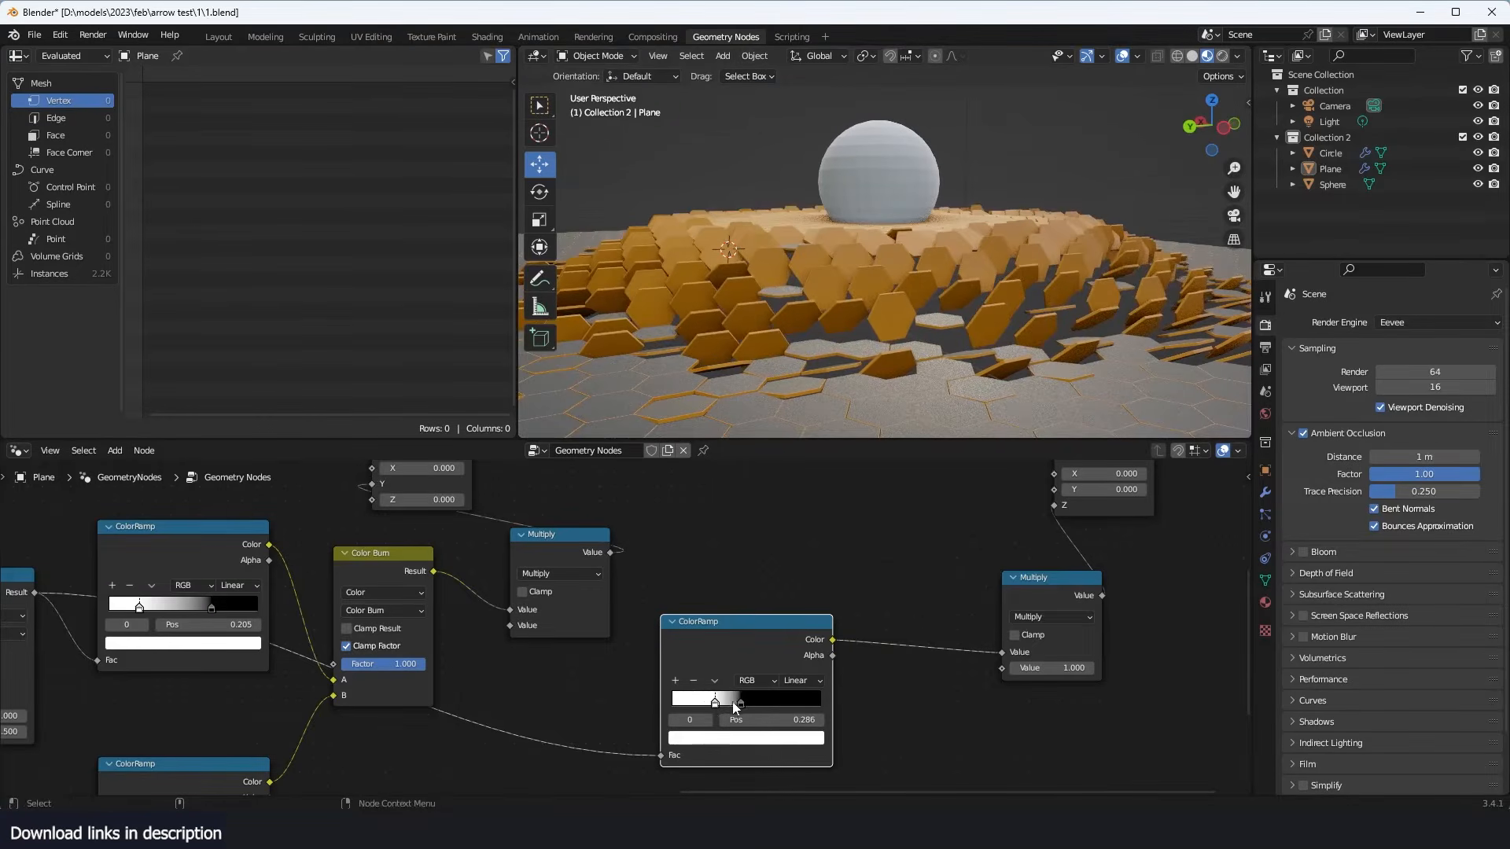
pyautogui.moveTo(1046, 664); pyautogui.dragTo(1116, 665)
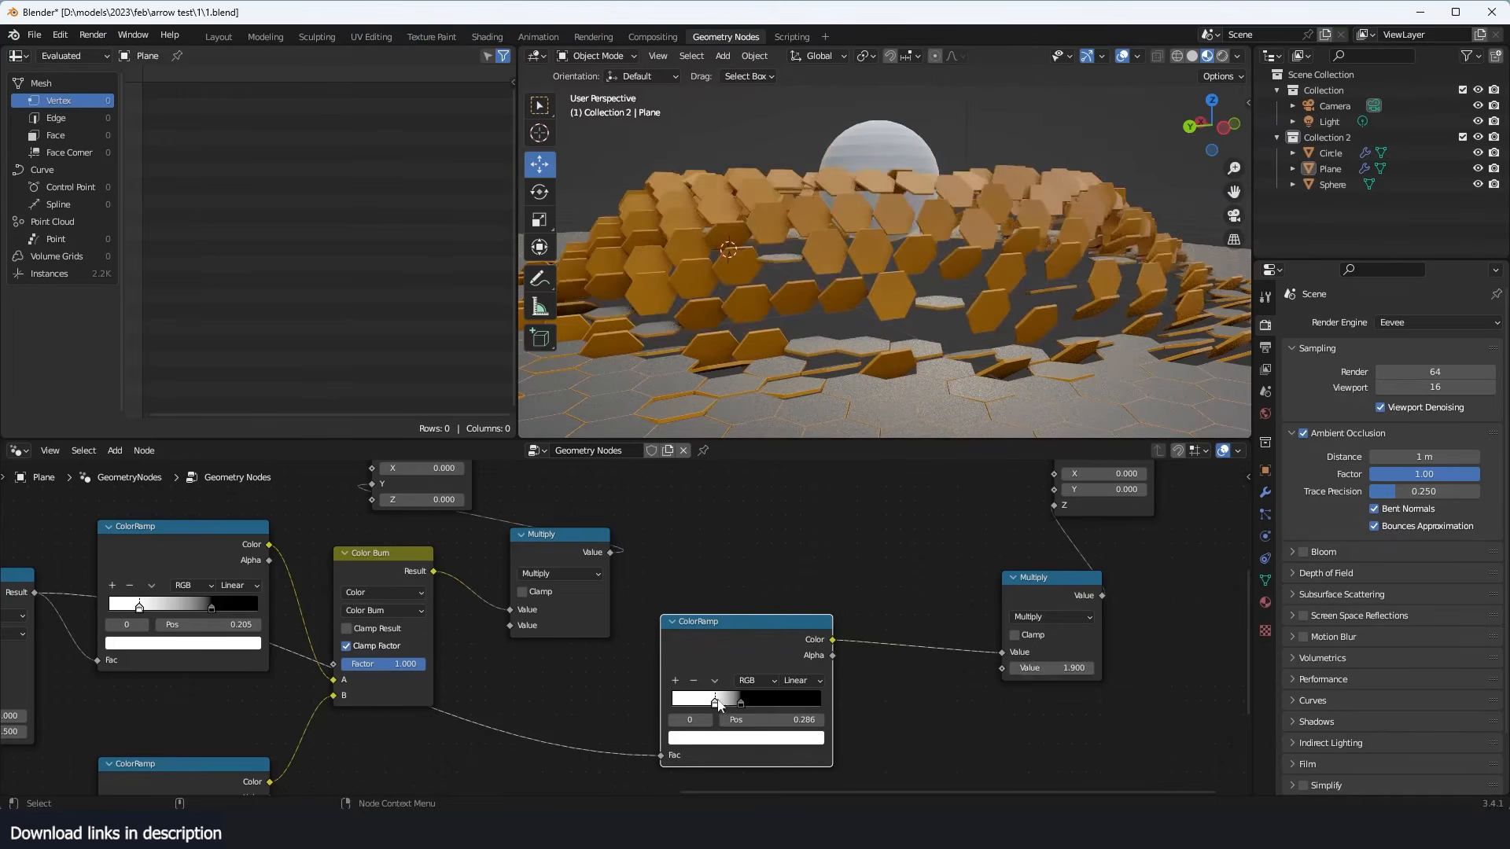
pyautogui.moveTo(720, 705); pyautogui.dragTo(721, 707)
pyautogui.moveTo(802, 370); pyautogui.dragTo(816, 244, button='middle')
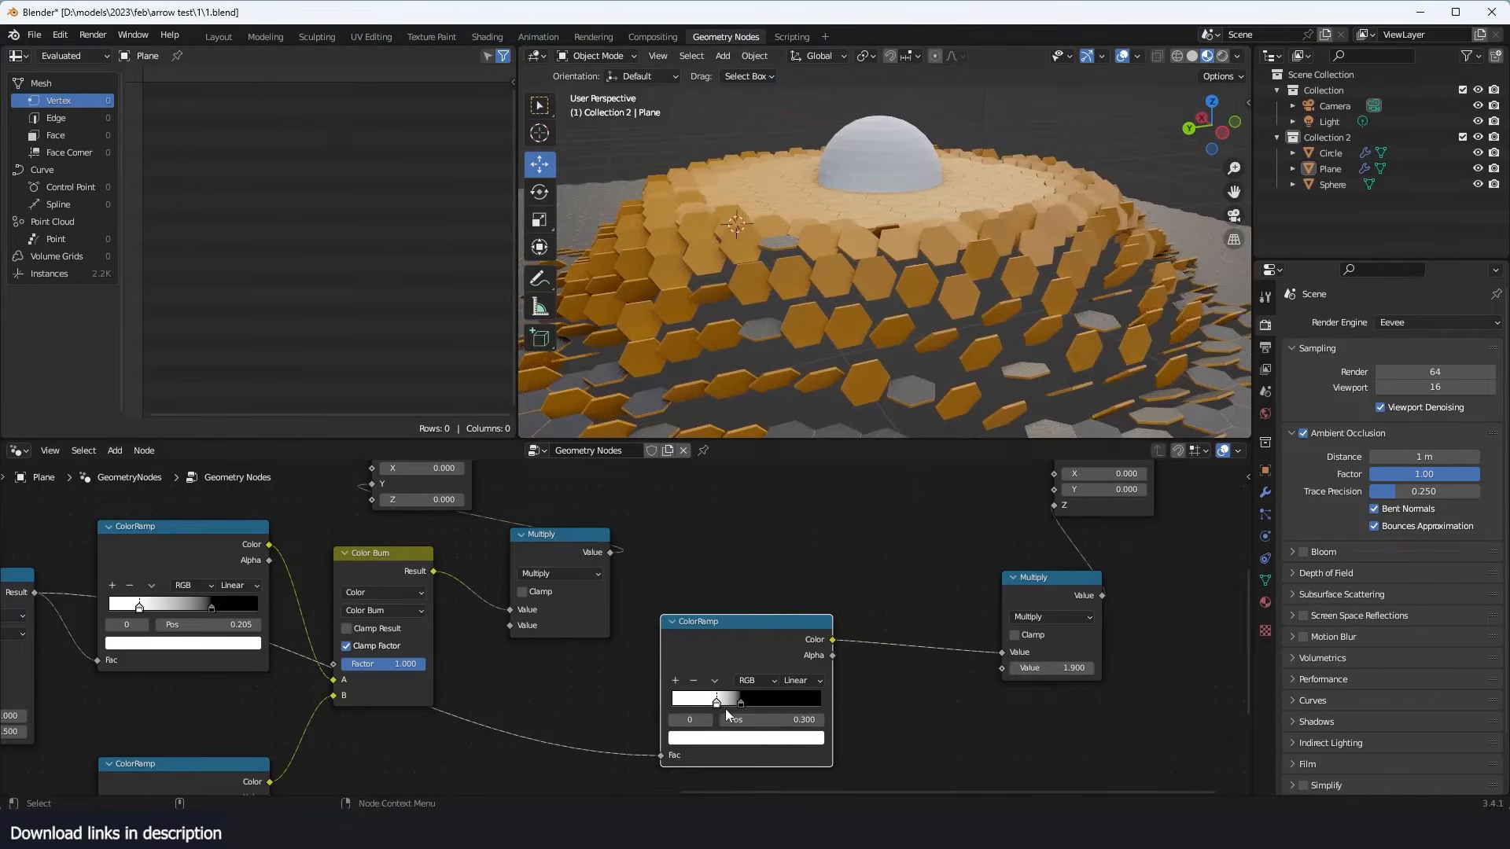
pyautogui.moveTo(866, 172); pyautogui.dragTo(931, 313, button='middle')
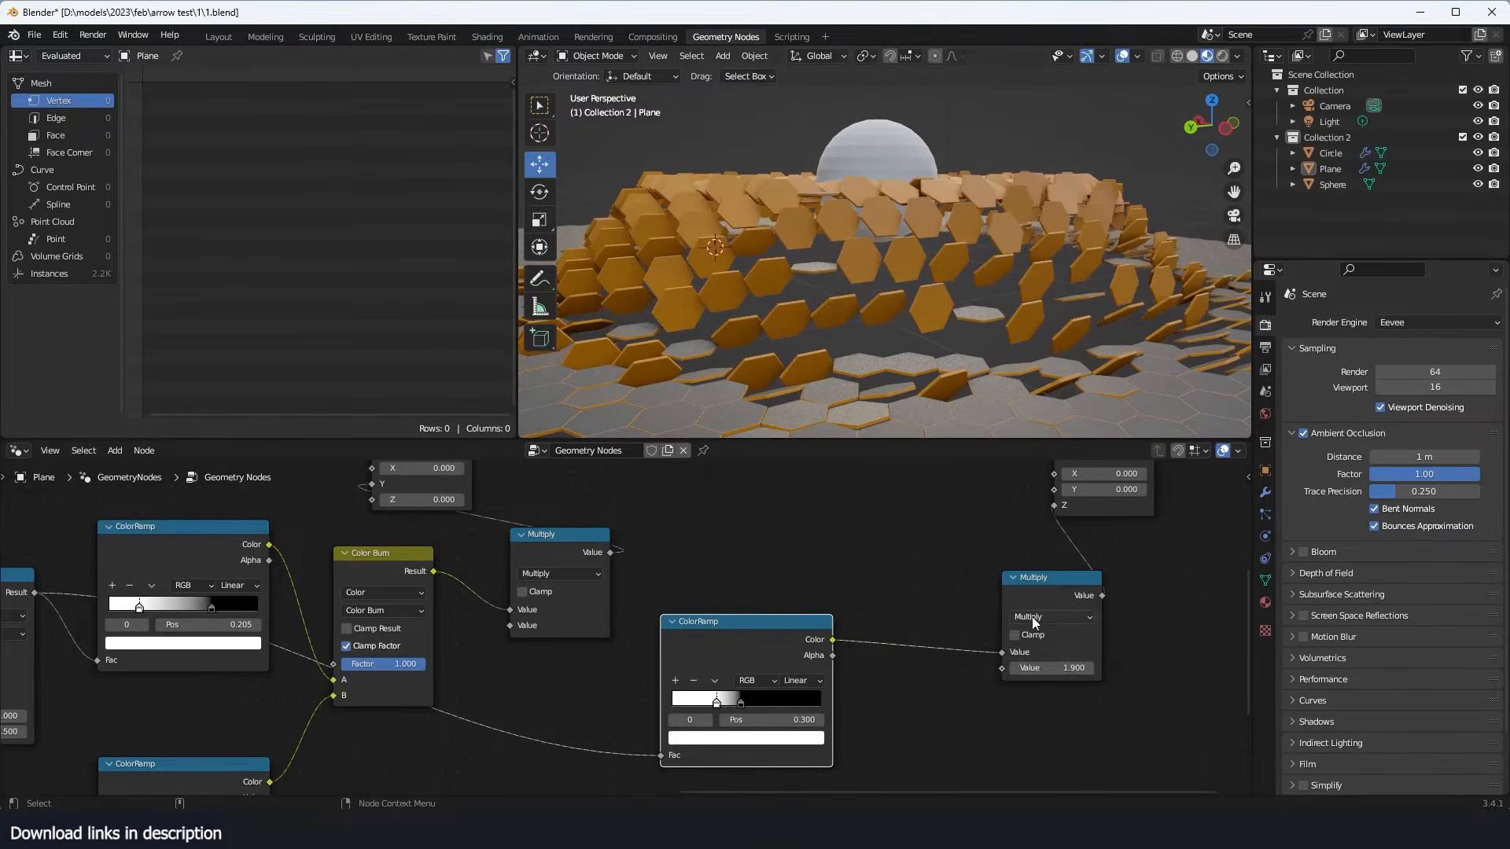
# - Move the offset Multiply node aside and insert a Float Curve node between it and the new ColorRamp
pyautogui.moveTo(1035, 584); pyautogui.dragTo(1139, 570)
pyautogui.moveTo(873, 642); pyautogui.dragTo(839, 576, button='middle')
pyautogui.hotkey('shift', 'a')
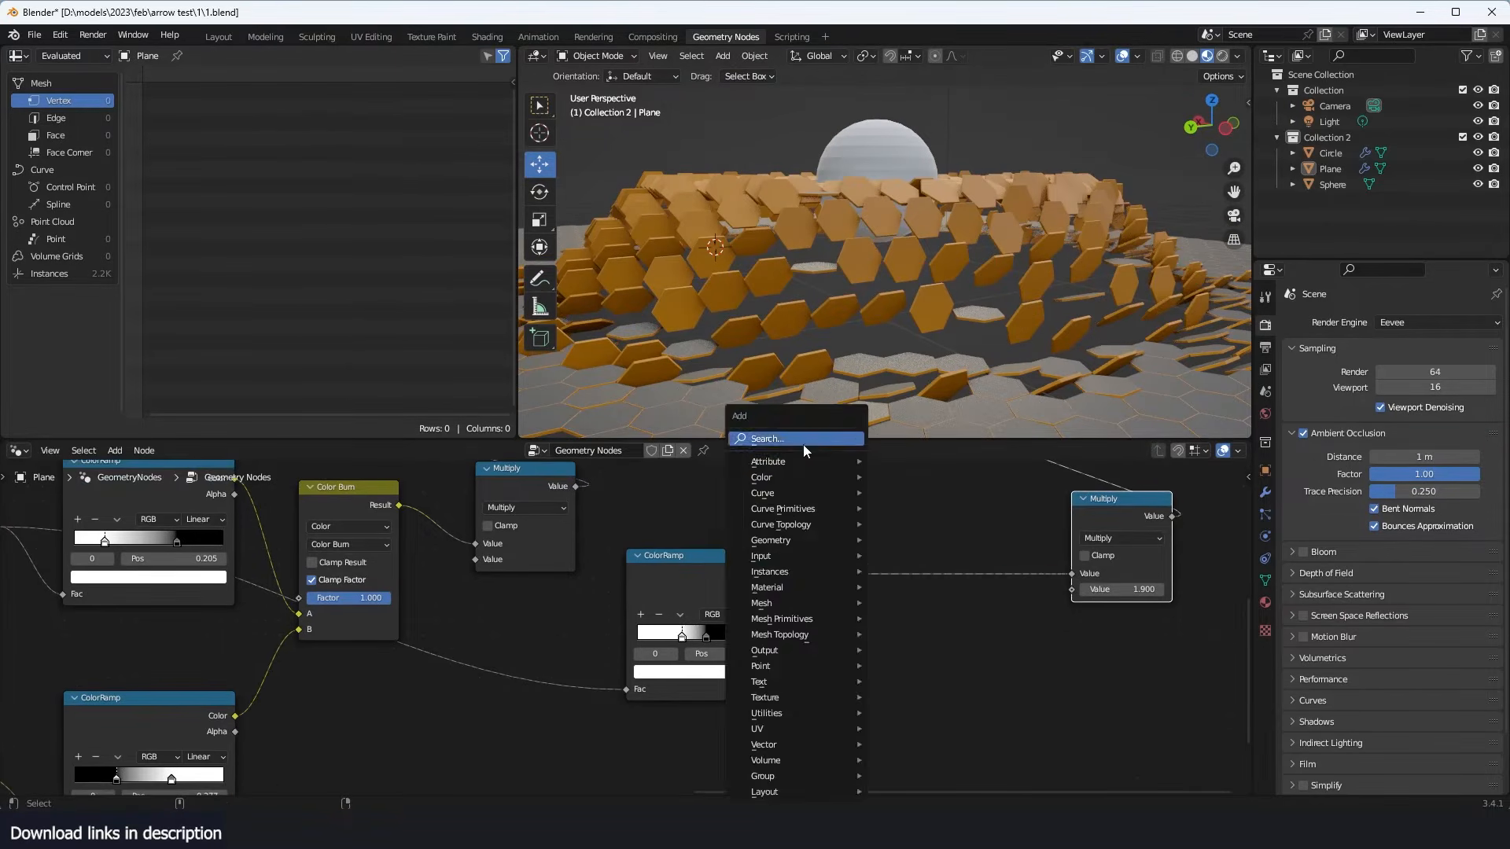
pyautogui.click(804, 439)
pyautogui.write('float')
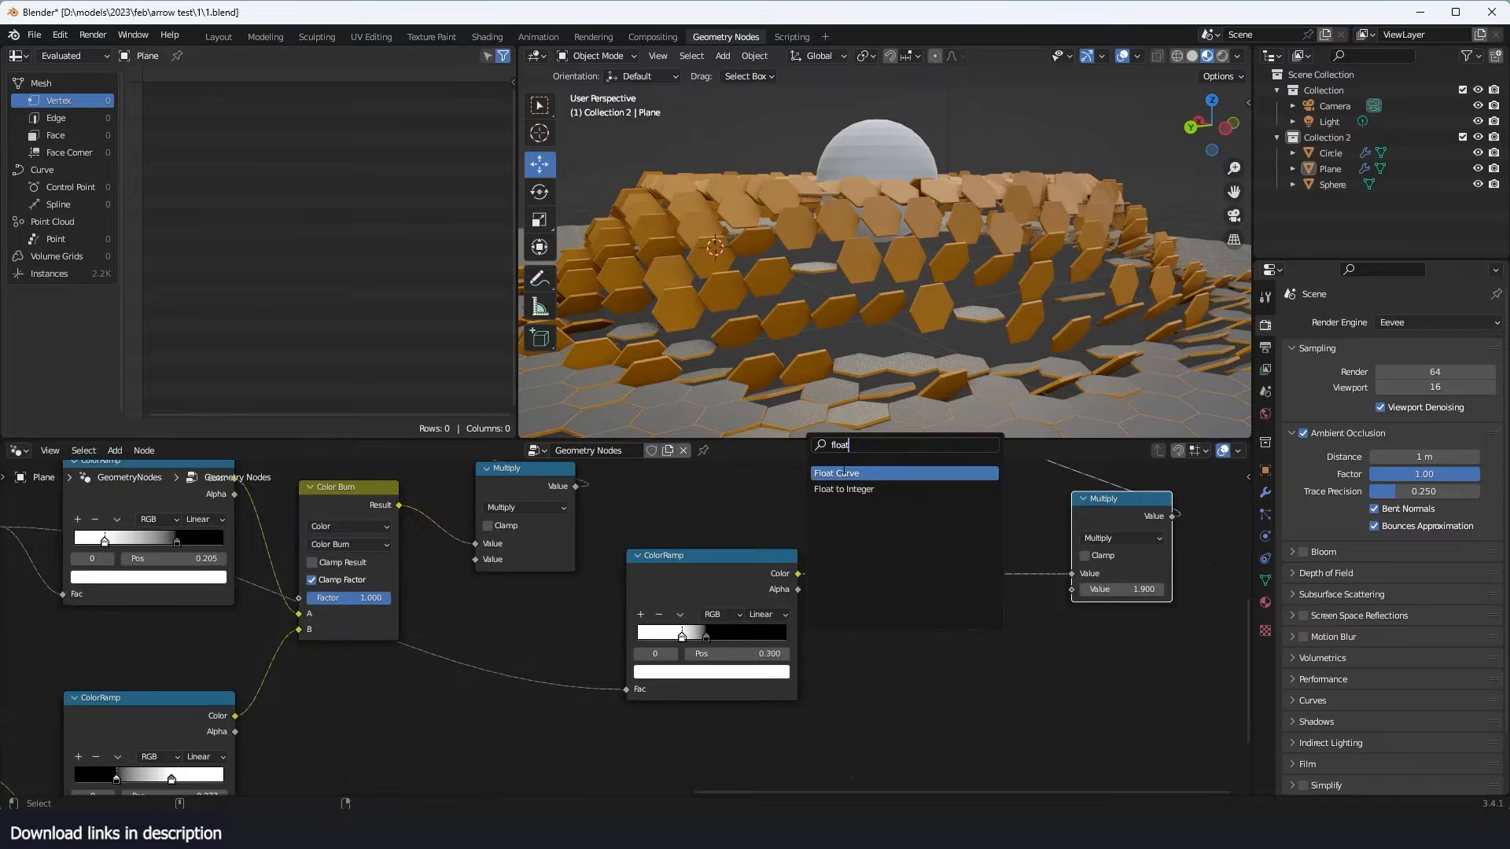
pyautogui.click(844, 473)
pyautogui.click(893, 569)
# - Shape the Float Curve into an arch with its end point at 1.0, 0.0 and a middle point at about 0.49, 0.73
pyautogui.moveTo(926, 620); pyautogui.dragTo(896, 597, button='middle')
pyautogui.click(910, 616)
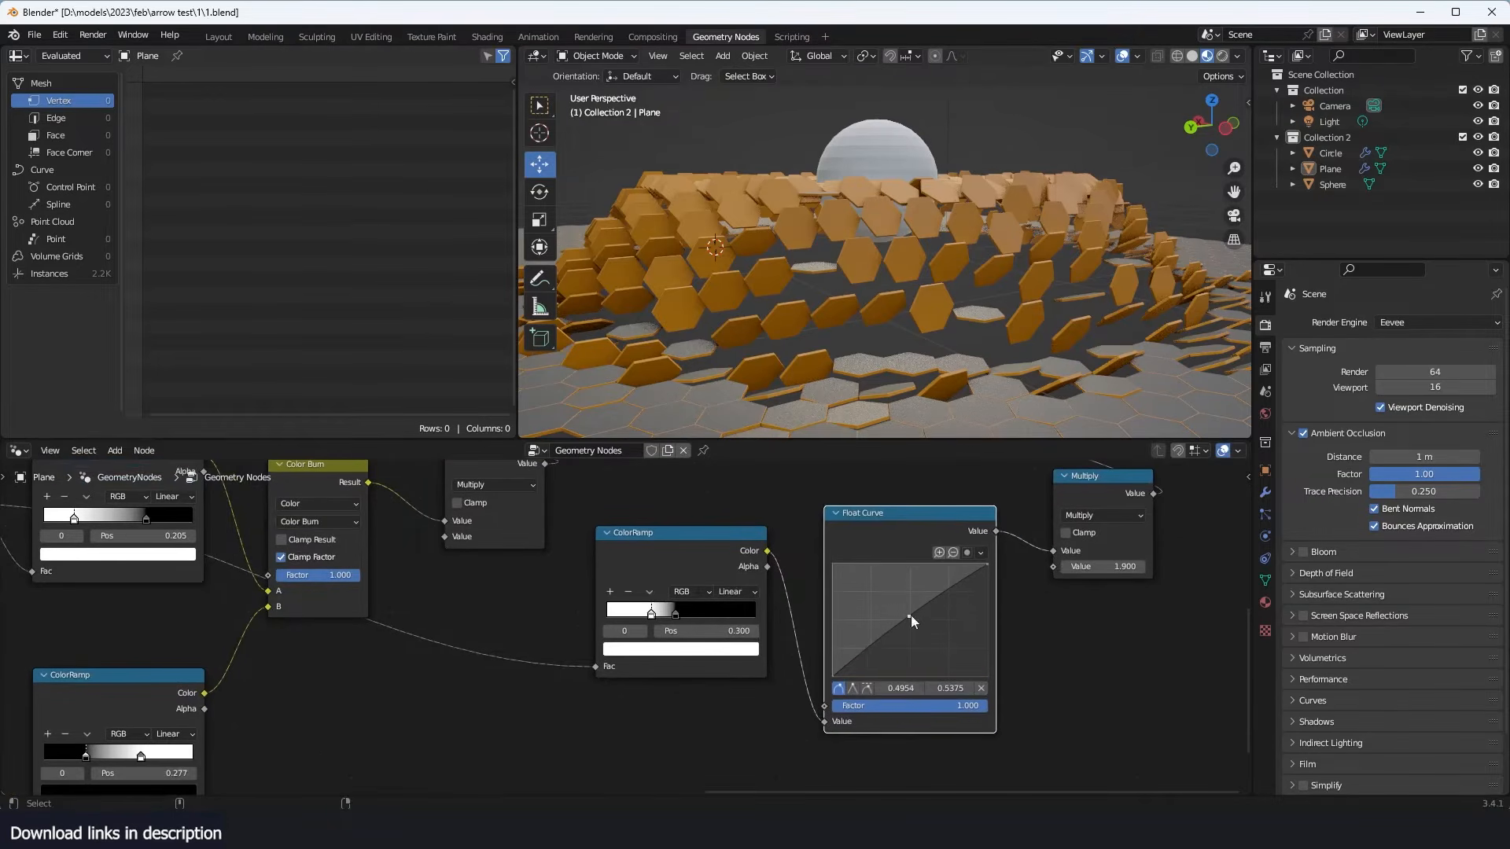
pyautogui.moveTo(986, 563); pyautogui.dragTo(988, 676)
pyautogui.moveTo(940, 228); pyautogui.dragTo(1005, 243, button='middle')
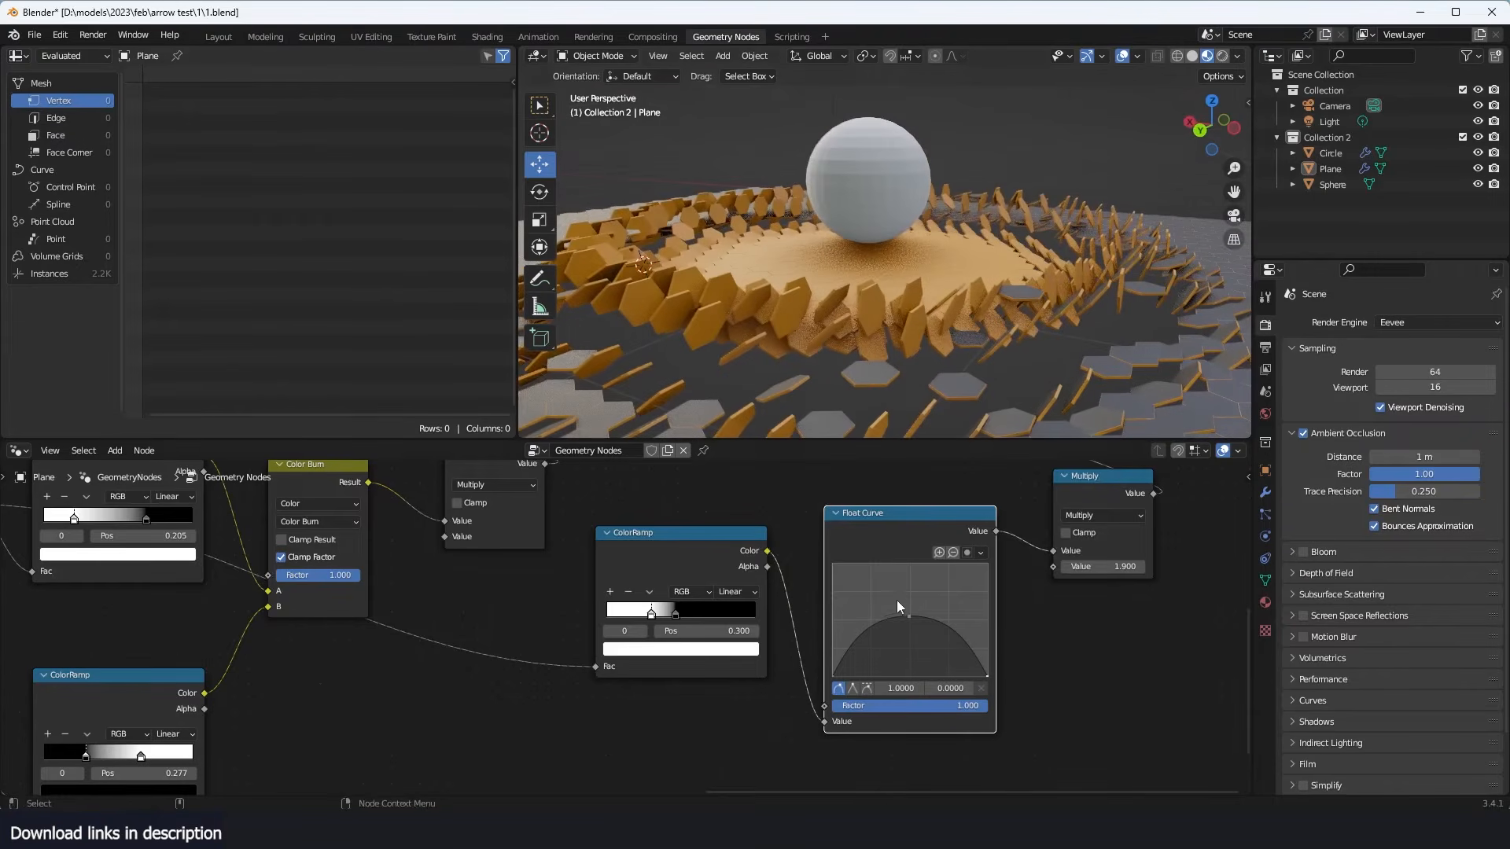
pyautogui.moveTo(914, 615); pyautogui.dragTo(907, 594)
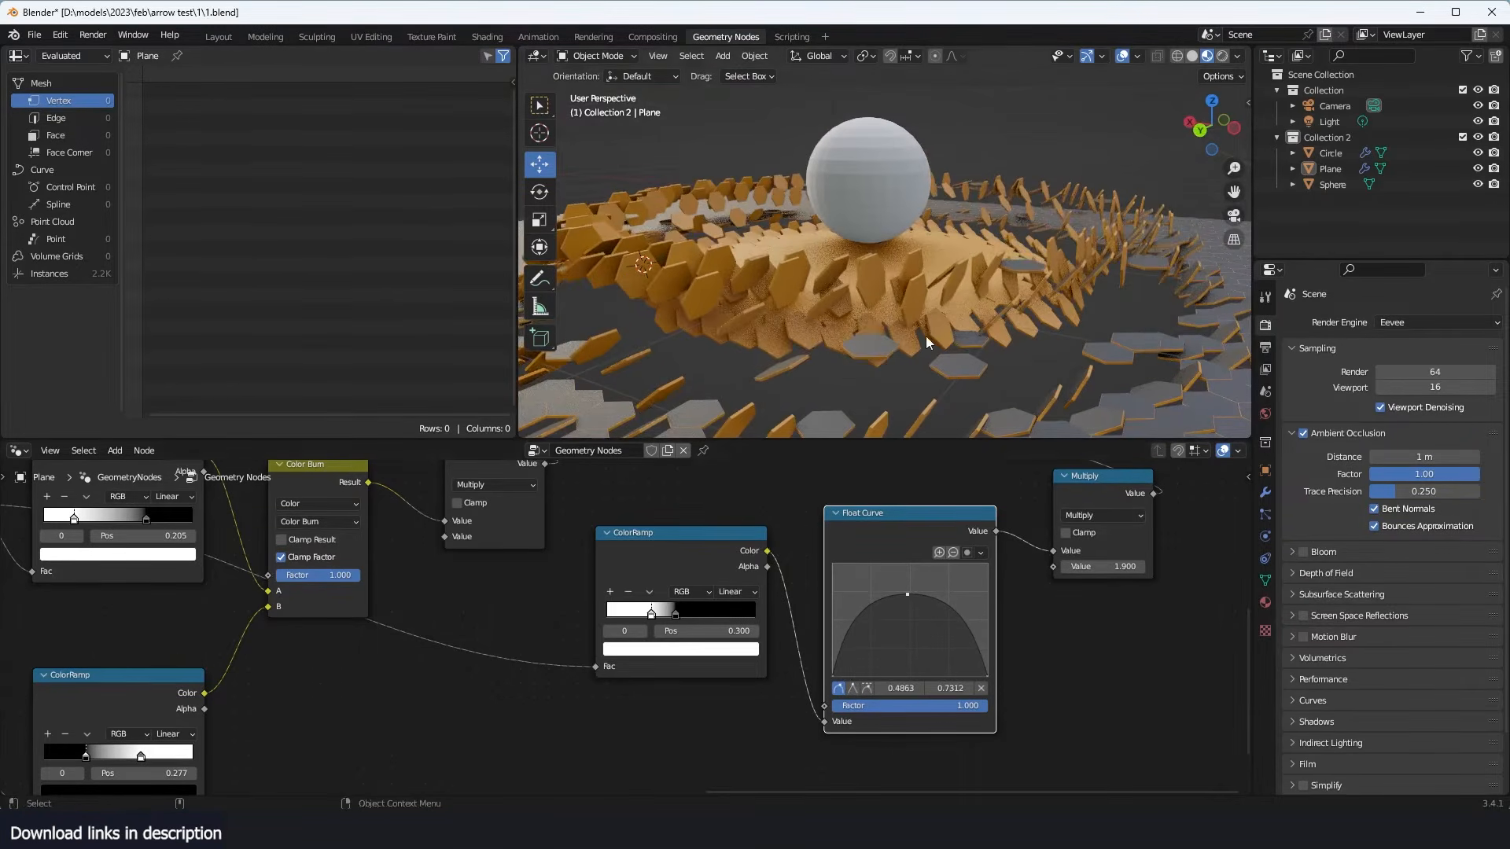
pyautogui.moveTo(927, 336); pyautogui.dragTo(979, 356, button='middle')
pyautogui.scroll(-3, 932, 593)
pyautogui.moveTo(770, 318); pyautogui.dragTo(818, 291, button='middle')
pyautogui.scroll(2, 358, 700)
# - Duplicate the Noise Texture and its ColorRamp, placing the copies below the Float Curve node
pyautogui.moveTo(347, 685); pyautogui.dragTo(46, 748)
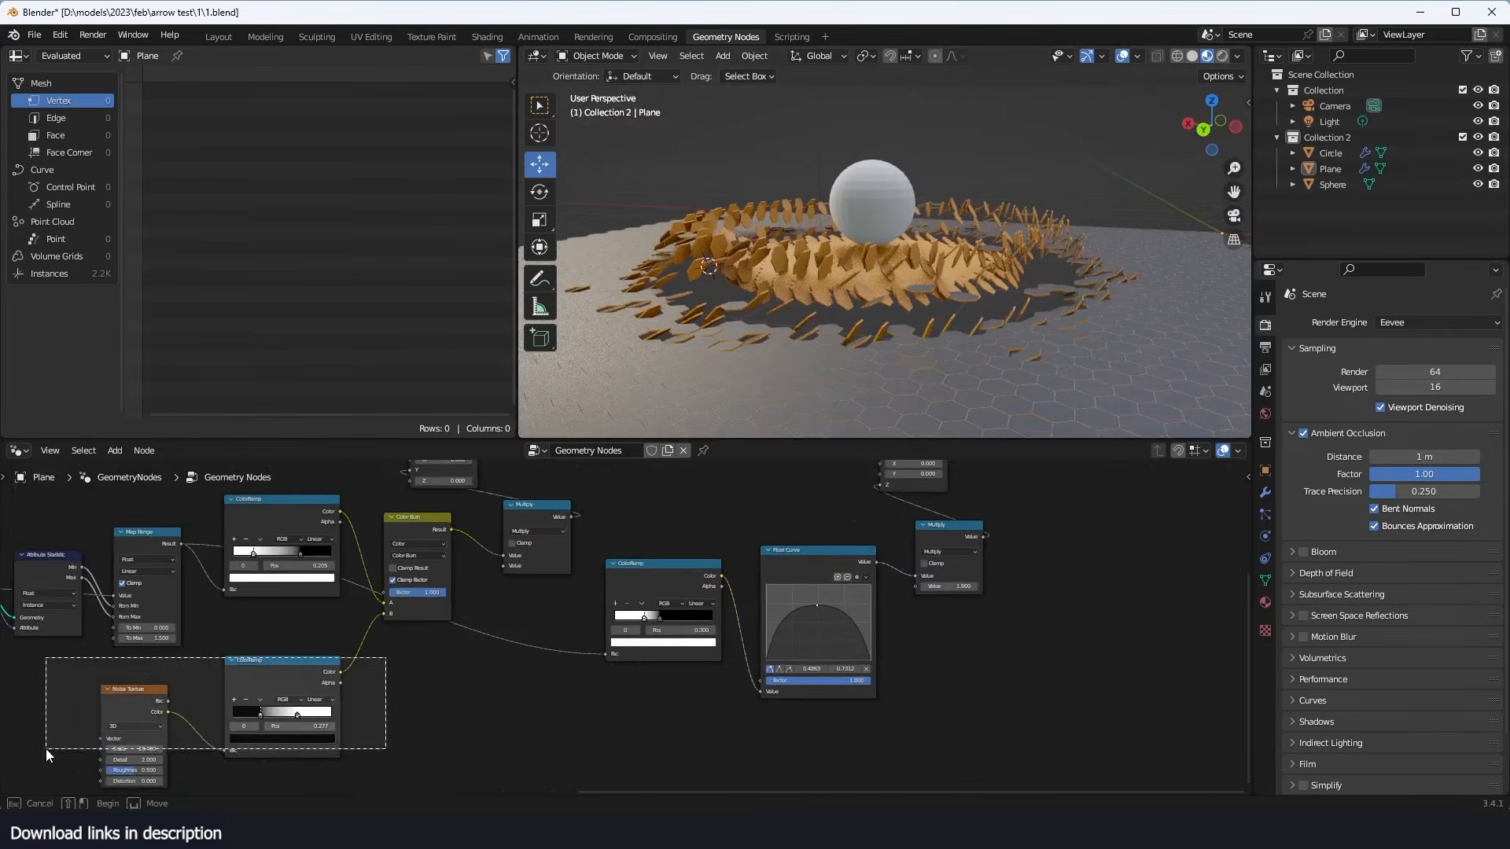
pyautogui.hotkey('shift', 'd')
pyautogui.click(910, 654)
pyautogui.moveTo(910, 655); pyautogui.dragTo(757, 655, button='middle')
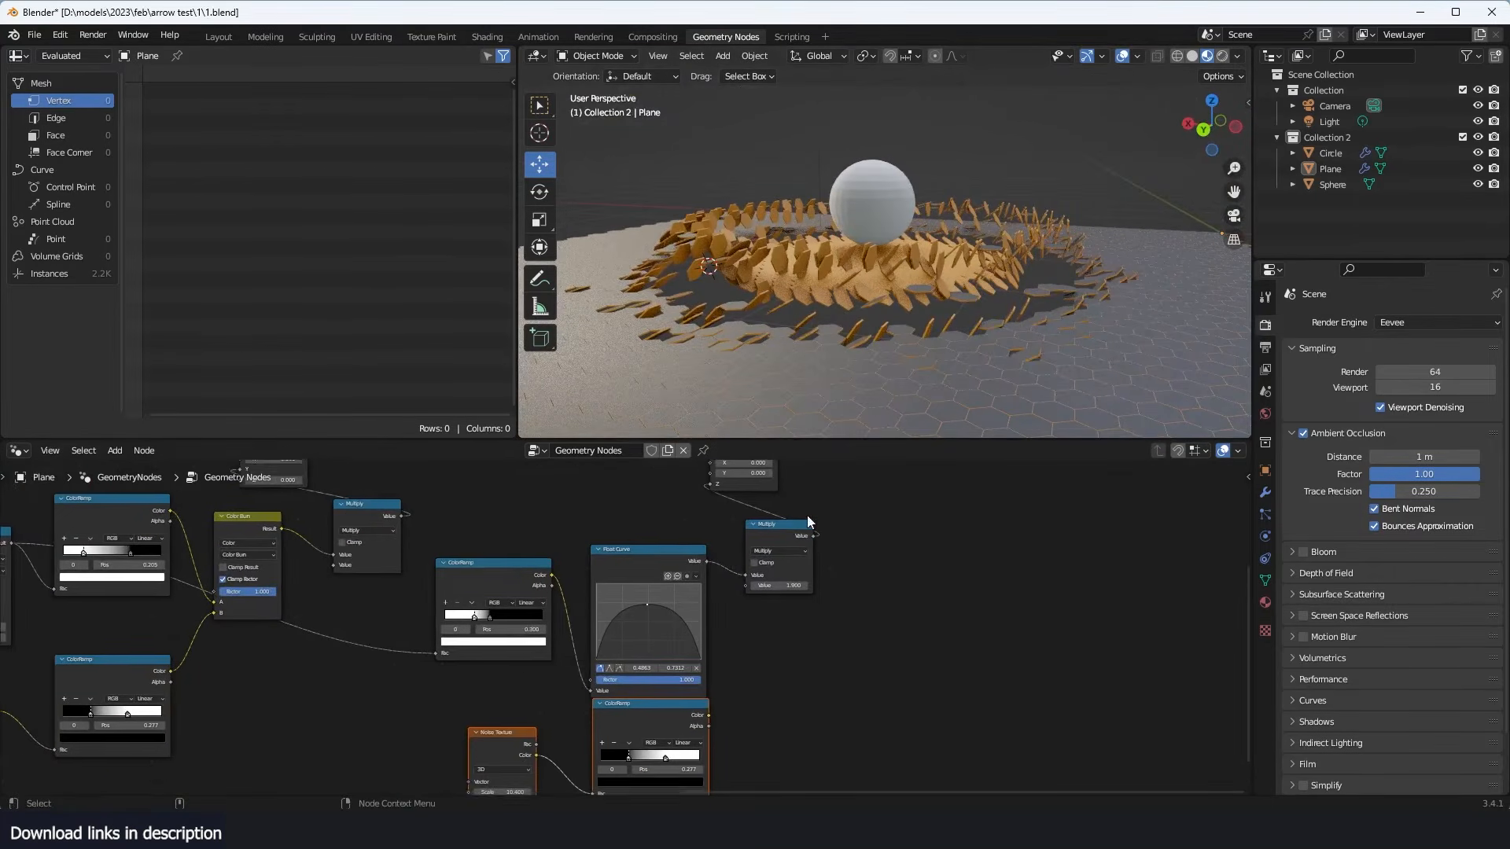
# - Insert a duplicate Color Burn node between the Float Curve and the offset Multiply, and connect the duplicated noise ColorRamp to its B input
pyautogui.moveTo(799, 522); pyautogui.dragTo(793, 541, button='middle')
pyautogui.scroll(-3, 793, 520)
pyautogui.moveTo(868, 491); pyautogui.dragTo(692, 571)
pyautogui.moveTo(718, 498); pyautogui.dragTo(821, 495)
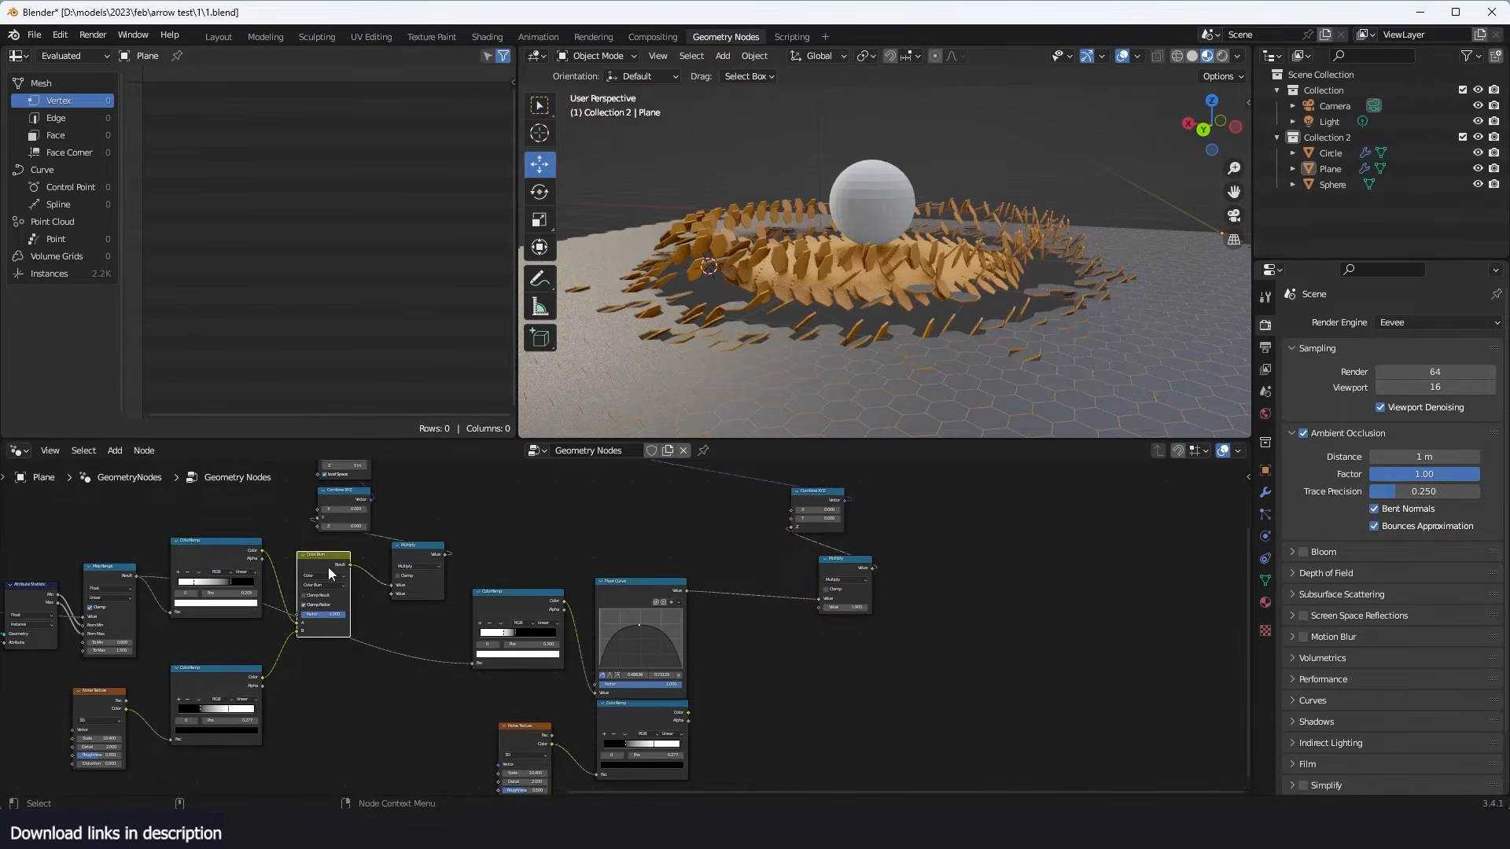
pyautogui.hotkey('shift', 'd')
pyautogui.click(776, 597)
pyautogui.moveTo(776, 597); pyautogui.dragTo(738, 540, button='middle')
pyautogui.scroll(2, 684, 652)
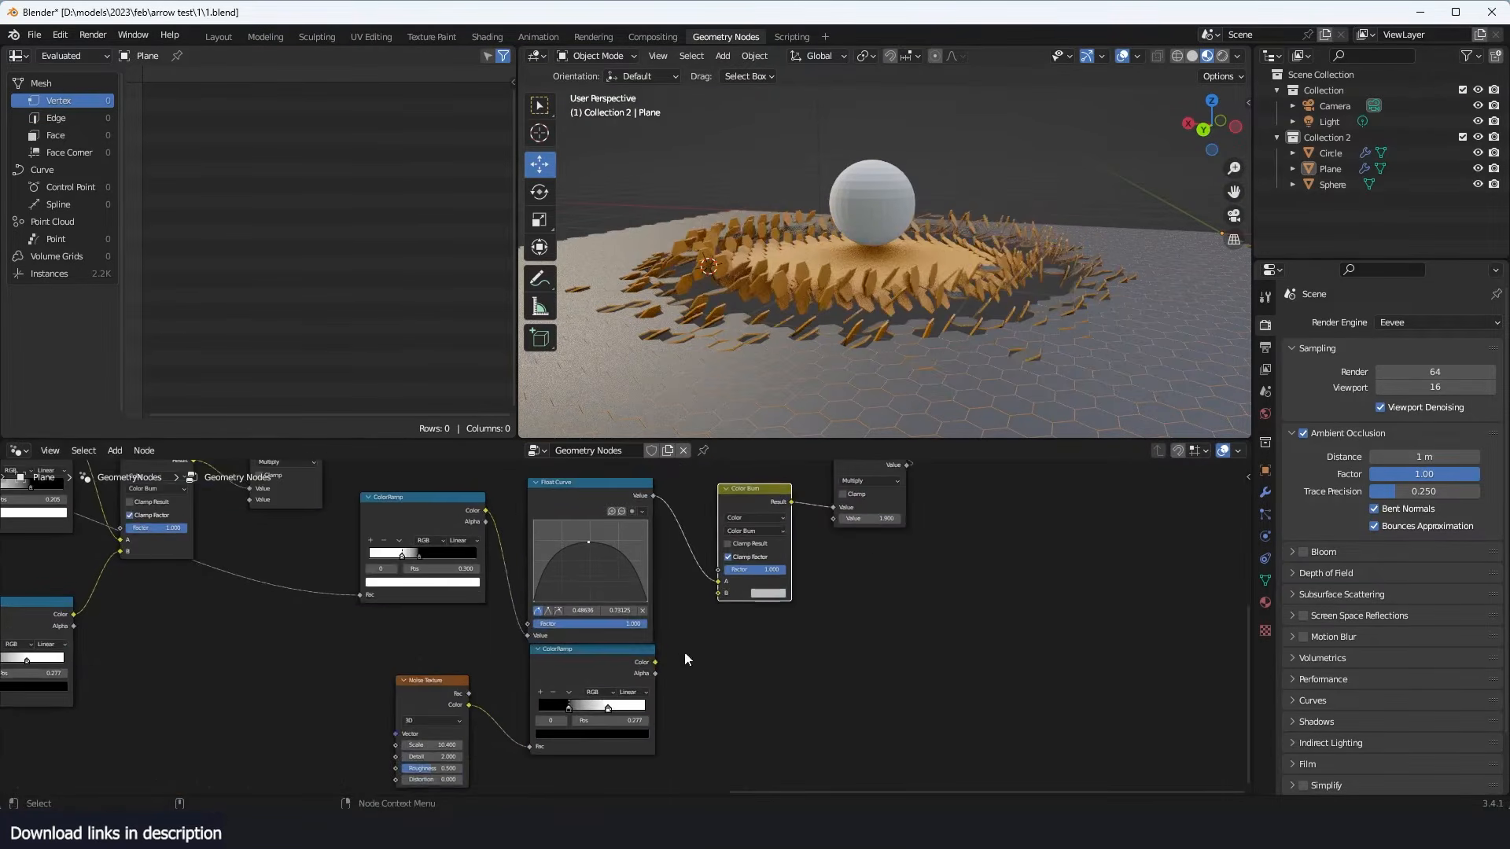
pyautogui.moveTo(655, 663); pyautogui.dragTo(718, 592)
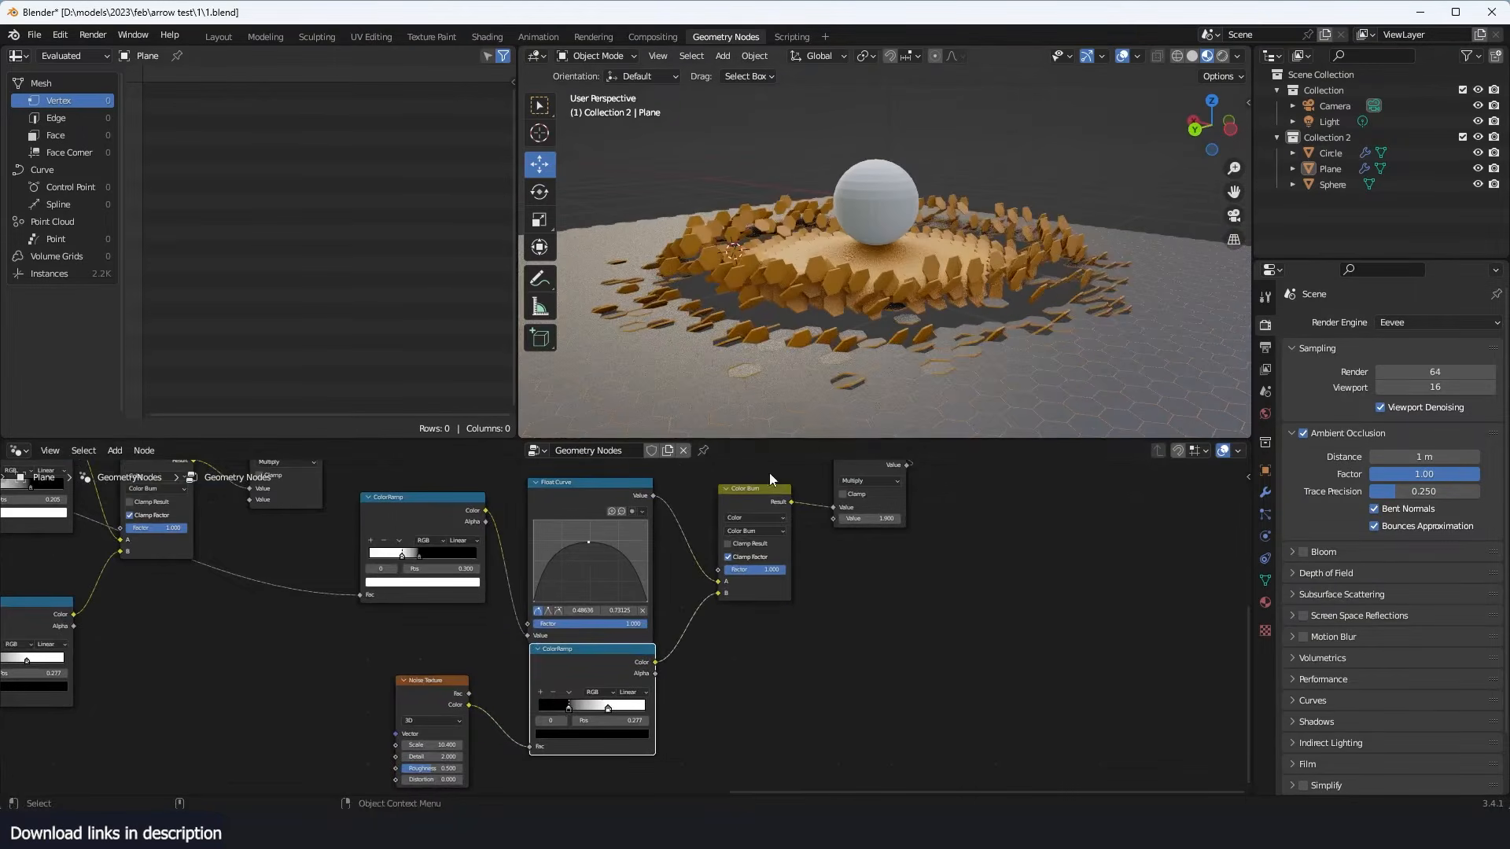
# - Set the duplicated Noise Texture's Scale to 1.000
pyautogui.scroll(2, 700, 594)
pyautogui.moveTo(699, 595); pyautogui.dragTo(763, 546, button='middle')
pyautogui.moveTo(446, 728); pyautogui.dragTo(417, 729)
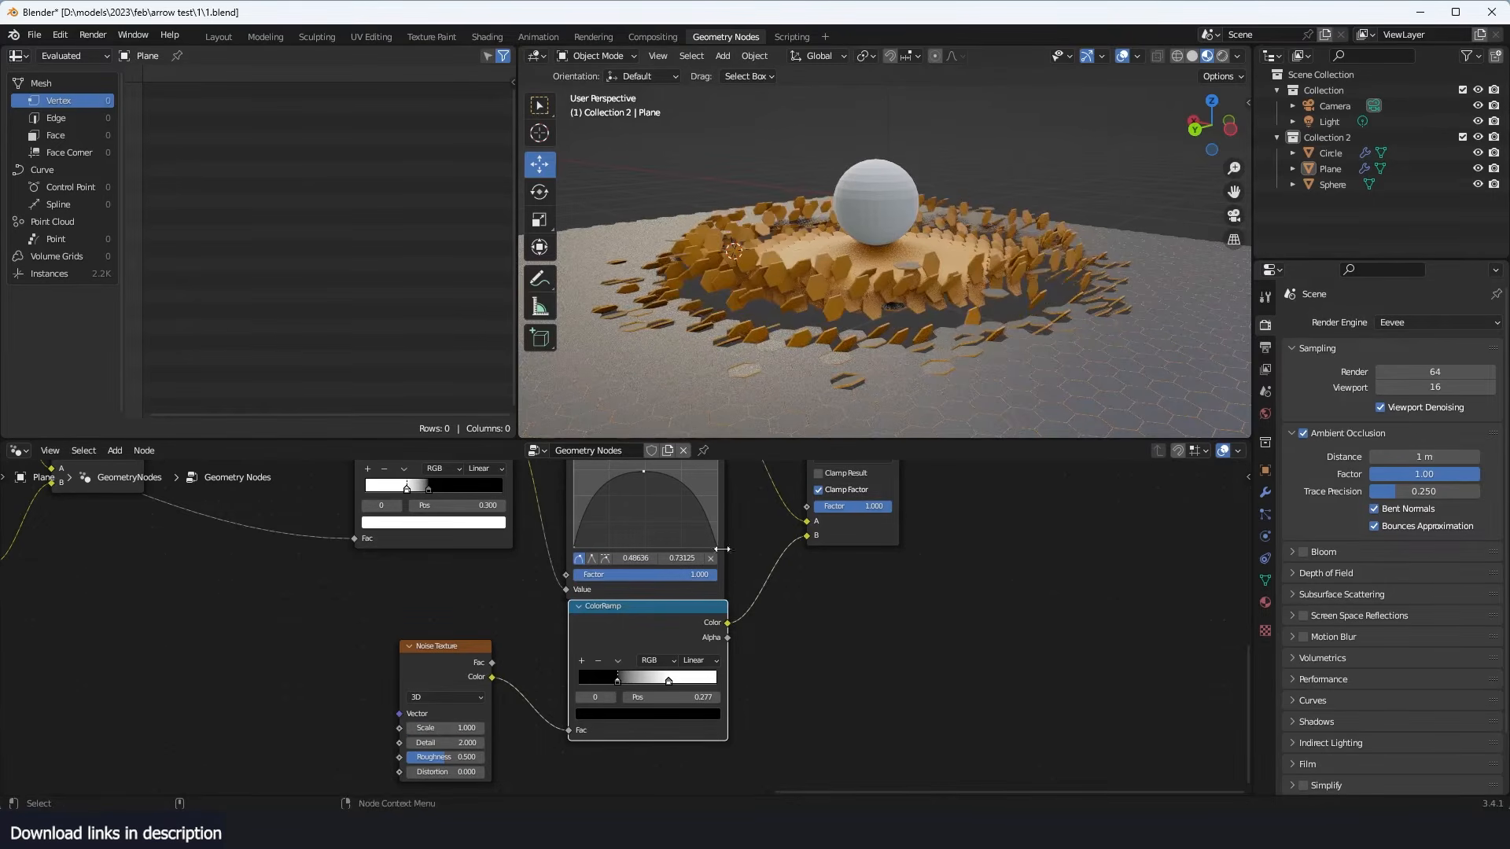
pyautogui.scroll(-2, 471, 643)
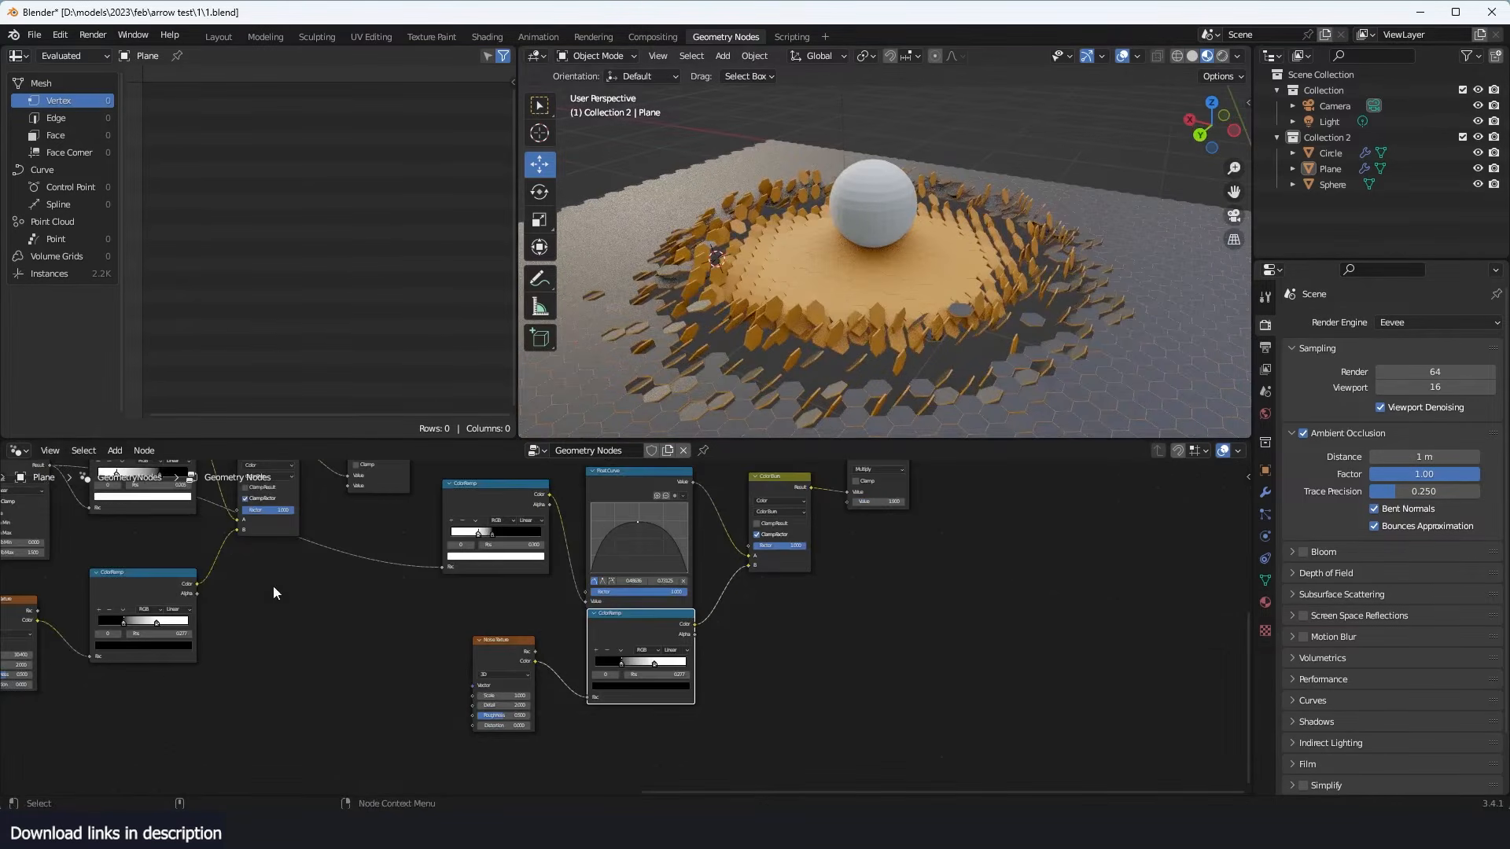
# - Set the Map Range node's To Max to 19.230 to shrink the affected area around the sphere
pyautogui.moveTo(273, 591); pyautogui.dragTo(732, 590, button='middle')
pyautogui.moveTo(366, 556); pyautogui.dragTo(465, 554, button='middle')
pyautogui.scroll(3, 568, 554)
pyautogui.moveTo(570, 555); pyautogui.dragTo(554, 583, button='middle')
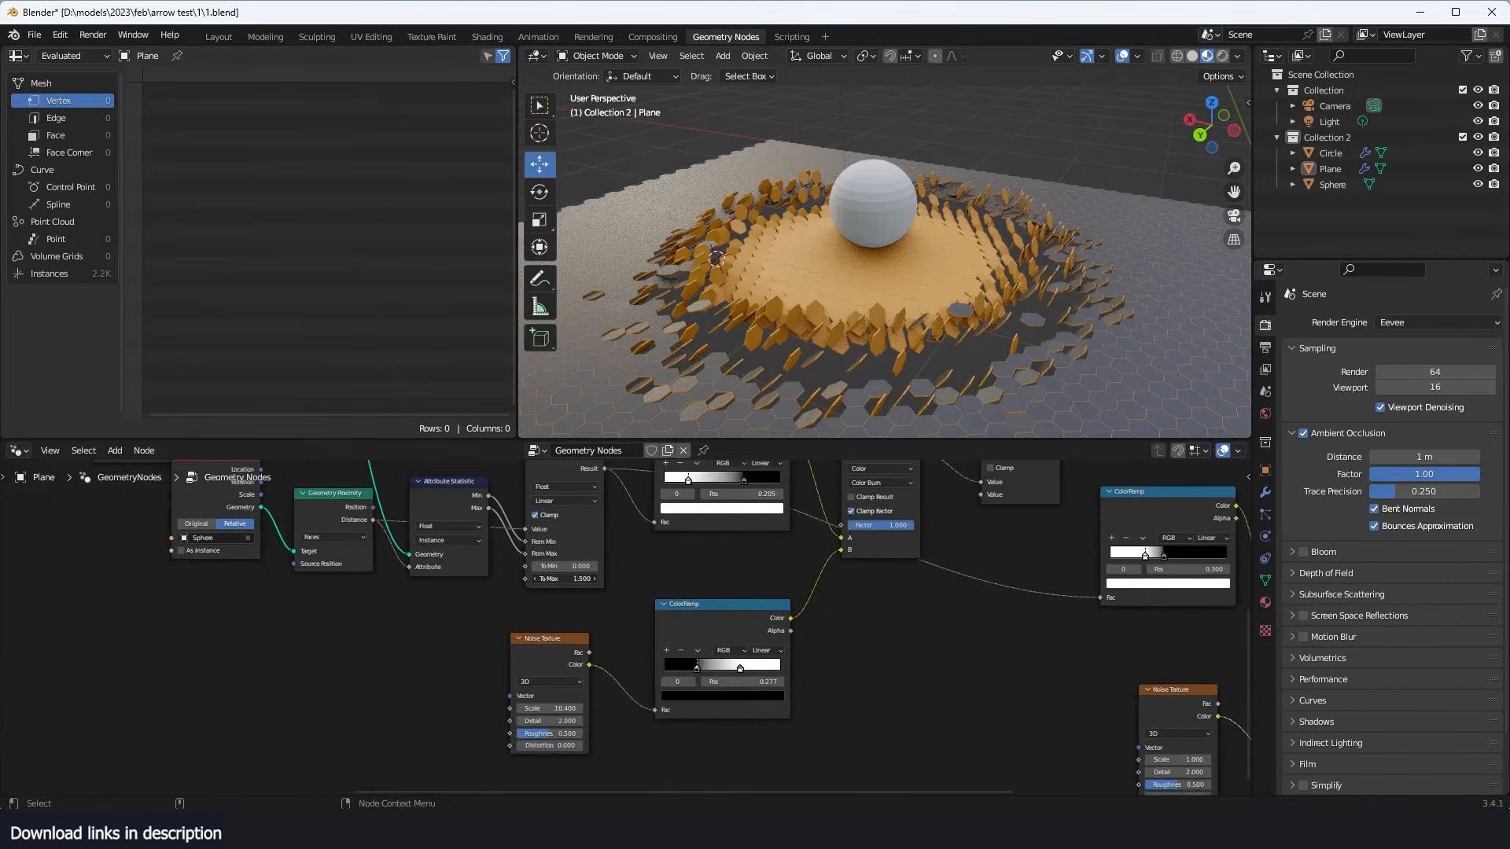
pyautogui.moveTo(553, 580)
pyautogui.mouseDown()
pyautogui.moveTo(597, 579)
pyautogui.moveTo(542, 580)
pyautogui.moveTo(566, 585)
pyautogui.mouseUp()
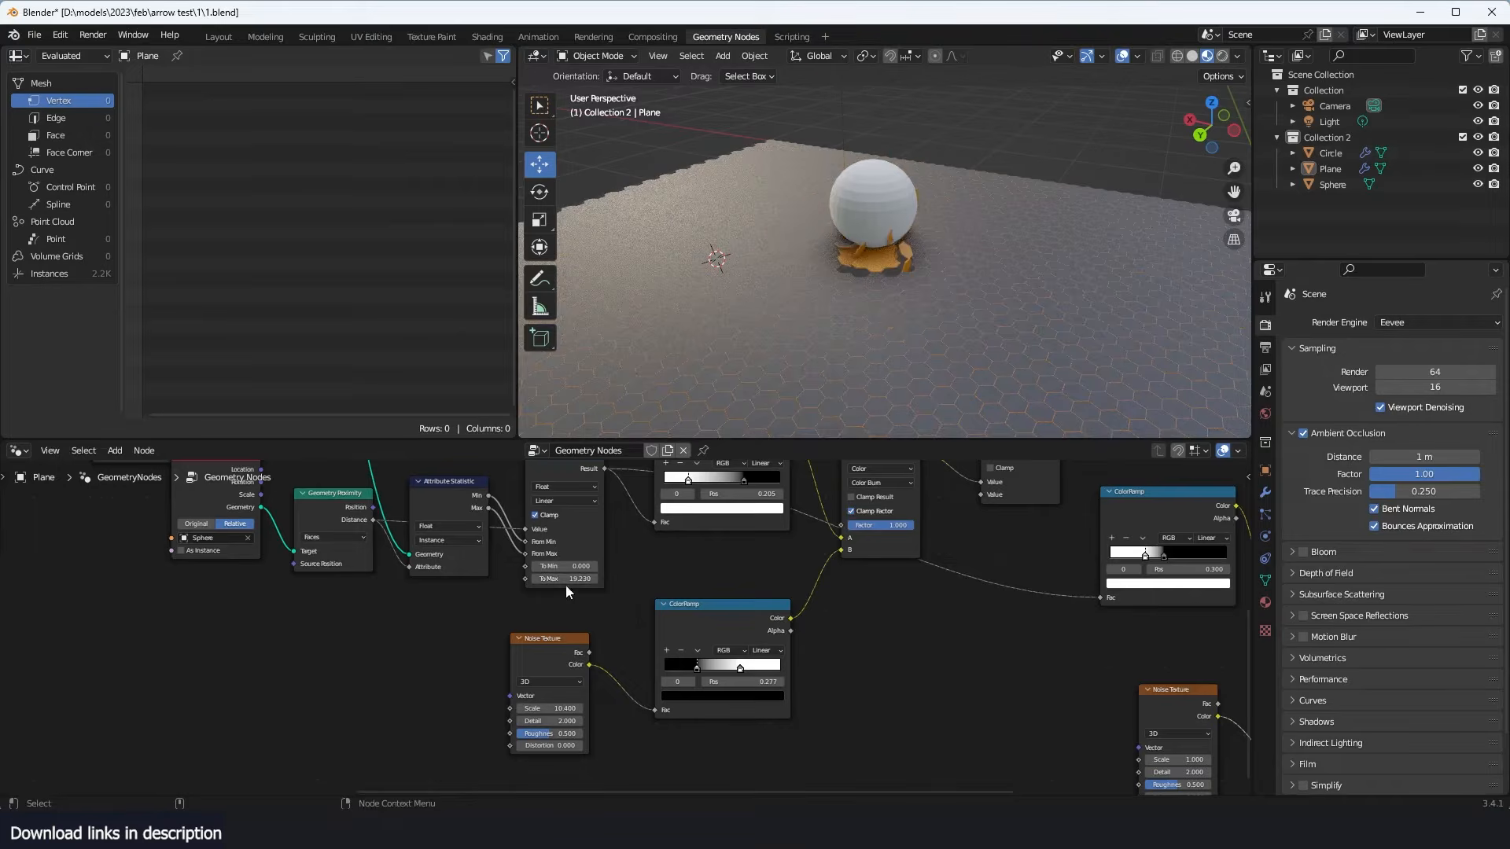
# - Place a Group Input node near the Map Range node and expose To Max as a group input
pyautogui.scroll(-8, 454, 583)
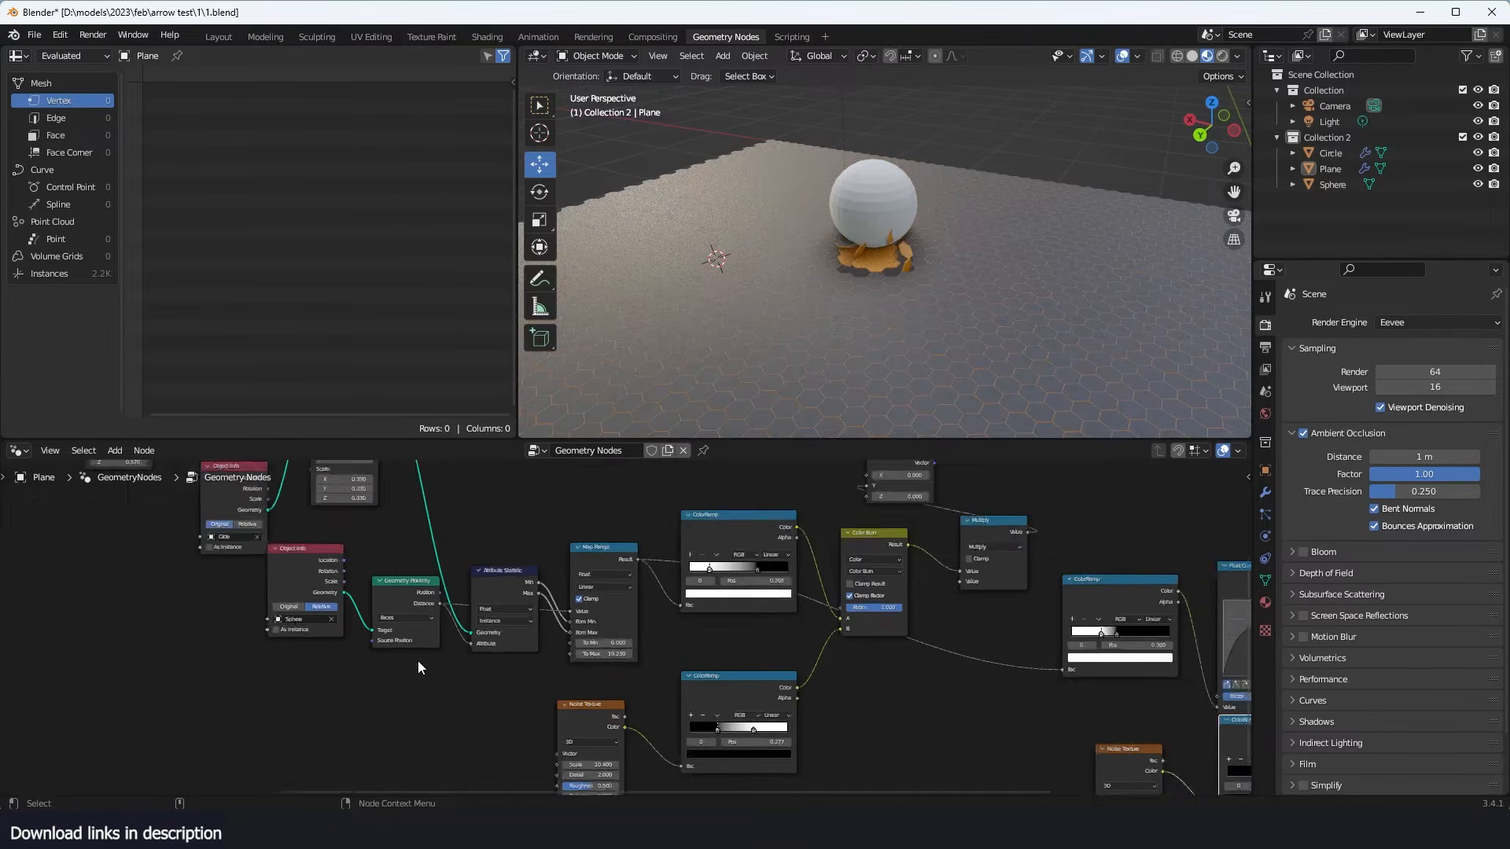
pyautogui.moveTo(190, 578); pyautogui.dragTo(518, 661)
pyautogui.scroll(9, 608, 653)
pyautogui.moveTo(645, 635); pyautogui.dragTo(724, 609, button='middle')
pyautogui.scroll(4, 724, 609)
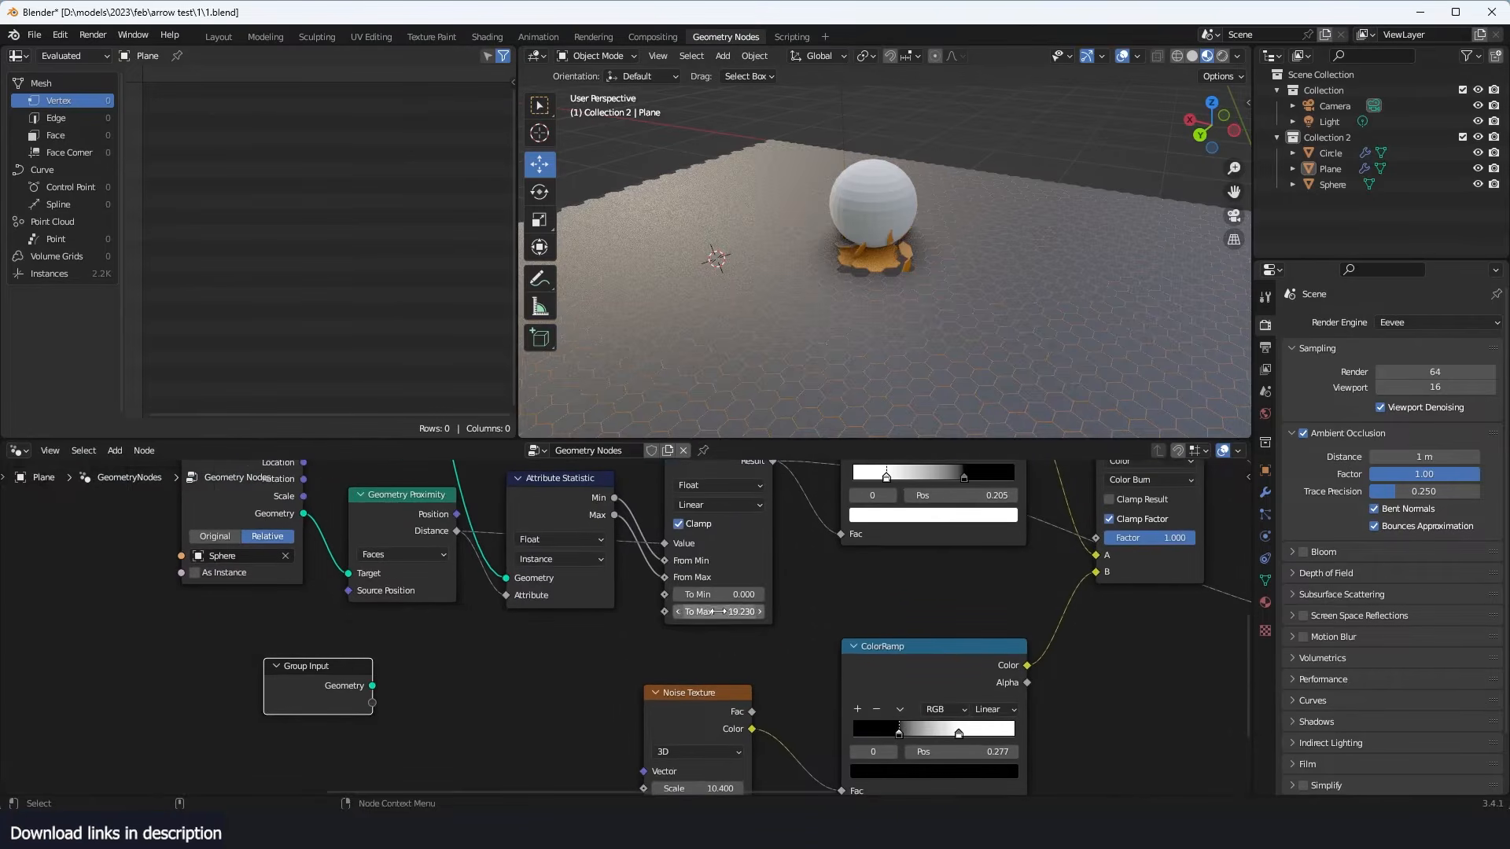
pyautogui.moveTo(665, 612); pyautogui.dragTo(556, 662)
pyautogui.moveTo(375, 708); pyautogui.dragTo(373, 703)
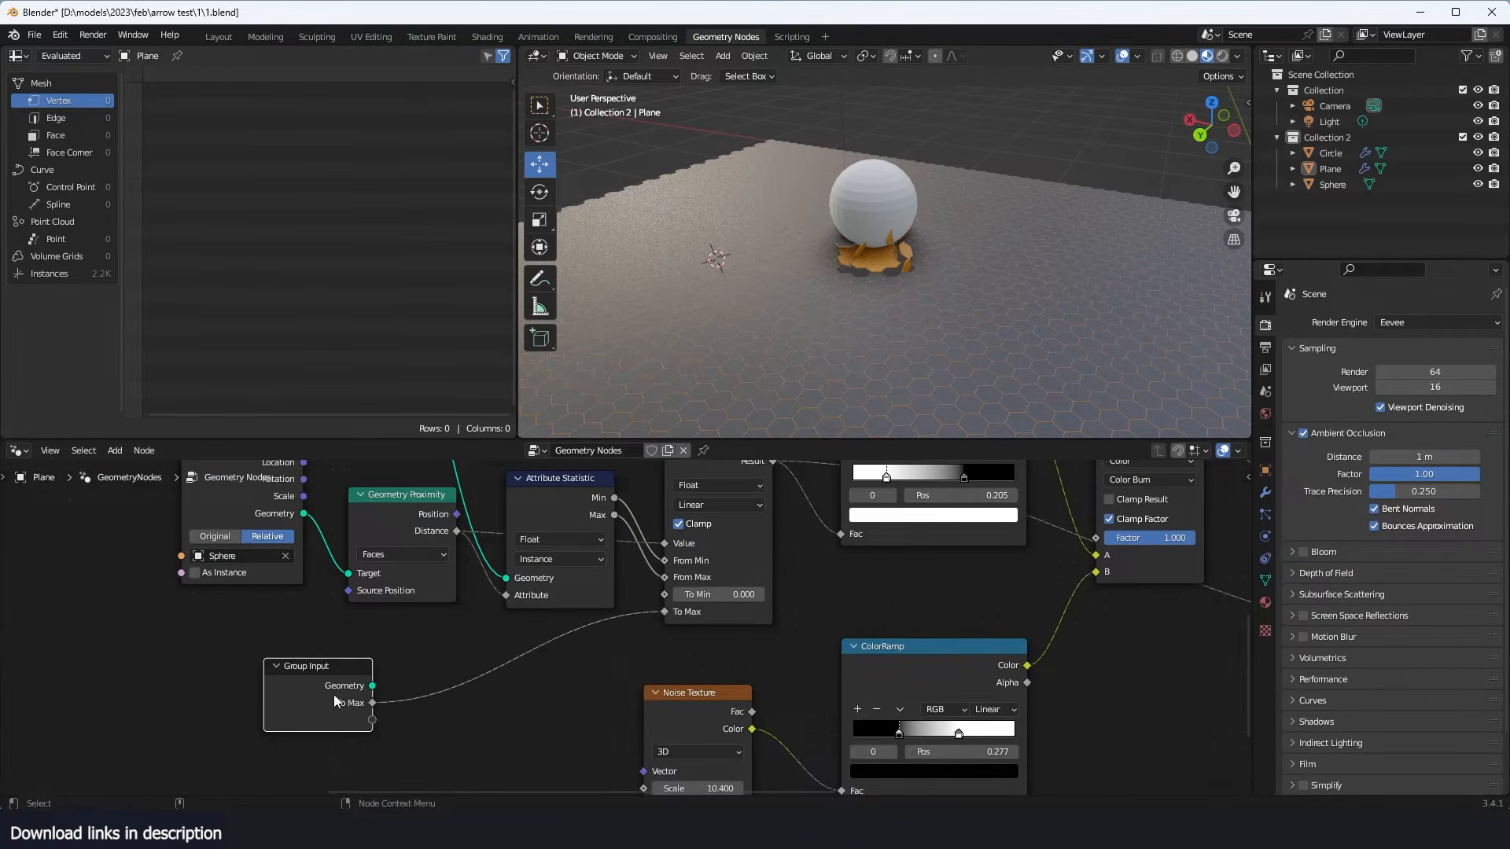
# - Show the hexagon plane's modifier settings and split off a Timeline editor beneath the node editor
pyautogui.click(1264, 491)
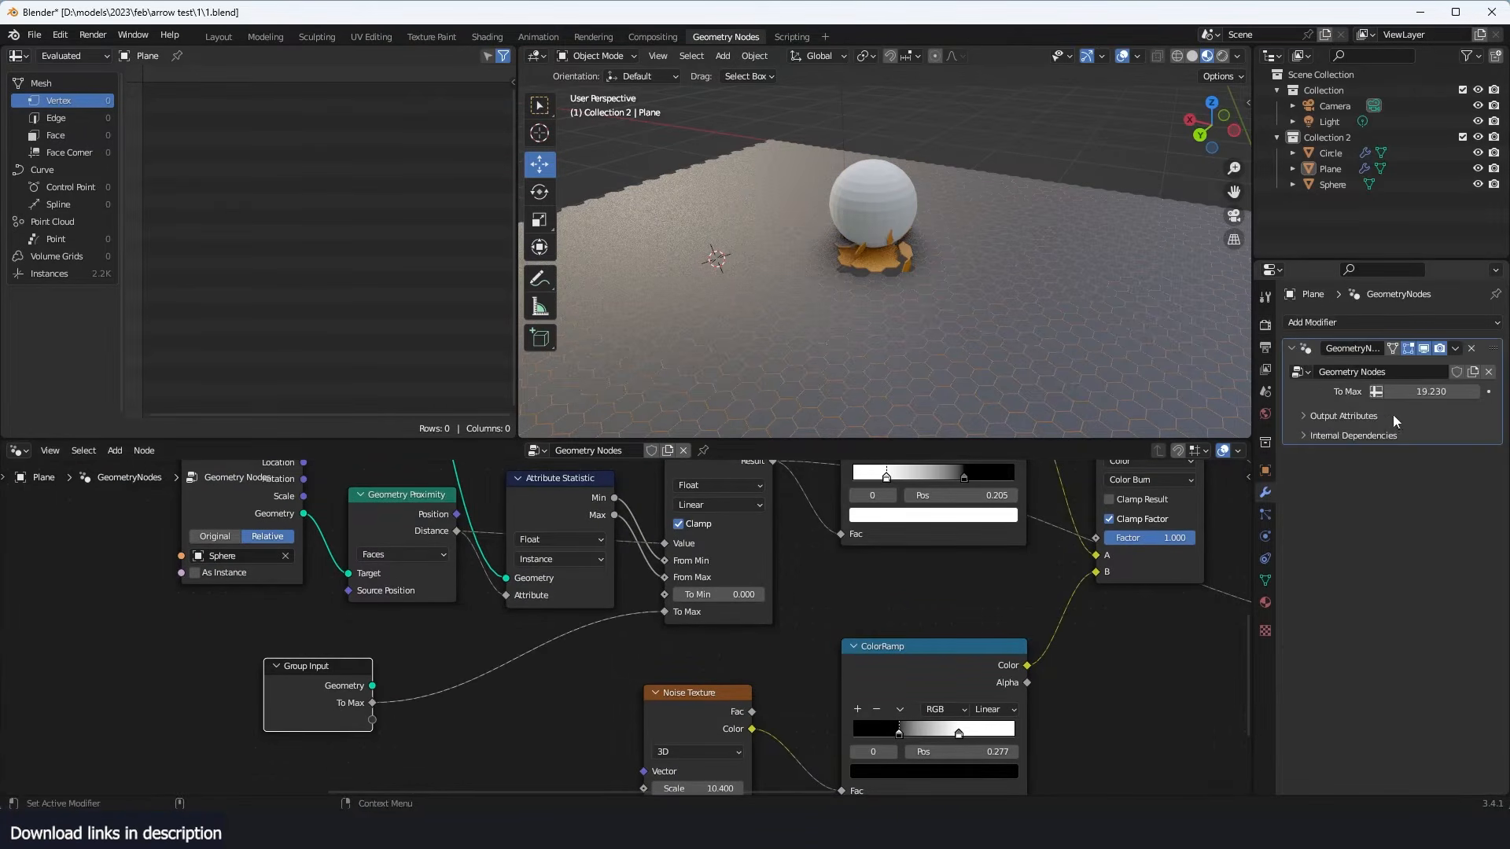
pyautogui.moveTo(1432, 392); pyautogui.dragTo(1418, 392)
pyautogui.hotkey('ctrl', 'z')
pyautogui.moveTo(1250, 439); pyautogui.dragTo(1023, 704)
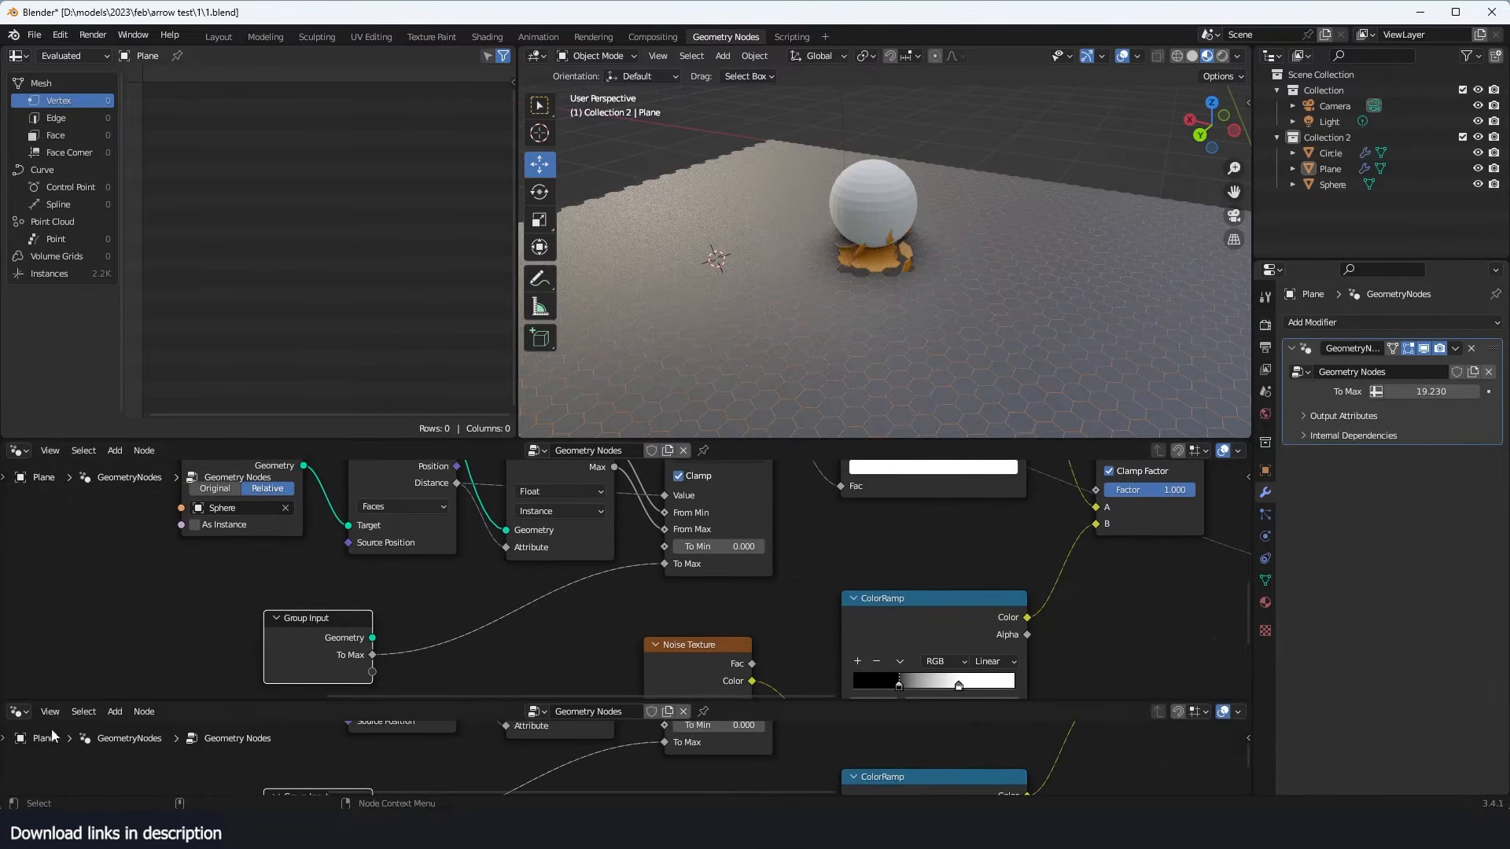
pyautogui.click(50, 712)
pyautogui.click(17, 712)
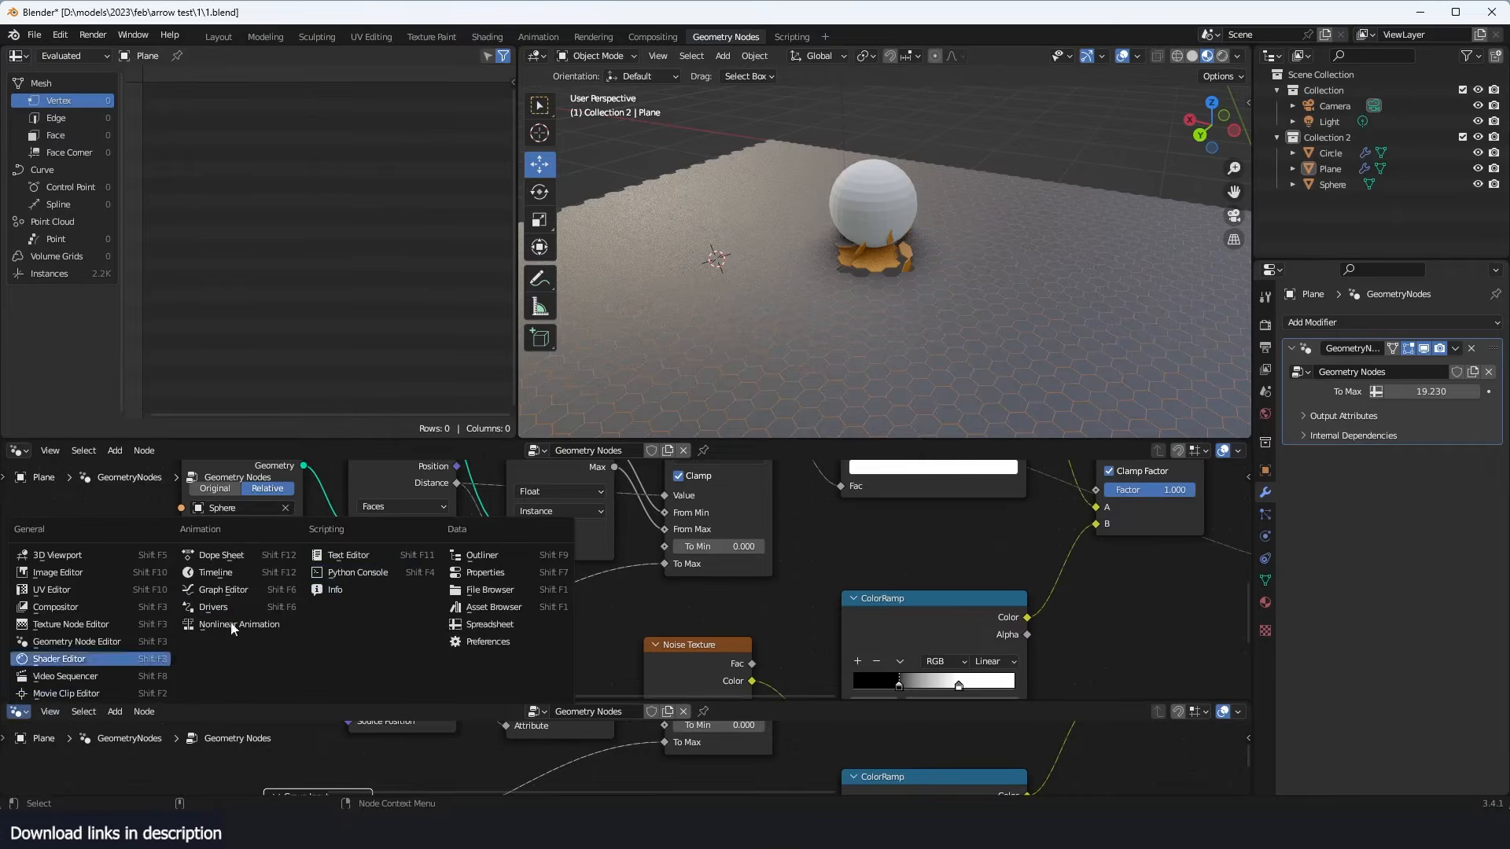
pyautogui.click(216, 573)
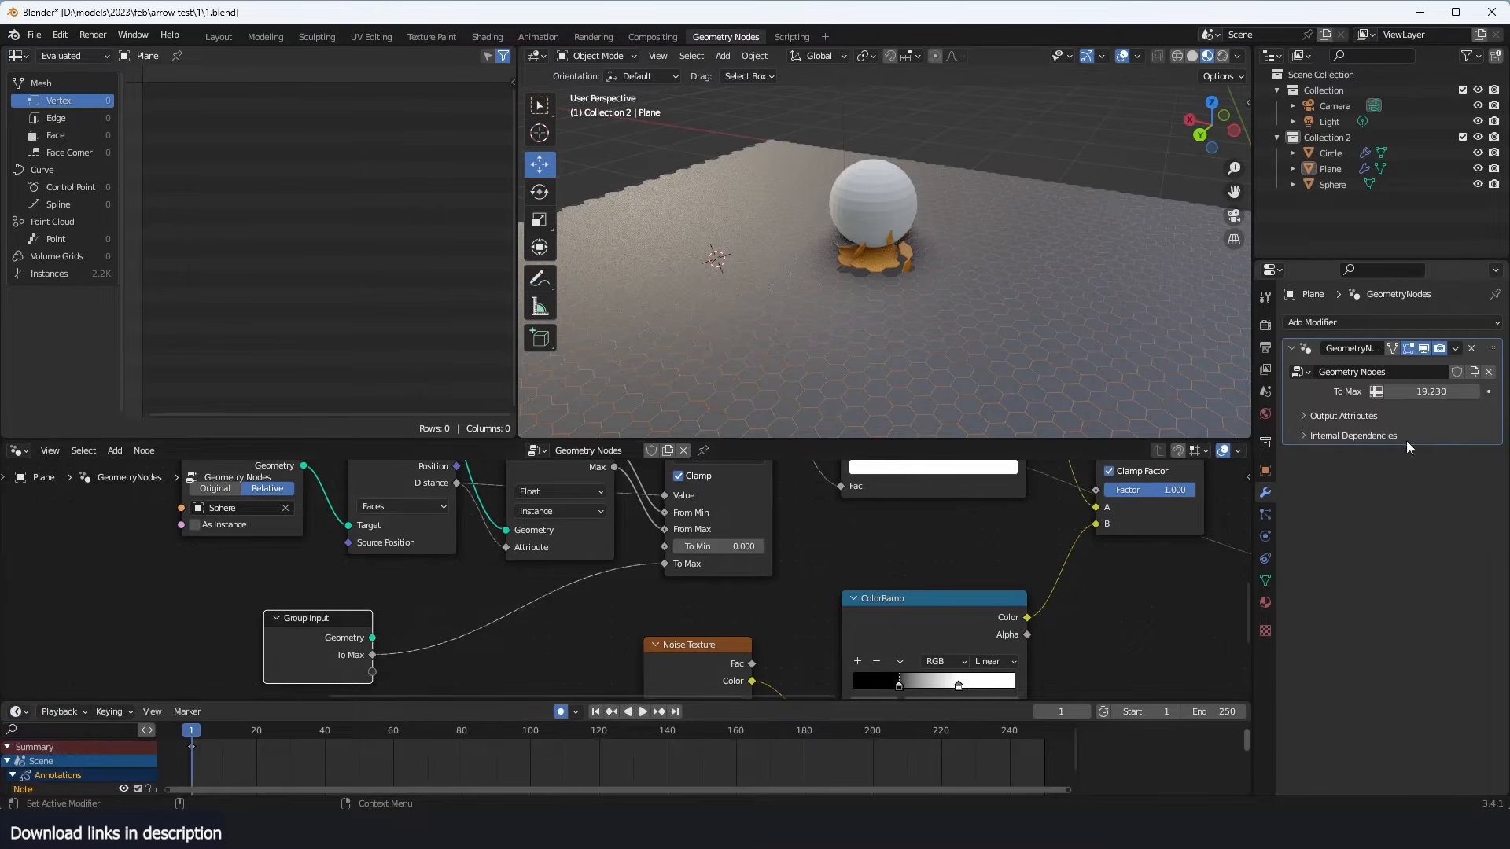
# - Keyframe the modifier's To Max from 100.000 at frame 1 through 15.370 at frame 35 to 0.430, with the last key near frame 93
pyautogui.moveTo(1436, 392)
pyautogui.mouseDown()
pyautogui.moveTo(1451, 392)
pyautogui.moveTo(1423, 392)
pyautogui.moveTo(1439, 392)
pyautogui.mouseUp()
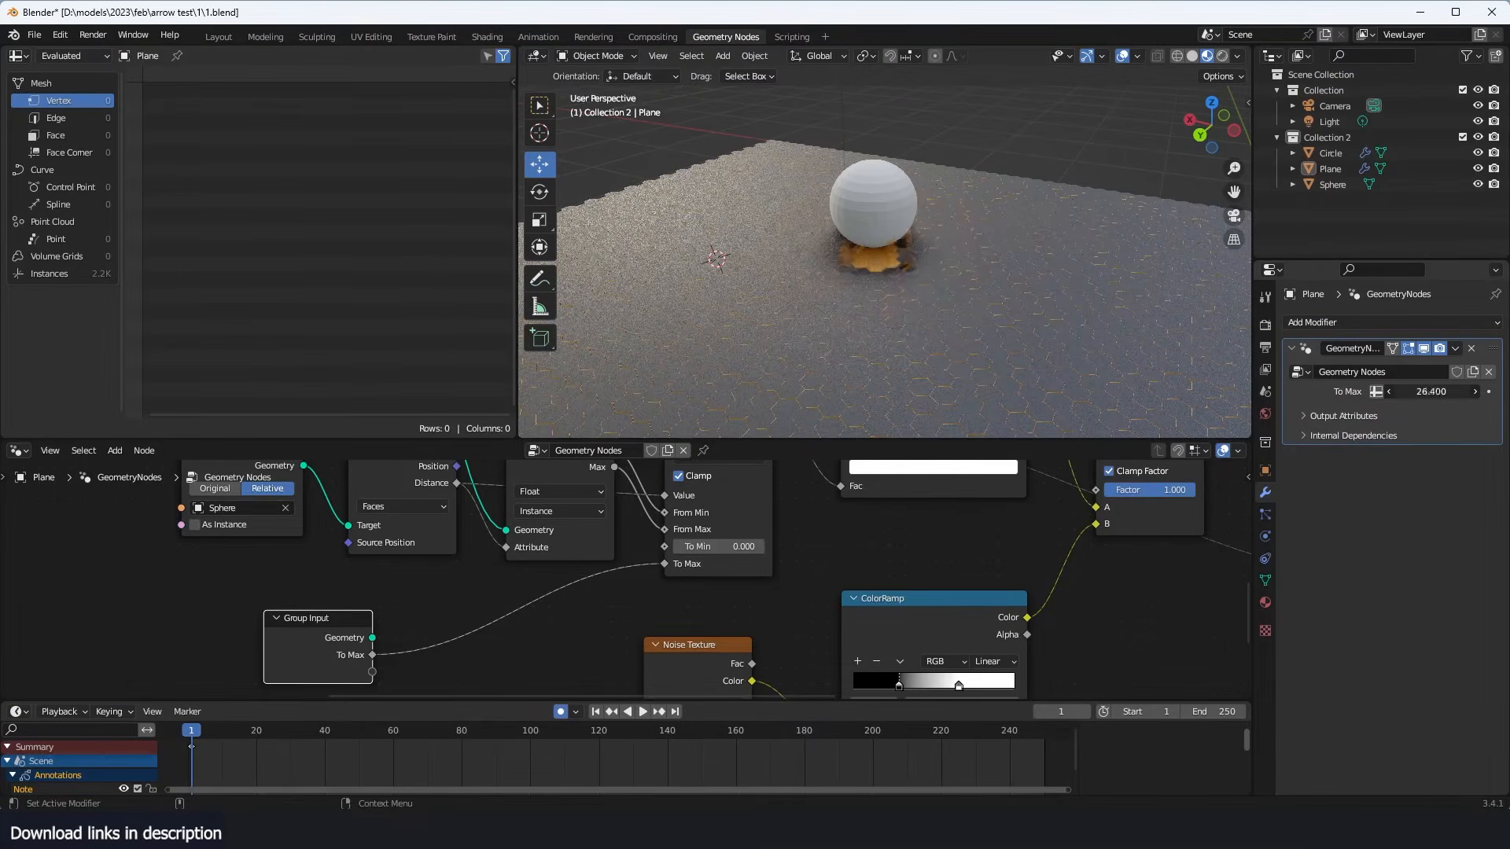
pyautogui.press('space')
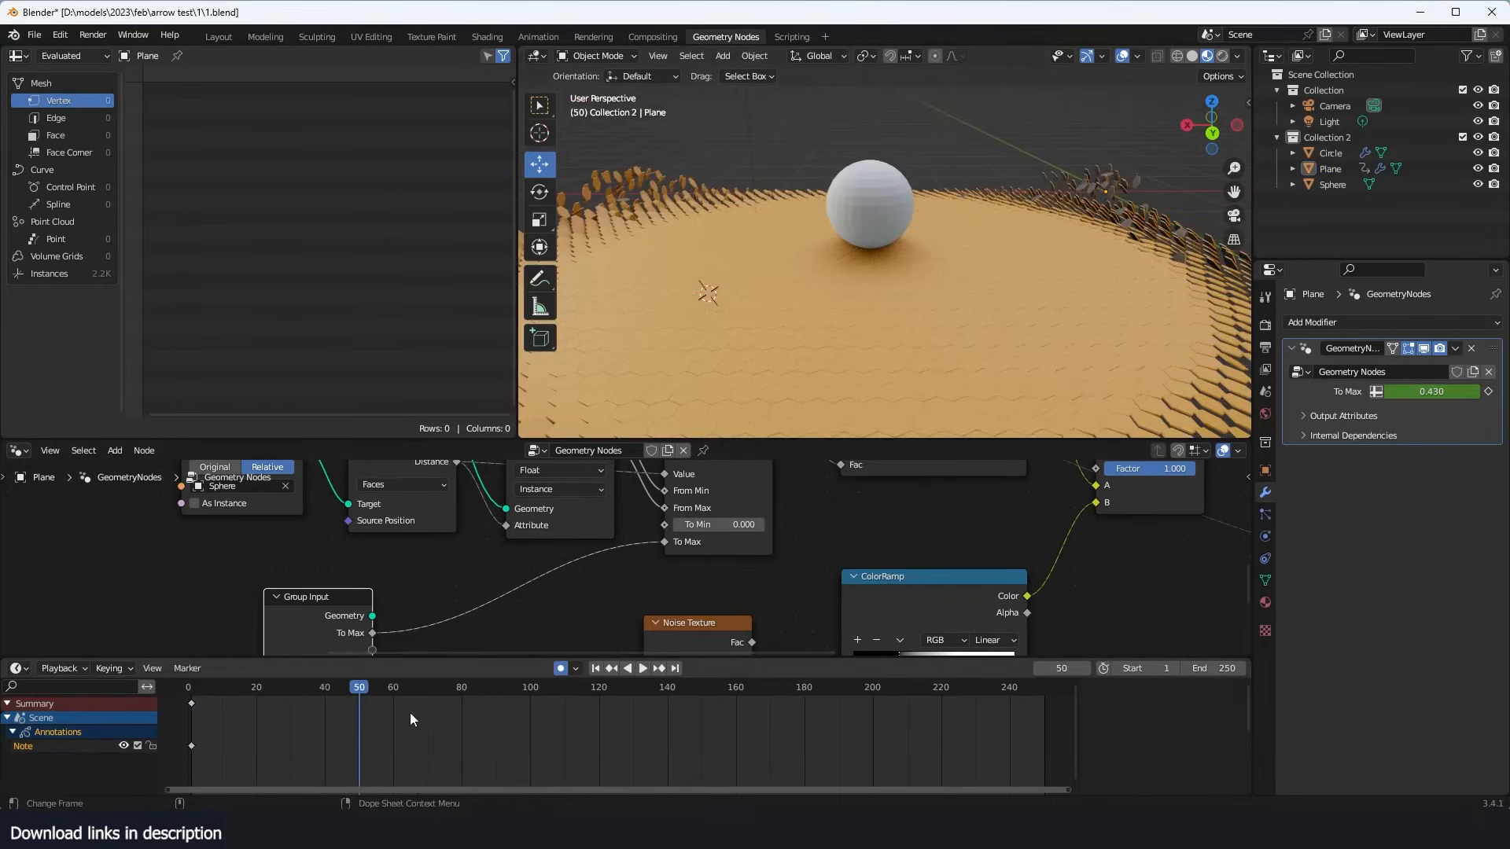
pyautogui.moveTo(409, 712); pyautogui.dragTo(309, 689)
pyautogui.click(1026, 346)
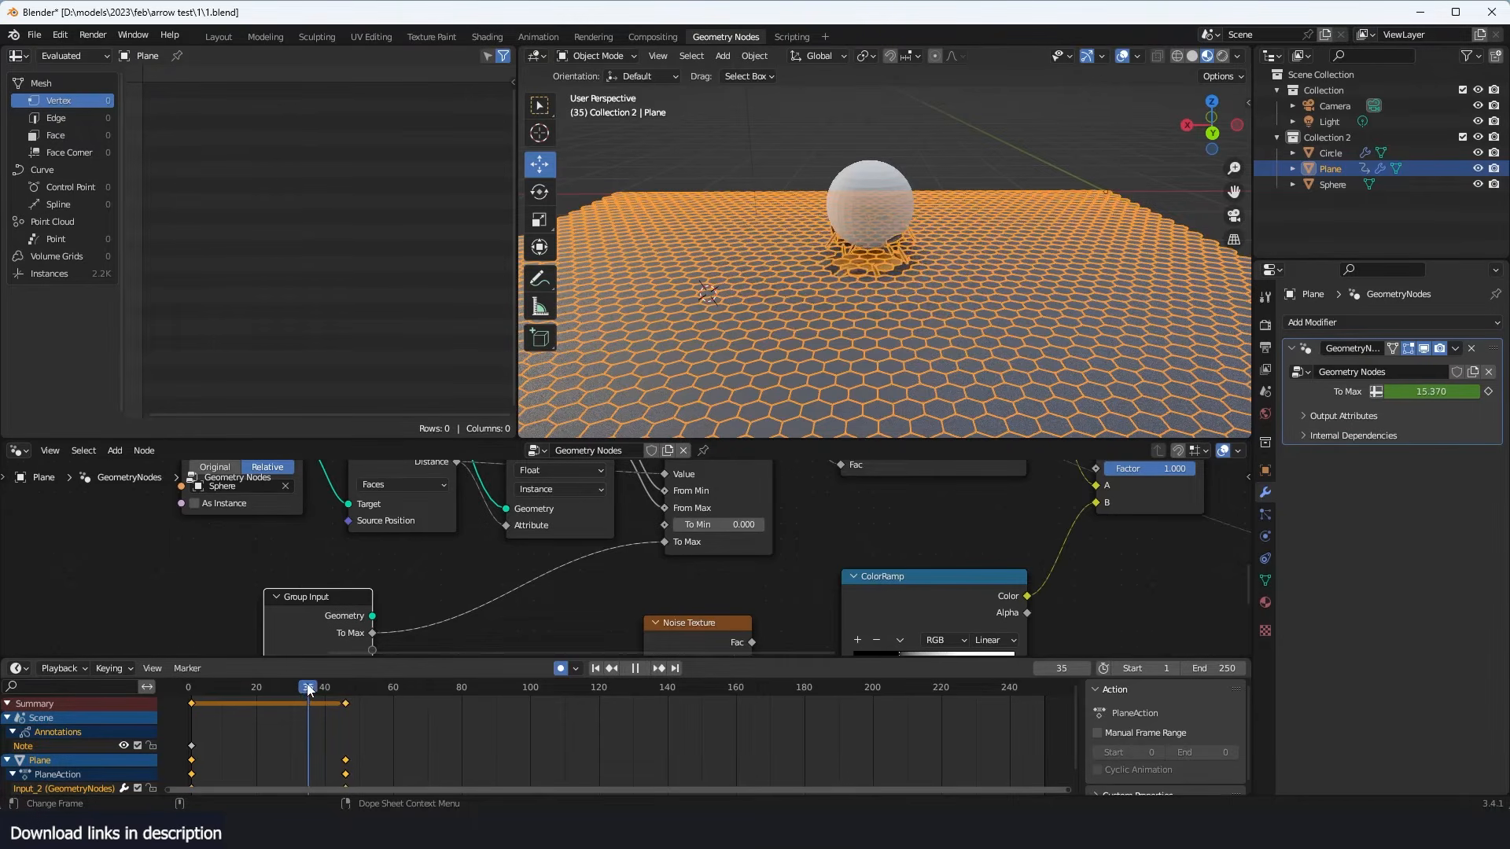
pyautogui.click(401, 720)
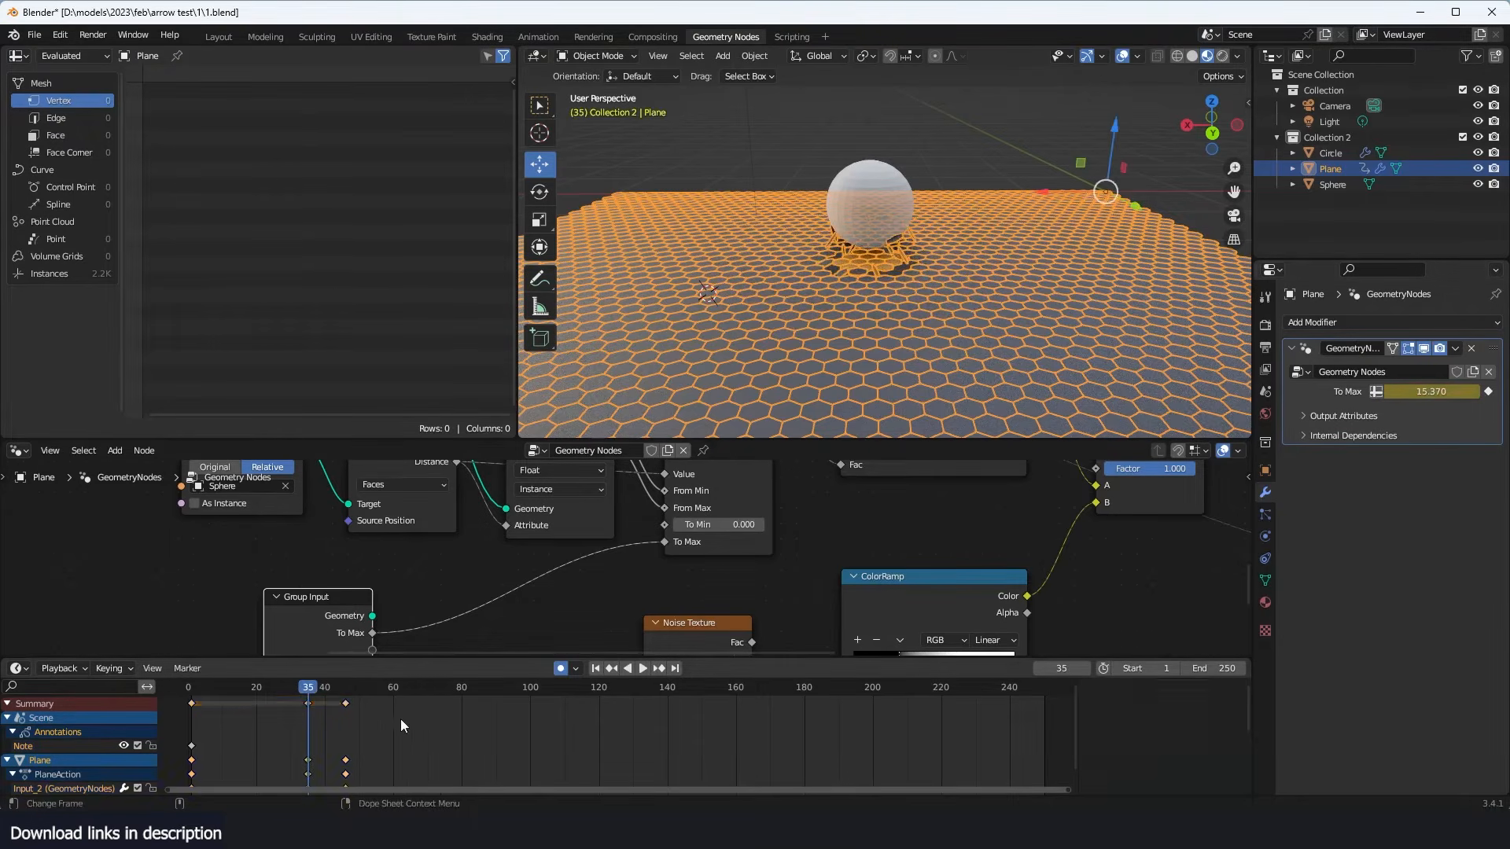
pyautogui.moveTo(351, 705); pyautogui.dragTo(512, 704)
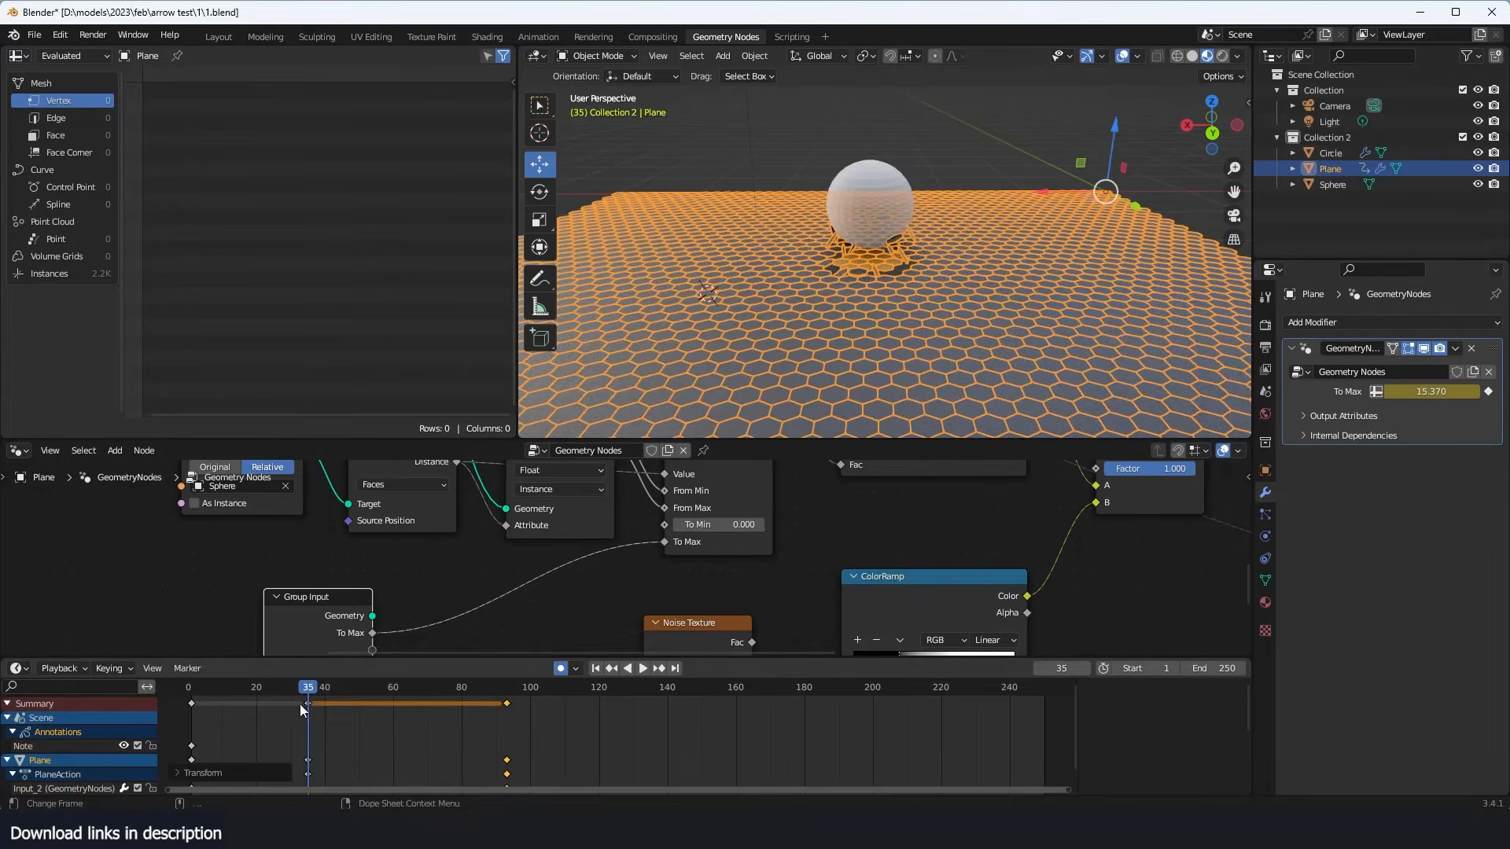
# - Play the animation from the start and examine how the tiles flip around the sphere from several angles
pyautogui.moveTo(300, 692); pyautogui.dragTo(177, 715)
pyautogui.click(865, 190)
pyautogui.press('space')
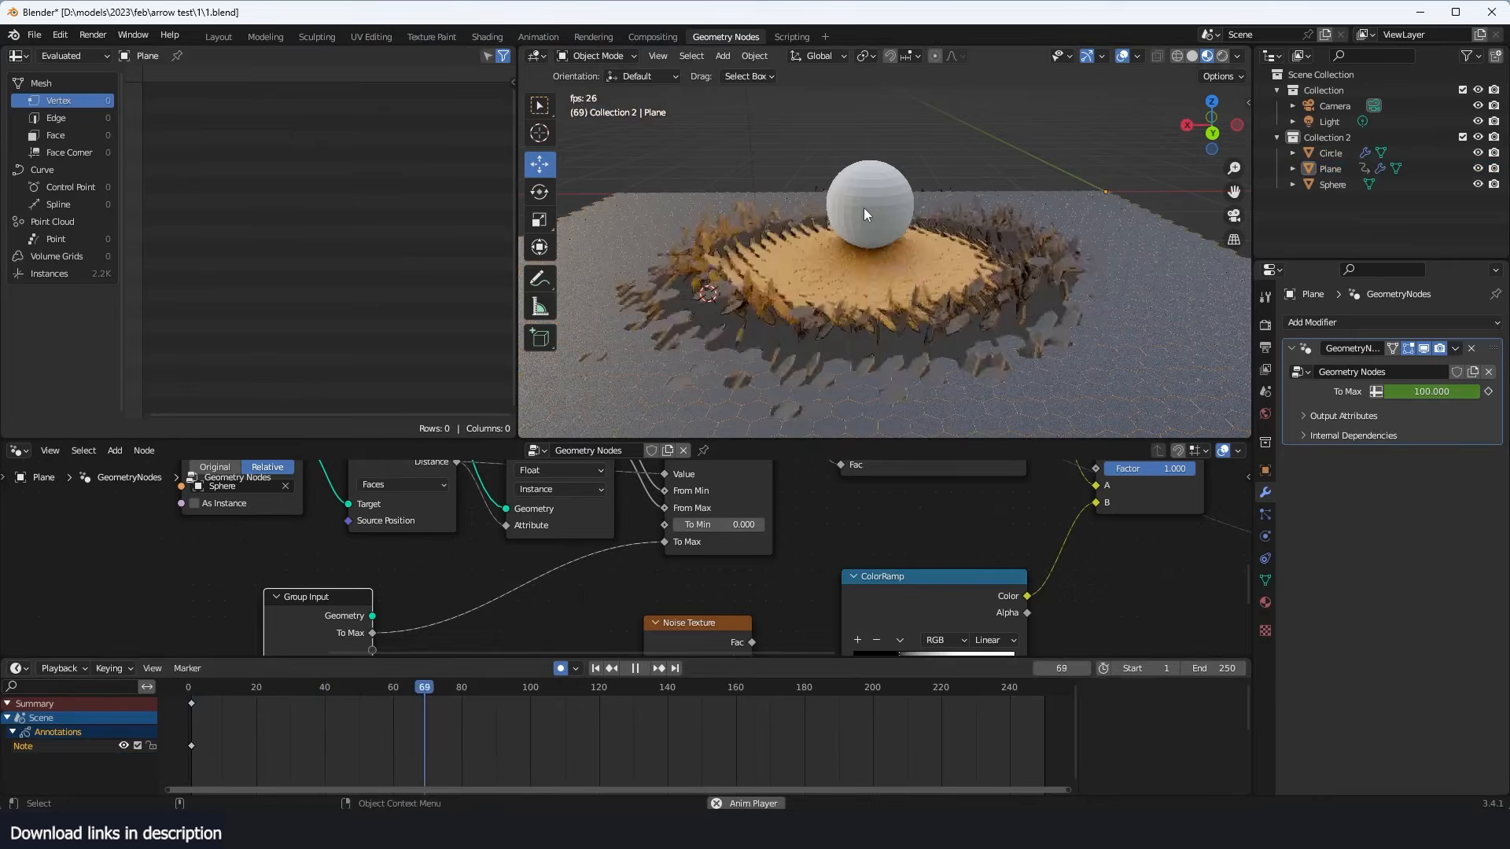
pyautogui.moveTo(863, 208); pyautogui.dragTo(856, 299, button='middle')
pyautogui.hotkey('shift', 'Left')
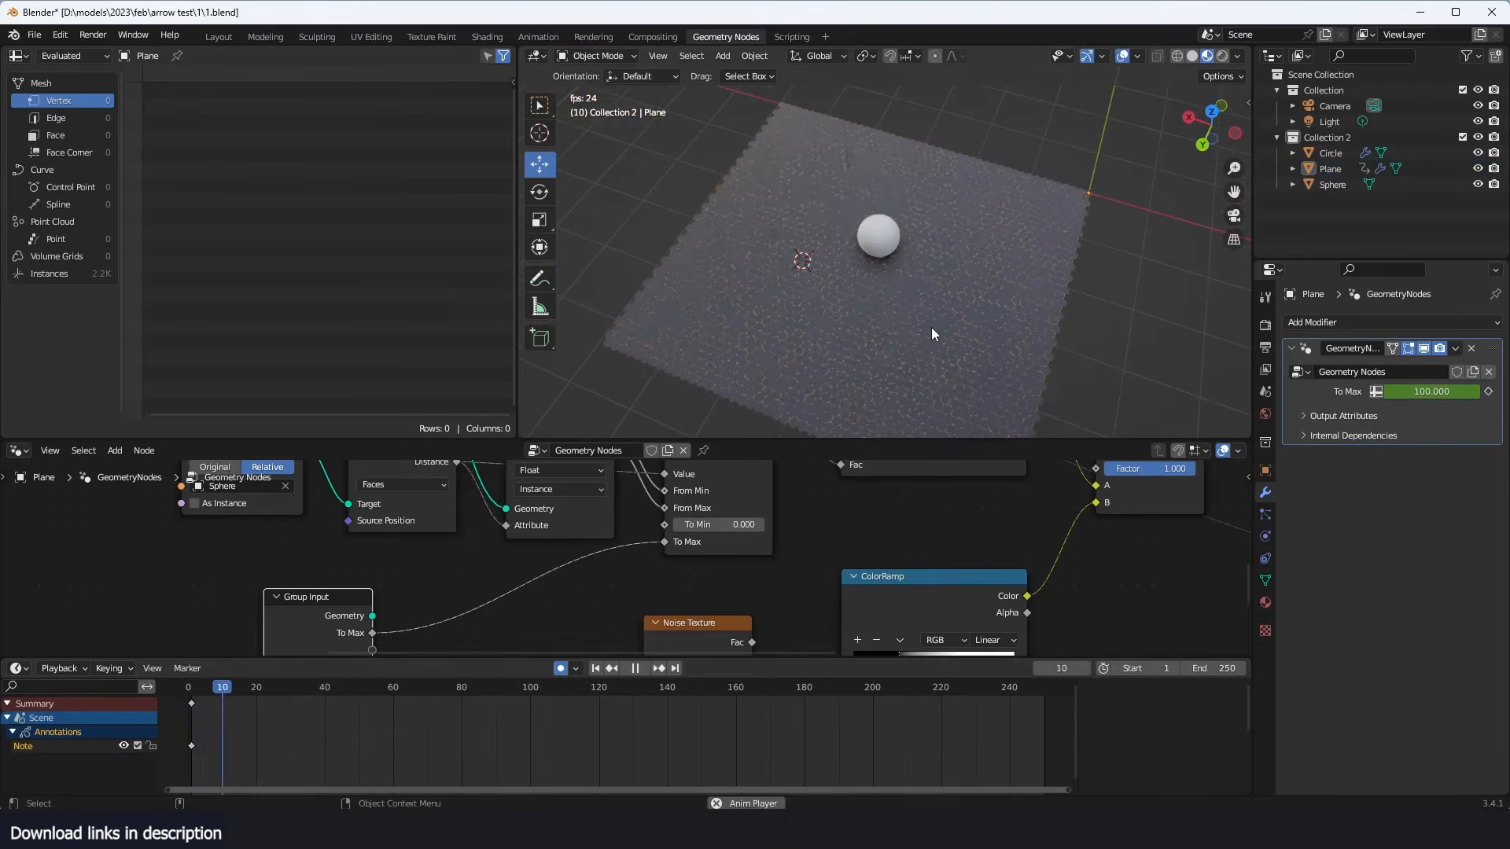
pyautogui.scroll(3, 931, 327)
pyautogui.moveTo(931, 327); pyautogui.dragTo(993, 282, button='middle')
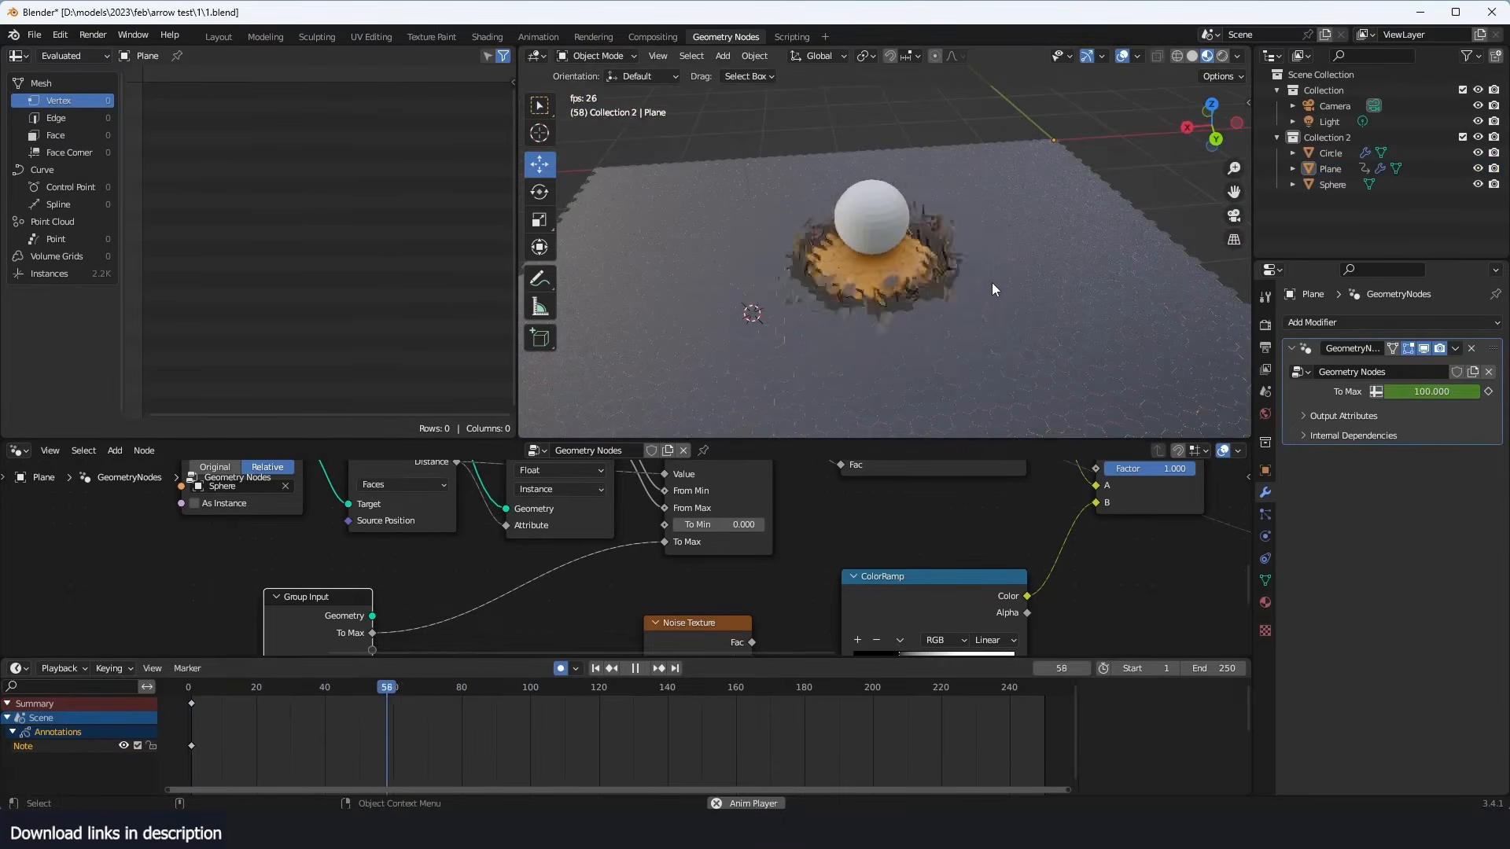
pyautogui.press('space')
# - Add a plane mesh, scale it up to roughly the size of the tile field, and turn off auto keying
pyautogui.scroll(-2, 961, 330)
pyautogui.hotkey('shift', 'a')
pyautogui.click(926, 253)
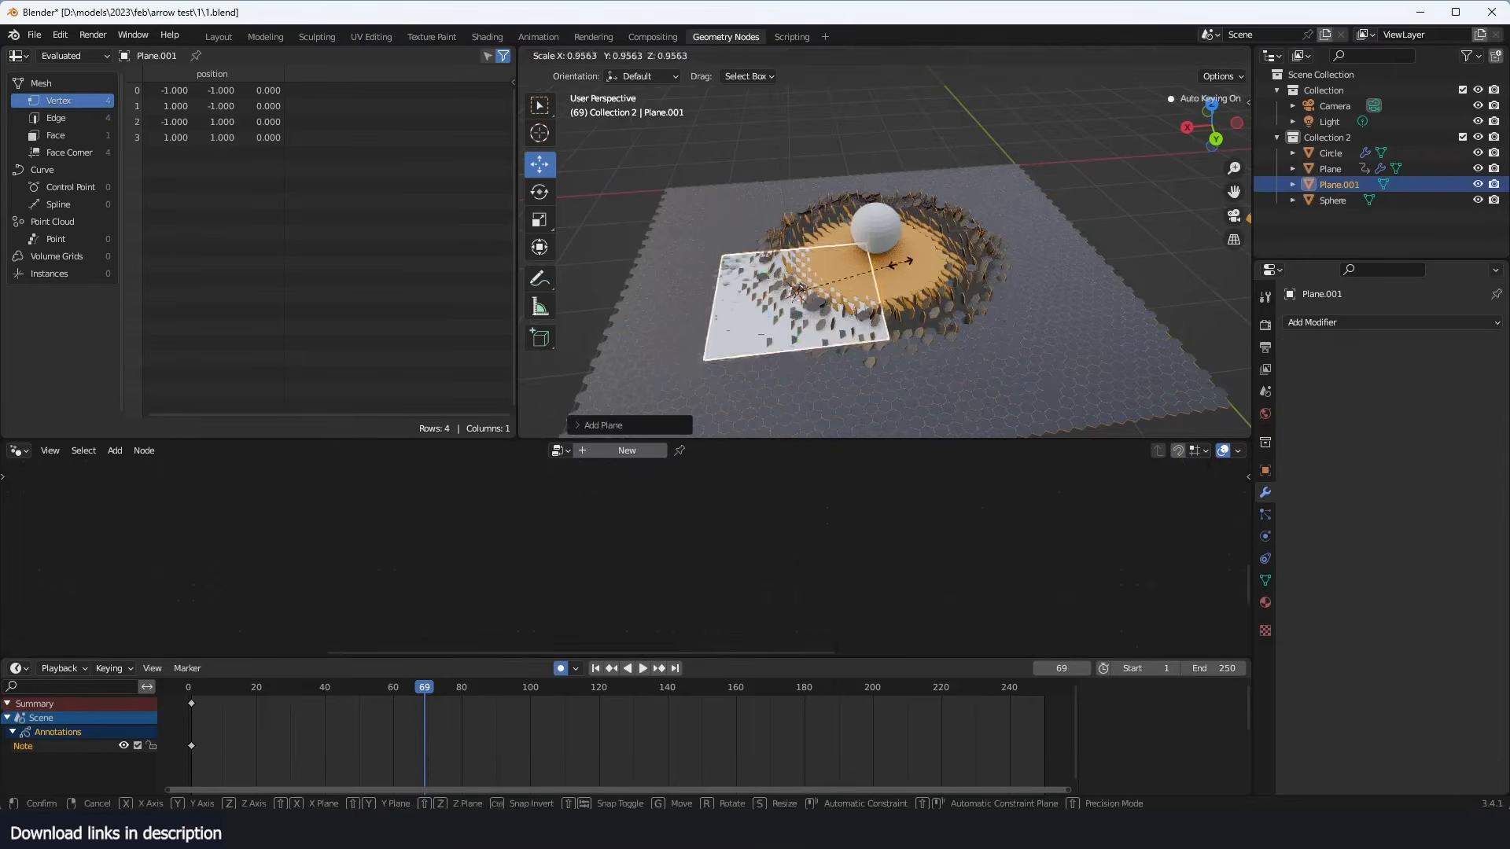
pyautogui.press('s')
pyautogui.click(903, 272)
pyautogui.press('Delete')
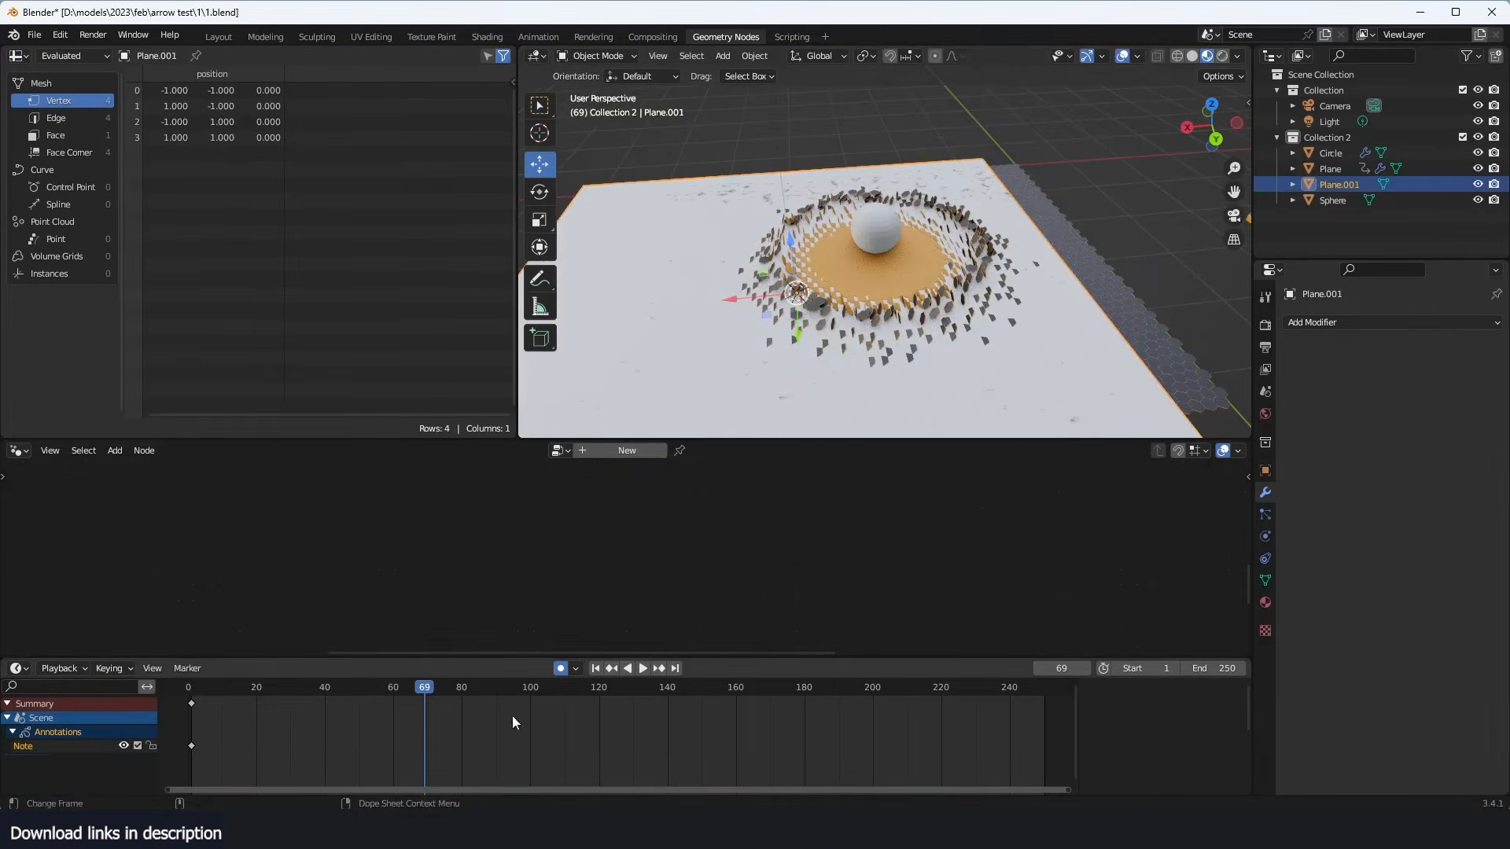
pyautogui.click(568, 665)
# - Move the new plane just below the hexagon tiles and scale it to extend past their edges
pyautogui.moveTo(888, 386); pyautogui.dragTo(830, 315, button='middle')
pyautogui.press('g')
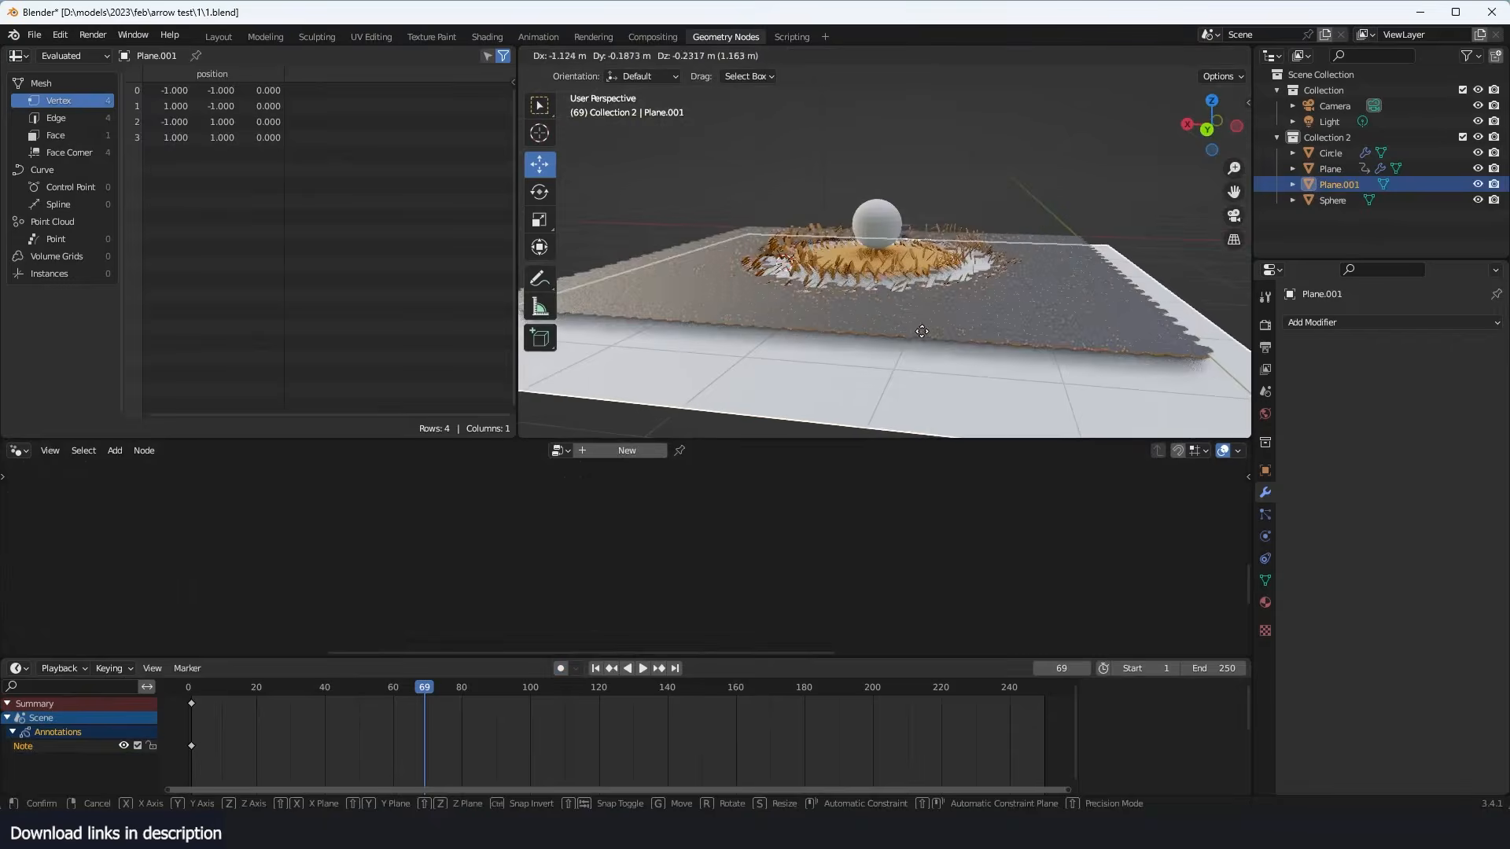
pyautogui.click(915, 321)
pyautogui.press('s')
pyautogui.click(1012, 367)
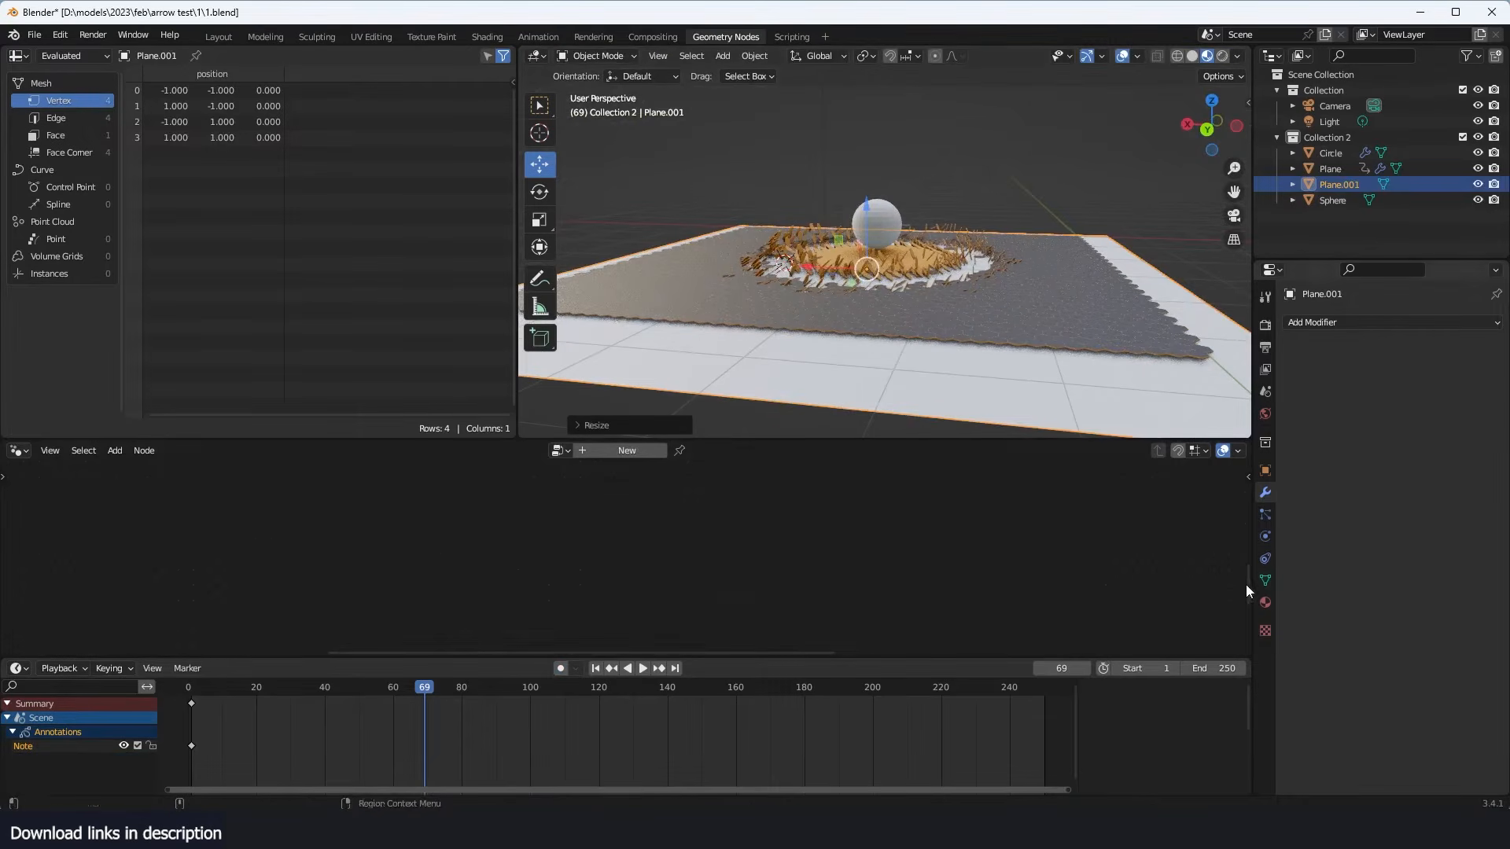
# - Assign the existing yello material to the new floor plane and deselect it
pyautogui.click(1263, 603)
pyautogui.click(1294, 393)
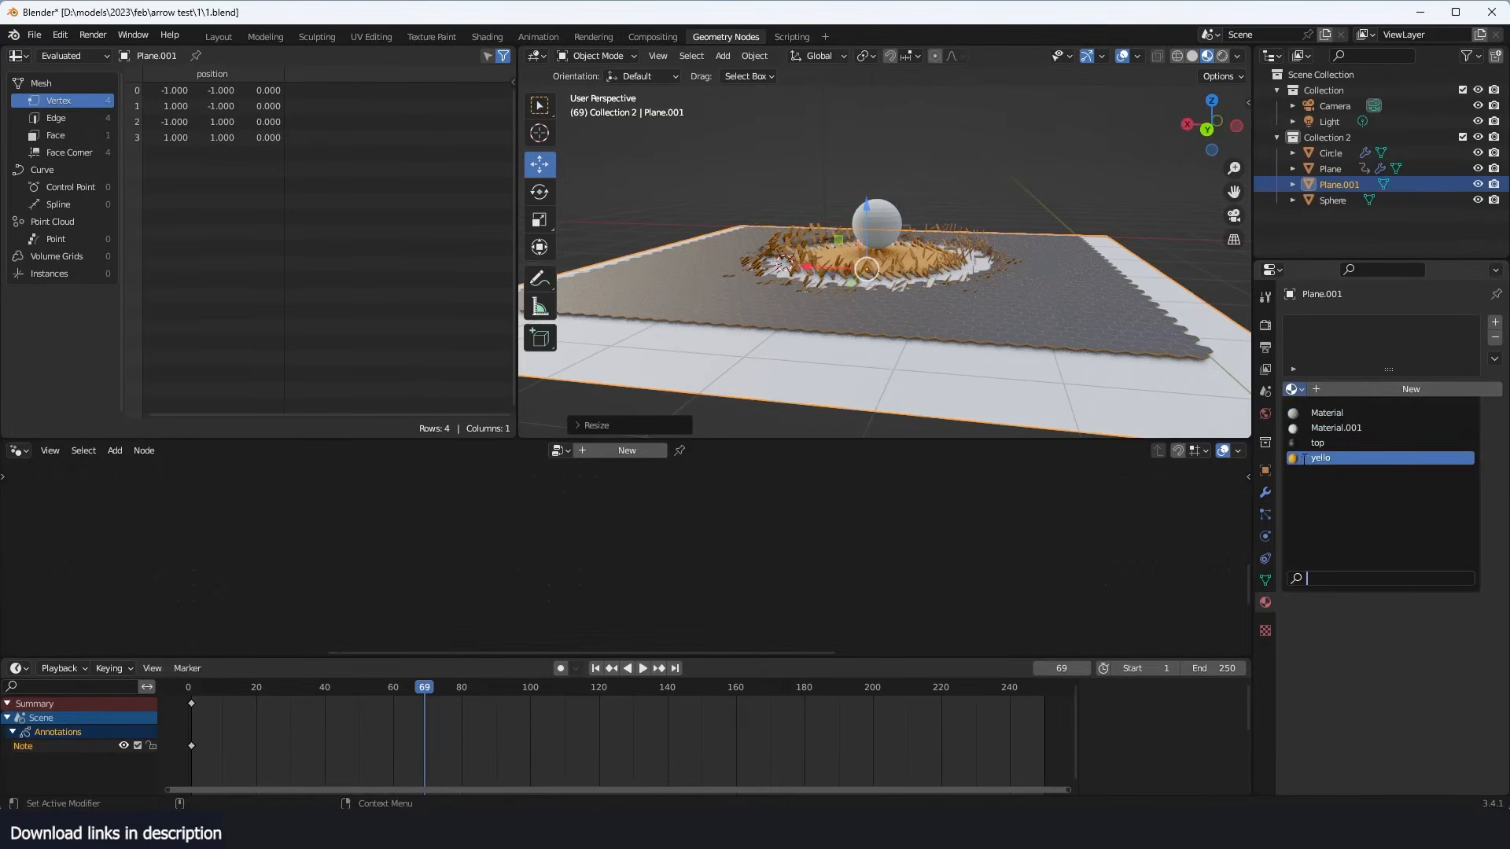
pyautogui.click(1330, 457)
pyautogui.click(936, 206)
# - Go to frame 75 and examine the flipping tiles against the yellow floor plane
pyautogui.moveTo(922, 285); pyautogui.dragTo(964, 344, button='middle')
pyautogui.scroll(3, 898, 327)
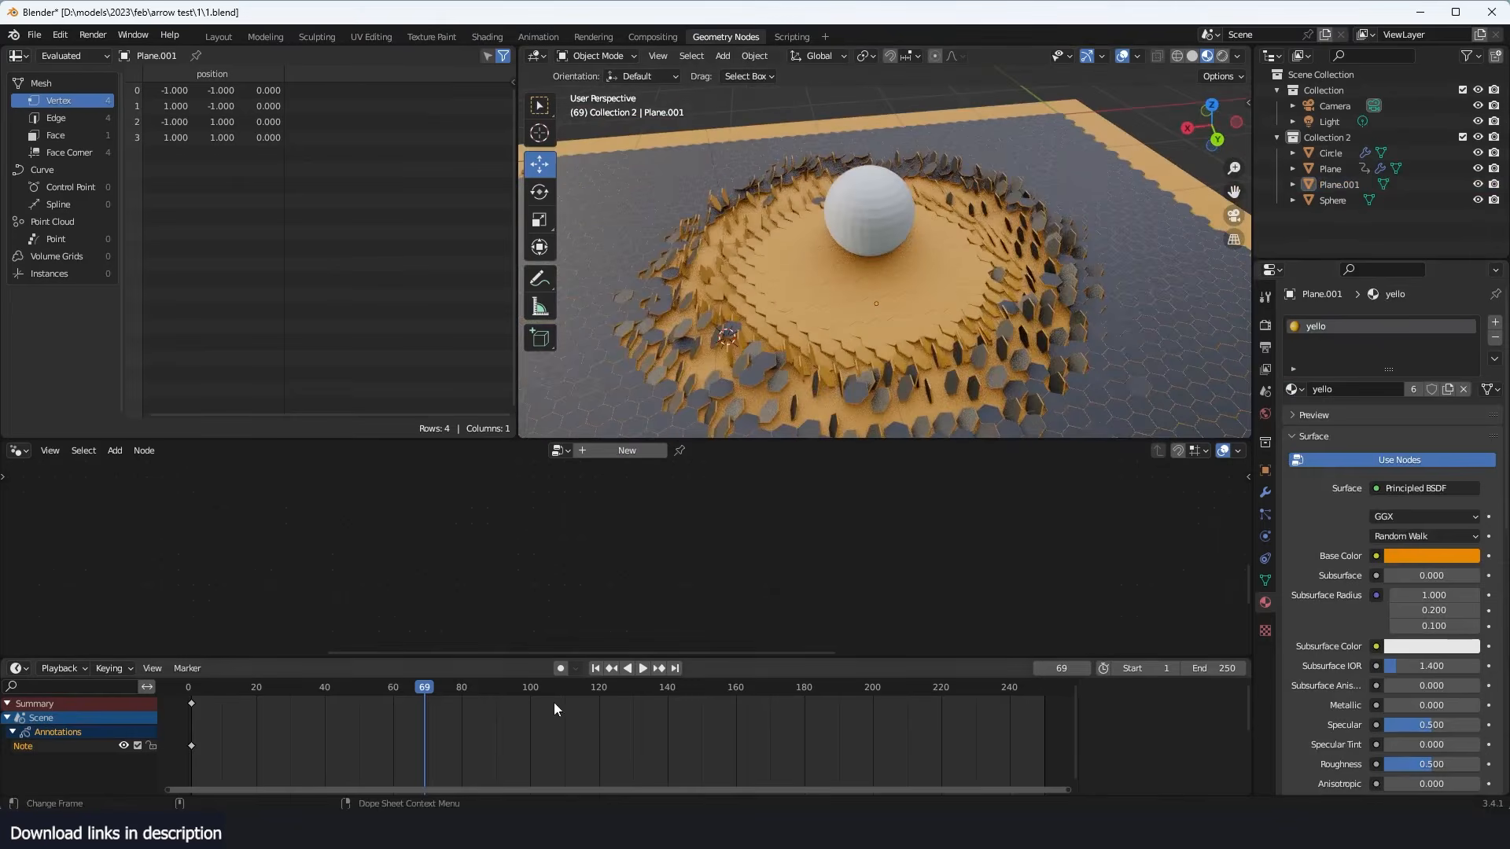
pyautogui.moveTo(431, 686)
pyautogui.mouseDown()
pyautogui.moveTo(365, 690)
pyautogui.moveTo(446, 676)
pyautogui.mouseUp()
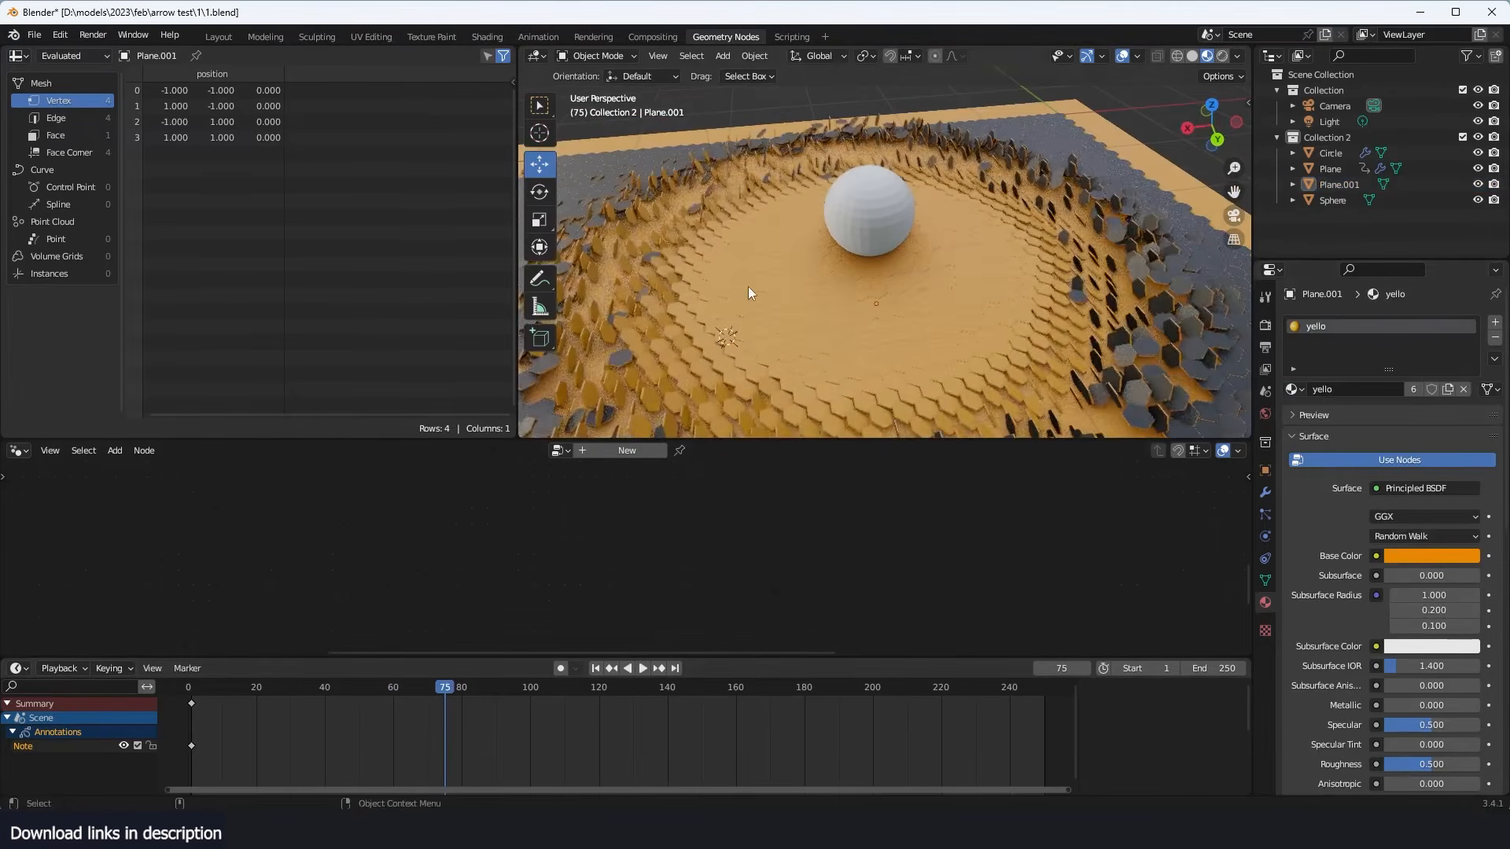
pyautogui.scroll(5, 748, 286)
pyautogui.moveTo(748, 286); pyautogui.dragTo(878, 289, button='middle')
pyautogui.scroll(-4, 875, 338)
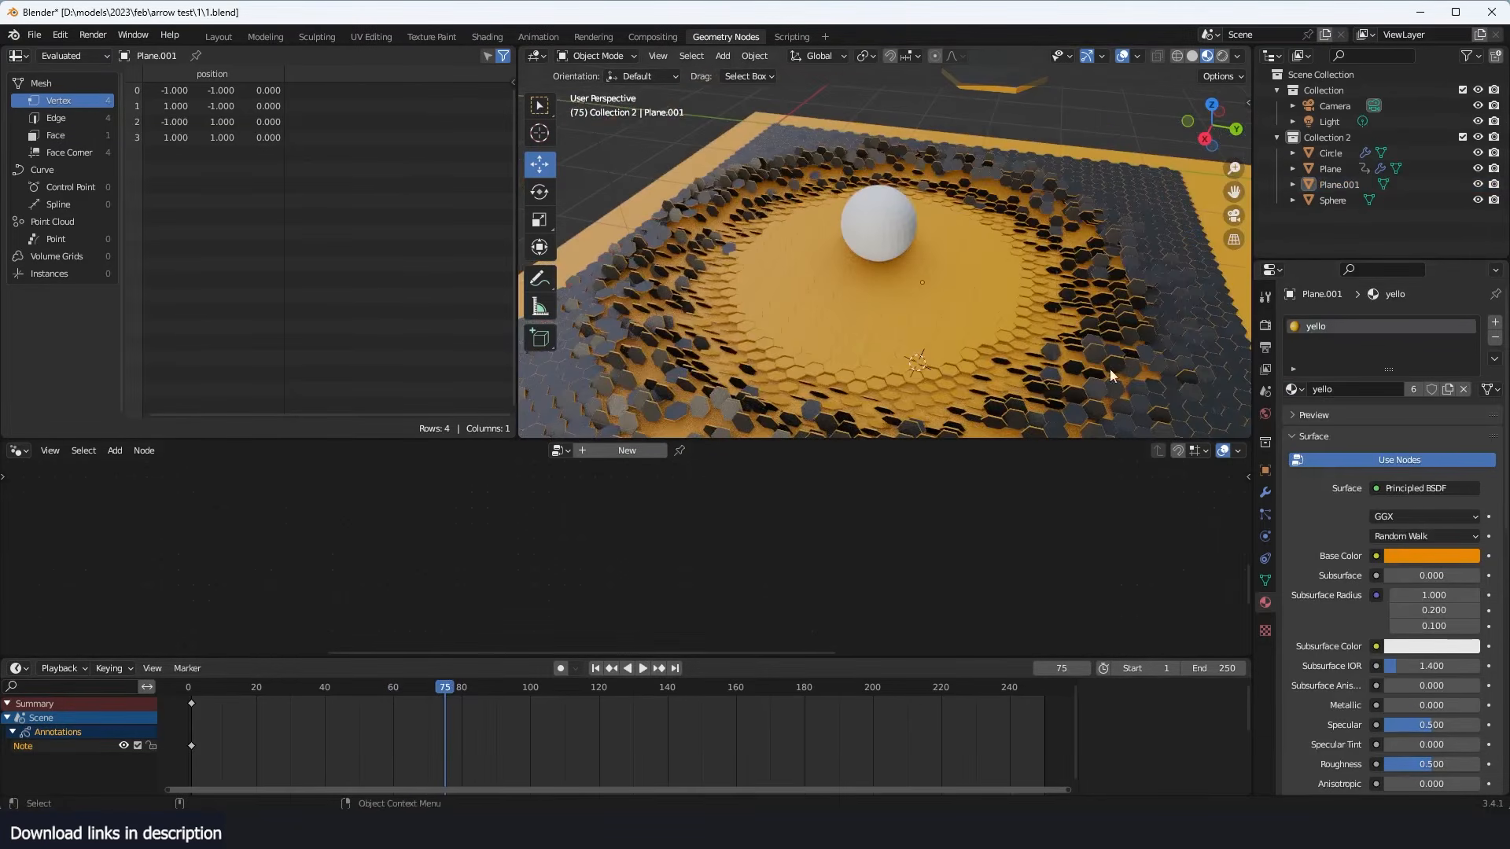
pyautogui.scroll(-2, 1195, 276)
# - Give the hexagon object's yellow slot its own material copy named image, and change the node editor to the Shader Editor
pyautogui.click(1110, 305)
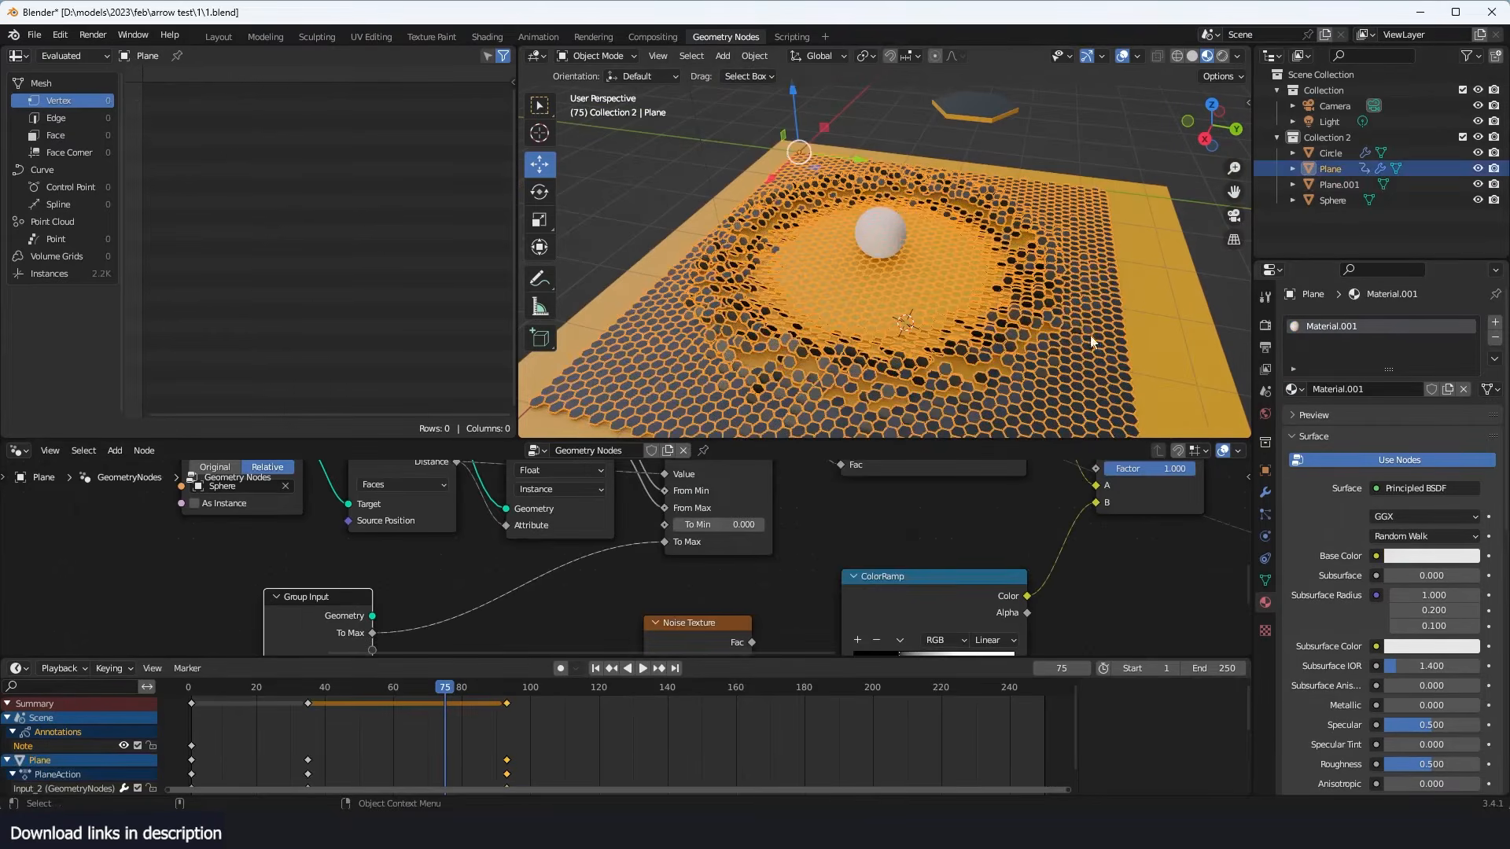
pyautogui.click(950, 108)
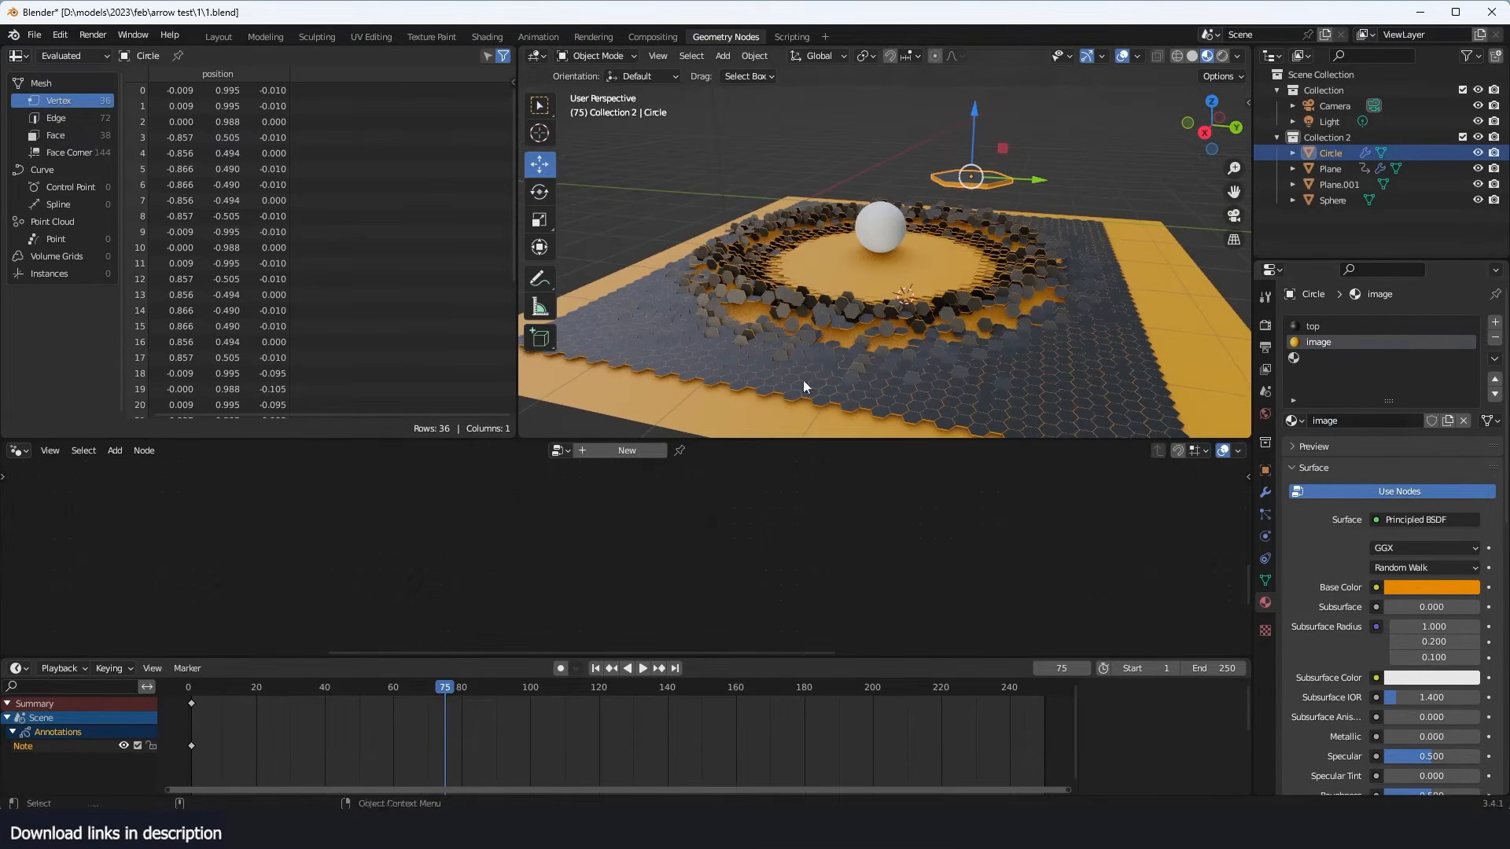
pyautogui.click(24, 453)
pyautogui.click(42, 600)
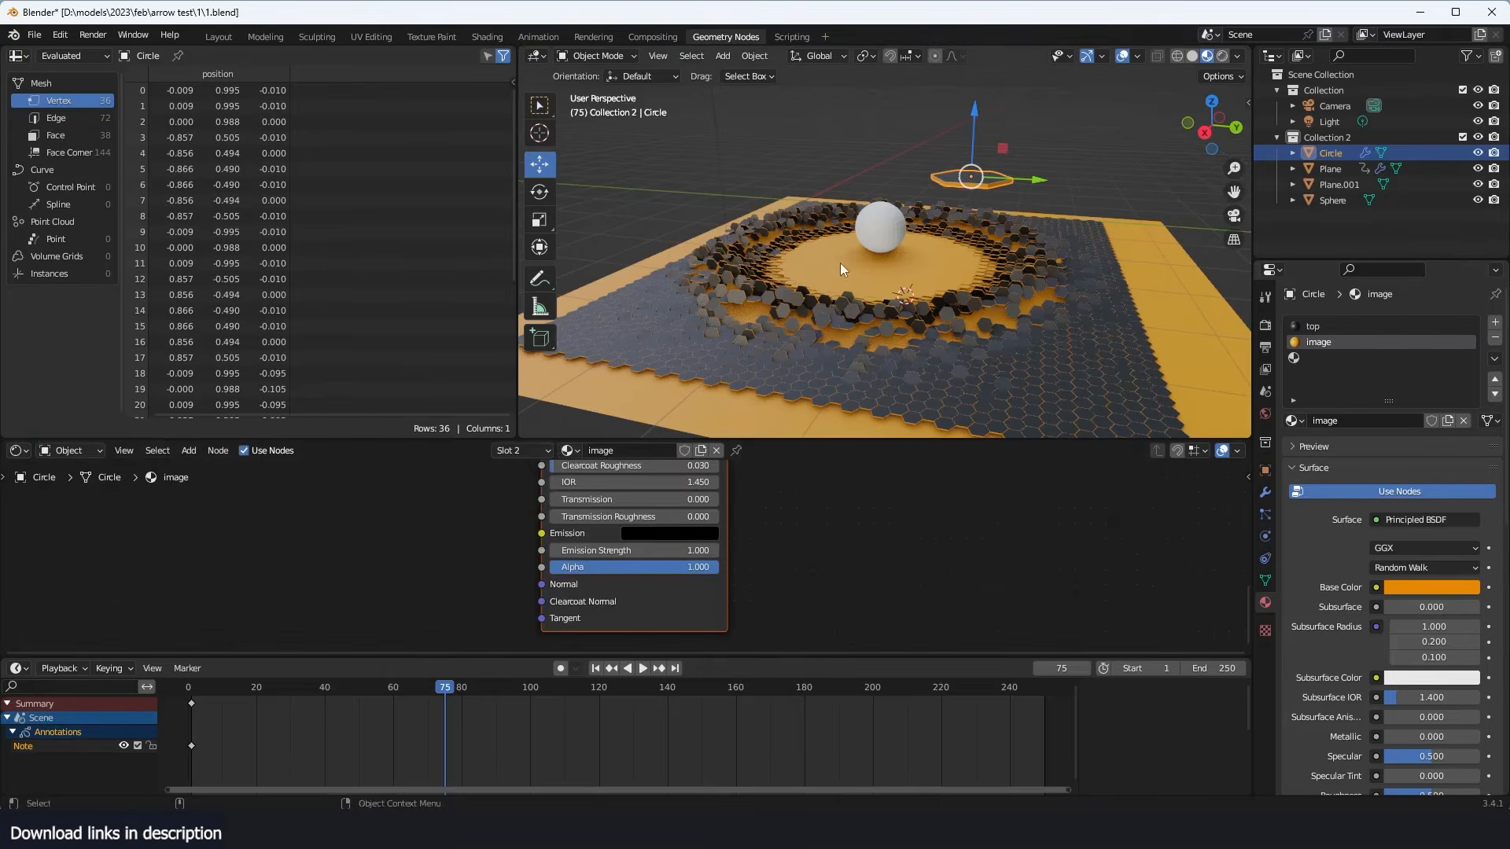
# - Hide the sphere temporarily to examine the flipped tiles beneath it, and unhide it again
pyautogui.hotkey('alt', 'a')
pyautogui.moveTo(846, 261); pyautogui.dragTo(1049, 201, button='middle')
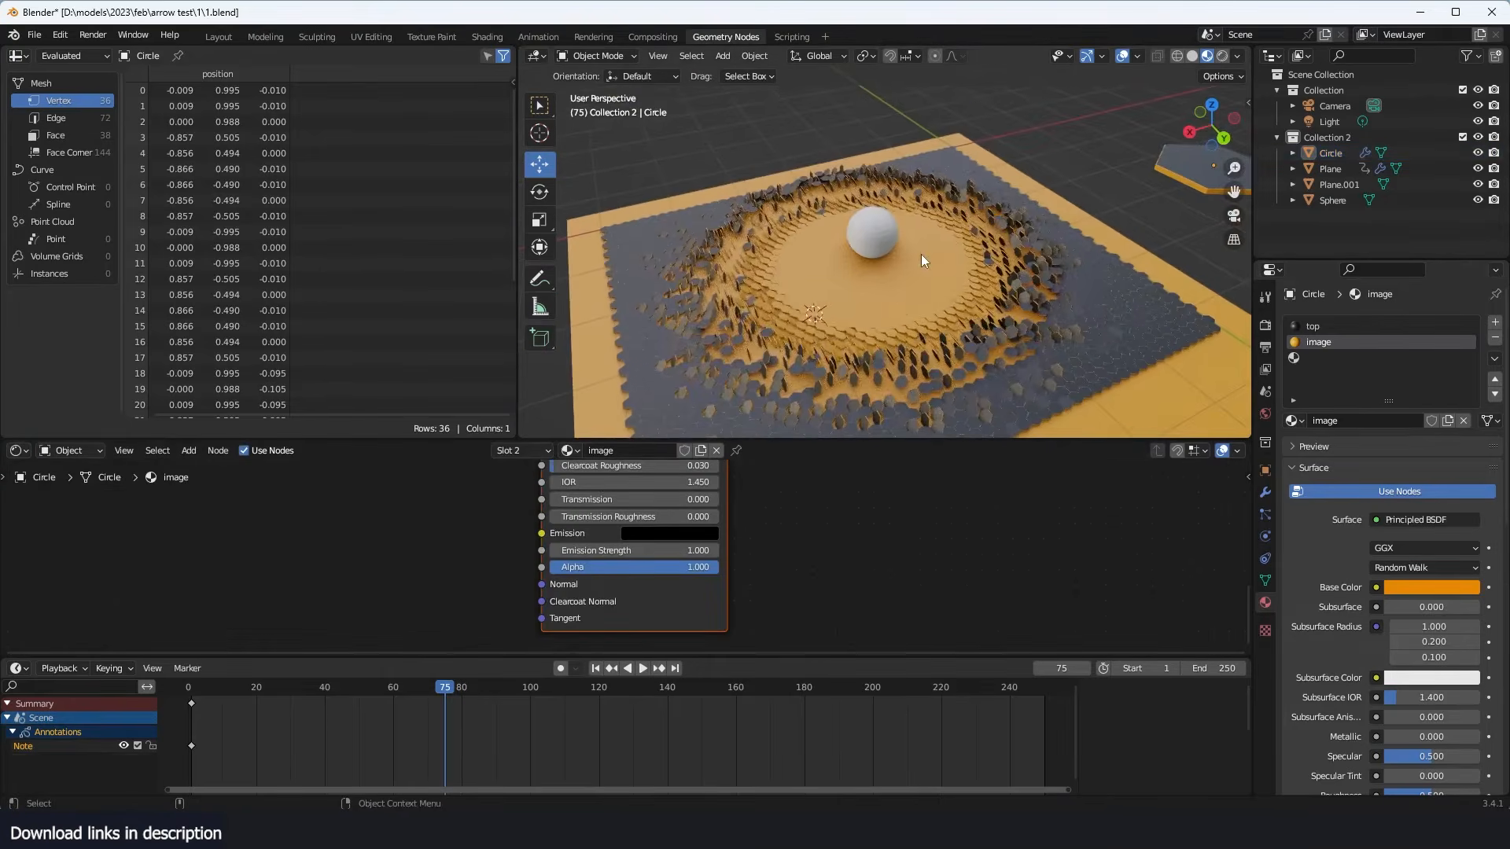
pyautogui.click(883, 271)
pyautogui.click(888, 248)
pyautogui.press('h')
pyautogui.scroll(5, 892, 268)
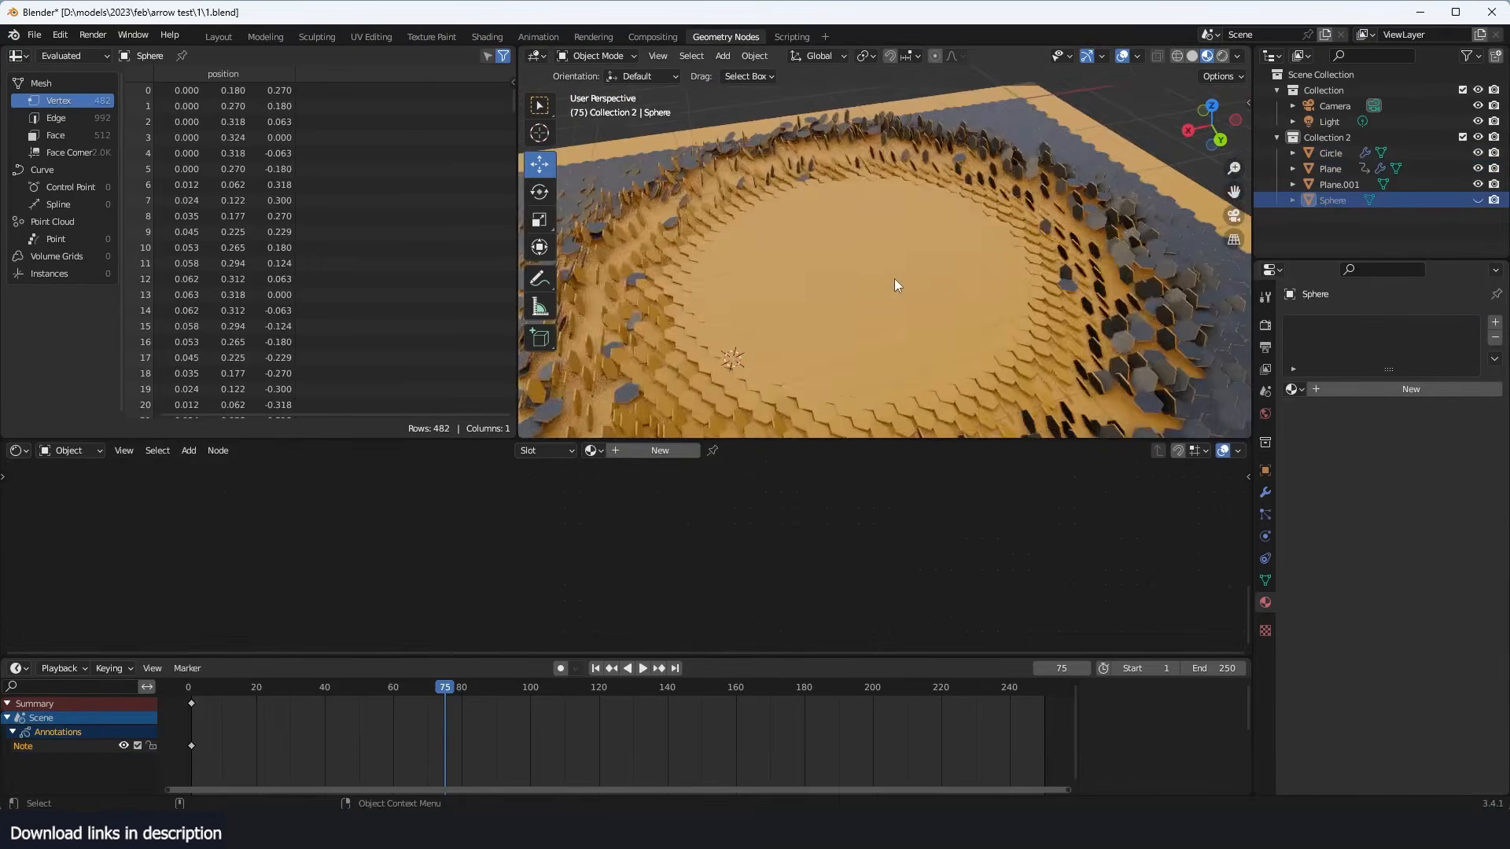
pyautogui.click(858, 242)
pyautogui.hotkey('alt', 'h')
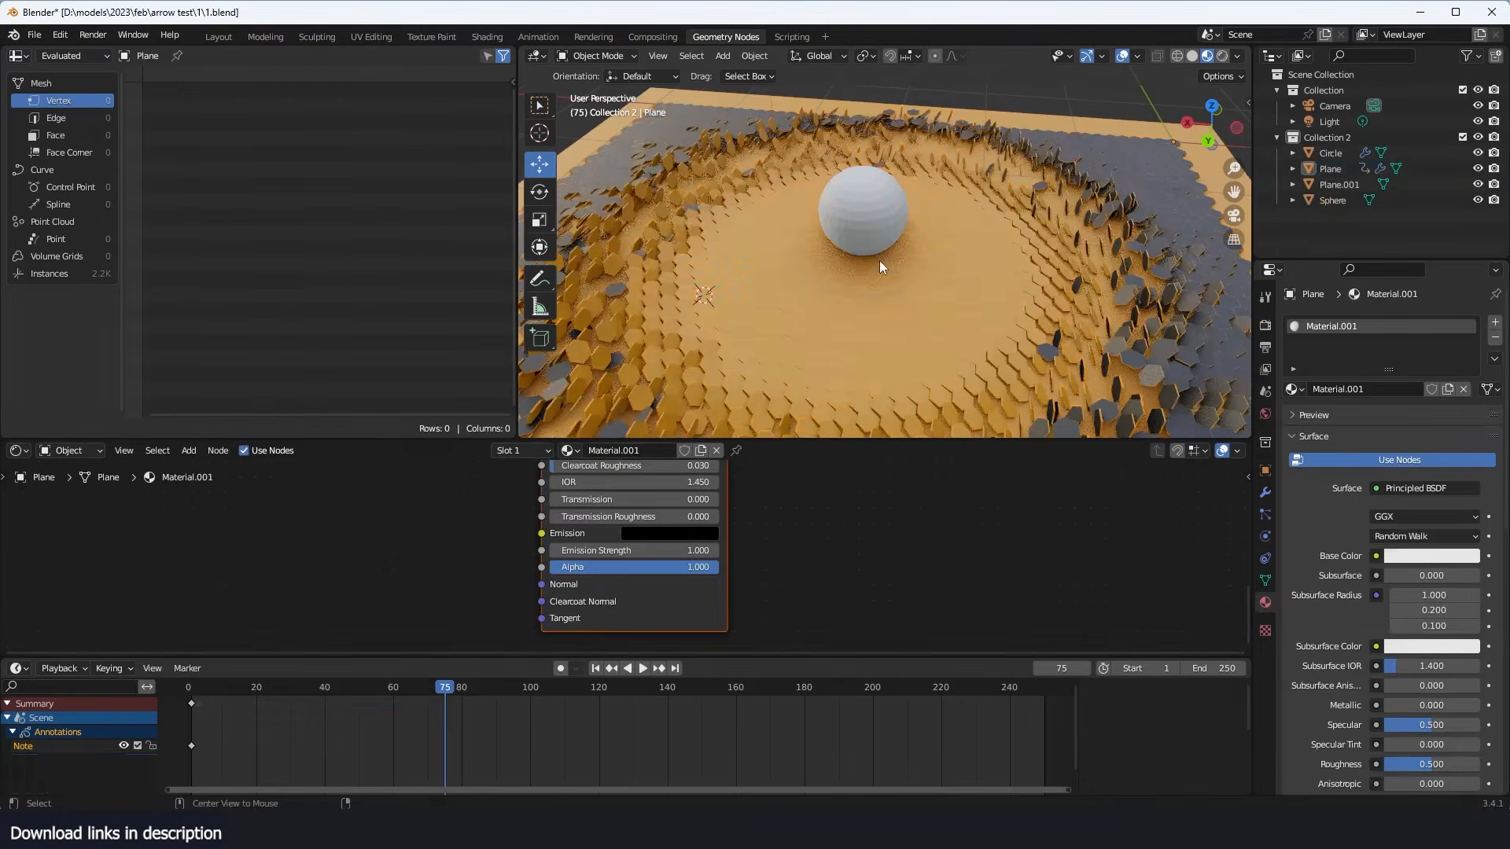
# - Add a second material slot to the hexagon grid plane and assign the image material to it
pyautogui.scroll(-3, 488, 563)
pyautogui.moveTo(488, 563); pyautogui.dragTo(580, 541, button='middle')
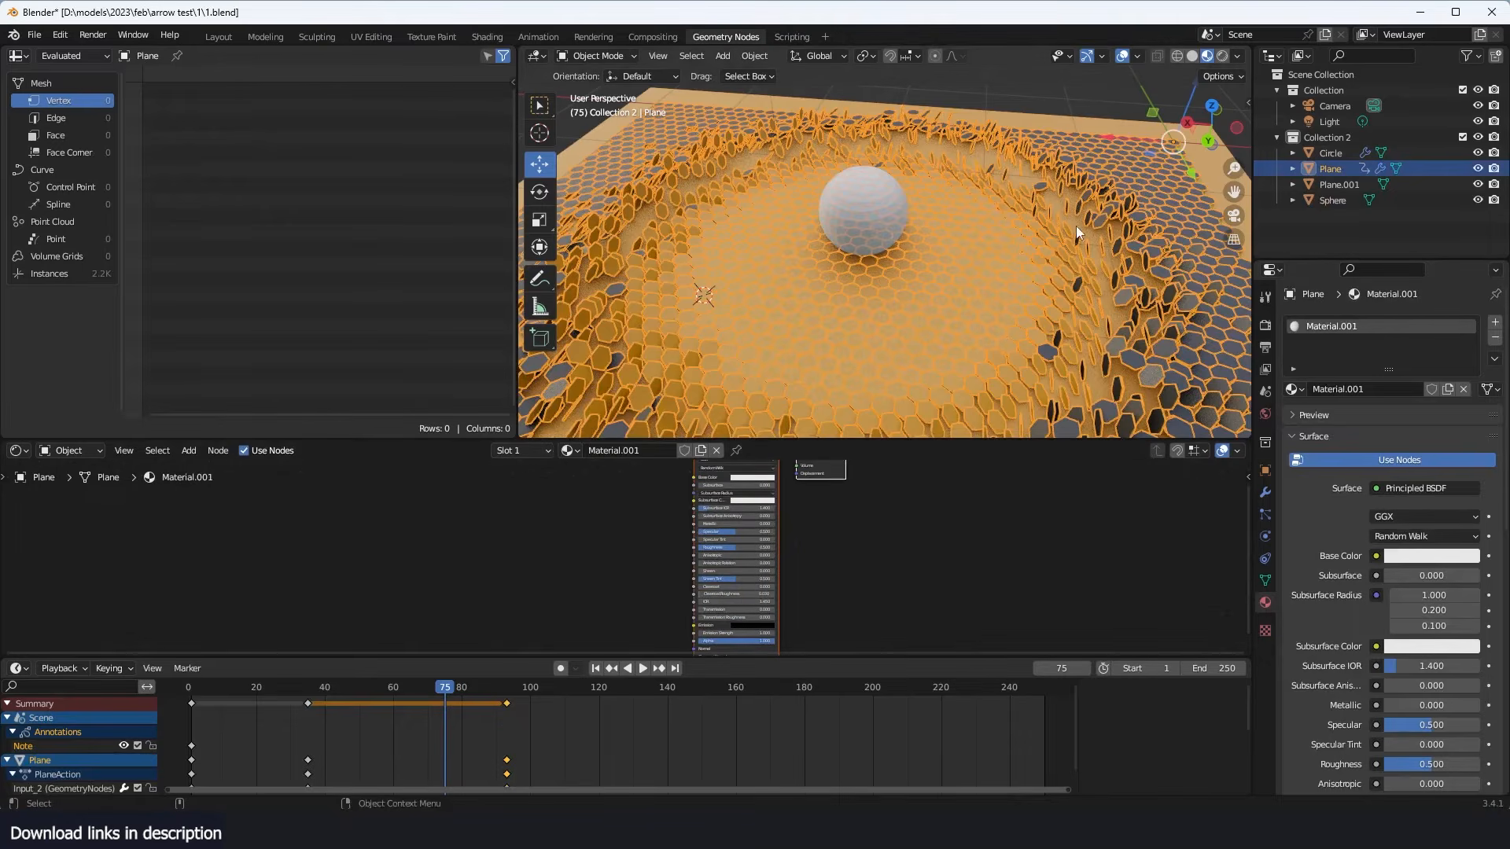
pyautogui.hotkey('alt', 'a')
pyautogui.click(1084, 306)
pyautogui.click(1492, 322)
pyautogui.click(1294, 421)
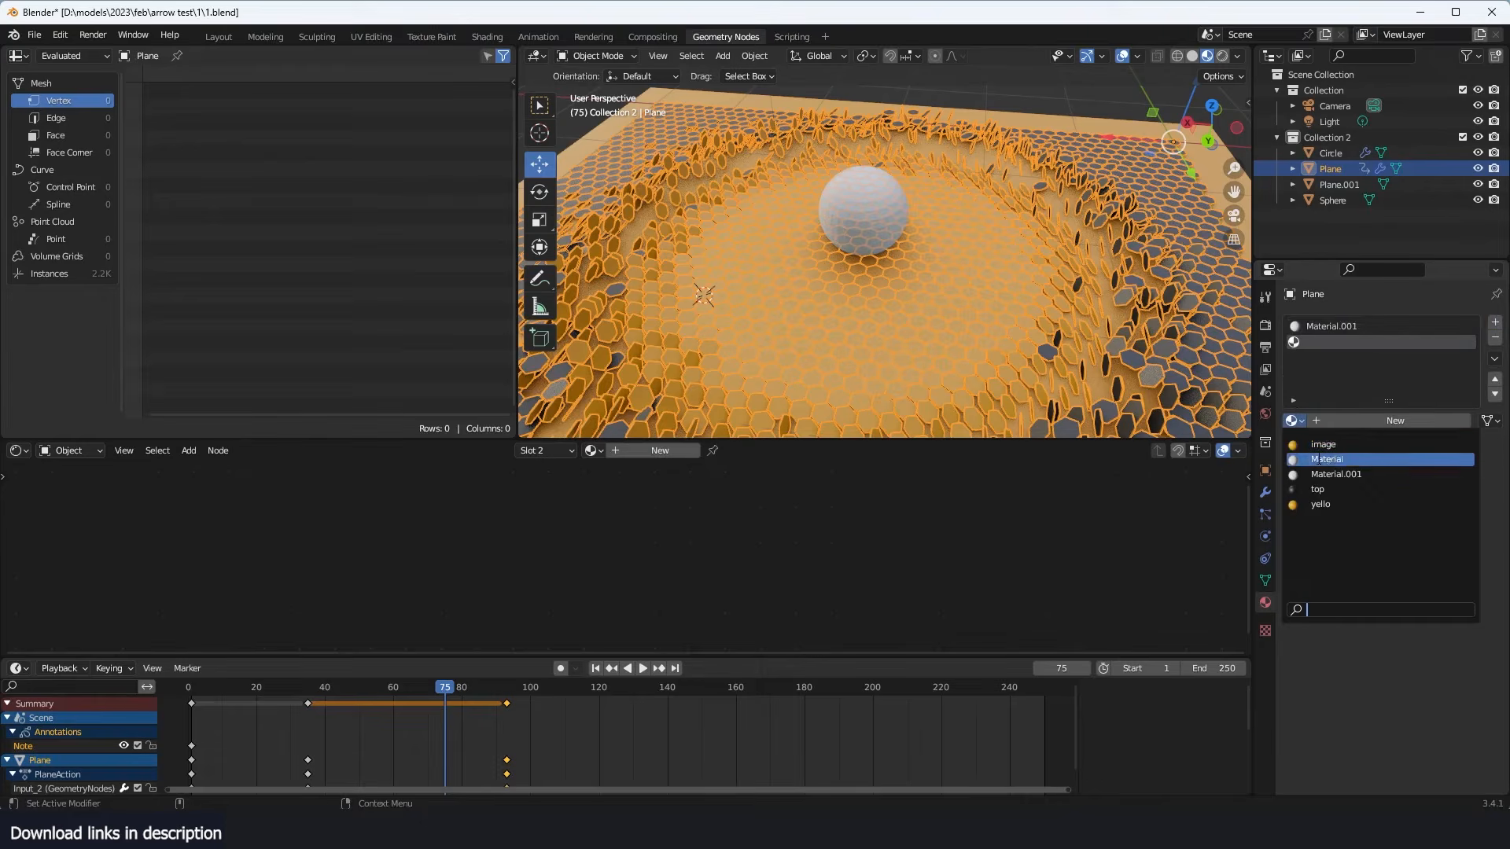
pyautogui.click(1323, 444)
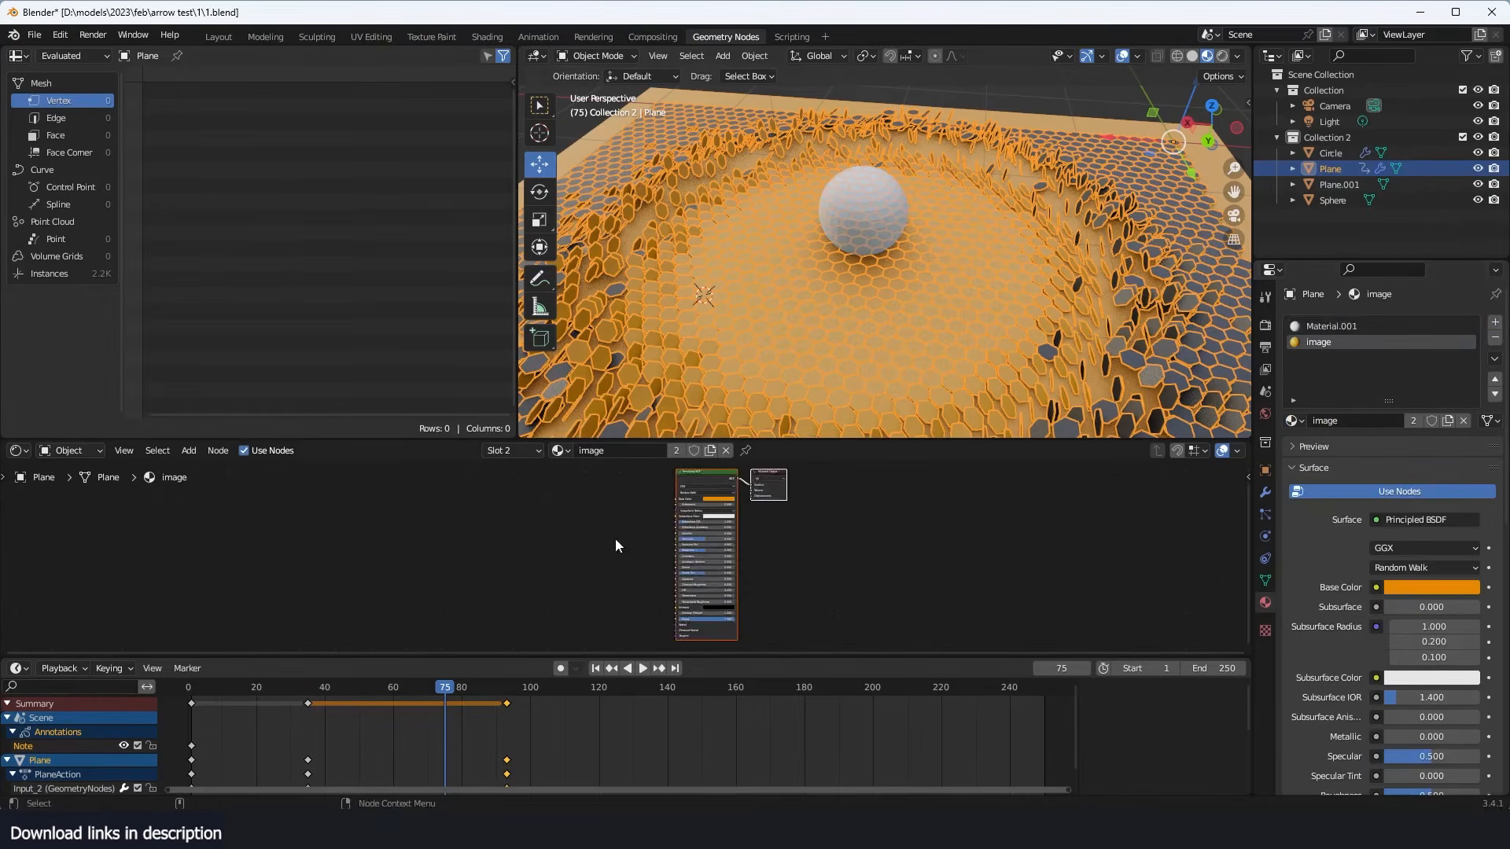
pyautogui.scroll(2, 629, 606)
pyautogui.scroll(1, 629, 606)
pyautogui.hotkey('shift', 'a')
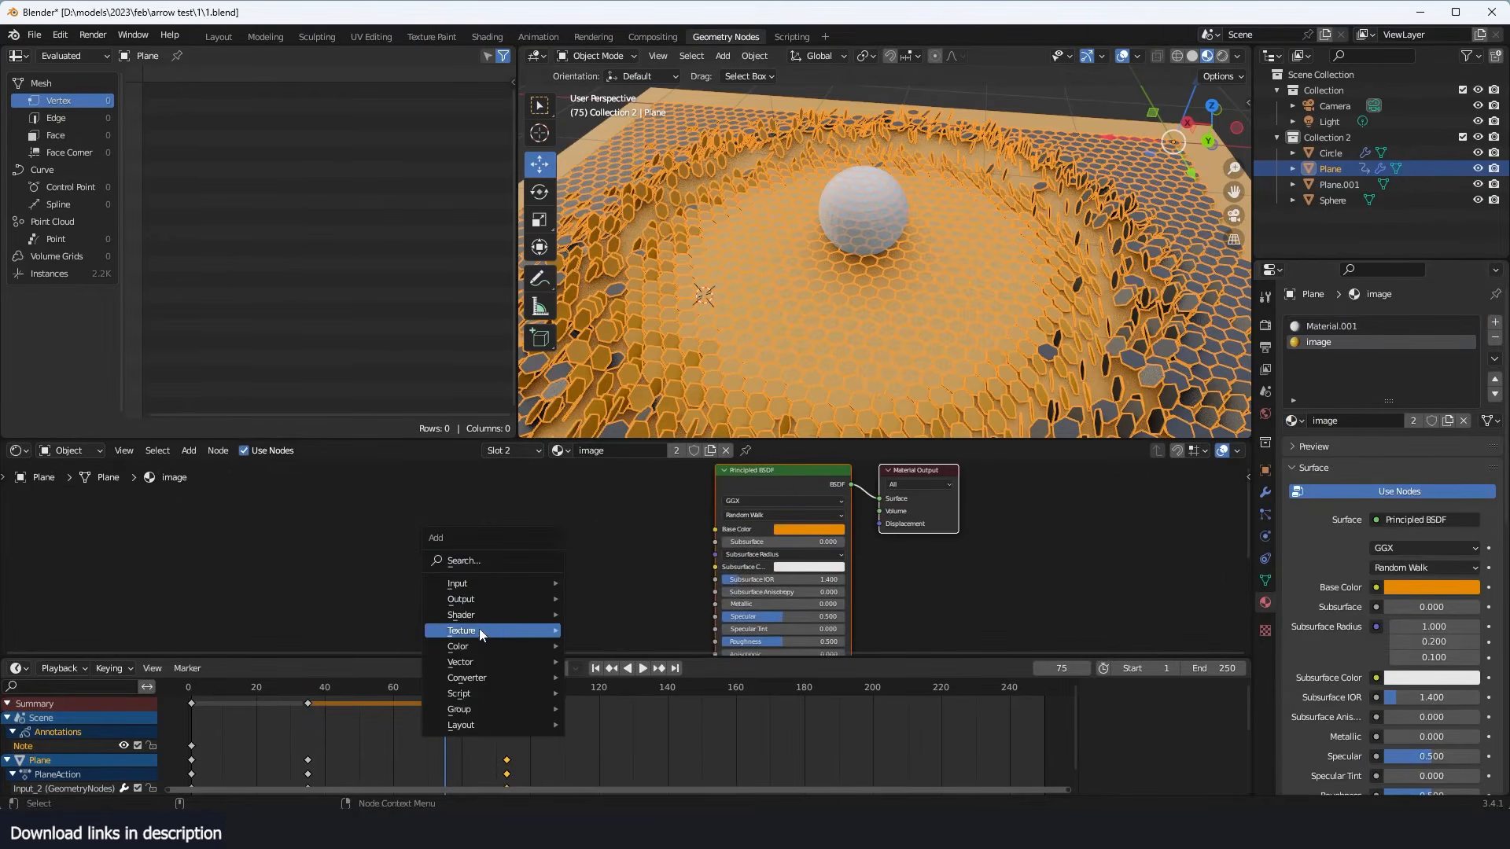
pyautogui.moveTo(479, 630)
pyautogui.click(621, 493)
pyautogui.click(515, 515)
pyautogui.press('x')
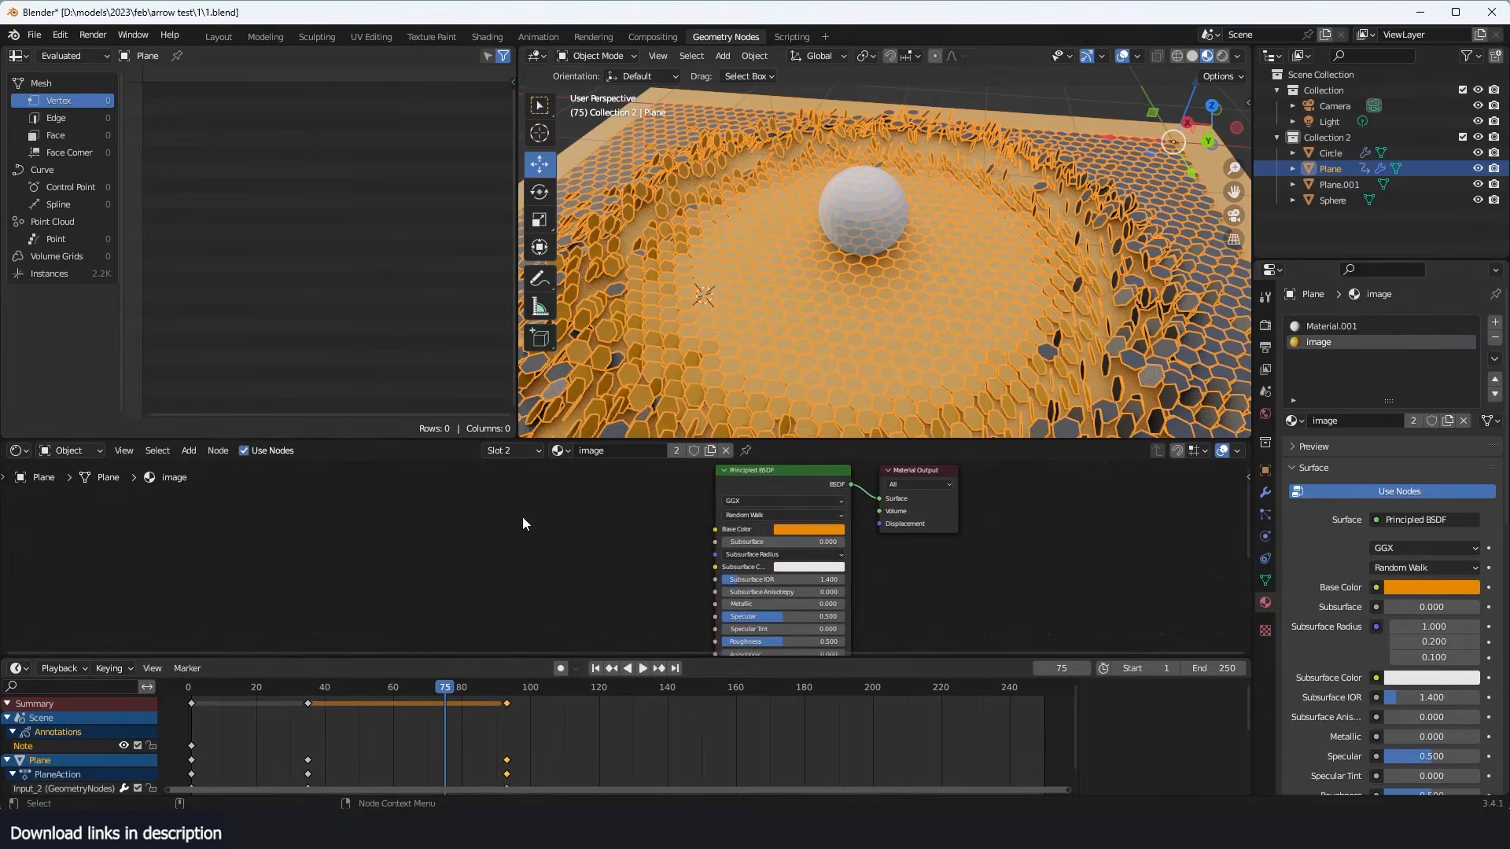
# - Add an Image Texture node beside the Principled BSDF in the image material
pyautogui.hotkey('shift', 'a')
pyautogui.moveTo(491, 516)
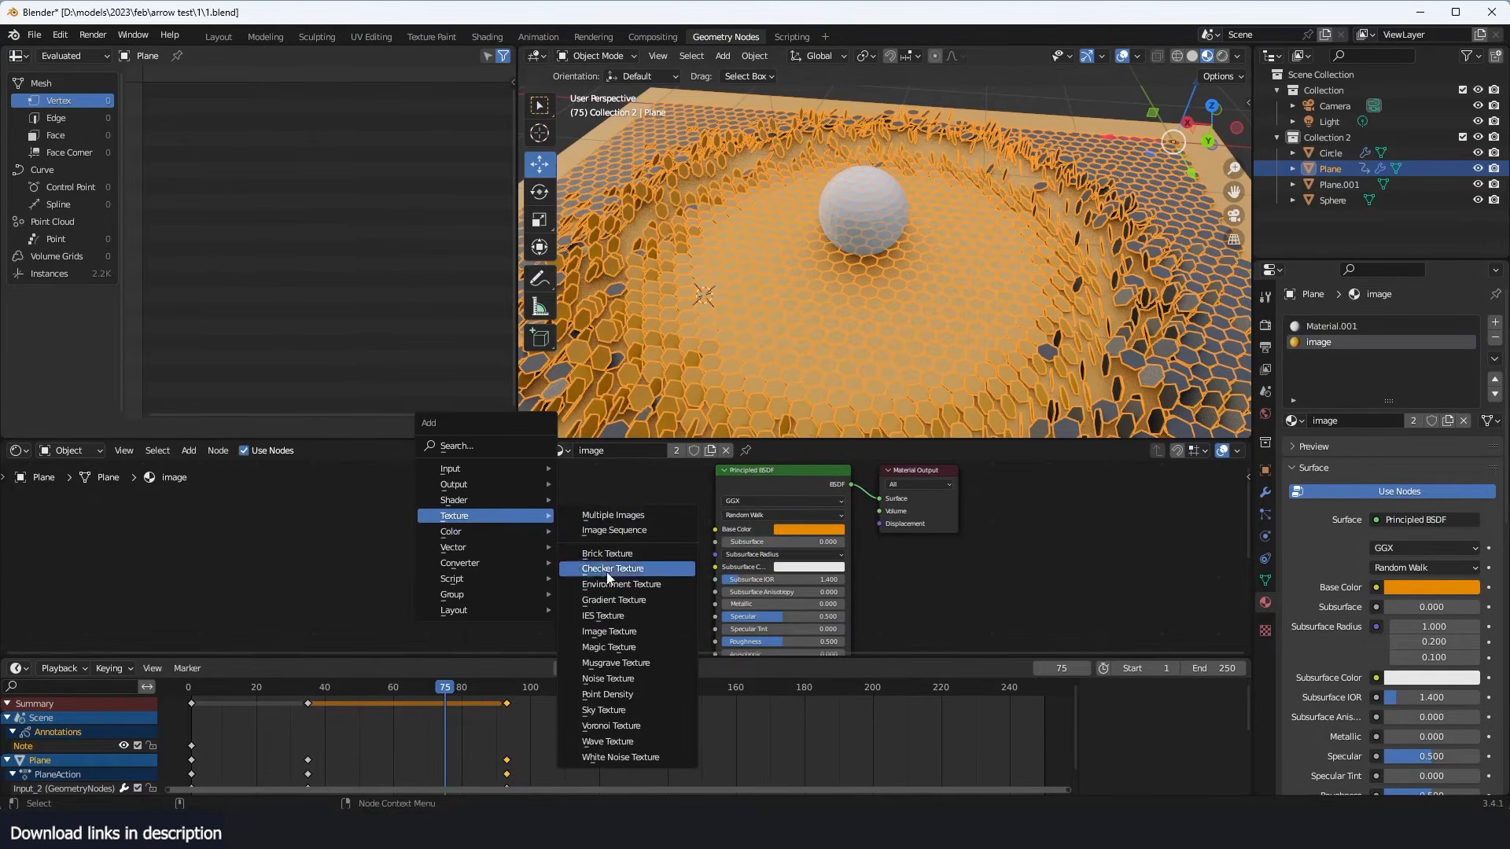
pyautogui.click(598, 627)
pyautogui.click(477, 497)
# - Load R.png from the graphiti resources folder into the Image Texture node, and save the file
pyautogui.click(554, 531)
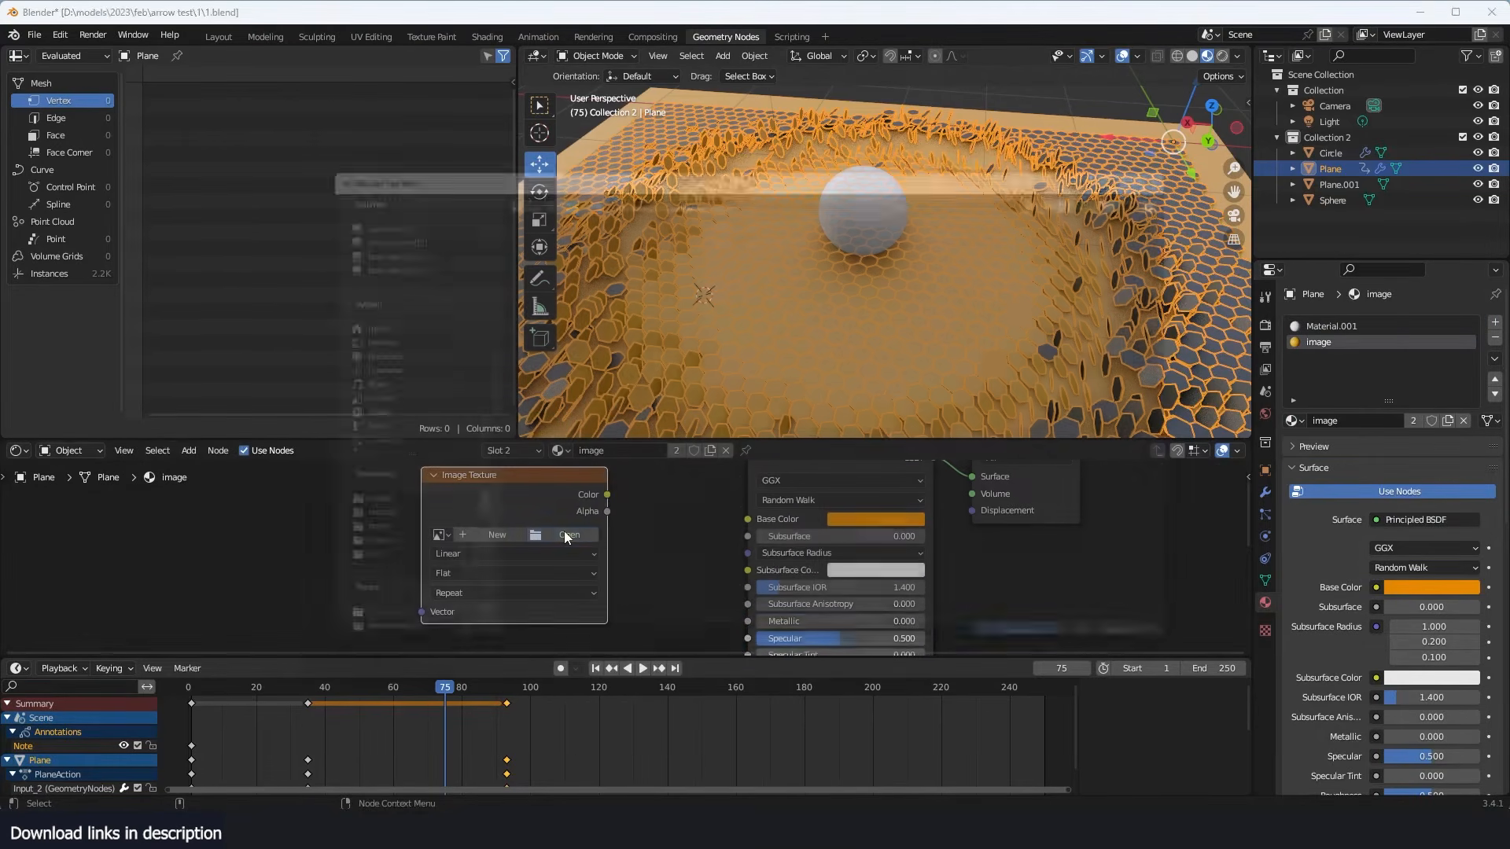
pyautogui.click(379, 528)
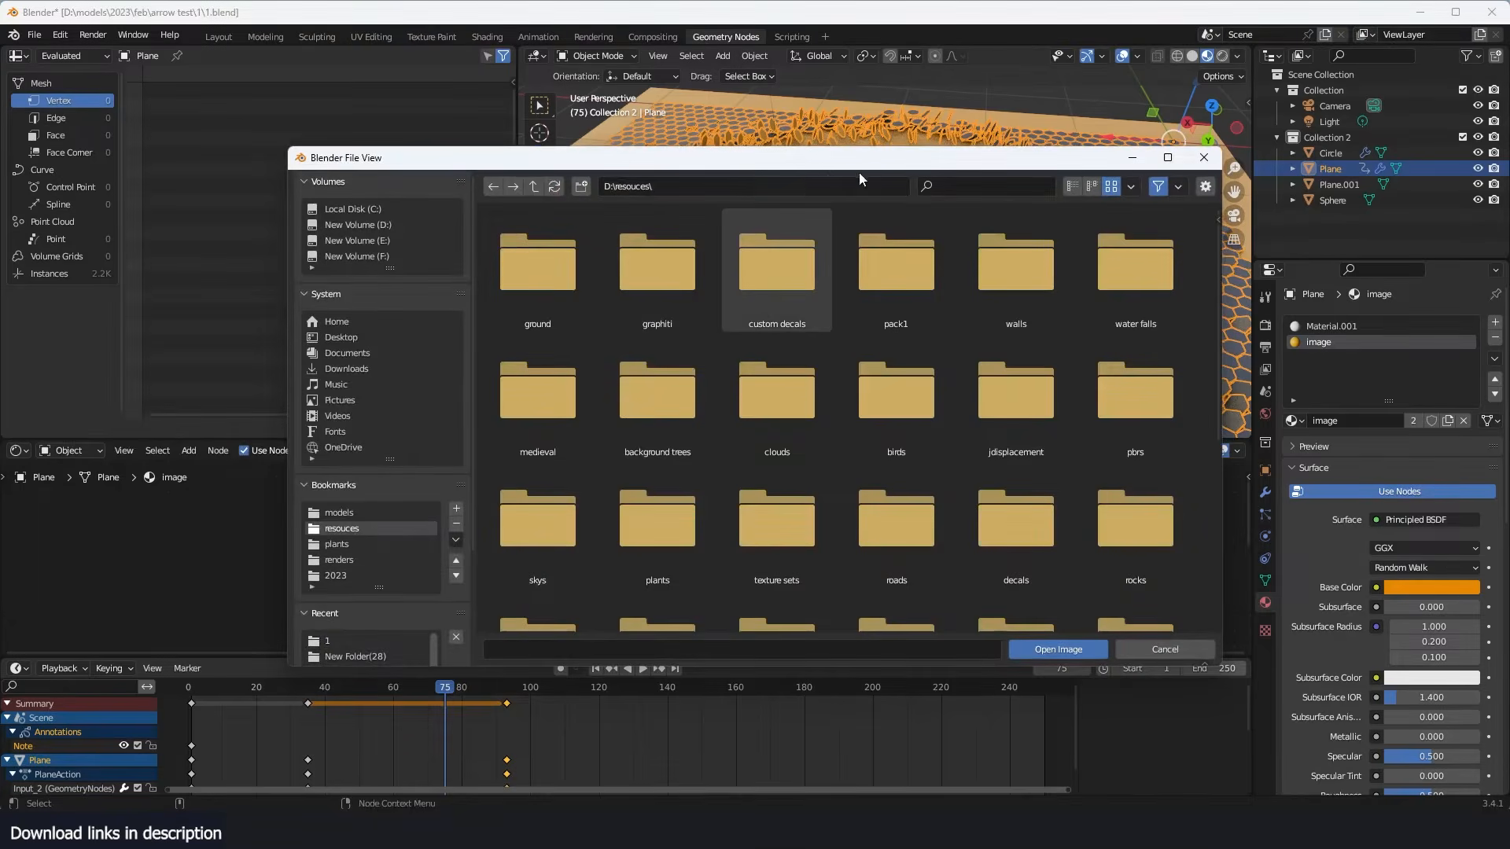
pyautogui.moveTo(914, 167); pyautogui.dragTo(745, 124)
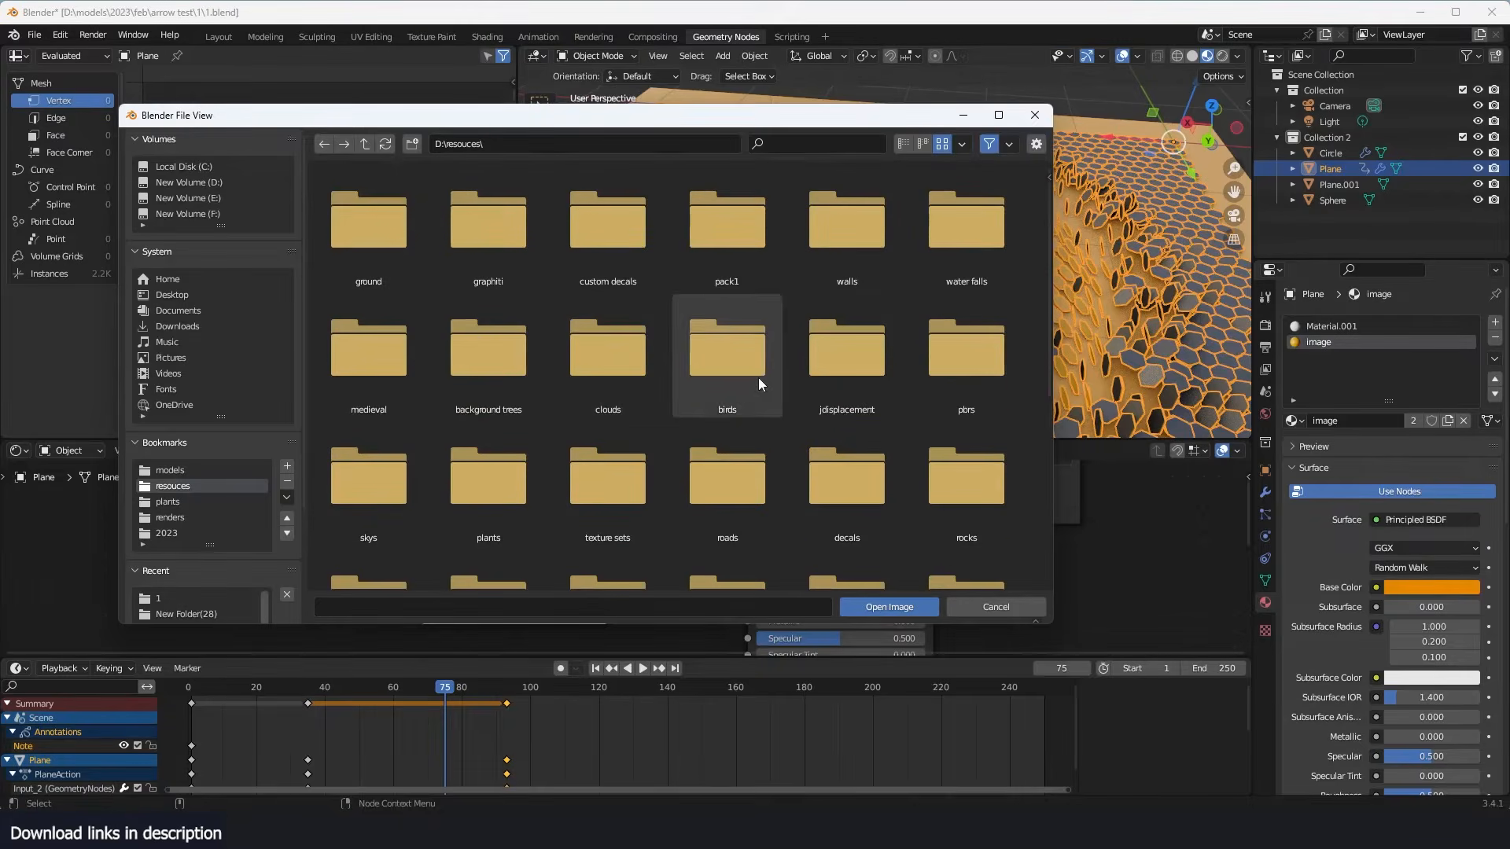
pyautogui.doubleClick(517, 258)
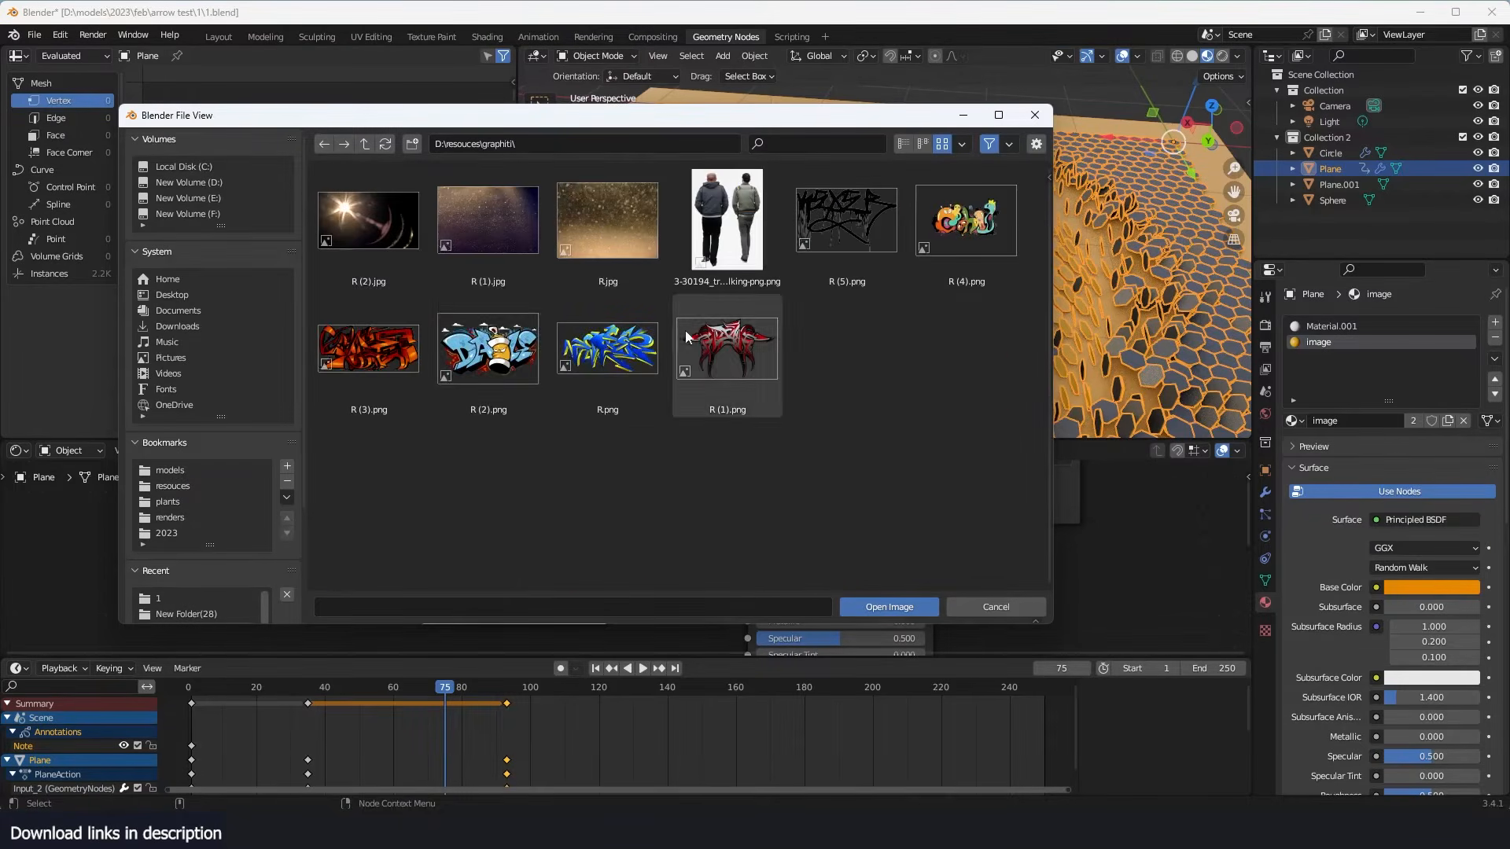
pyautogui.doubleClick(625, 342)
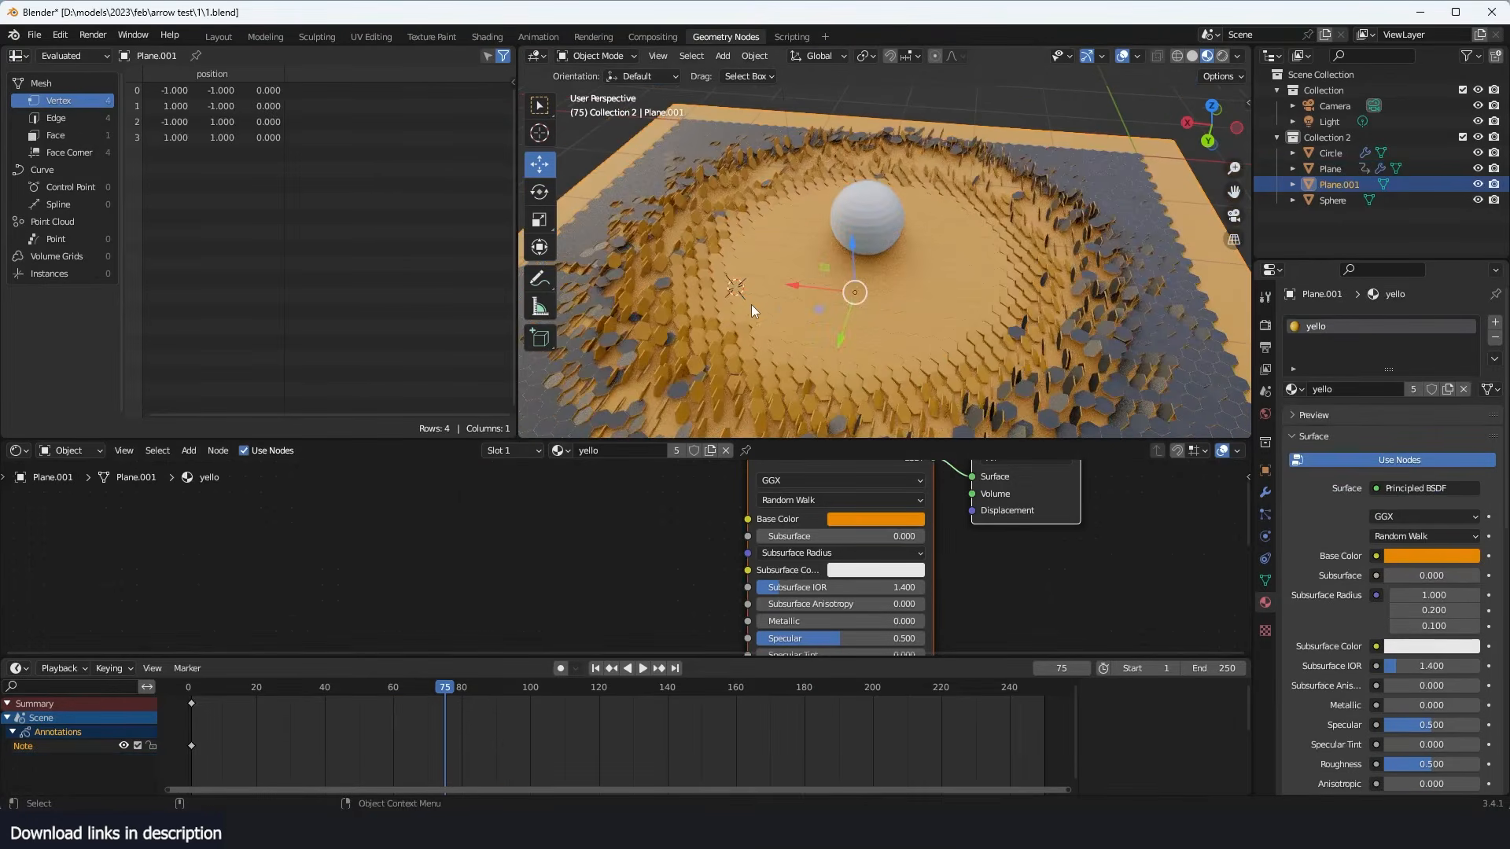
pyautogui.hotkey('ctrl', 's')
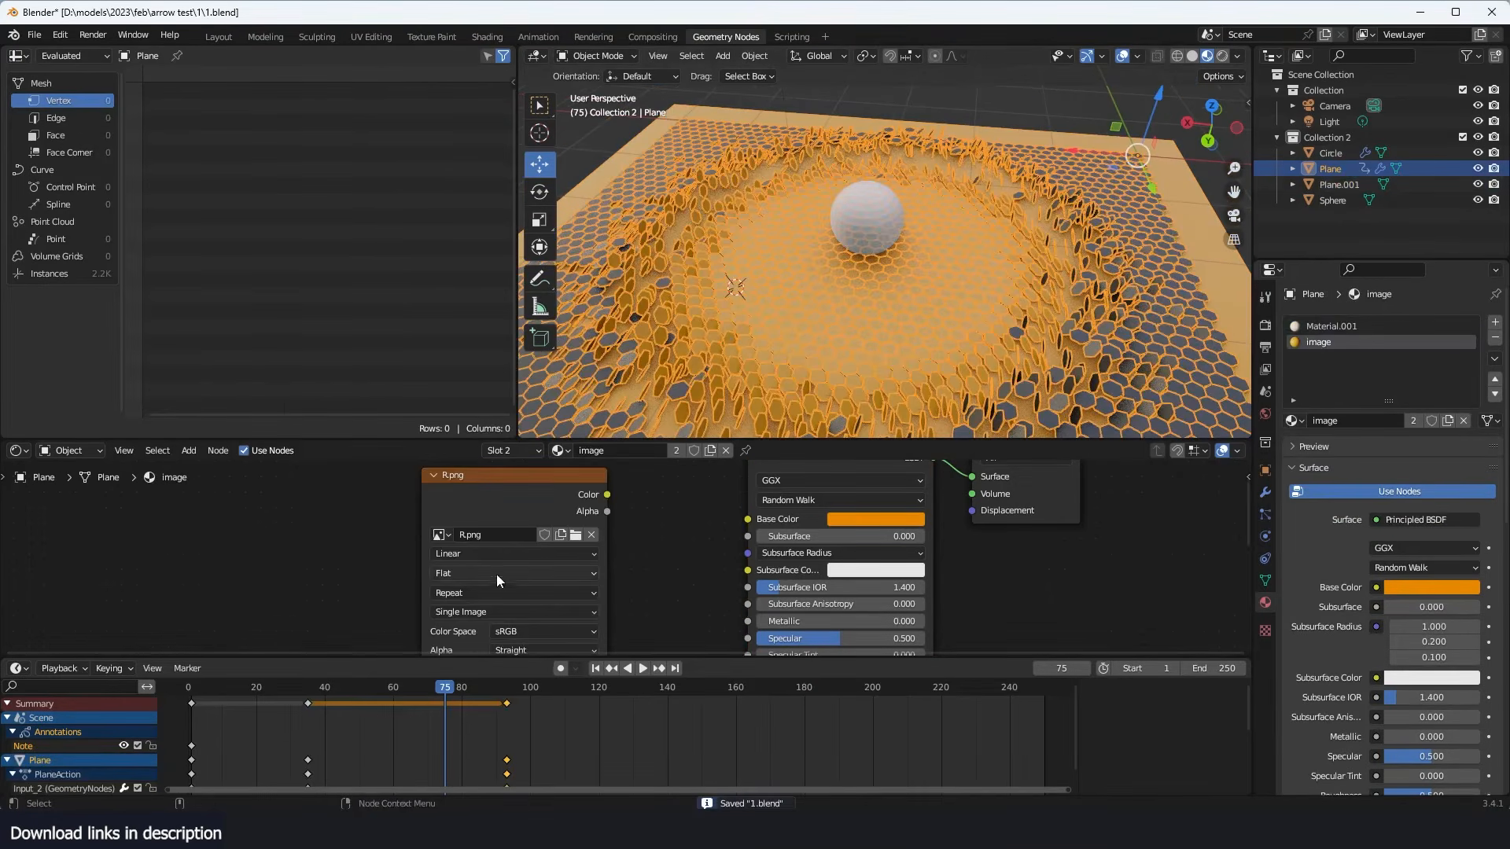
# - Connect the image texture's Color output directly to the Material Output's Surface input
pyautogui.keyDown('ctrl'); pyautogui.keyDown('shift'); pyautogui.click(579, 502); pyautogui.keyUp('shift'); pyautogui.keyUp('ctrl')
pyautogui.hotkey('alt', 'a')
pyautogui.moveTo(883, 305); pyautogui.dragTo(919, 327, button='middle')
pyautogui.scroll(-2, 663, 535)
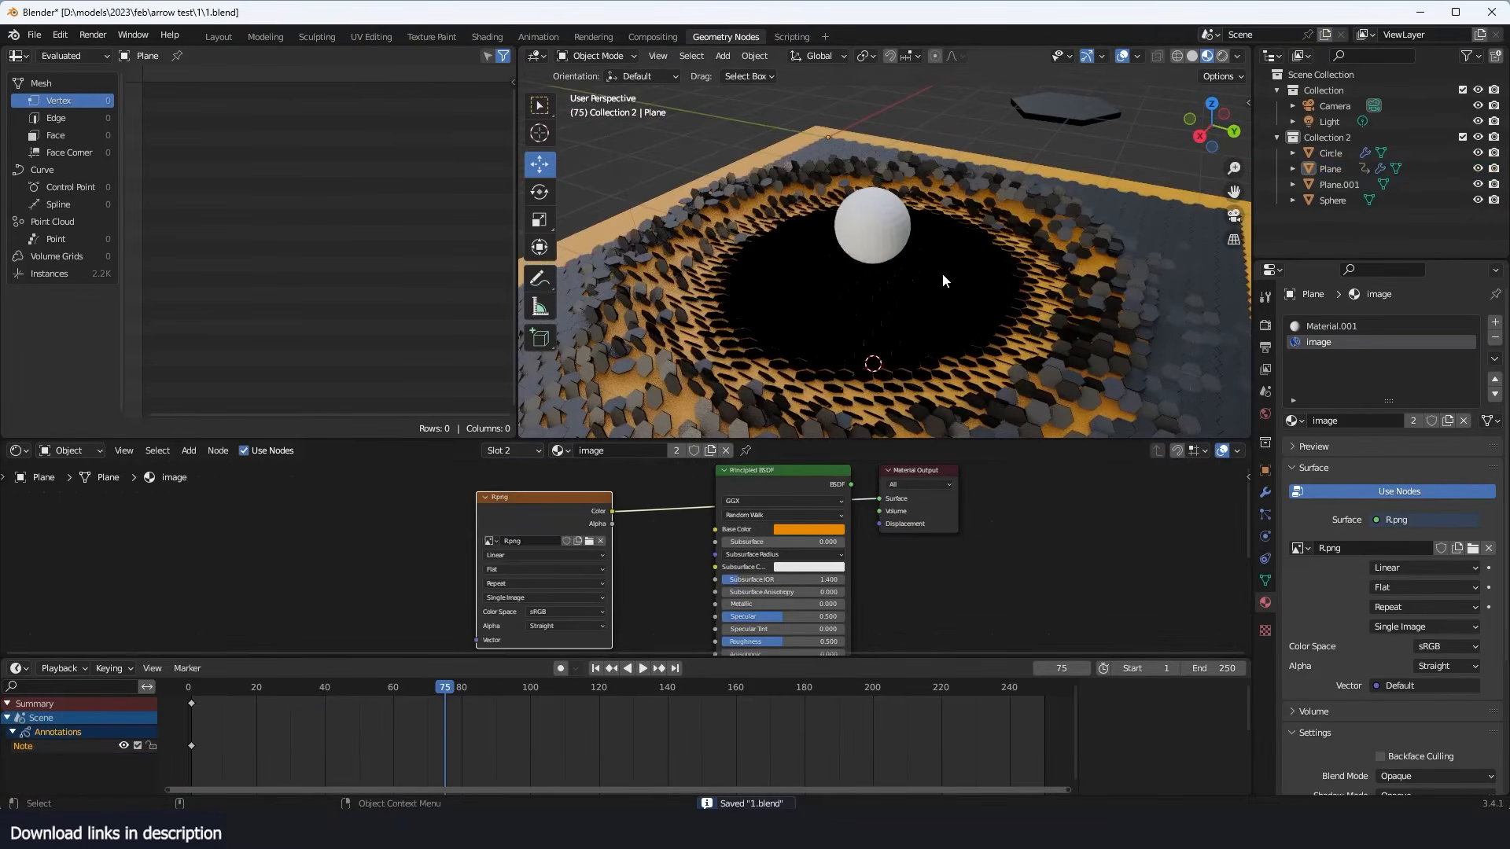
pyautogui.moveTo(935, 269)
pyautogui.mouseDown(button='middle')
pyautogui.moveTo(970, 282)
pyautogui.moveTo(968, 218)
pyautogui.moveTo(928, 262)
pyautogui.mouseUp(button='middle')
pyautogui.scroll(-2, 590, 572)
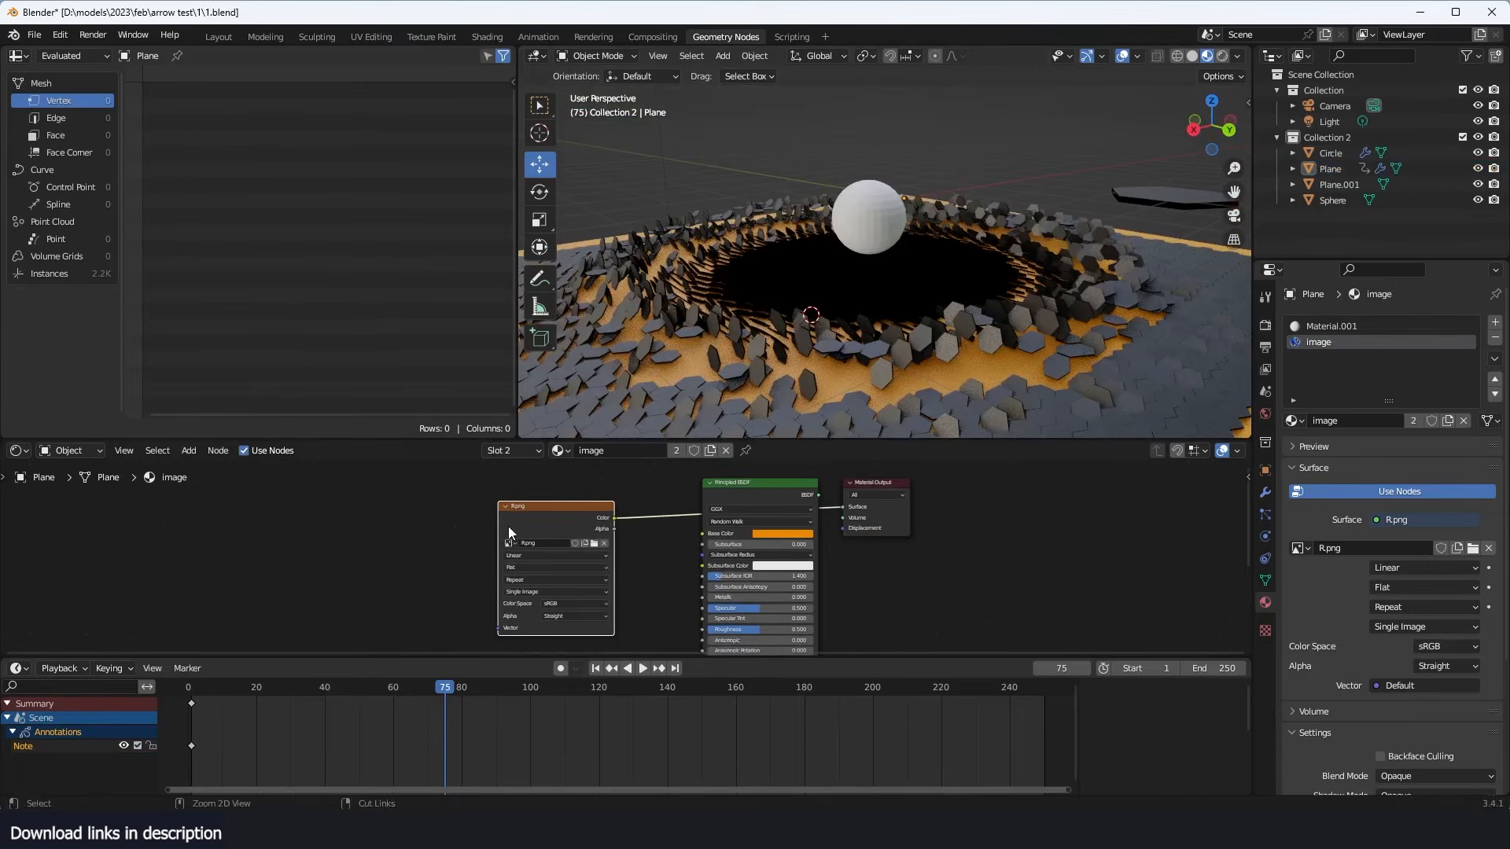
# - Enlarge the shader editor area and add Texture Coordinate and Mapping nodes in front of the image texture
pyautogui.moveTo(441, 658); pyautogui.dragTo(448, 736)
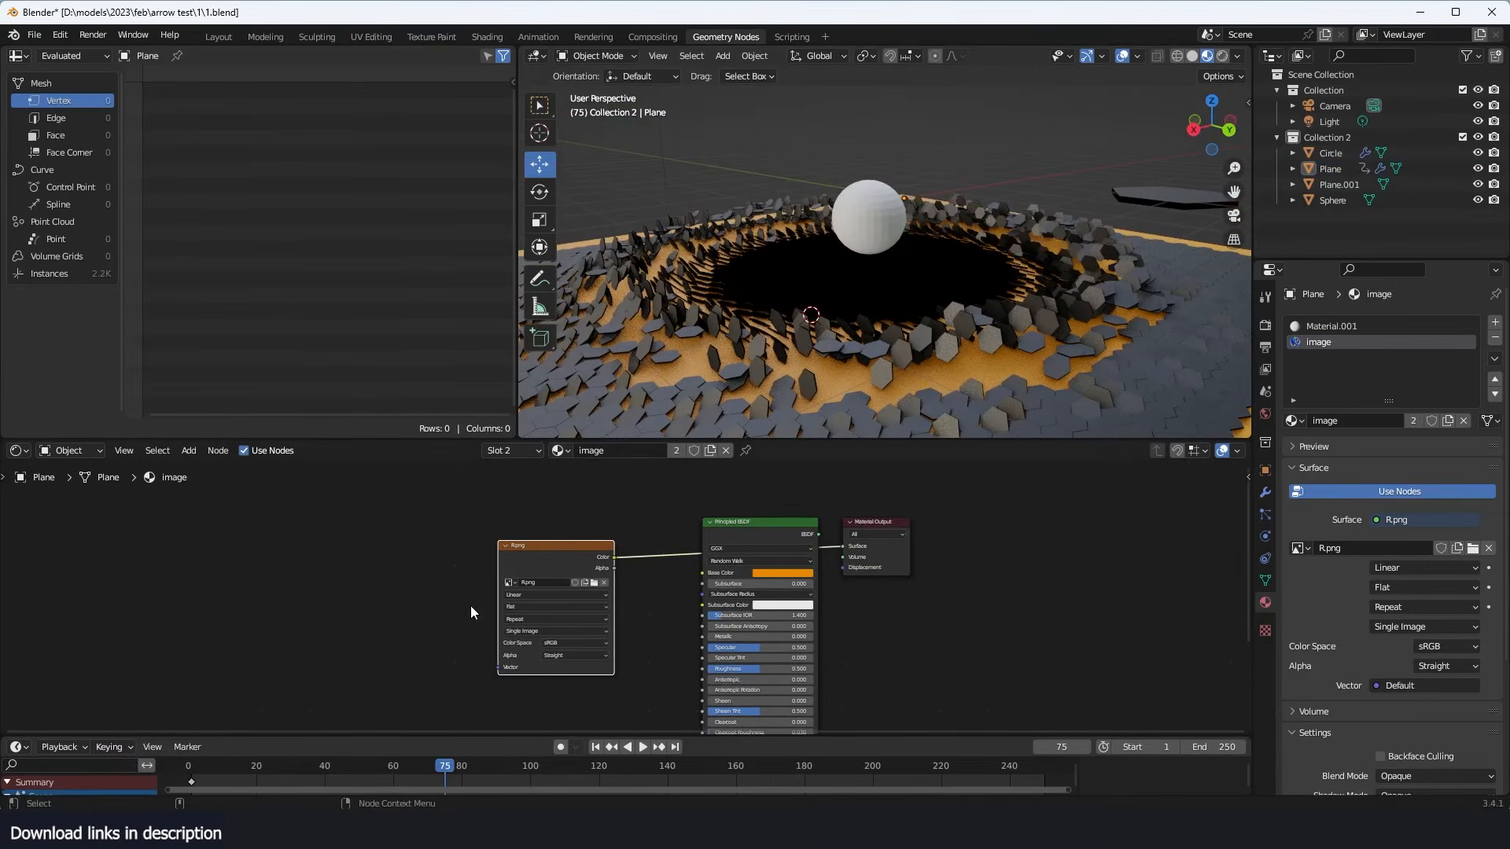
pyautogui.hotkey('ctrl', 't')
pyautogui.scroll(3, 346, 591)
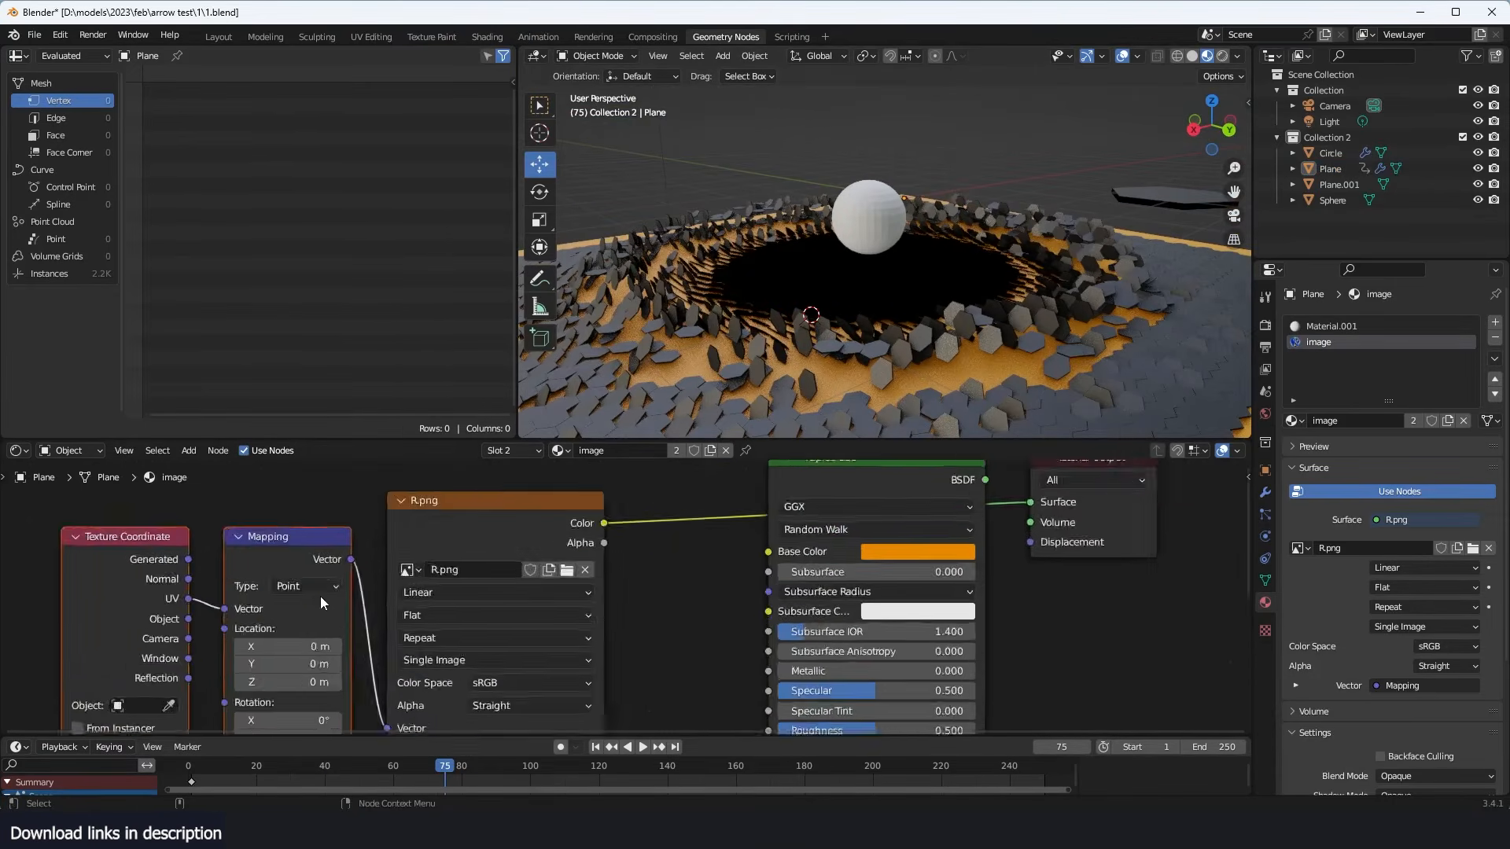
pyautogui.scroll(1, 319, 596)
# - Feed the Mapping node's Vector input from the Texture Coordinate node's Object output instead of UV
pyautogui.moveTo(183, 595); pyautogui.dragTo(297, 566, button='middle')
pyautogui.click(234, 602)
pyautogui.scroll(-4, 238, 600)
pyautogui.scroll(3, 838, 329)
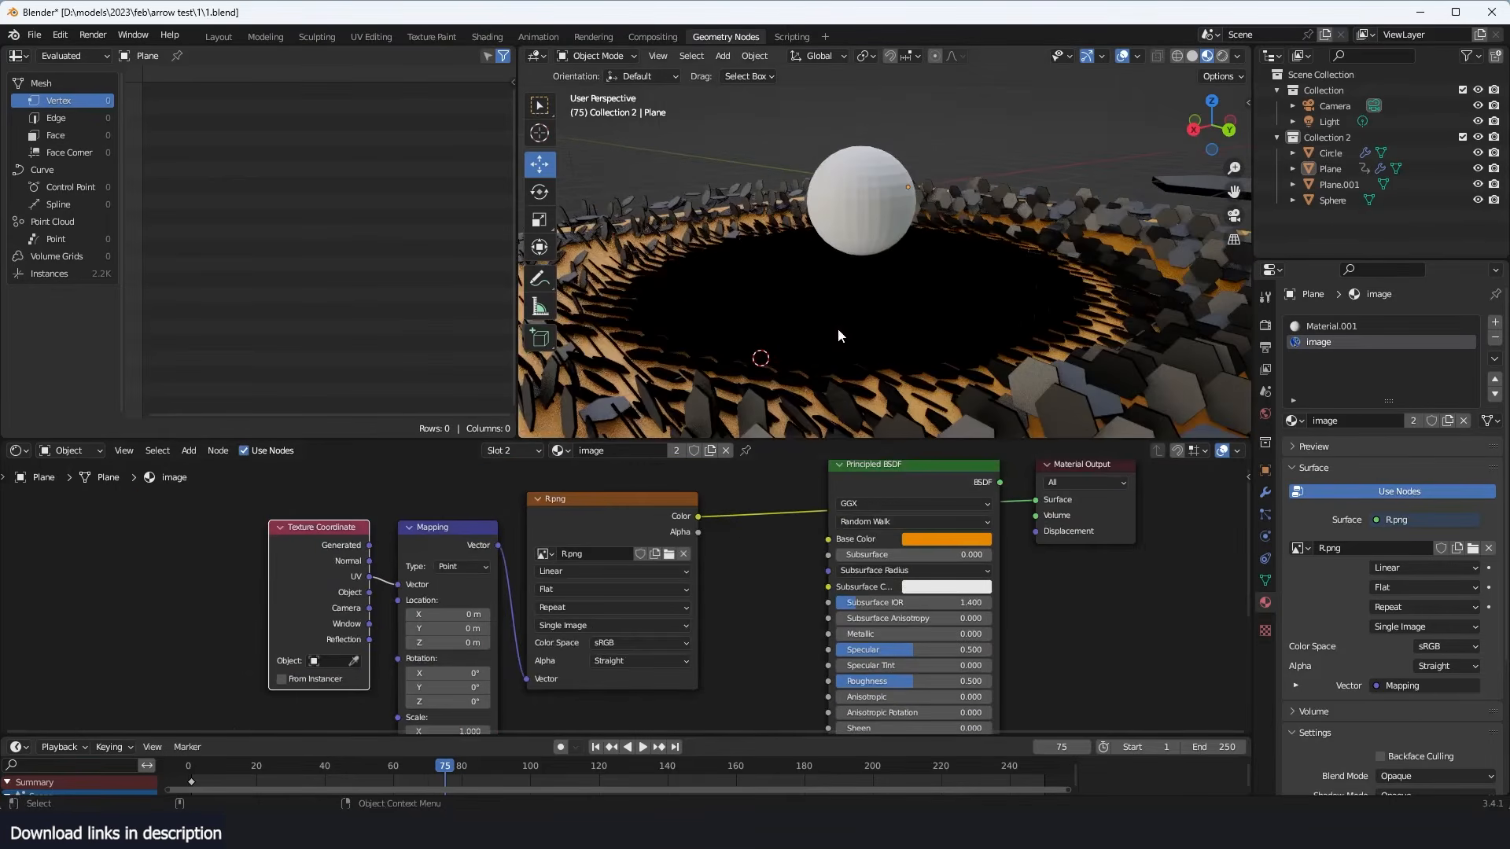
pyautogui.moveTo(307, 597); pyautogui.dragTo(398, 584)
pyautogui.scroll(3, 842, 311)
# - Use the sphere as the Texture Coordinate object, and try moving and scaling it to test the image projection
pyautogui.moveTo(842, 309); pyautogui.dragTo(826, 350, button='middle')
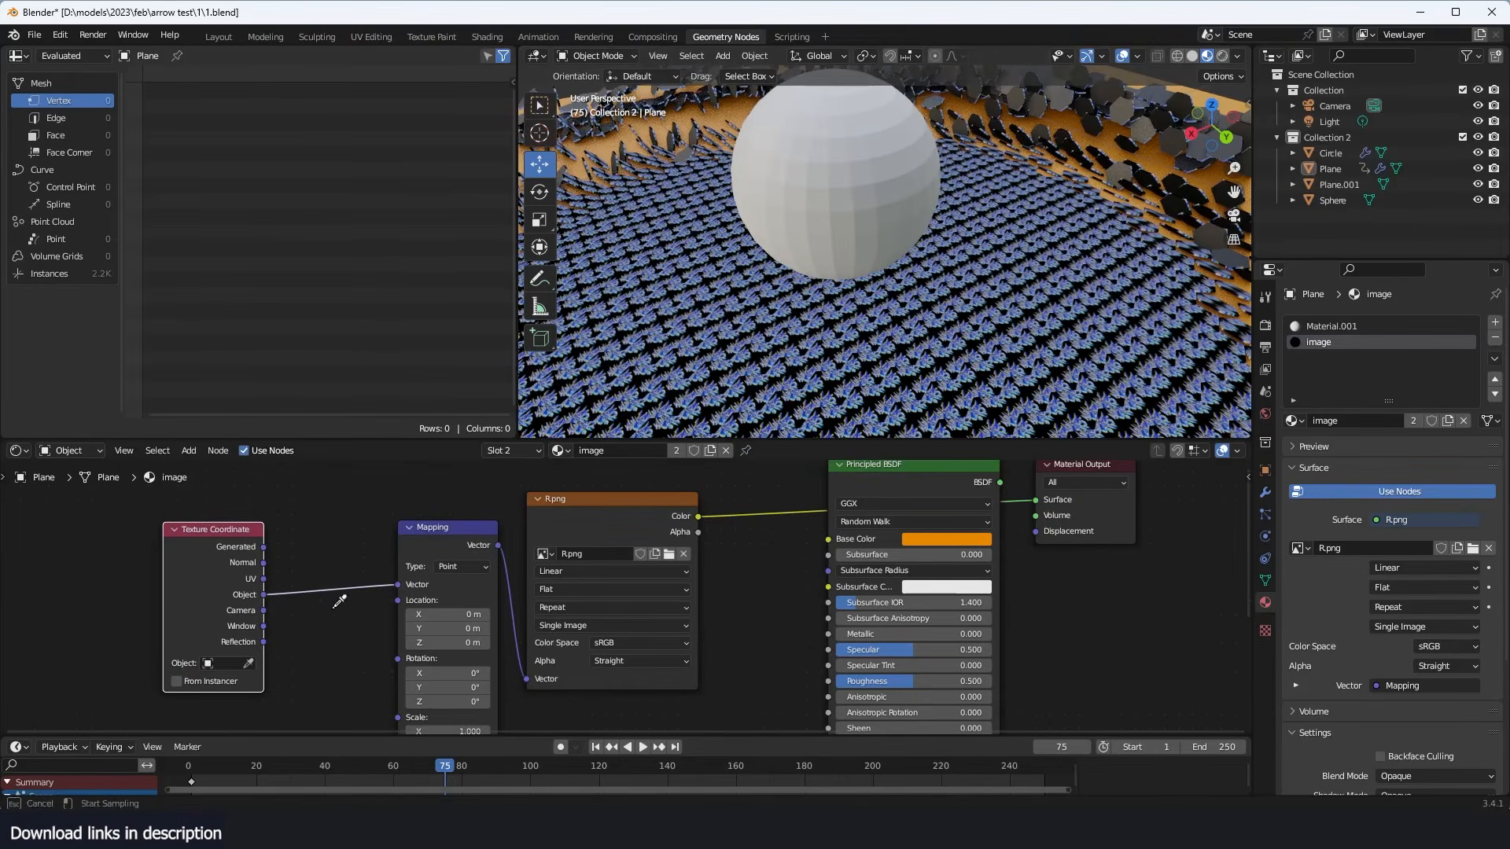
pyautogui.click(879, 189)
pyautogui.moveTo(860, 224)
pyautogui.mouseDown(button='middle')
pyautogui.moveTo(782, 239)
pyautogui.moveTo(834, 211)
pyautogui.mouseUp(button='middle')
pyautogui.click(861, 201)
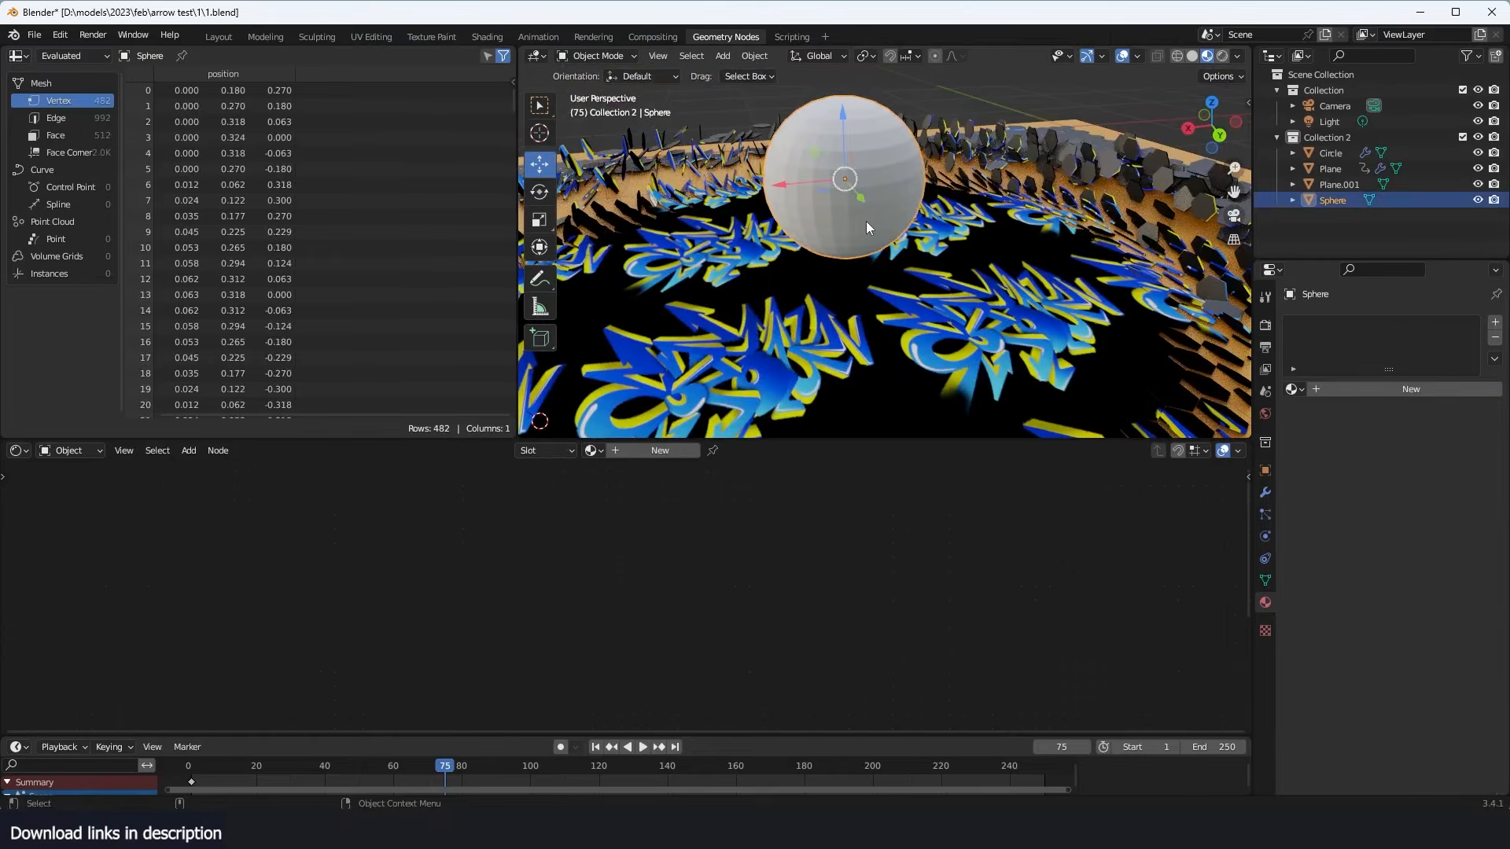
pyautogui.press('g')
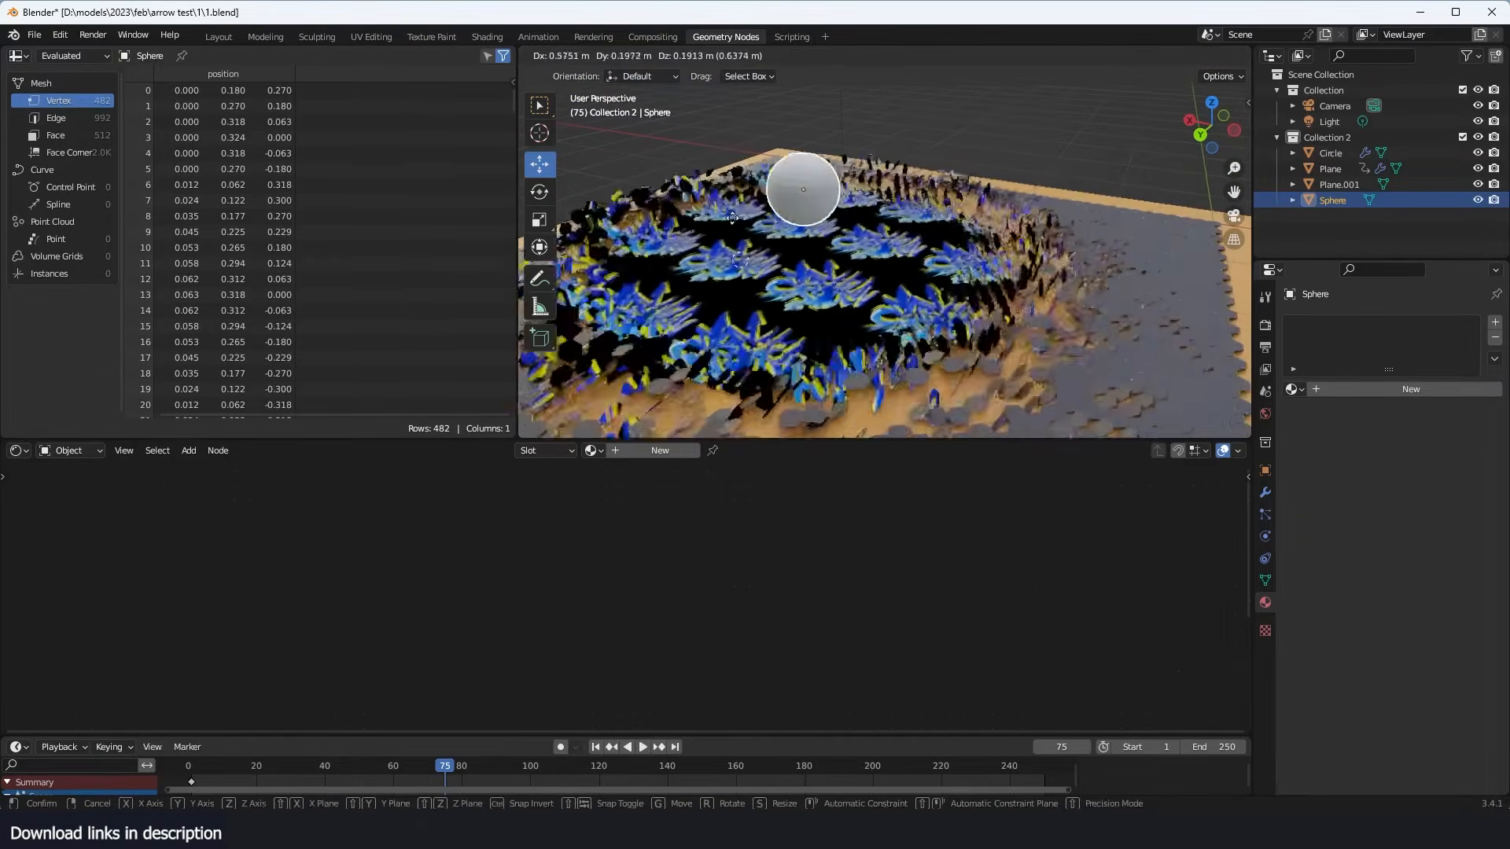
pyautogui.click(846, 208)
pyautogui.press('g')
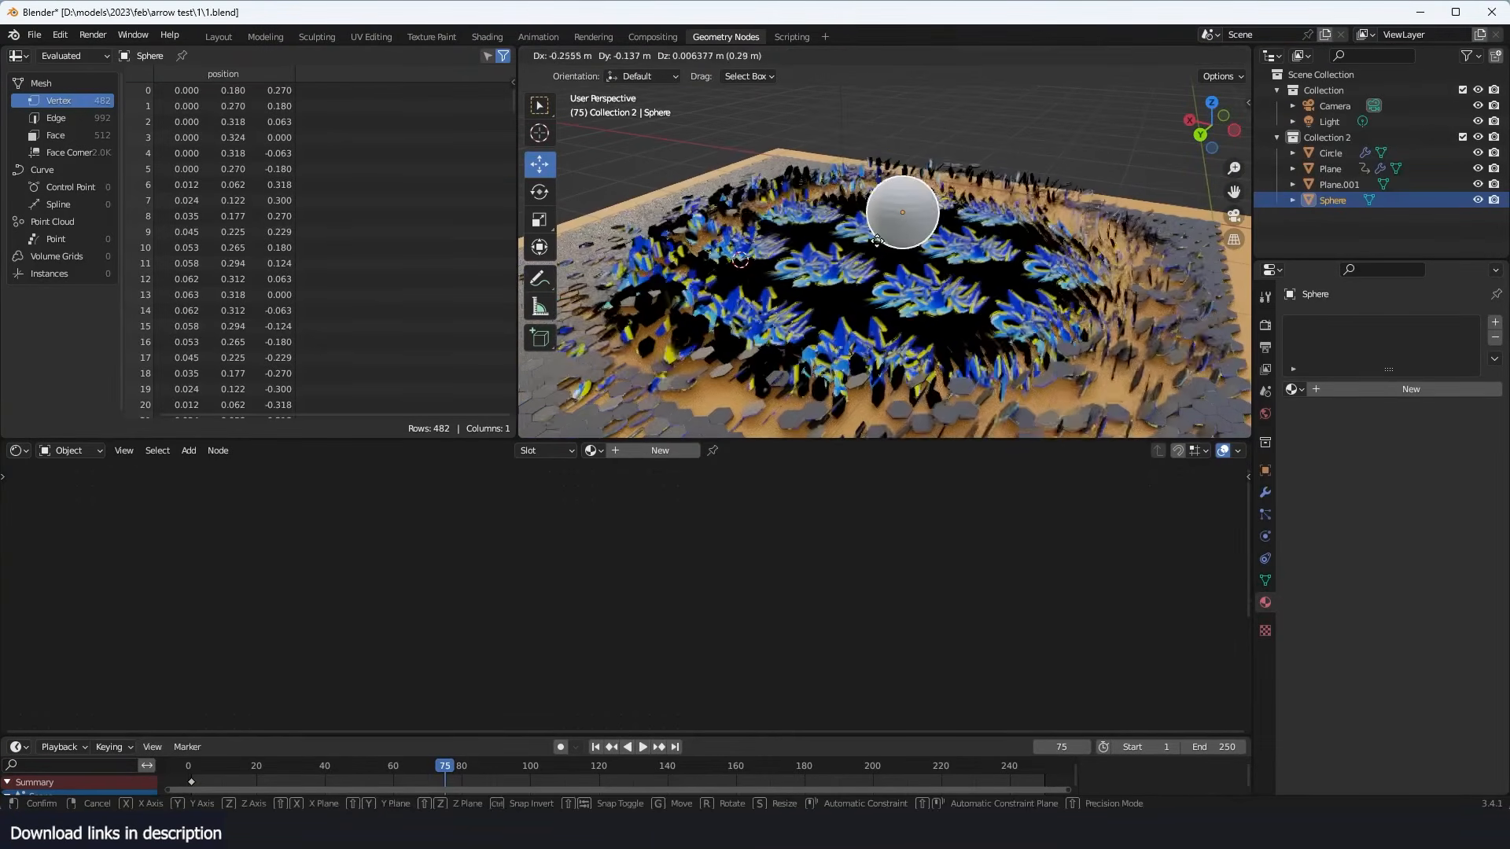
pyautogui.rightClick(887, 242)
pyautogui.press('s')
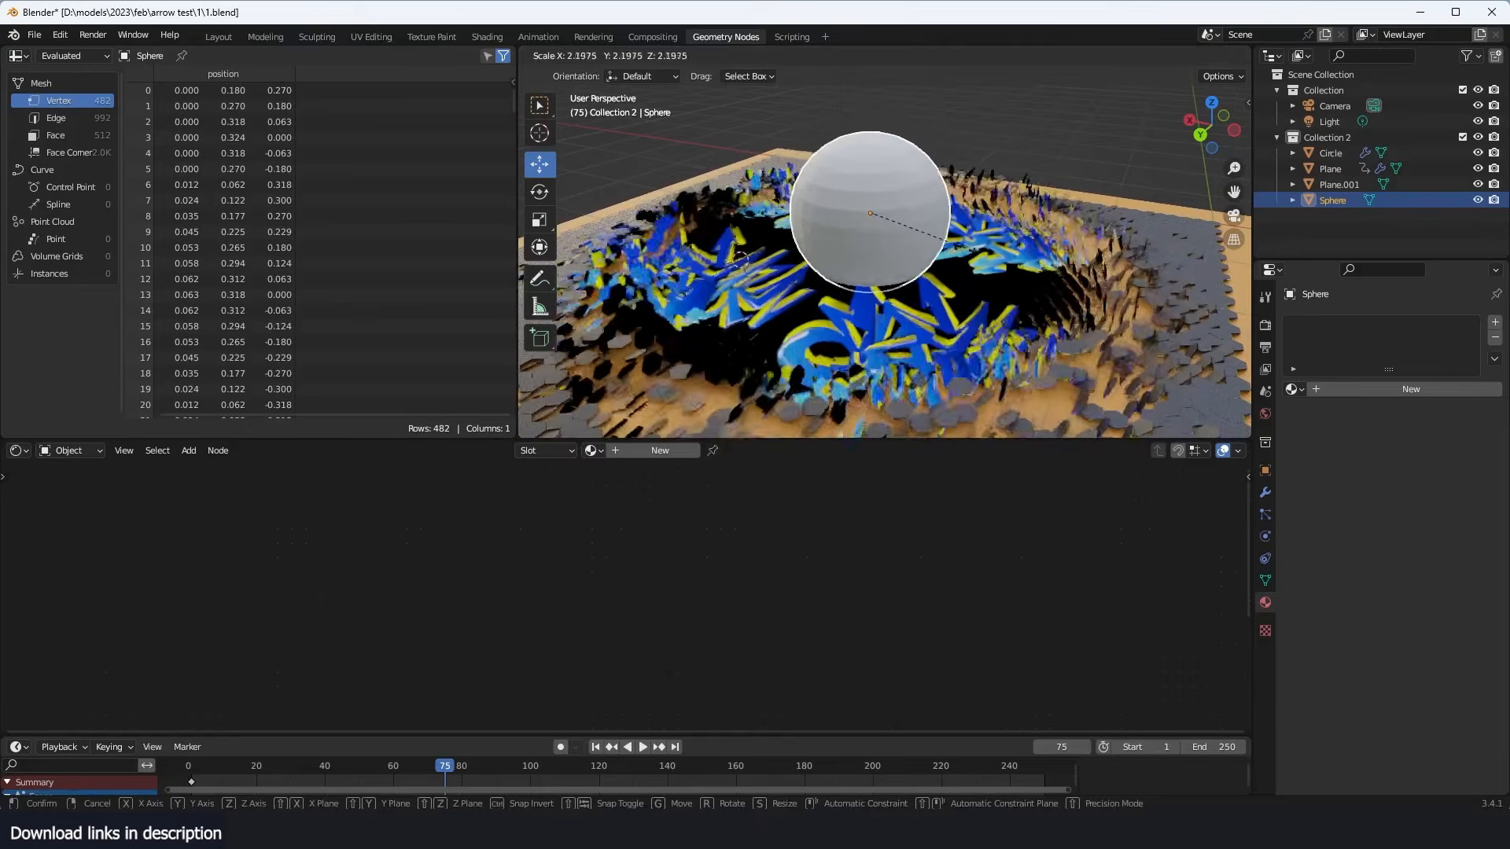
pyautogui.rightClick(944, 244)
pyautogui.scroll(2, 967, 260)
pyautogui.click(920, 286)
pyautogui.hotkey('alt', 'a')
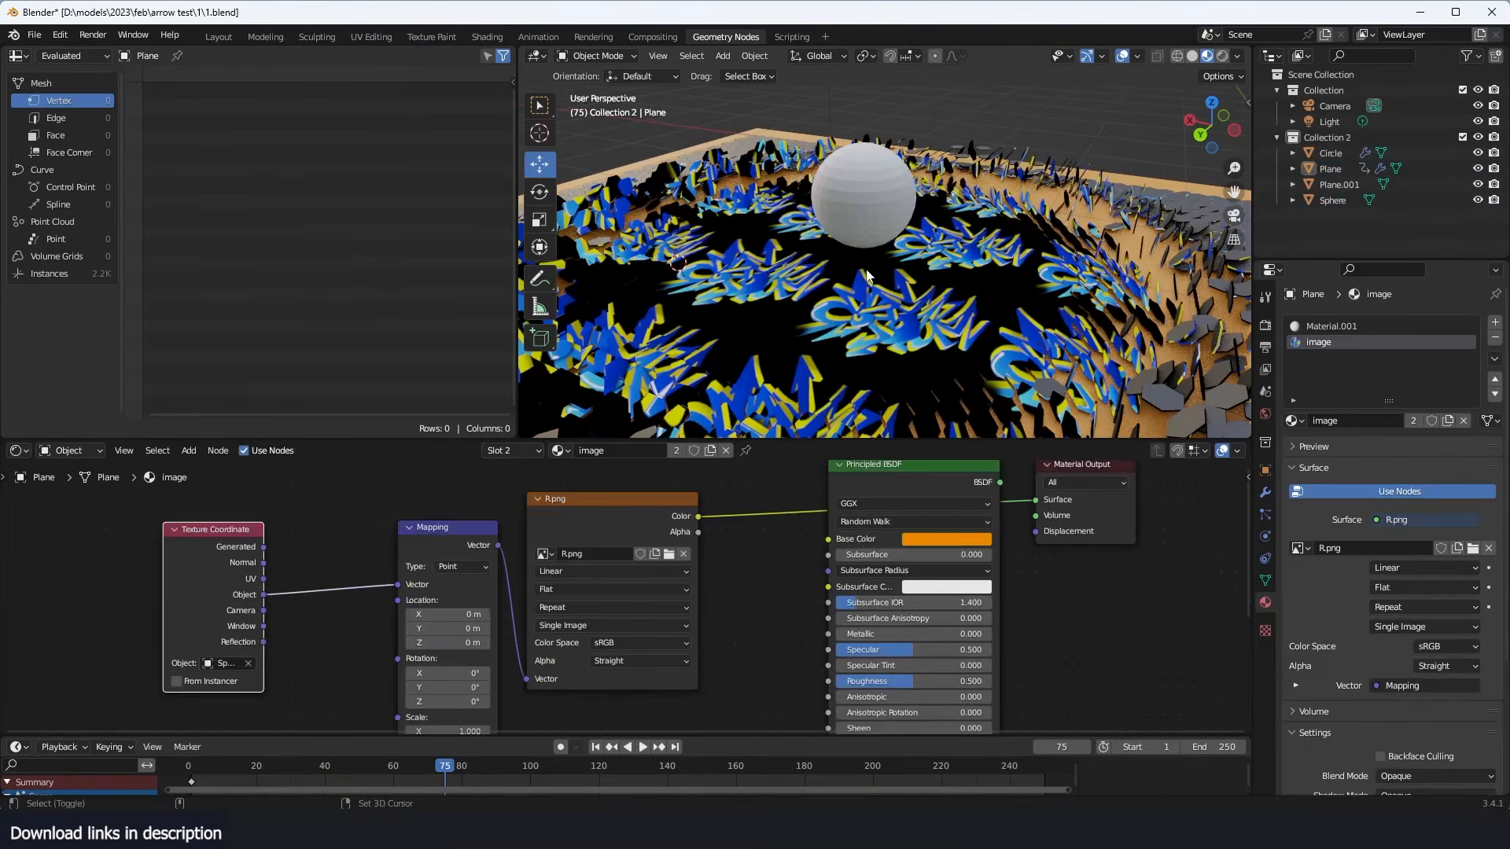
# - Add a cube-shaped empty and scale it up over the hexagon tiles
pyautogui.hotkey('shift', 'a')
pyautogui.moveTo(834, 435)
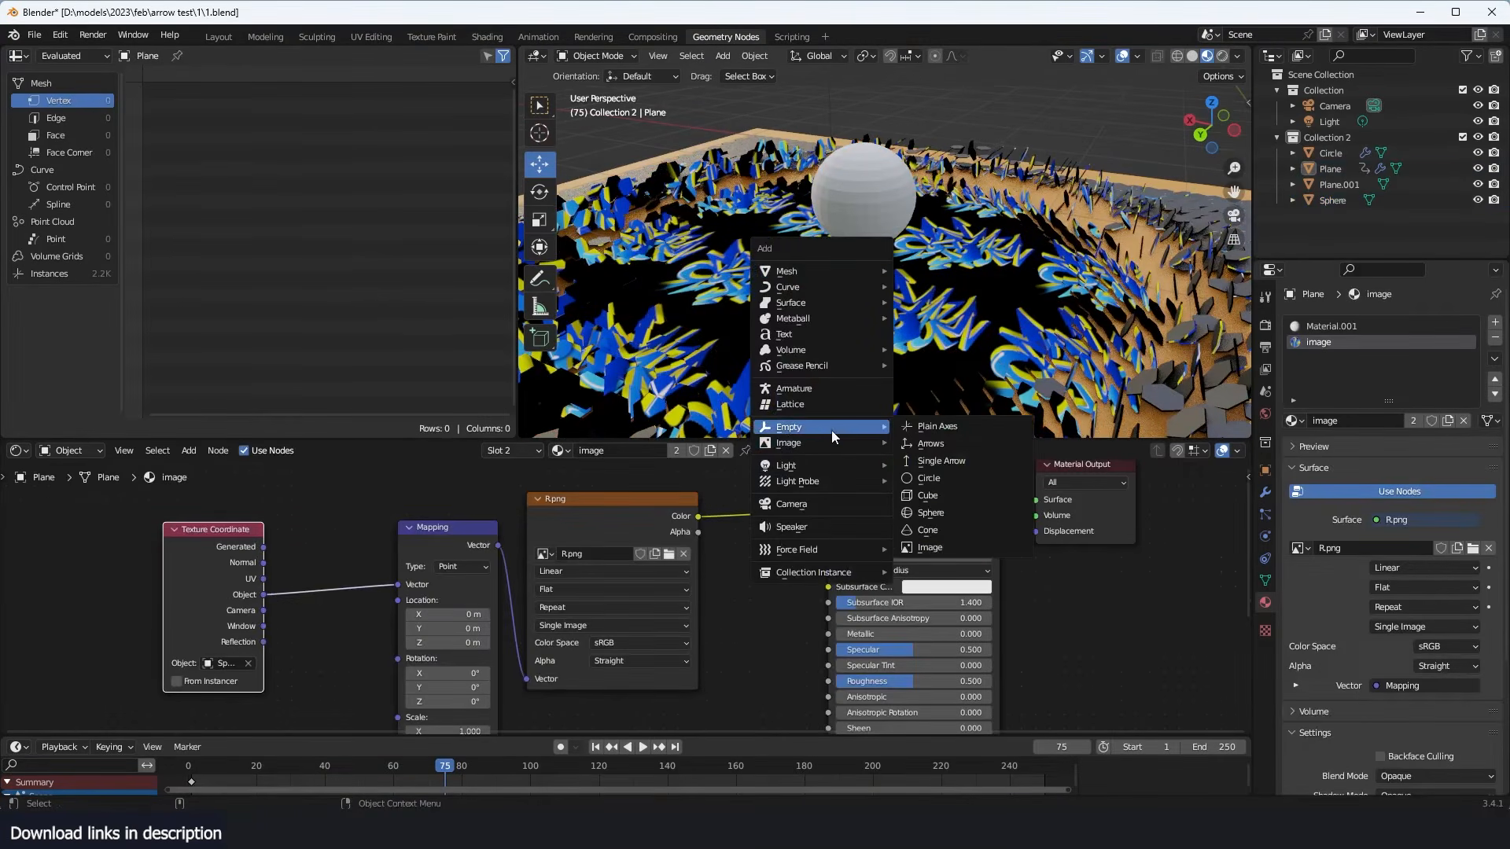
pyautogui.click(942, 495)
pyautogui.press('s')
pyautogui.click(993, 305)
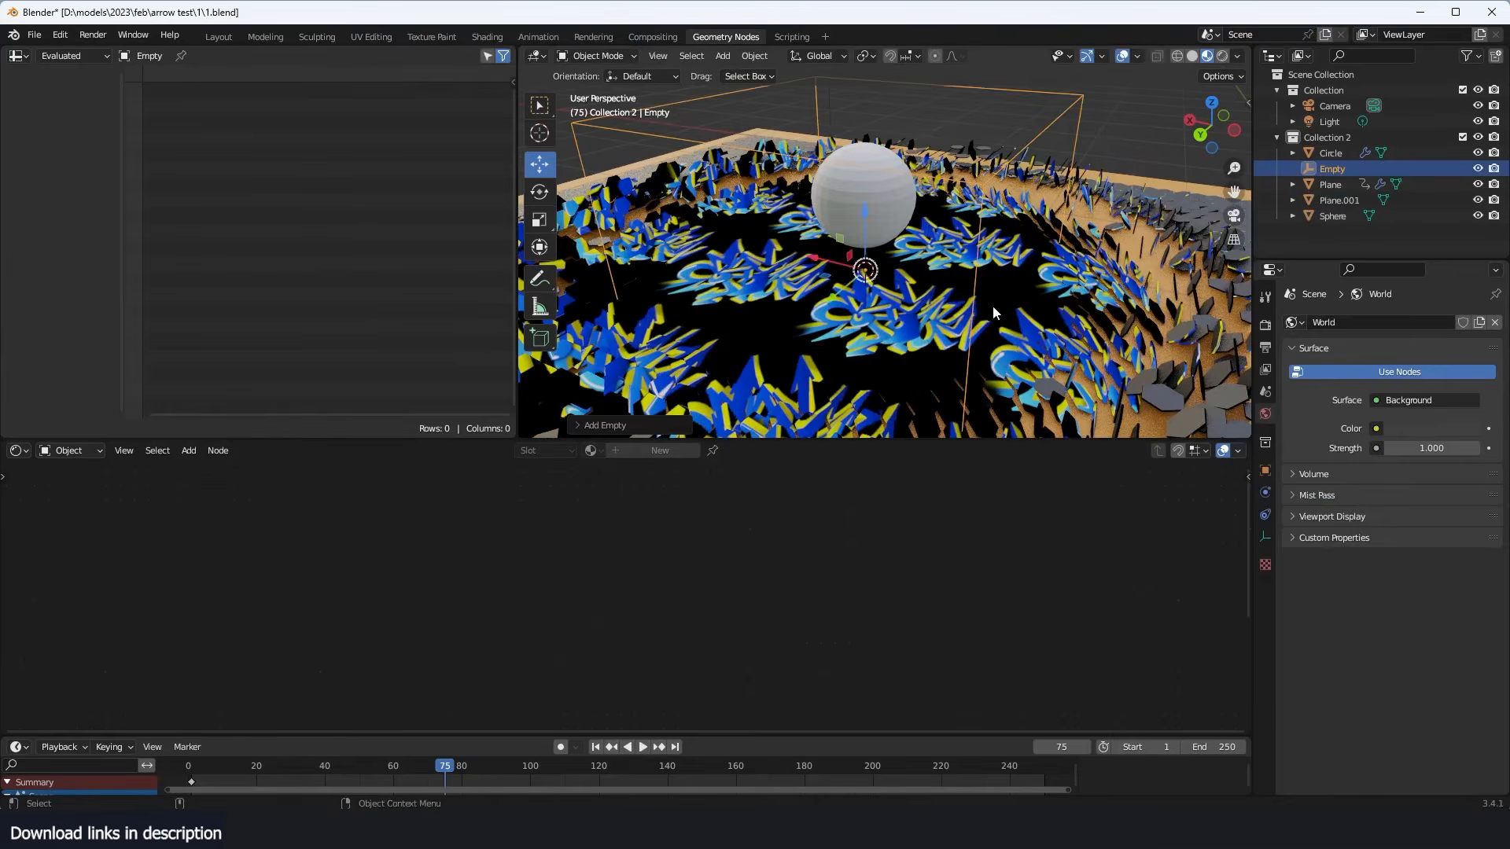
# - Set the hexagon grid material's Texture Coordinate object to the new empty
pyautogui.click(999, 302)
pyautogui.moveTo(481, 621); pyautogui.dragTo(560, 564, button='middle')
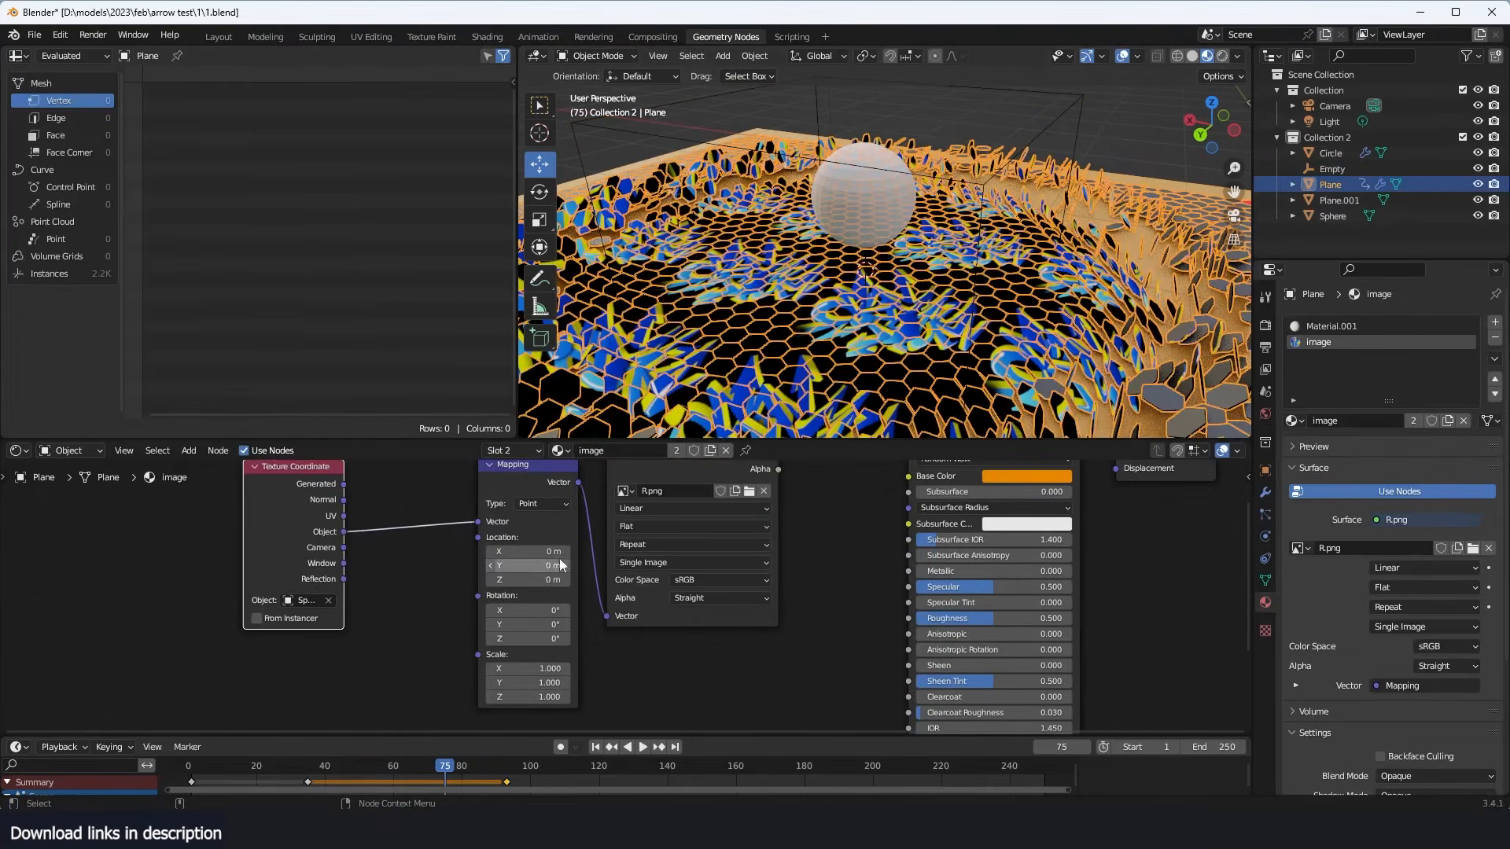
pyautogui.click(327, 601)
pyautogui.click(1080, 91)
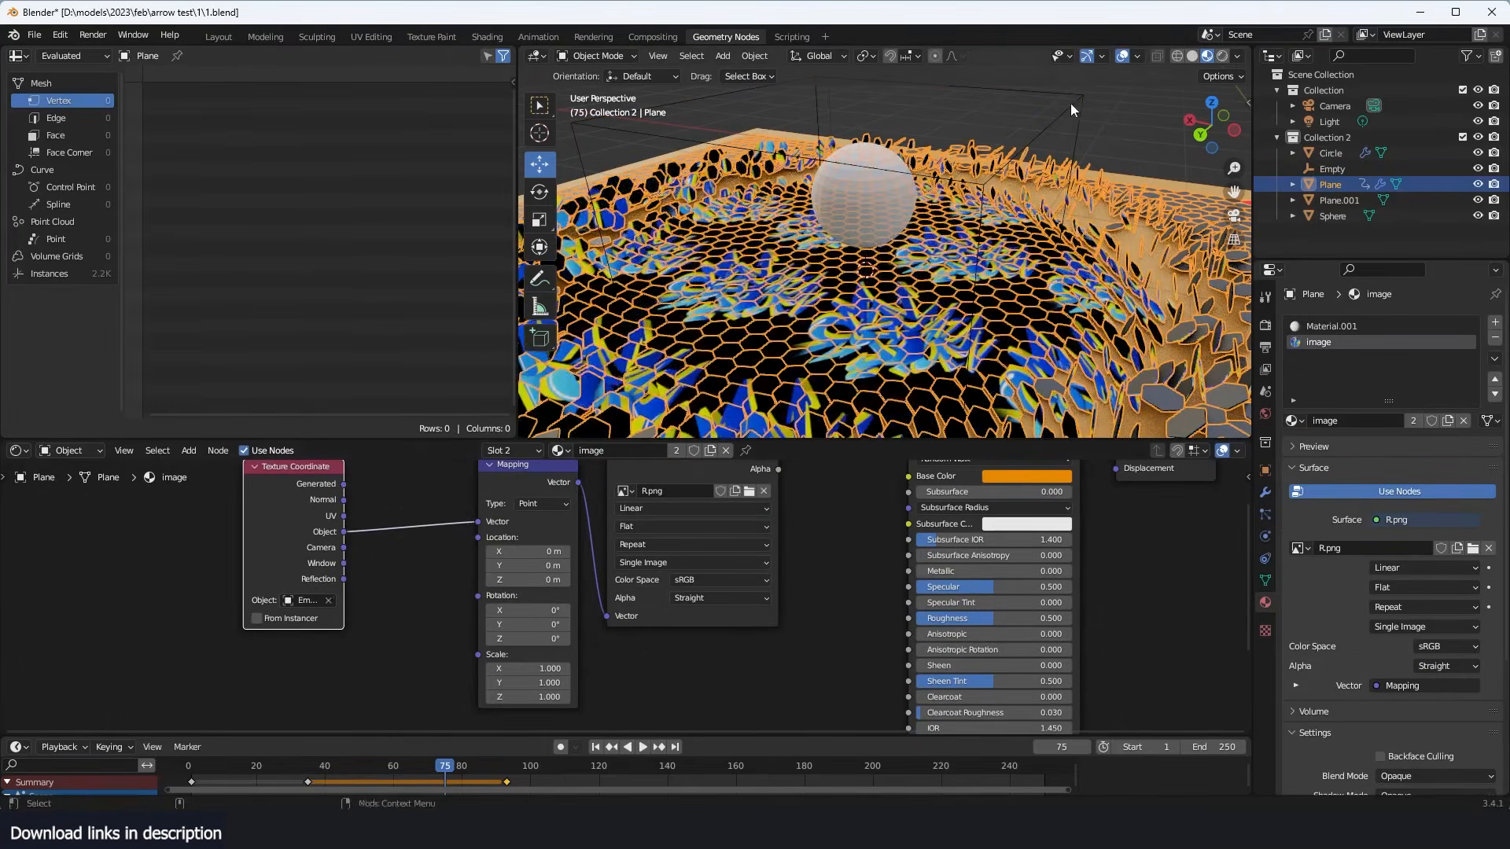
pyautogui.click(996, 173)
pyautogui.click(915, 268)
# - Change the image texture's extension mode to Extend so the graffiti is not repeated
pyautogui.moveTo(704, 576); pyautogui.dragTo(744, 618, button='middle')
pyautogui.scroll(2, 701, 578)
pyautogui.click(725, 577)
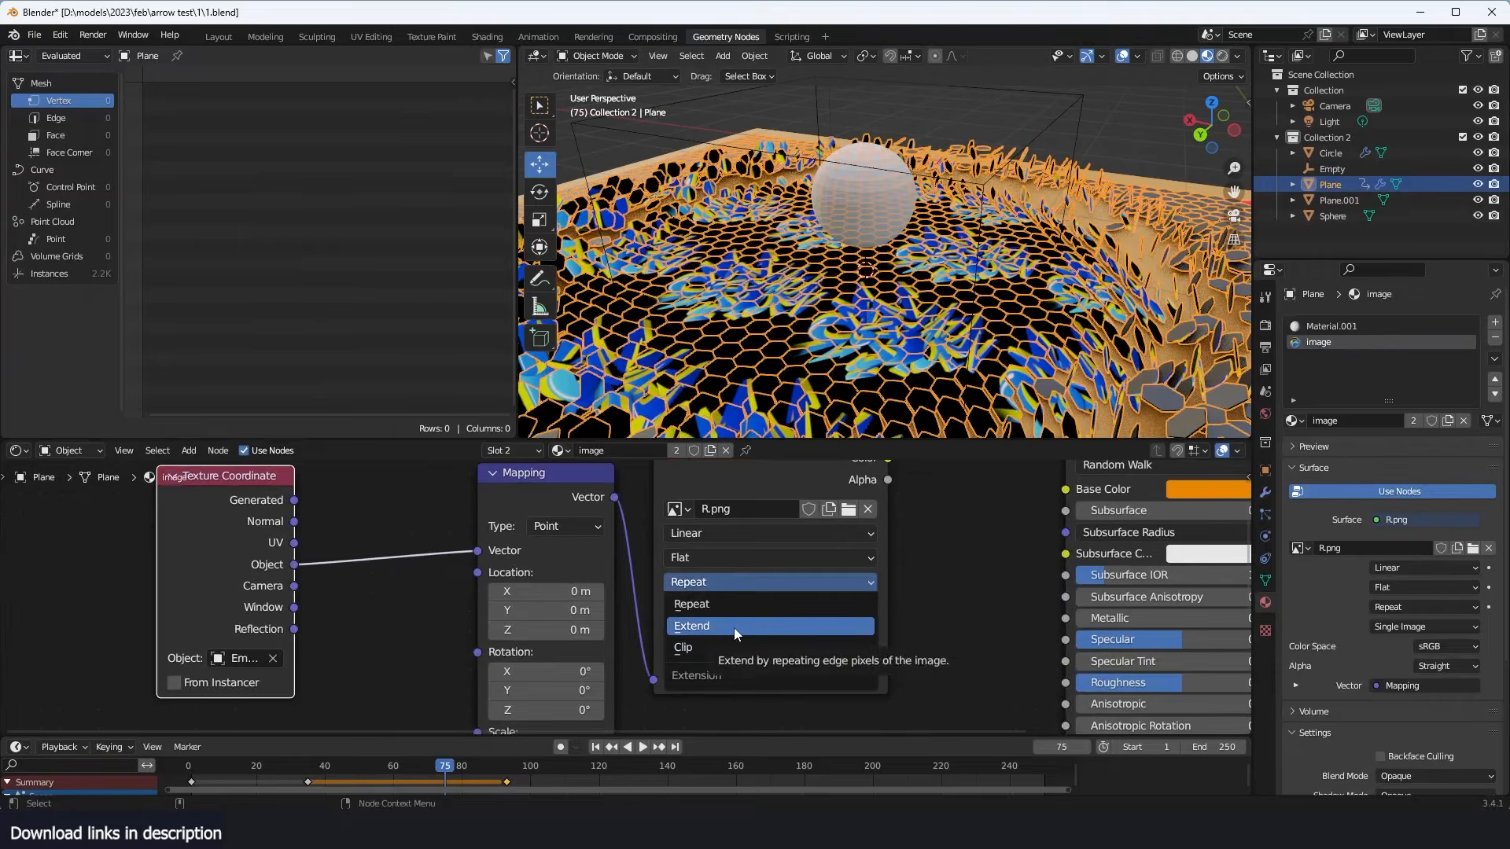
pyautogui.click(734, 628)
pyautogui.click(909, 281)
pyautogui.moveTo(909, 282); pyautogui.dragTo(936, 163, button='middle')
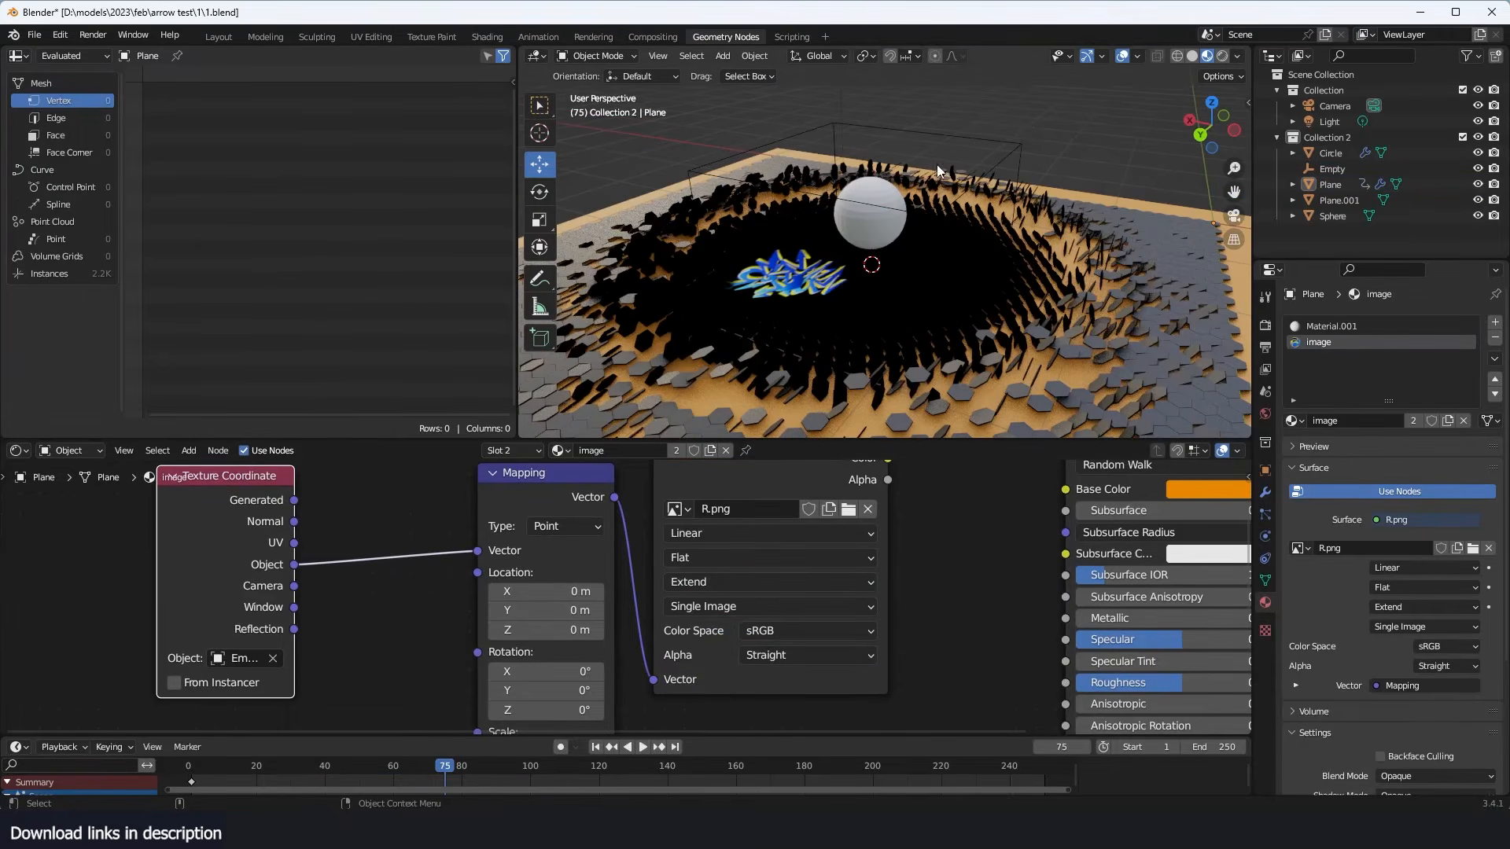
# - From the top view, move the empty and stretch it along X so the graffiti is centred under the sphere
pyautogui.click(1005, 149)
pyautogui.press('KP_7')
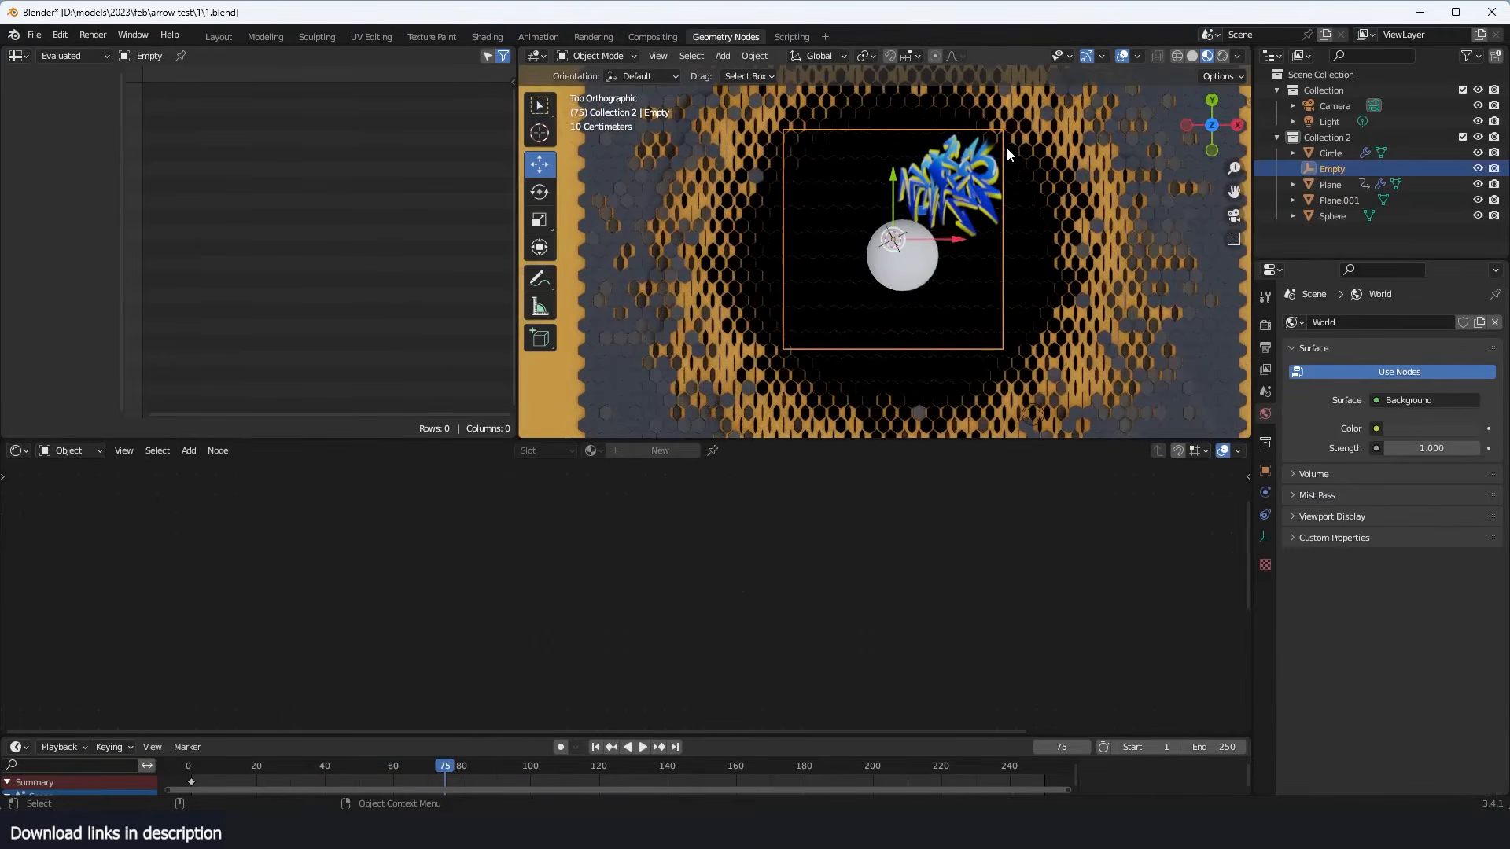
pyautogui.press('g')
pyautogui.click(956, 215)
pyautogui.press('s')
pyautogui.press('x')
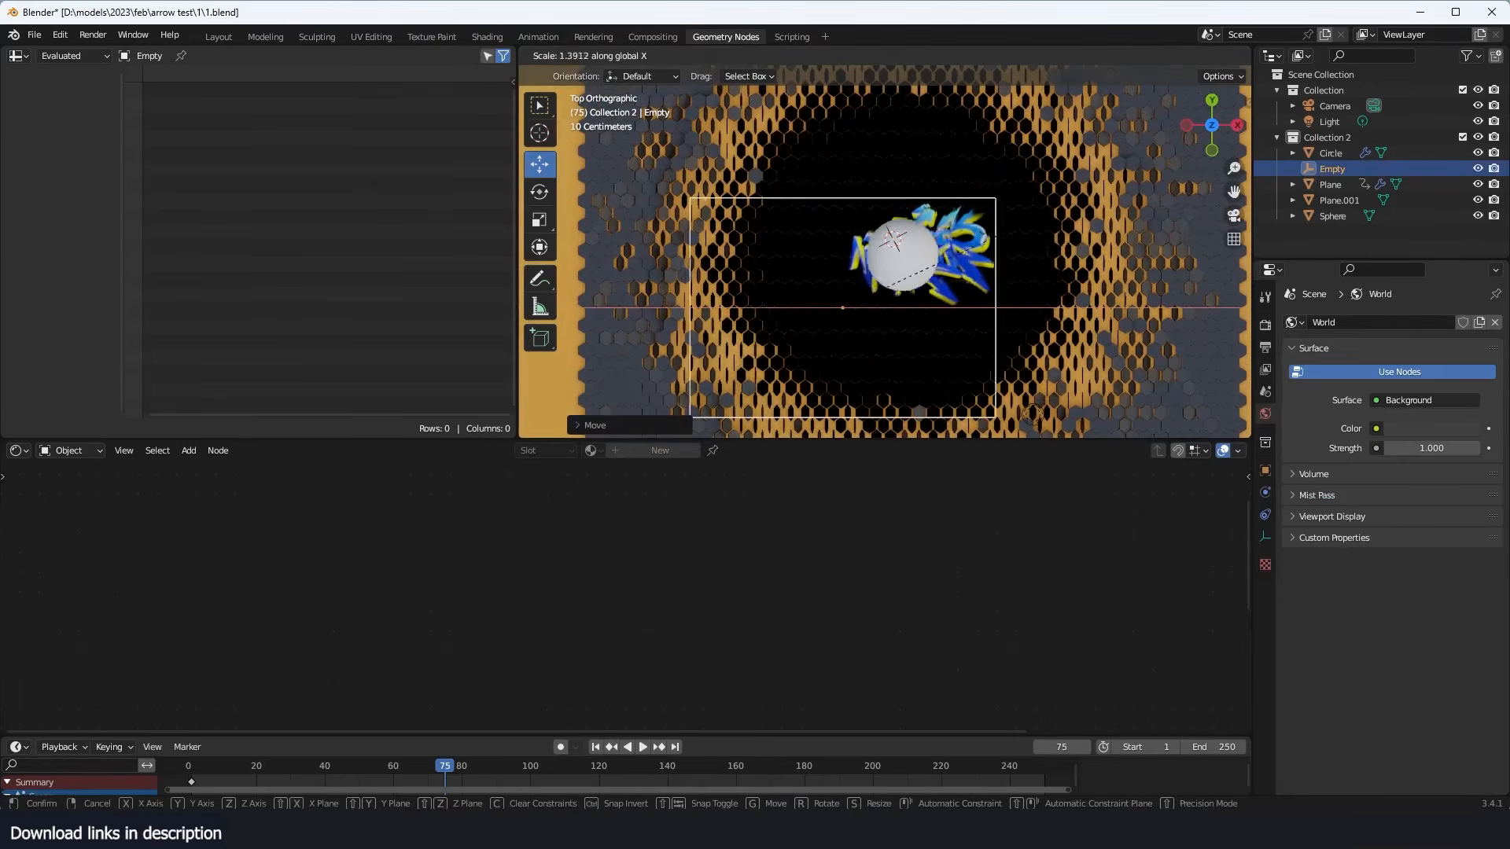
pyautogui.click(1081, 216)
pyautogui.press('g')
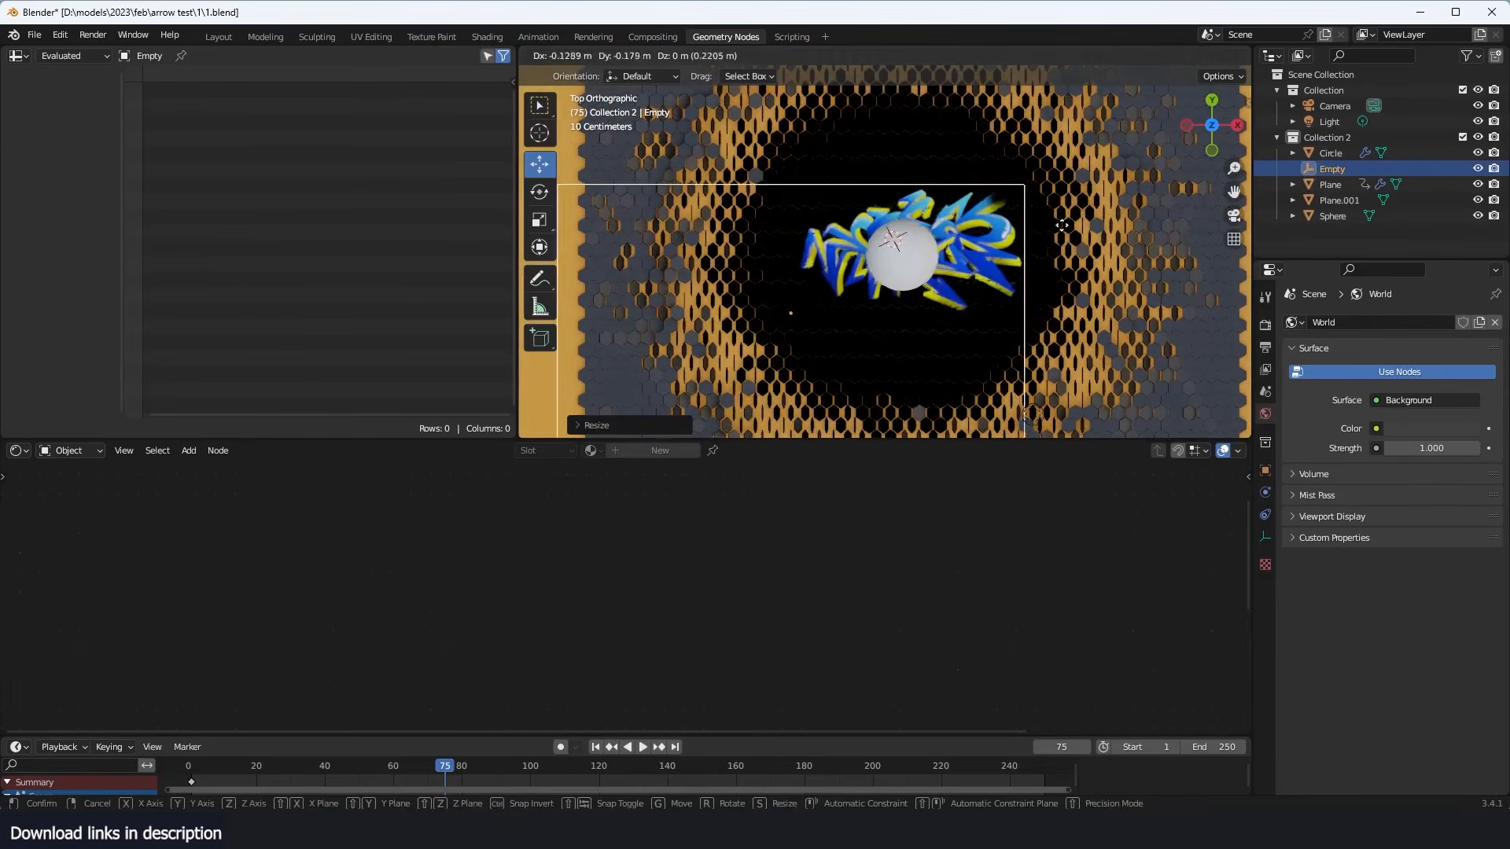
pyautogui.click(1062, 224)
# - Move the Texture Coordinate, Mapping and image nodes away from the Principled BSDF to make room in the hexagon grid's material
pyautogui.click(996, 305)
pyautogui.scroll(-8, 830, 630)
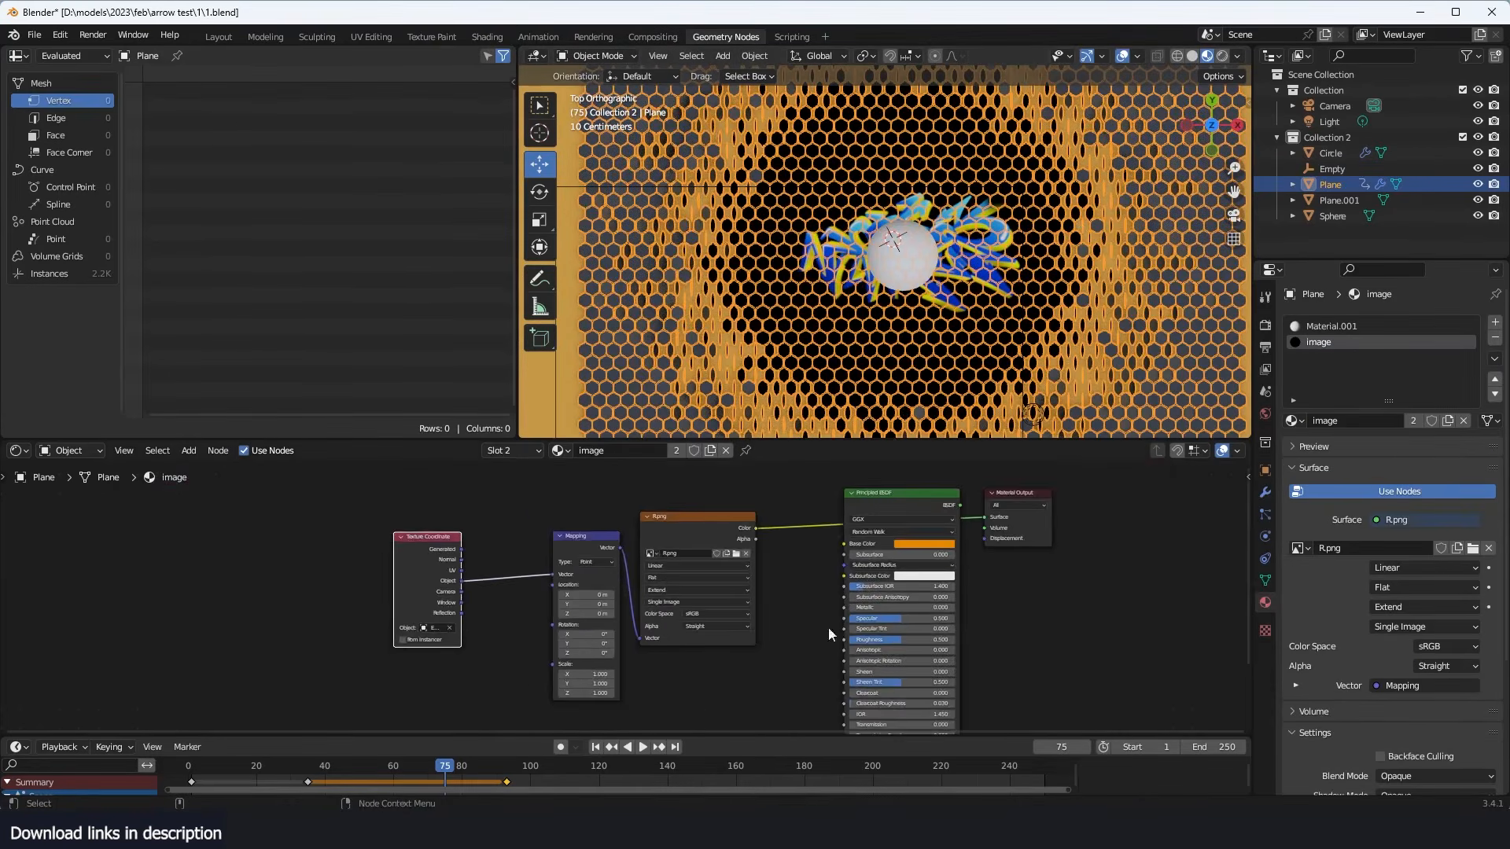
pyautogui.moveTo(795, 663); pyautogui.dragTo(418, 577)
pyautogui.press('g')
pyautogui.click(659, 560)
pyautogui.click(659, 559)
pyautogui.scroll(4, 659, 558)
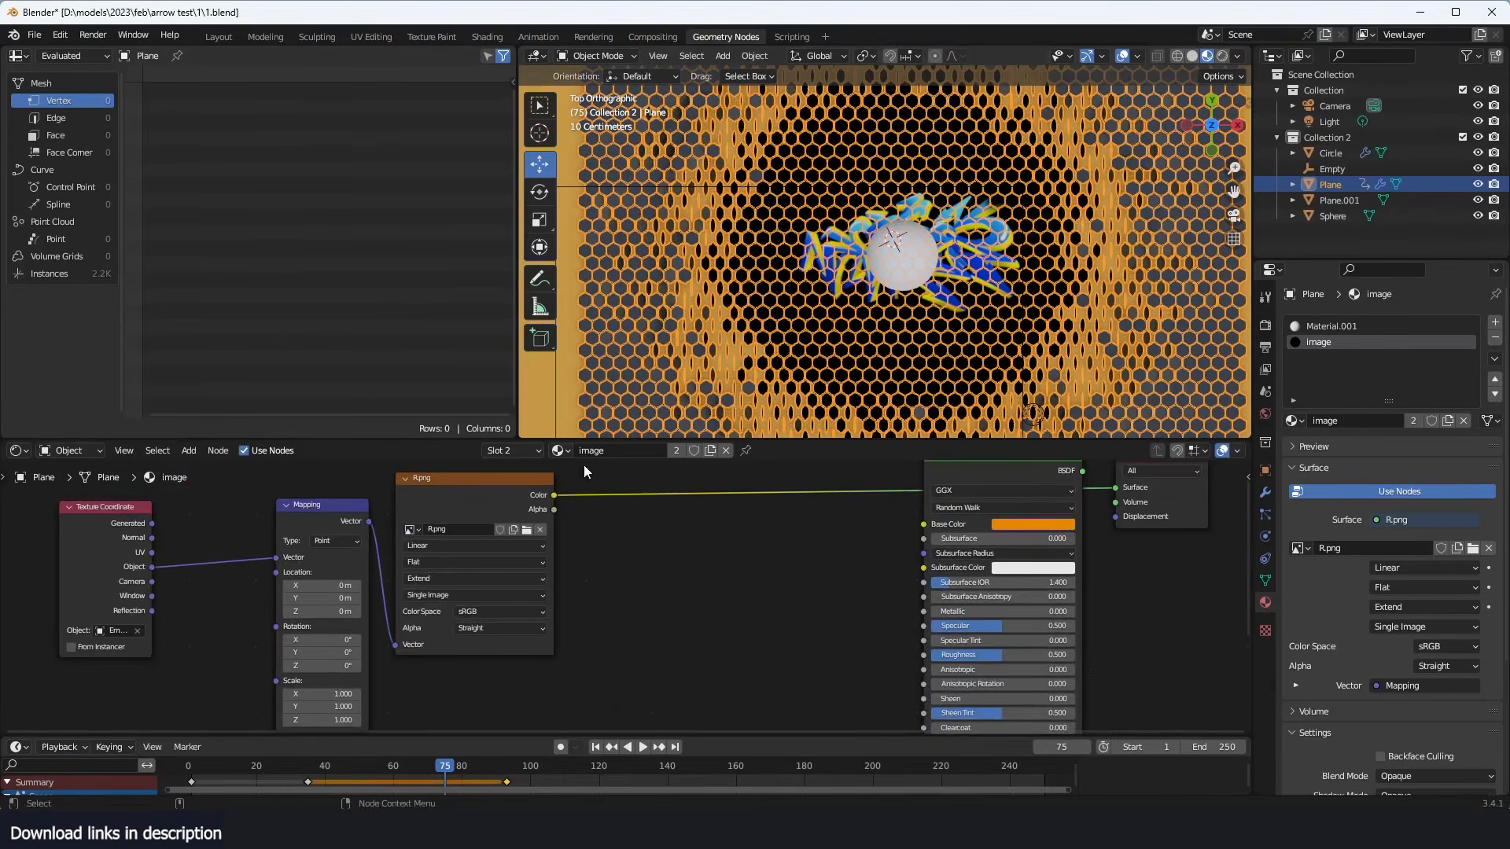
# - Add a color Mix node between the image texture and the Principled BSDF
pyautogui.hotkey('shift', 'a')
pyautogui.click(619, 522)
pyautogui.write('mix')
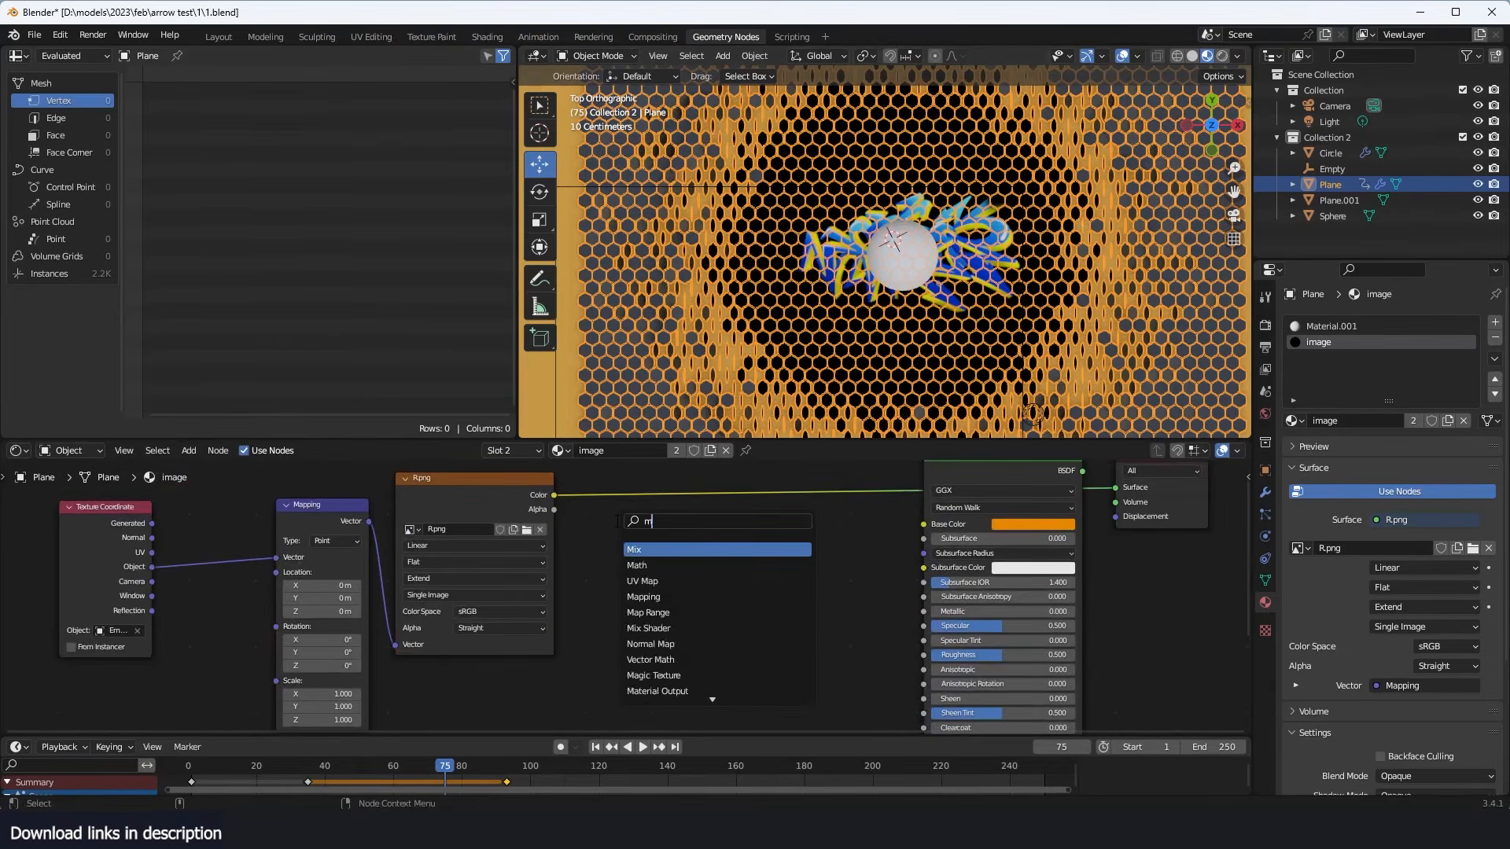
pyautogui.click(638, 548)
pyautogui.click(734, 559)
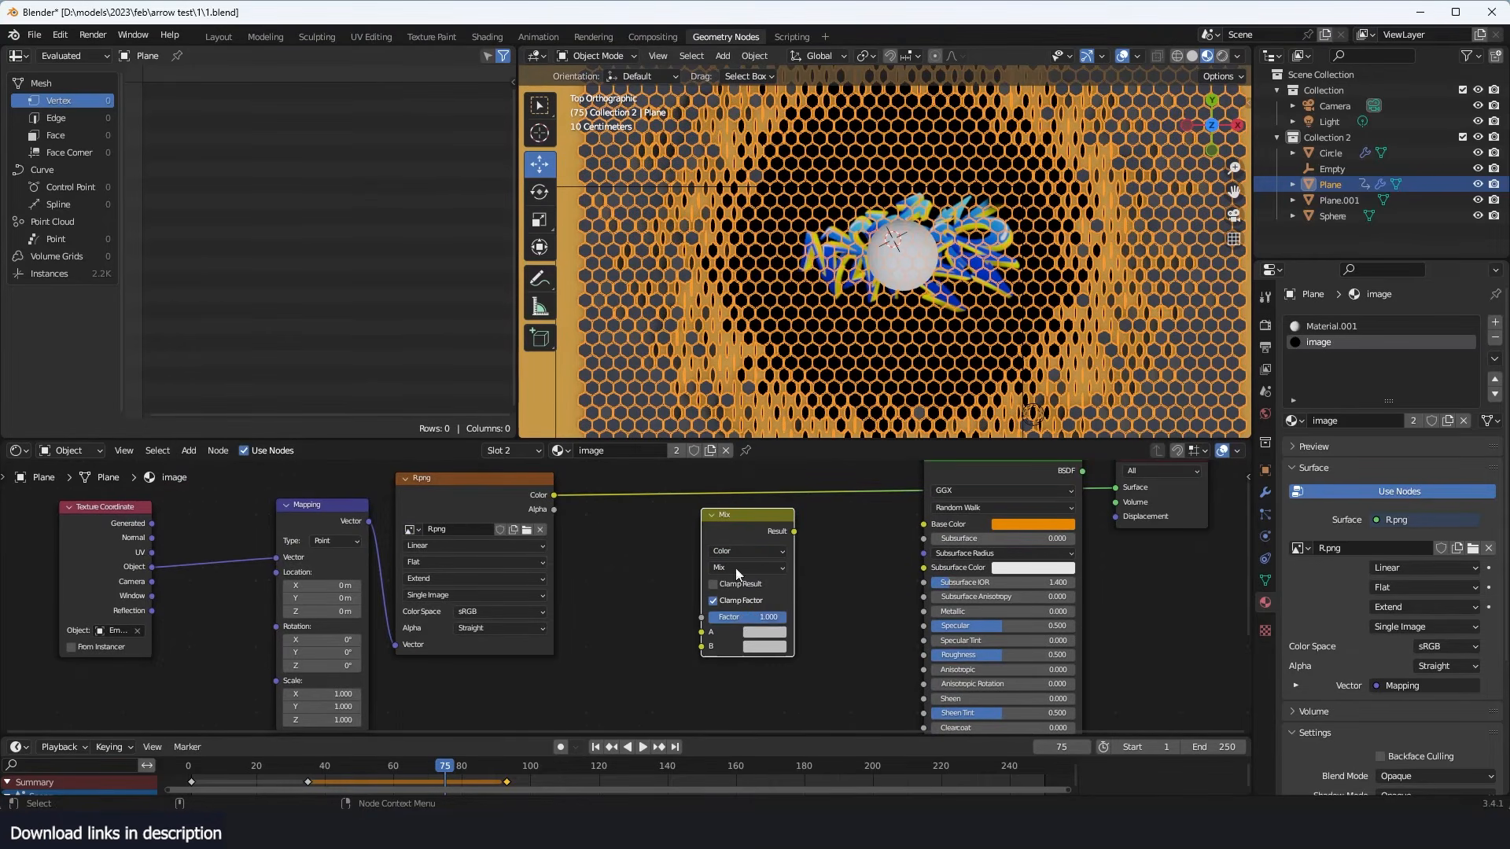
# - Link the image's Color output to the Mix node's B input and give A the same orange as the Base Color
pyautogui.moveTo(544, 492); pyautogui.dragTo(706, 646)
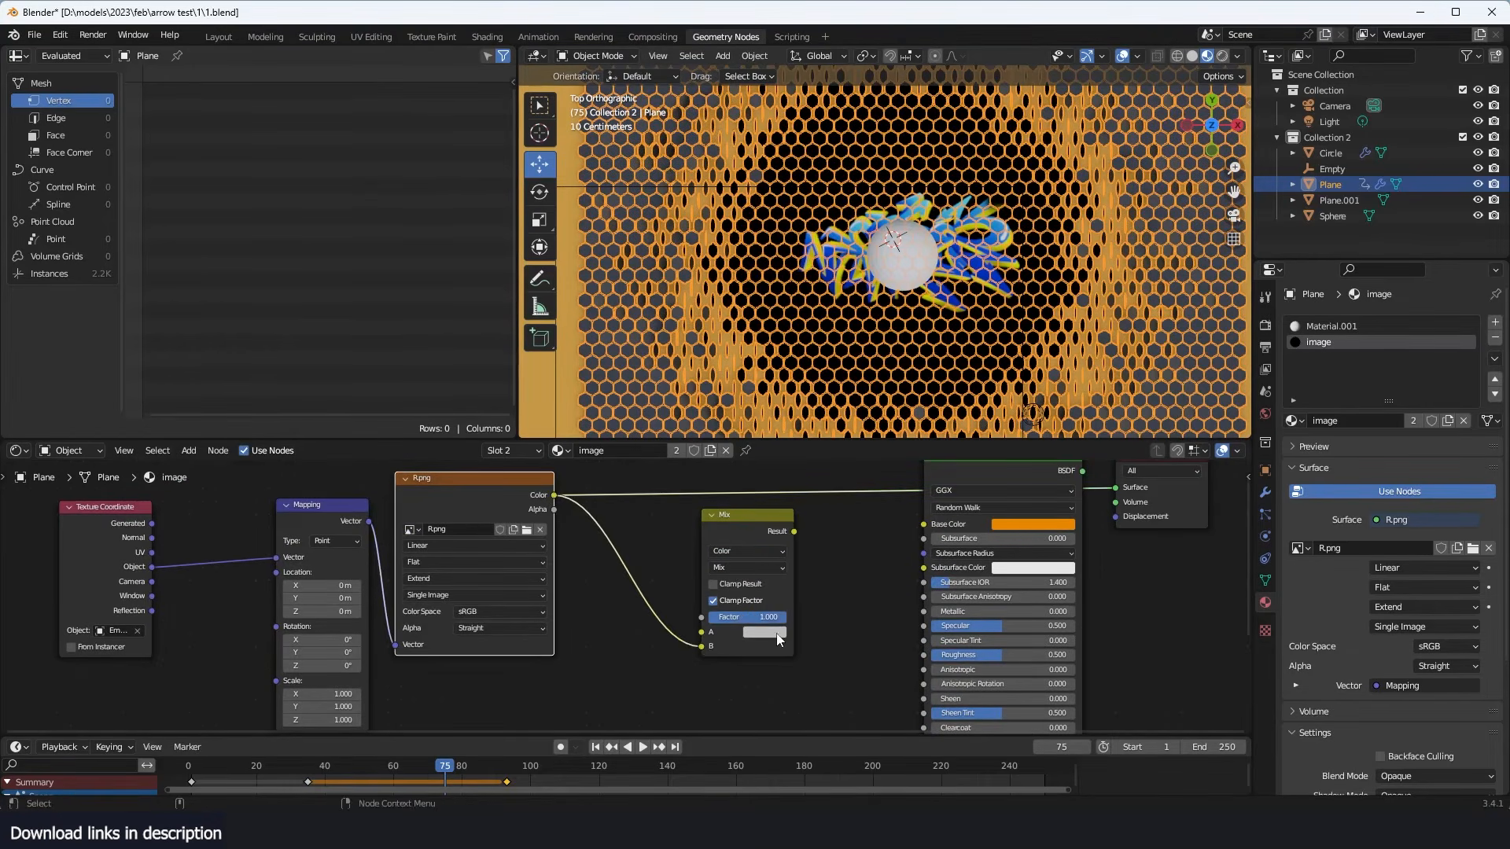
pyautogui.click(755, 632)
pyautogui.click(855, 573)
# - Connect the Mix node's Result to the Material Output's Surface input, and save the file
pyautogui.moveTo(794, 532); pyautogui.dragTo(1115, 487)
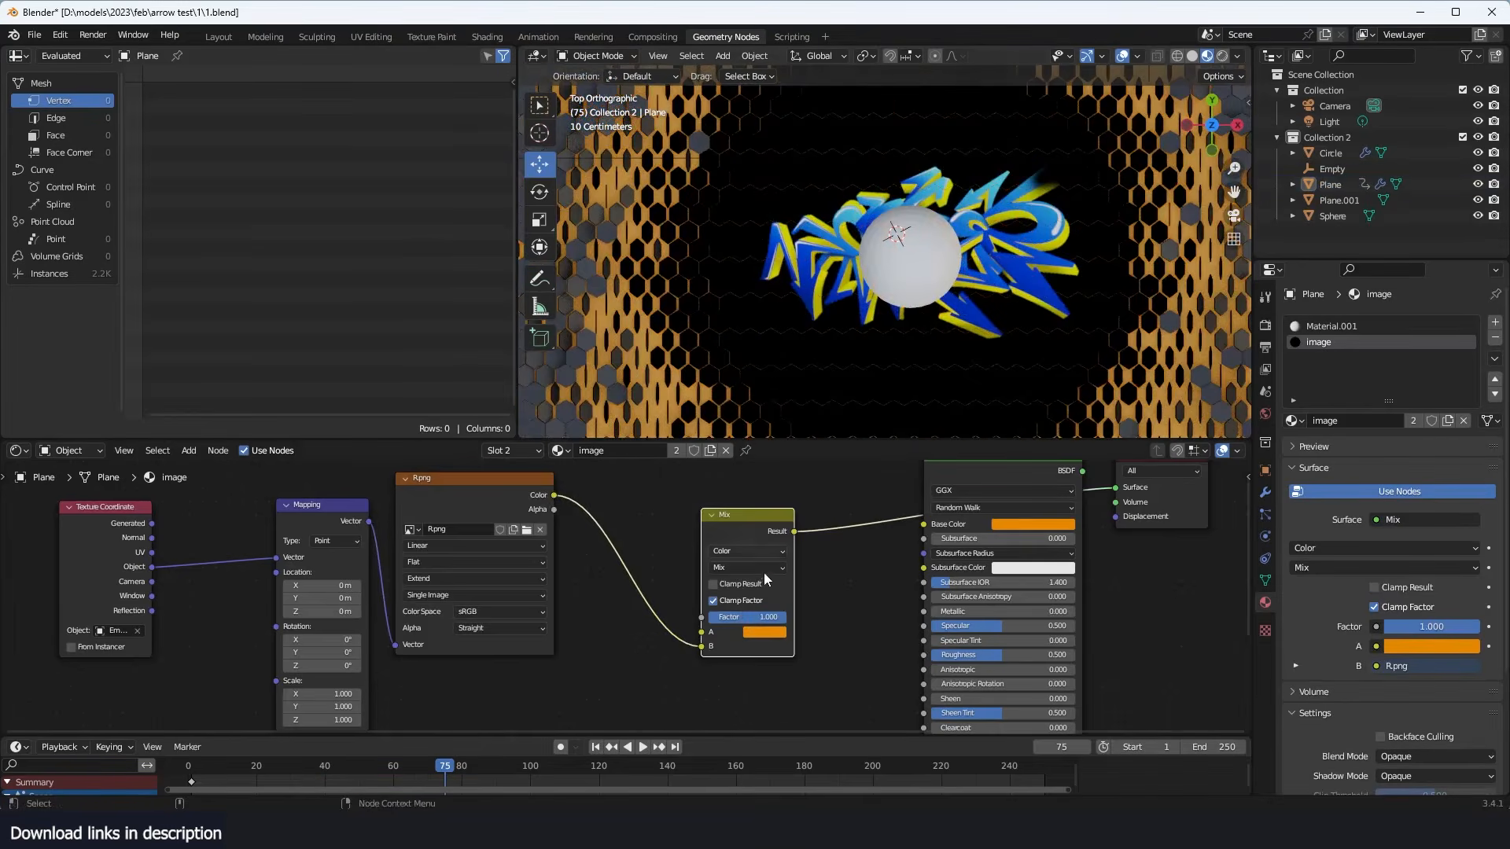
pyautogui.scroll(1, 763, 577)
pyautogui.moveTo(912, 329); pyautogui.dragTo(932, 192, button='middle')
pyautogui.hotkey('ctrl', 's')
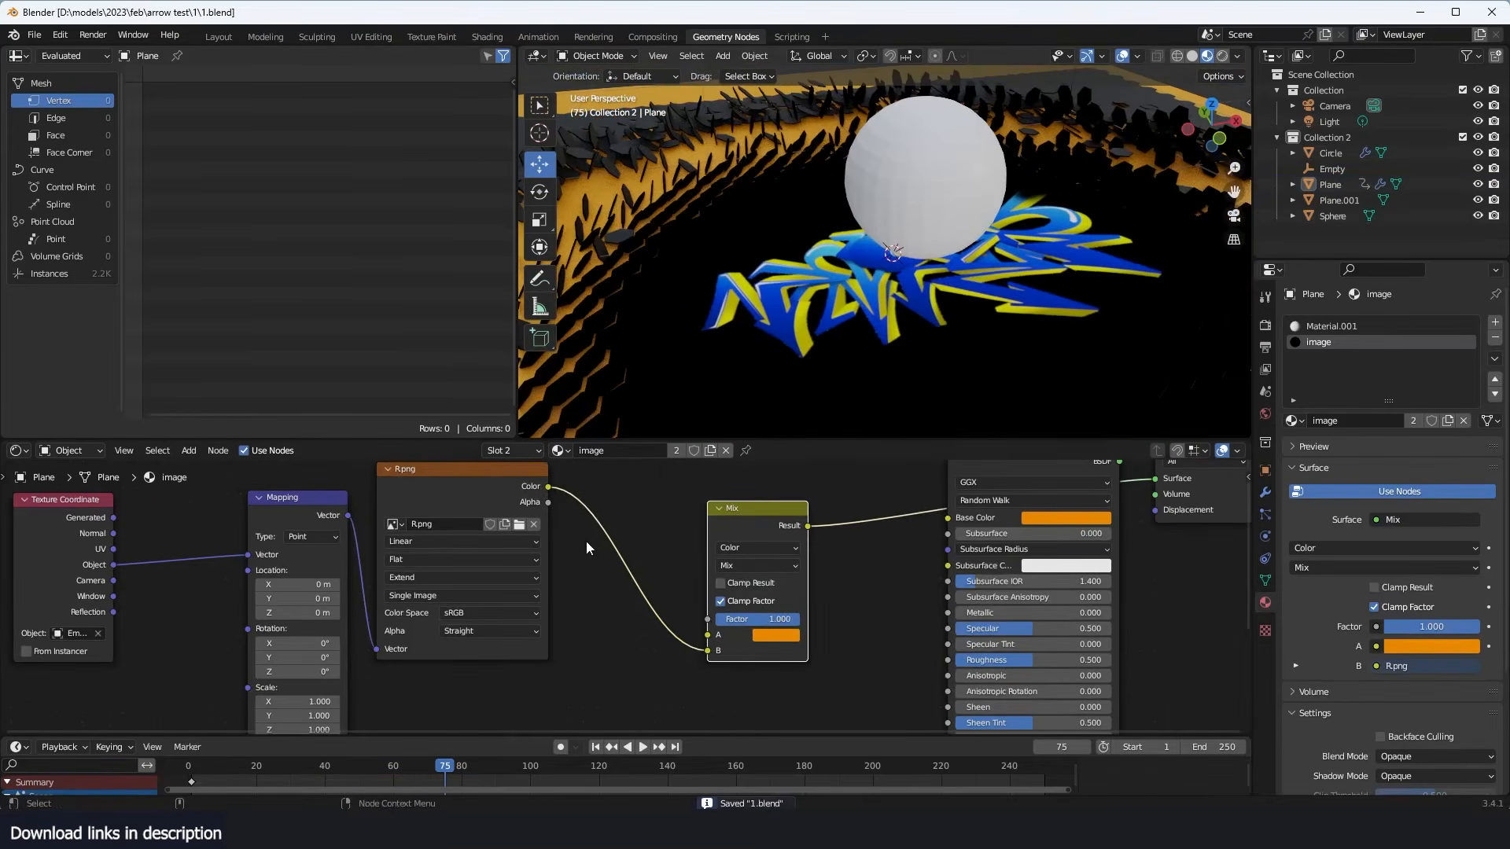
# - Drive the Mix node's Factor with the image texture's Alpha output
pyautogui.moveTo(548, 502); pyautogui.dragTo(707, 619)
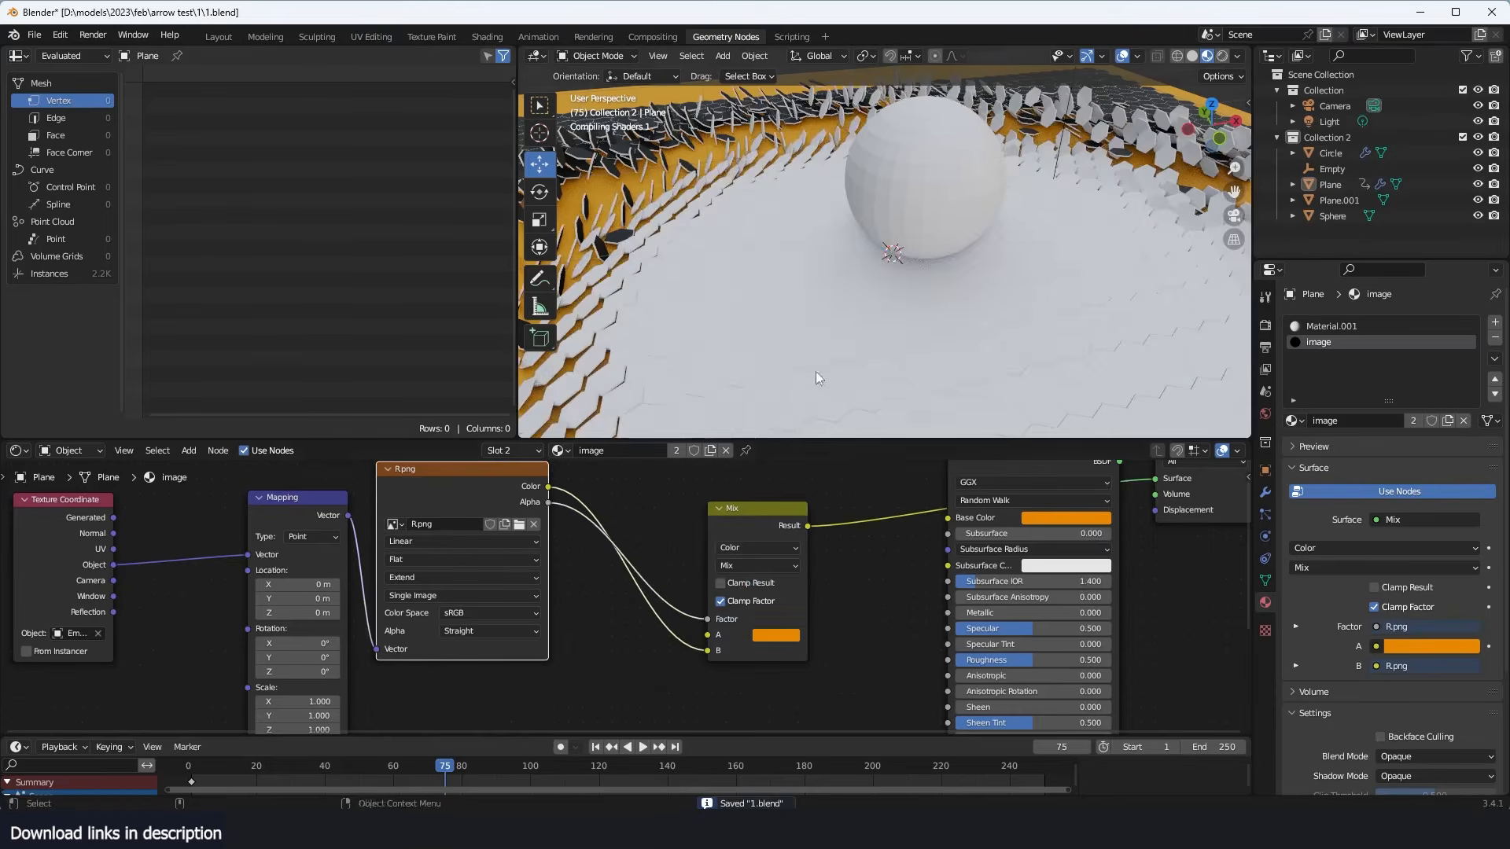
pyautogui.scroll(-3, 788, 359)
pyautogui.moveTo(823, 339); pyautogui.dragTo(893, 361, button='middle')
pyautogui.scroll(-1, 794, 359)
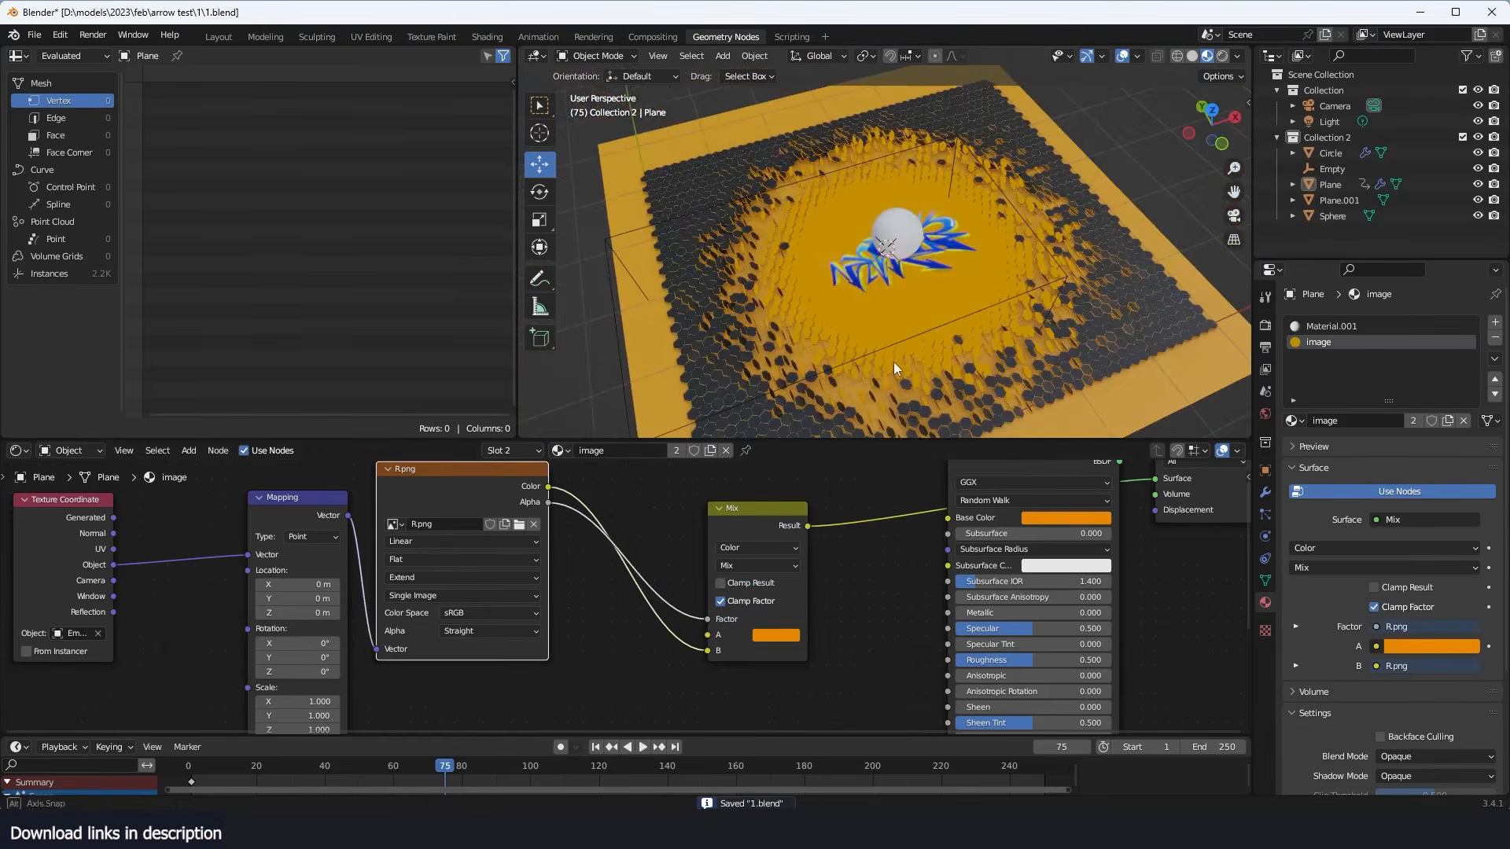
# - Route the Mix node's Result into the Principled BSDF's Base Color, connect the BSDF to the Material Output's Surface, and save the file
pyautogui.scroll(1, 823, 548)
pyautogui.moveTo(822, 520); pyautogui.dragTo(981, 512)
pyautogui.moveTo(997, 507); pyautogui.dragTo(897, 591, button='middle')
pyautogui.keyDown('ctrl'); pyautogui.keyDown('shift'); pyautogui.click(983, 530); pyautogui.keyUp('shift'); pyautogui.keyUp('ctrl')
pyautogui.scroll(3, 941, 234)
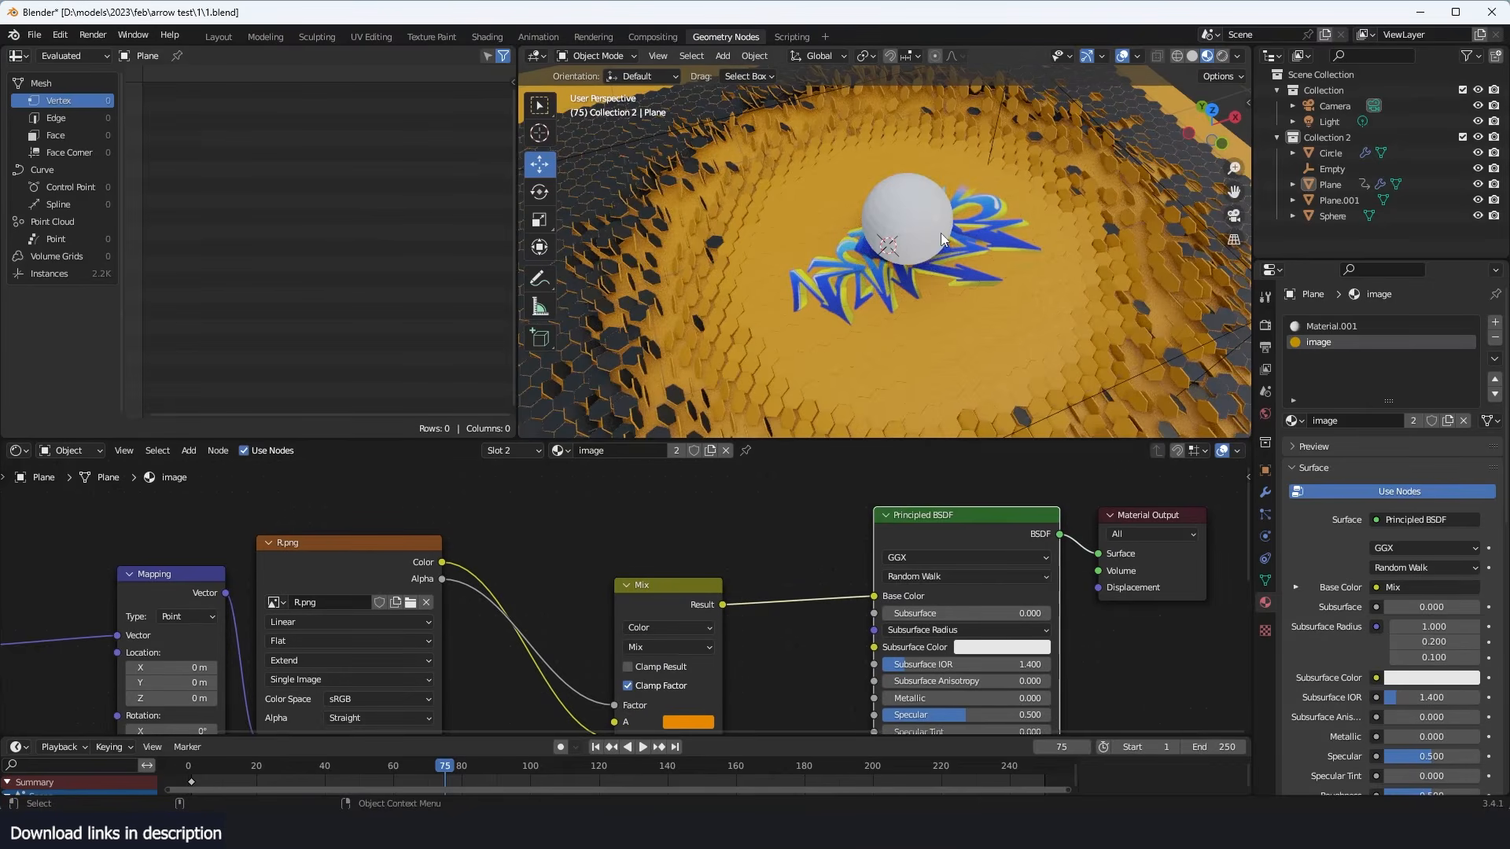
pyautogui.hotkey('ctrl', 's')
# - Try hiding the white sphere and scrub the timeline to preview the tiles flipping without it
pyautogui.moveTo(409, 776); pyautogui.dragTo(205, 772)
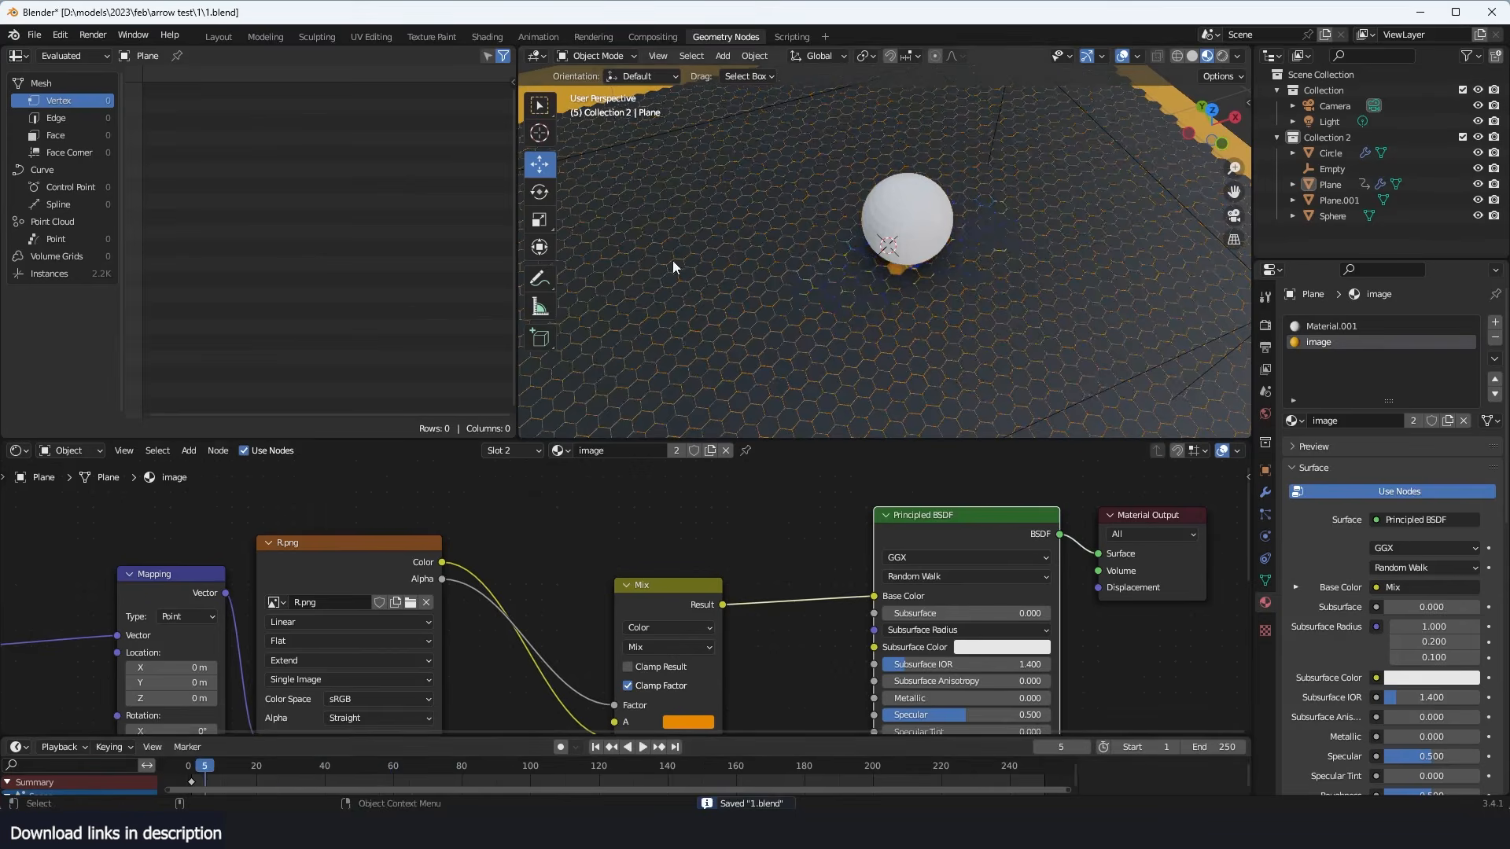
pyautogui.moveTo(786, 259); pyautogui.dragTo(870, 178, button='middle')
pyautogui.click(870, 177)
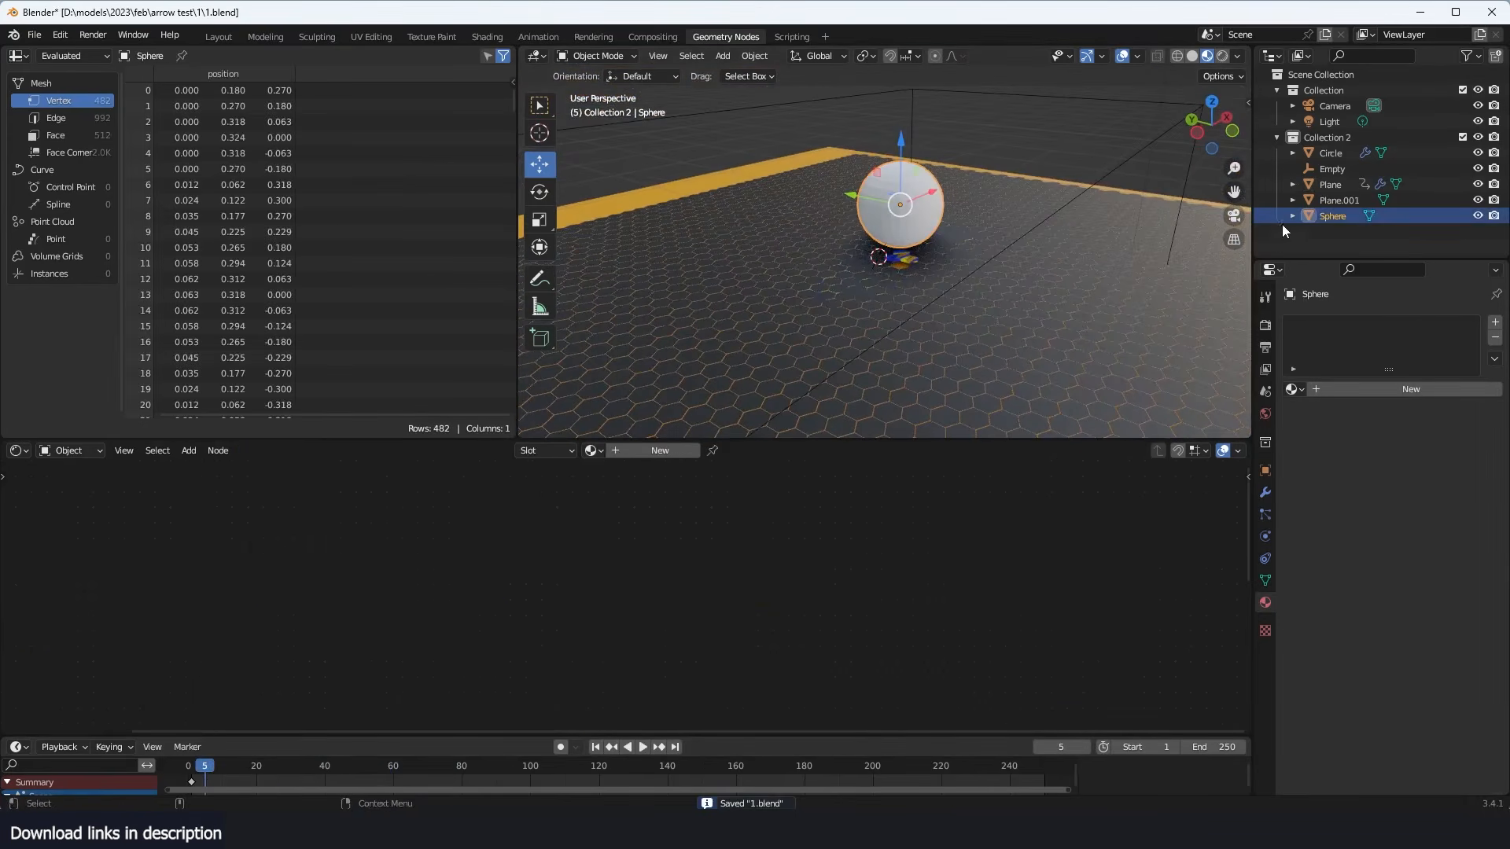
pyautogui.press('h')
pyautogui.moveTo(1208, 227); pyautogui.dragTo(900, 270, button='middle')
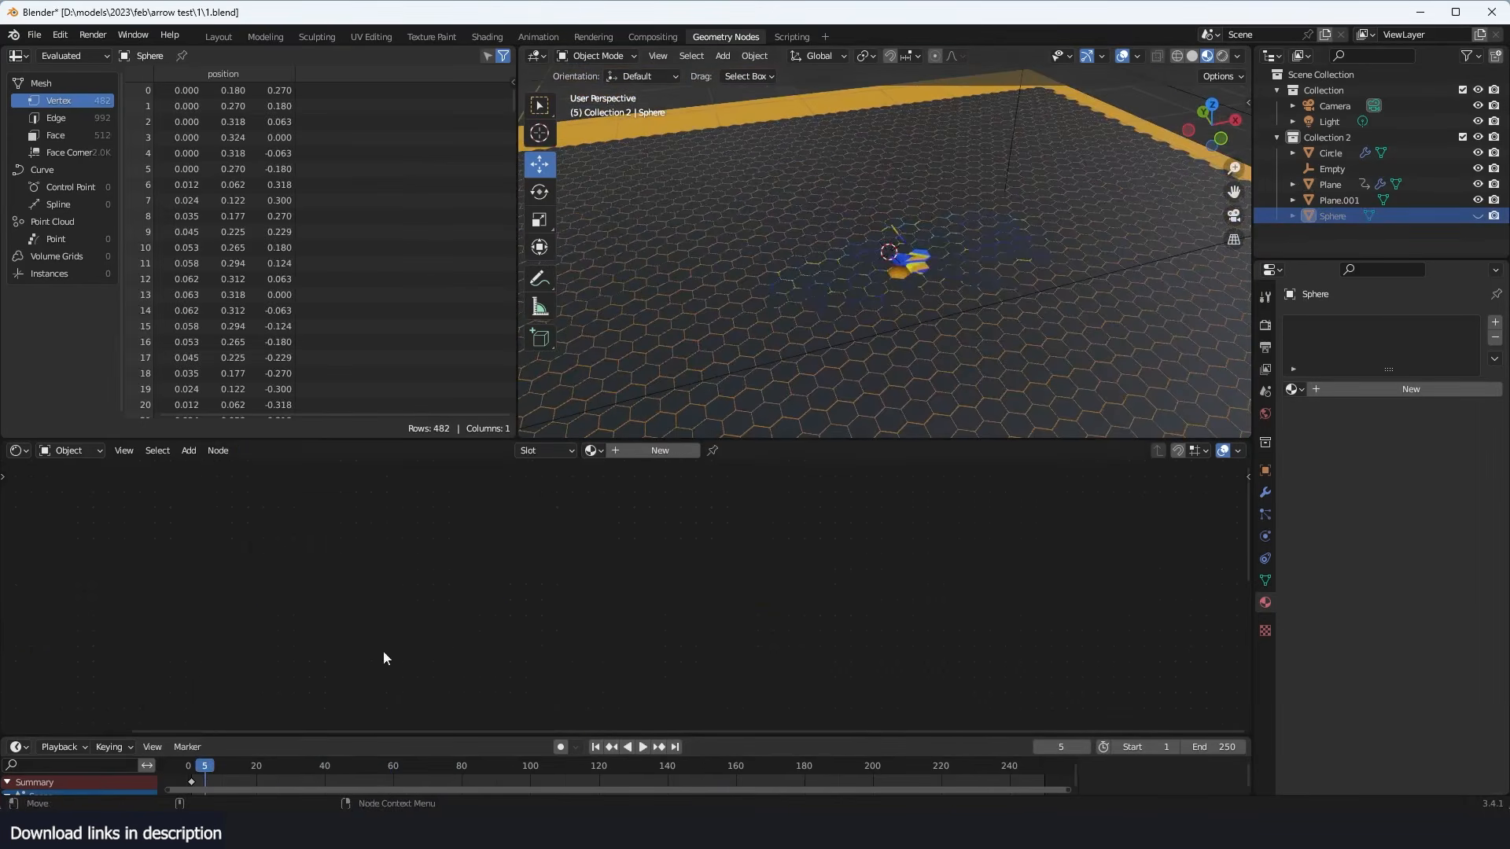
pyautogui.moveTo(189, 773); pyautogui.dragTo(358, 772)
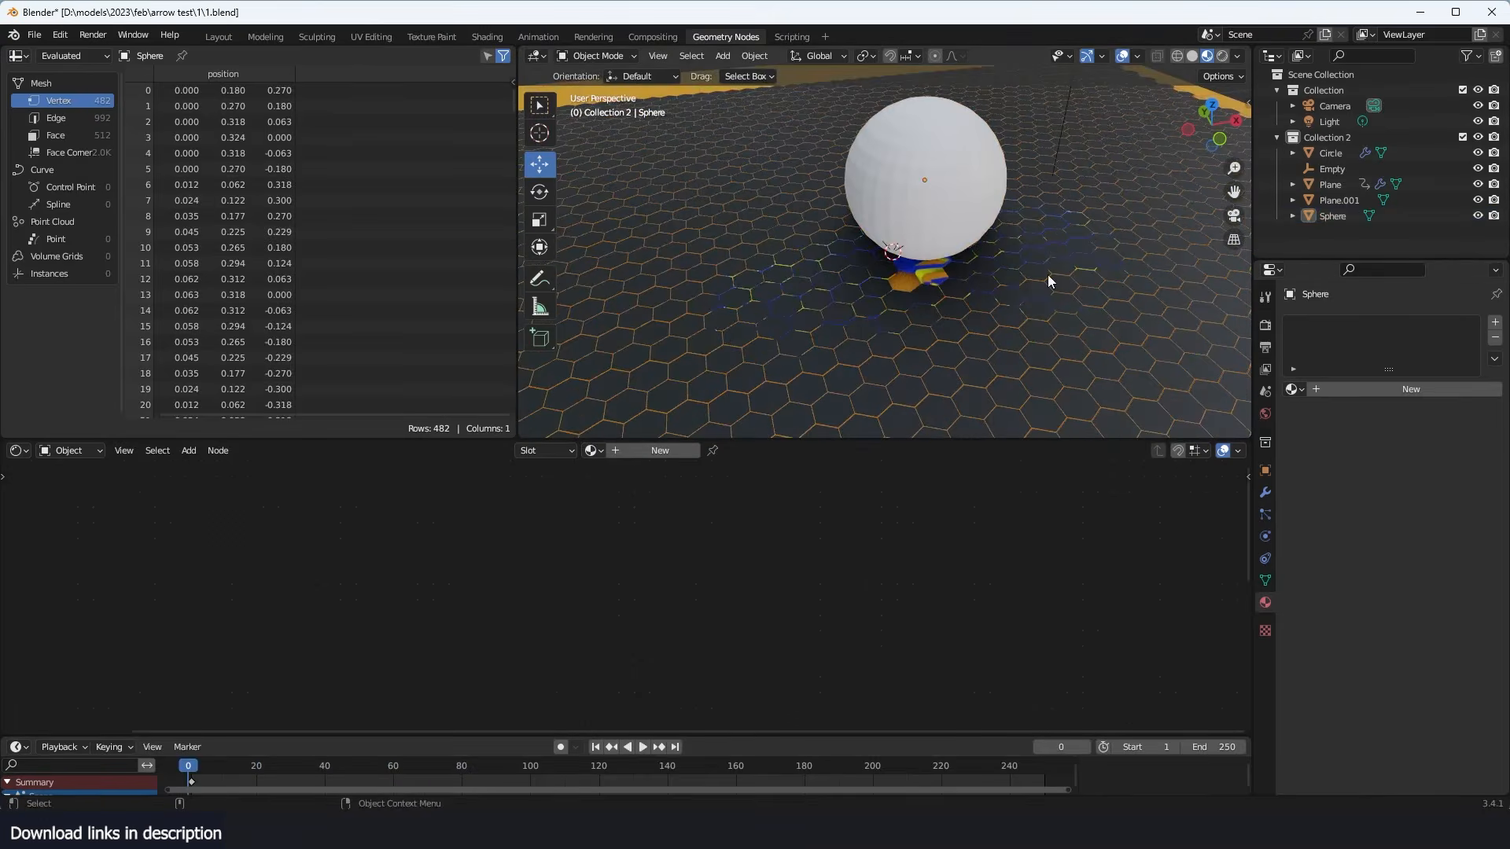
# - Select the hexagon plane, play the animation, and hide the sphere in the viewport
pyautogui.click(1047, 275)
pyautogui.press('space')
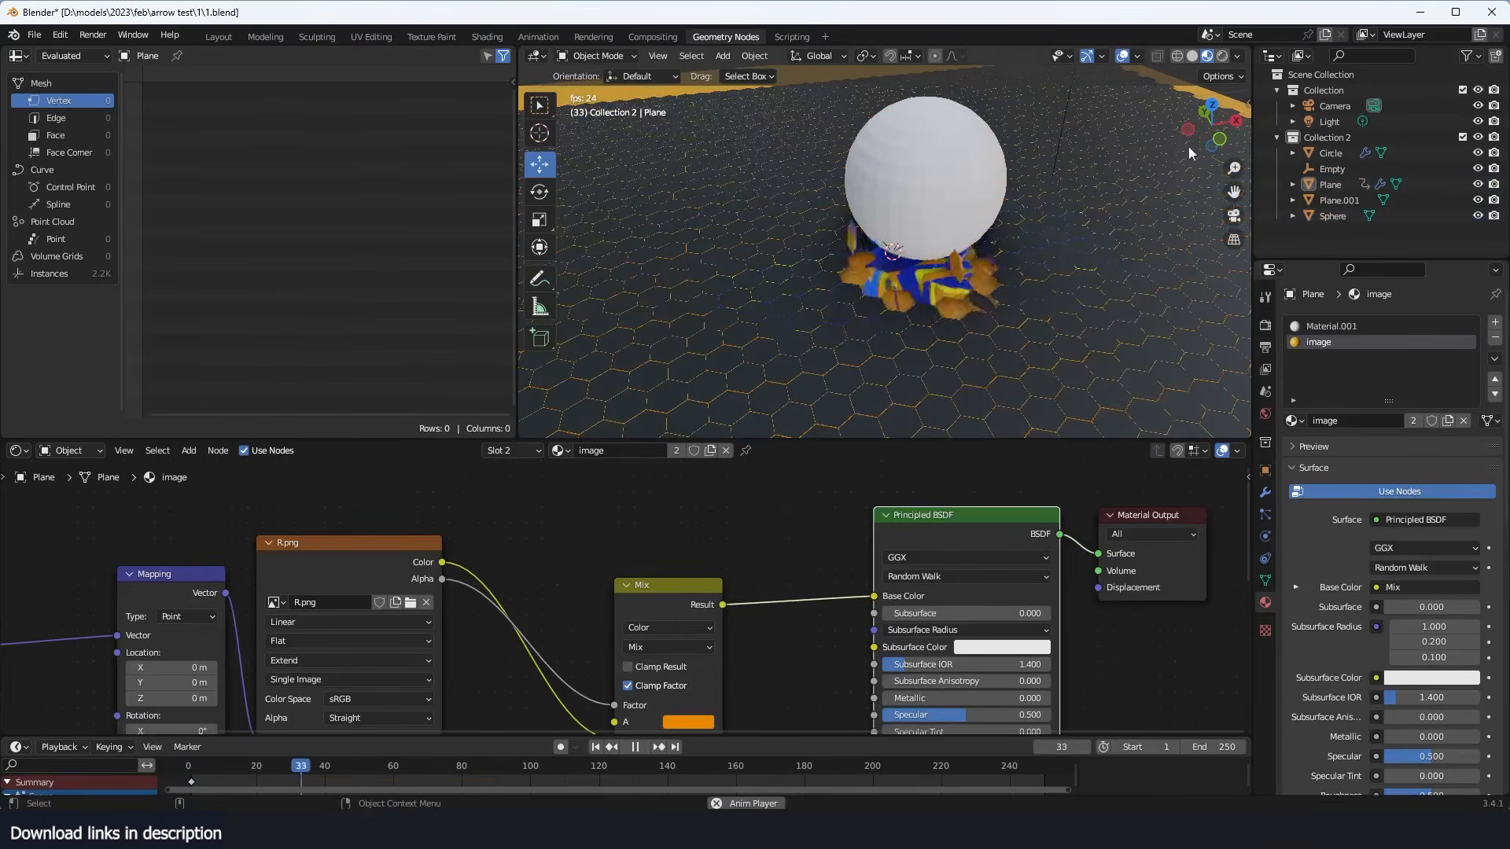
pyautogui.click(1477, 215)
# - Replay the animation and examine from several angles how the flipping hexagon tiles reveal the graffiti image
pyautogui.moveTo(978, 234); pyautogui.dragTo(841, 210, button='middle')
pyautogui.press('Escape')
pyautogui.press('space')
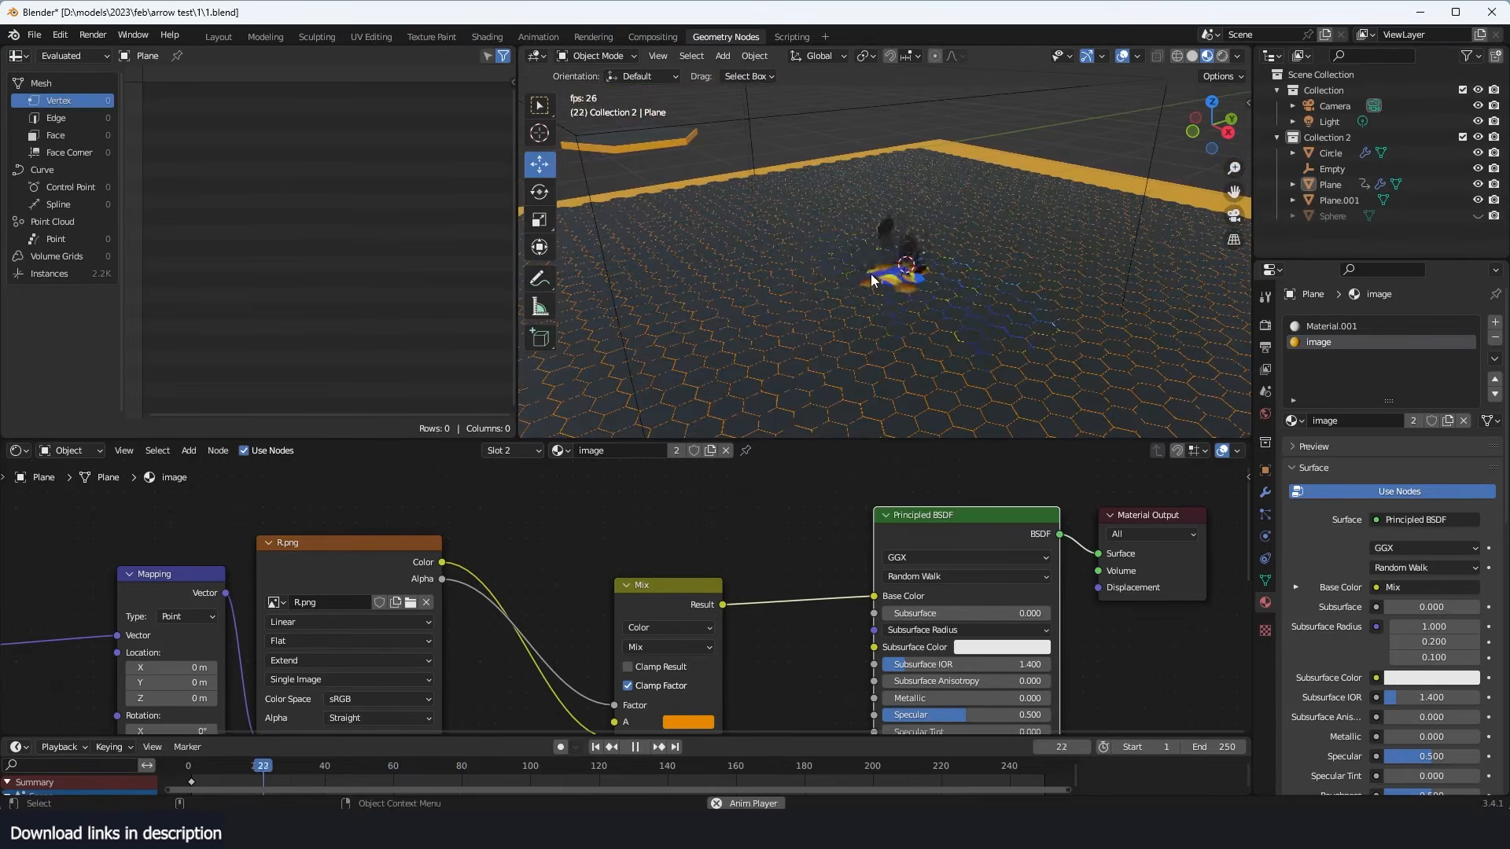
pyautogui.moveTo(908, 291); pyautogui.dragTo(944, 298, button='middle')
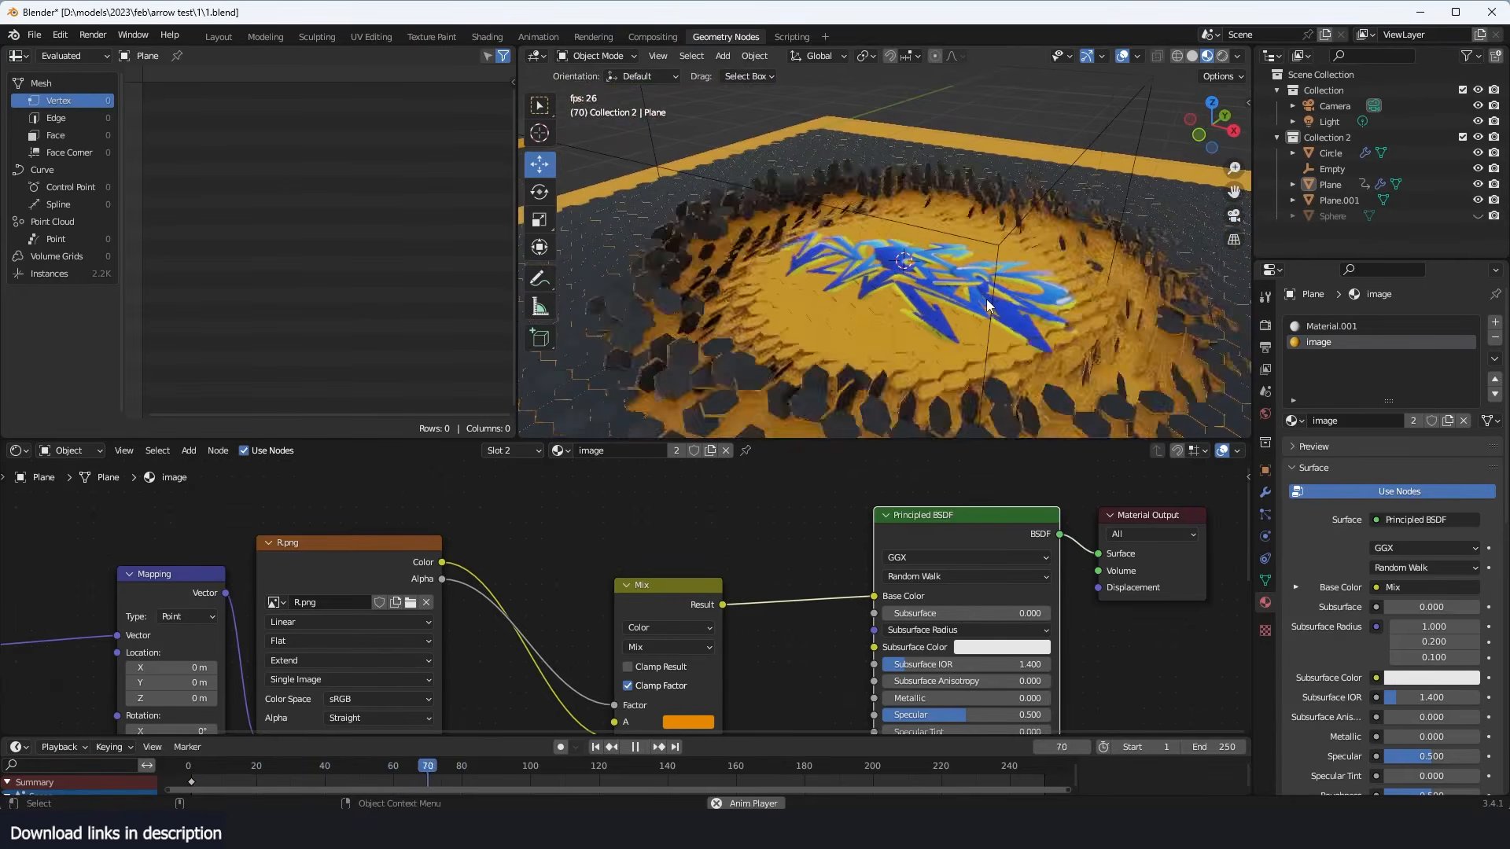
pyautogui.press('Escape')
pyautogui.press('space')
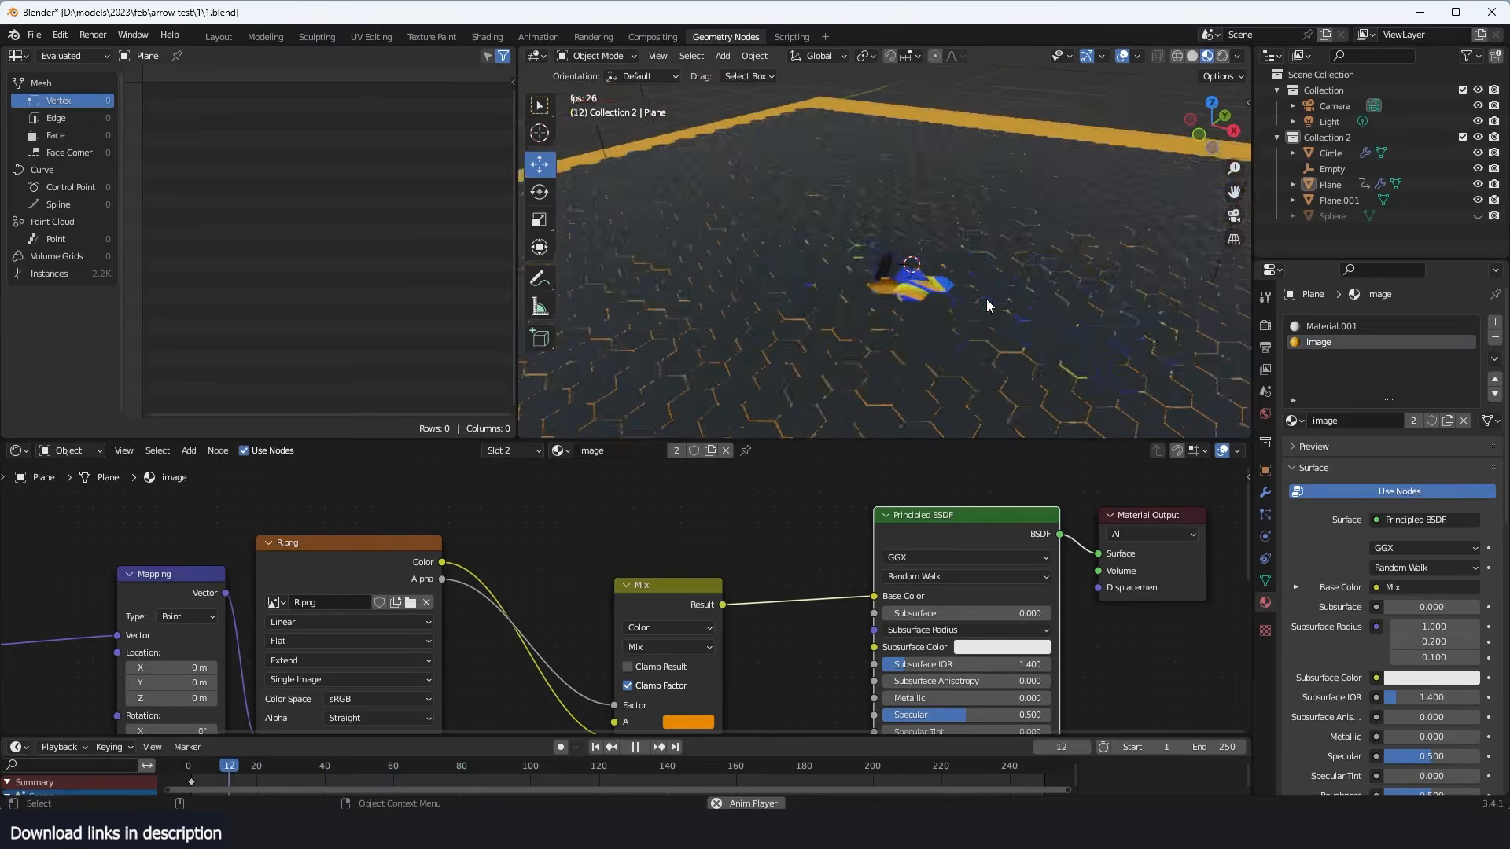
pyautogui.moveTo(988, 299); pyautogui.dragTo(1021, 299, button='middle')
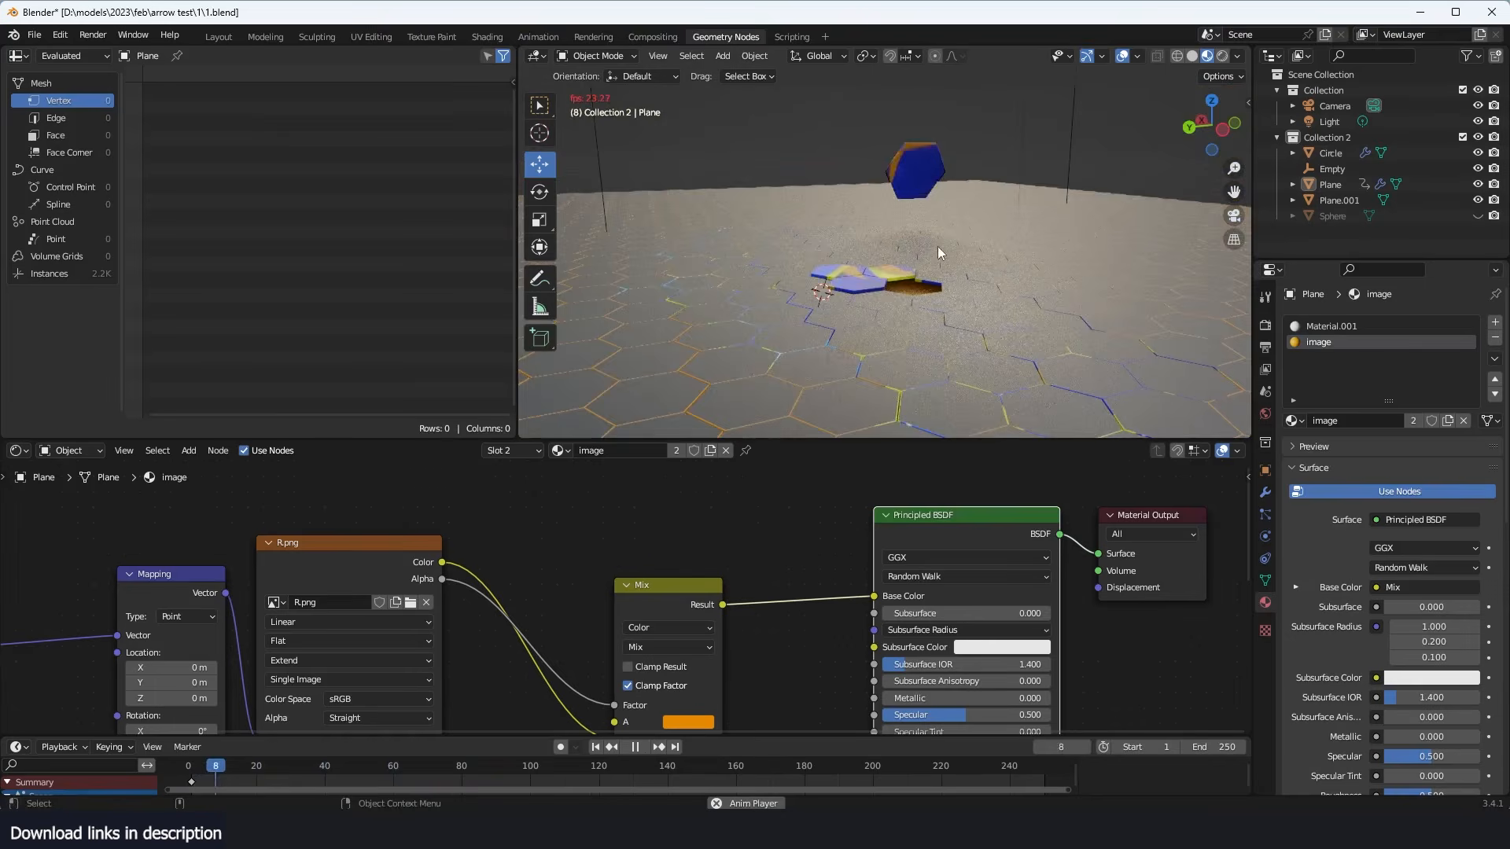
pyautogui.moveTo(938, 250); pyautogui.dragTo(837, 302, button='middle')
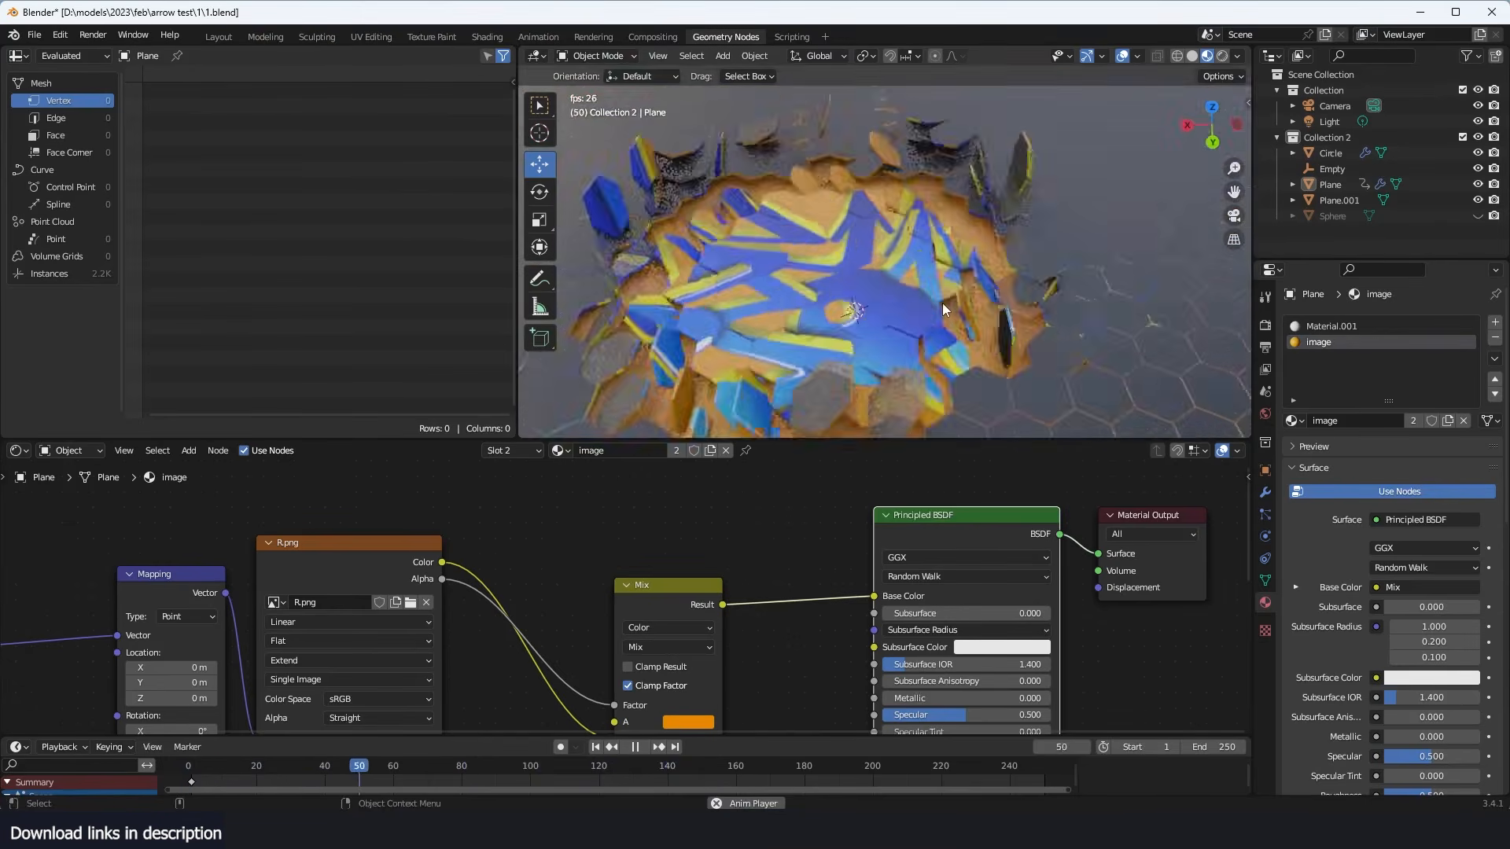
pyautogui.moveTo(942, 304); pyautogui.dragTo(1025, 261, button='middle')
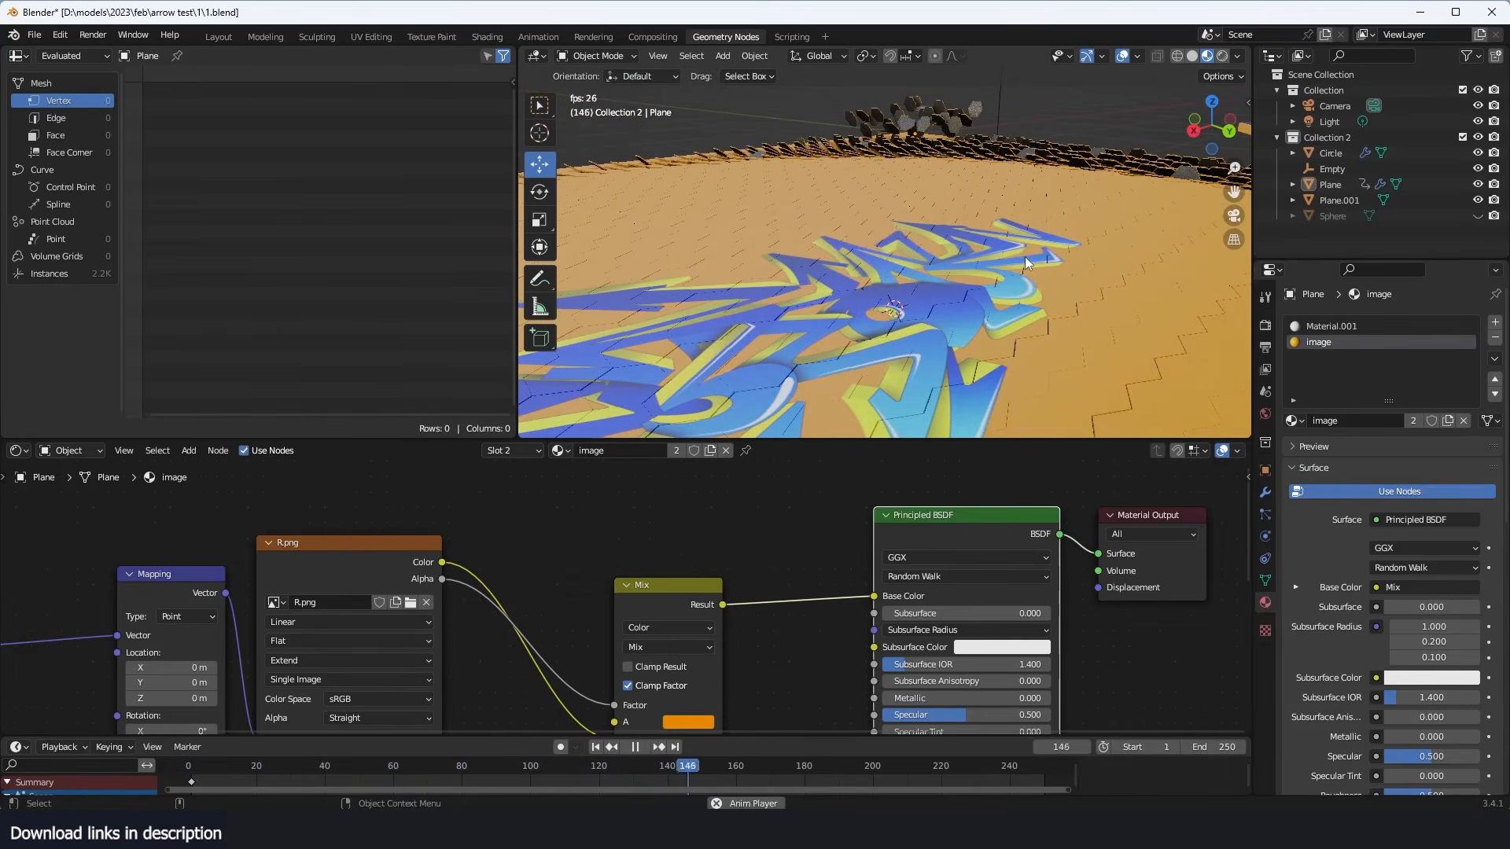
pyautogui.press('Escape')
pyautogui.press('space')
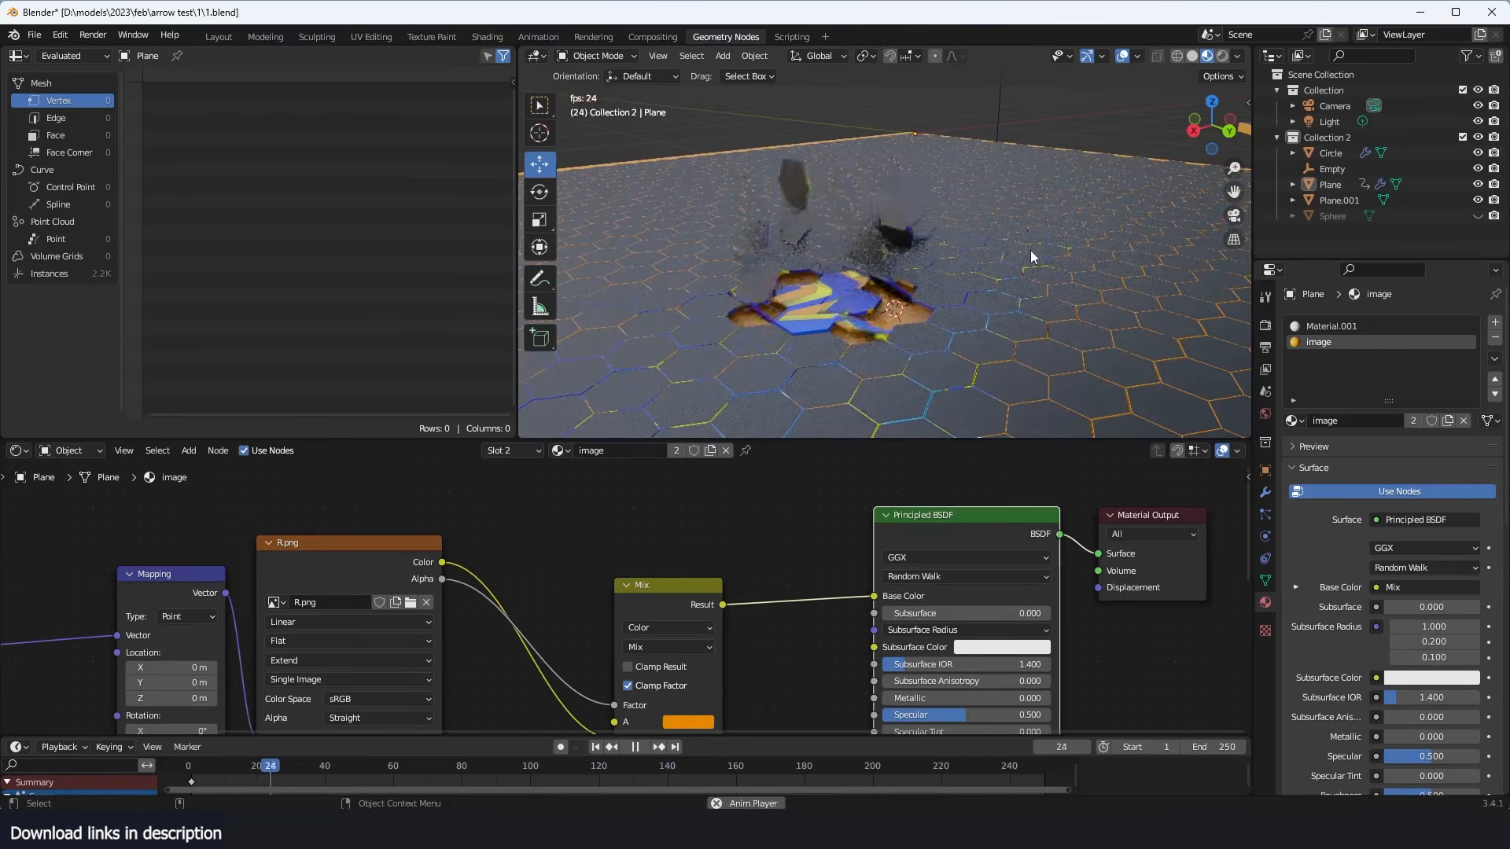